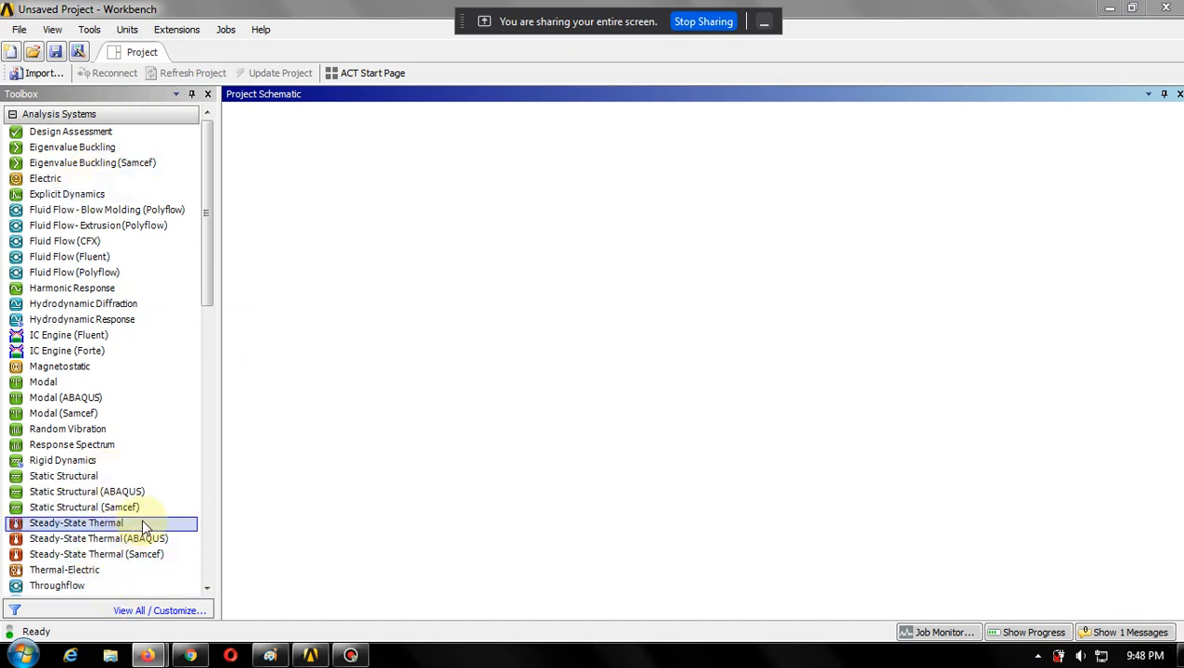
- Add a Static Structural analysis system to the project schematic and hide the screen-sharing notice
left_click(89, 479)
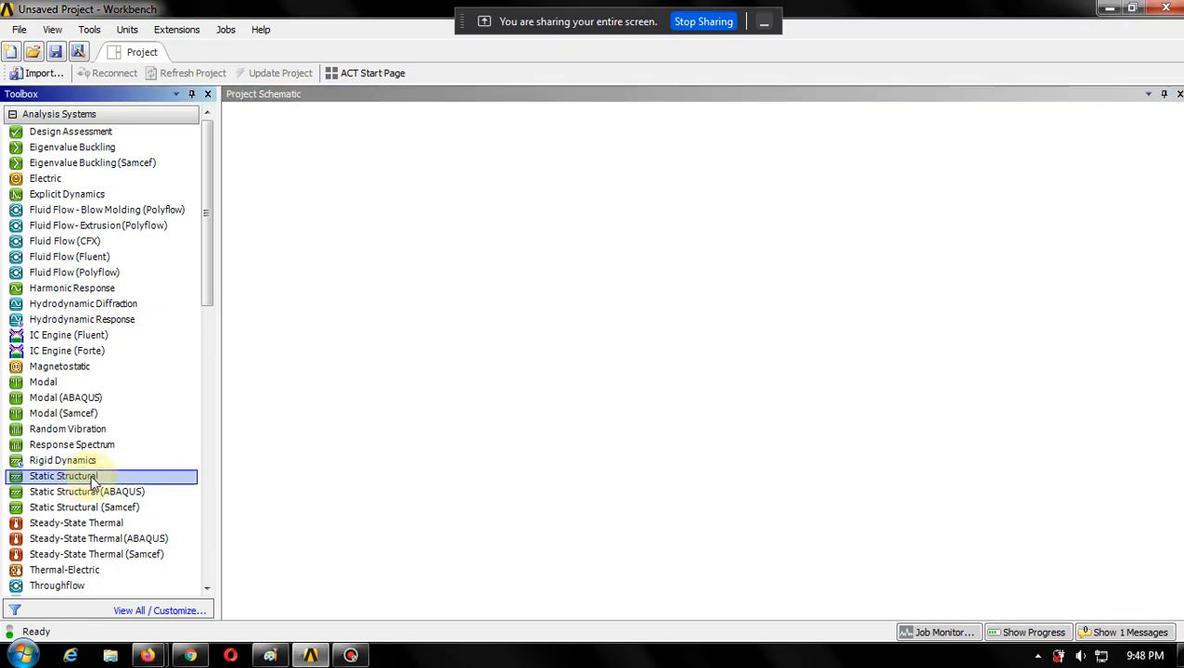
left_click_drag(92, 481, 330, 193)
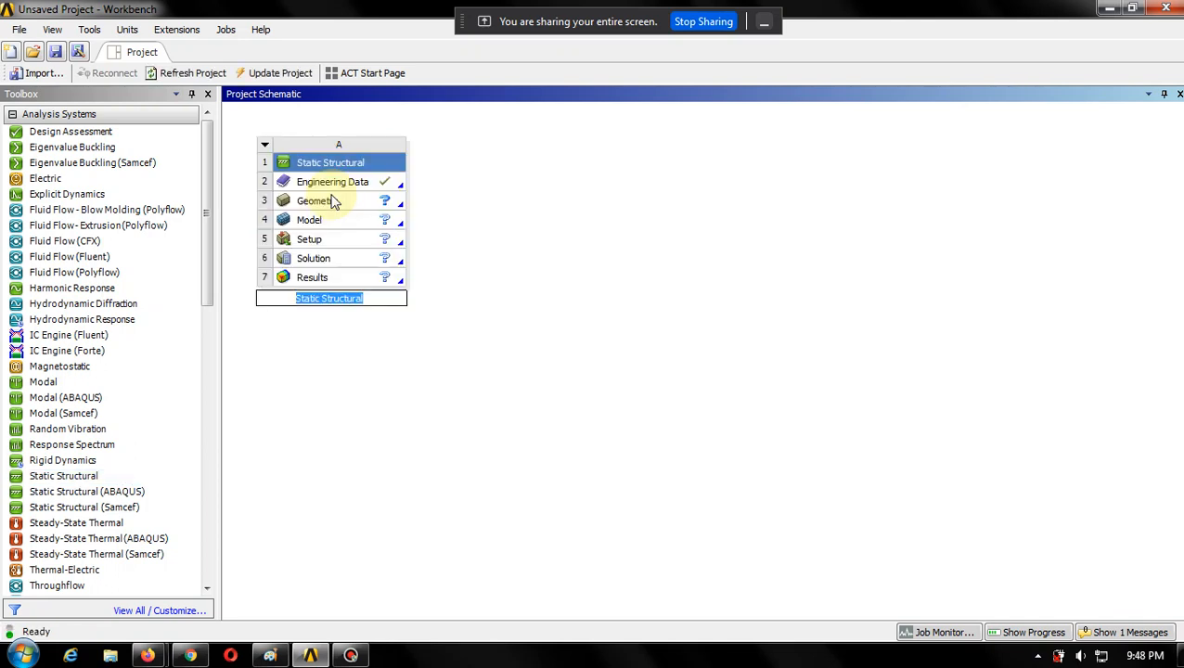
left_click(766, 22)
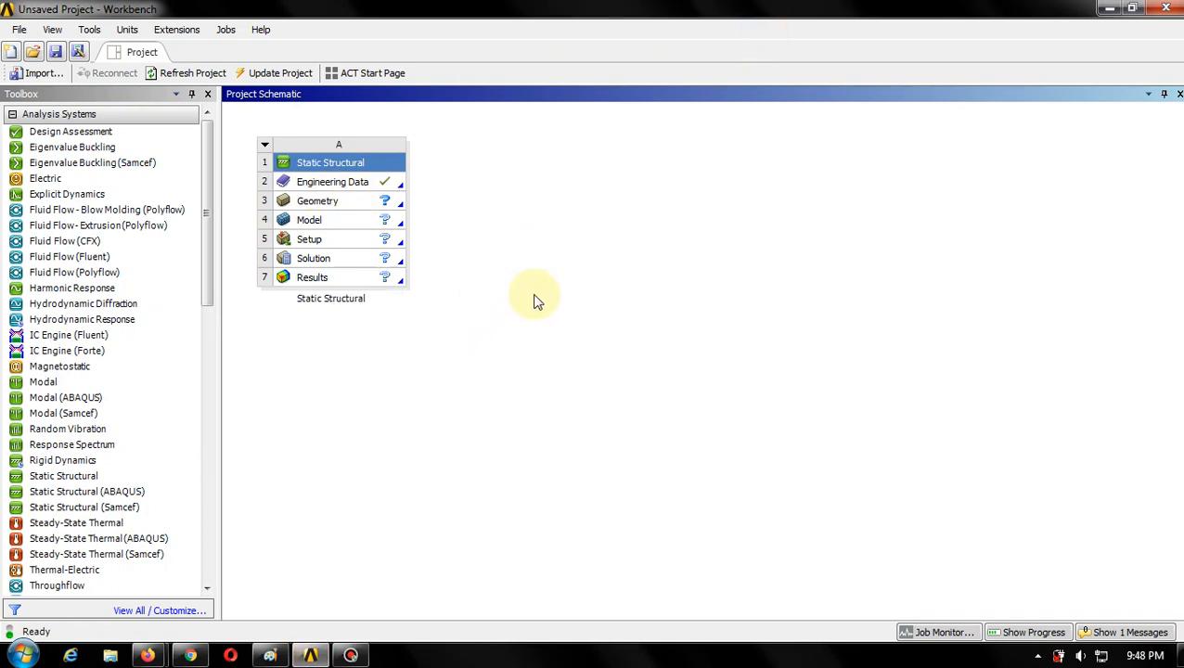
left_click(353, 656)
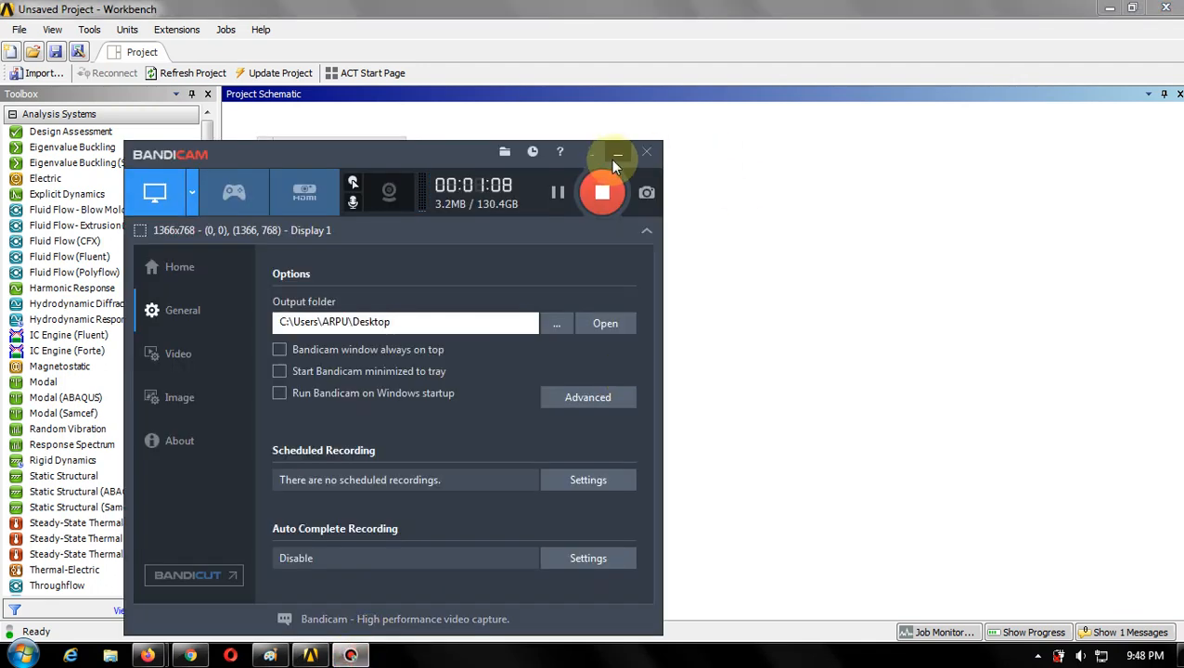
left_click(354, 200)
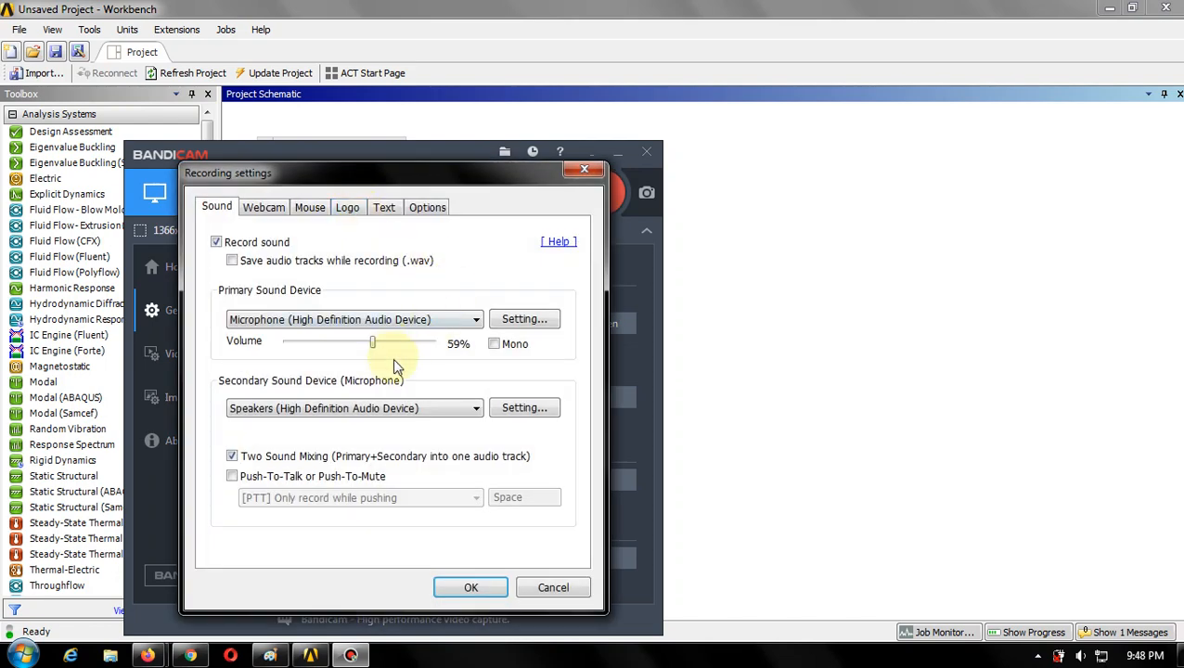
left_click(585, 169)
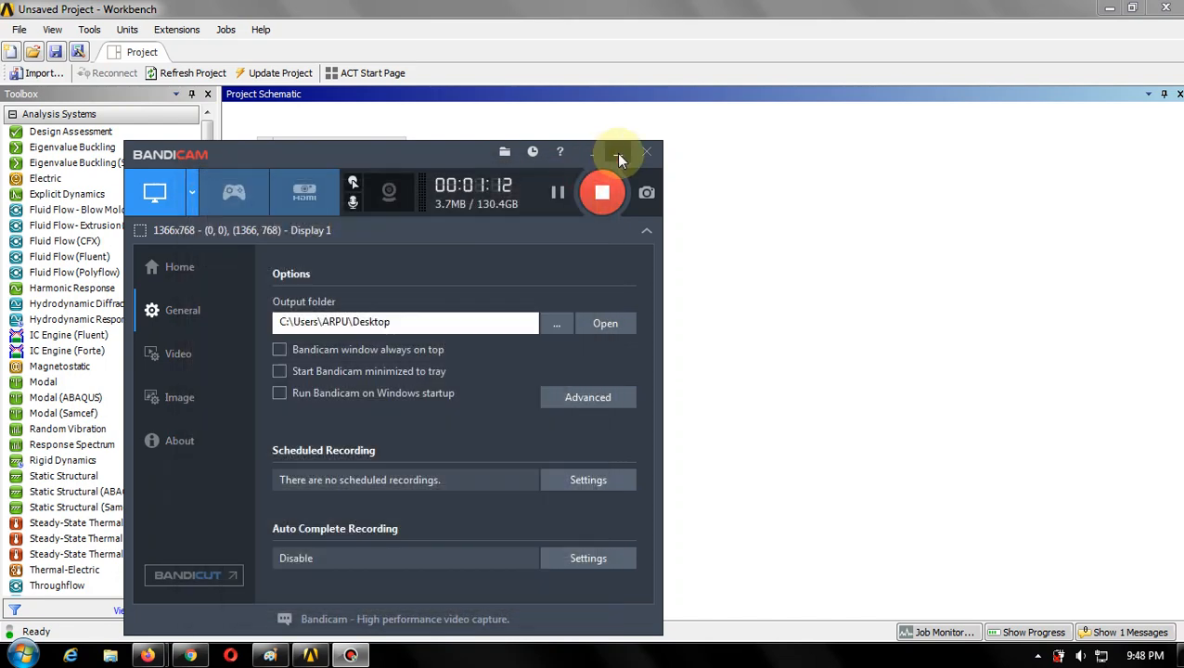
left_click(618, 154)
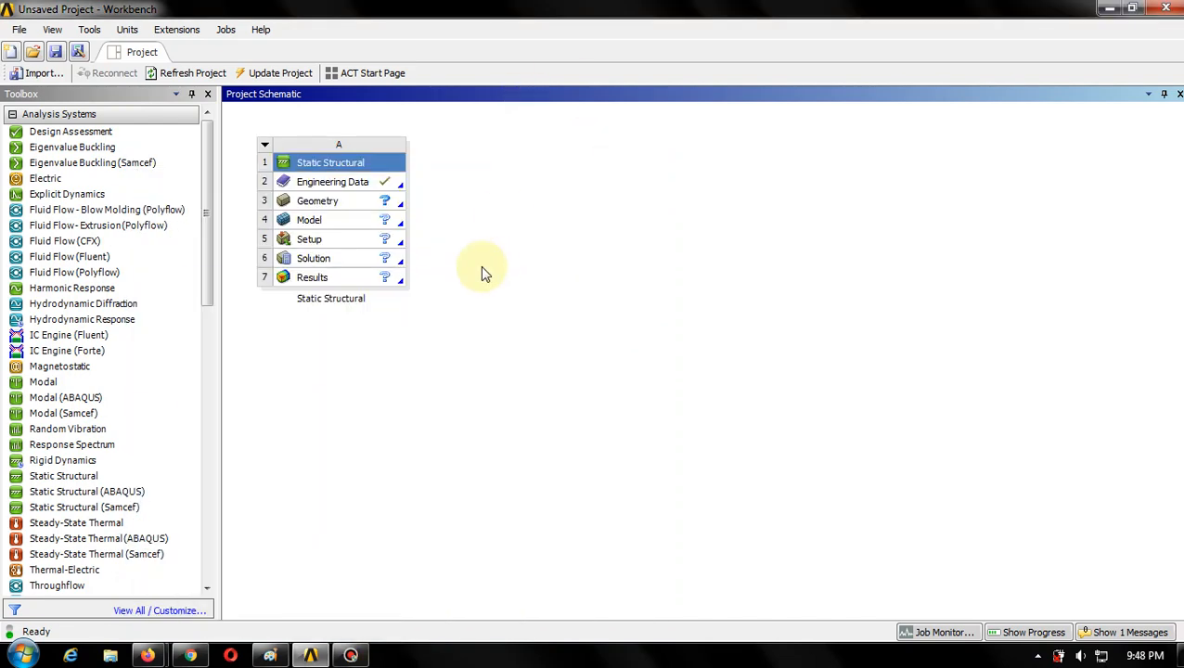
- Open Engineering Data of the Static Structural system and dismiss the Windows colour scheme message
left_click(356, 192)
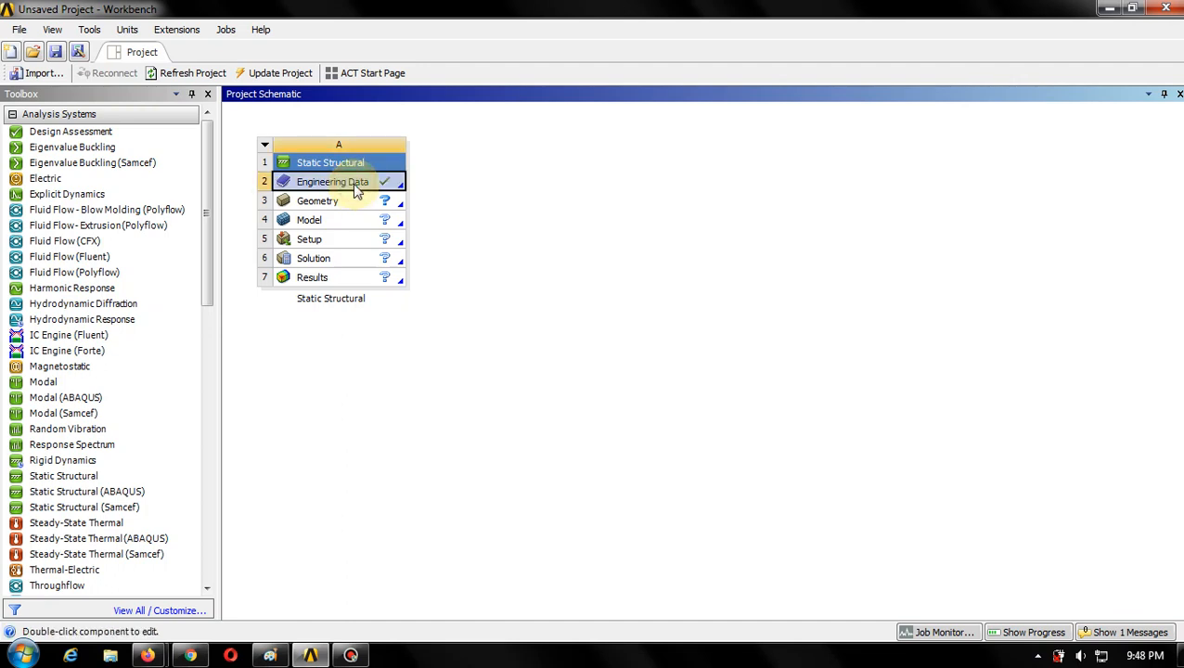
double_click(357, 190)
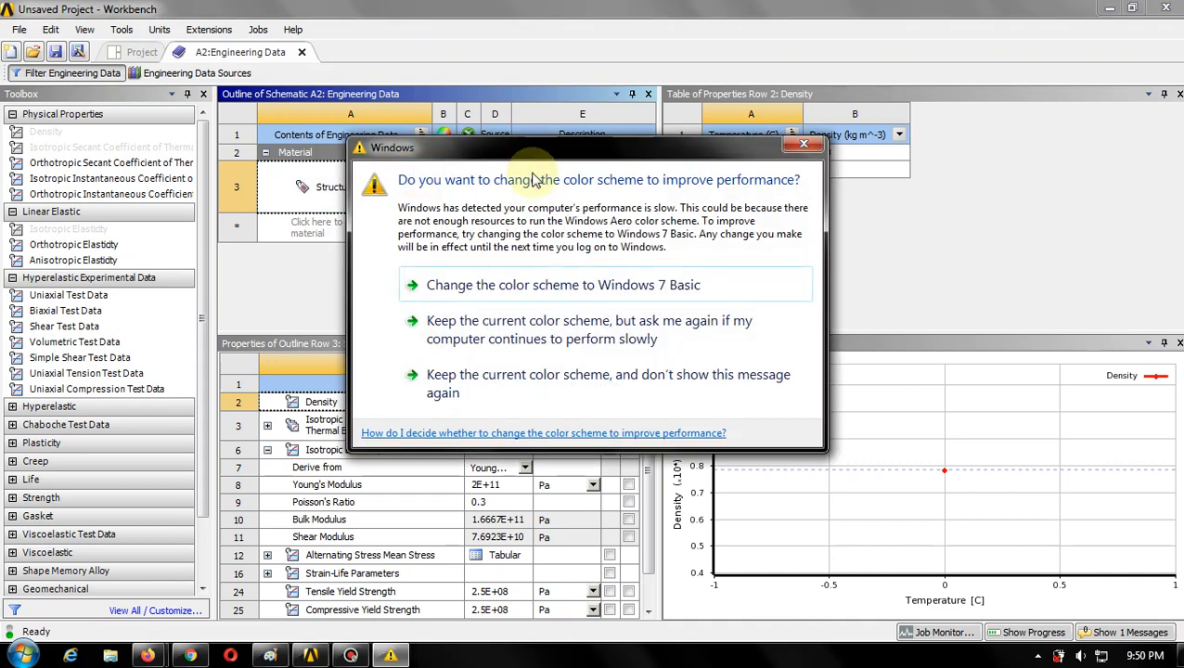
left_click(804, 144)
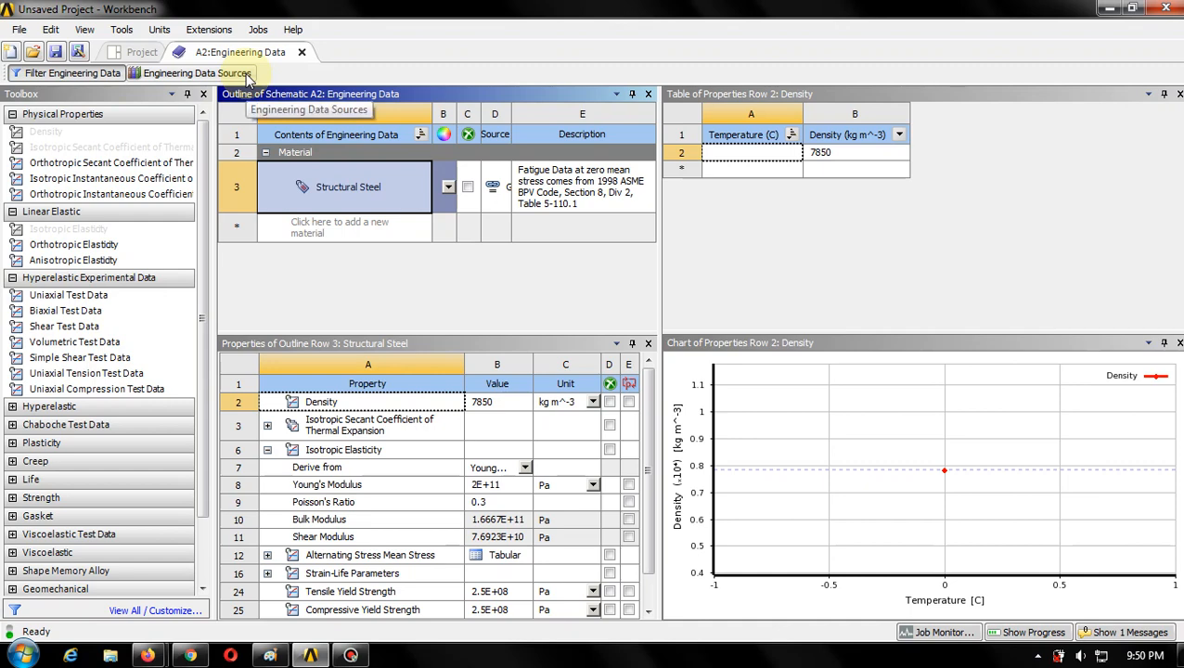
- Show the Engineering Data Sources and select Aluminum Alloy in the General Materials library
left_click(197, 74)
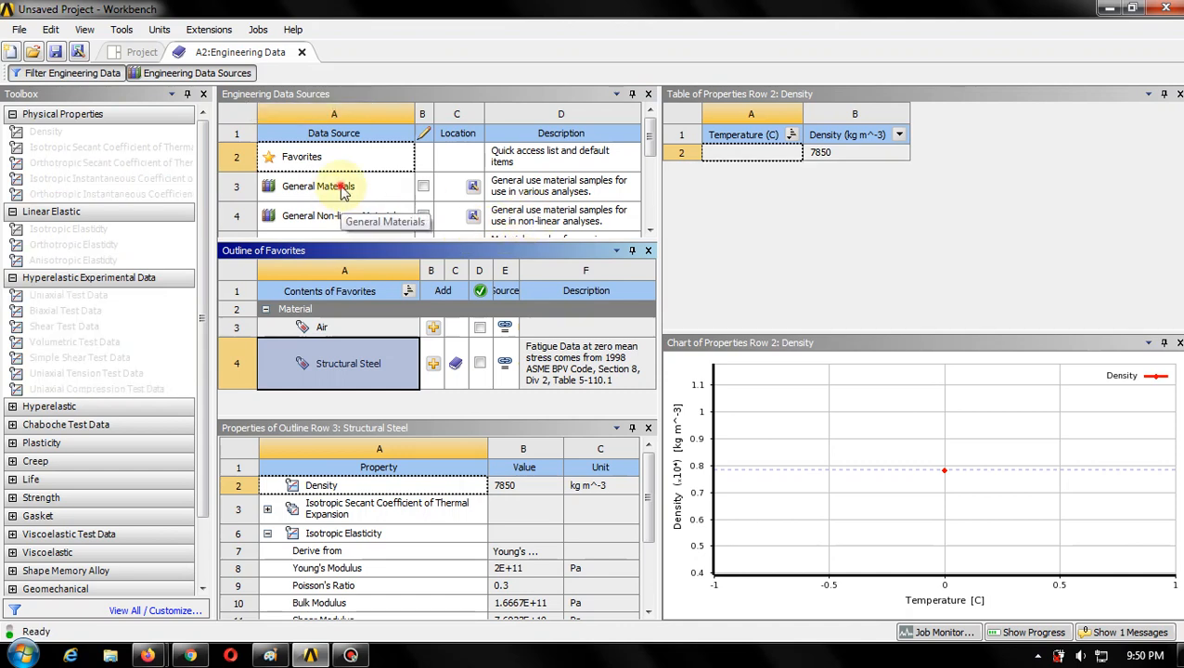
left_click(340, 186)
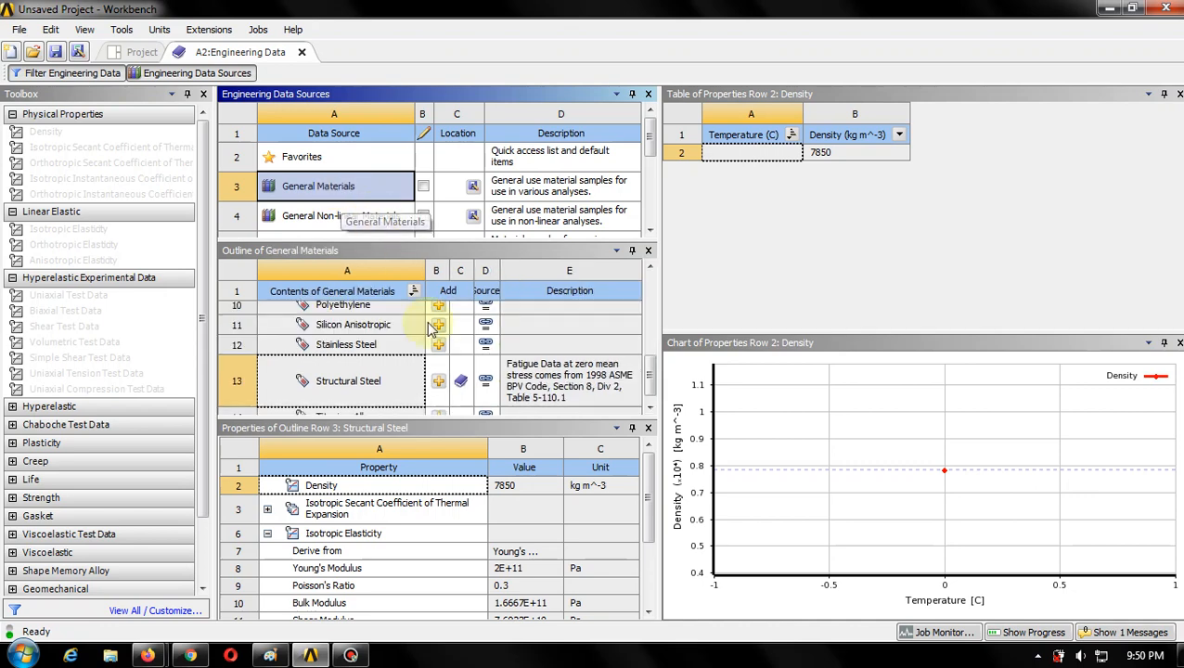
left_click_drag(652, 376, 658, 298)
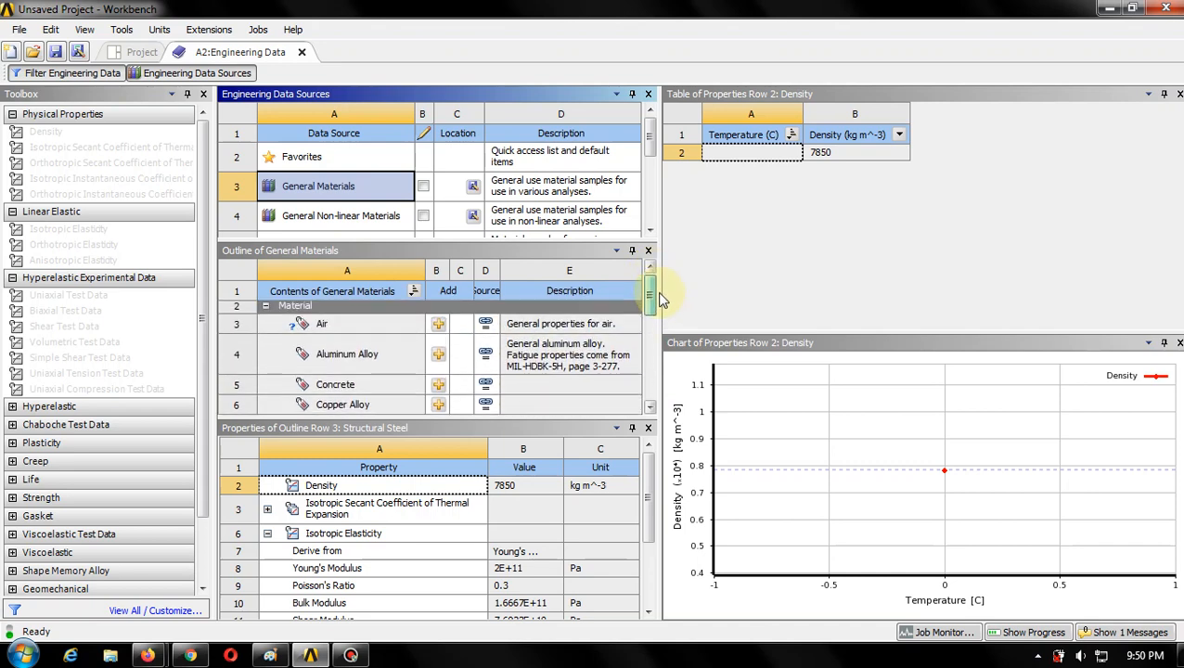
left_click(339, 362)
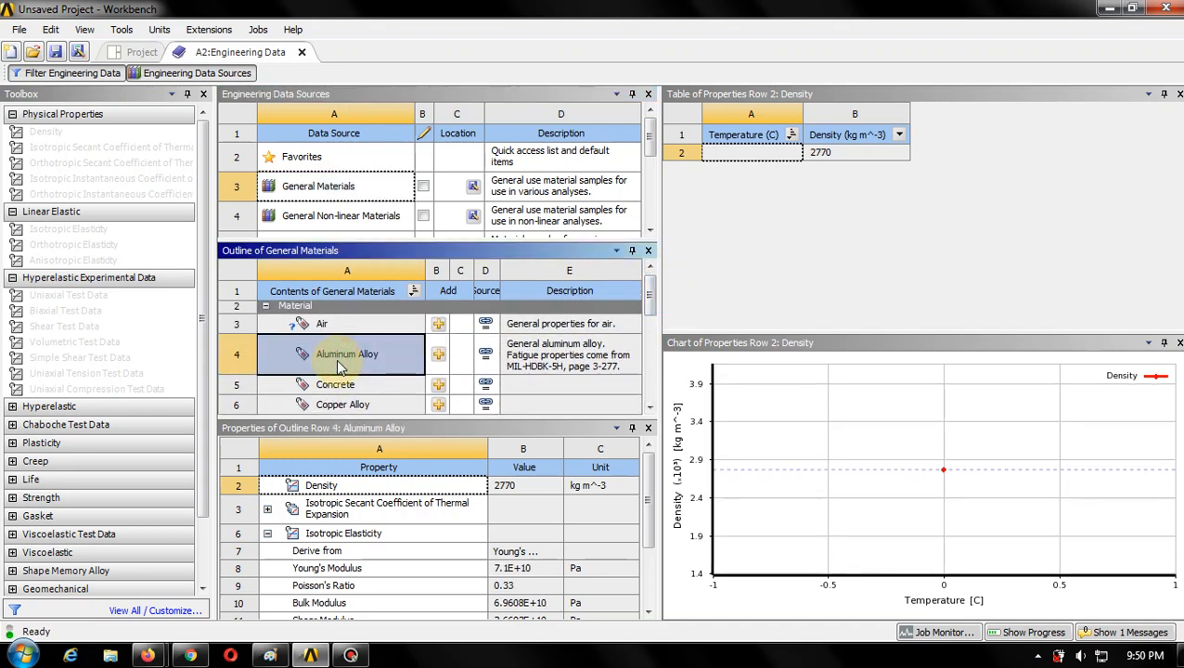
- Examine Aluminum Alloy's density and its unit, Young's modulus, Poisson's ratio, bulk and shear modulus, and strength properties
mouse_move(649, 493)
left_mouse_down()
mouse_move(650, 521)
mouse_move(650, 496)
left_mouse_up()
left_click(536, 489)
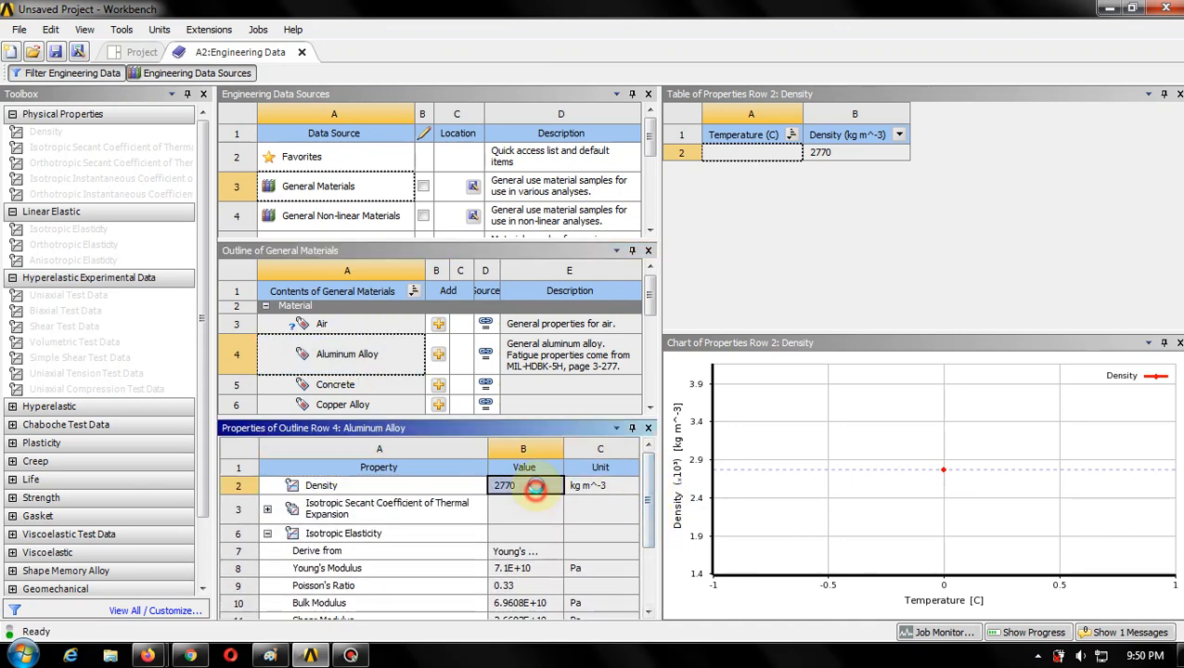
left_click(604, 489)
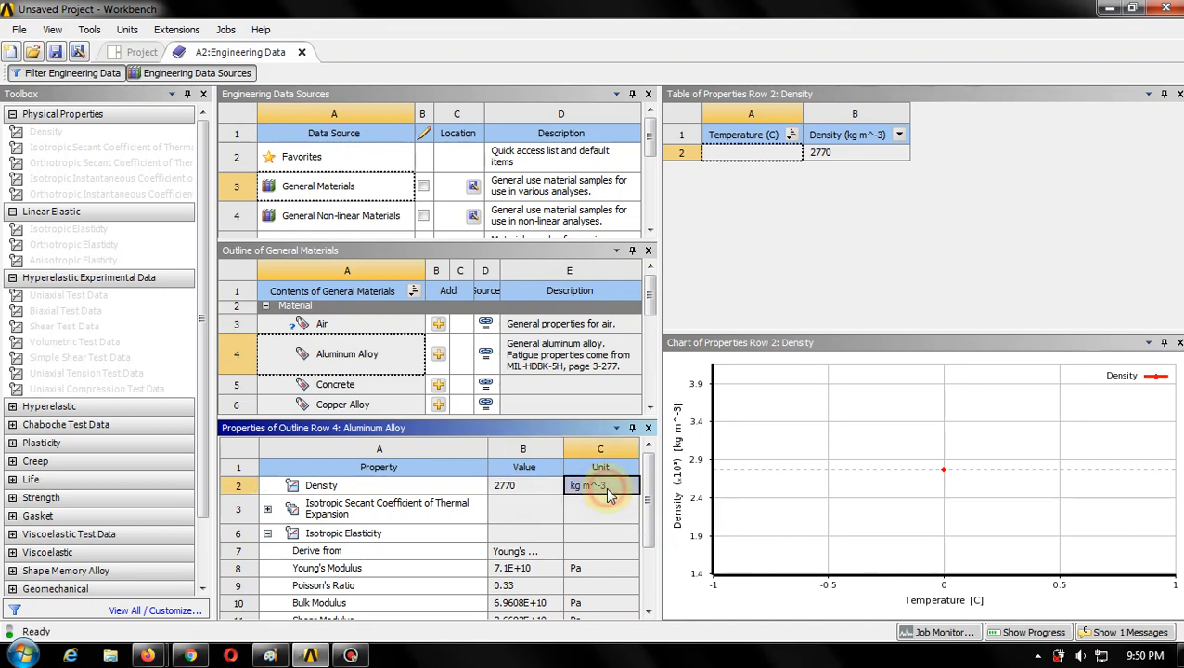
left_click(537, 488)
left_click(584, 487)
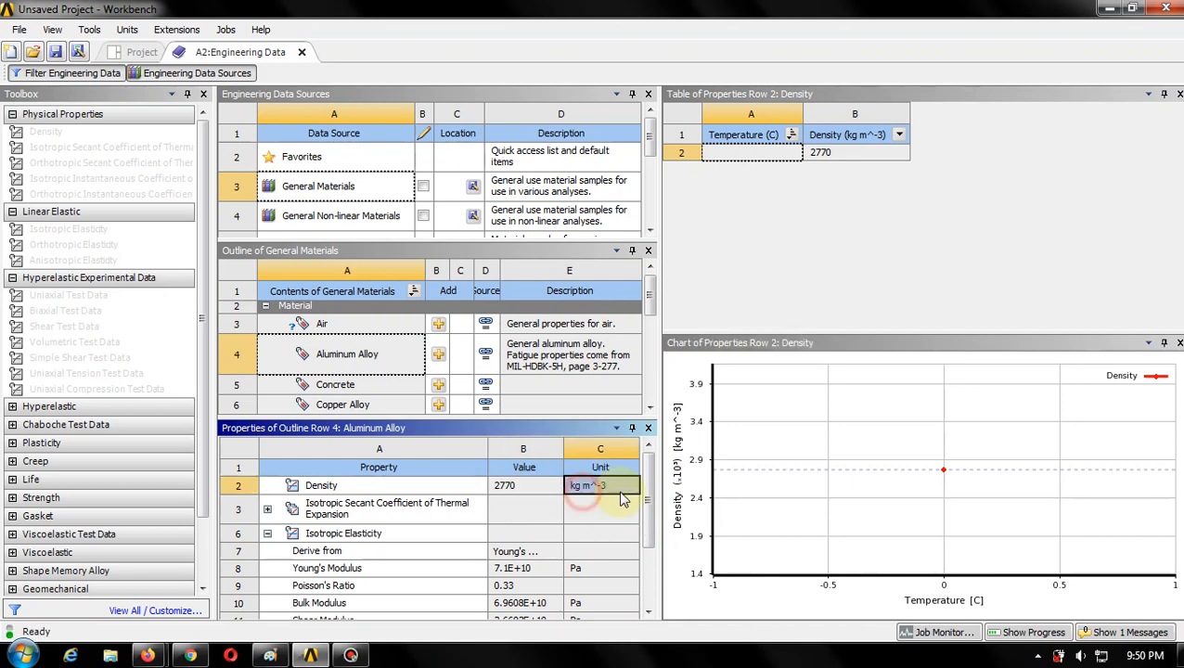
left_click_drag(646, 478, 648, 509)
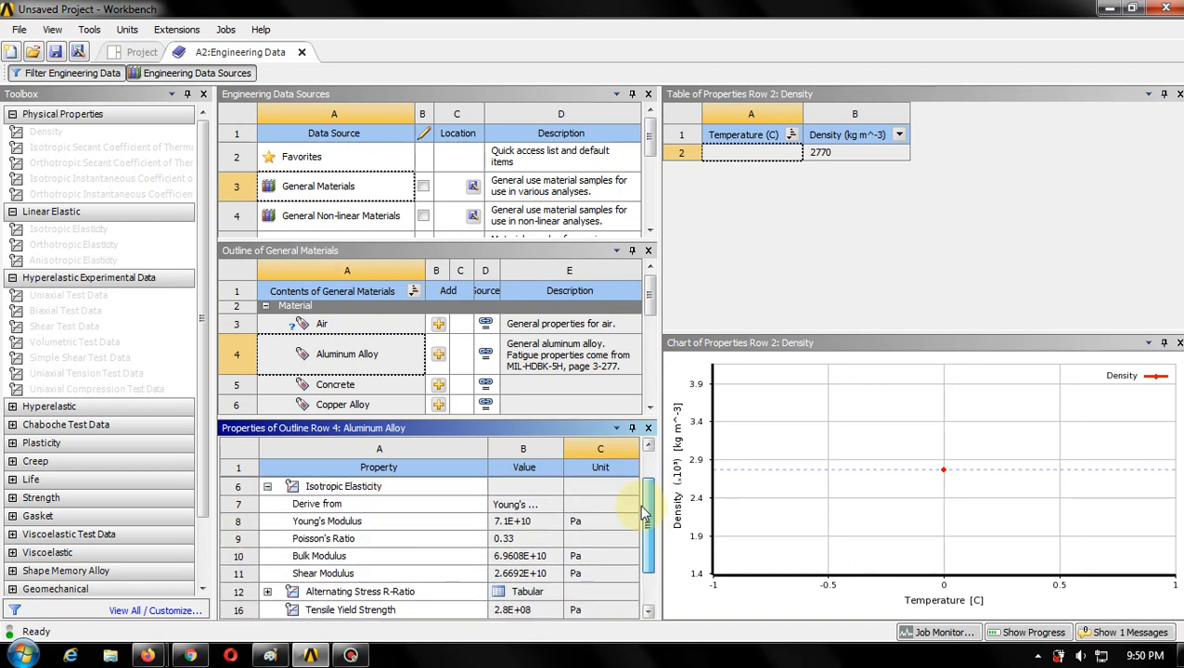
left_click(516, 520)
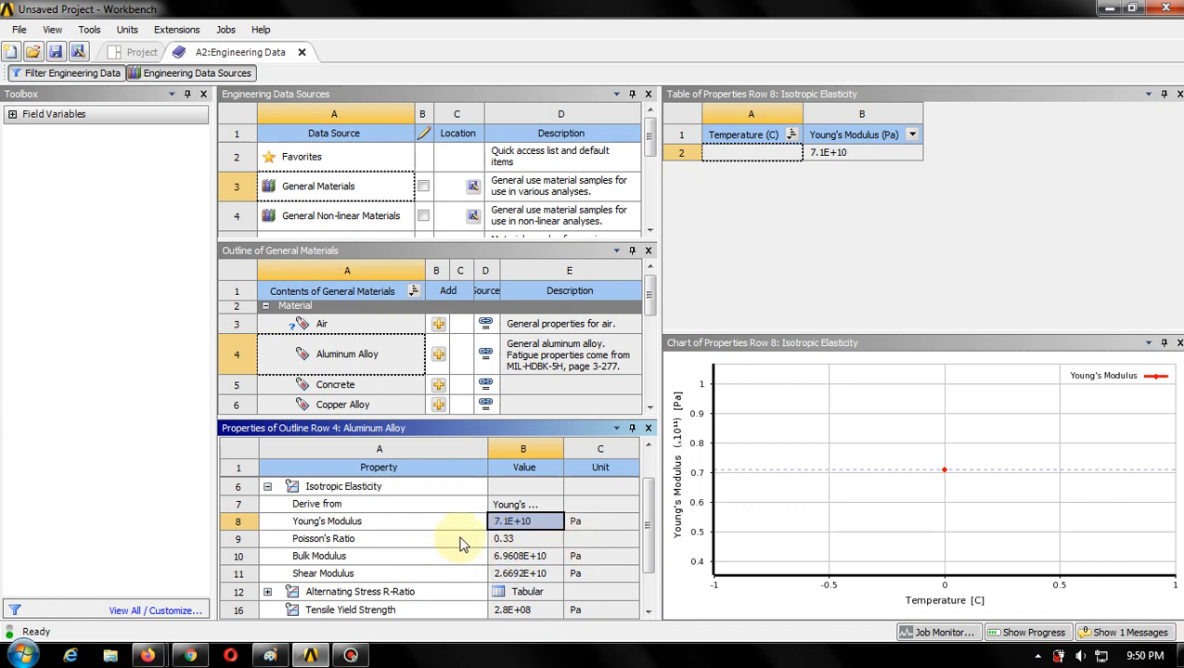
left_click(503, 540)
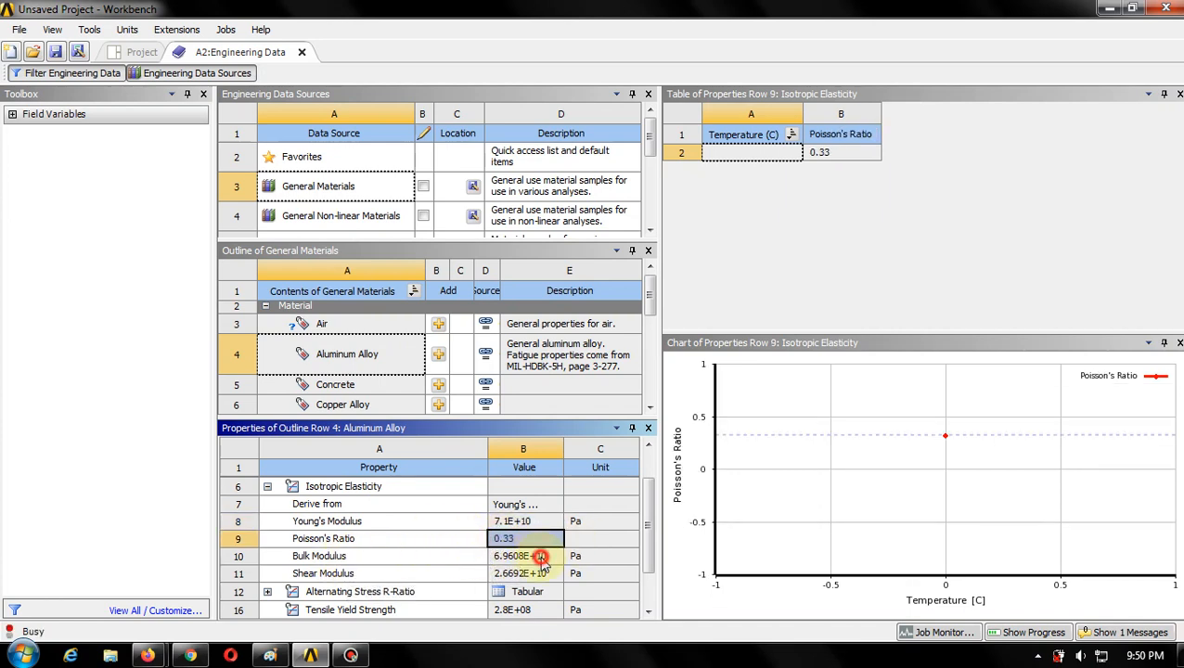
left_click(540, 557)
left_click(524, 572)
scroll(535, 570, "down", 1)
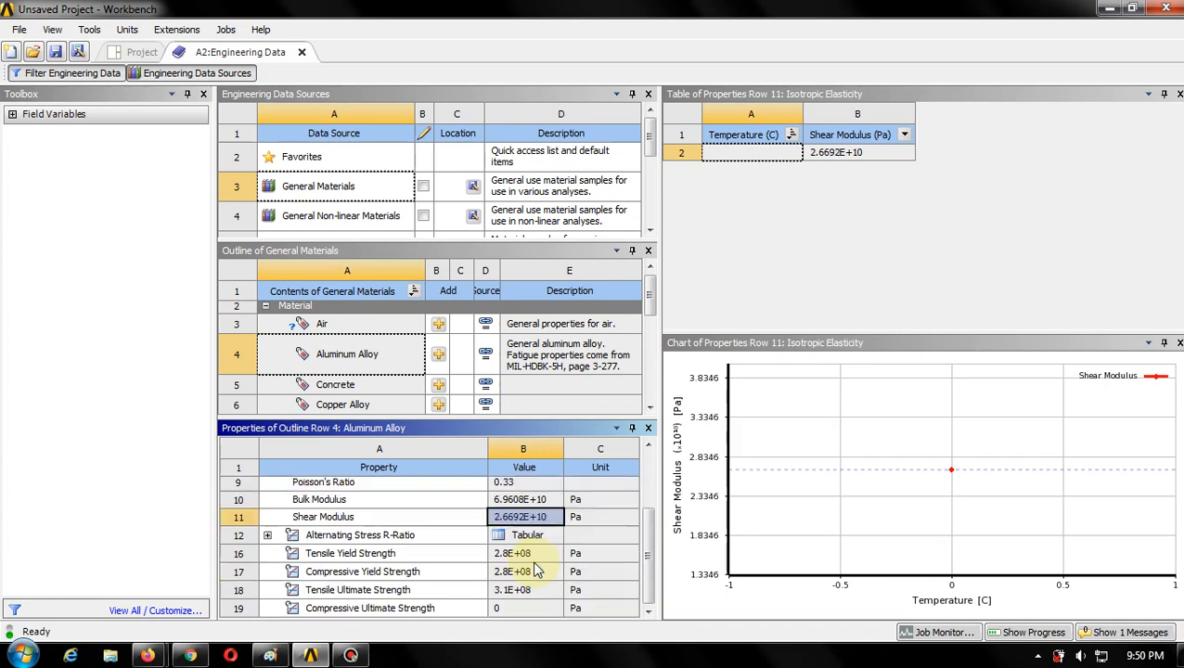
scroll(627, 570, "up", 2)
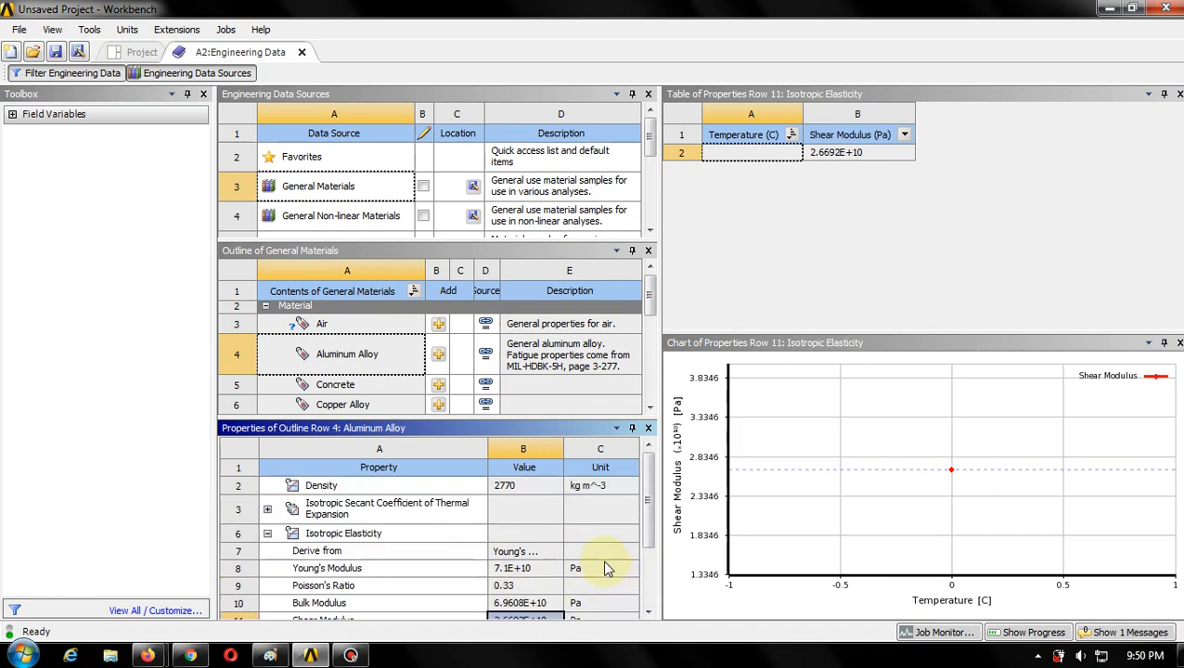
left_click(522, 489)
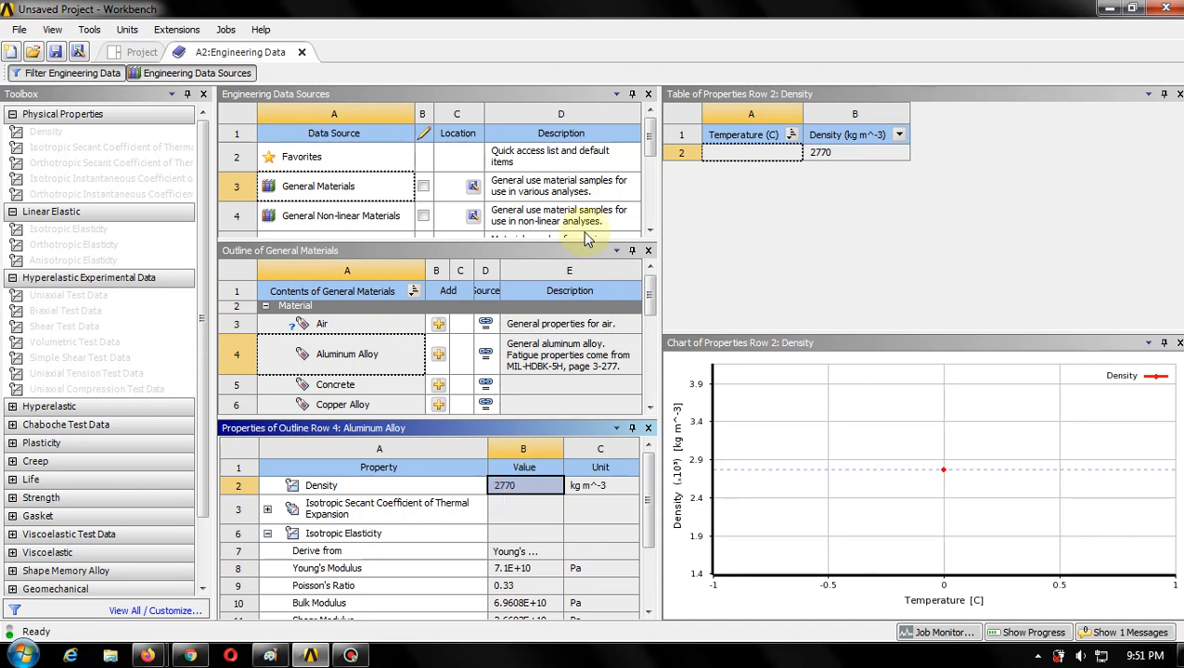
- Enter Sample 08.12.2021 as the name of a new library at the end of the Engineering Data Sources list
left_click_drag(654, 385, 658, 280)
left_click_drag(655, 132, 654, 216)
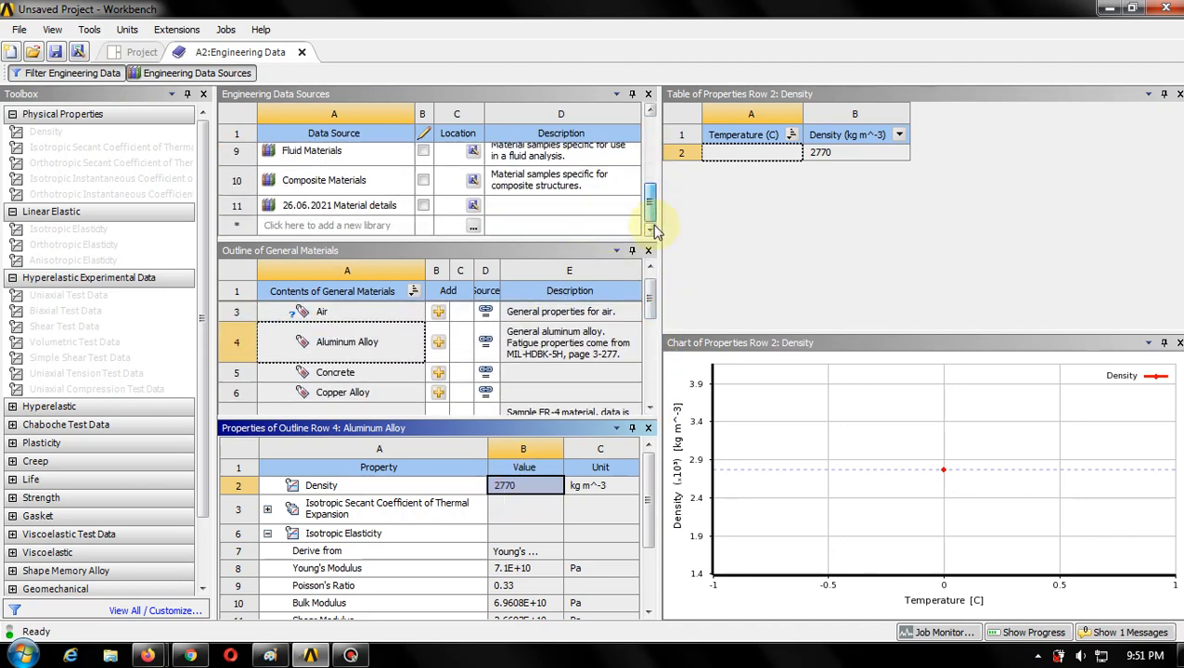
left_click(333, 225)
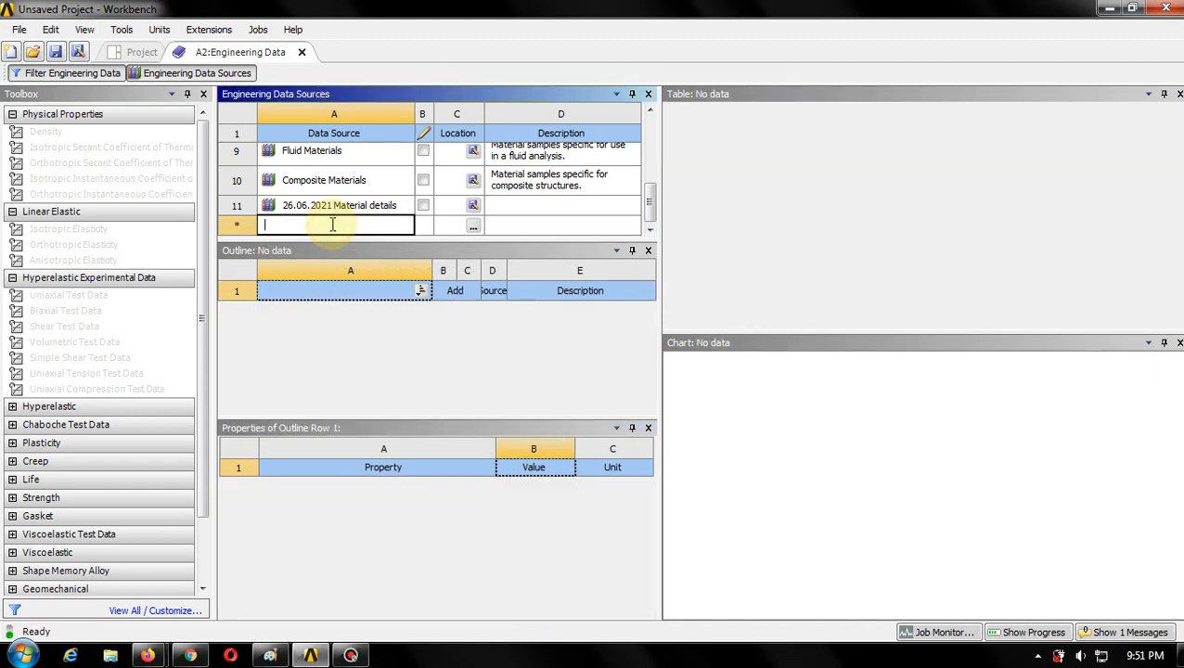
type("Materi")
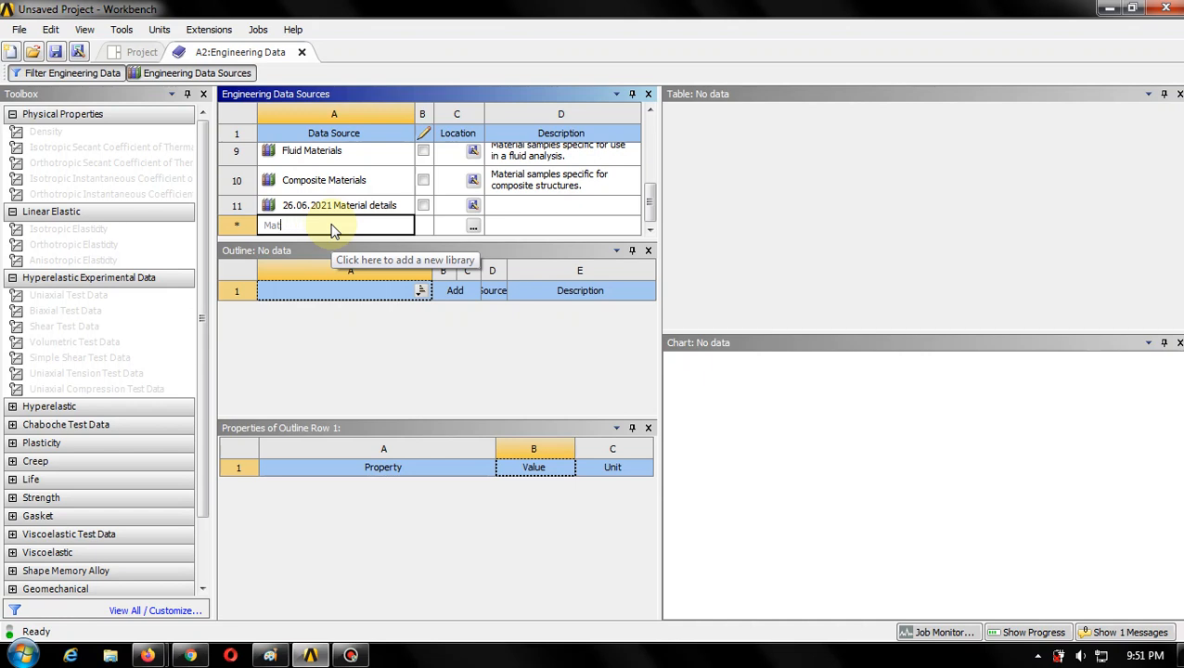
key("BackSpace")
key("BackSpace")
key("BackSpace")
type("E")
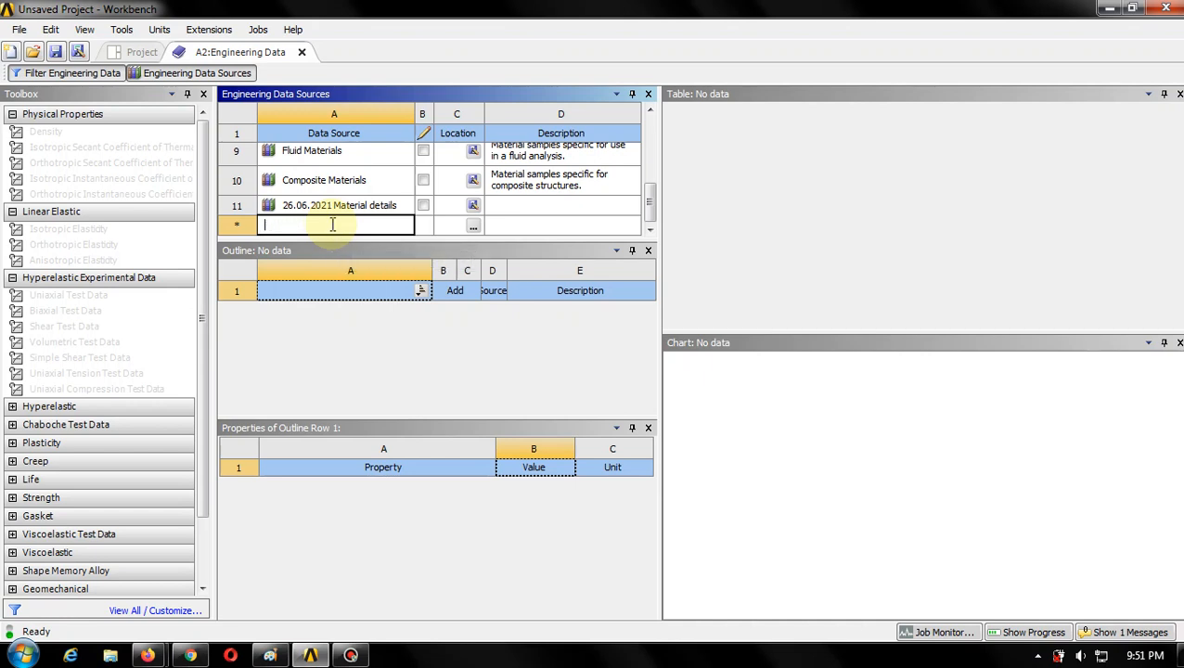
type("Sample")
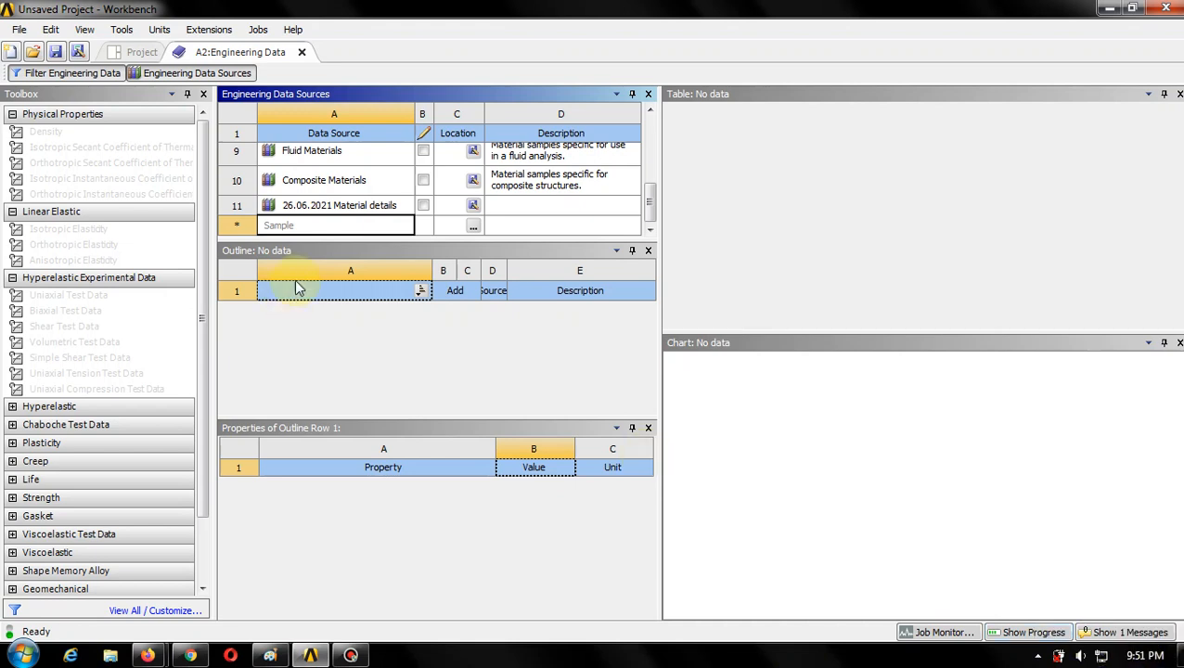
type(" 08.12.2021")
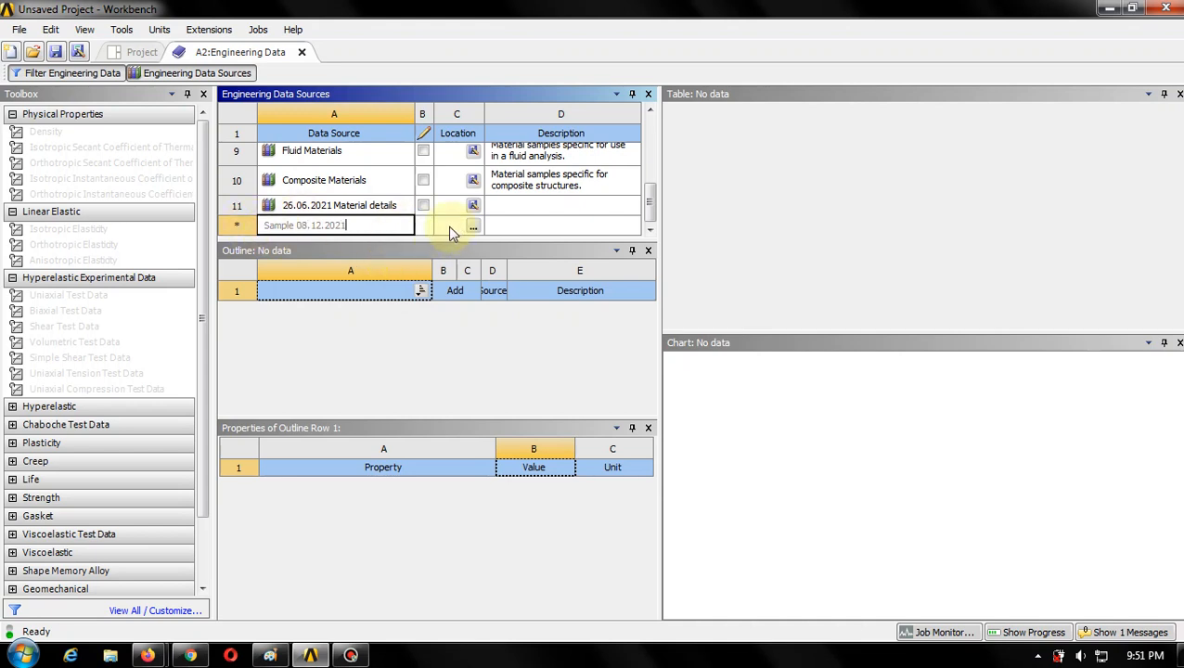
- Open the new library's save location dialog and browse to the Research folder on the Backup (E:) drive
left_click(449, 228)
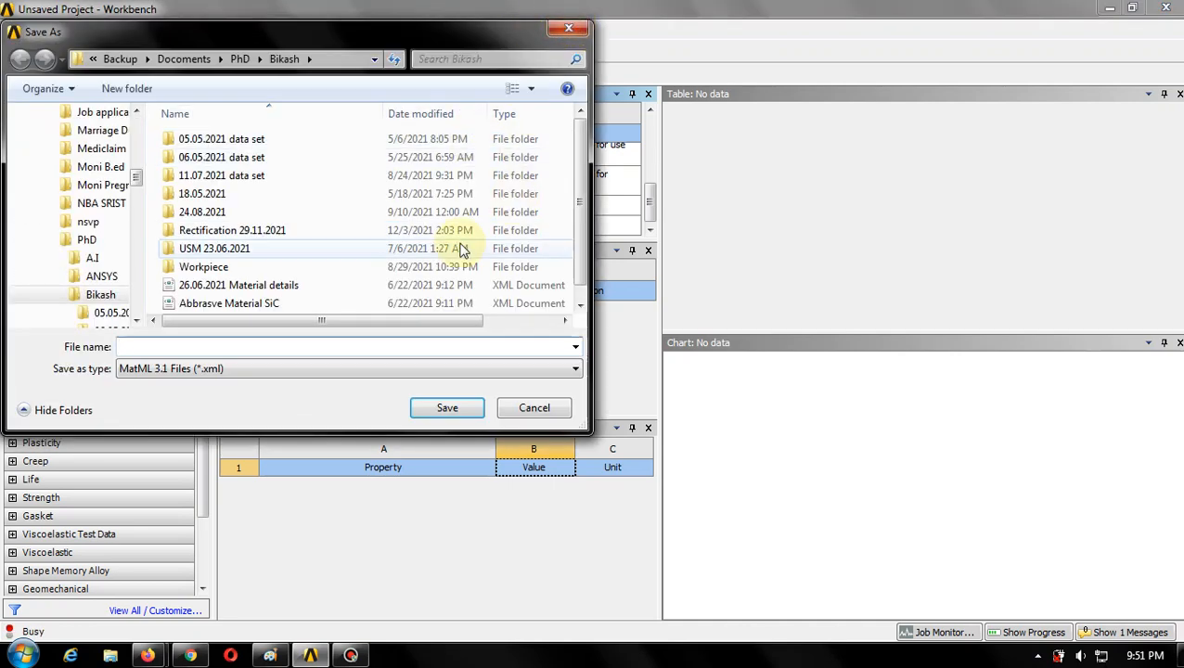
scroll(584, 173, "down", 1)
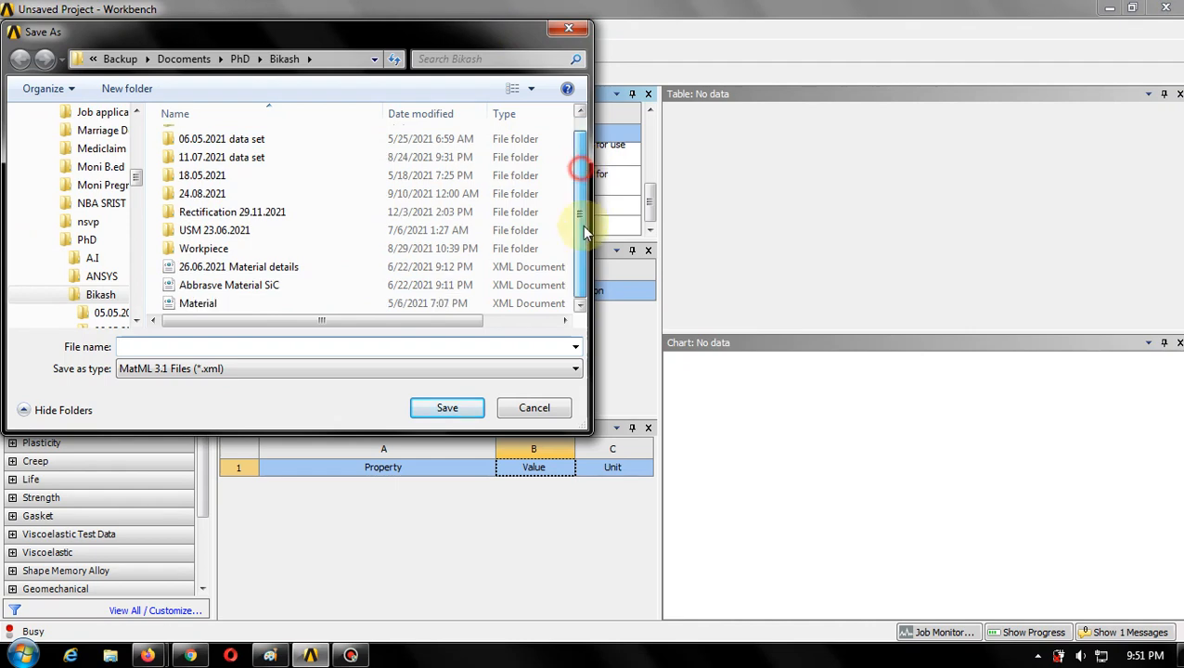
left_click_drag(137, 184, 138, 119)
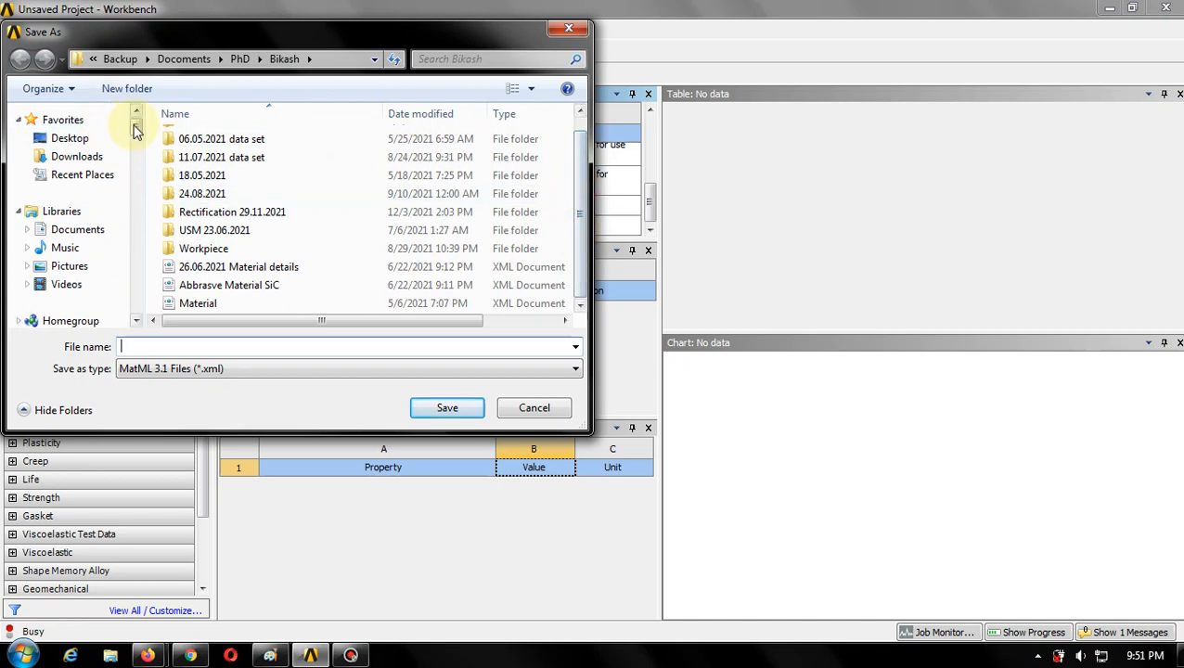
left_click_drag(134, 130, 133, 310)
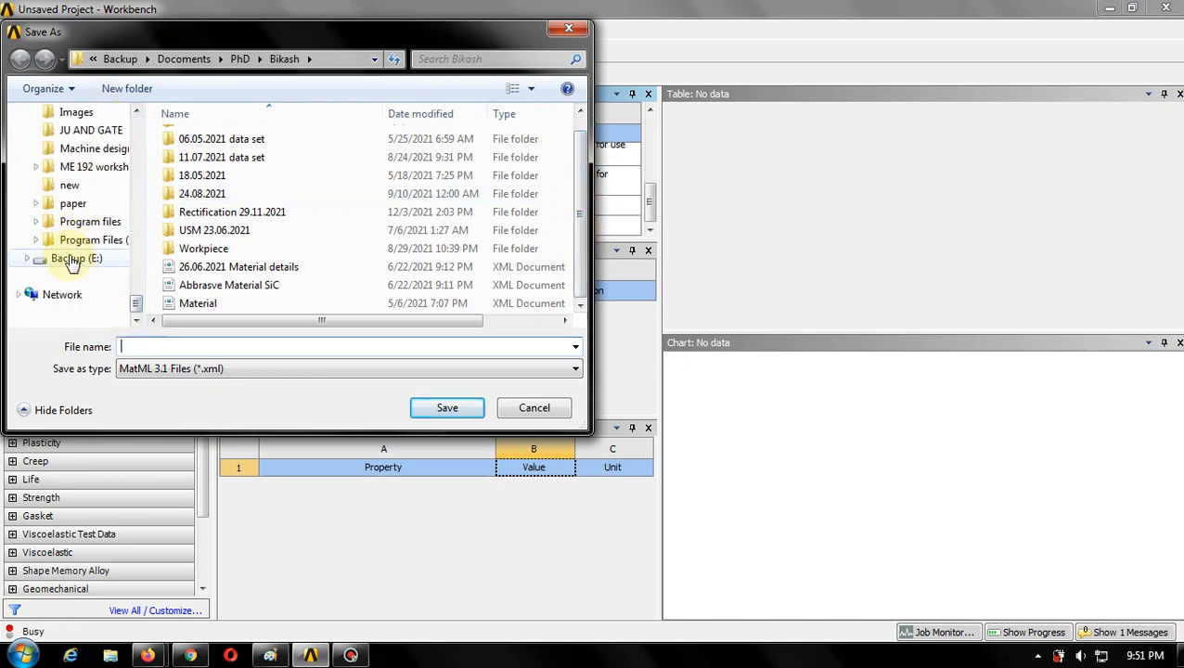
left_click(72, 261)
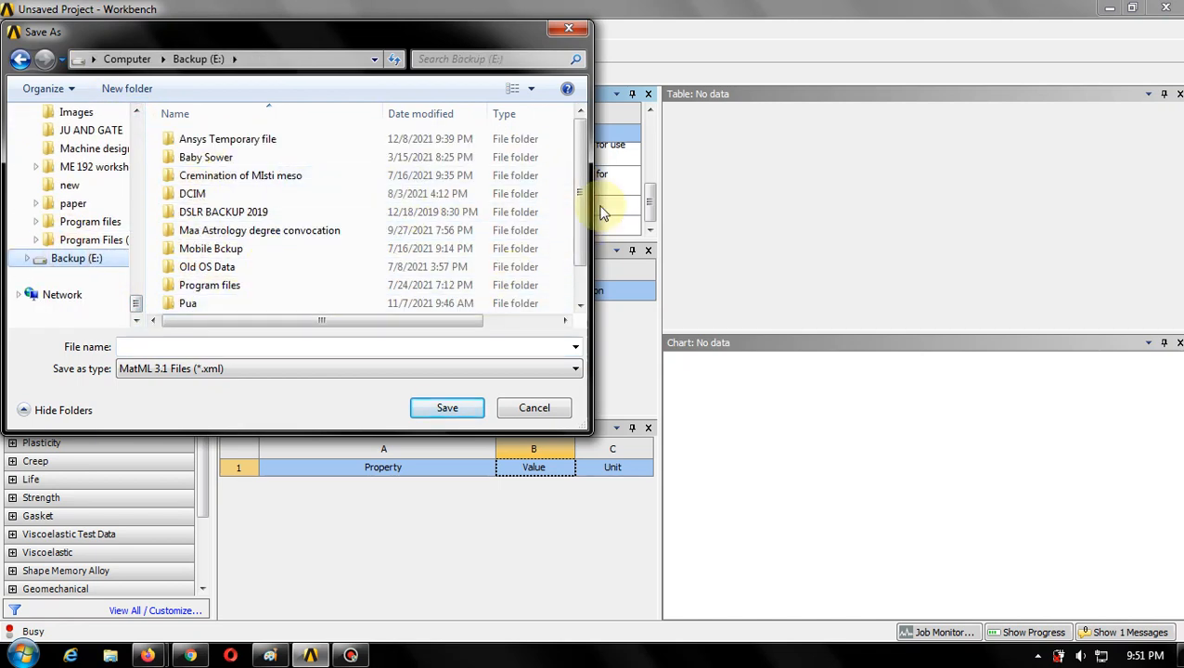
left_click_drag(582, 205, 595, 111)
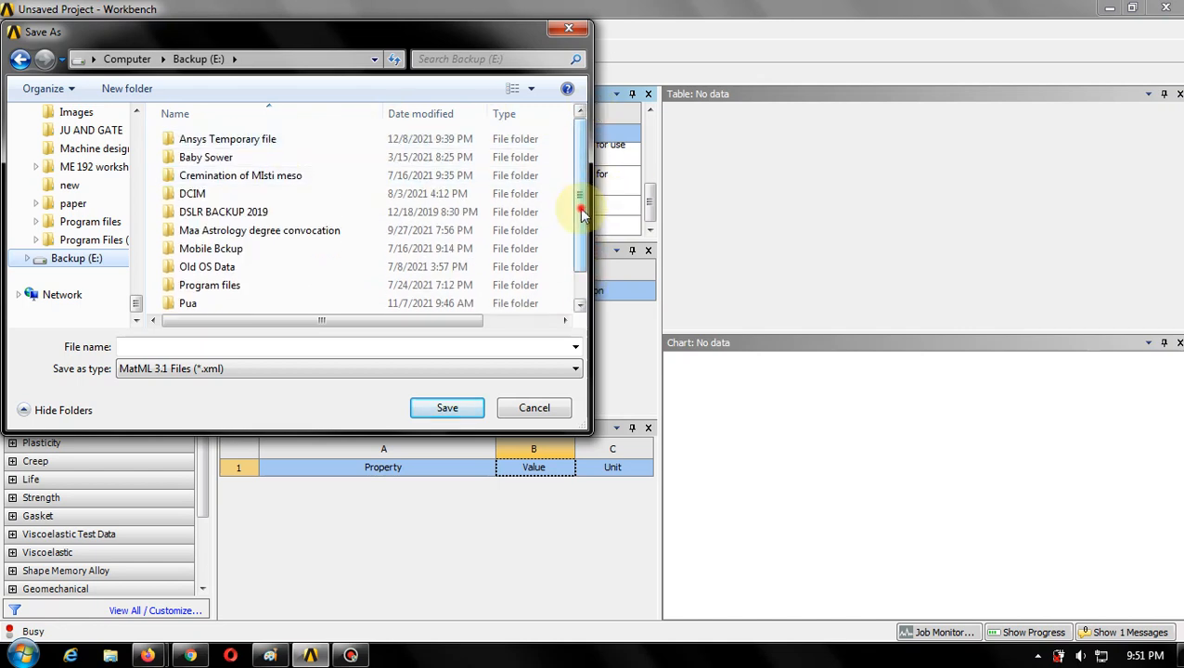
left_click_drag(576, 203, 576, 288)
double_click(246, 285)
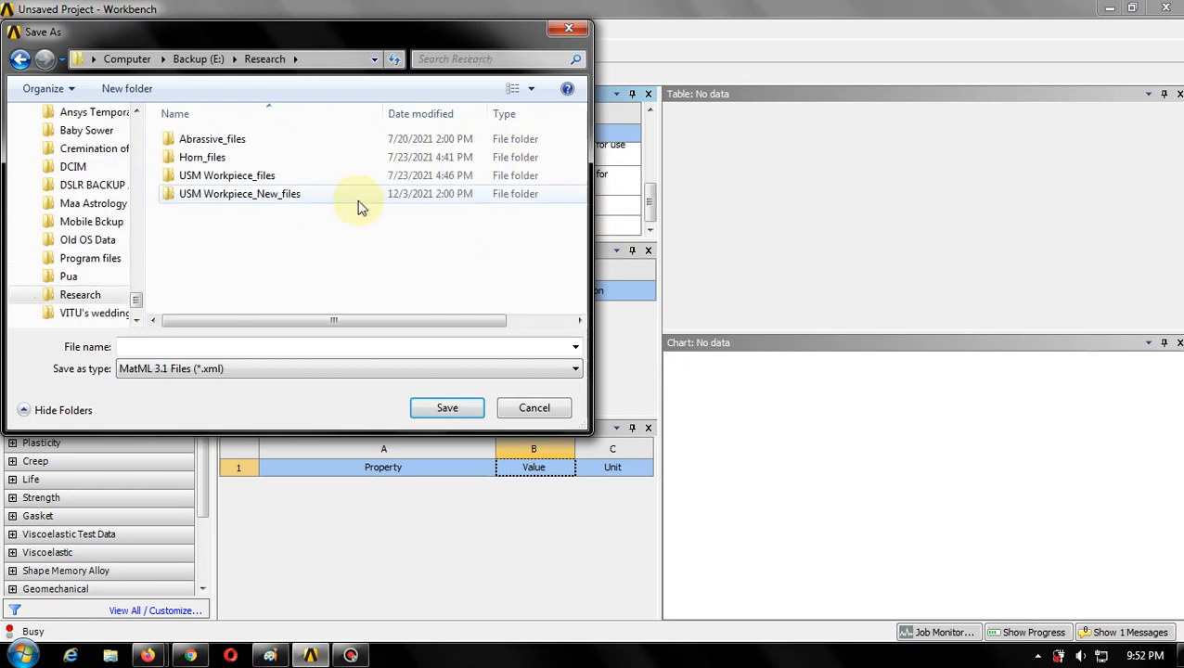
- Create a folder named Practice inside the Research folder and open it
left_click(128, 93)
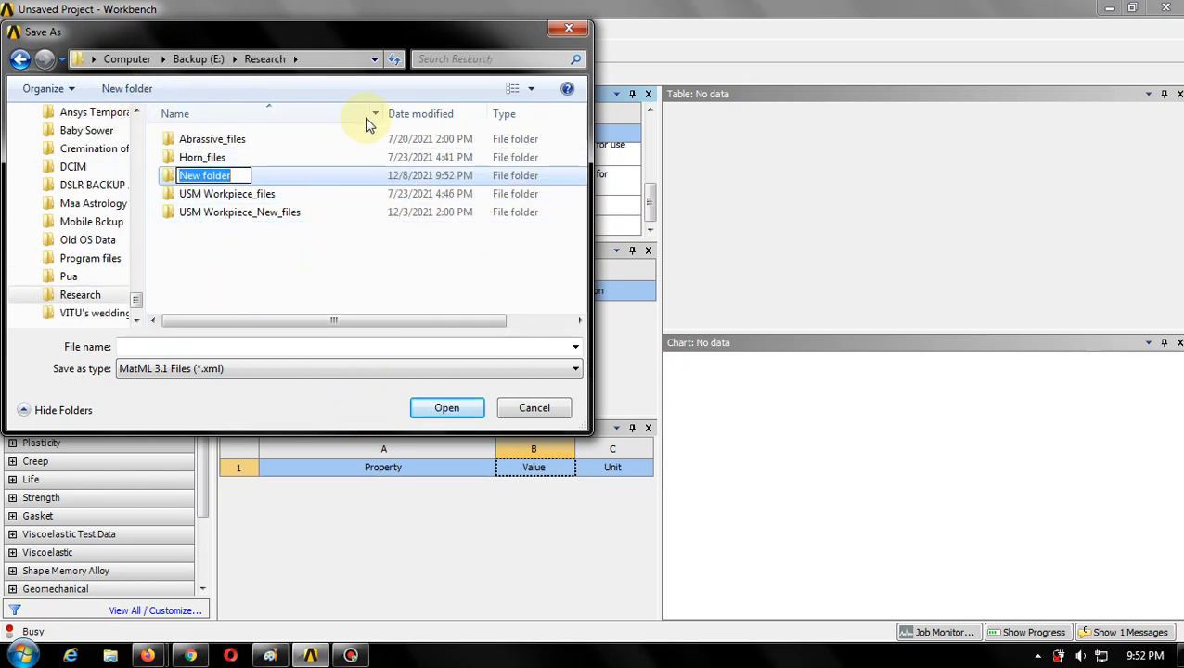
type("Practice")
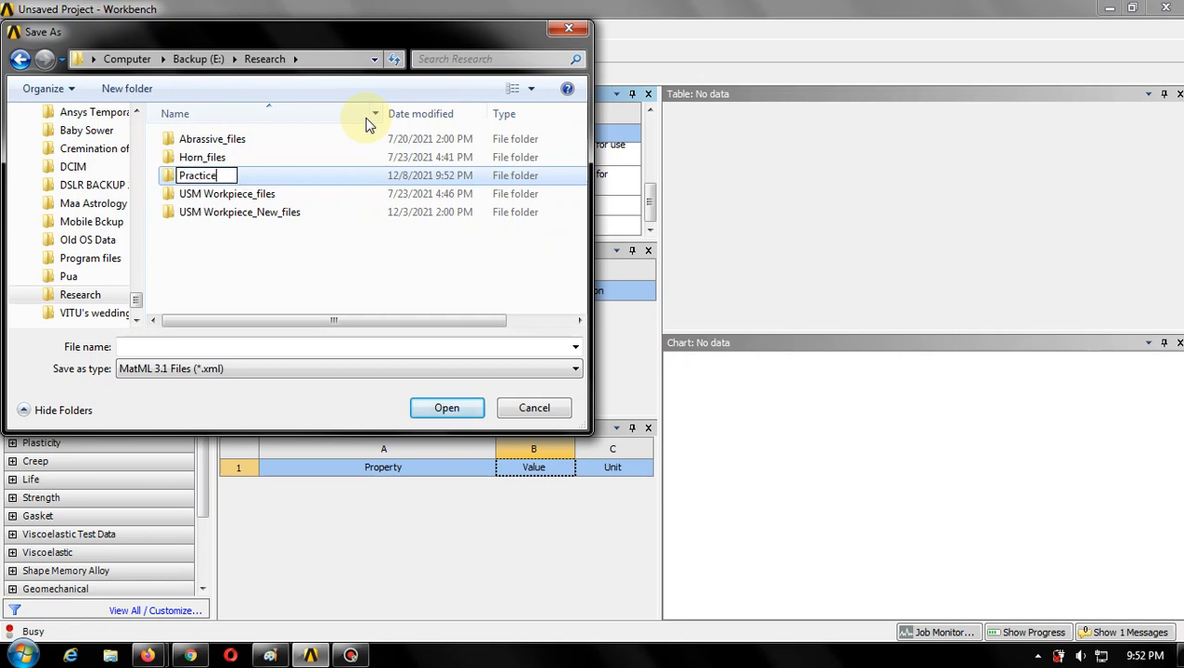
key("Return")
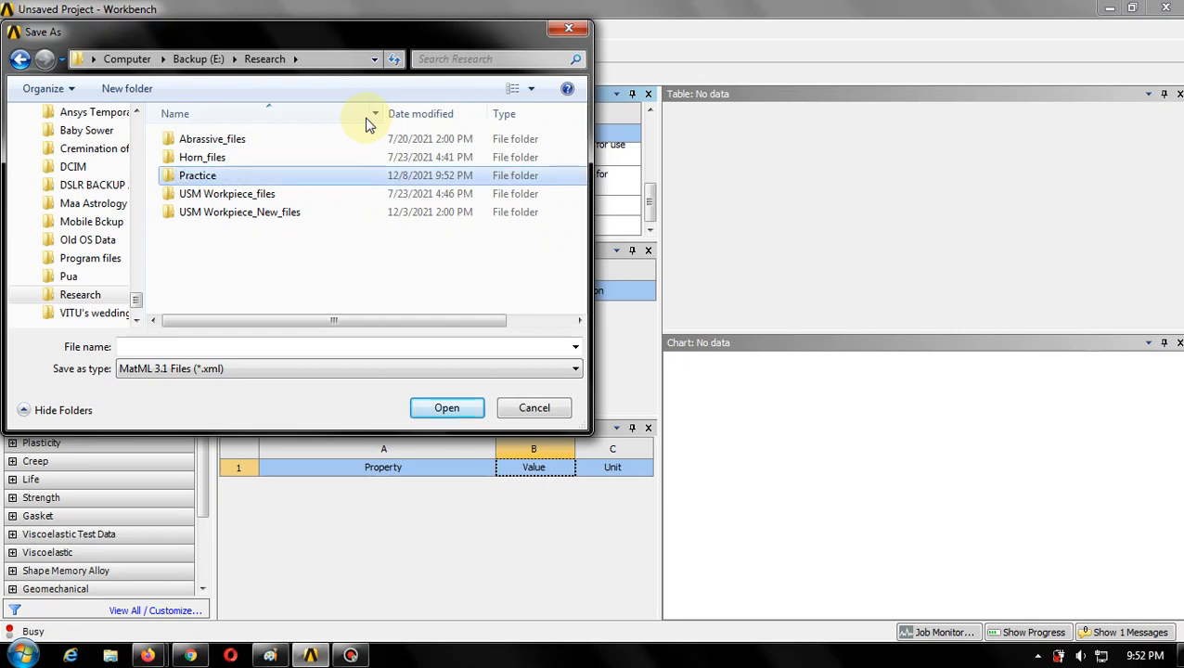
key("Return")
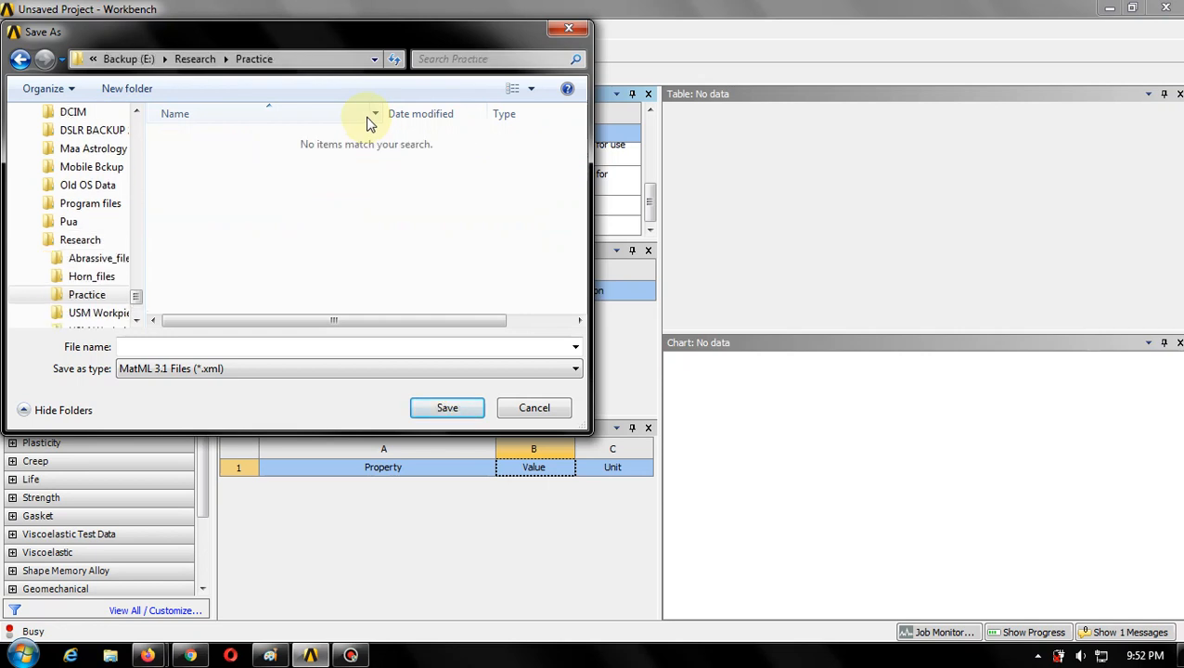
- Save the new library in the Practice folder as a MatML 3.1 file named Sample 08.01.2021
left_click(337, 343)
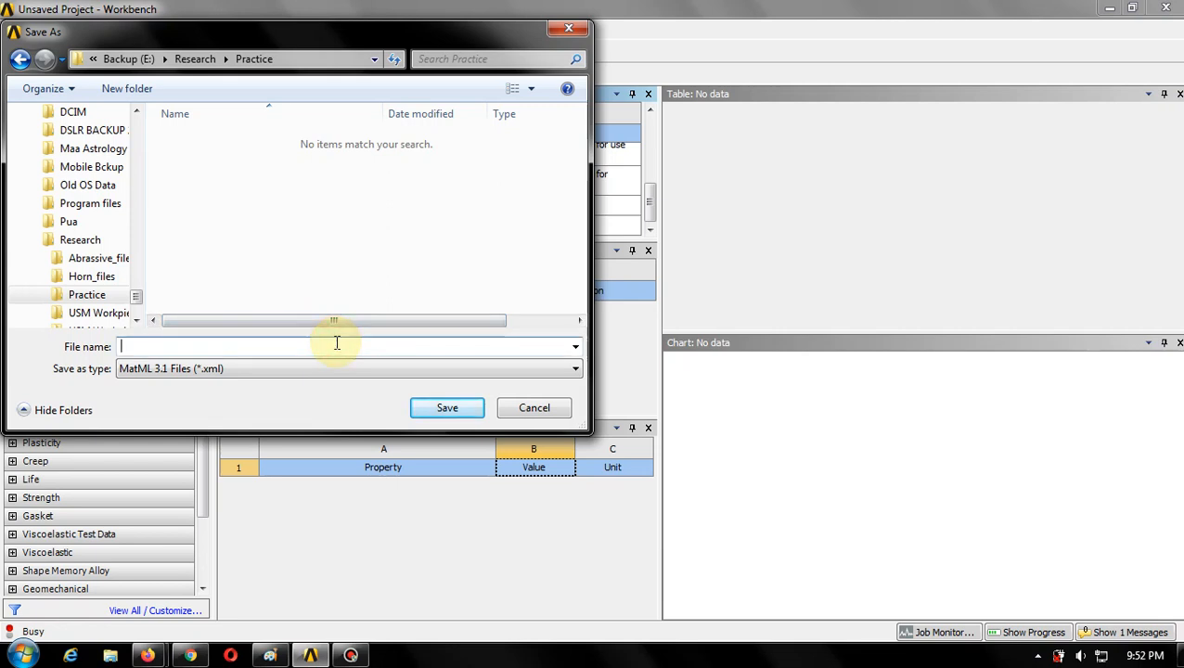
type("Sample 08.")
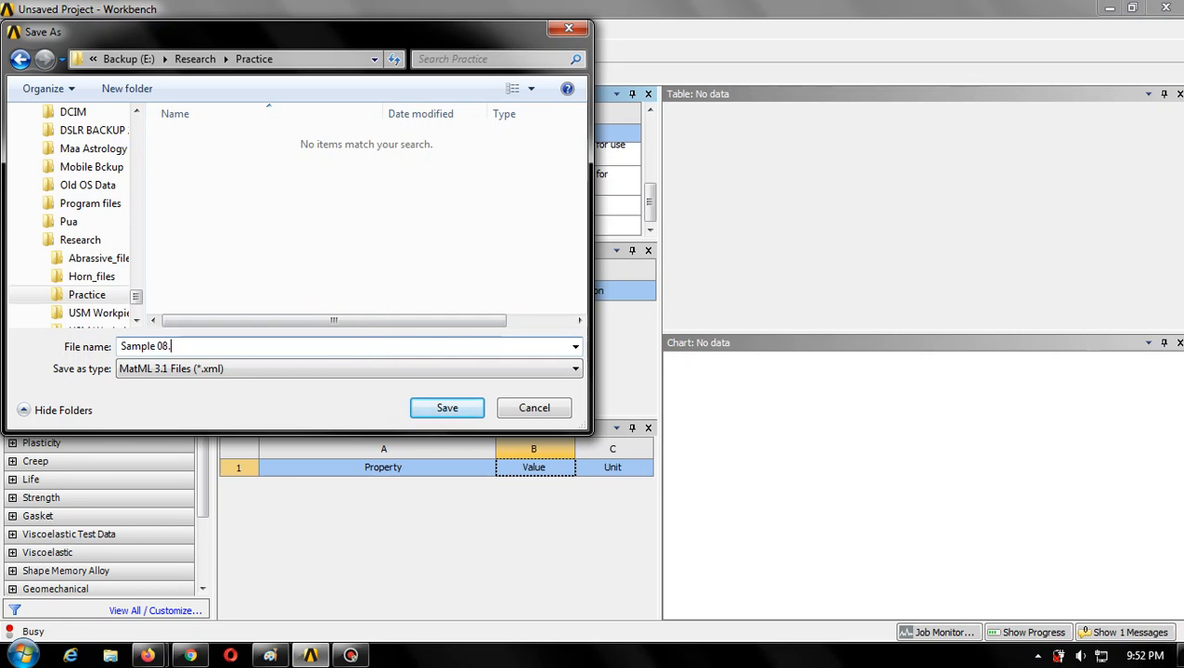
type("01.2021")
left_click(461, 411)
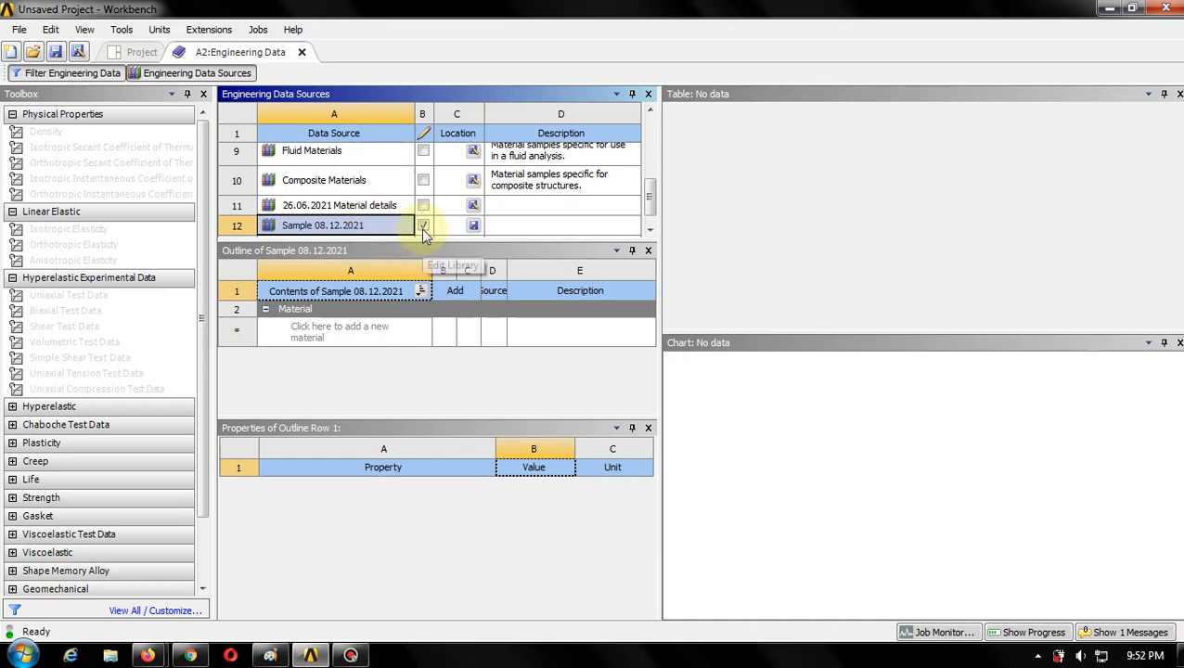
- Examine Al203's density and elasticity values in the 26.06.2021 Material details library, switching the library's editing on and back off
left_click(384, 208)
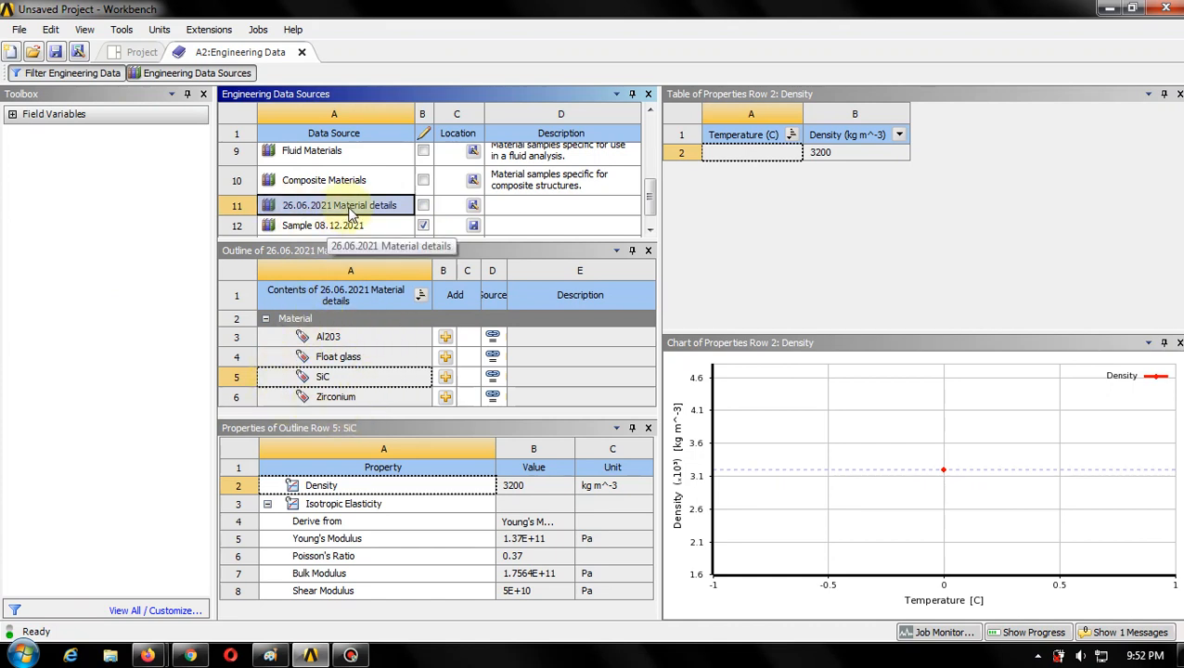
left_click(396, 338)
left_click(423, 206)
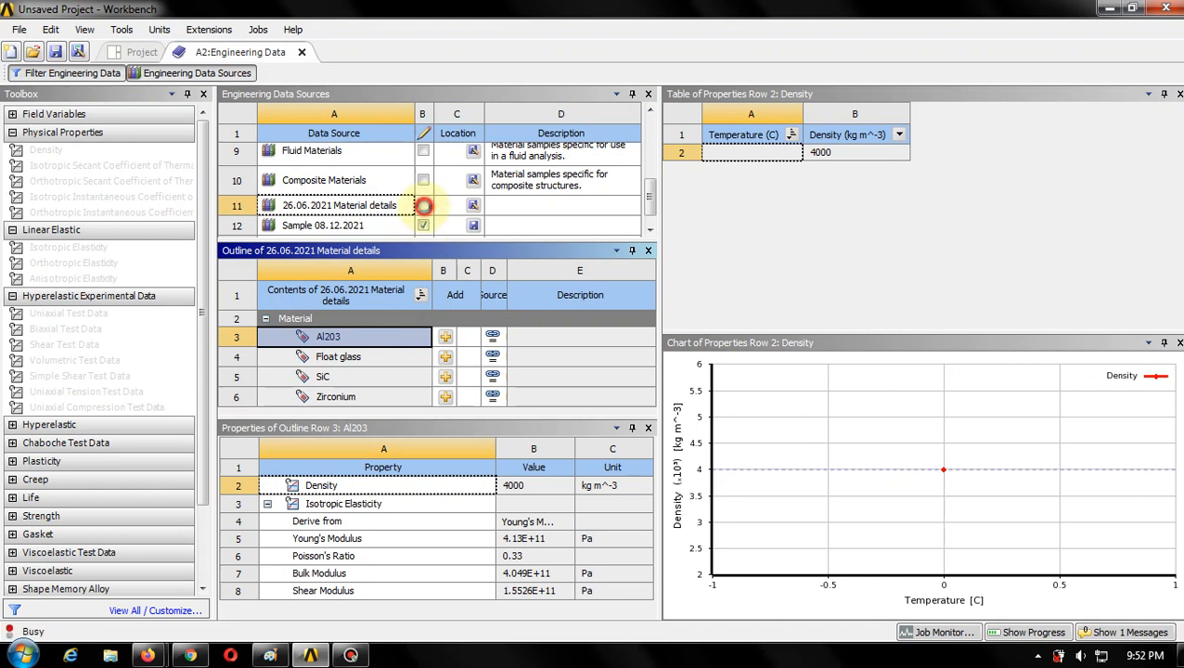
left_click(548, 485)
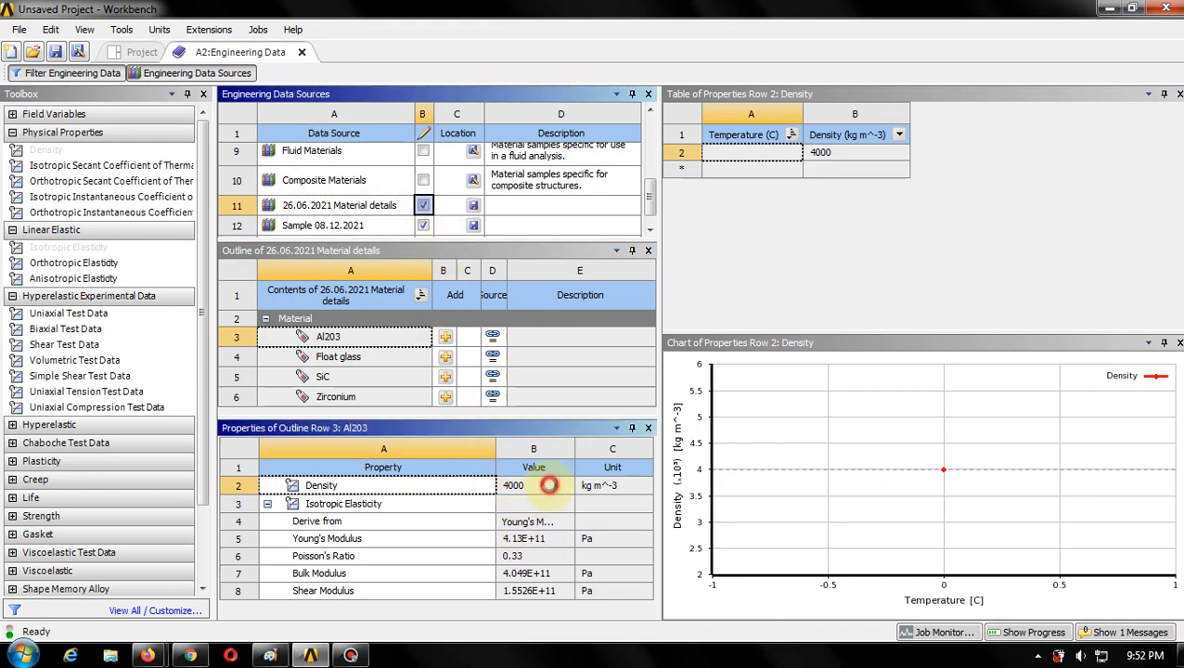
left_click(423, 206)
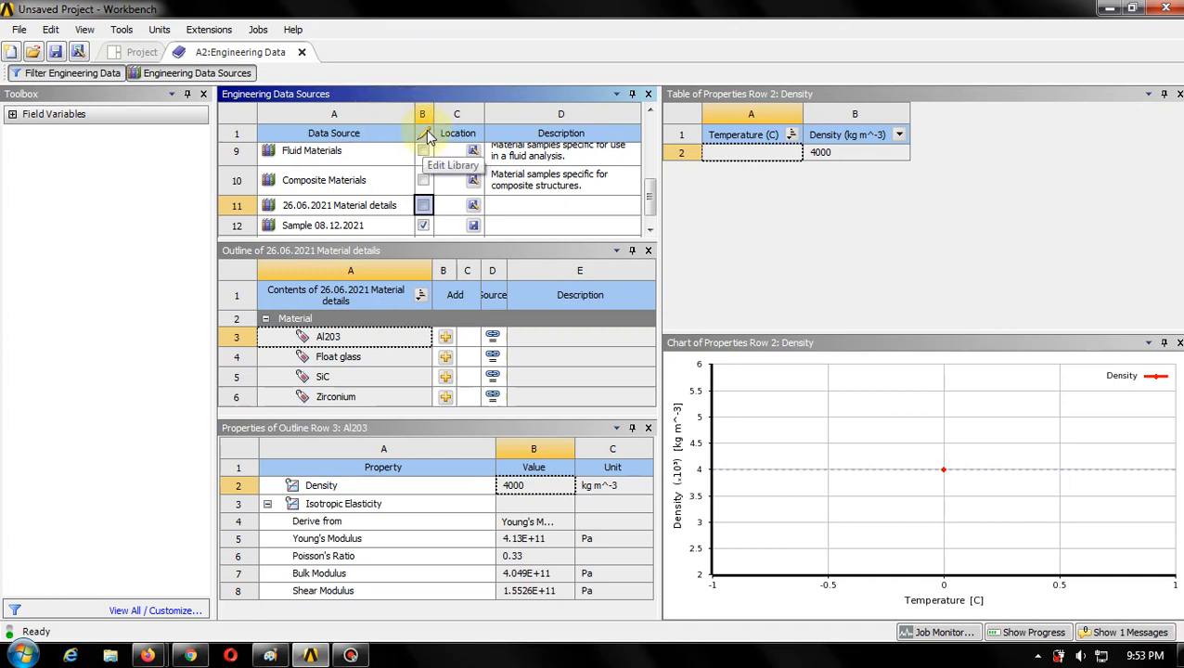
- Select the Sample 08.12.2021 library and open its new material name for entry
left_click(422, 225)
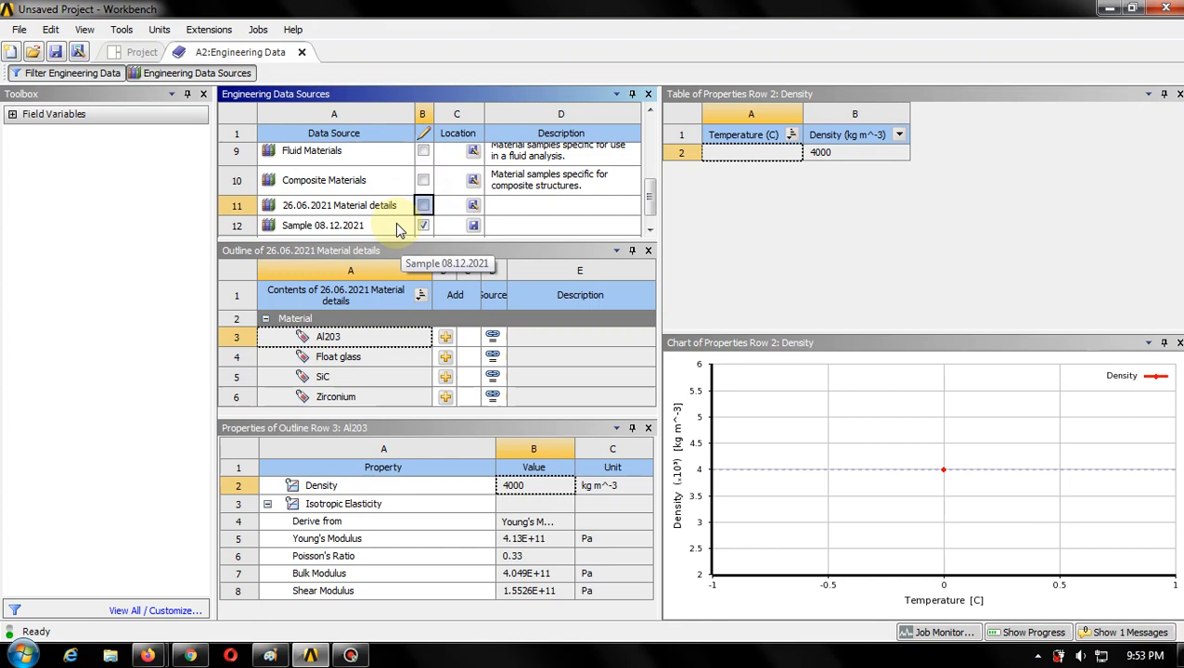
left_click(396, 226)
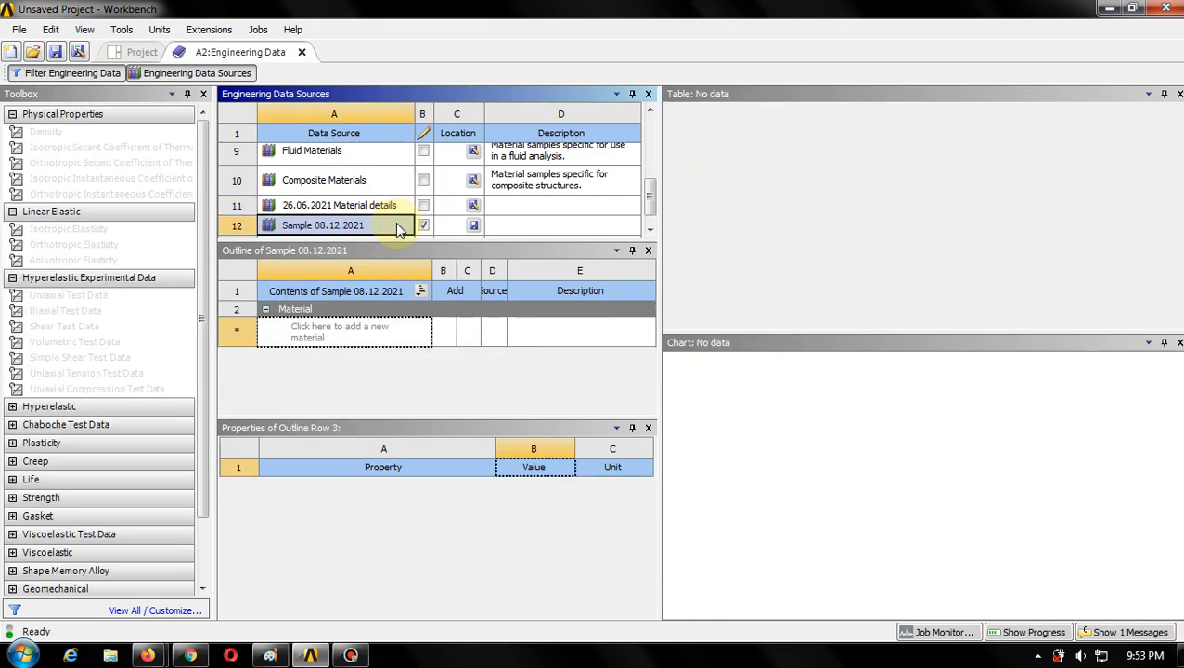
left_click(353, 338)
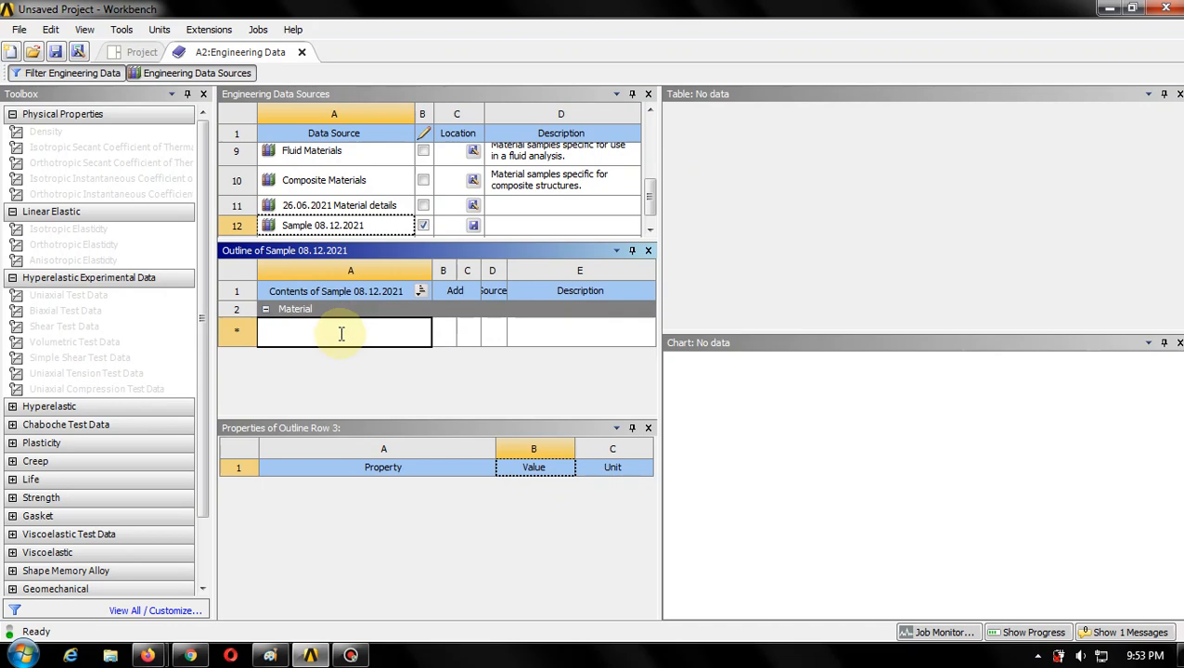
- Switch to Chrome and search Google in a new tab for titanium alloy mechanical properties
mouse_move(148, 655)
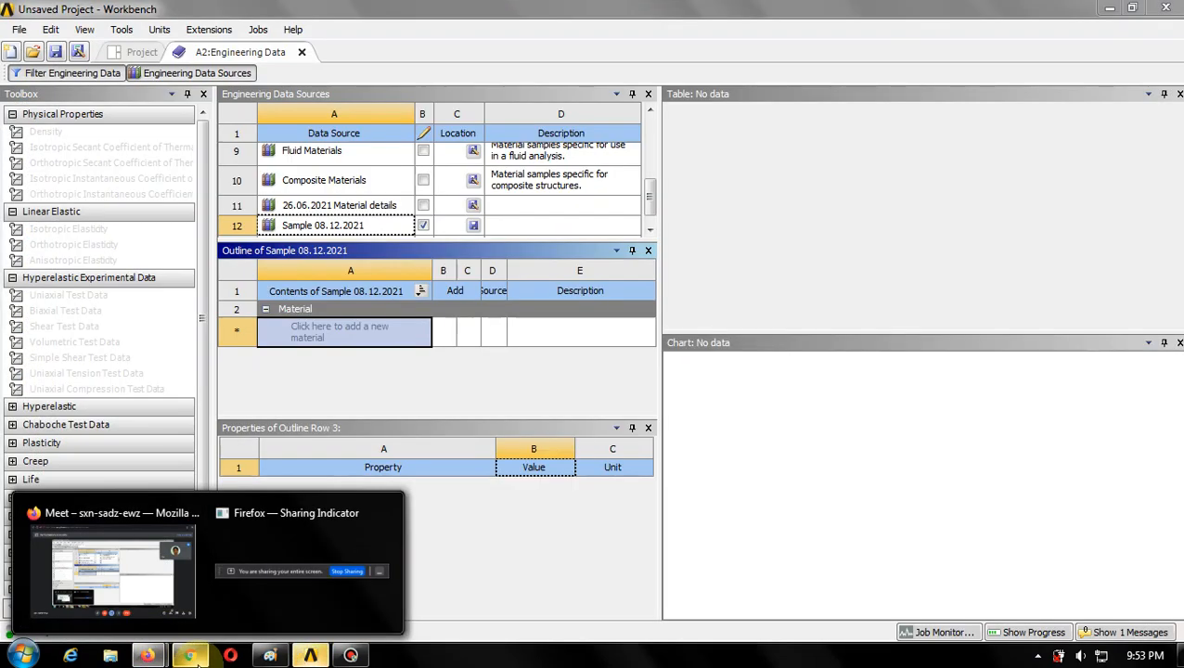
left_click(192, 657)
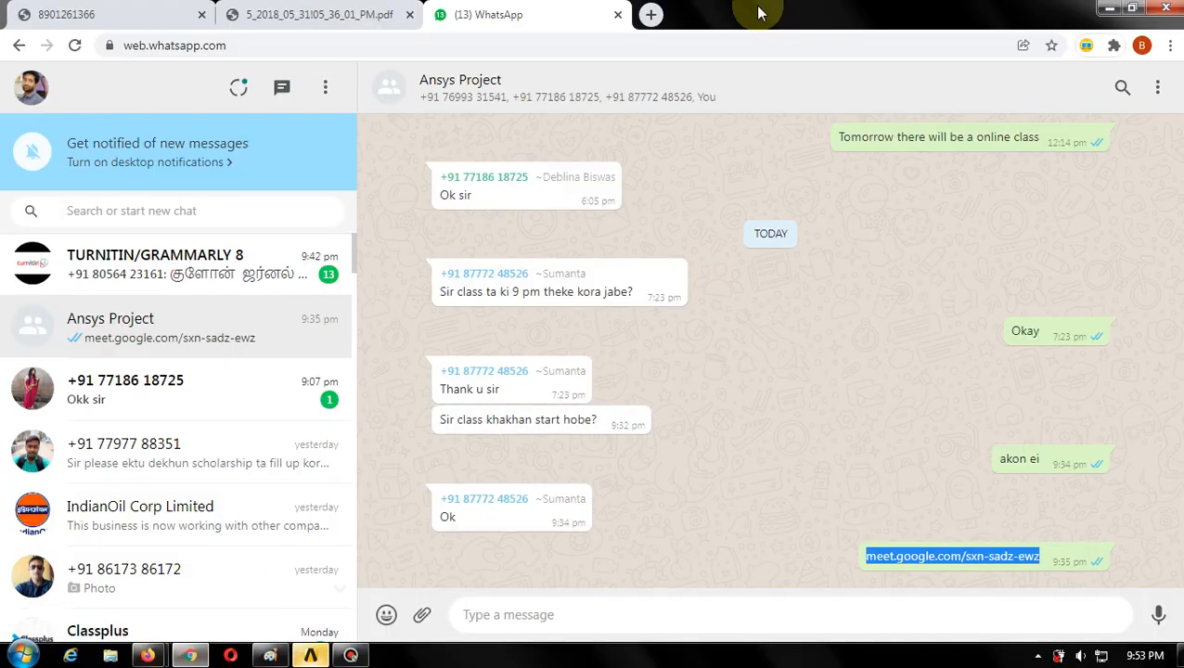
left_click(650, 15)
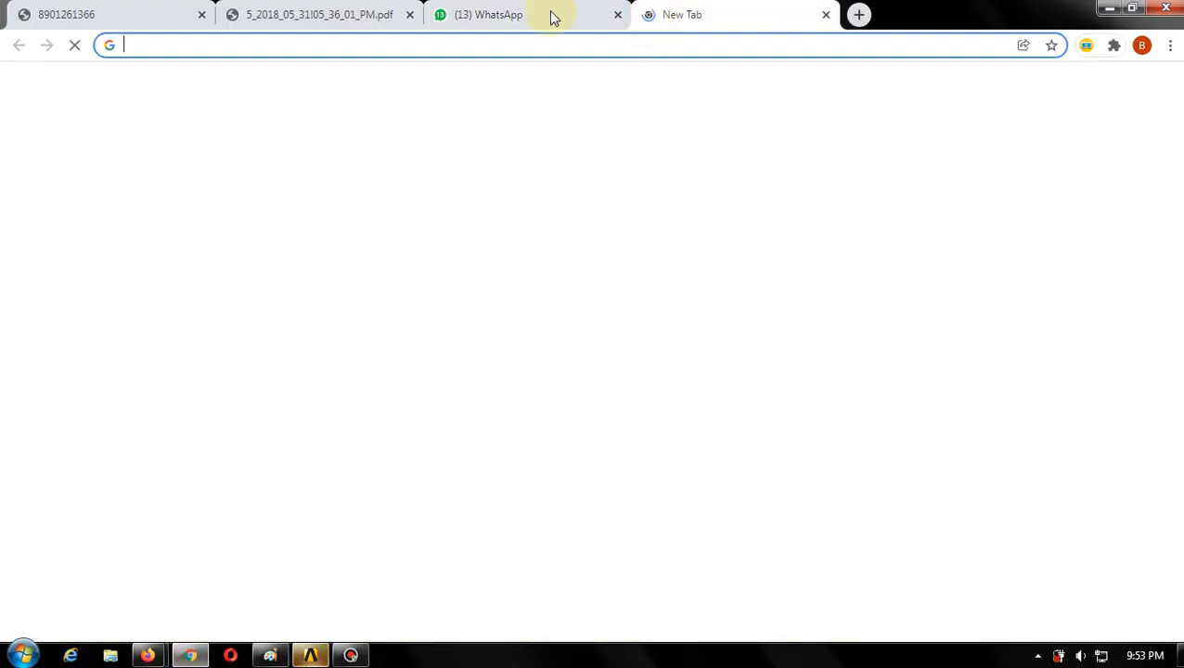
left_click(466, 40)
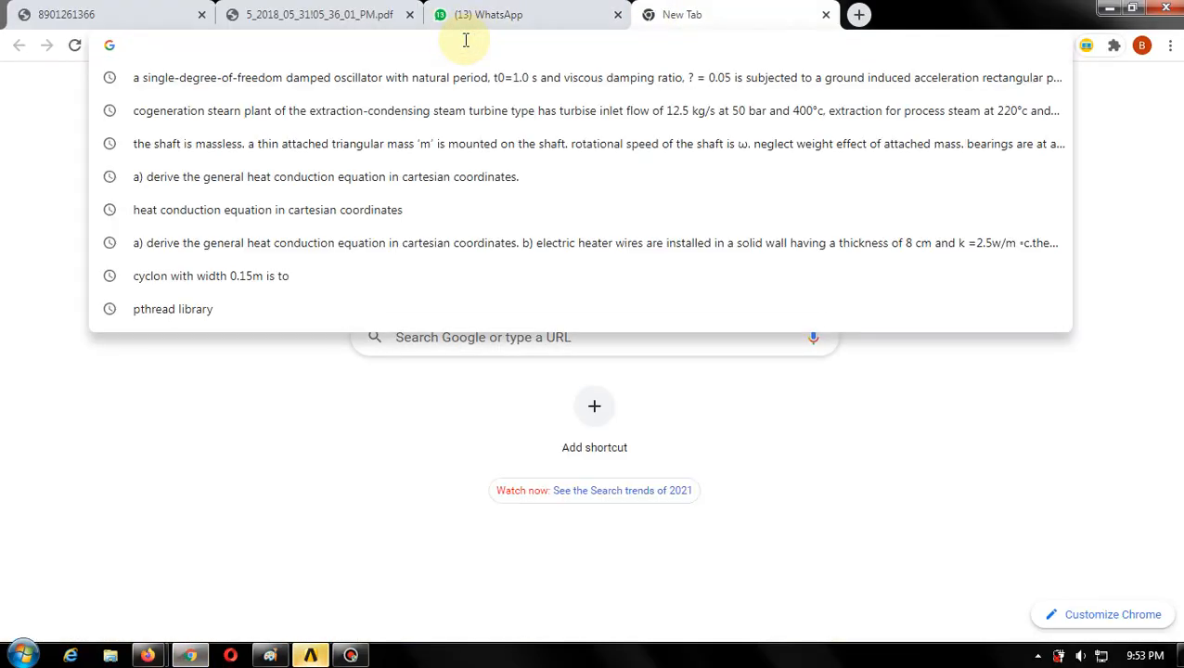
type("Titanium")
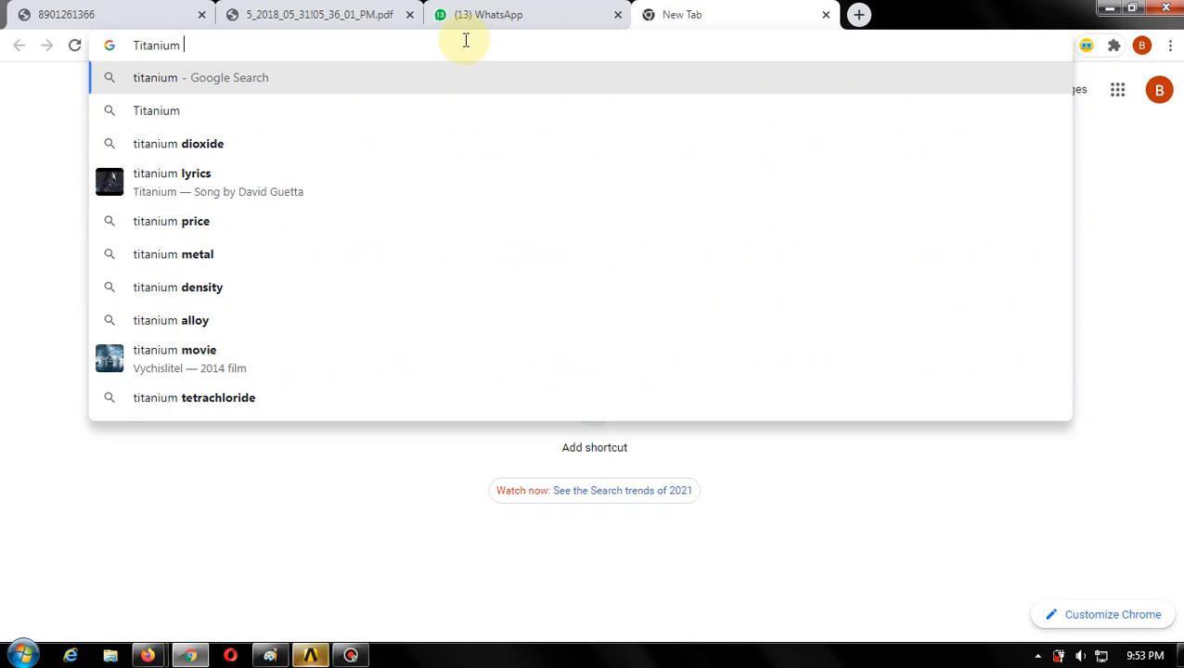
type(" allo")
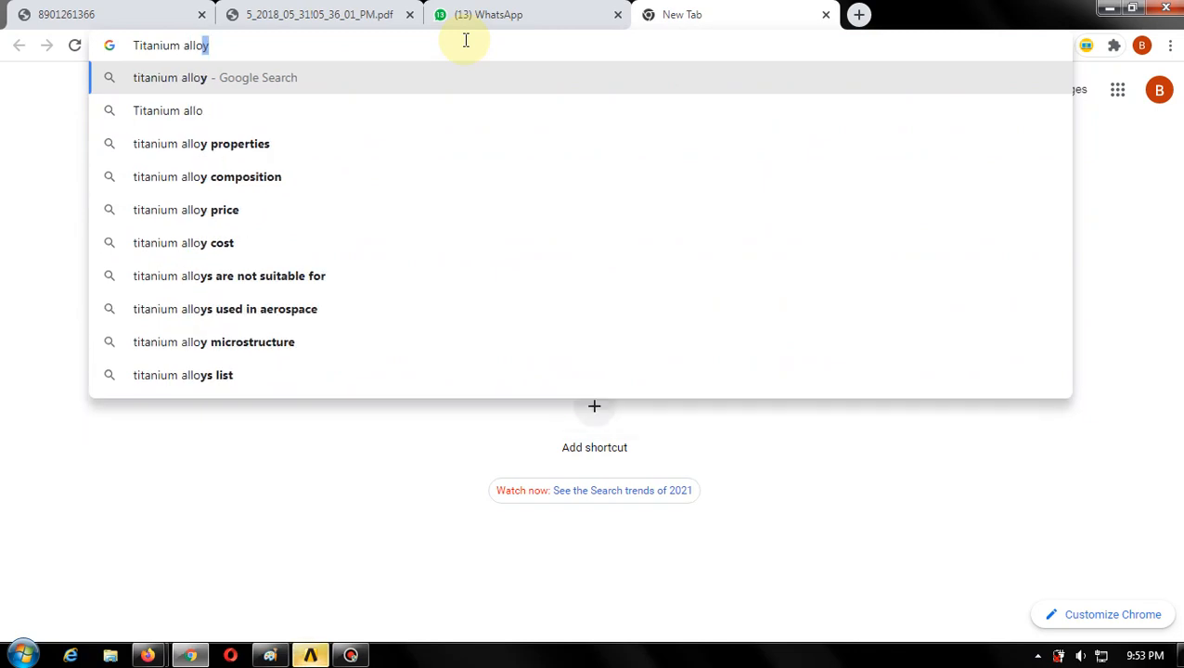
type("y mechanica")
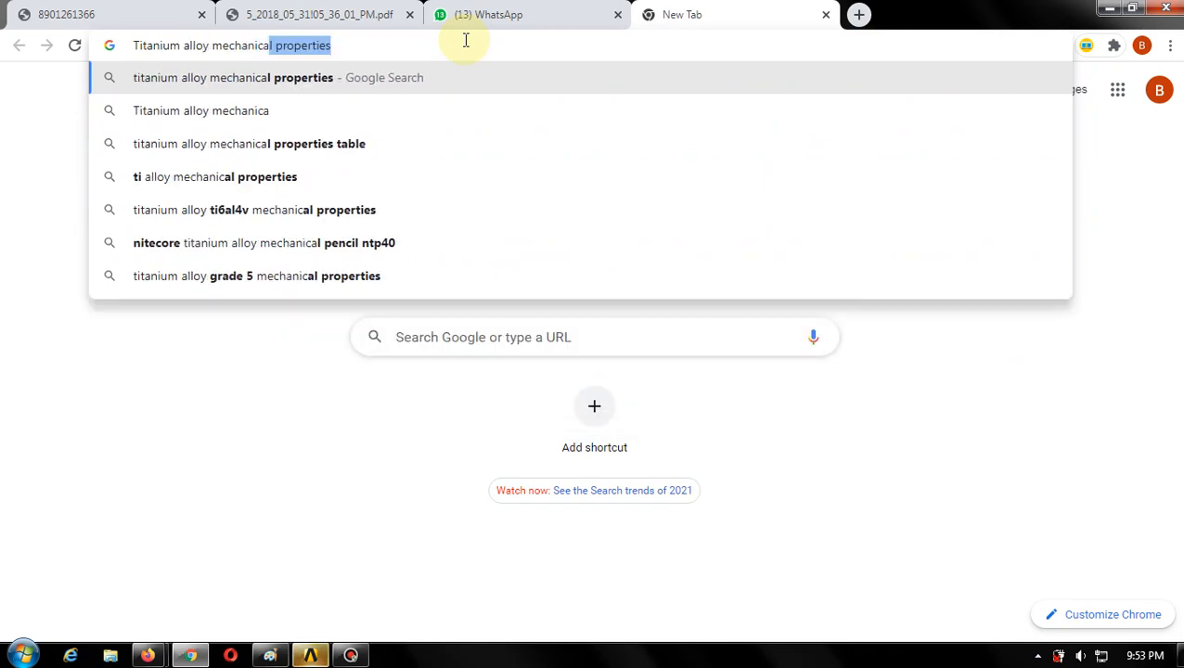
type("l properties")
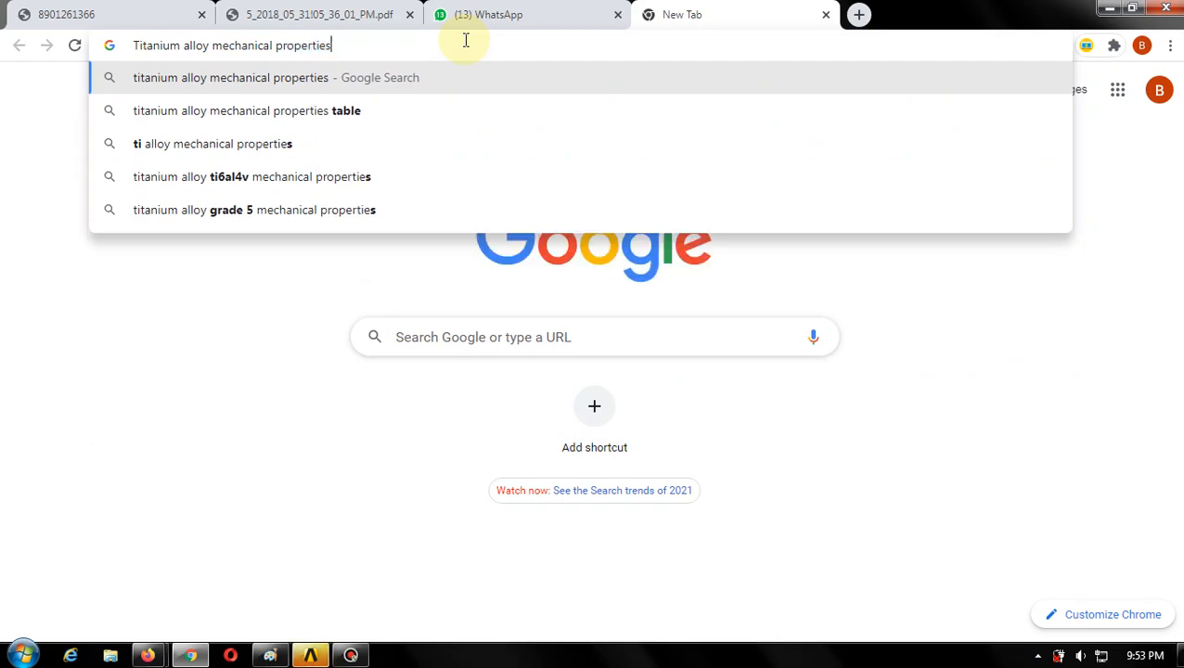
key("Return")
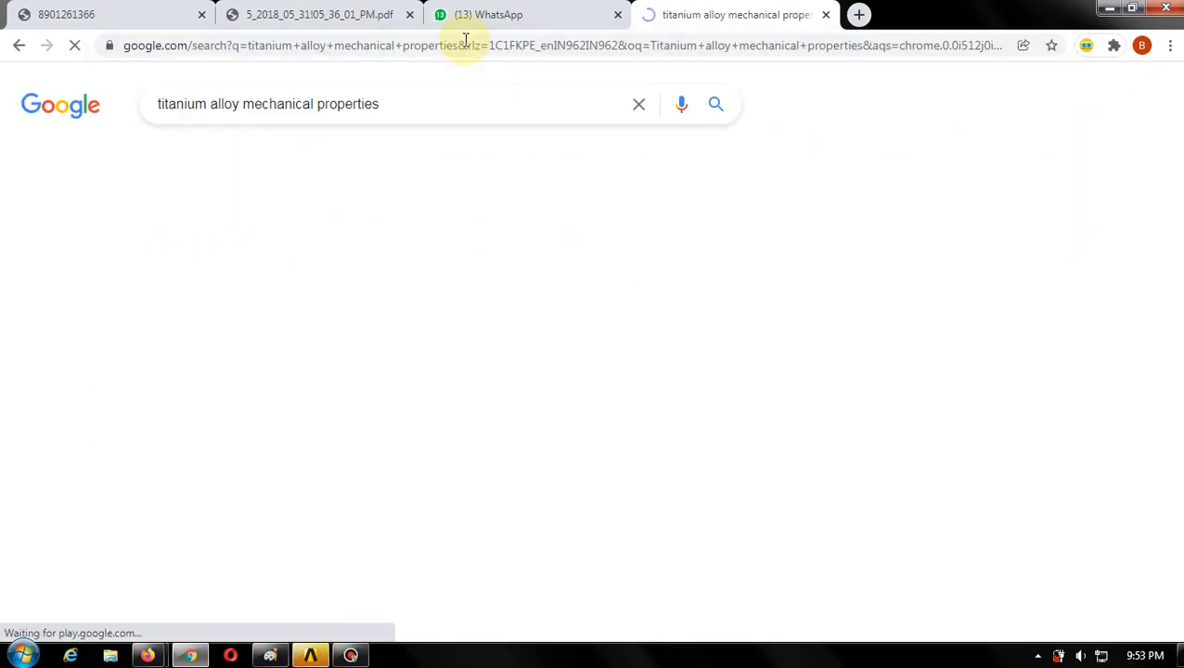
- Open the Azom.com article Titanium Alloys - Physical Properties in its own tab and examine its density table
scroll(480, 267, "down", 4)
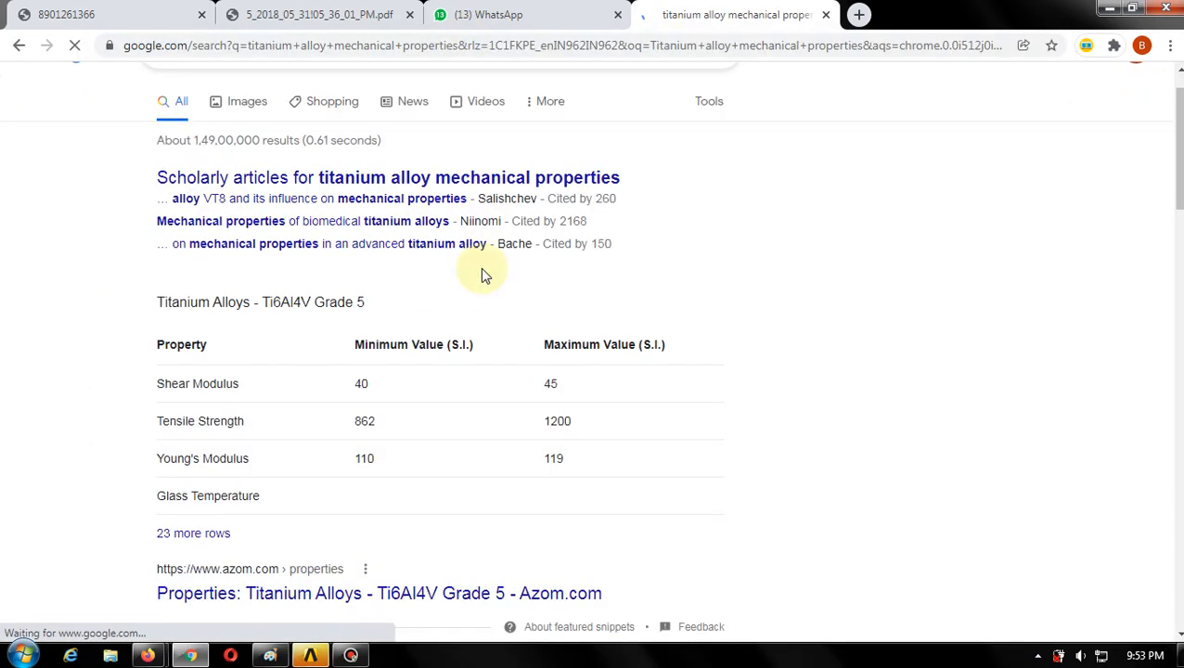
scroll(468, 273, "down", 4)
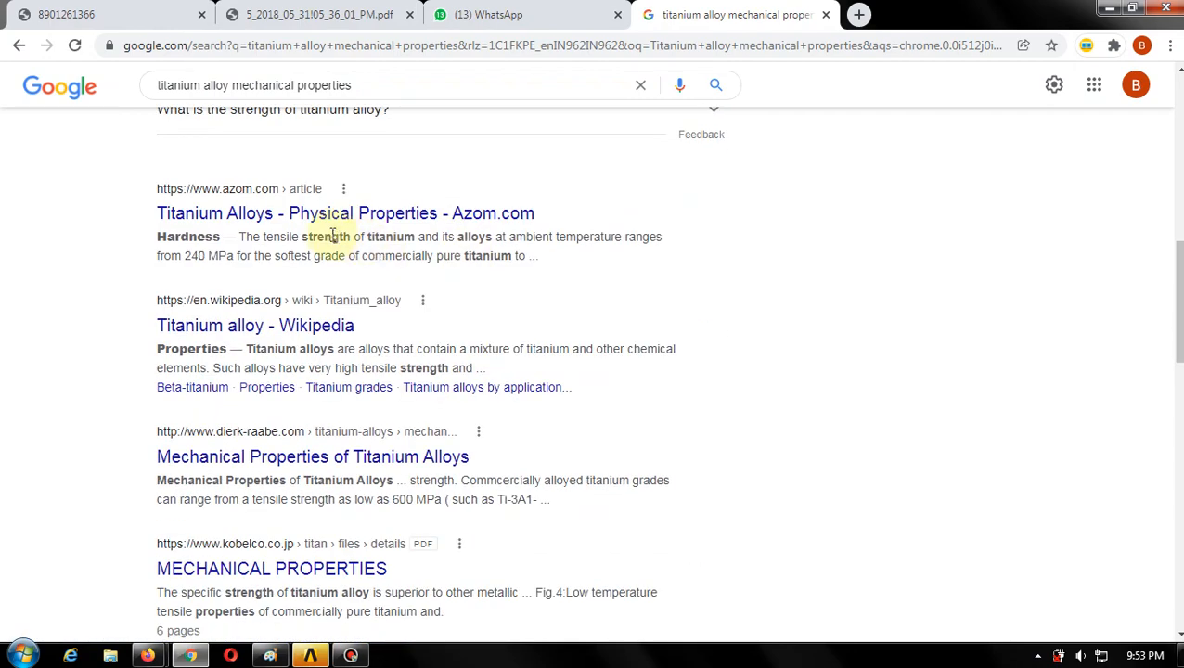
right_click(360, 212)
left_click(429, 221)
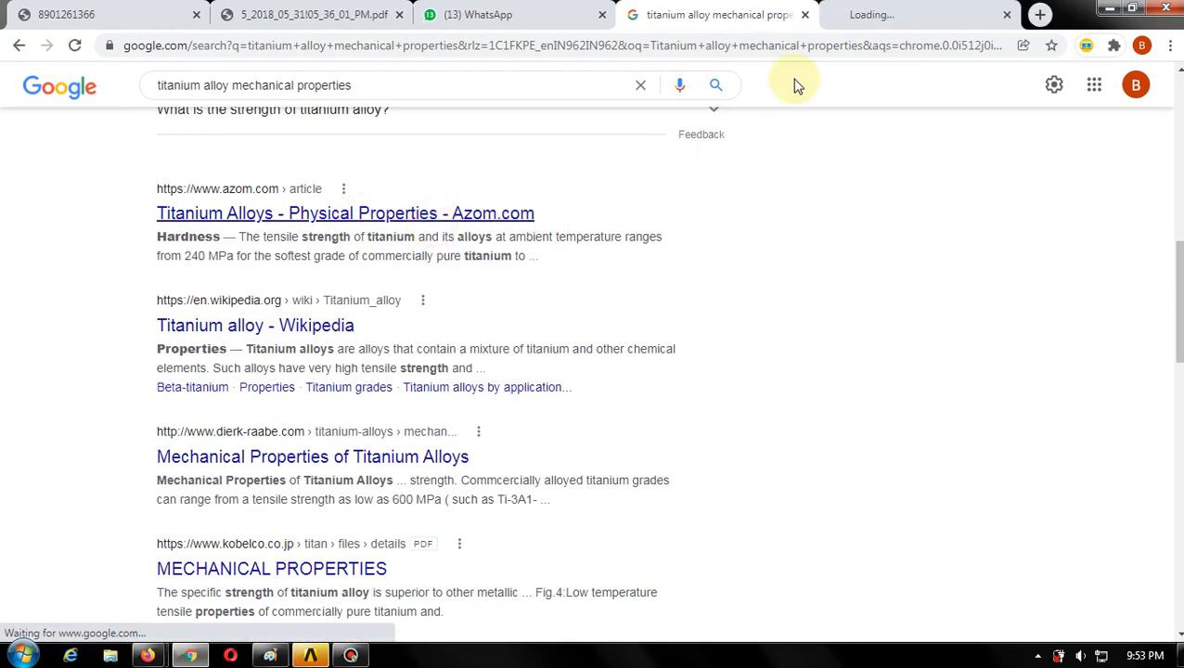
left_click(914, 15)
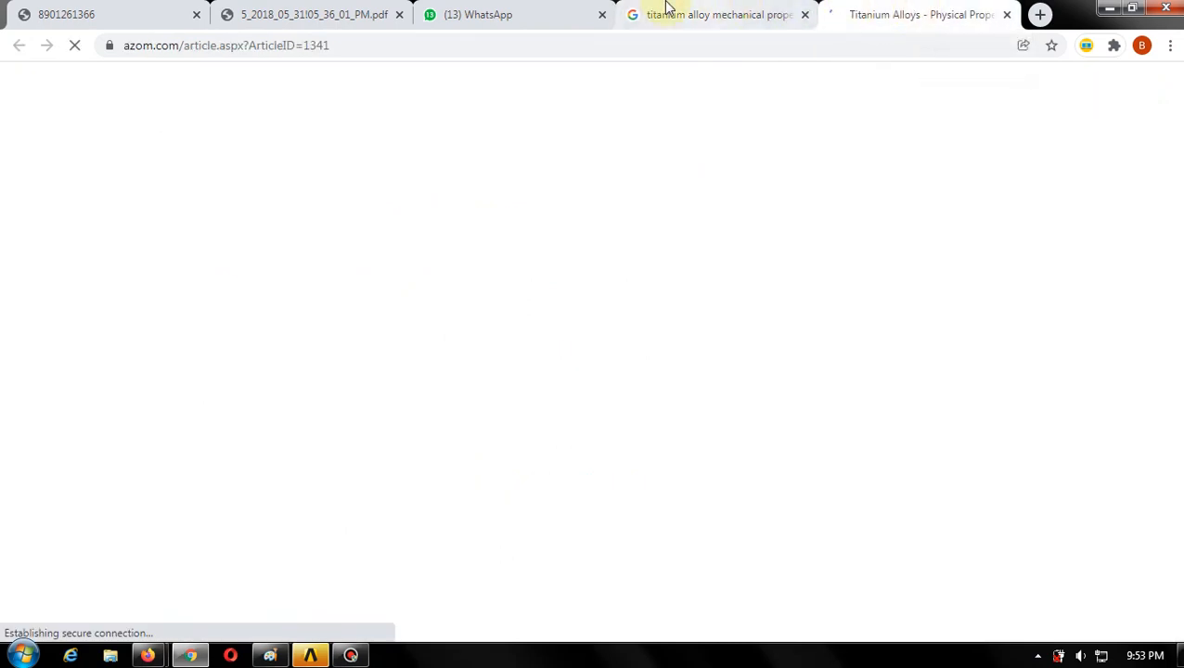
scroll(297, 278, "down", 12)
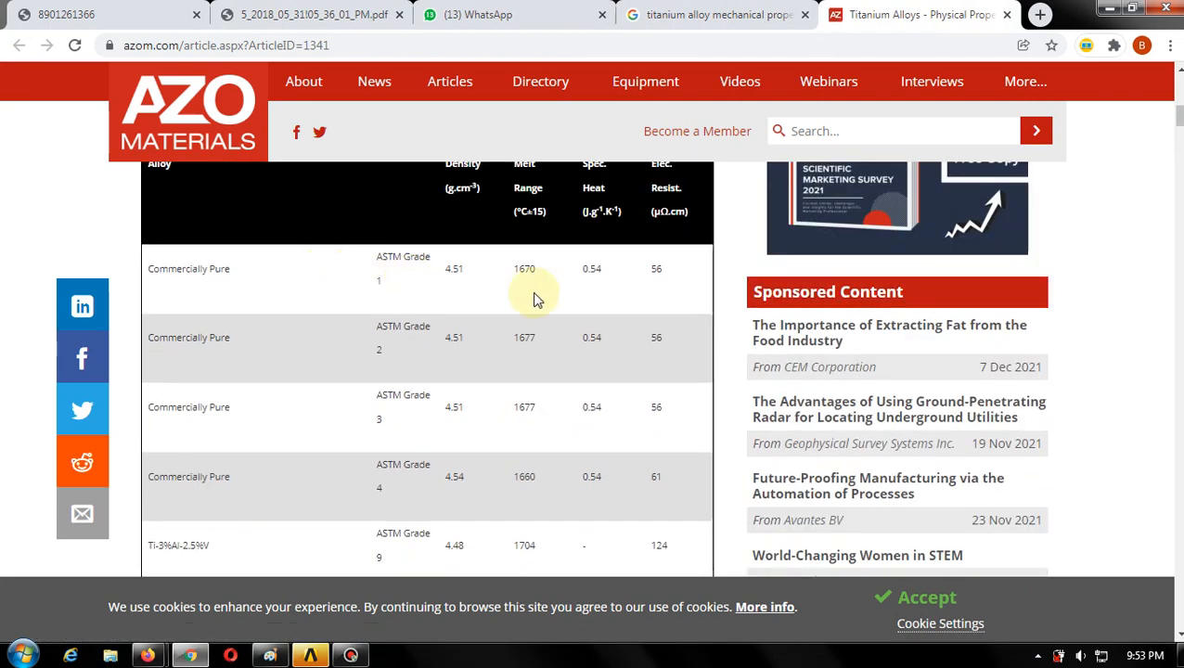
- Compare the densities of the commercially pure titanium grades and the listed titanium alloys in Table 1 of the article
scroll(478, 293, "down", 4)
scroll(469, 296, "up", 4)
scroll(469, 295, "up", 3)
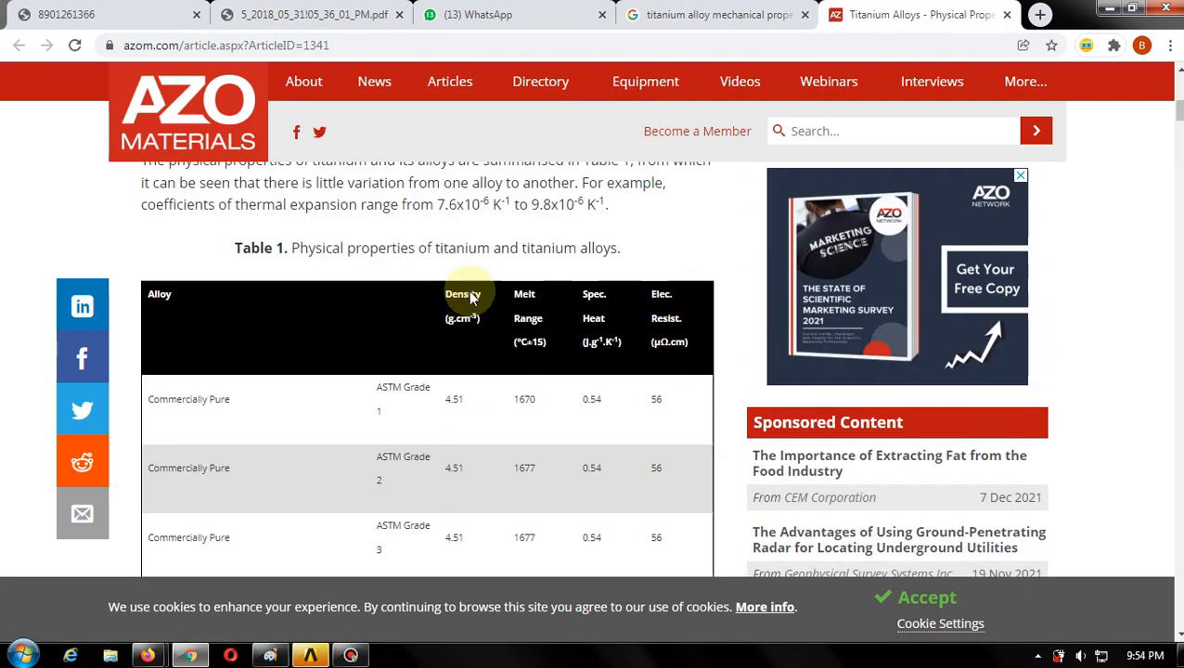
scroll(469, 278, "down", 3)
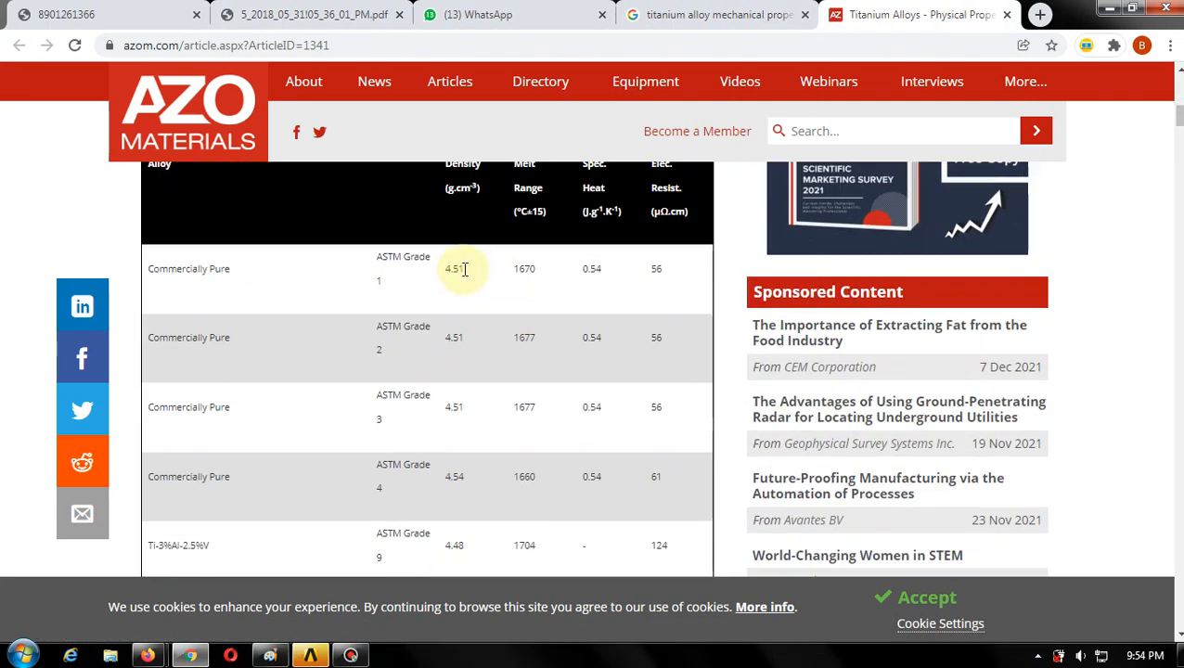
scroll(384, 304, "up", 1)
scroll(506, 269, "up", 1)
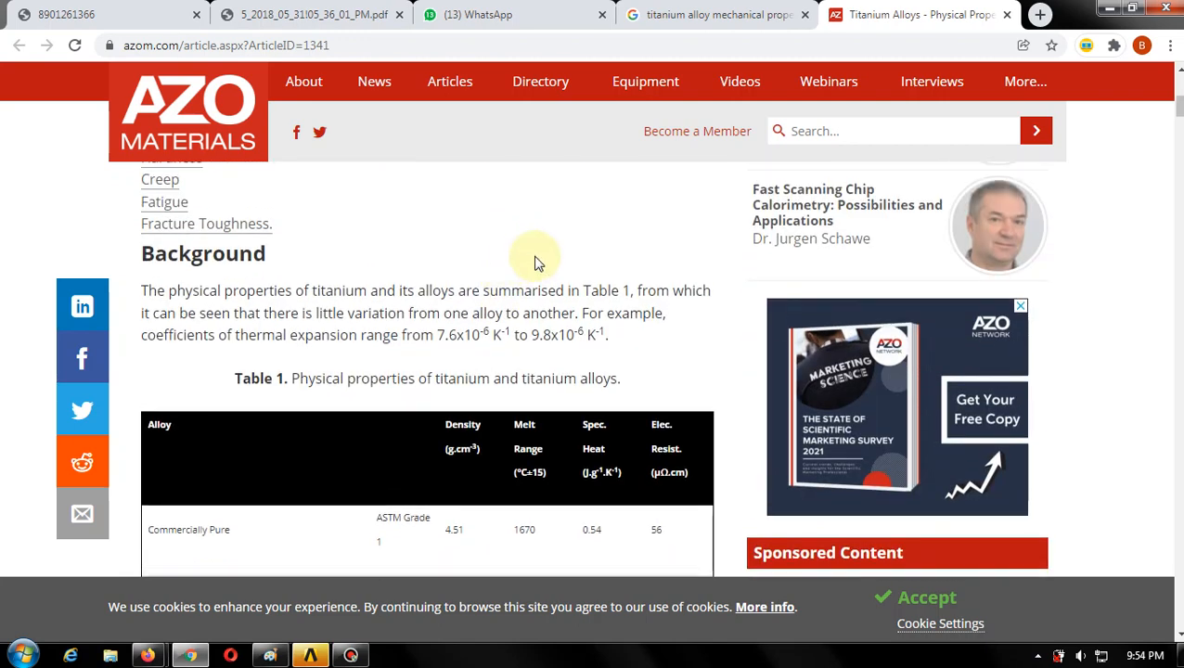
scroll(533, 263, "down", 1)
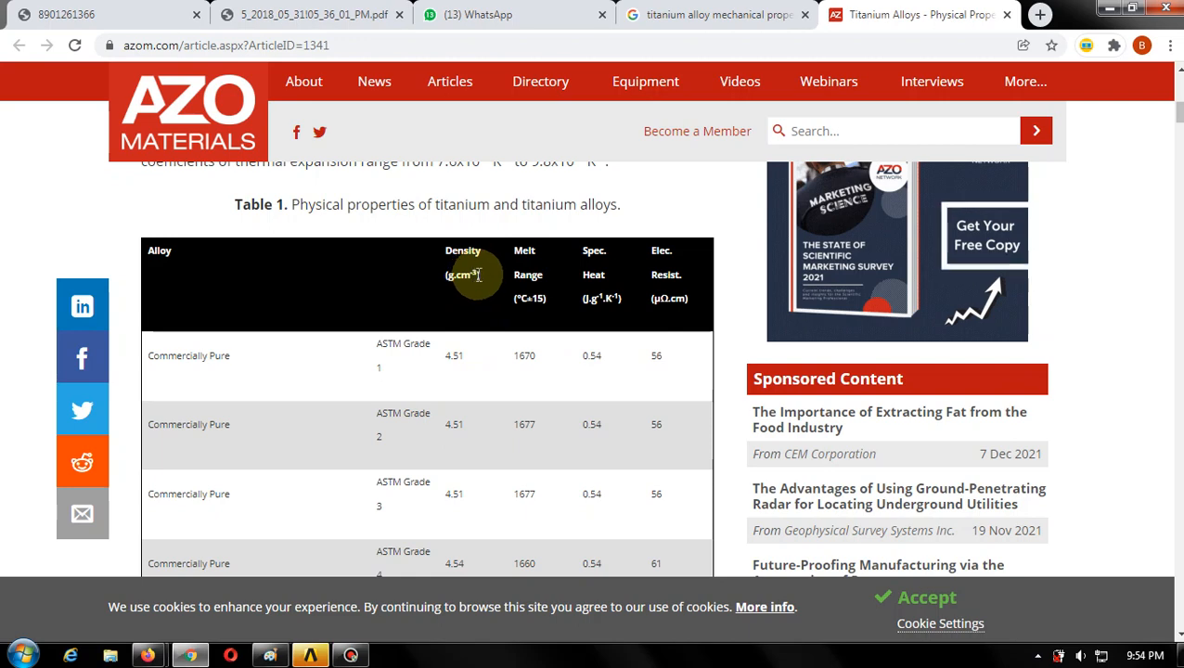
scroll(477, 276, "down", 5)
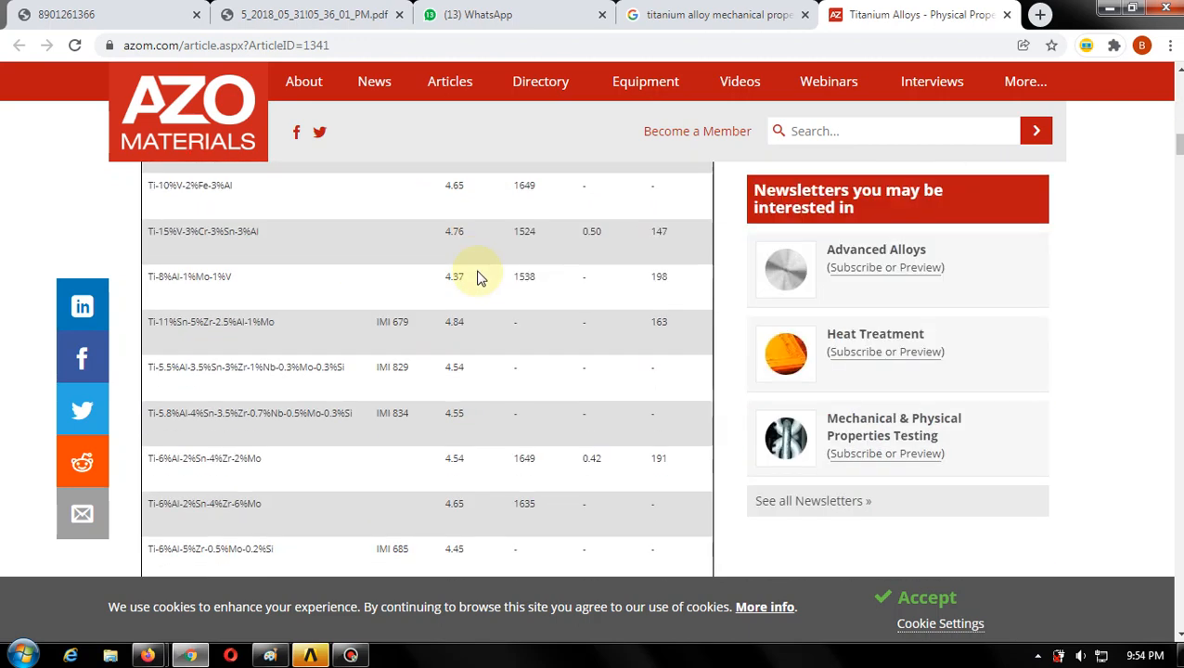
scroll(478, 276, "down", 2)
scroll(471, 370, "up", 1)
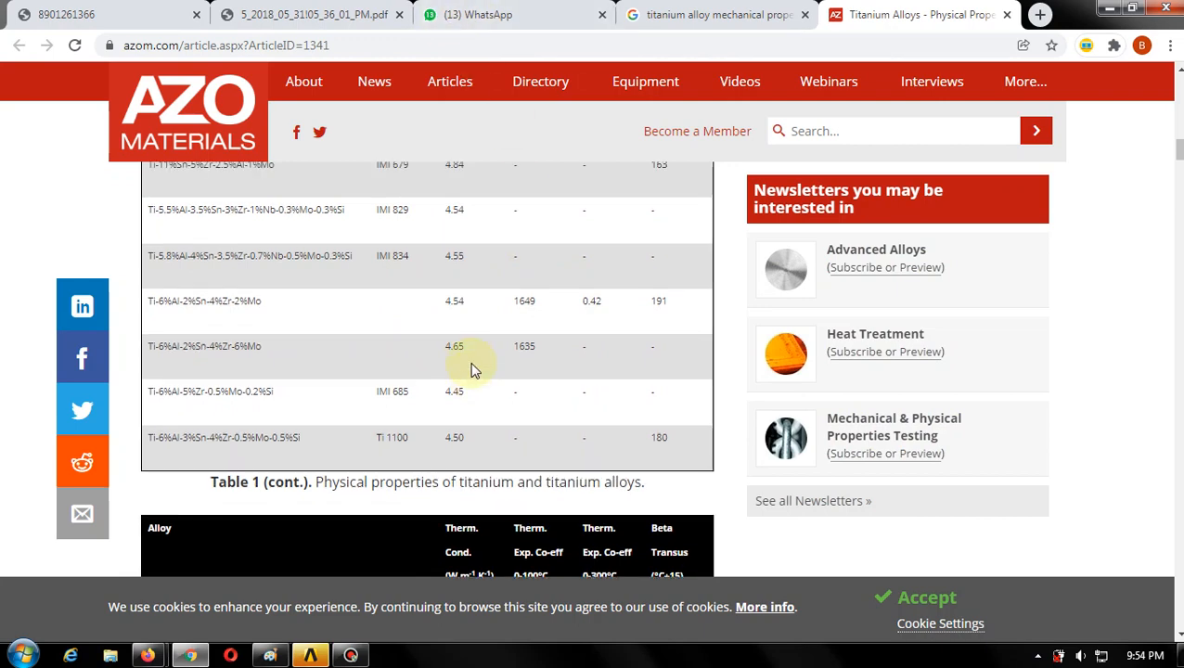
scroll(471, 369, "up", 6)
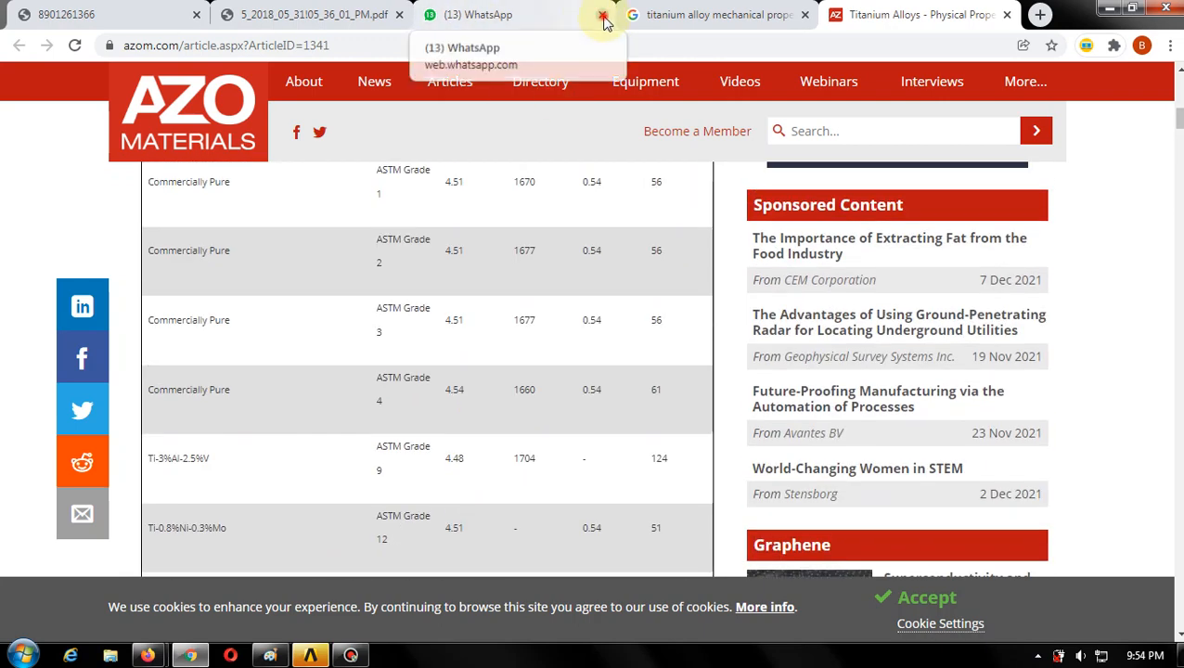
- Refine the Google search to "titanium alloy mechanical properties Si units" and close the WhatsApp and Azom article tabs
left_click(604, 17)
scroll(464, 316, "up", 3)
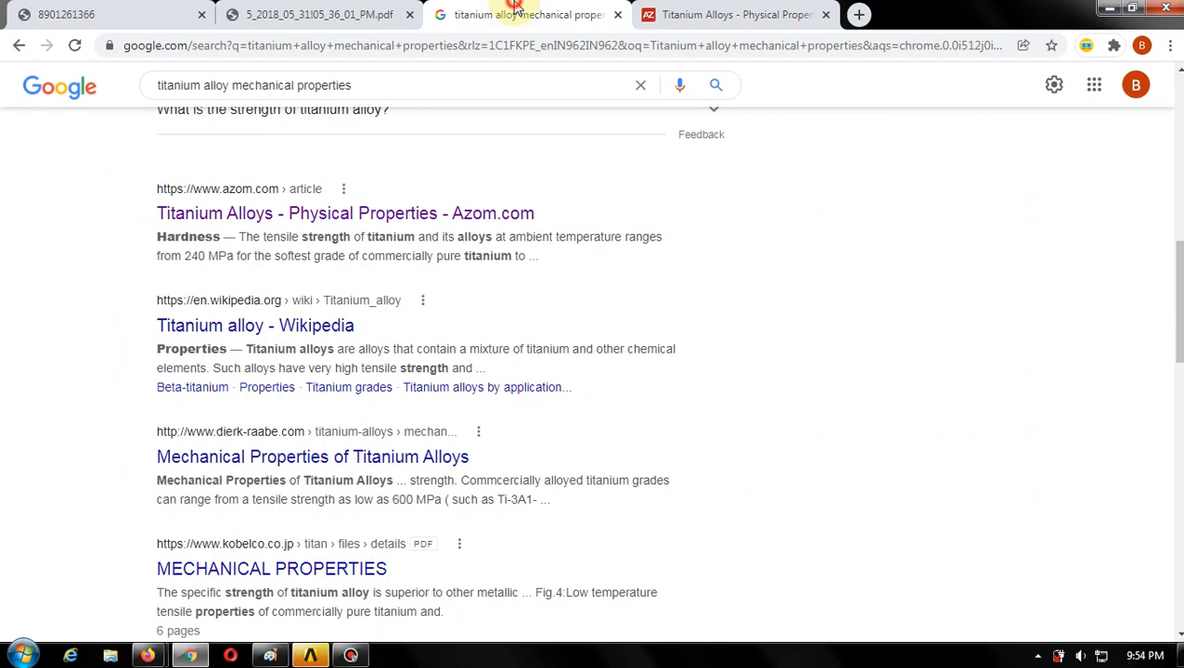
left_click(376, 81)
type("Si")
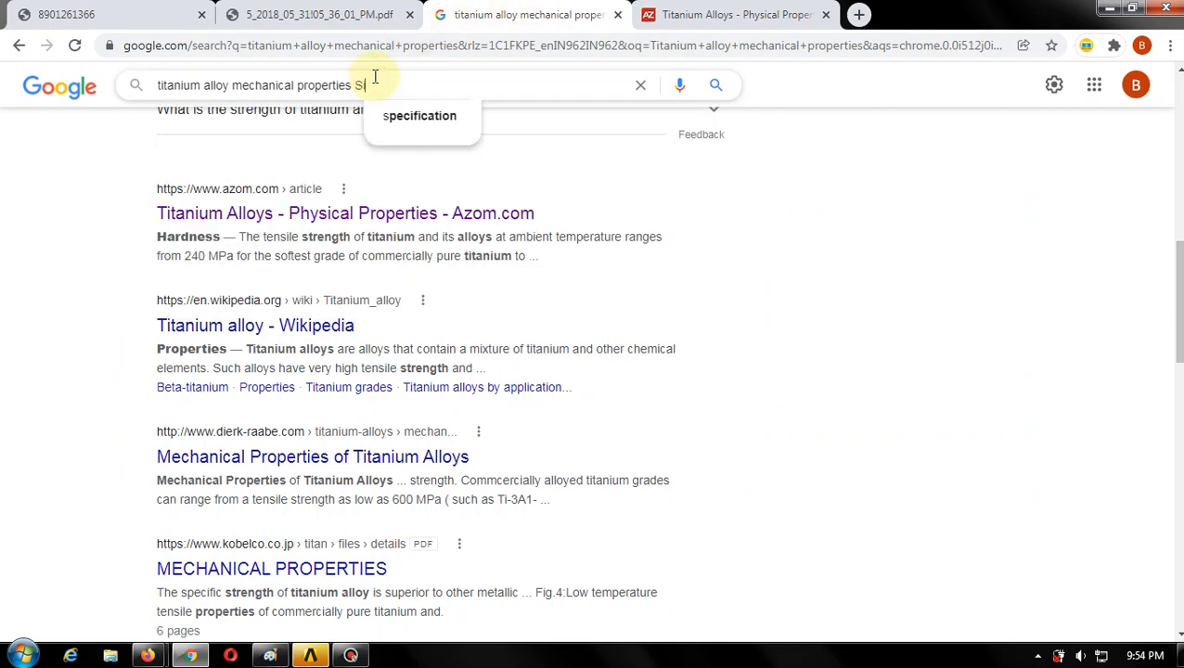
type(" uni")
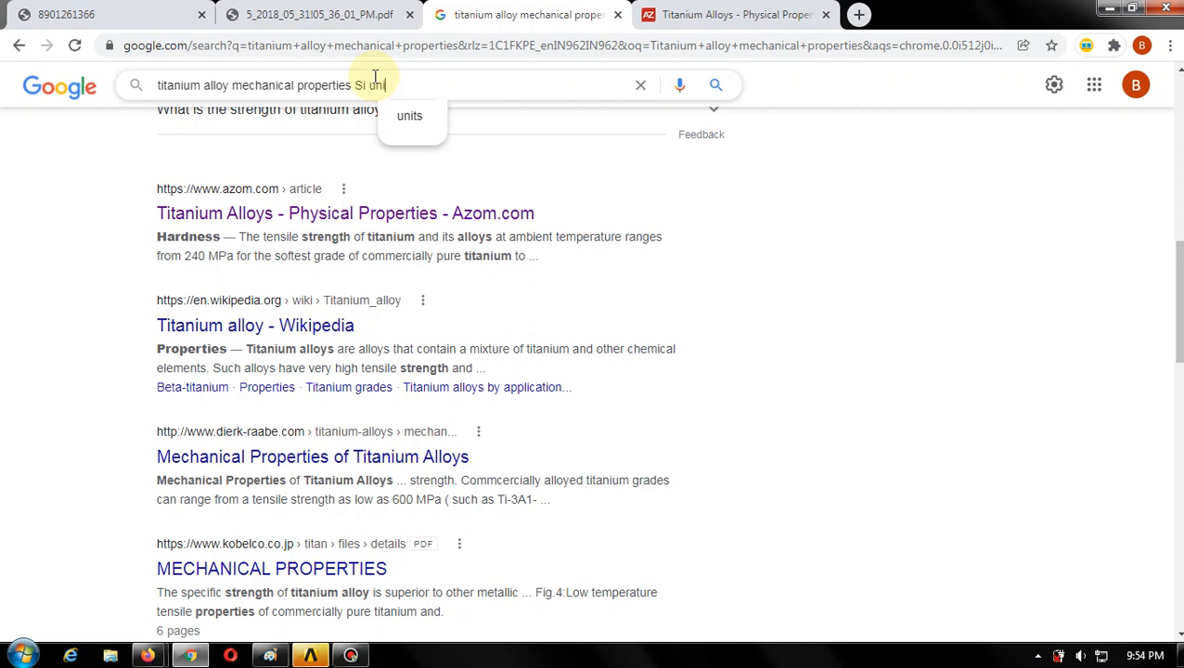
type("ts")
key("Return")
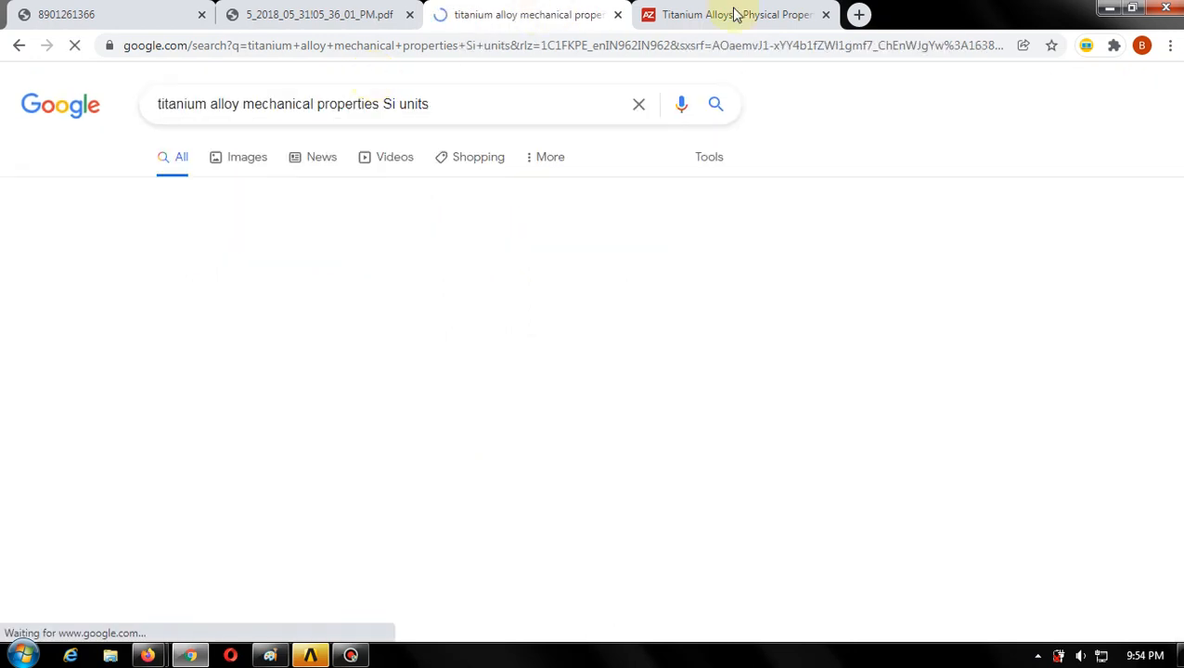
left_click(830, 17)
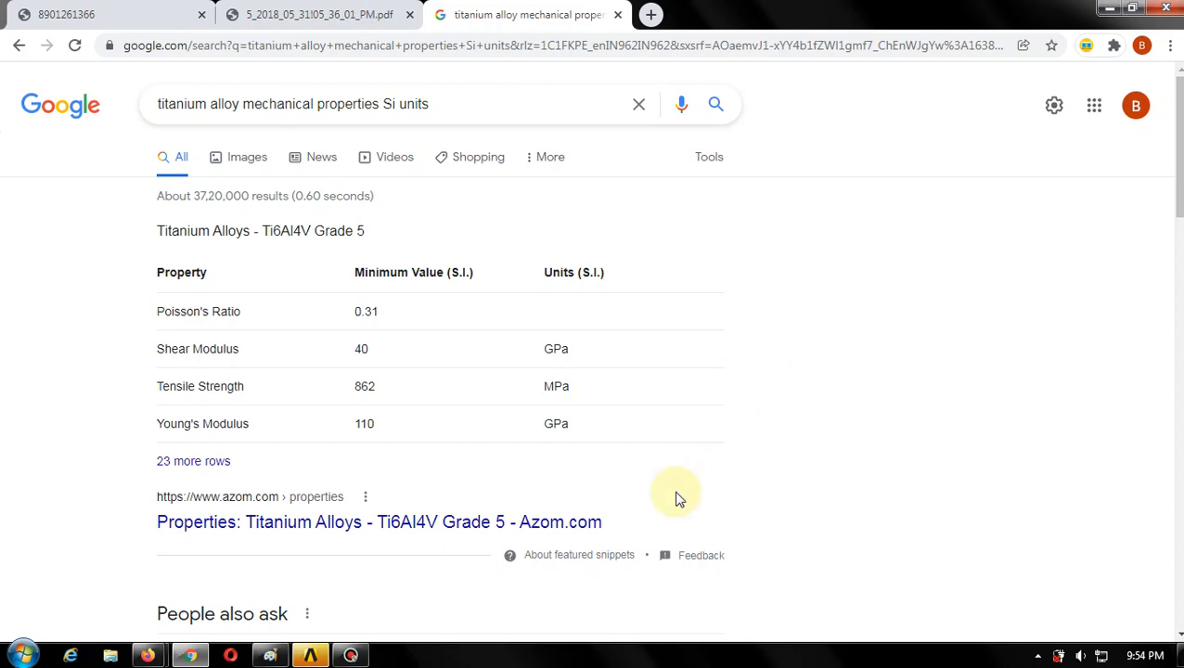
- Open the Azom.com Ti6Al4V Grade 5 properties result and the ASM Titanium Ti-6Al-4V (Grade 5), Annealed result in separate tabs
right_click(560, 518)
left_click(667, 356)
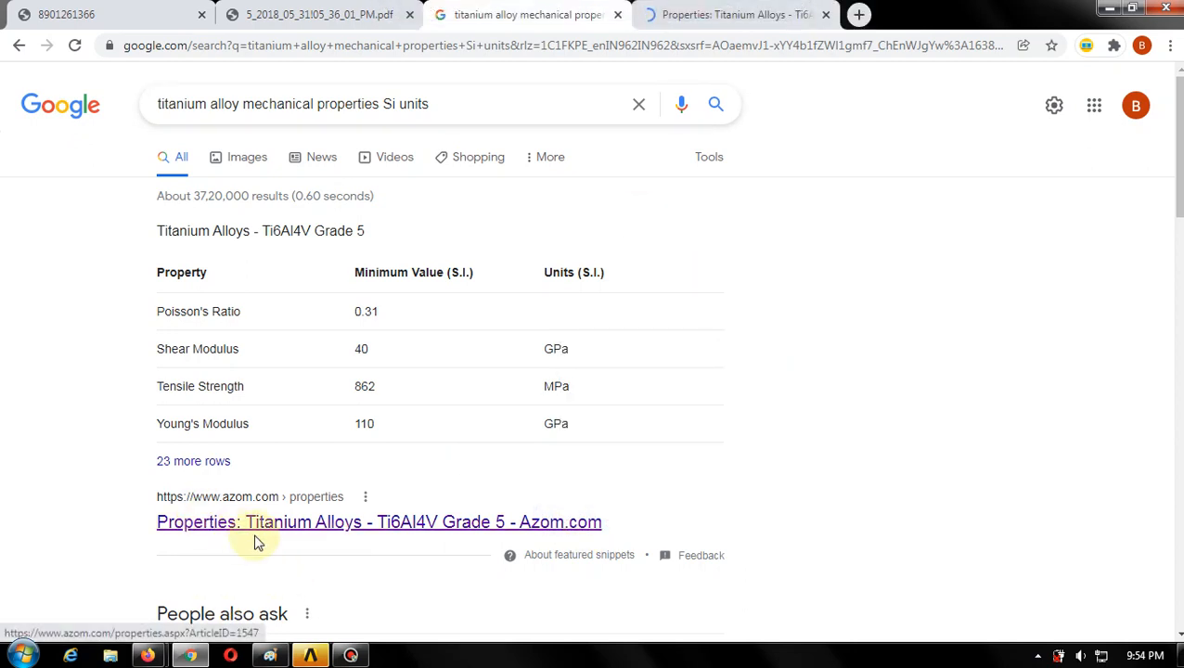
scroll(260, 464, "down", 2)
scroll(390, 380, "down", 3)
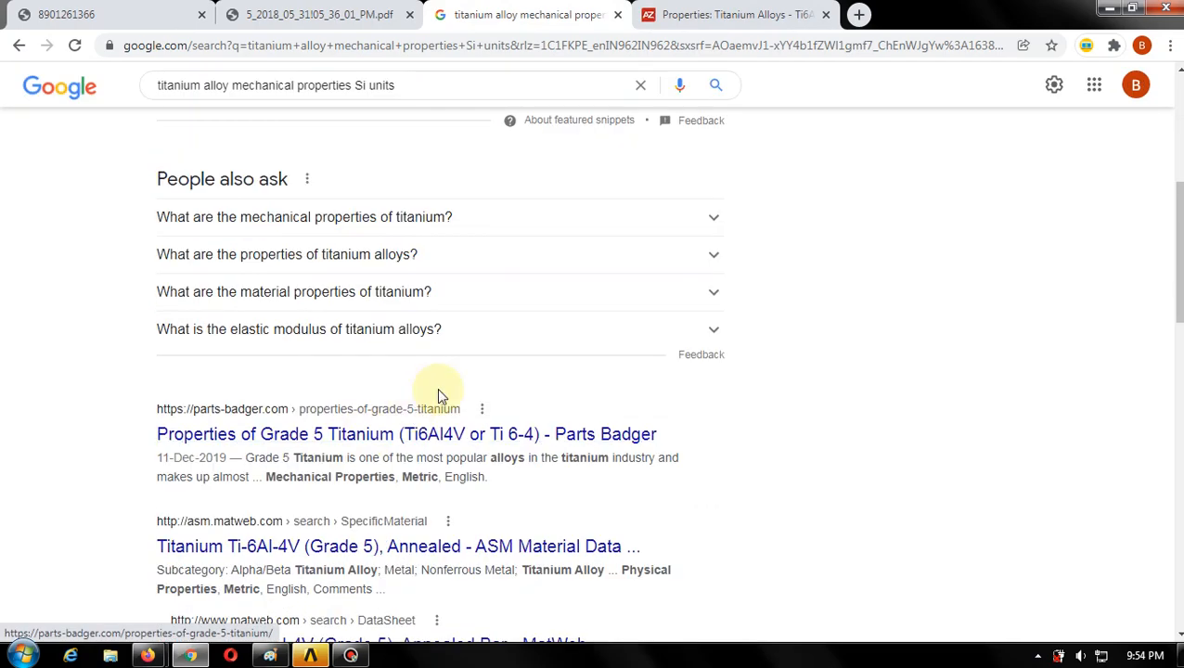
scroll(324, 450, "down", 3)
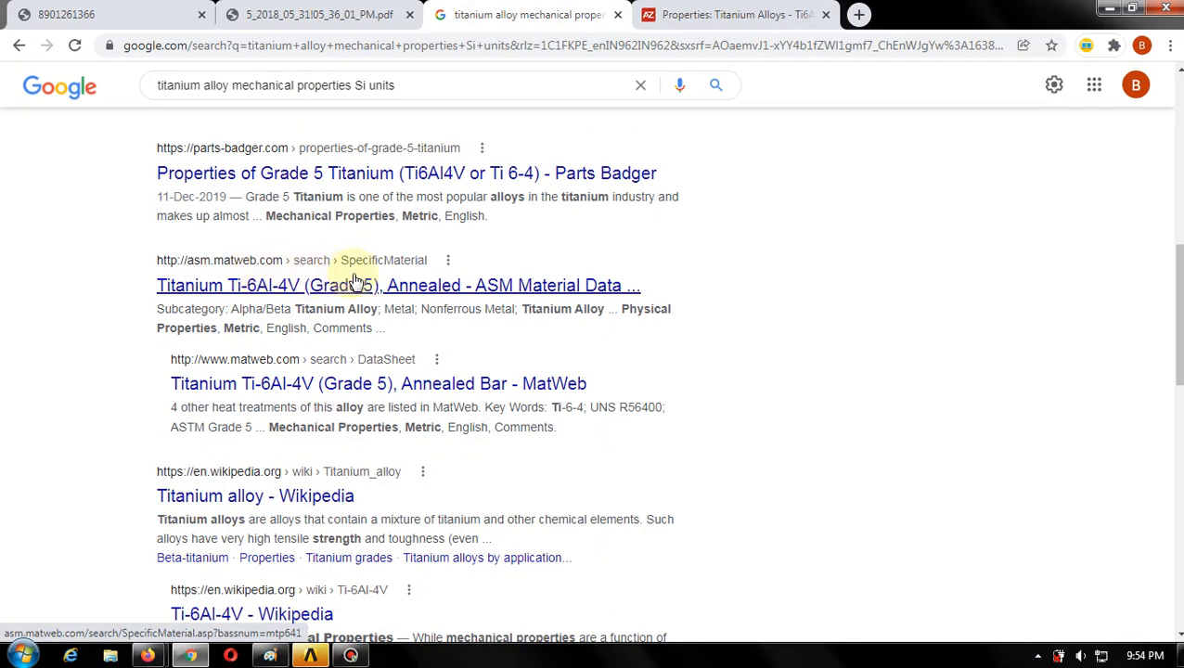
right_click(382, 289)
left_click(447, 303)
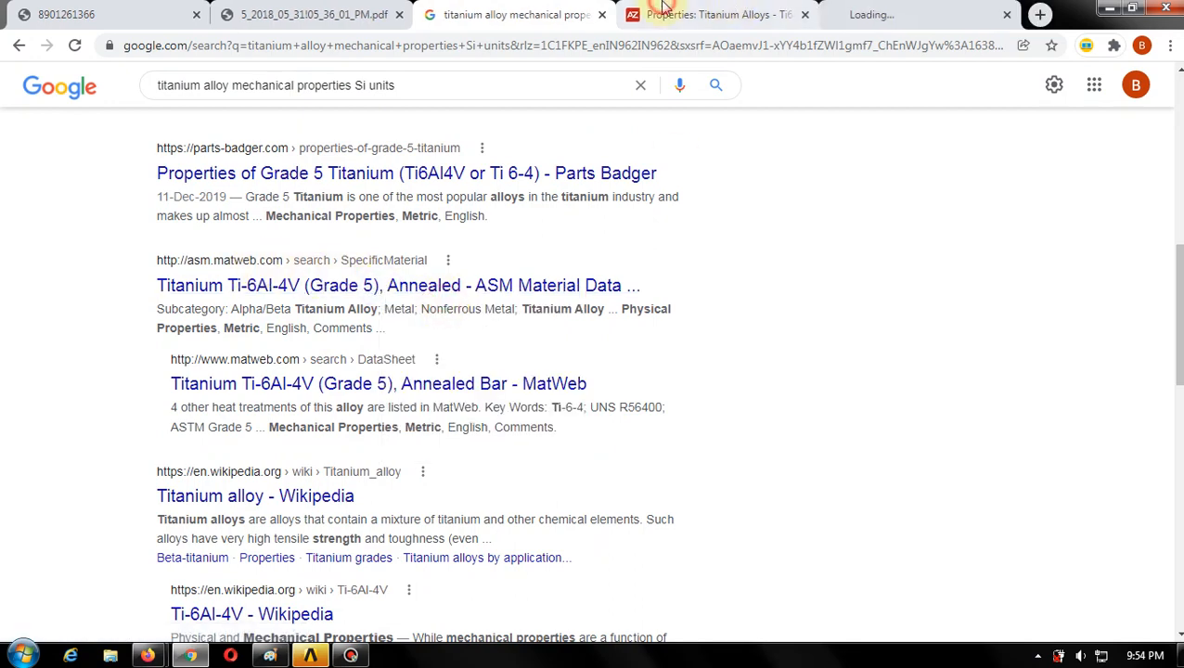
- Examine the density row and its S.I. units in the Azom property table for Ti6Al4V Grade 5
left_click(691, 14)
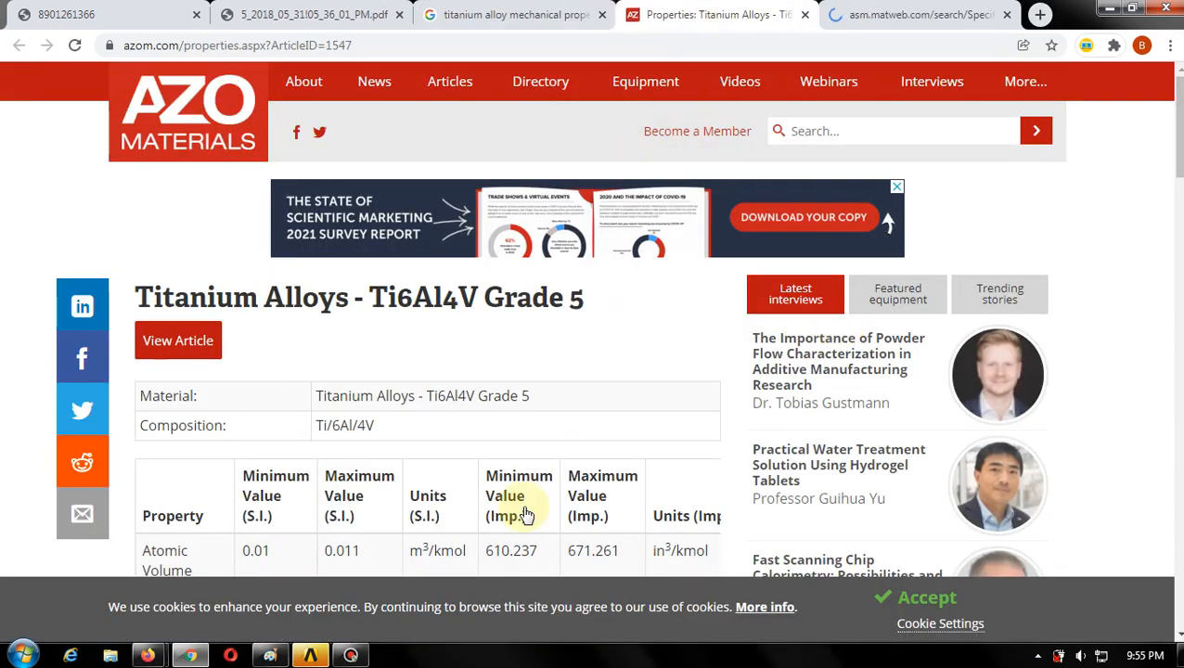
left_click(351, 657)
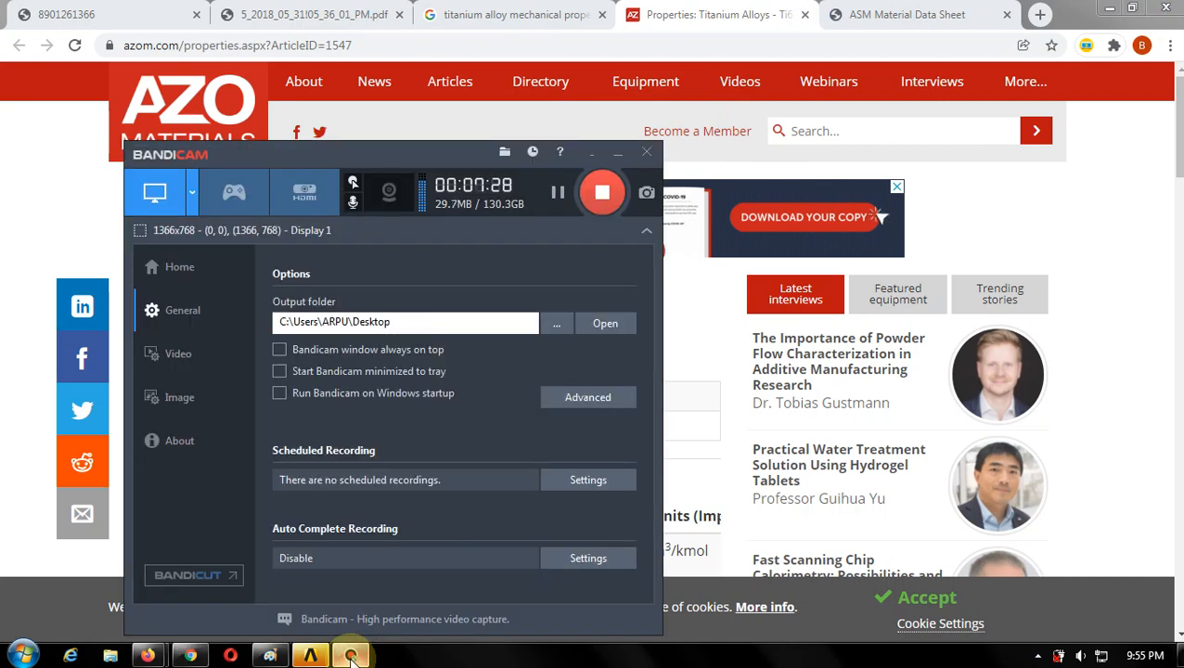
left_click(60, 202)
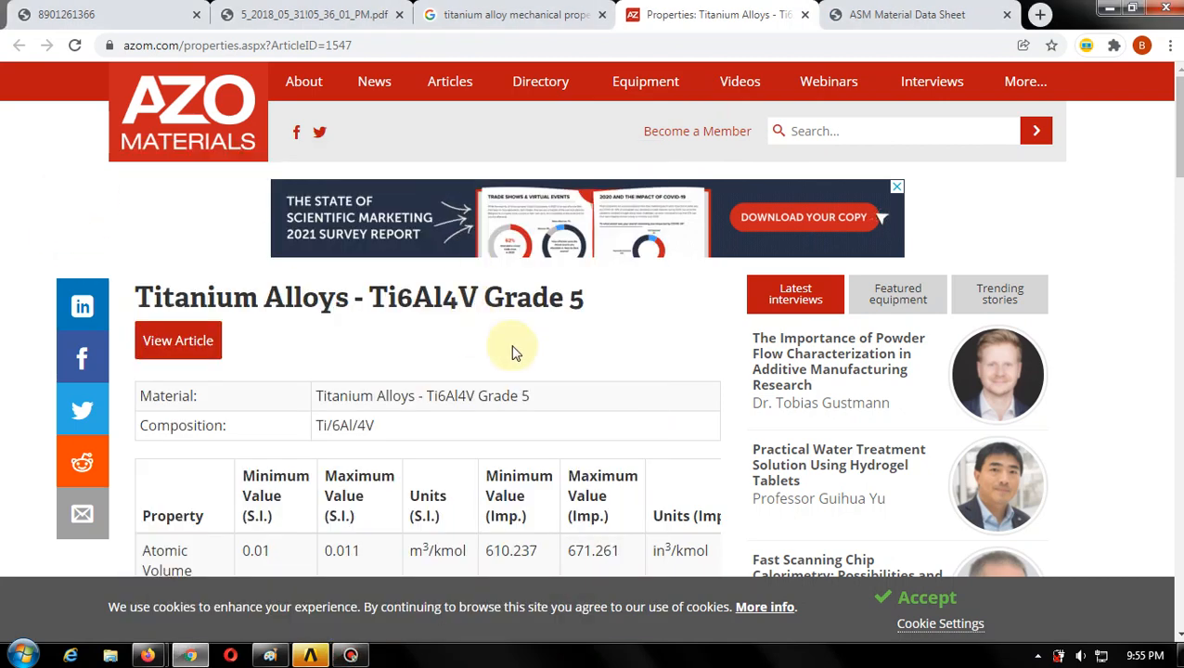
scroll(548, 345, "down", 2)
scroll(563, 342, "down", 1)
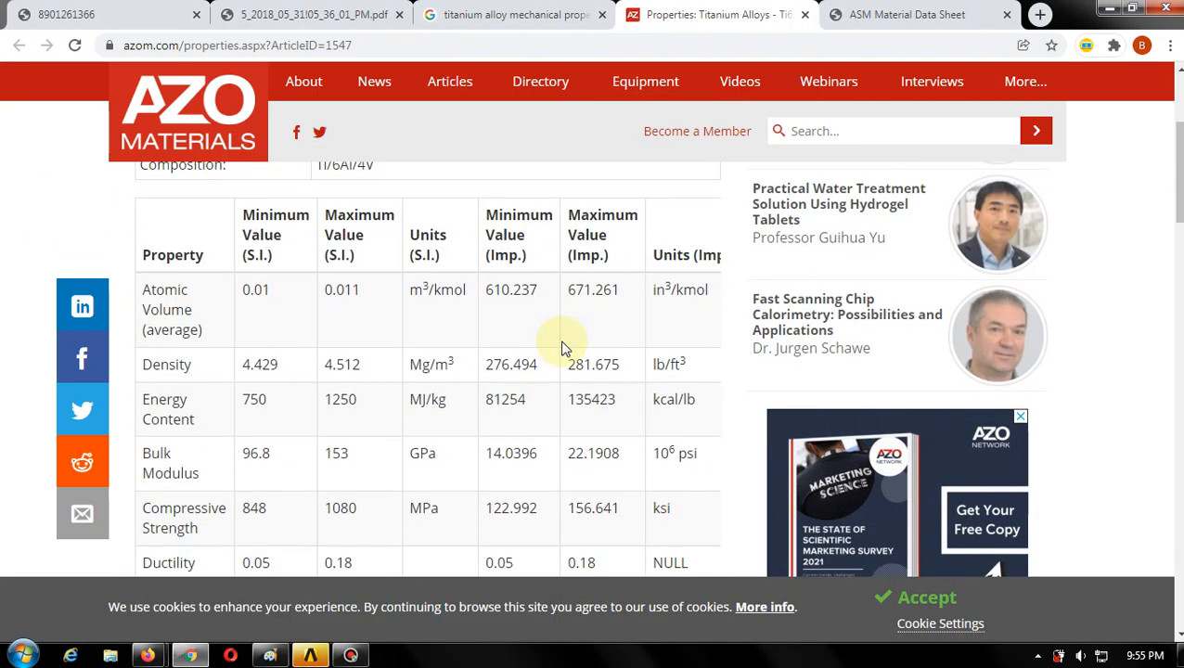
scroll(409, 345, "up", 2)
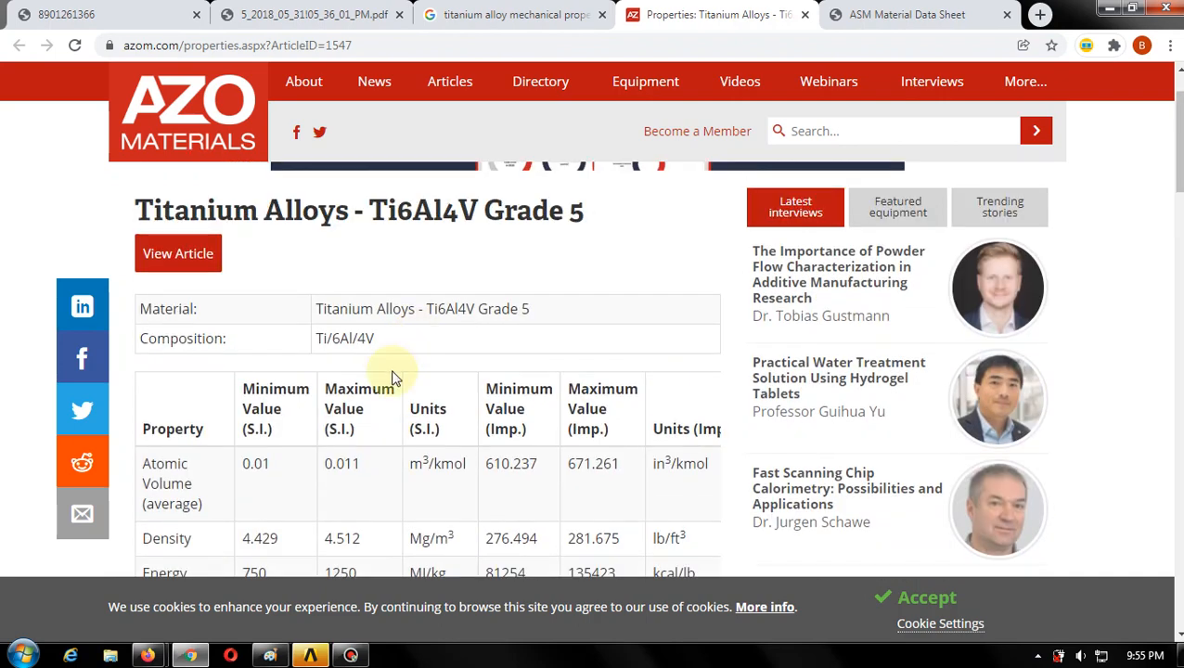
scroll(390, 380, "down", 2)
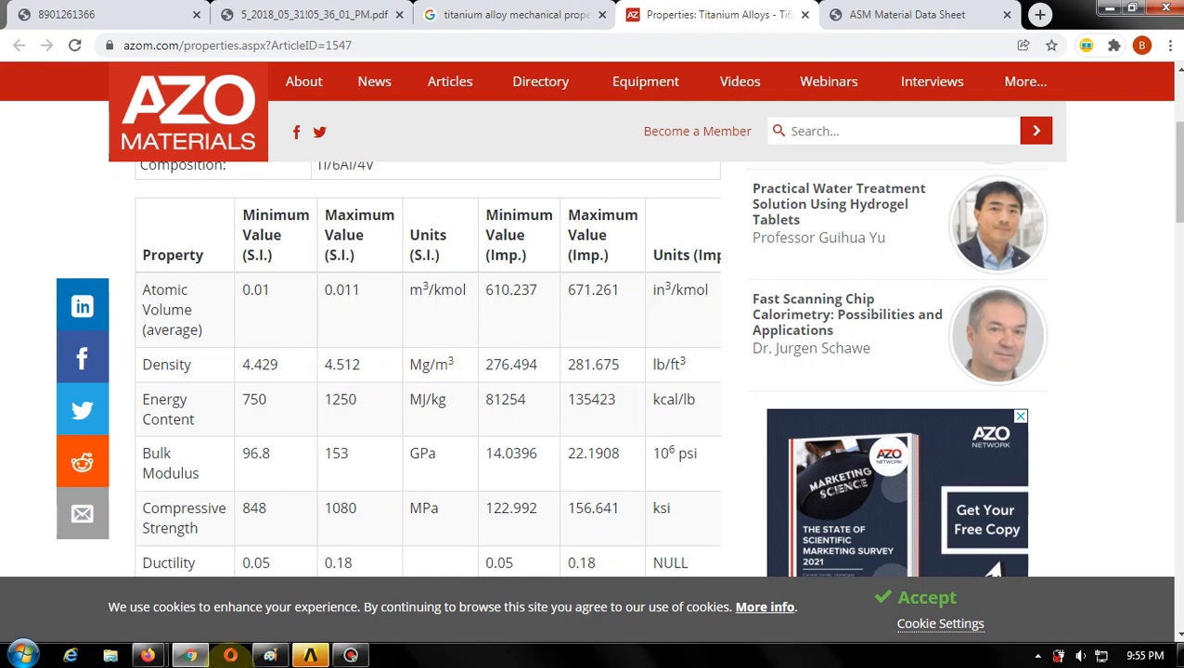
- Switch to Workbench and add a new material named Ti alloy to the Sample 08.12.2021 library
left_click(311, 656)
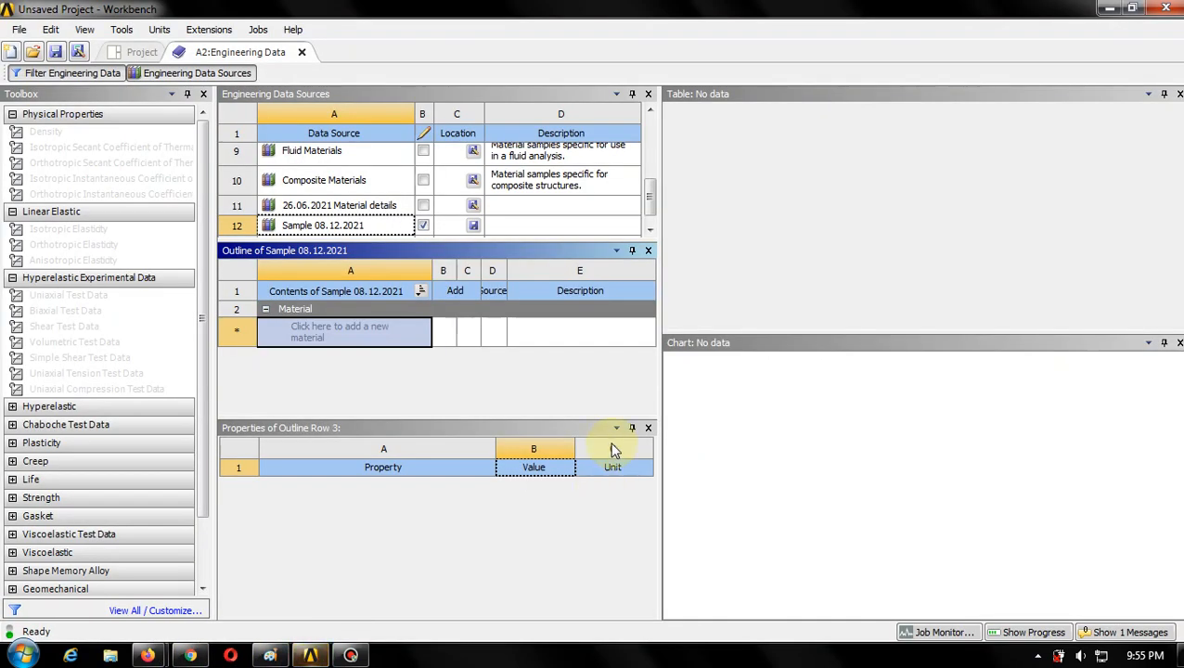
left_click(323, 334)
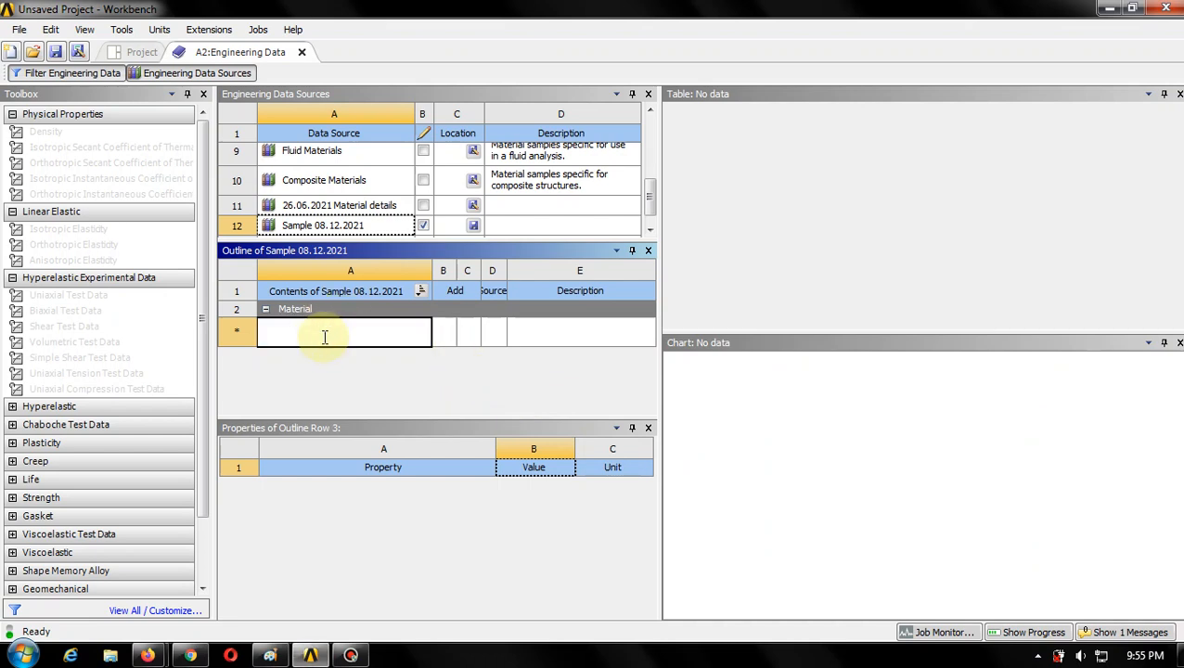
type("Titan")
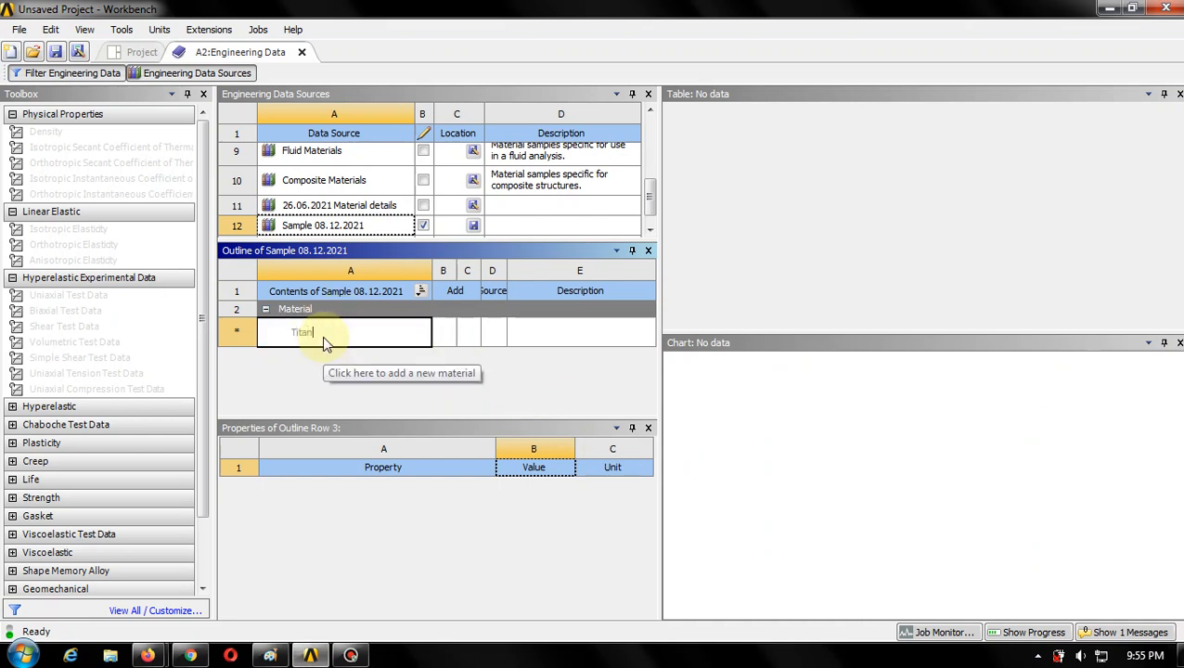
type("ium")
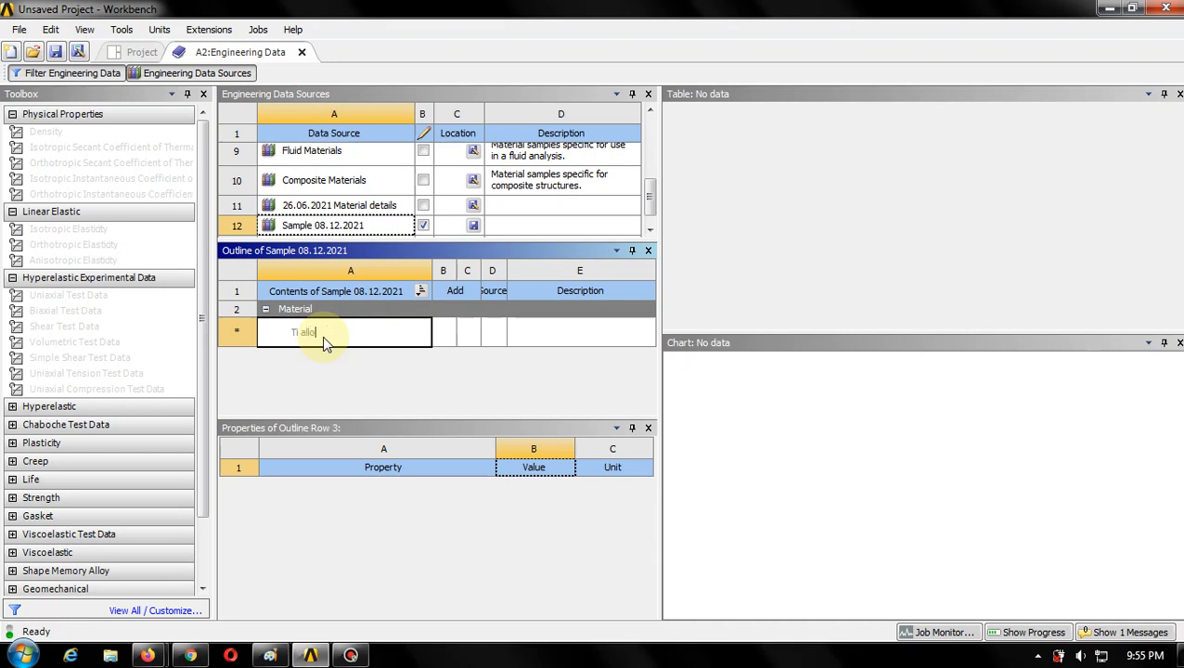
key("Return")
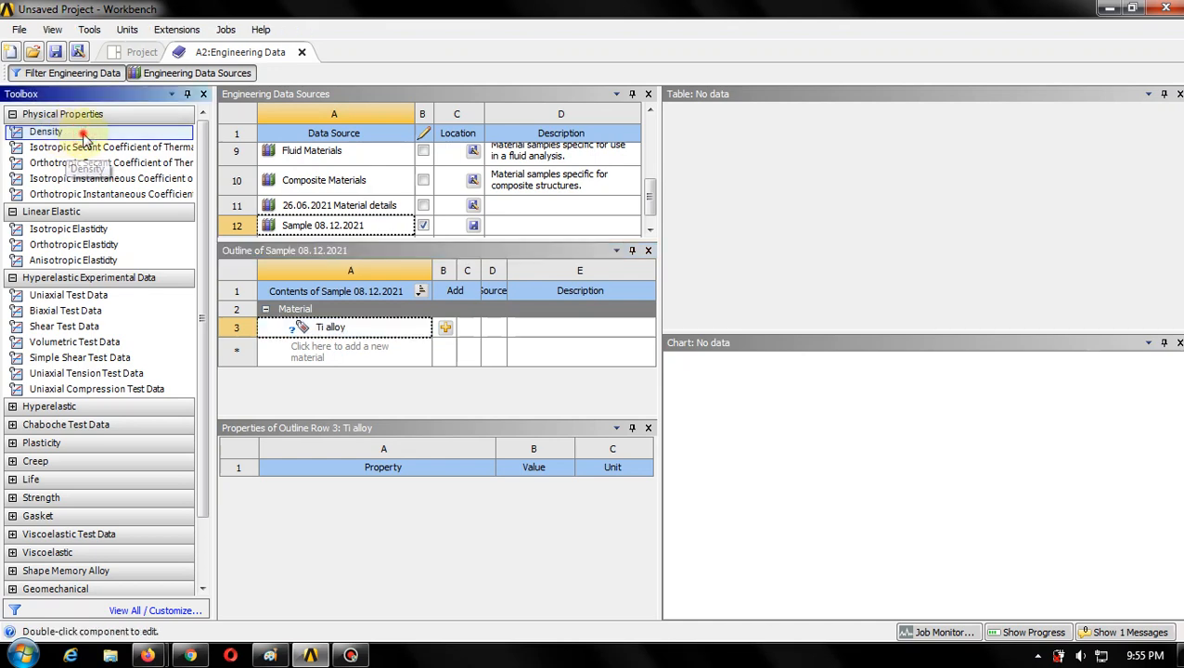
- Add the Density property to Ti alloy and set its unit to g cm^-3
double_click(80, 135)
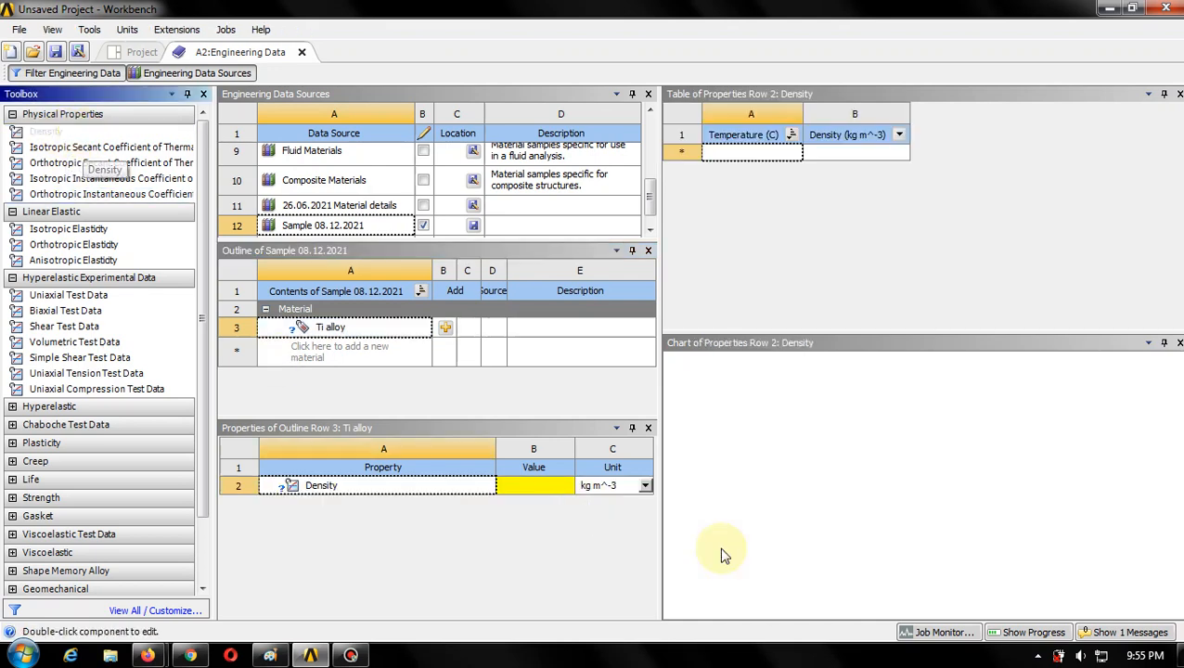
left_click(526, 488)
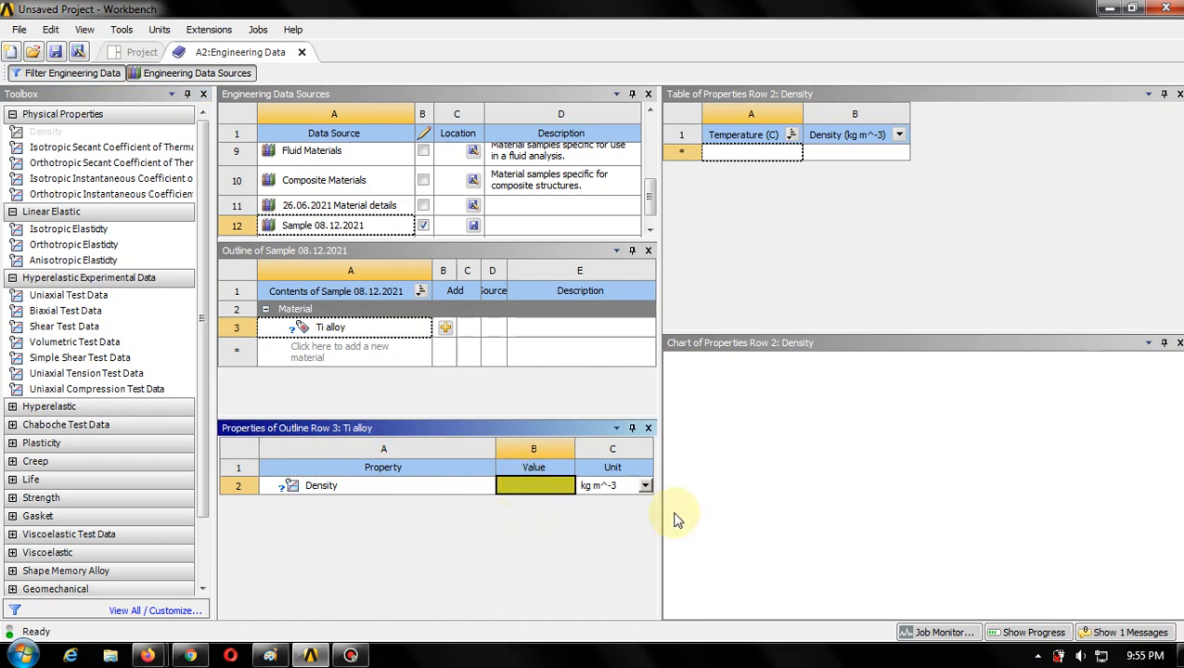
left_click(646, 487)
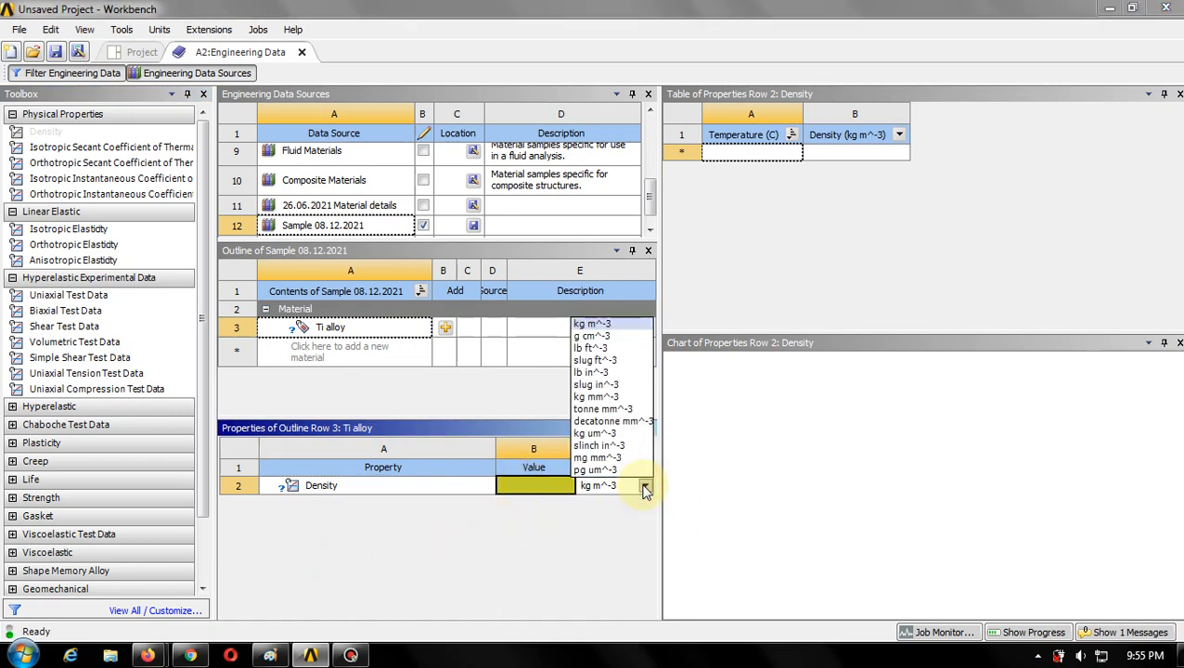
left_click(610, 338)
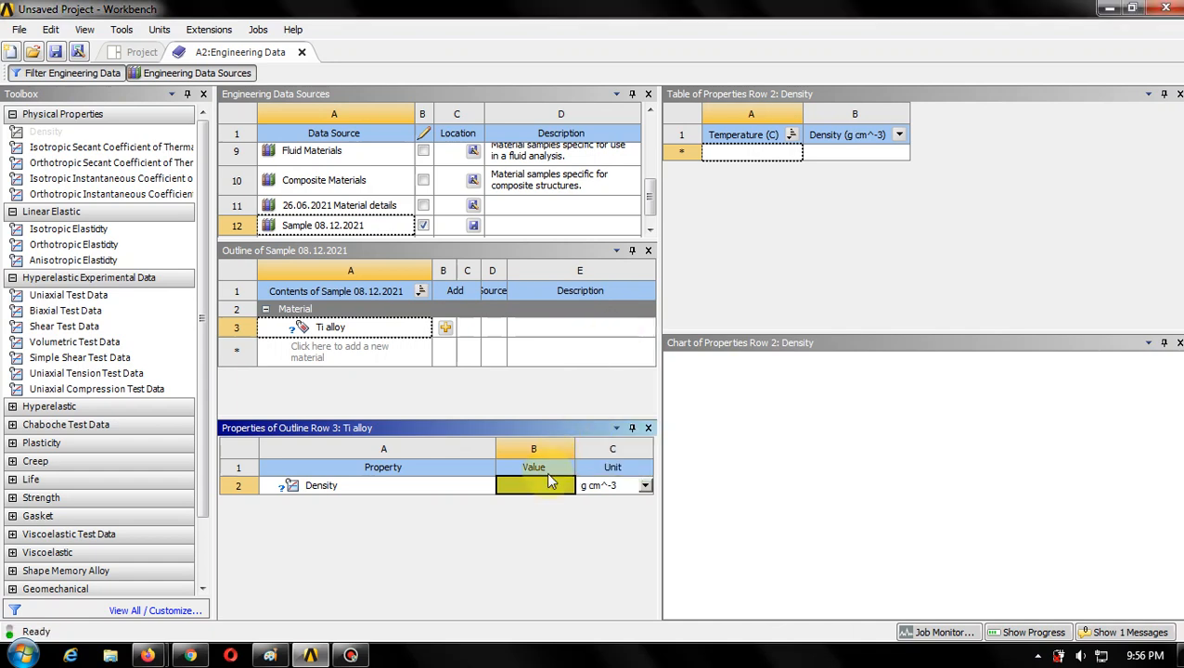
- Switch to the browser and return to the earlier search results for titanium alloy mechanical properties
left_click(190, 657)
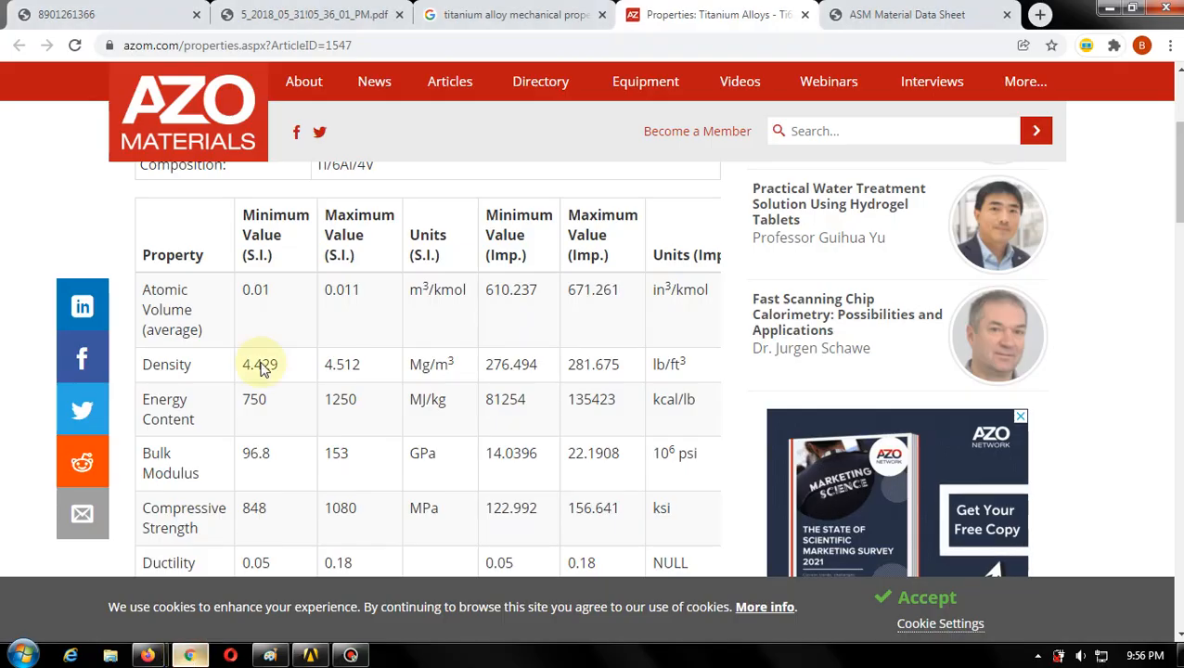
left_click(533, 15)
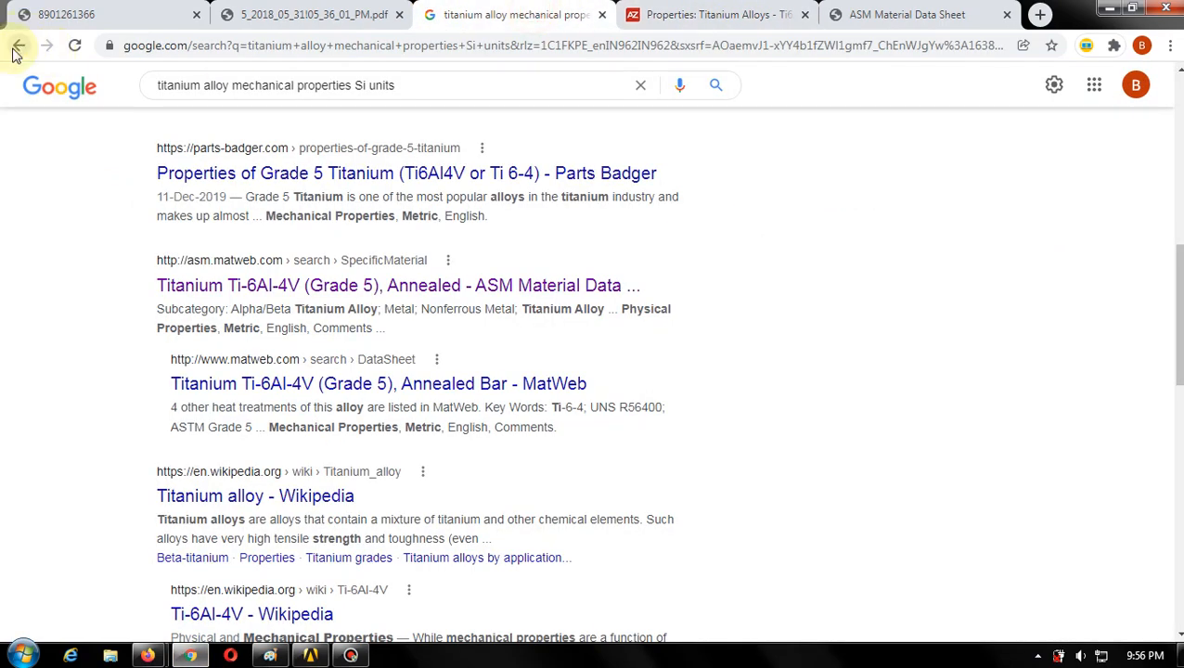
left_click(18, 45)
scroll(748, 409, "up", 8)
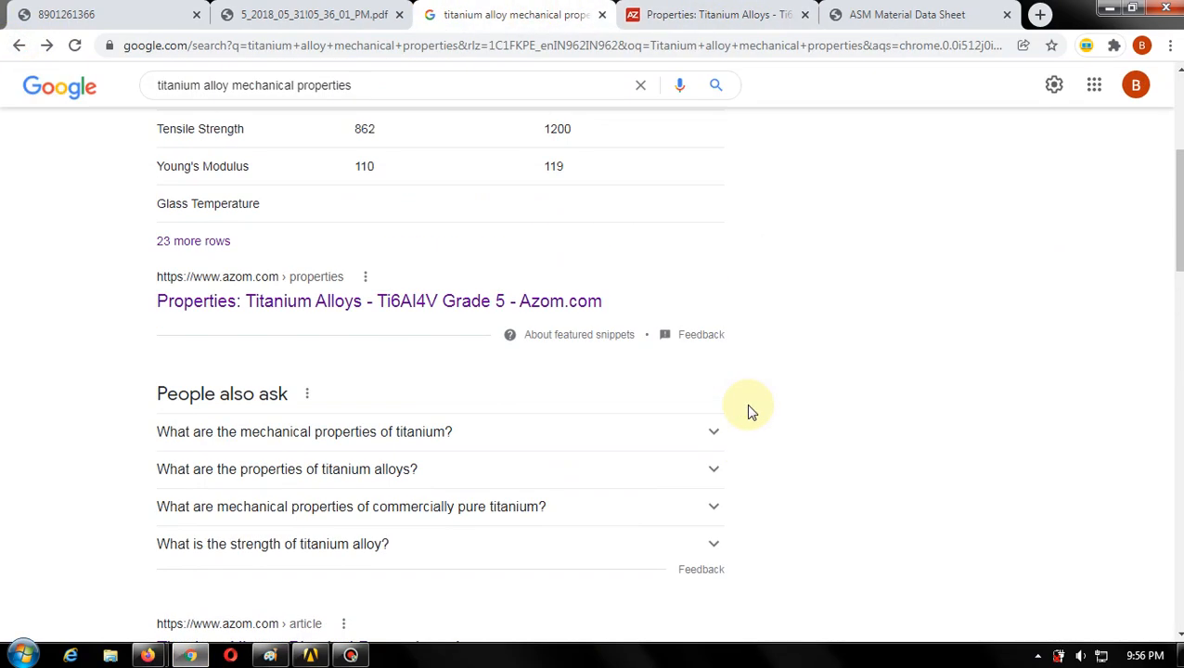
scroll(731, 388, "down", 5)
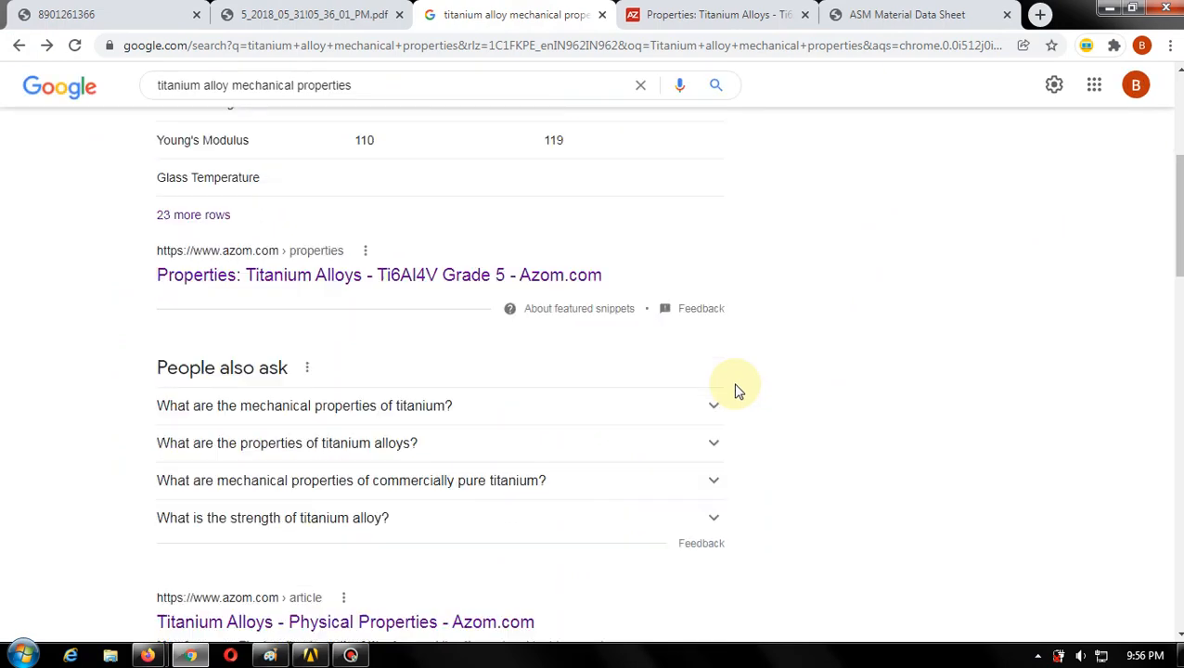
right_click(425, 217)
left_click(485, 151)
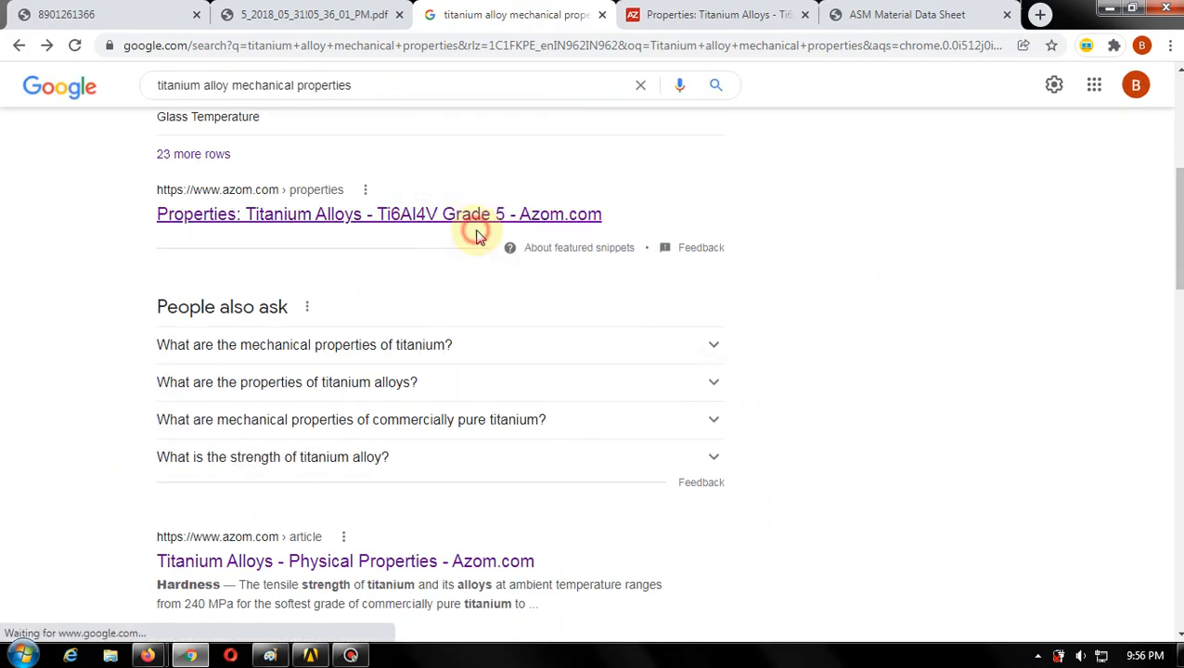
left_click(909, 11)
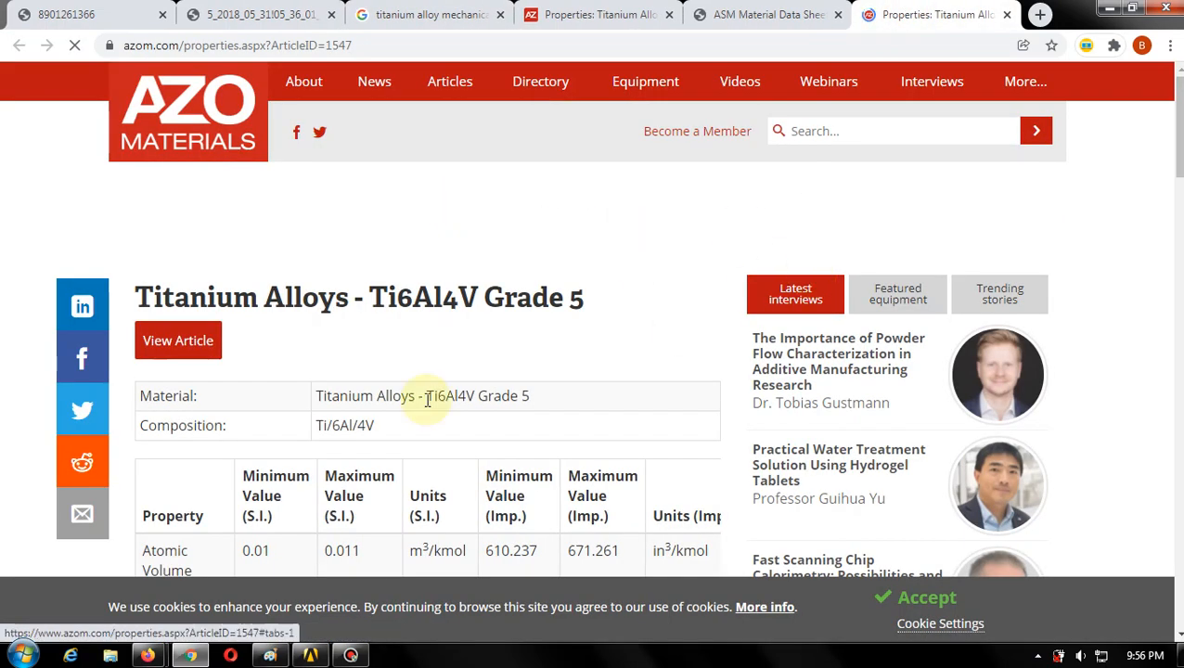
scroll(425, 390, "down", 3)
scroll(430, 392, "up", 2)
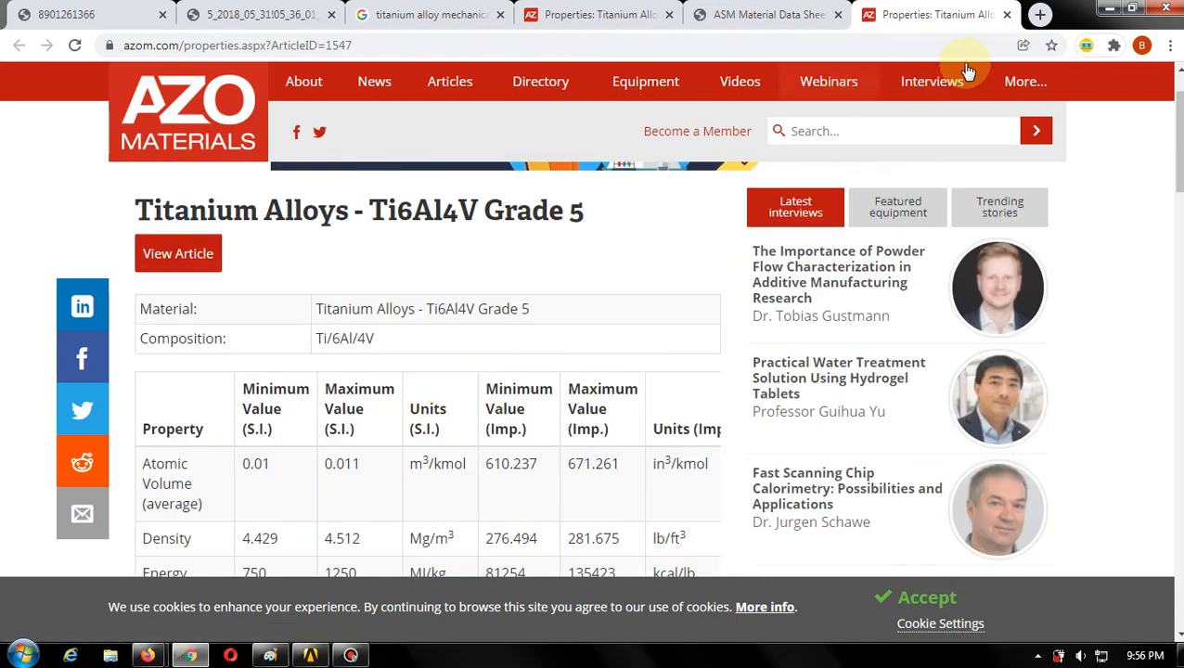
left_click(1007, 14)
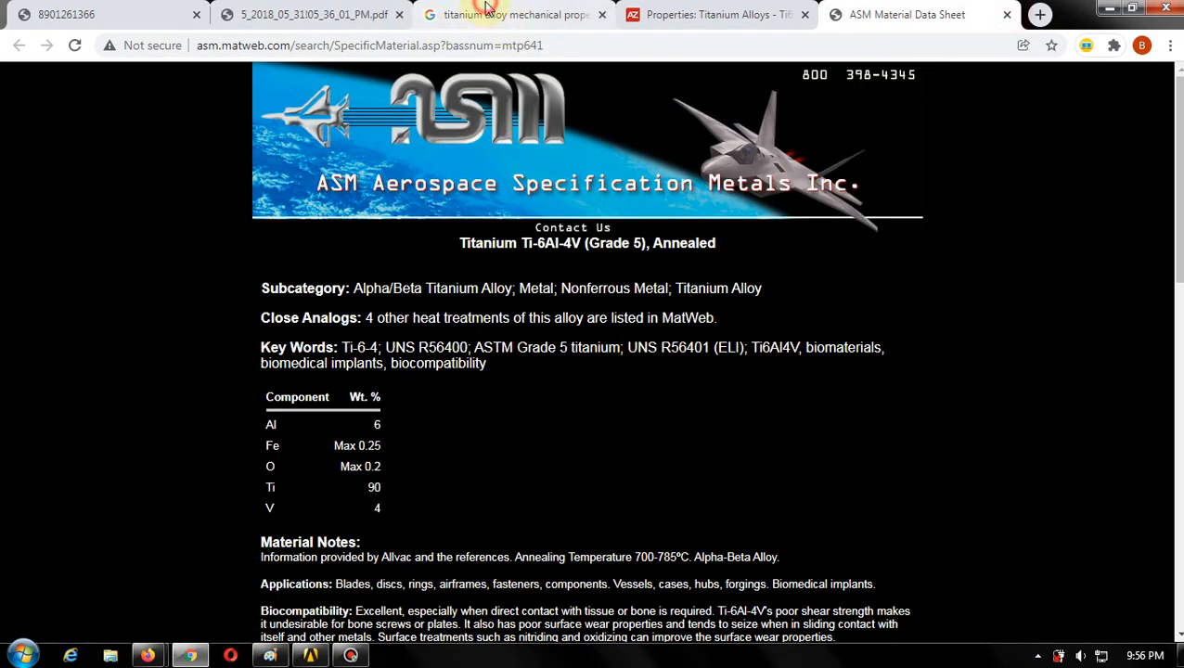
- Open the Azom.com Titanium Alloys - Physical Properties result from the search results in a new tab
left_click(487, 11)
left_click(18, 46)
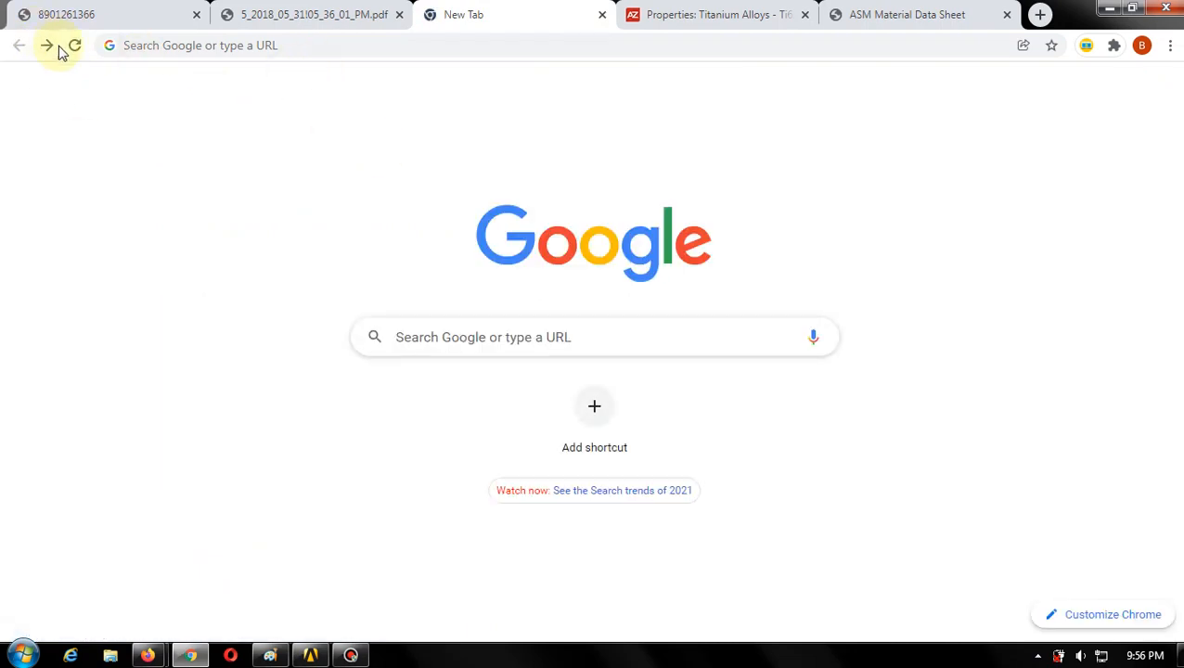
left_click(47, 46)
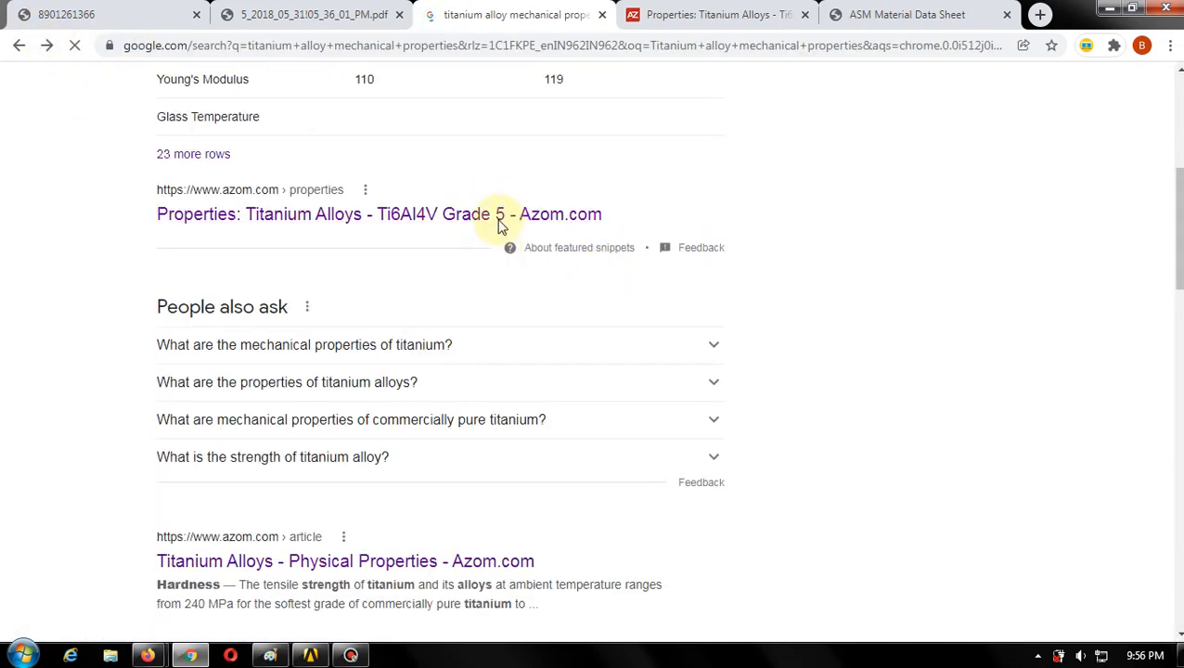
scroll(506, 232, "down", 2)
right_click(457, 394)
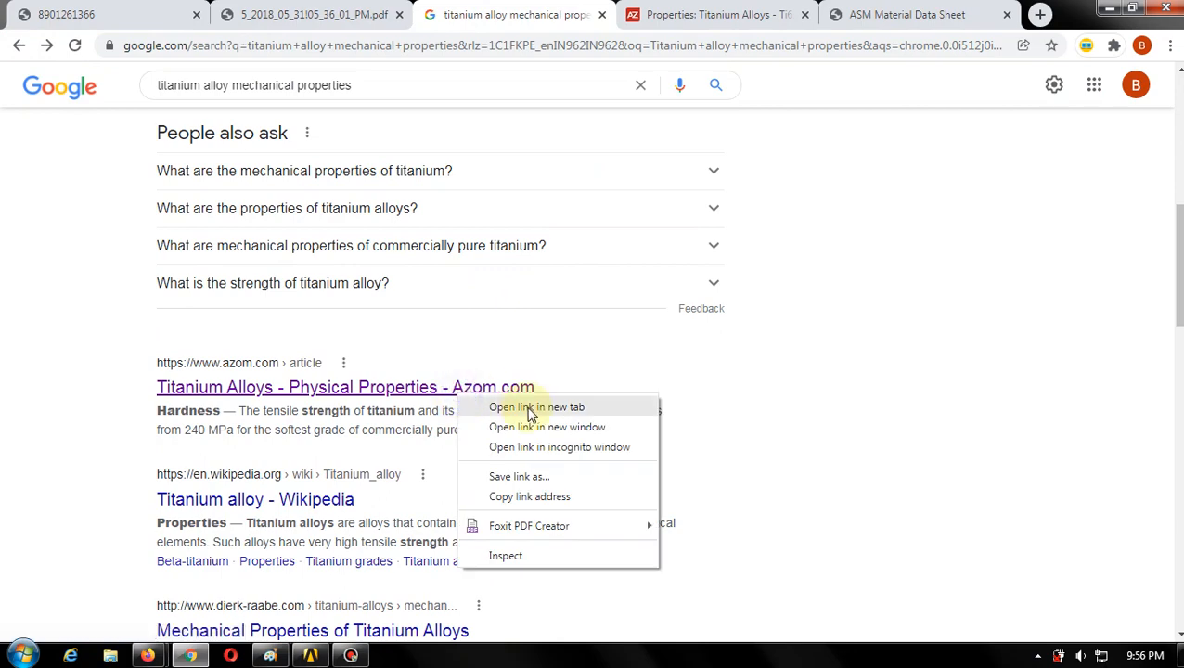
left_click(536, 408)
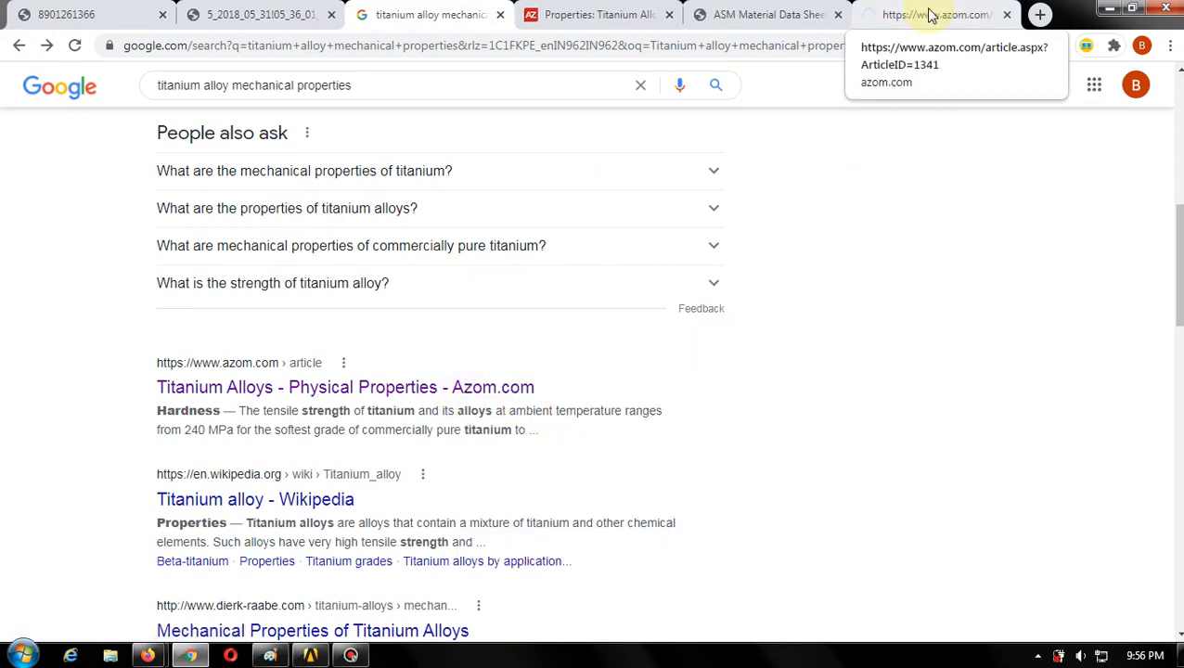
left_click(931, 13)
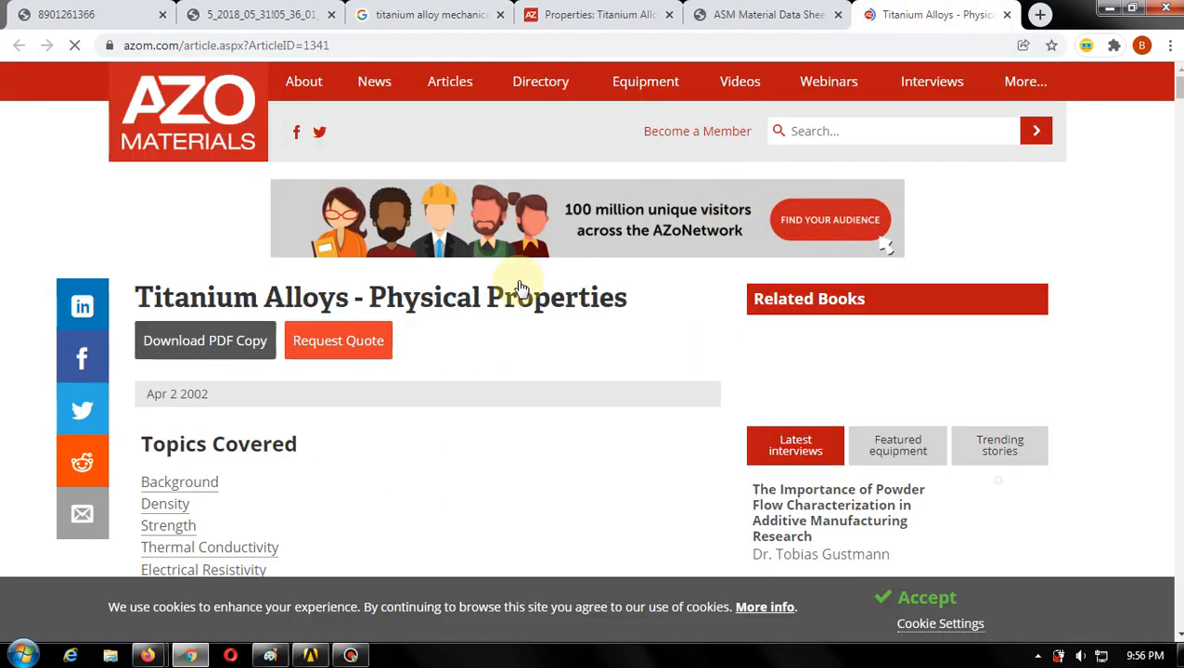
- Find Table 1 of the physical properties article and highlight the density of commercially pure ASTM Grade 1 titanium
scroll(501, 307, "down", 10)
scroll(469, 307, "up", 1)
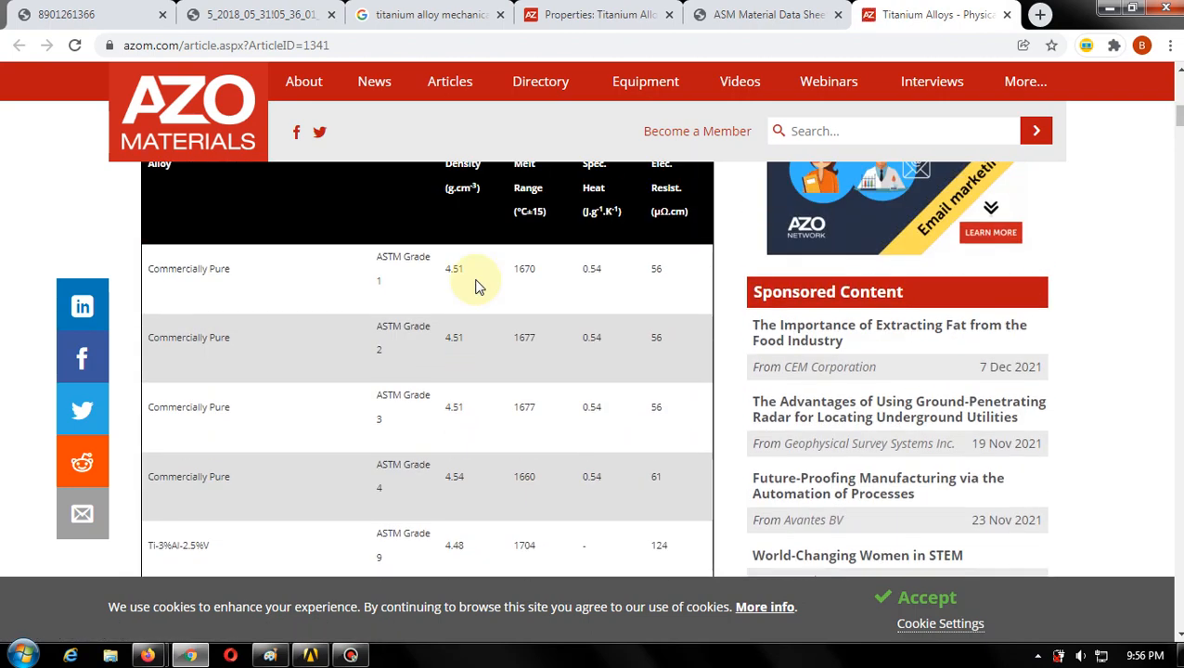
scroll(476, 288, "up", 1)
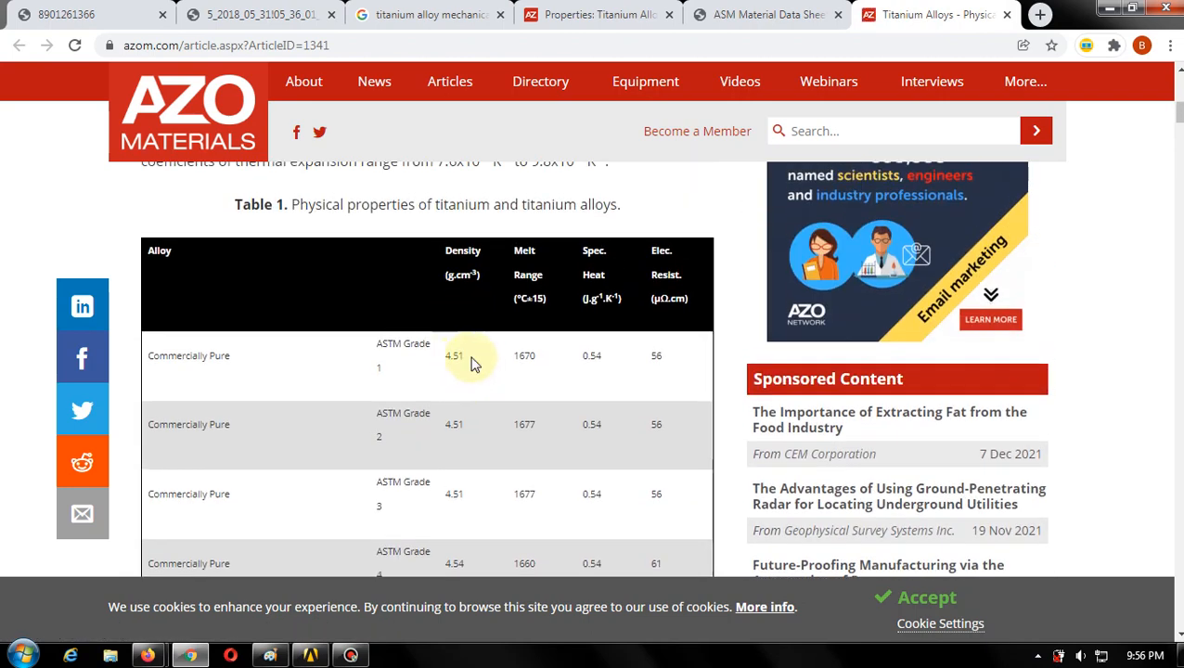
left_click_drag(469, 362, 448, 355)
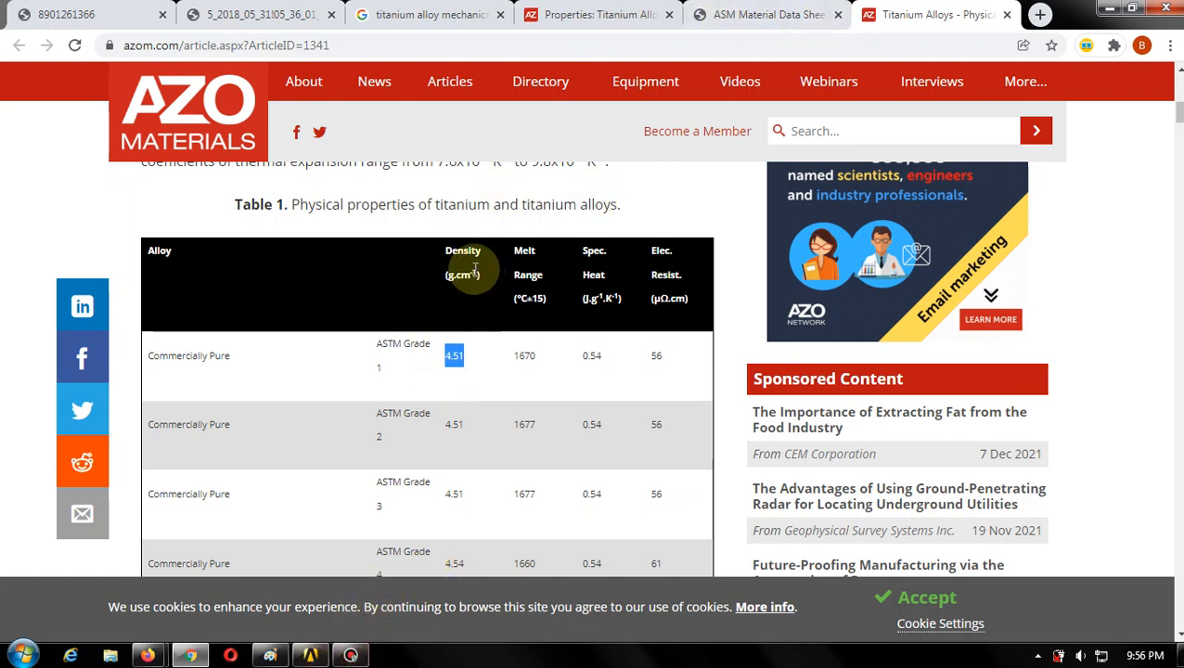
- Switch to Workbench and set the density of Ti alloy to 4.51 g cm^-3, matching the Azom table
left_click(314, 656)
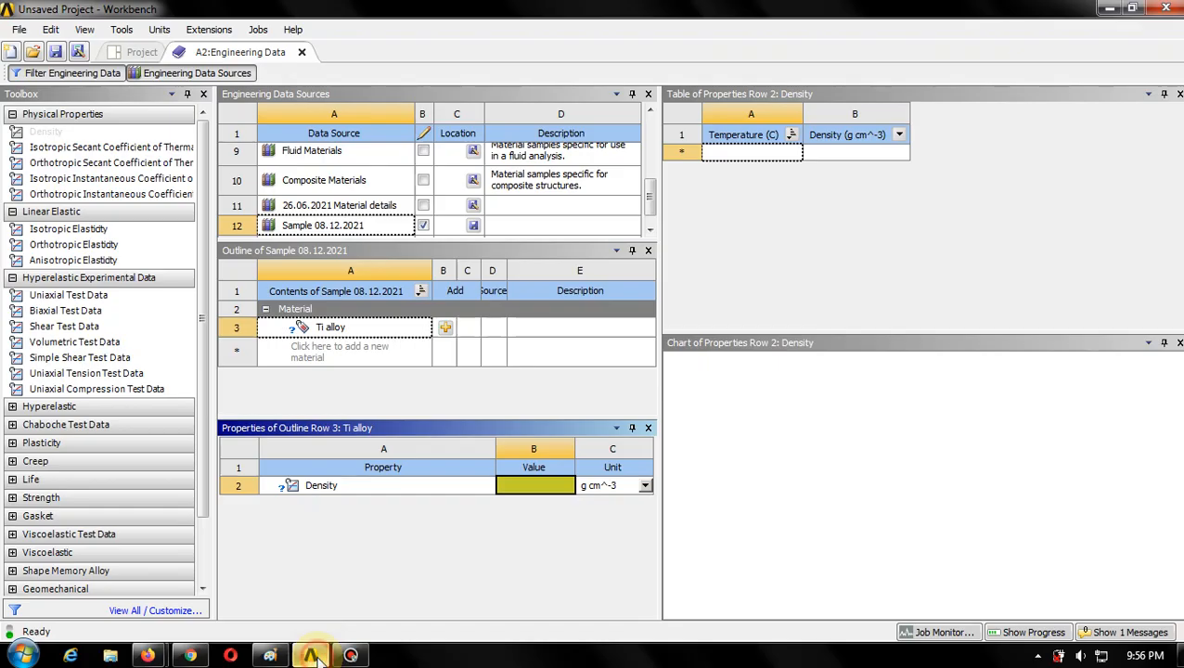
left_click(645, 486)
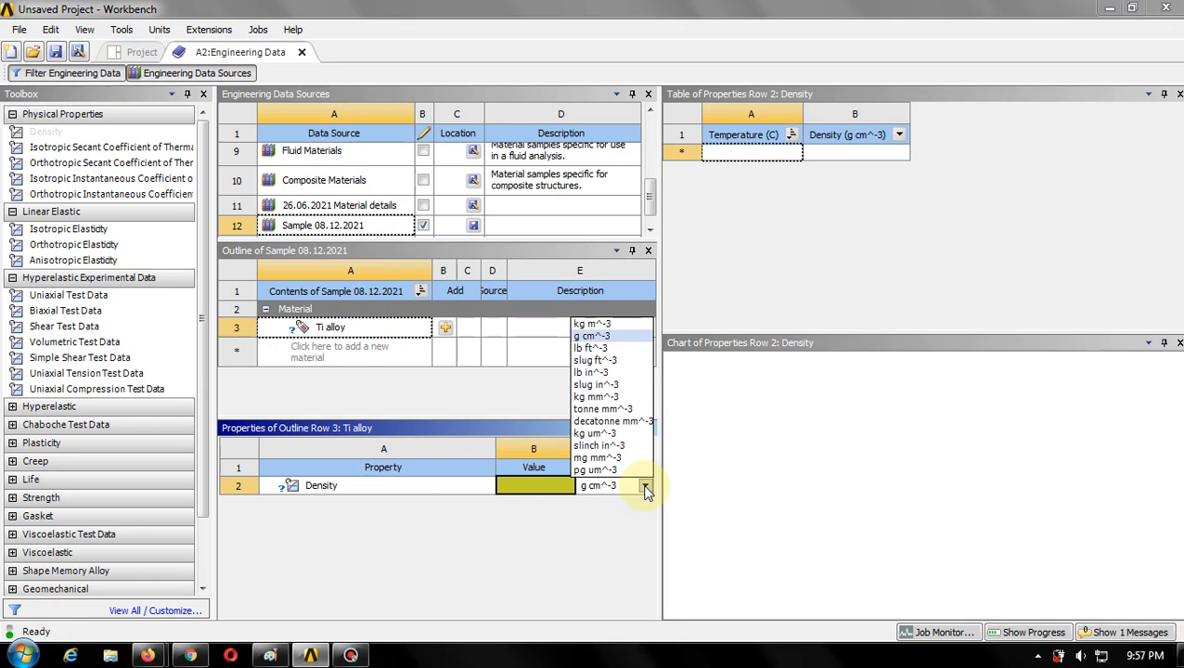
left_click(501, 525)
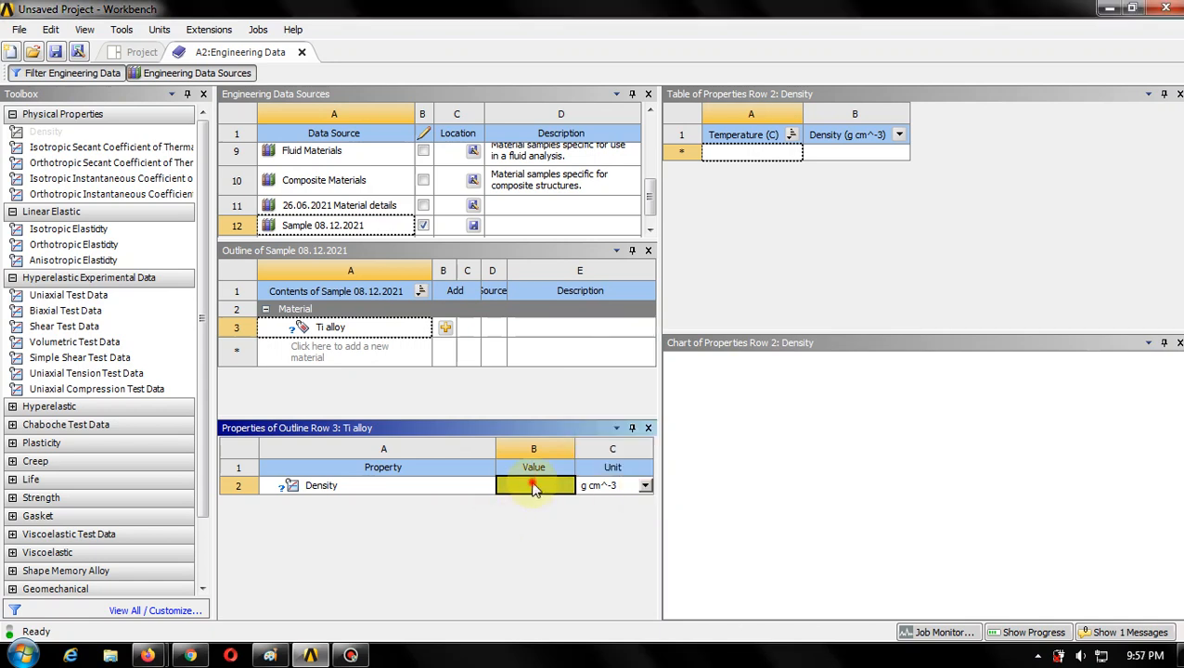
left_click(189, 656)
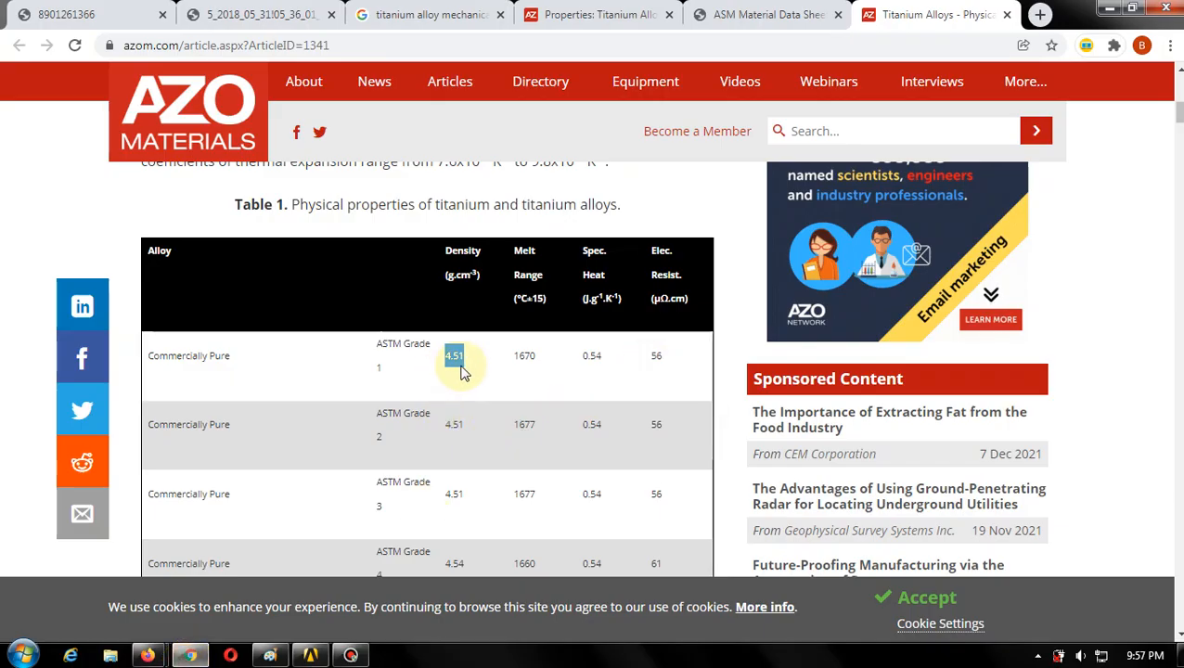
left_click(320, 657)
left_click(555, 485)
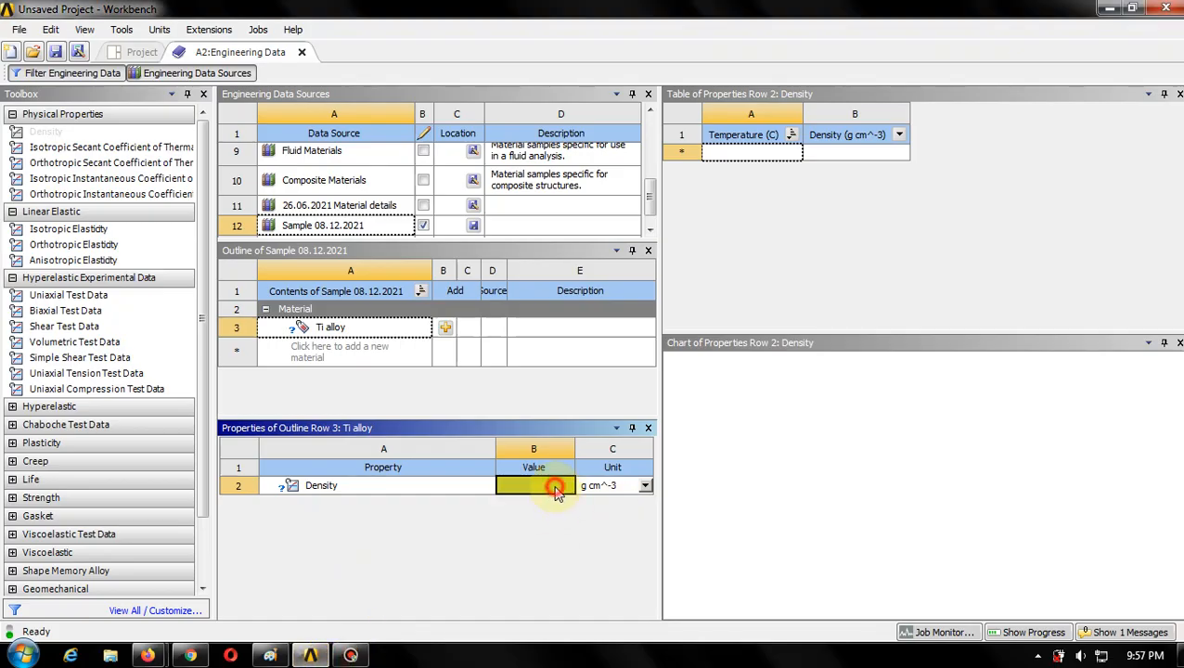
type("4.51")
left_click(550, 516)
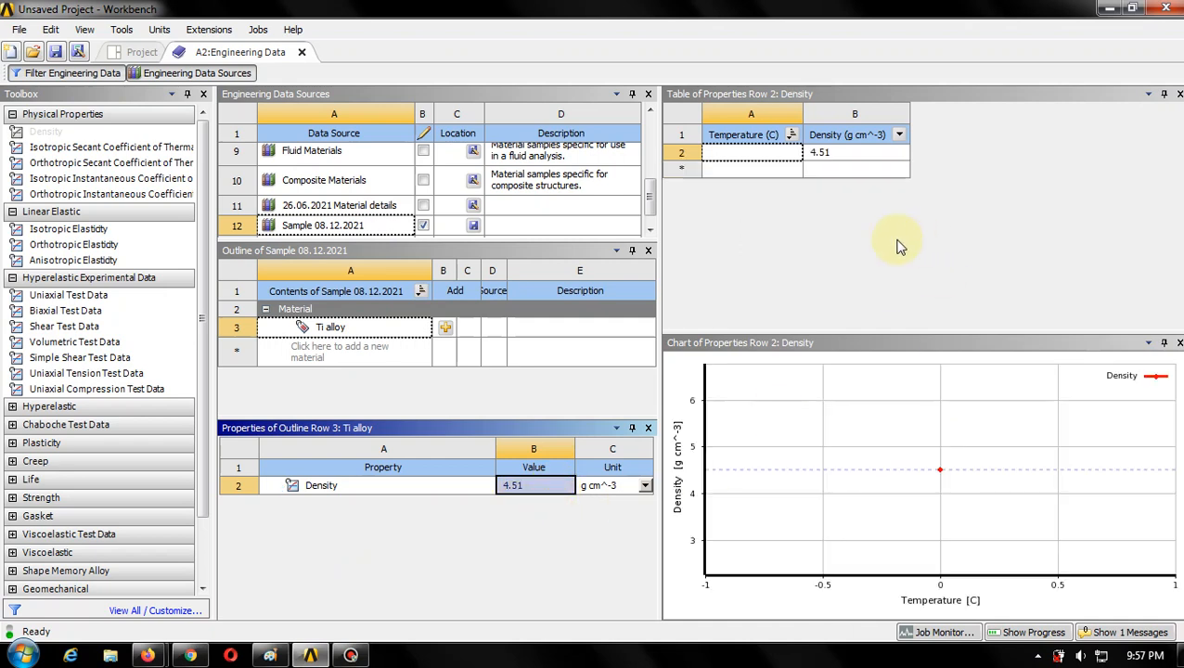
- Add the Isotropic Elasticity property to Ti alloy
left_click(755, 156)
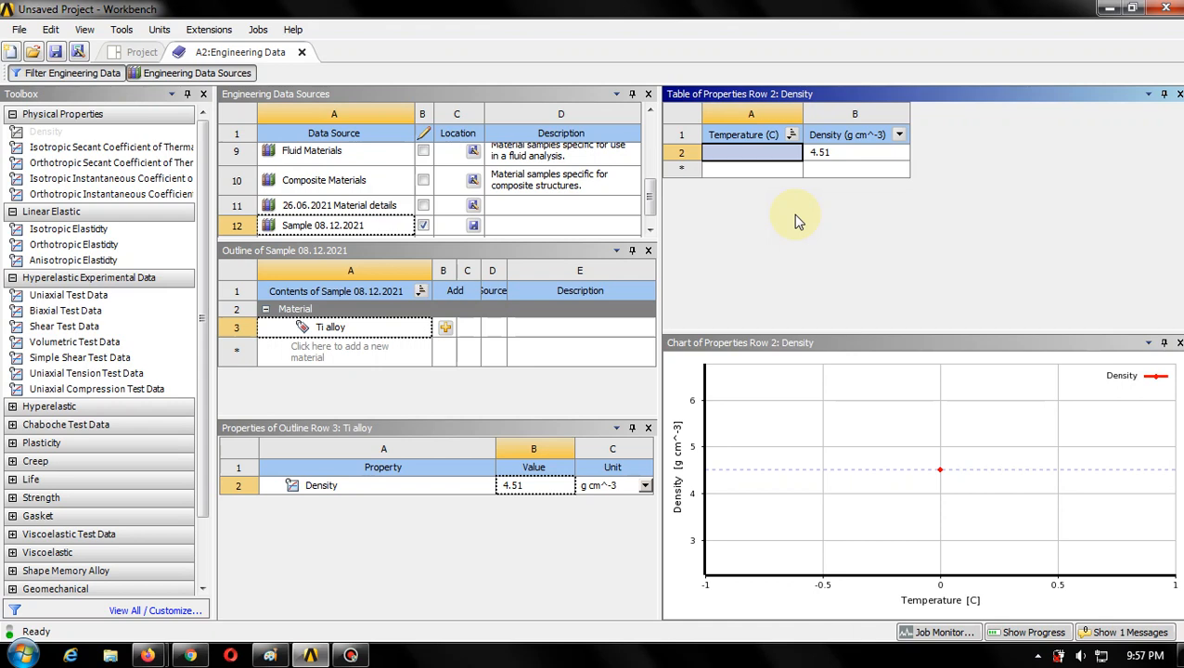
left_click(60, 231)
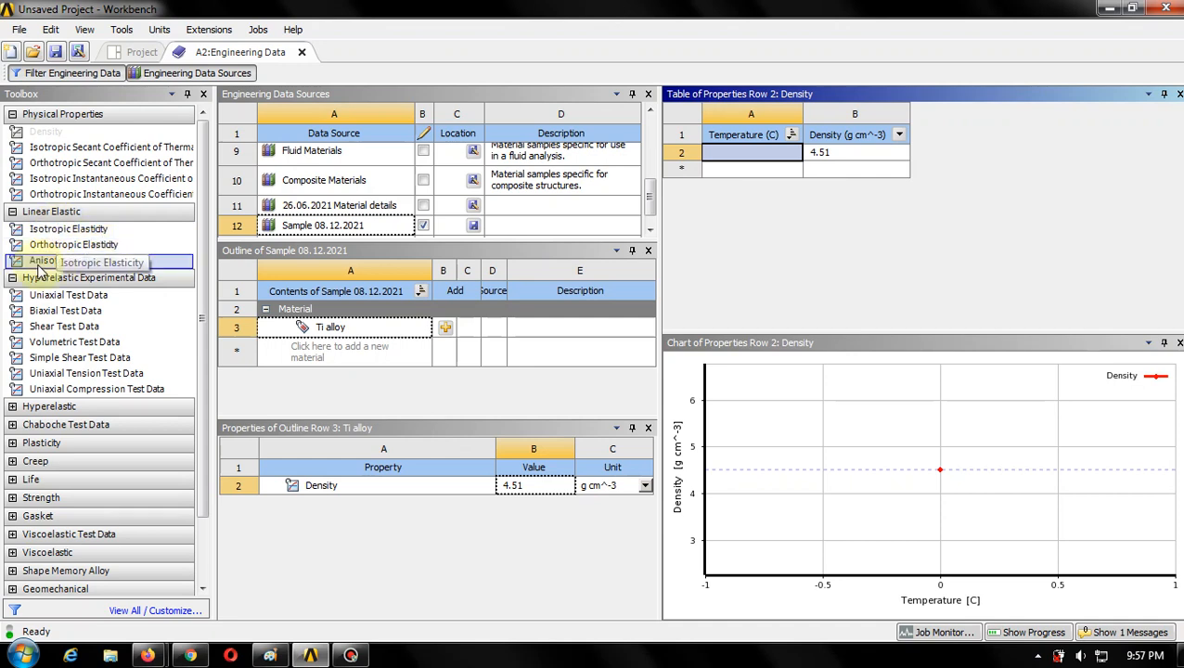
double_click(94, 232)
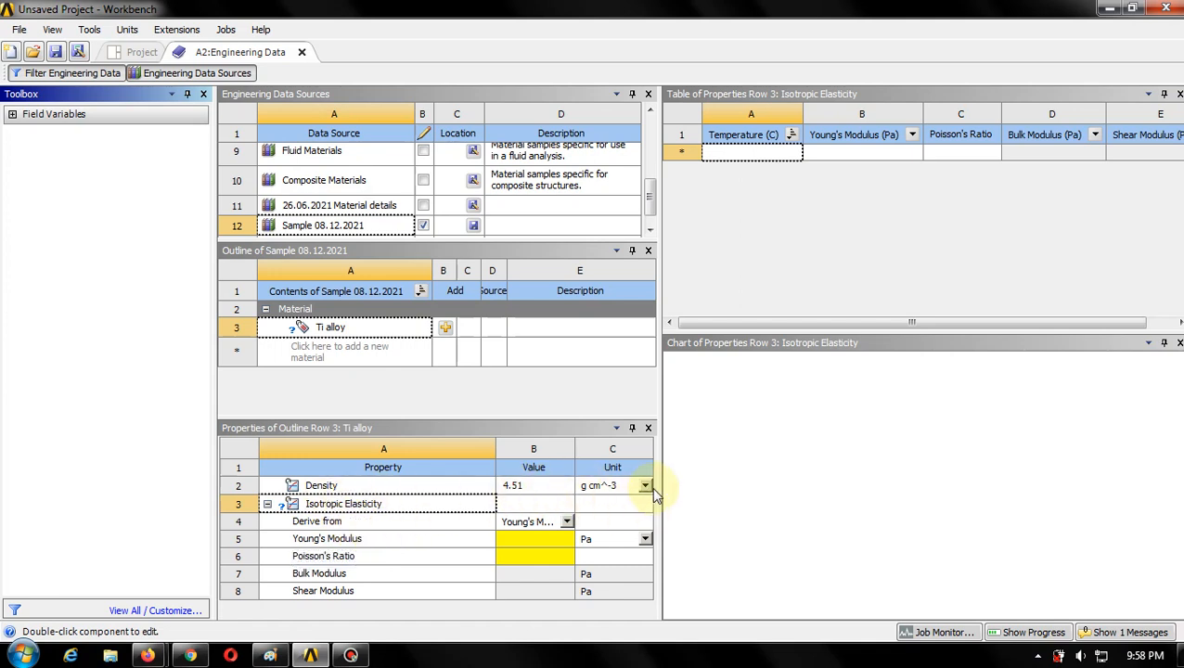
- Try deriving the isotropic elasticity from Shear Modulus and Poisson's Ratio, and from Bulk Modulus and Poisson's Ratio
left_click(568, 523)
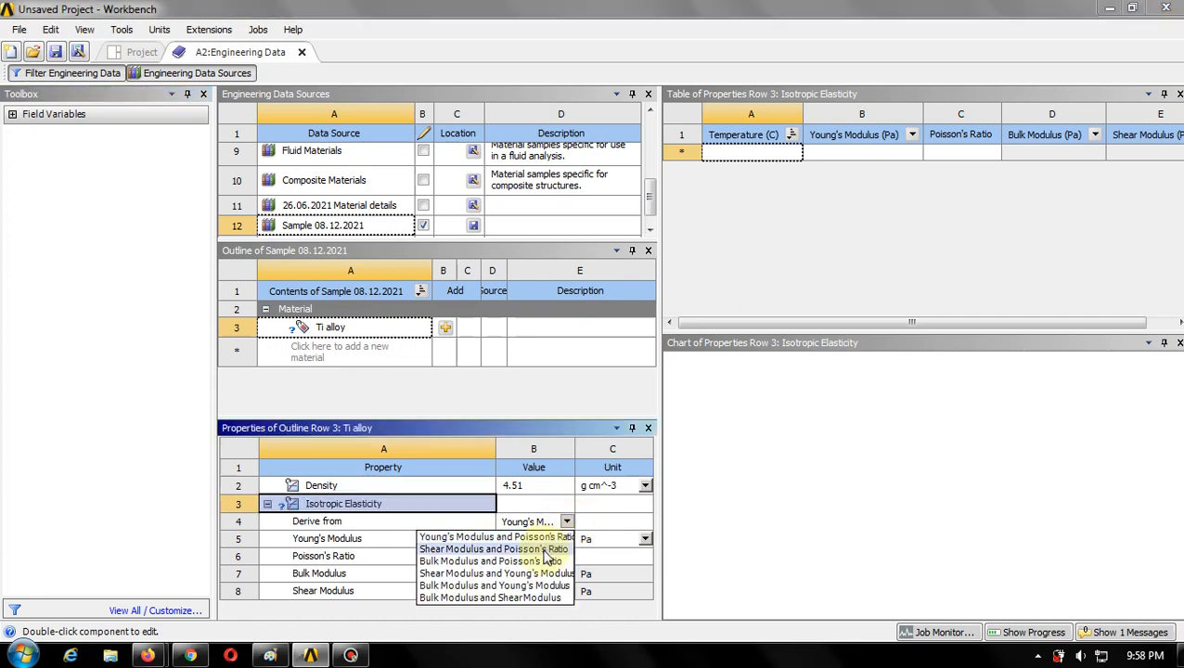
left_click(547, 551)
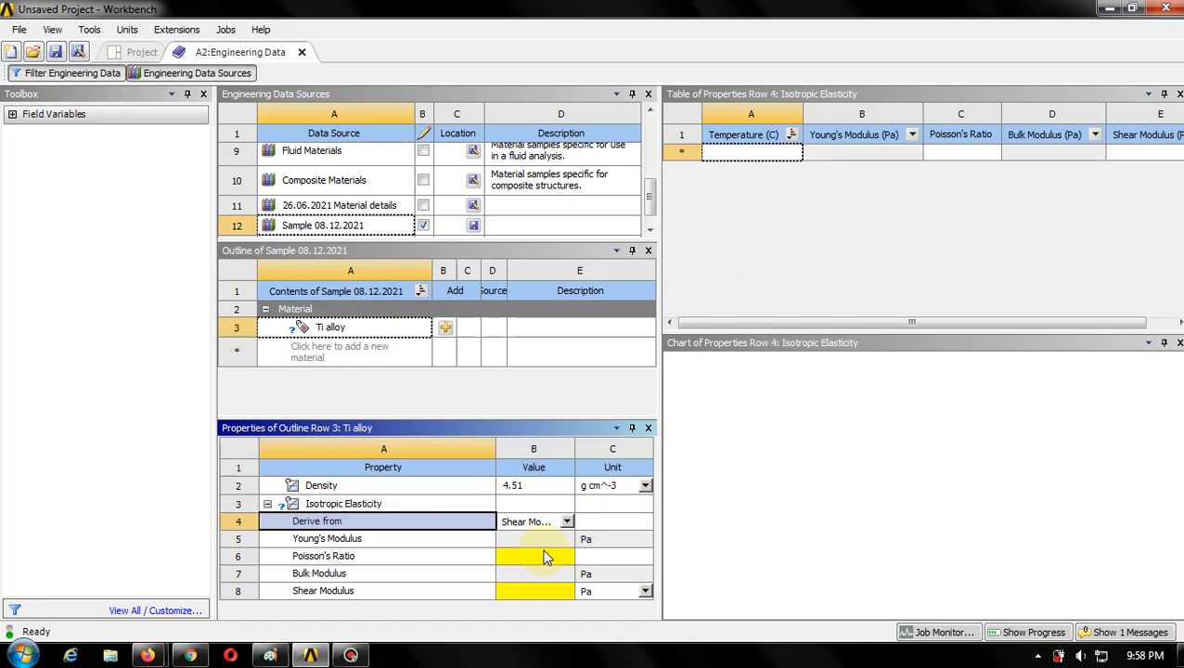
left_click(567, 522)
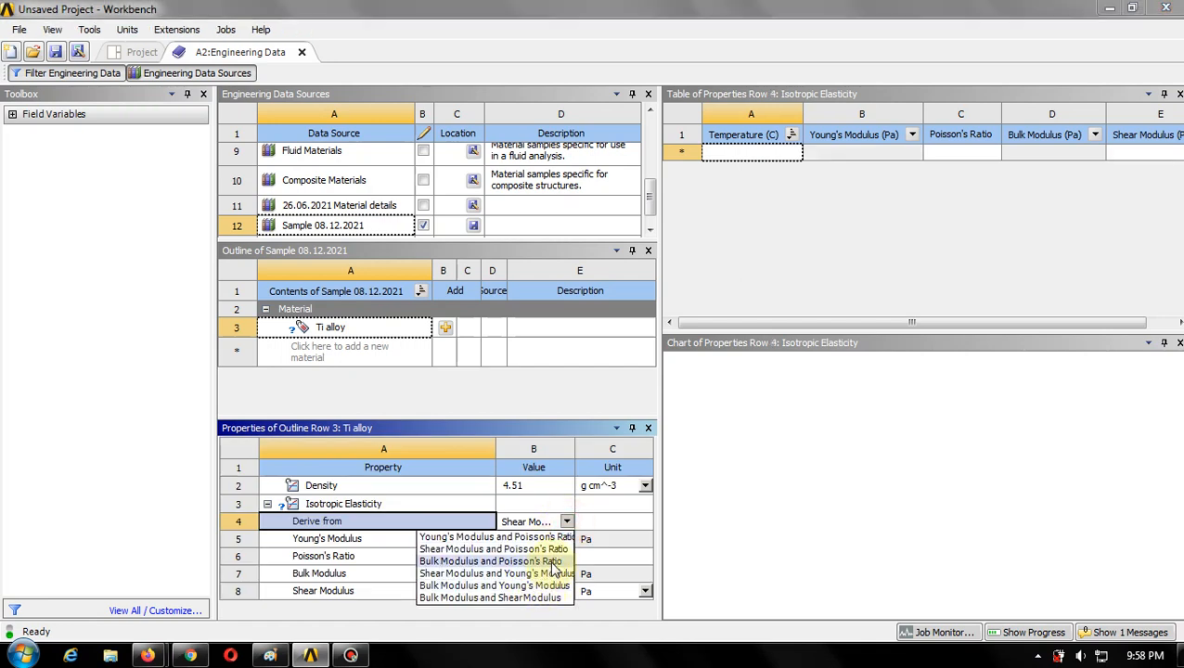
left_click(554, 562)
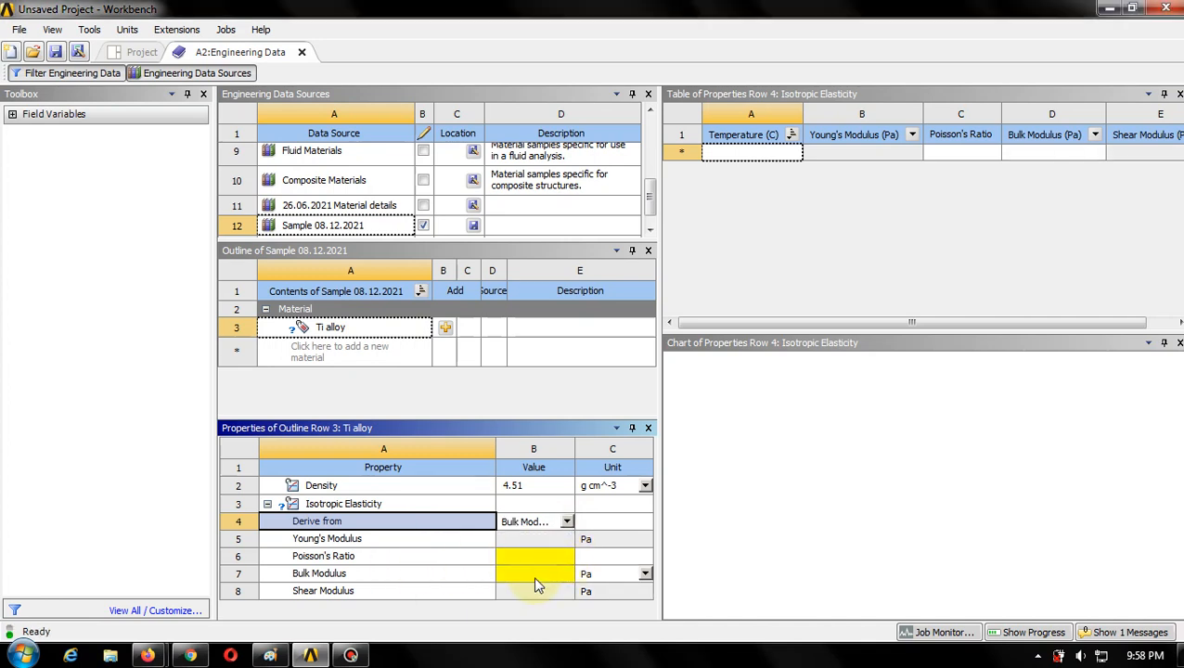
- Dismiss the Windows color scheme prompt, keeping the current scheme, and derive the isotropic elasticity from Young's Modulus and Poisson's Ratio
left_click(566, 521)
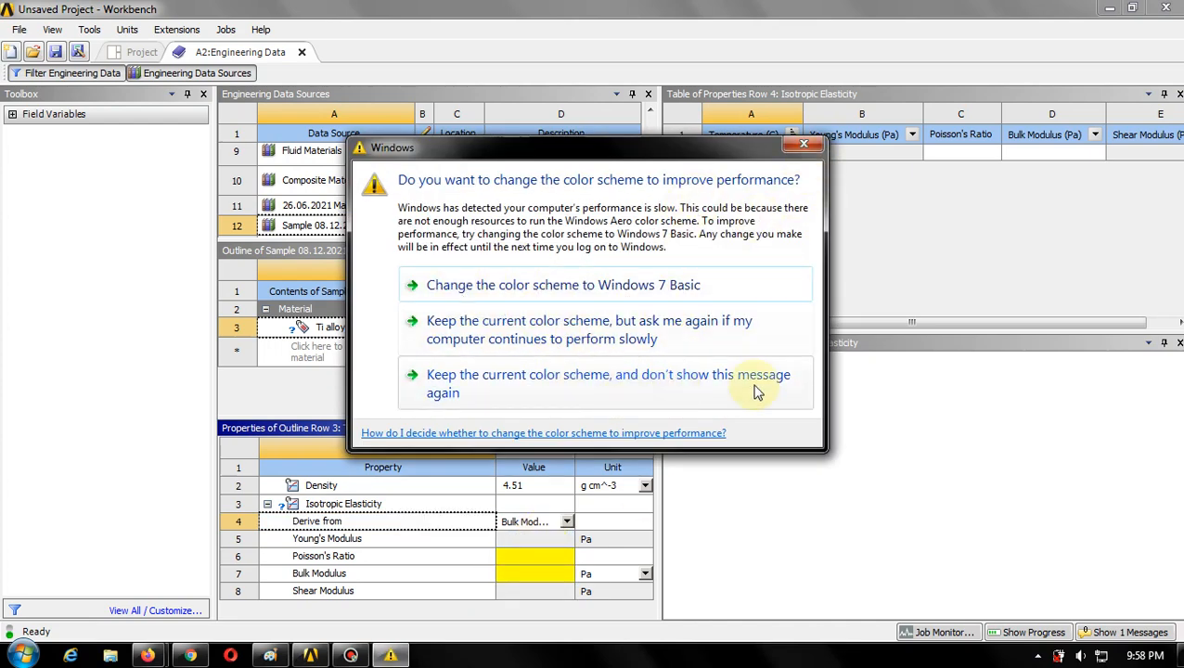
left_click(702, 391)
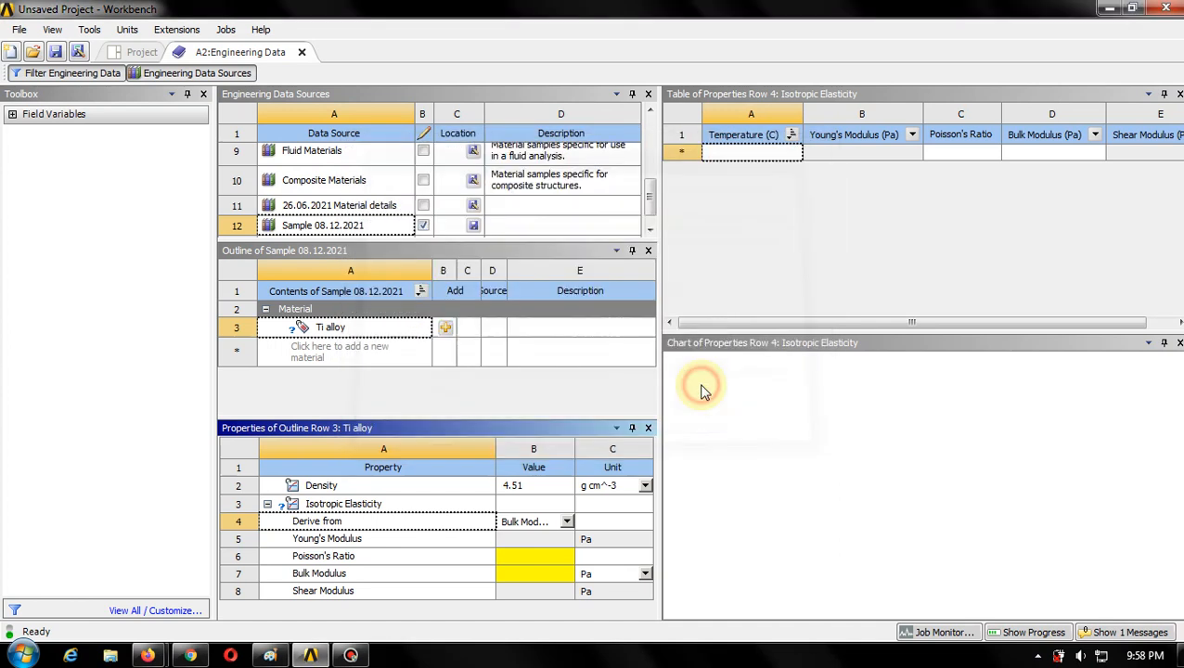
left_click(566, 521)
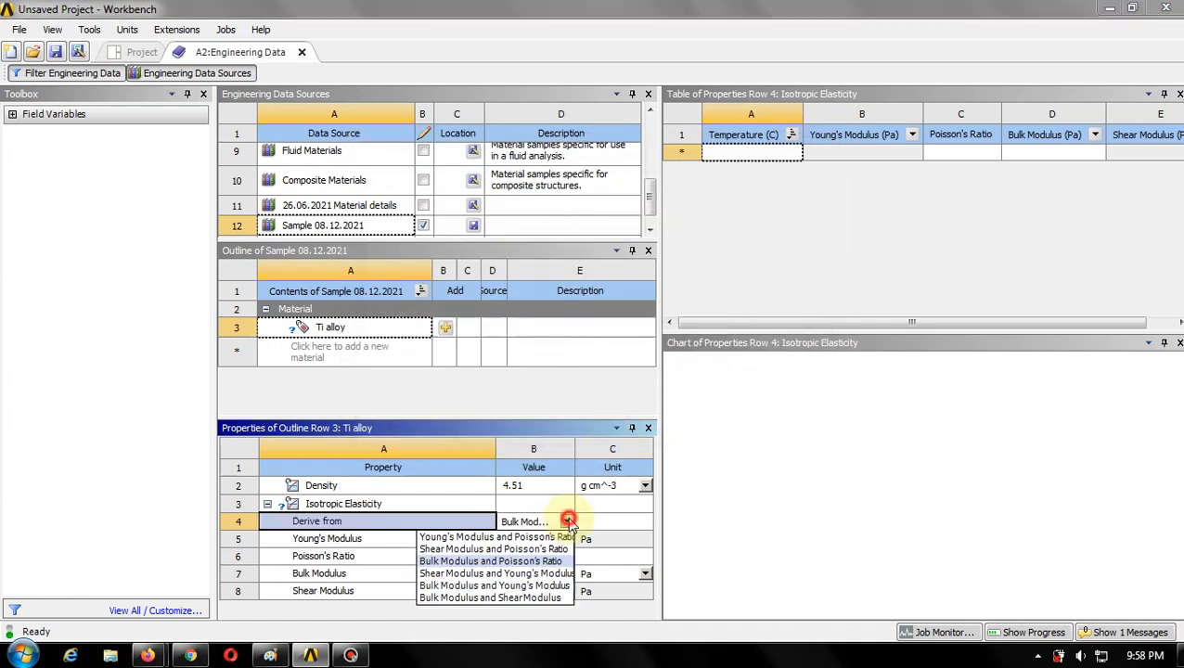
left_click(519, 539)
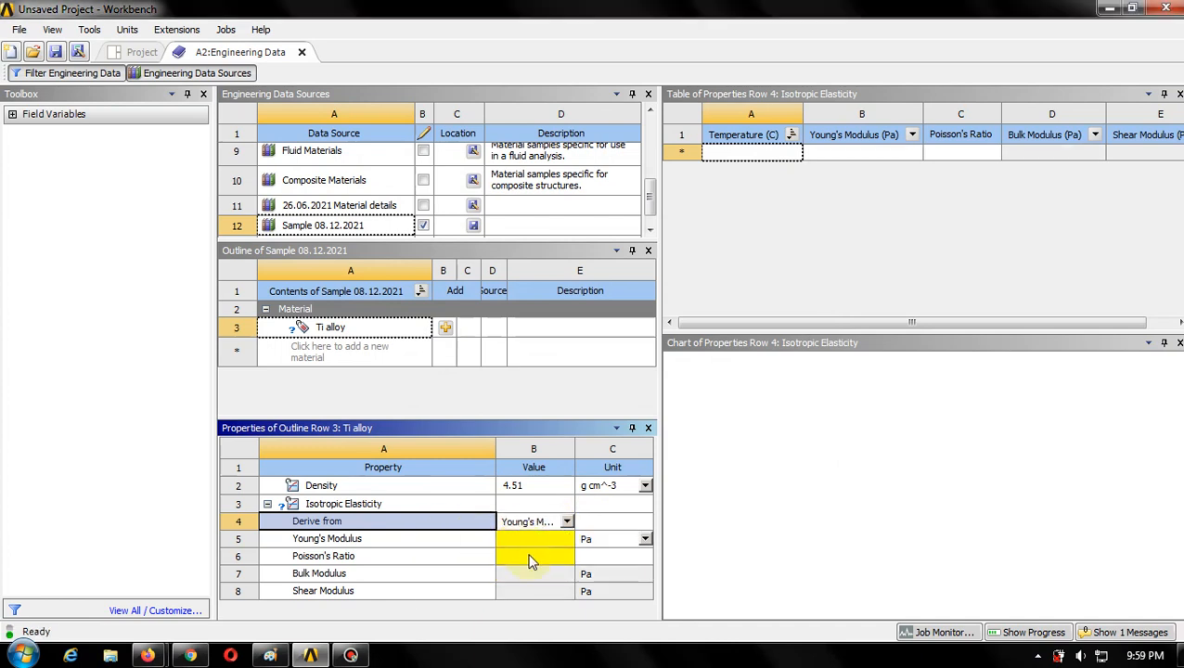
- Check the units available for Young's Modulus, switch to Chrome and look through the Azom physical properties tables for elastic values
left_click(545, 544)
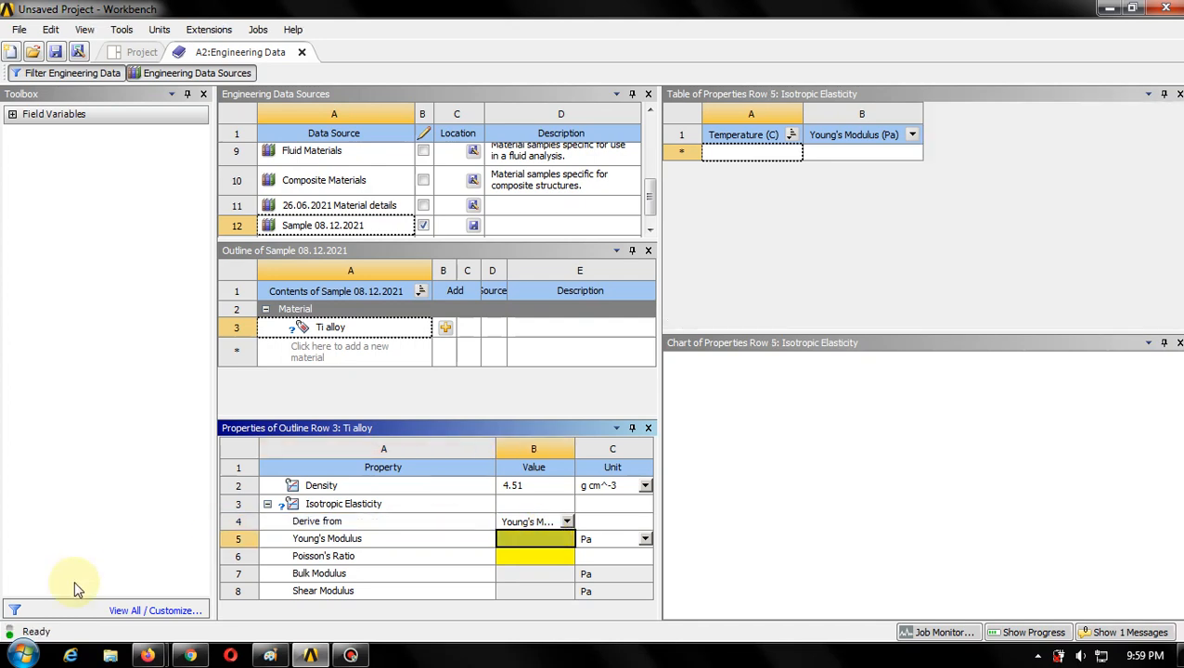
left_click(644, 539)
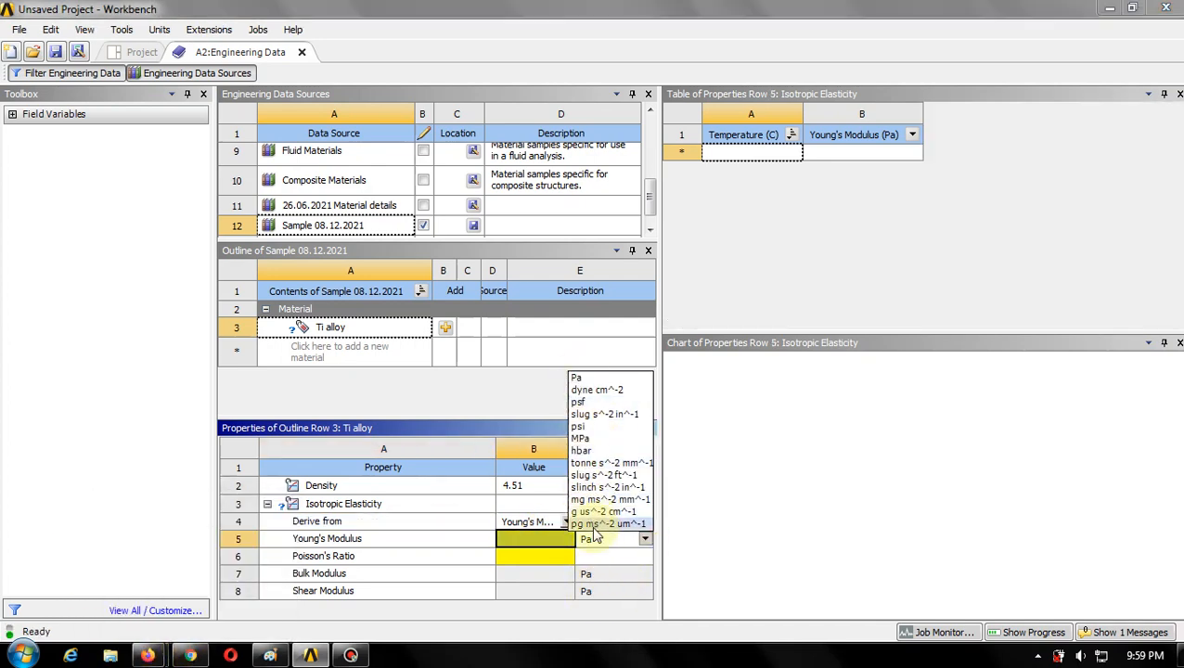
left_click(148, 655)
left_click(188, 655)
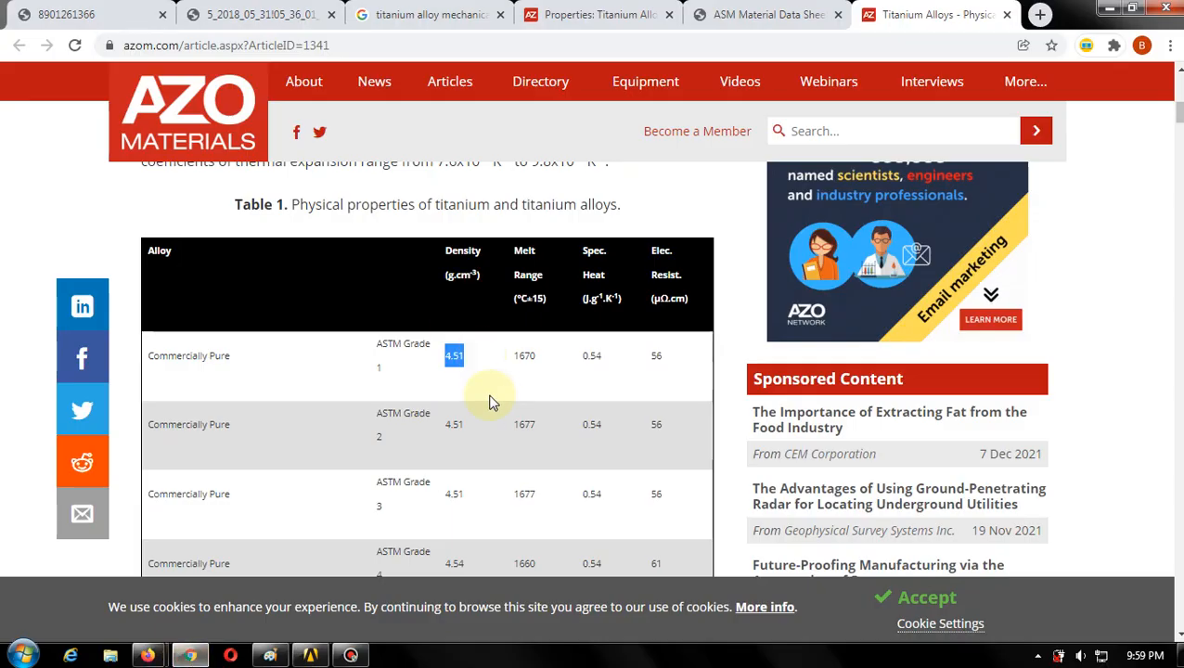
scroll(492, 397, "down", 4)
scroll(495, 409, "down", 10)
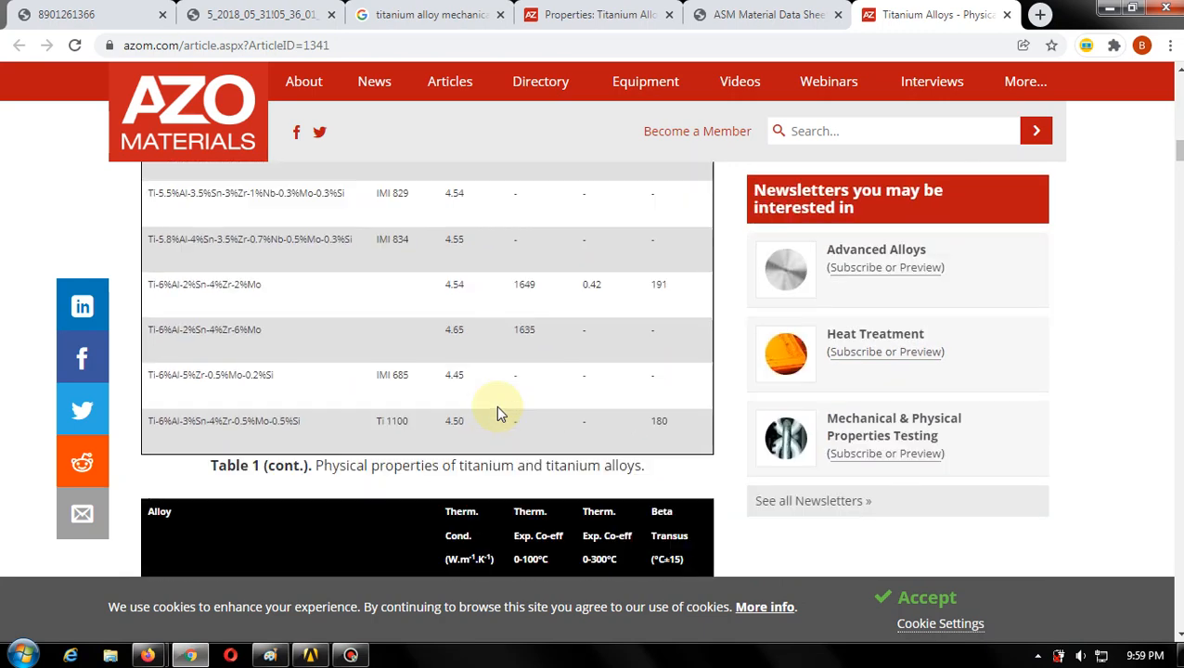
scroll(497, 415, "up", 7)
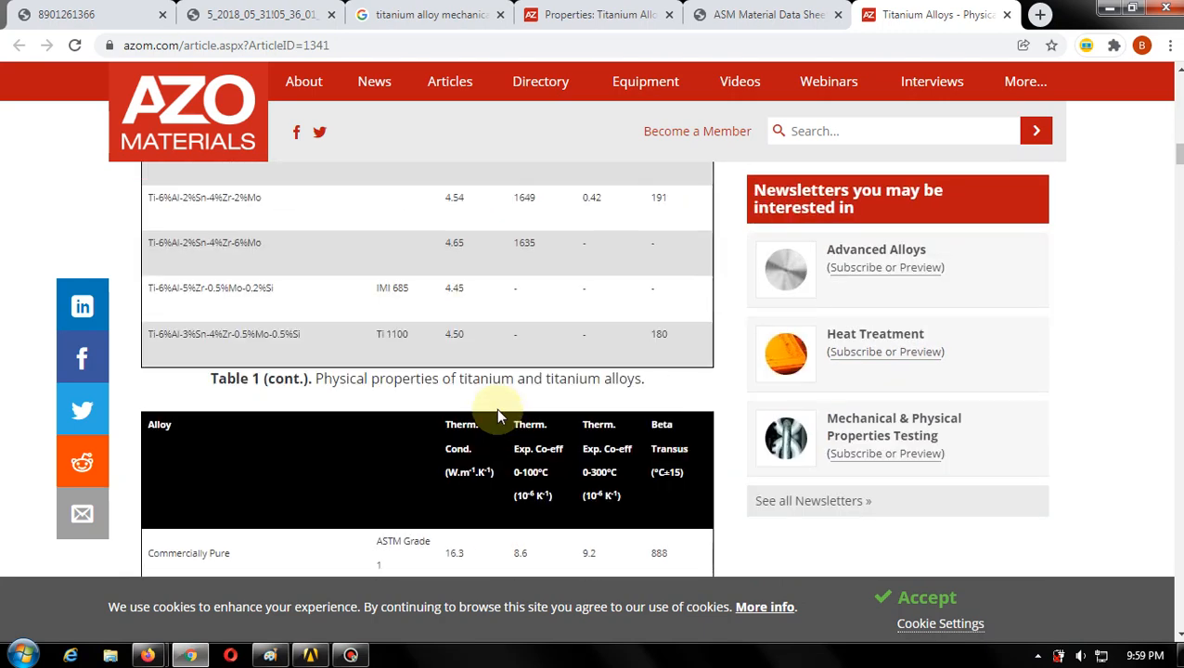
- Look up Young's Modulus and Poisson's Ratio for Ti6Al4V Grade 5 on the Azom properties page and in the Google results
left_click(566, 14)
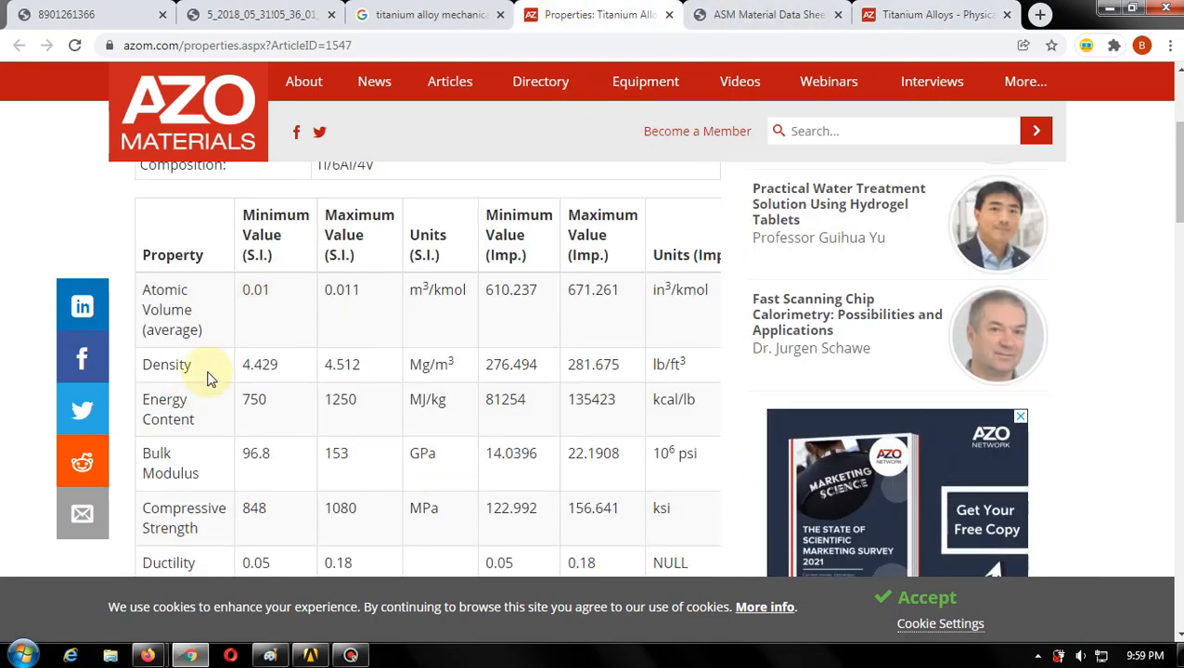
scroll(236, 451, "down", 1)
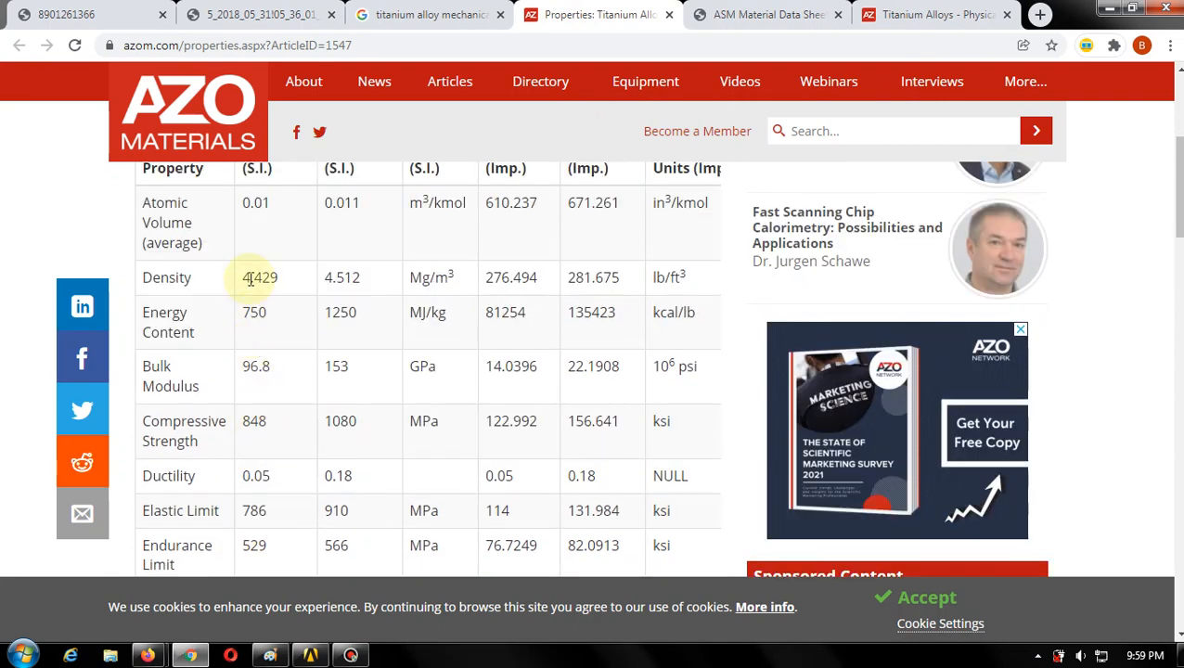
scroll(269, 371, "down", 1)
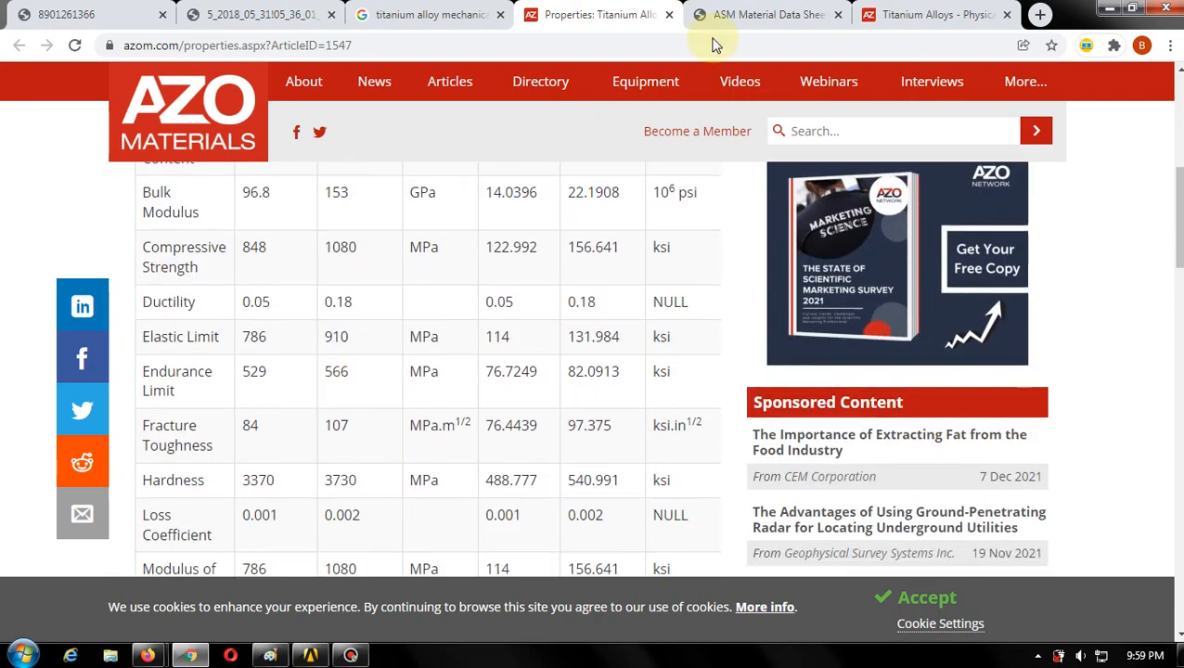
left_click(392, 14)
scroll(199, 237, "up", 1)
scroll(306, 318, "up", 6)
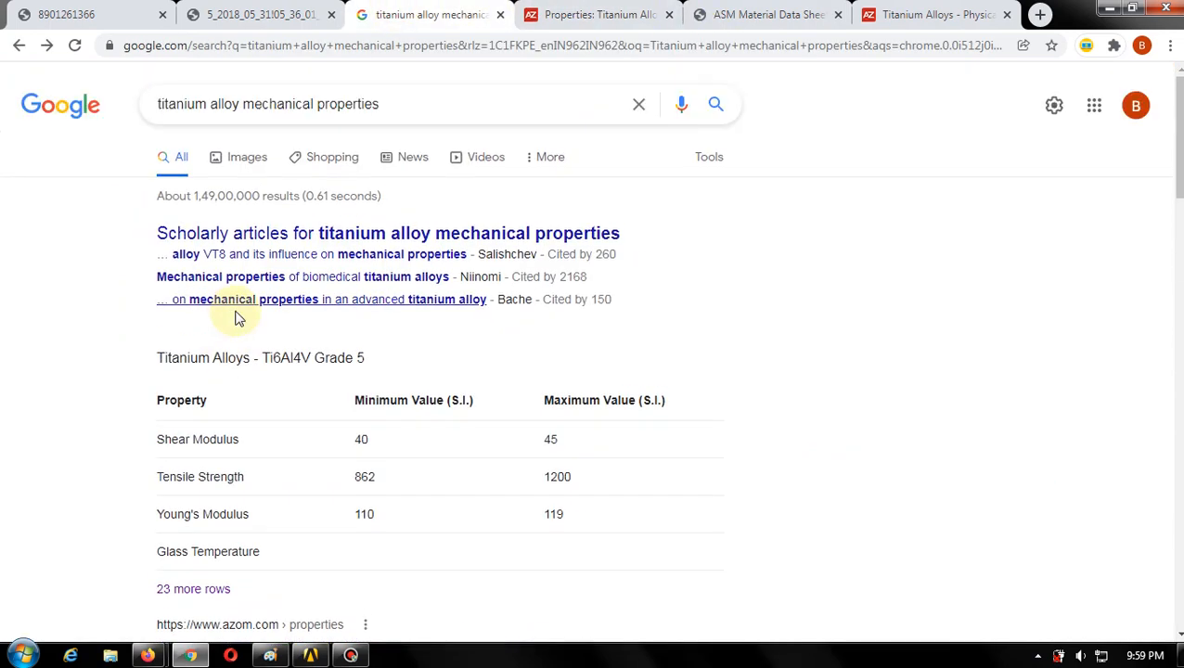
scroll(346, 383, "down", 1)
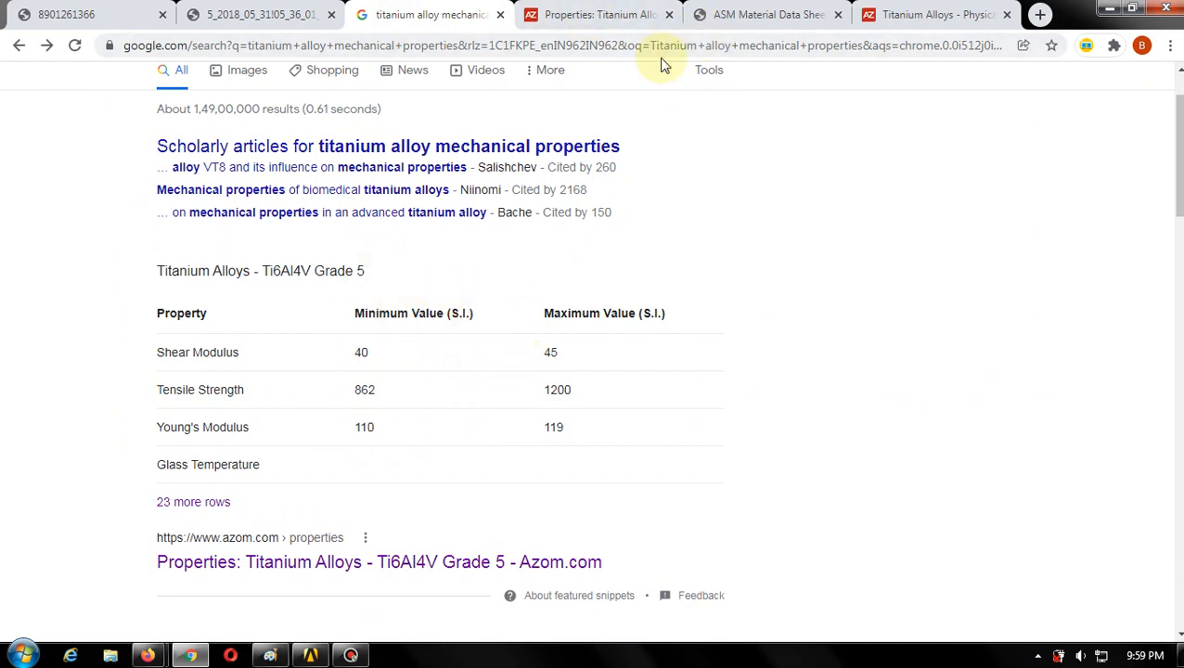
left_click(594, 15)
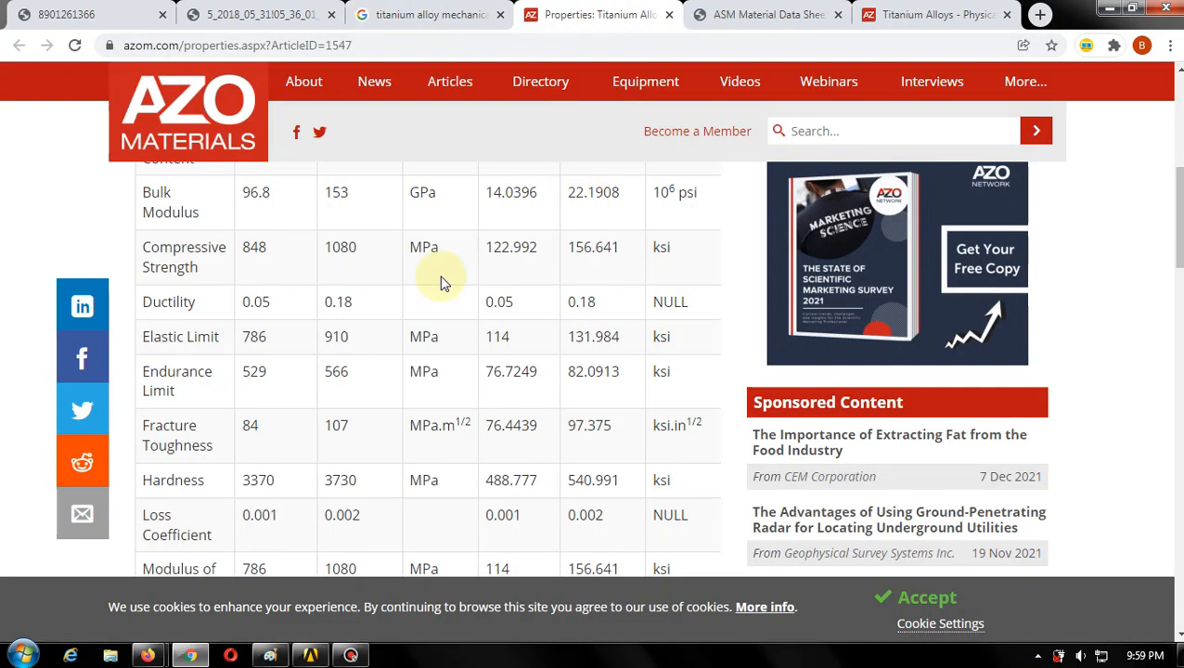
scroll(351, 391, "down", 3)
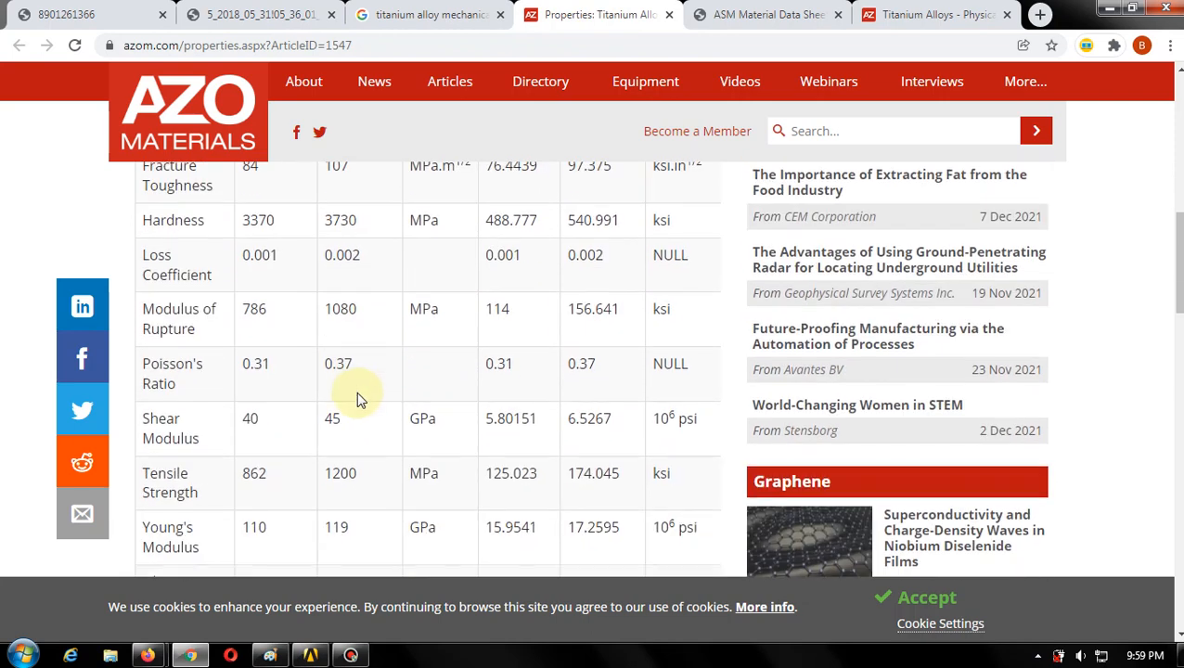
scroll(366, 390, "down", 1)
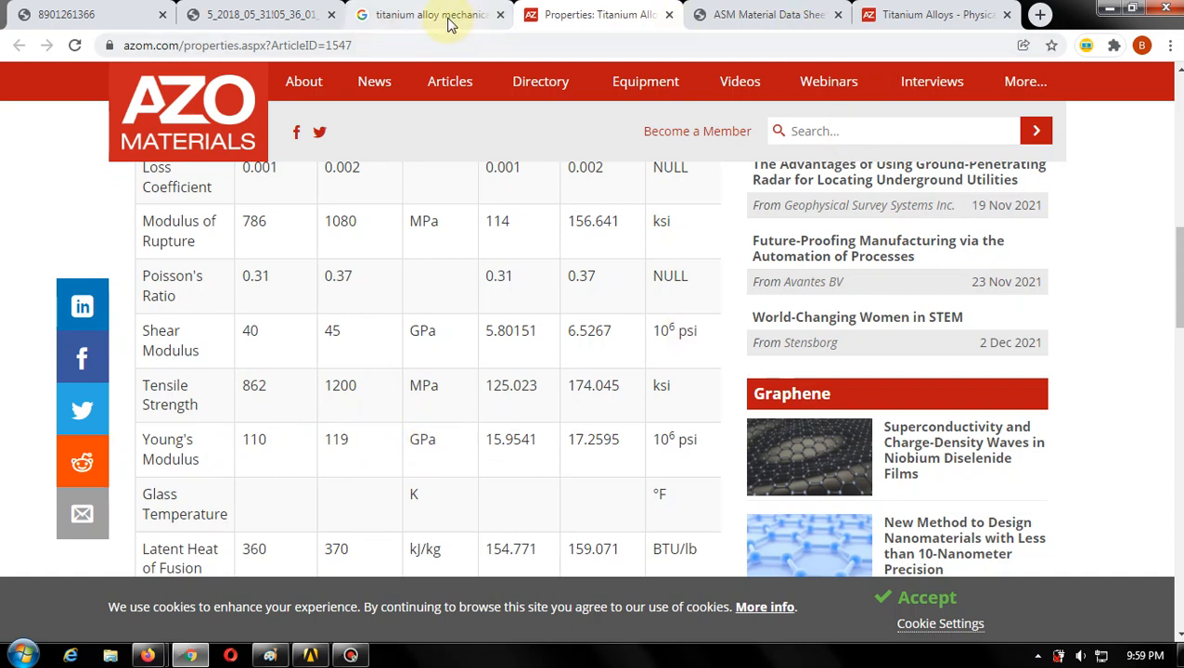
- Search Google for "GPa to pa" in a new tab and highlight the conversion factor in the formula
left_click(1040, 14)
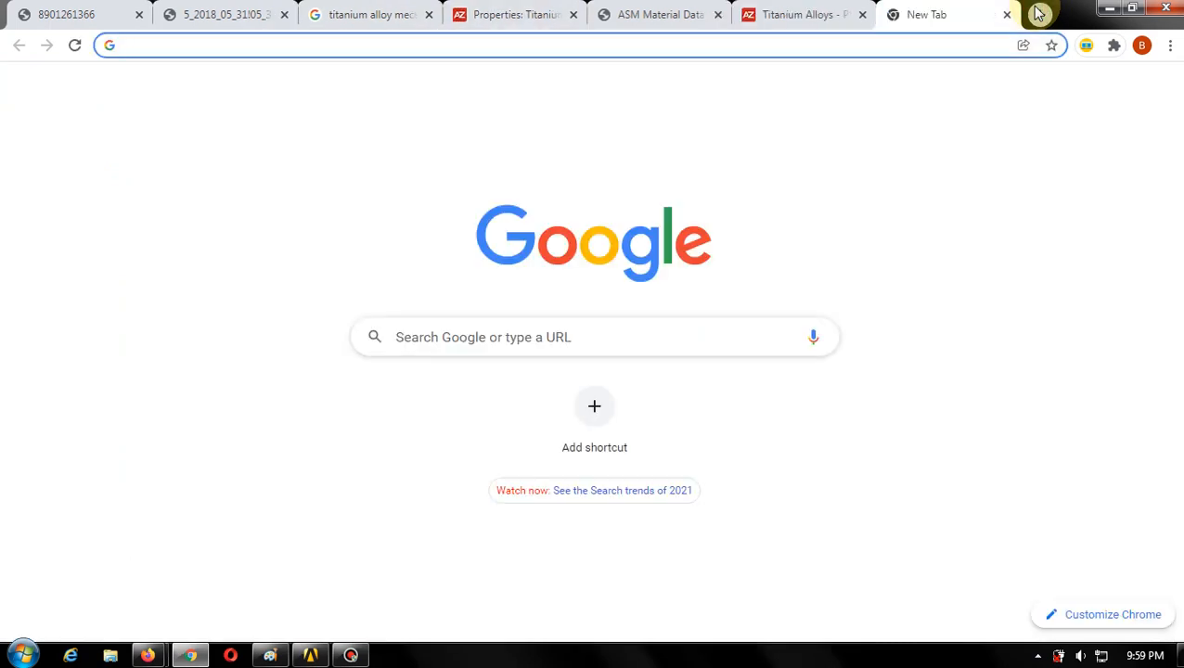
type("GPa")
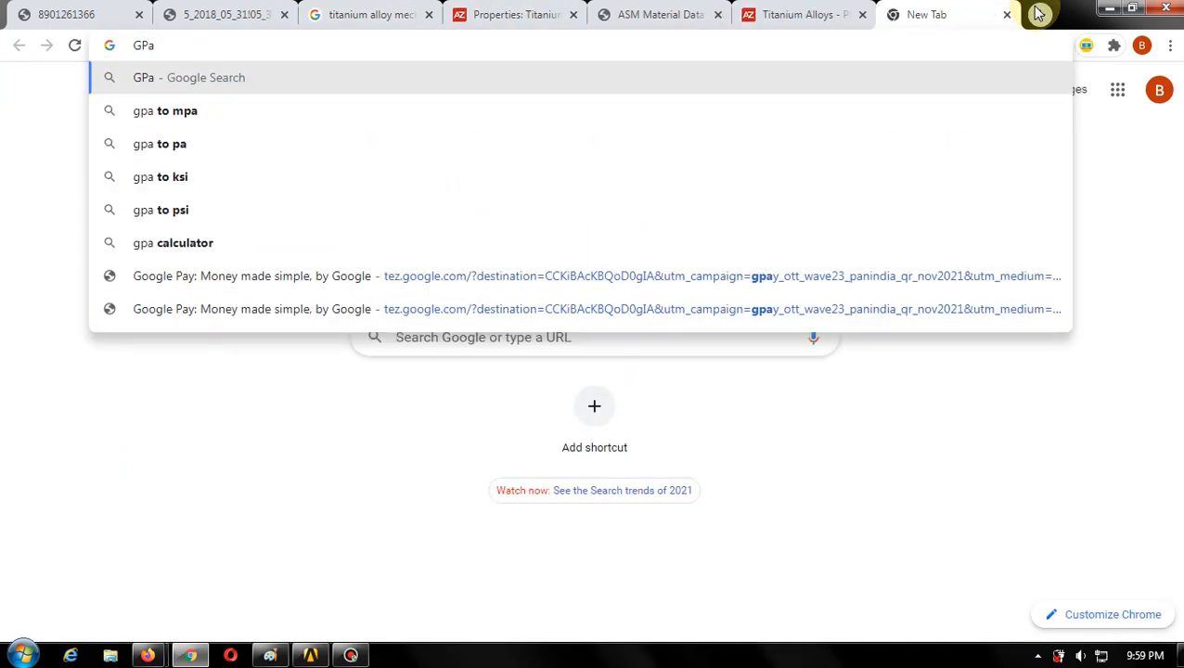
type(" to pa")
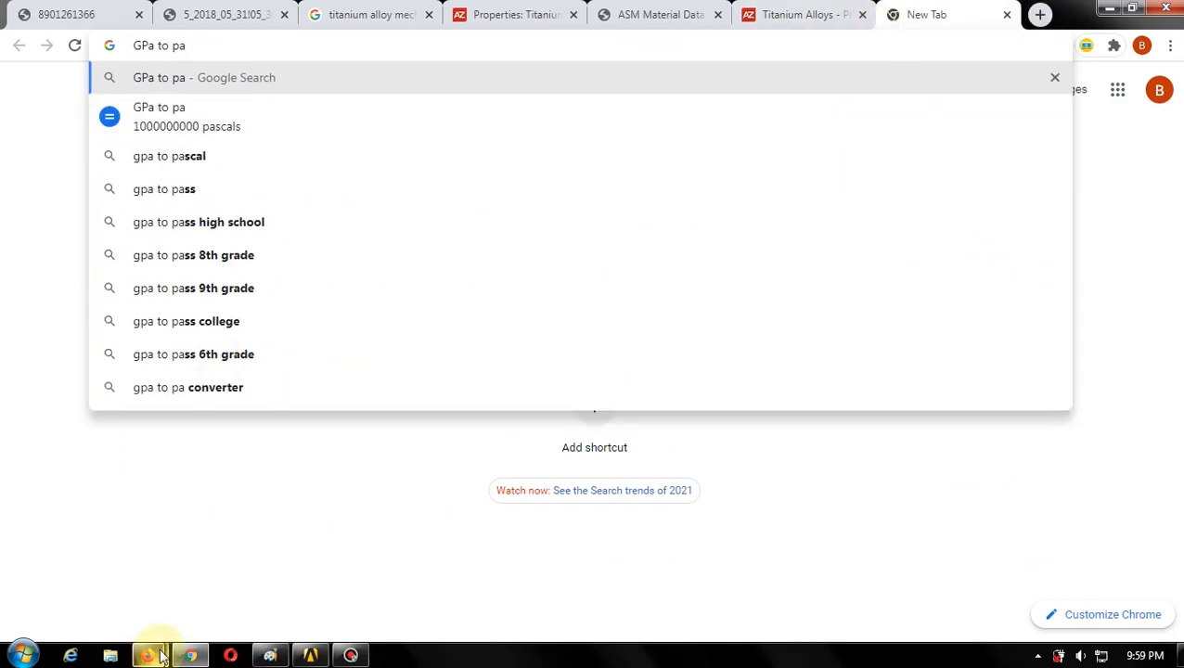
mouse_move(158, 655)
mouse_move(189, 560)
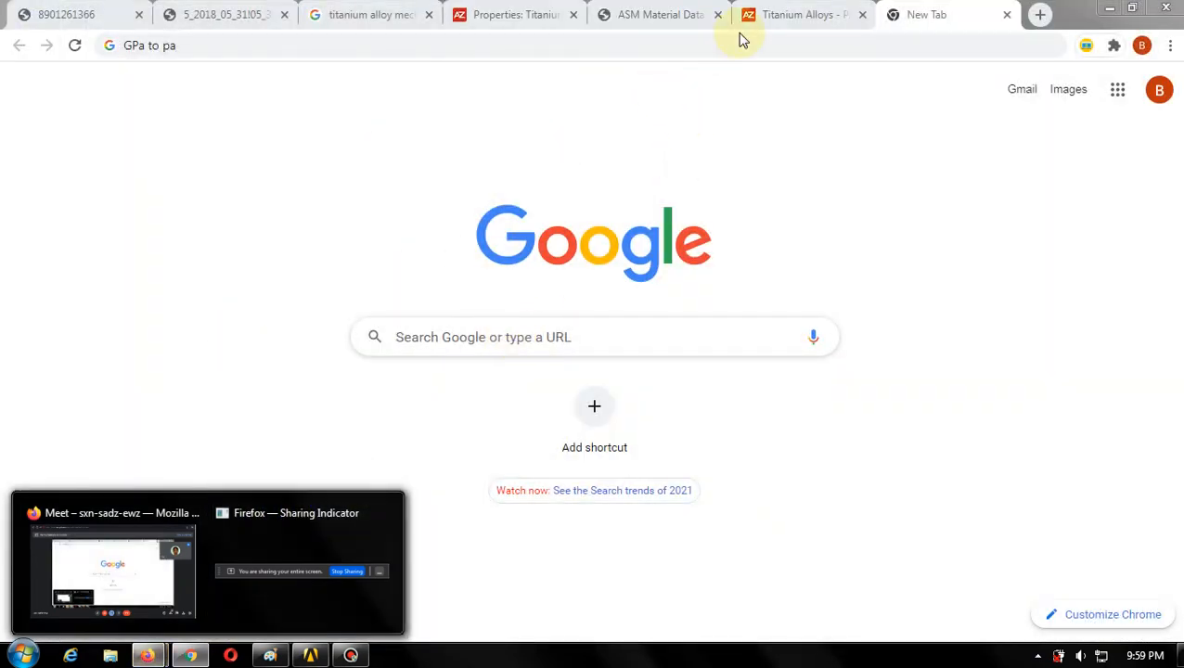
left_click(511, 46)
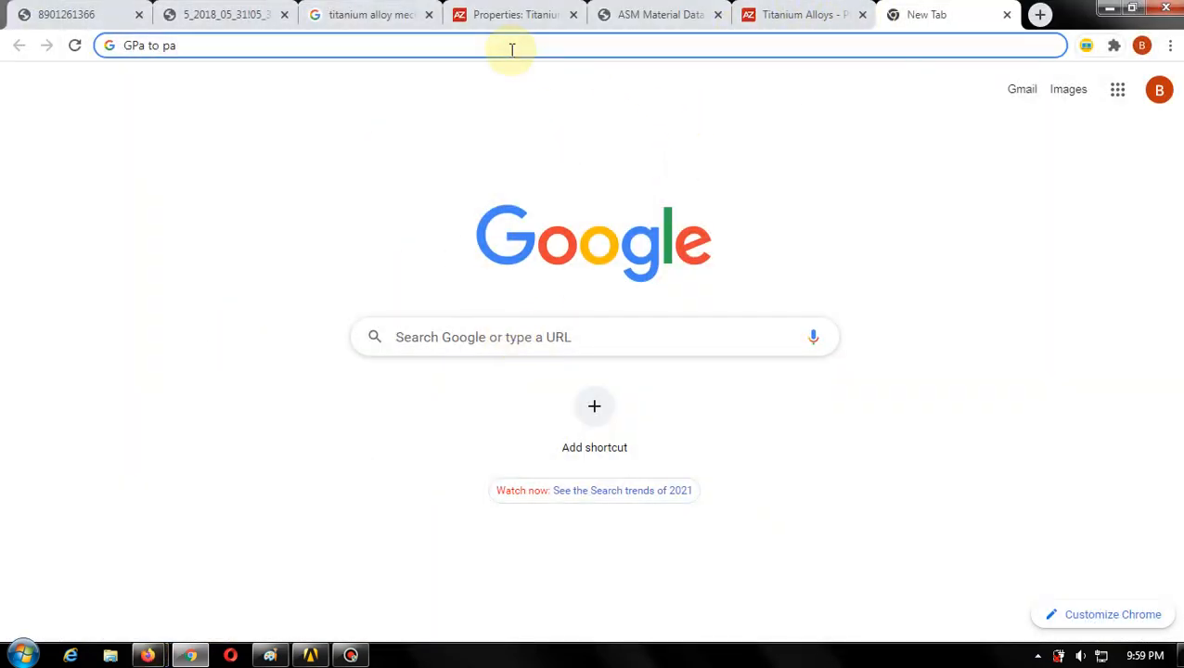
key("Return")
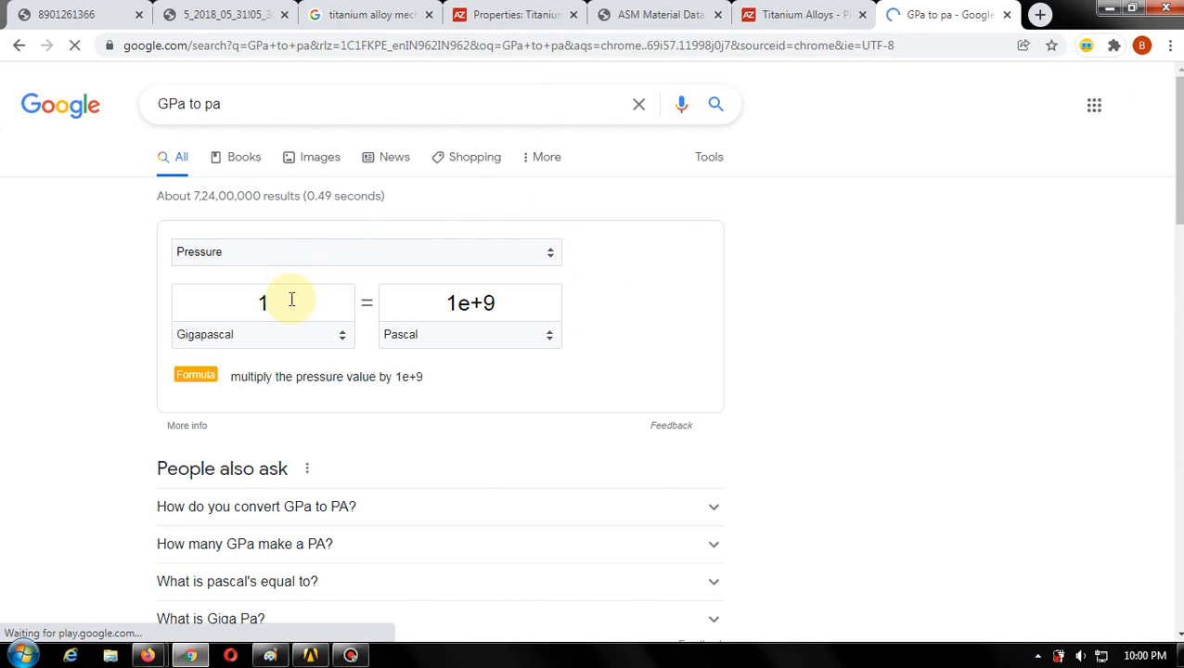
double_click(291, 298)
left_click(431, 377)
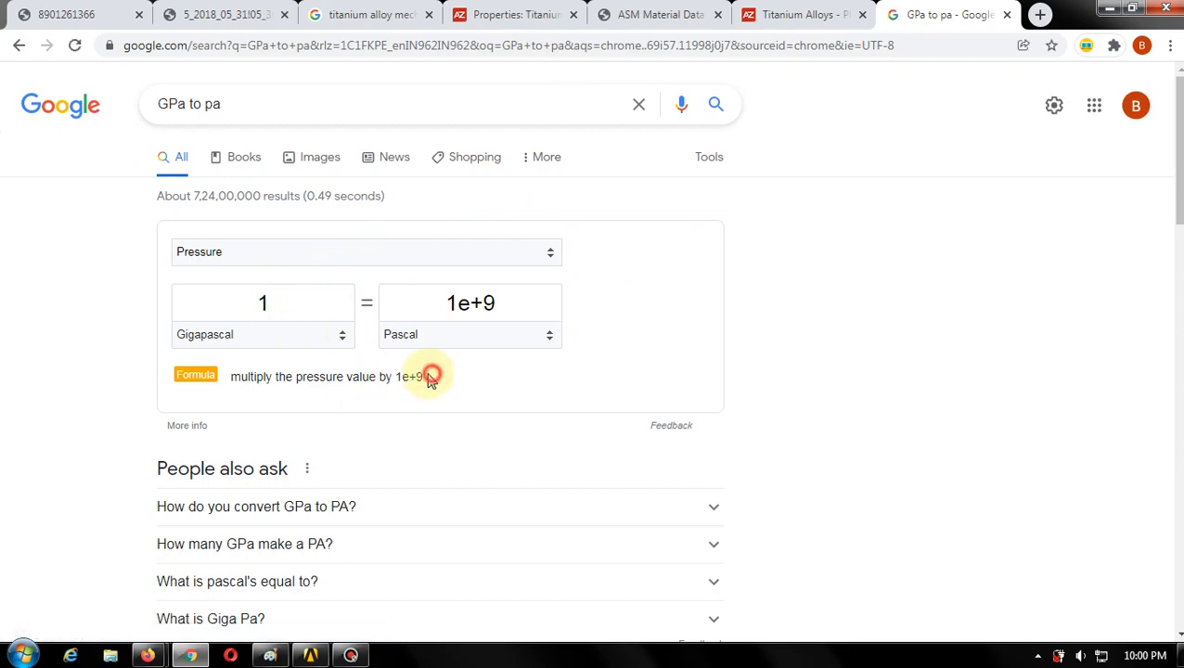
left_click_drag(432, 378, 397, 377)
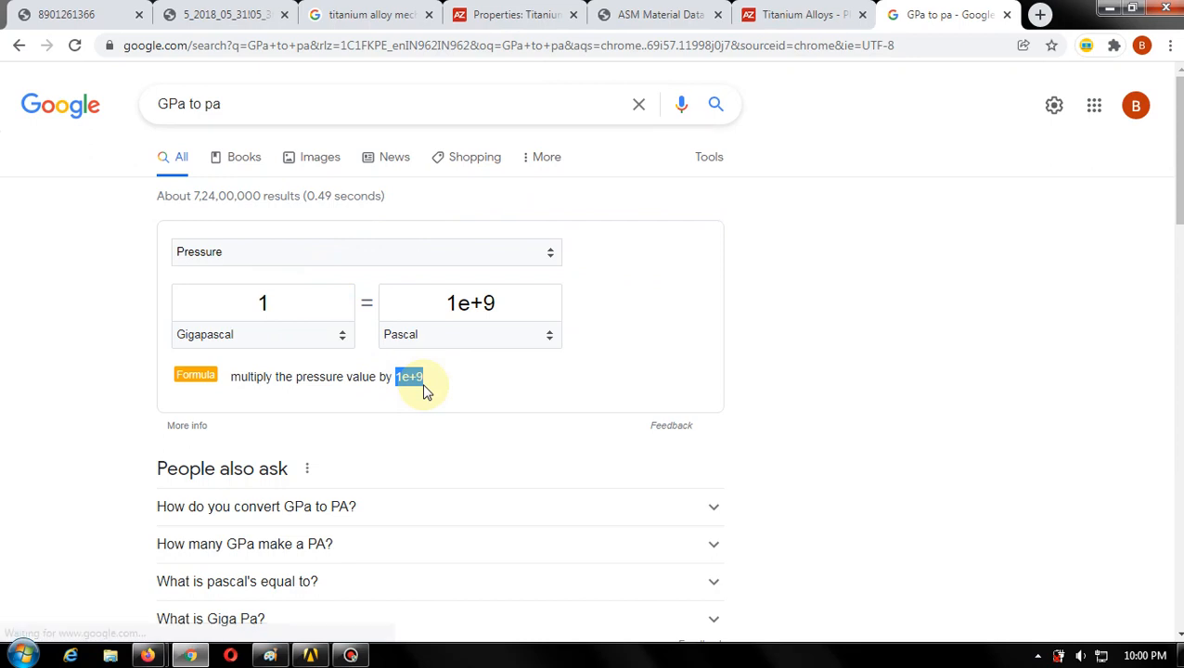
- Check the minimum Young's Modulus on the Azom page, switch to Workbench and set Ti alloy's Young's Modulus to 110e+9 Pa
left_click(506, 14)
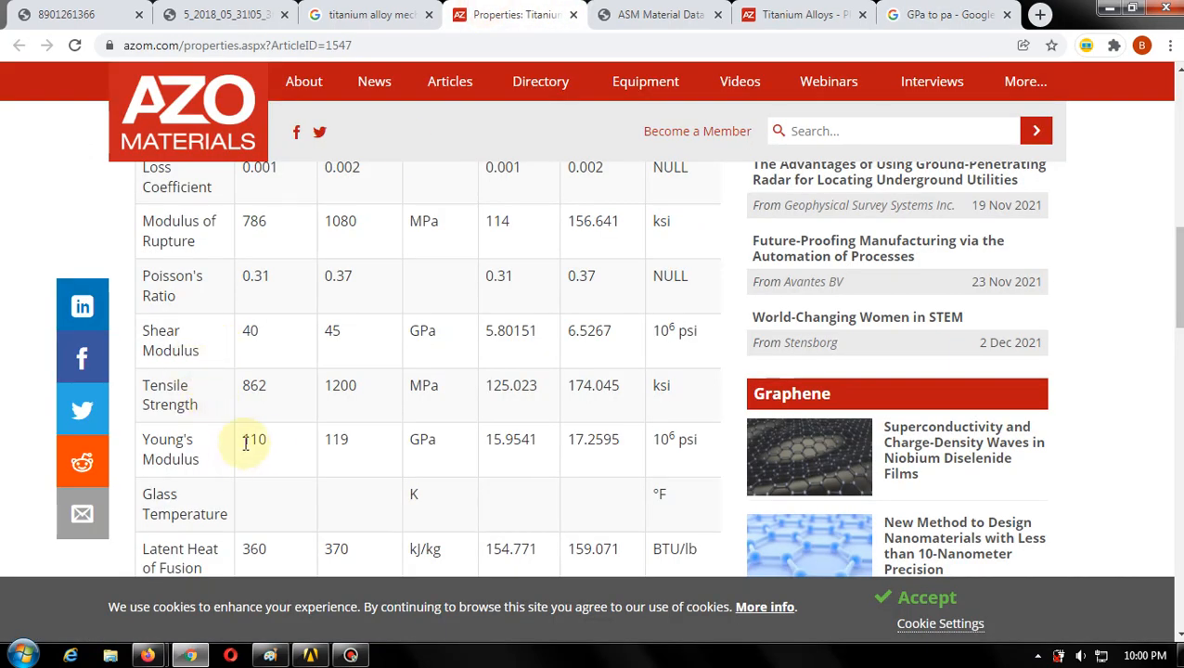
left_click(310, 656)
left_click(518, 543)
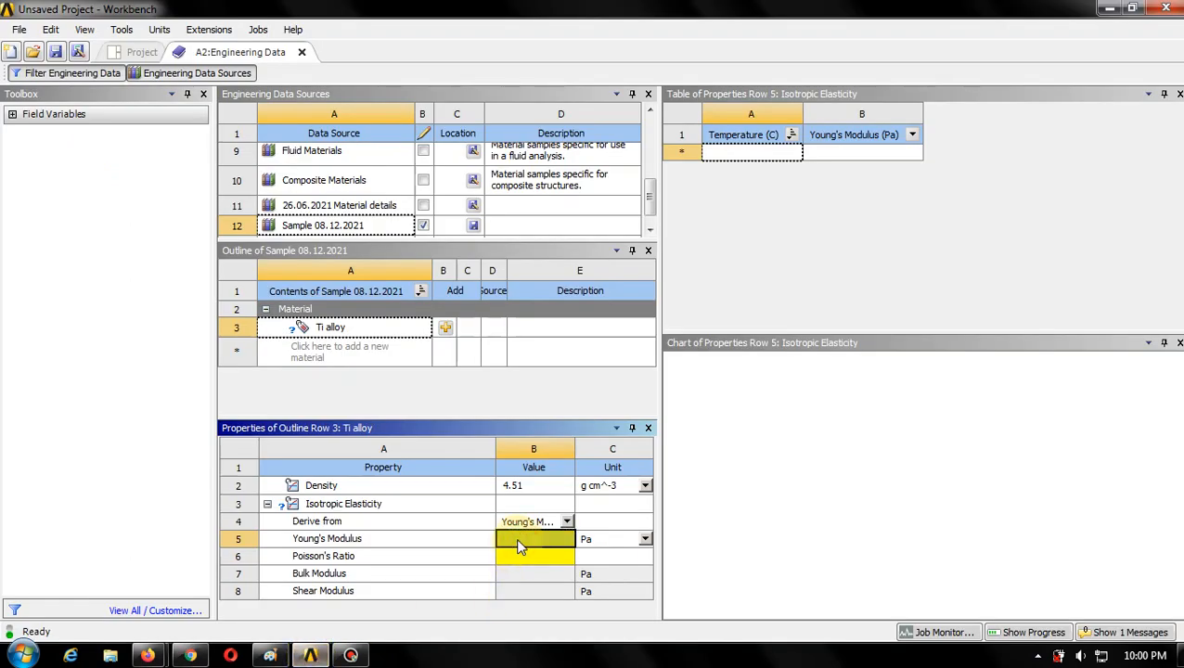
type("110e+9")
- Switch to Chrome and recheck the conversion factor from gigapascal to pascal
left_click(189, 656)
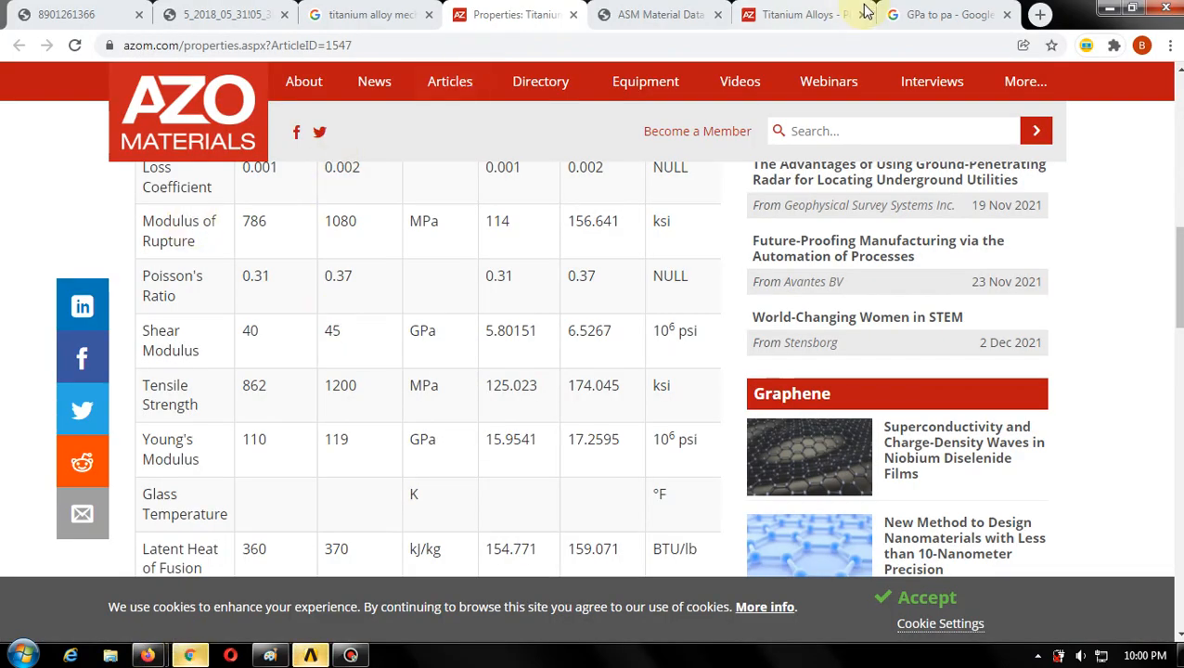
left_click(938, 14)
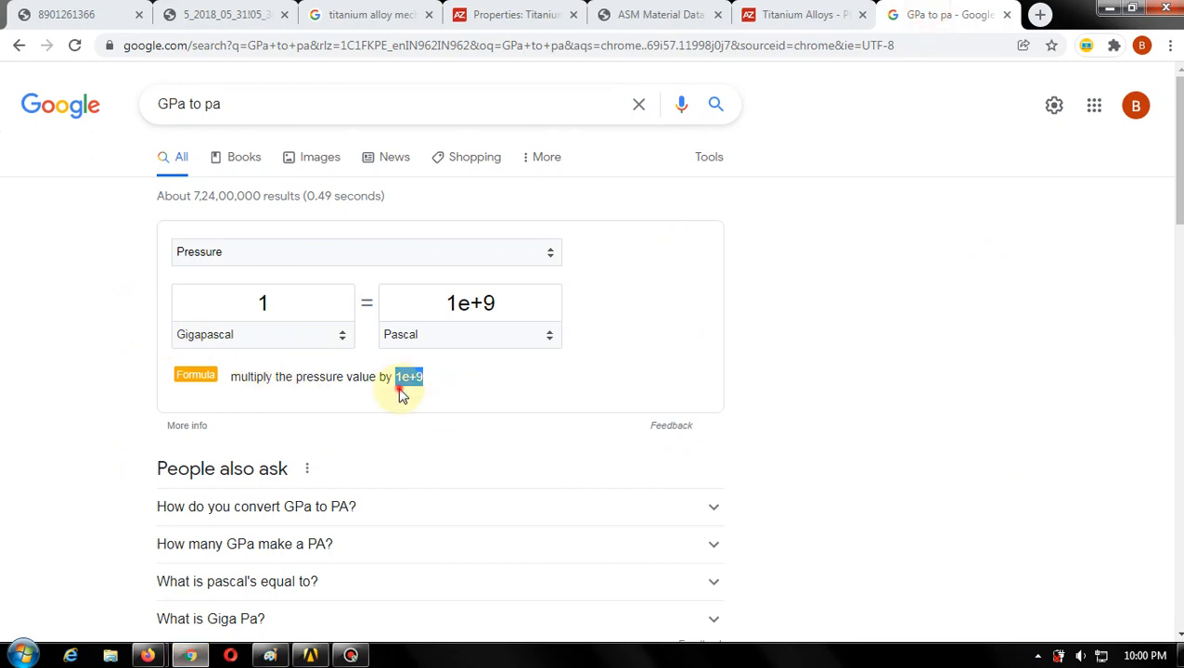
mouse_move(399, 389)
left_mouse_down()
mouse_move(422, 384)
mouse_move(405, 386)
left_mouse_up()
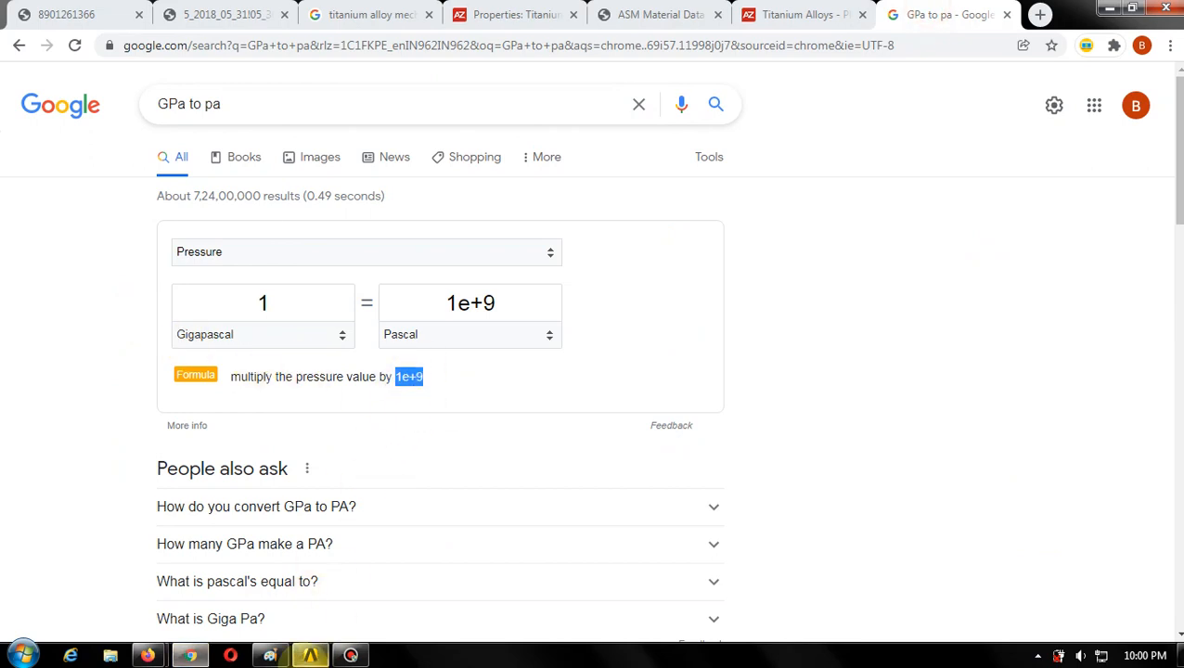
- Switch back to Workbench and re-enter 110e+9 Pa as the Young's Modulus of Ti alloy
left_click(311, 655)
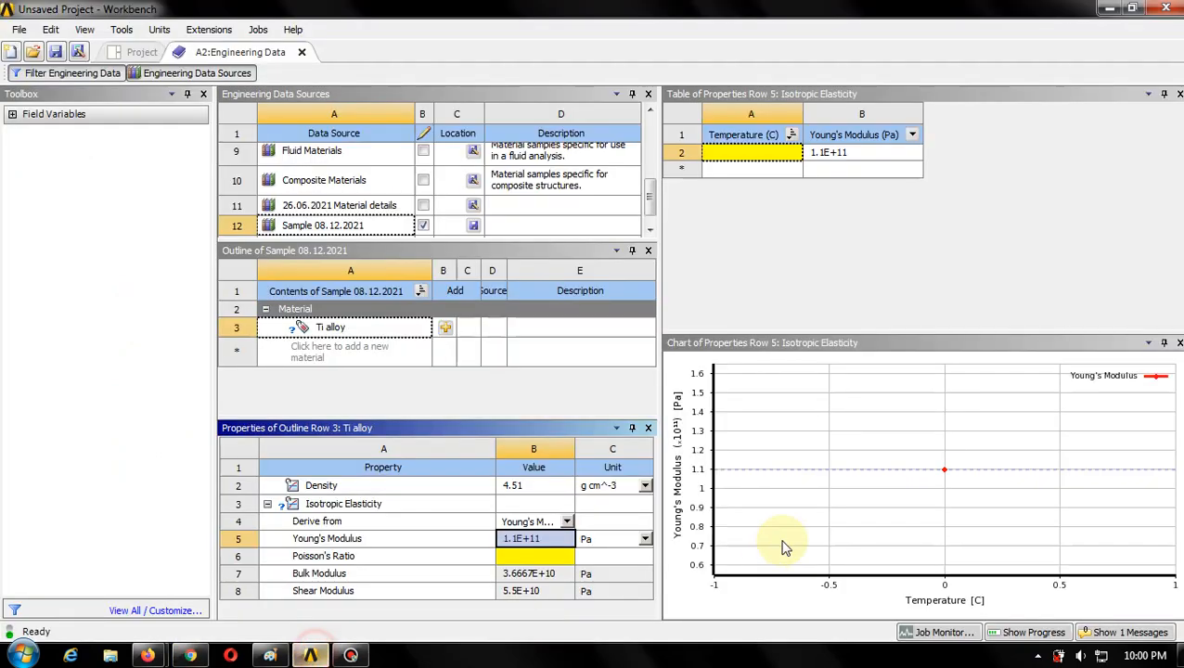
left_click(532, 543)
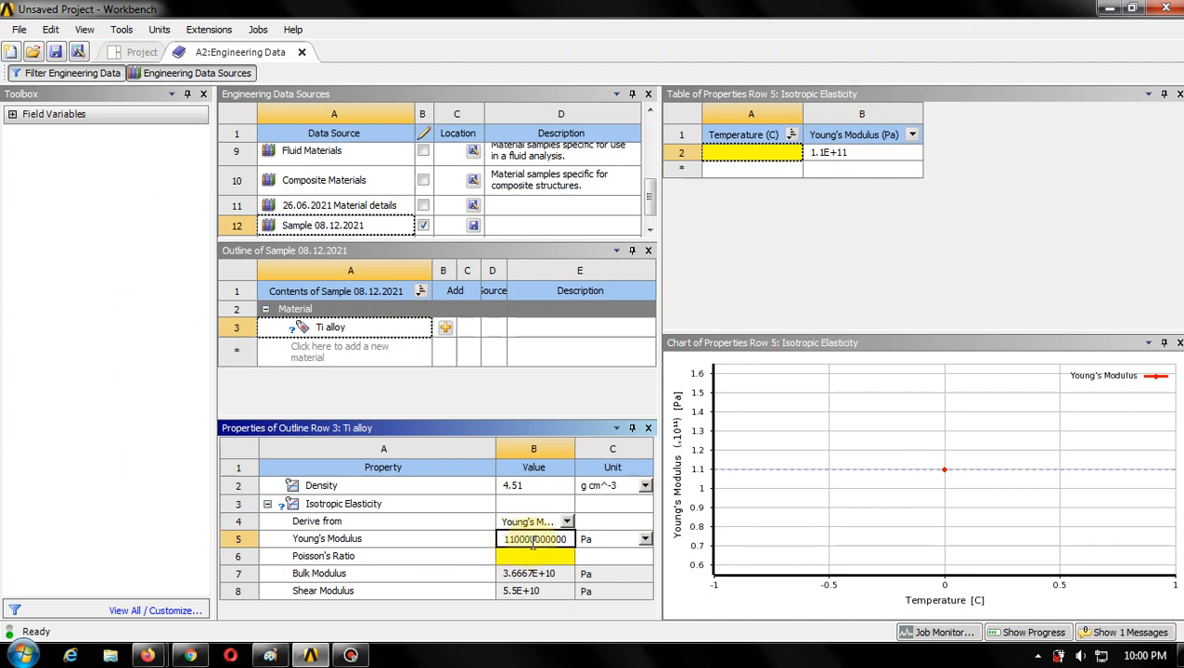
double_click(533, 545)
type("110e")
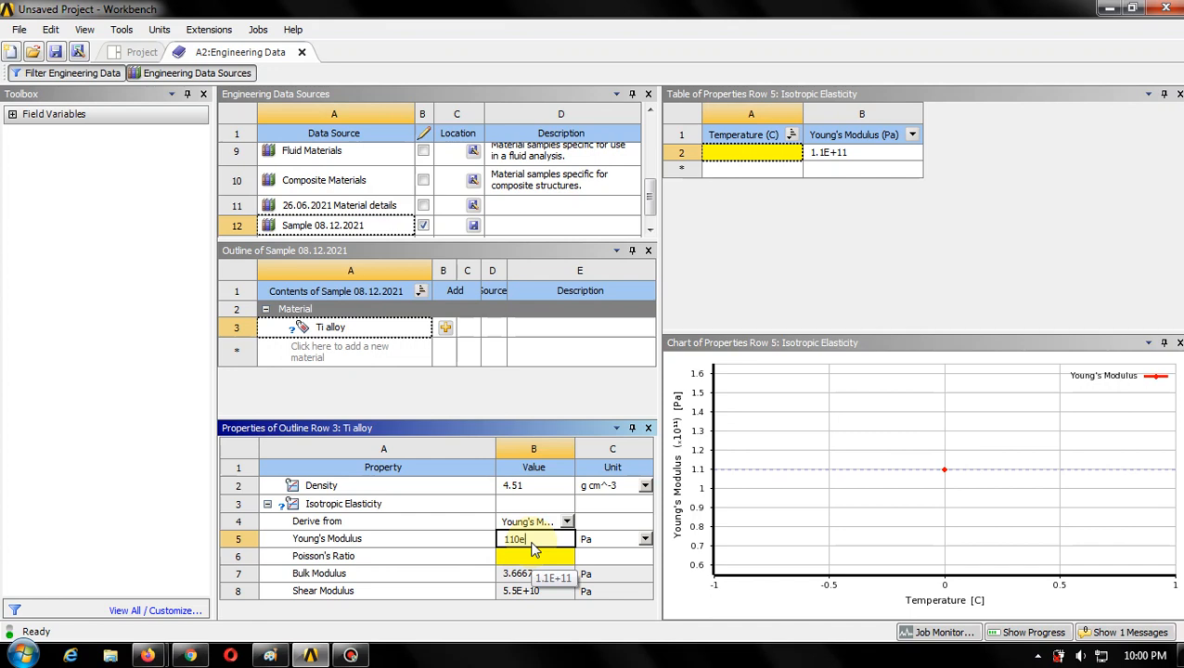
type("+9")
key("Return")
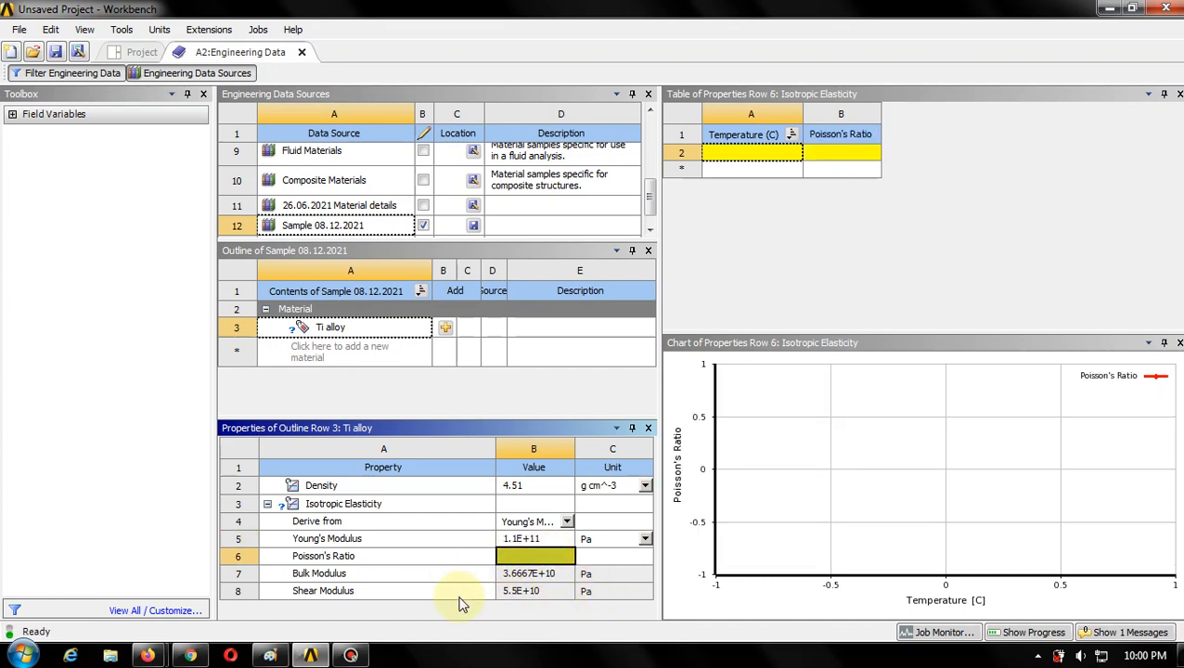
- Review Ti alloy's Young's Modulus entry and the Isotropic Elasticity table, collapsing and re-expanding the property's details
left_click(546, 540)
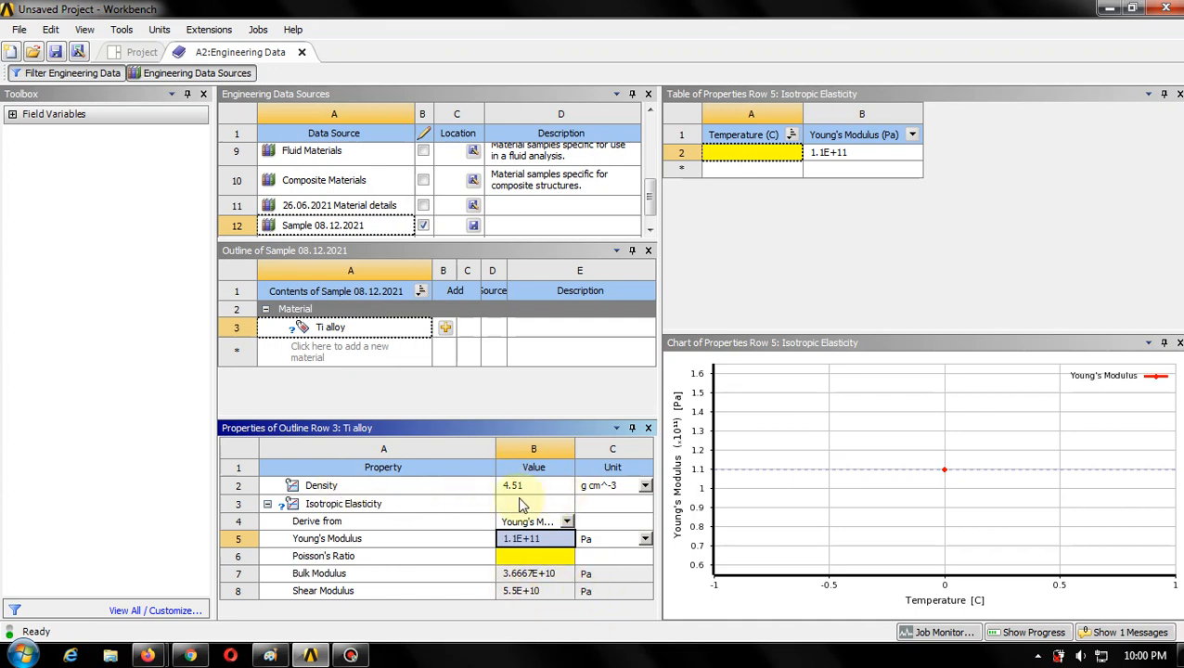
left_click(267, 504)
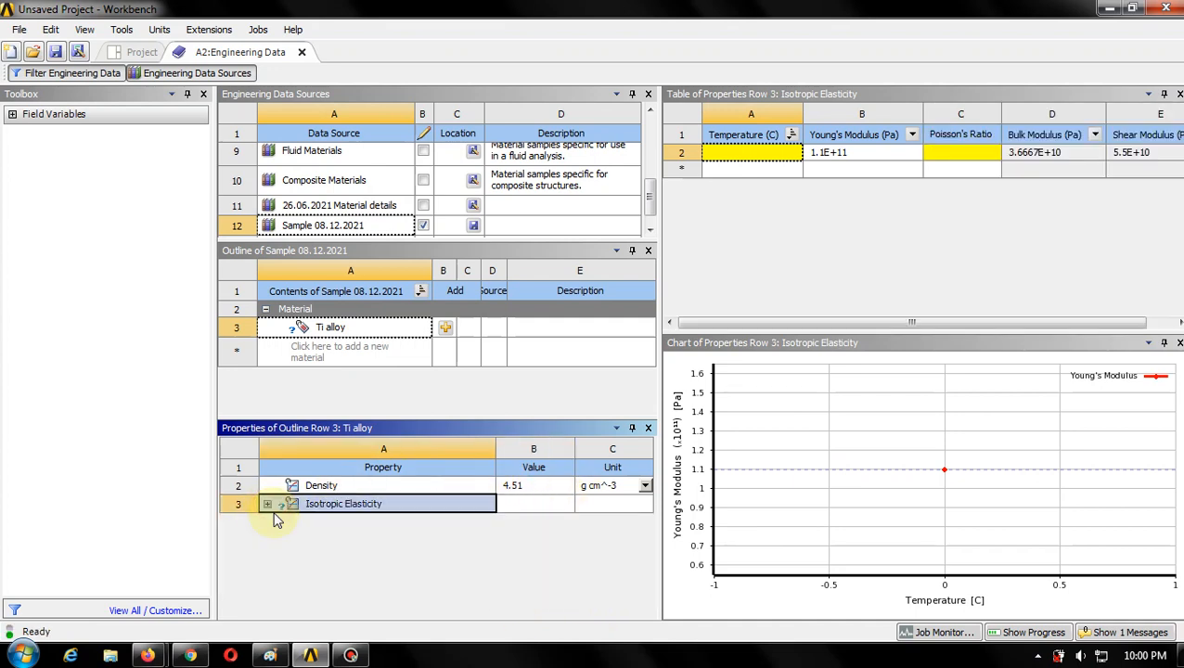
left_click(267, 504)
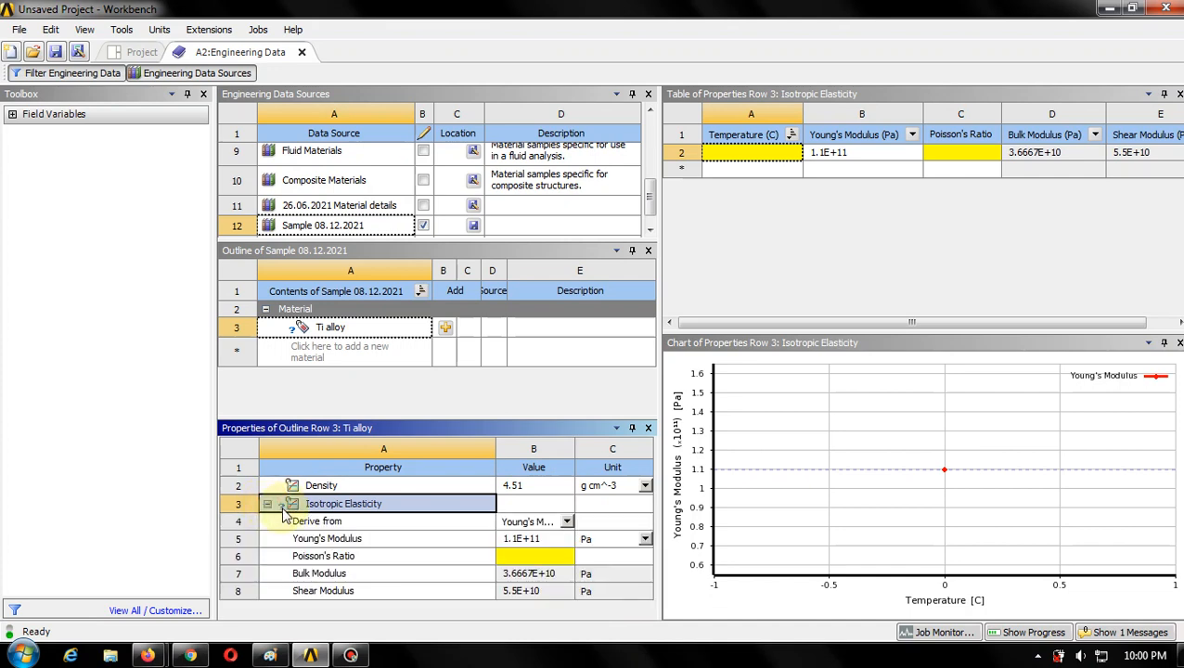
- Switch to Chrome and look up the minimum Poisson's Ratio of the titanium alloy on the Azom properties page
left_click(525, 558)
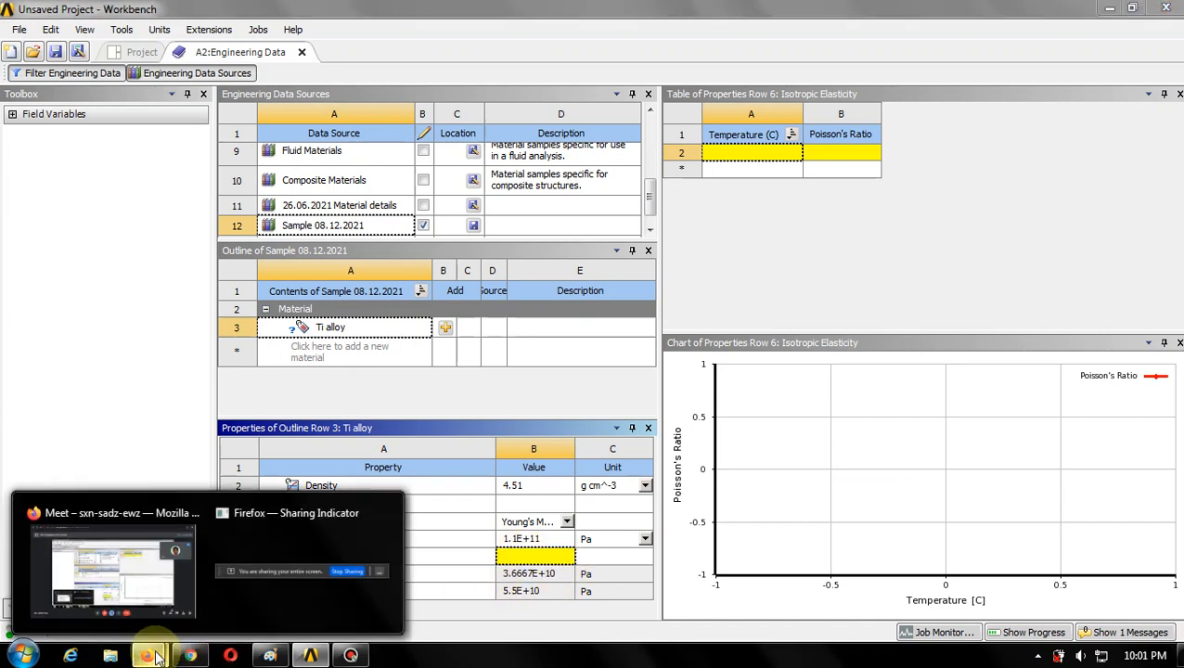
left_click(190, 656)
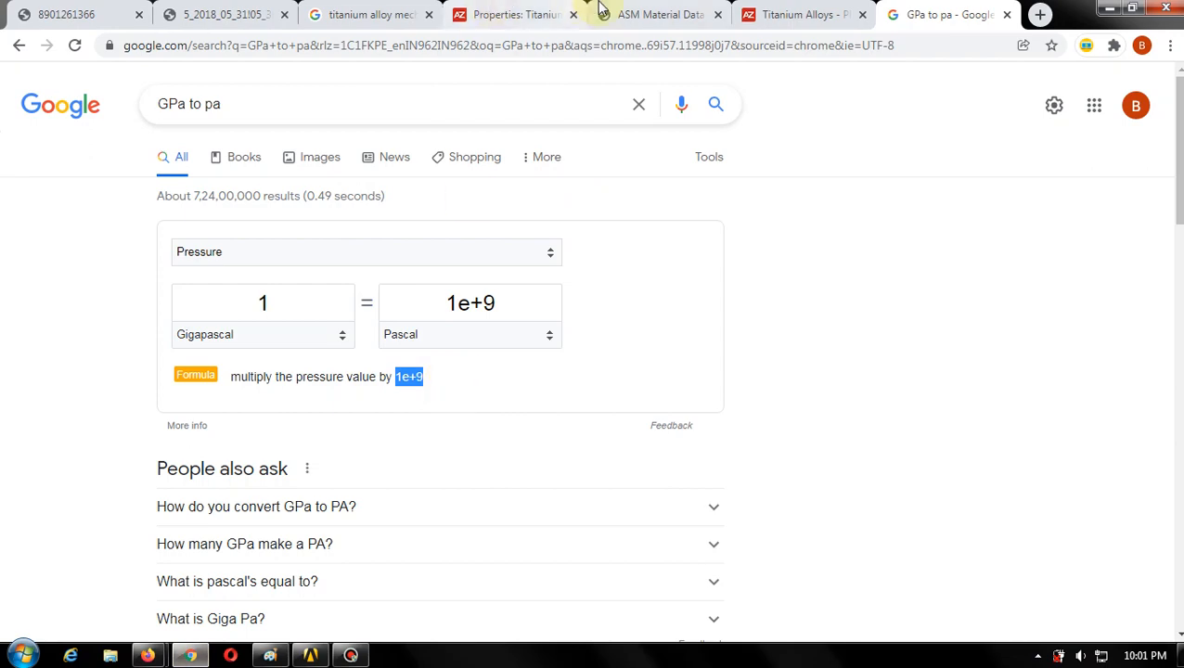
left_click(519, 14)
scroll(320, 427, "up", 2)
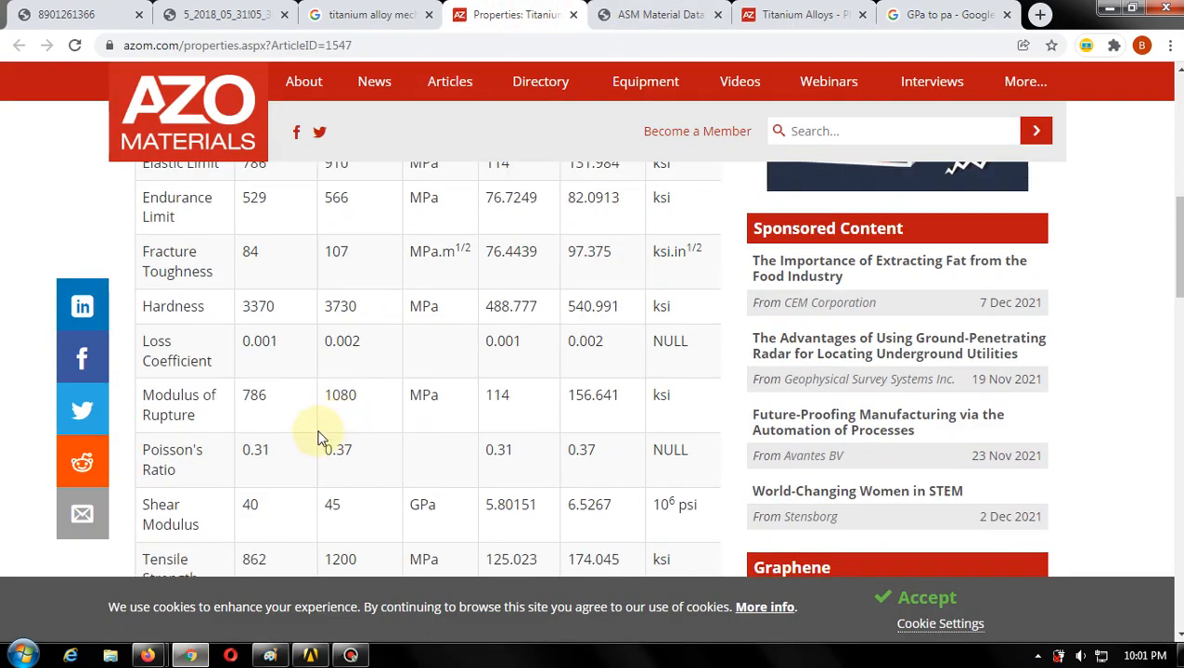
scroll(312, 441, "down", 1)
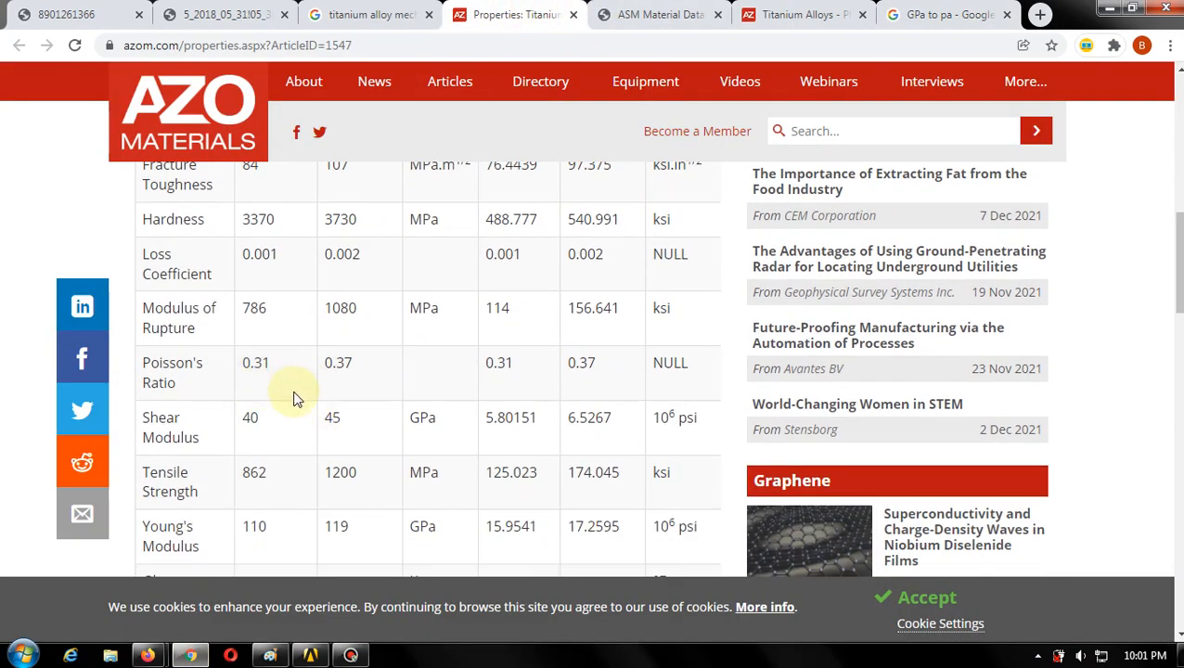
scroll(293, 397, "up", 9)
scroll(285, 477, "down", 2)
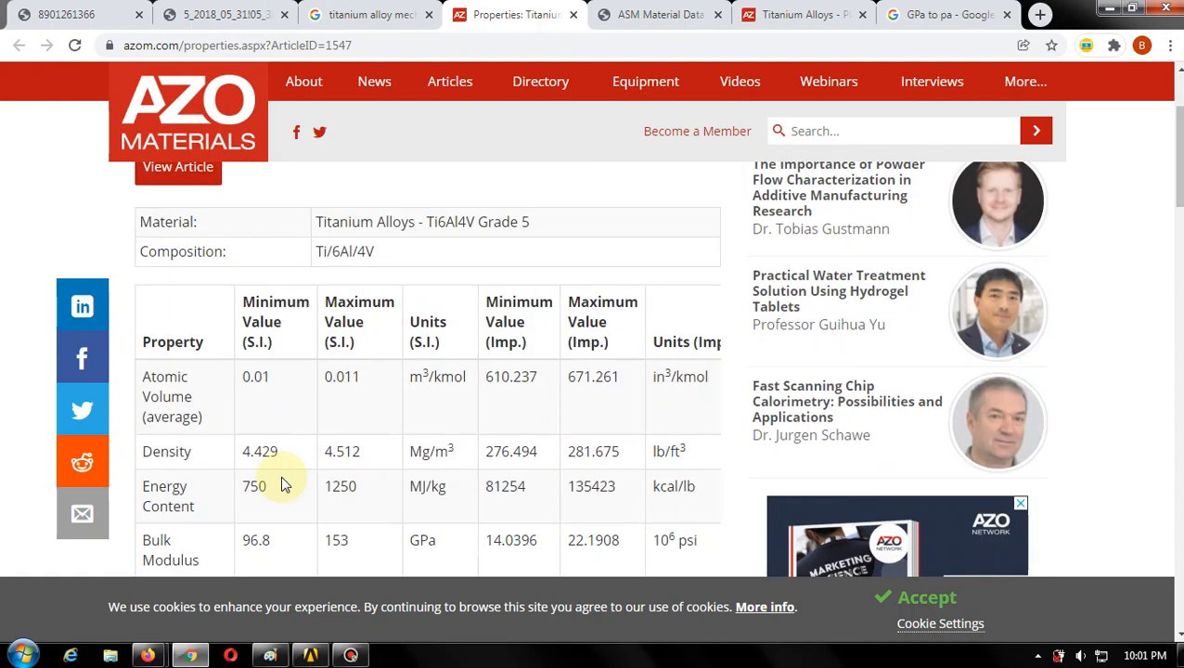
scroll(278, 436, "down", 8)
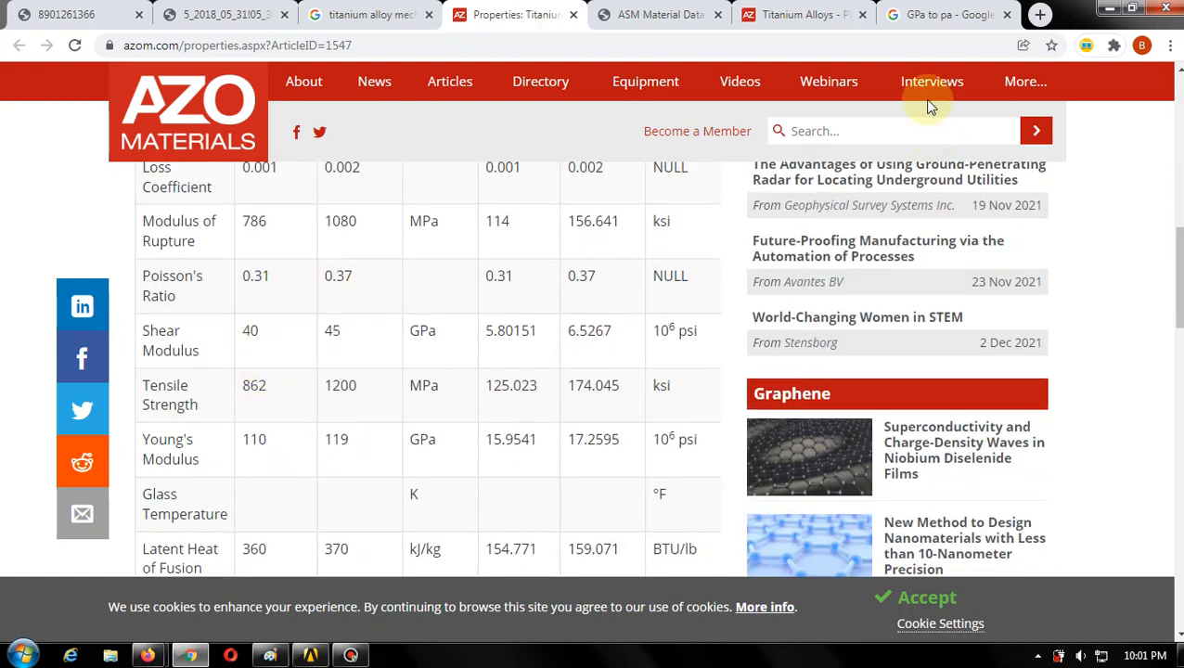
- Switch back to Workbench and set Ti alloy's Poisson's Ratio to 0.31
left_click(310, 655)
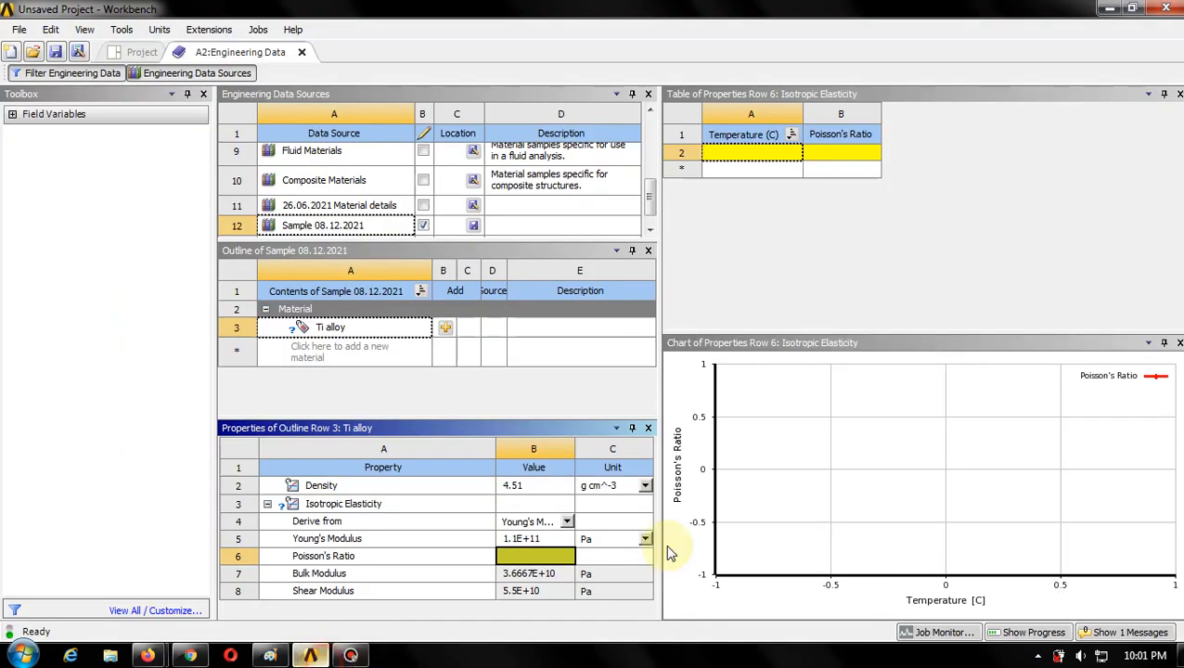
left_click(508, 556)
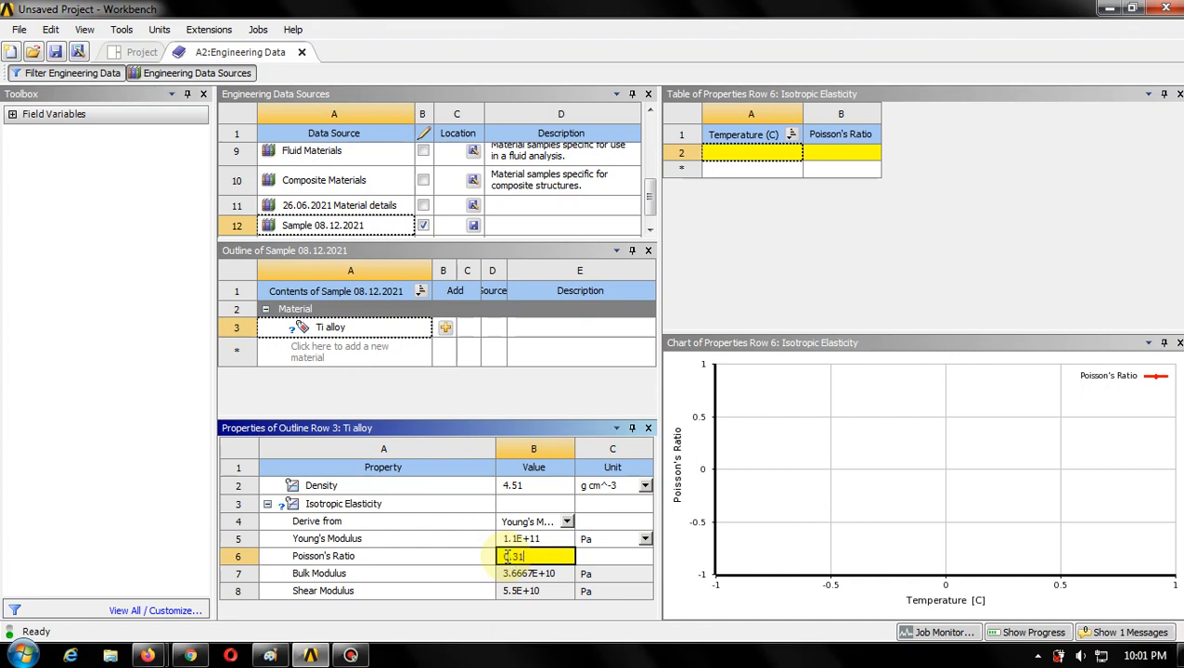
left_click(608, 554)
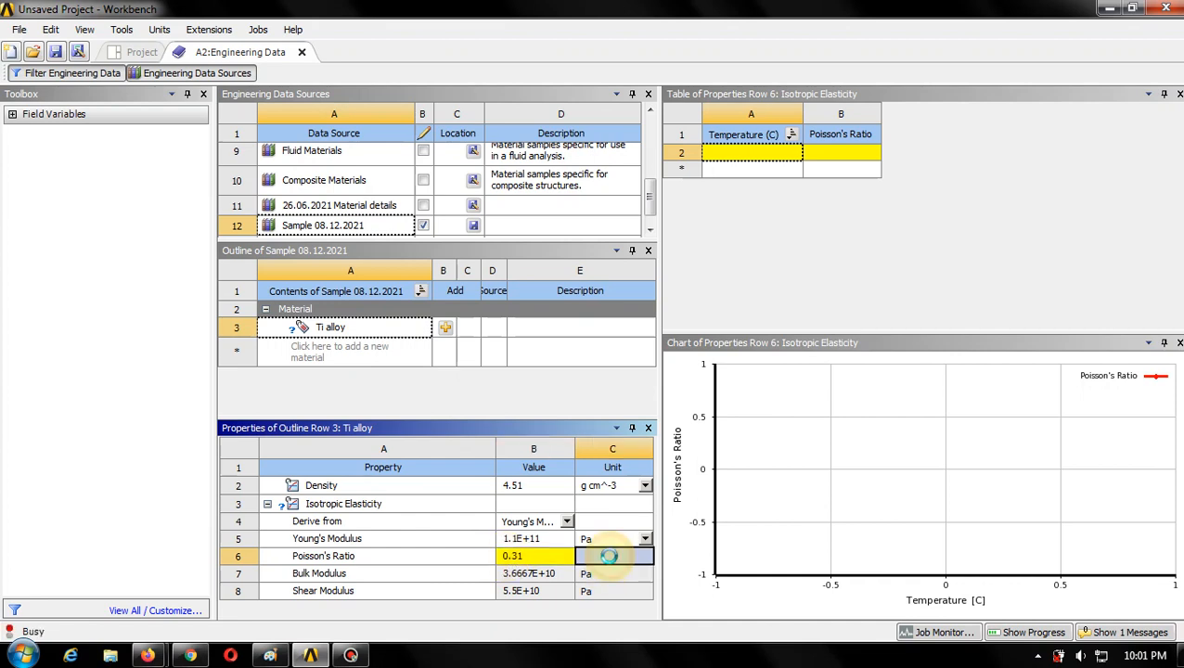
left_click(191, 655)
left_click(191, 655)
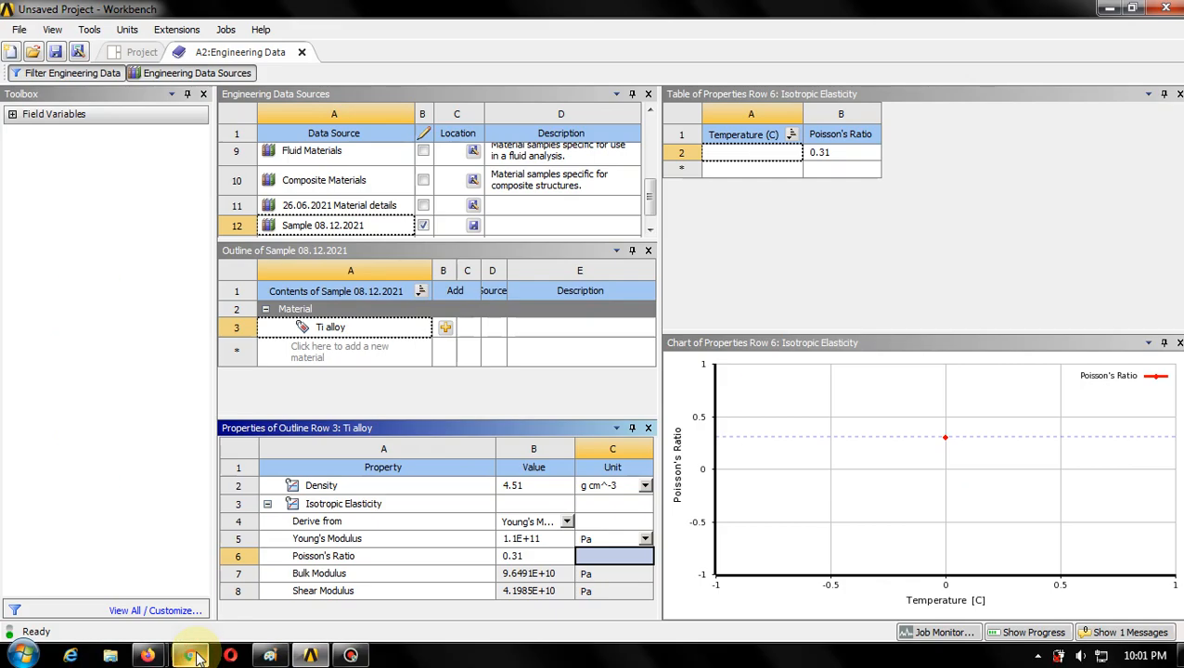
left_click(191, 655)
left_click(191, 655)
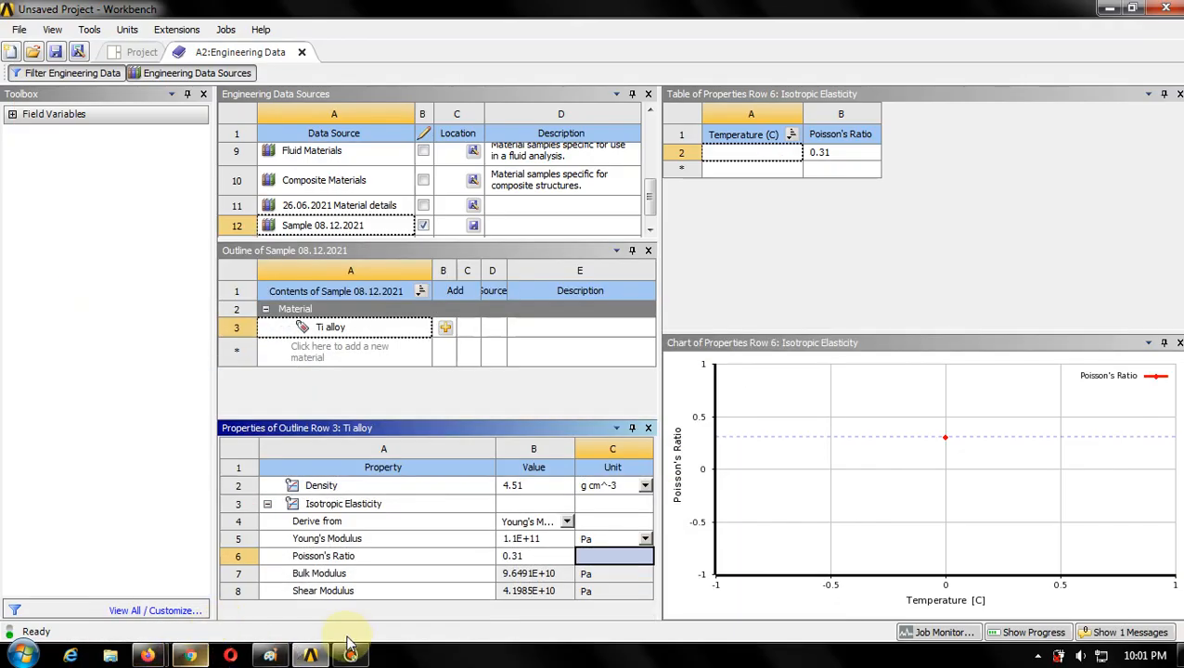
- Clear Ti alloy's Poisson's Ratio and re-enter it as 0.31
left_click(530, 559)
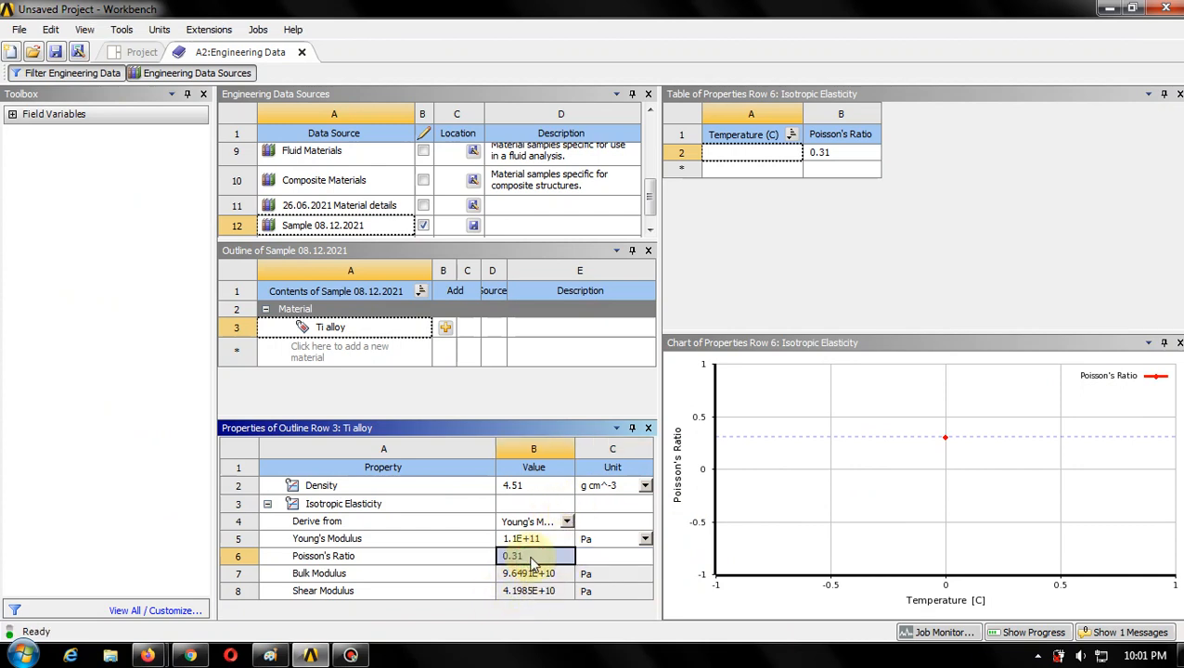
key("Return")
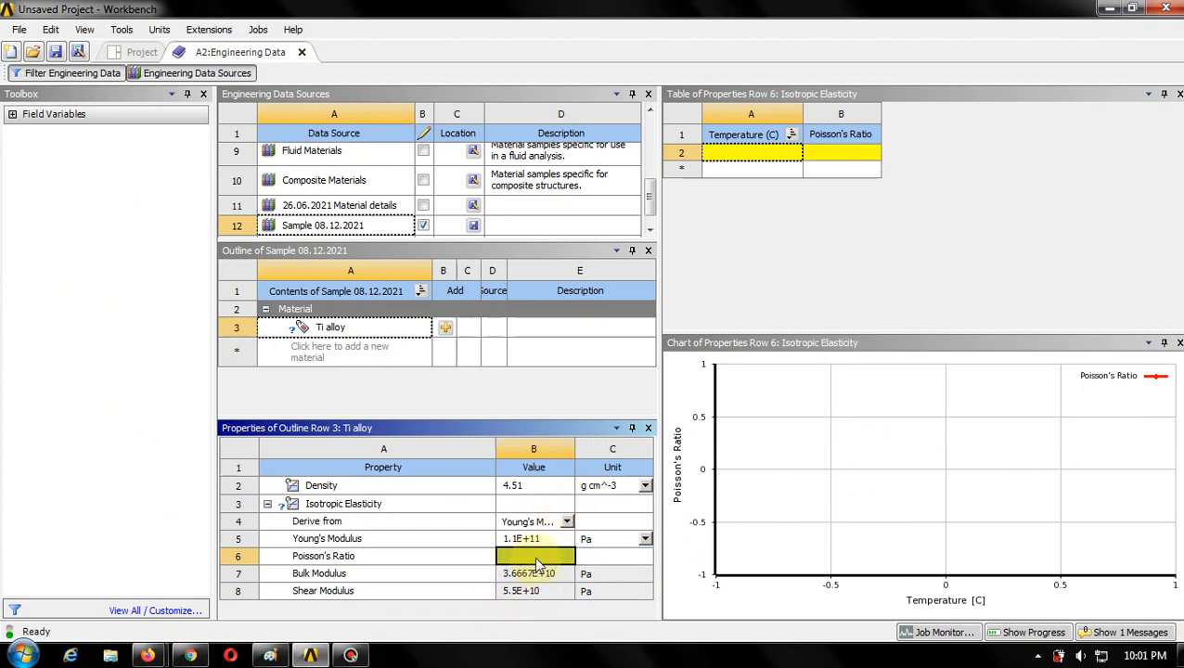
type("0.31")
left_click(419, 401)
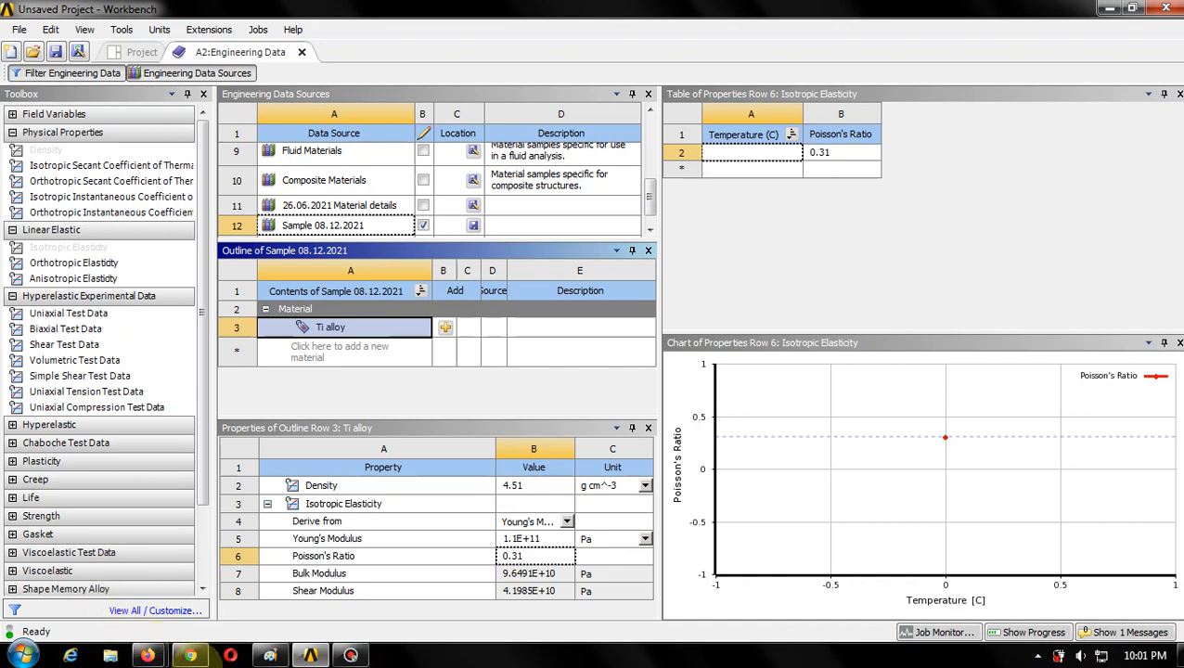
- Switch to the Google Meet call in Firefox, mute and unmute the microphone, and return to Workbench
mouse_move(146, 655)
left_click(130, 577)
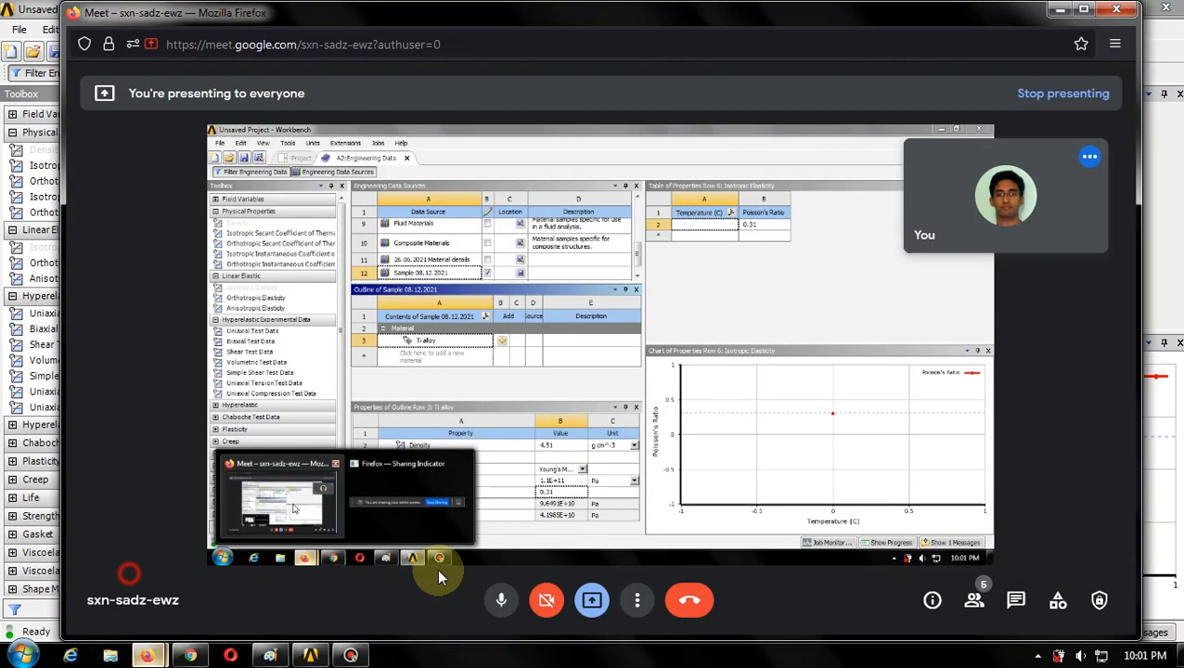
left_click(500, 601)
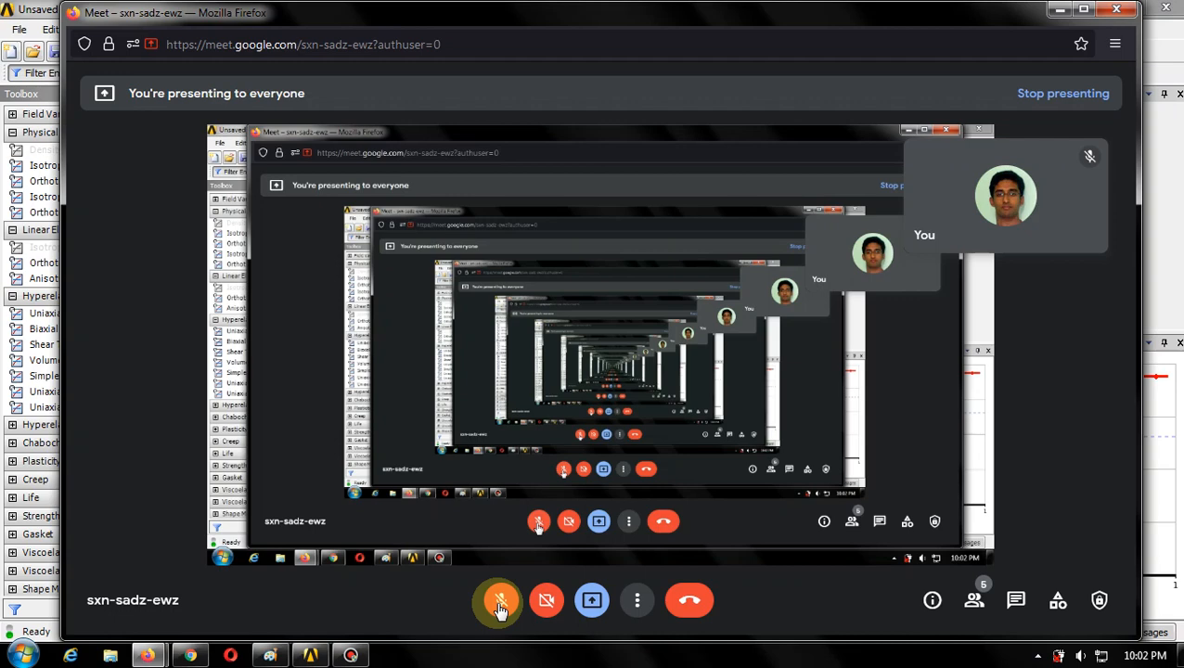
left_click(501, 601)
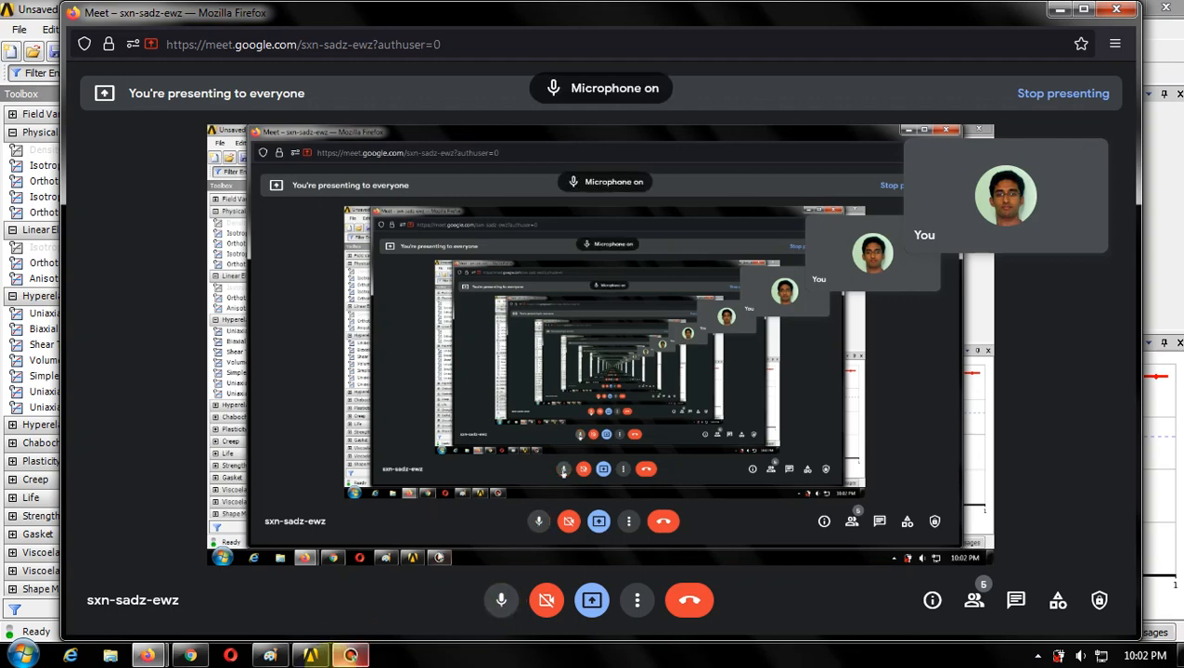
left_click(310, 655)
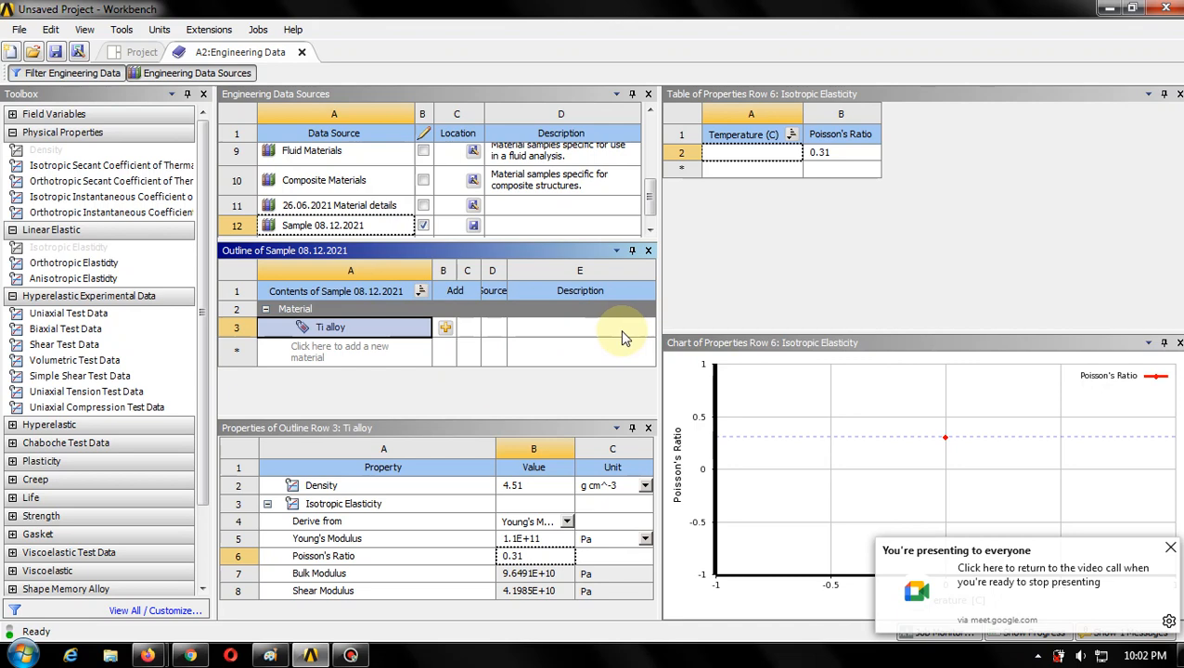
- Try to add Ti alloy to the project, end edit mode of the Sample 08.12.2021 library and save its modifications
left_click(445, 331)
left_click(699, 368)
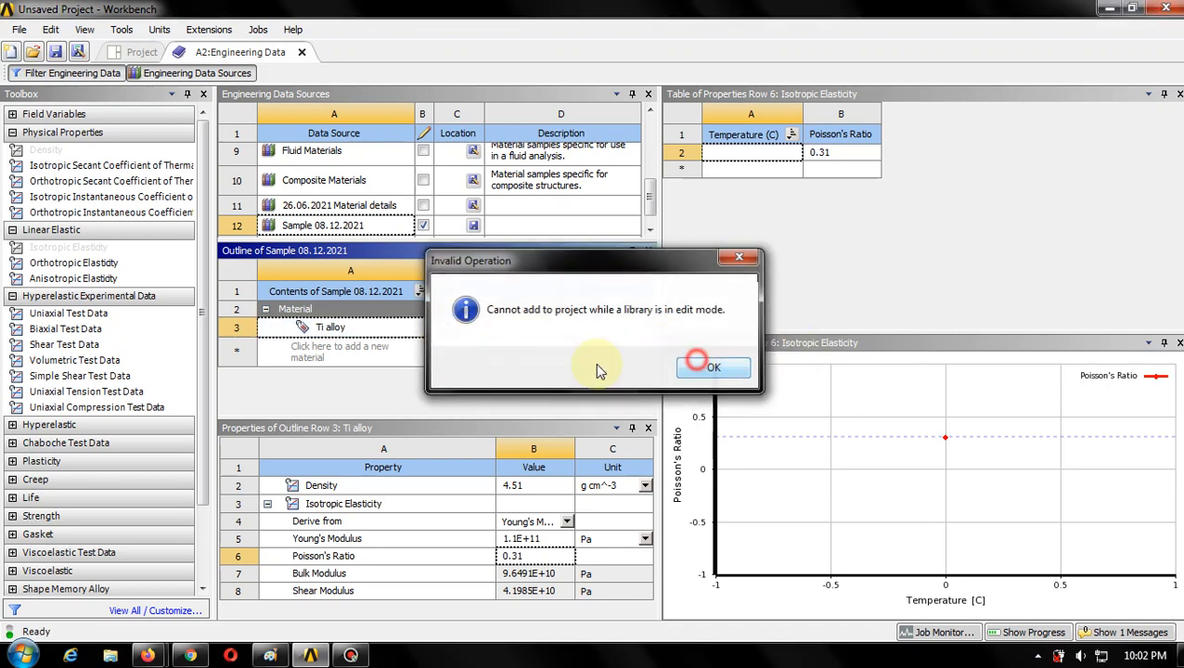
left_click(422, 225)
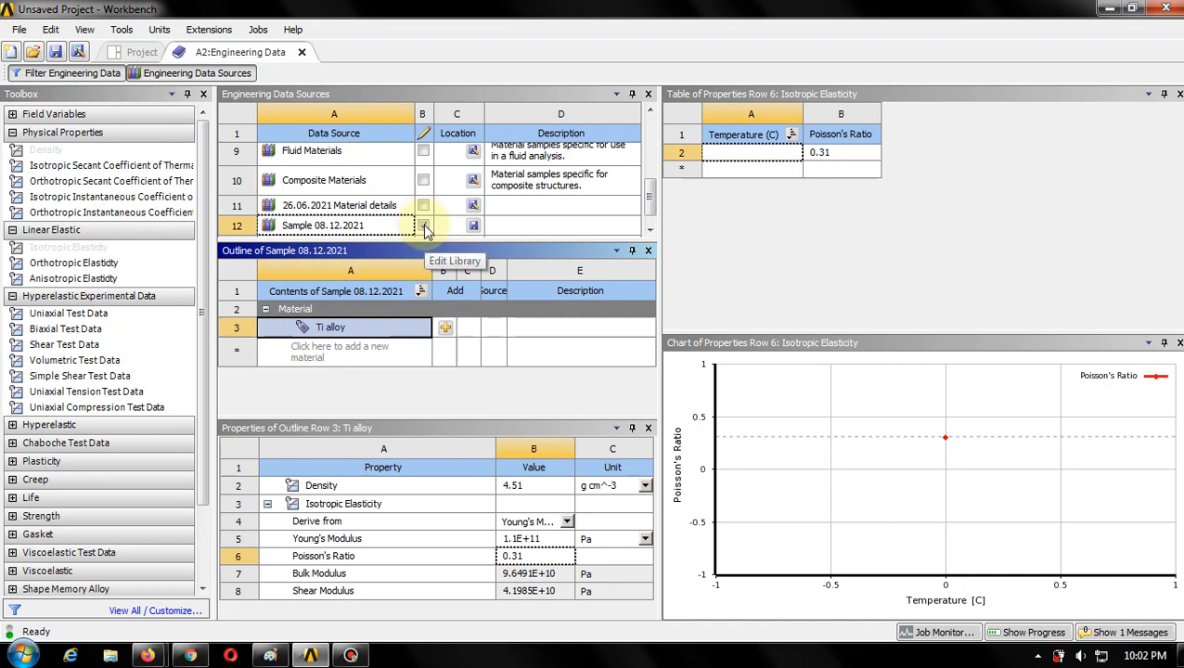
left_click(423, 228)
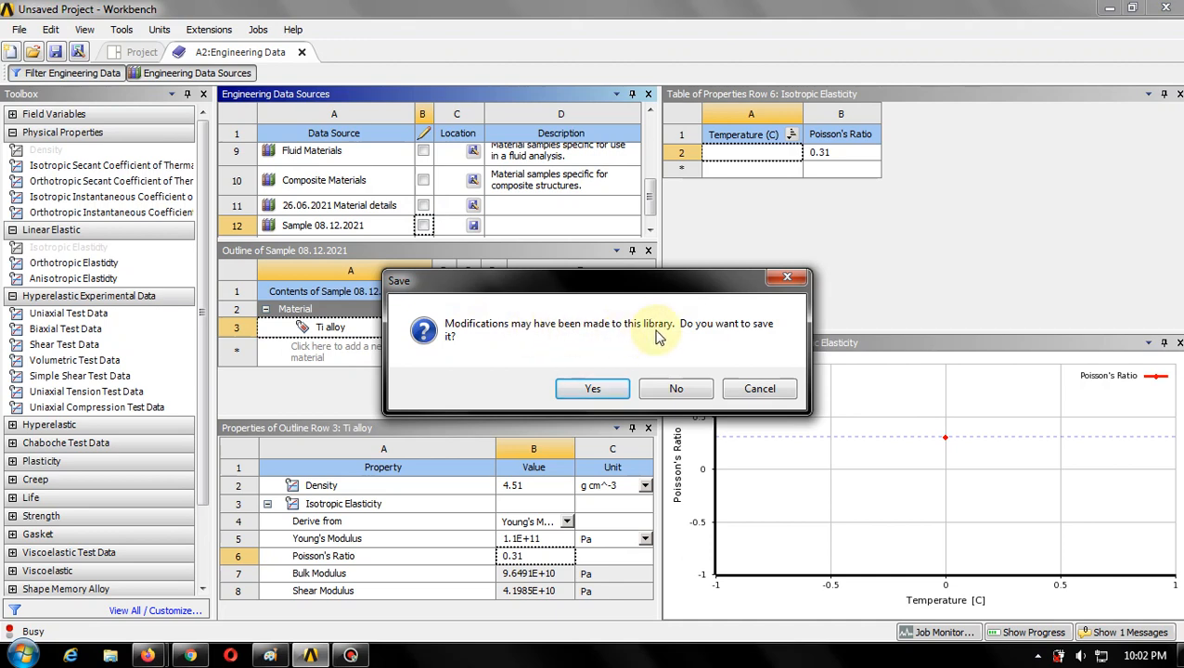
left_click(611, 390)
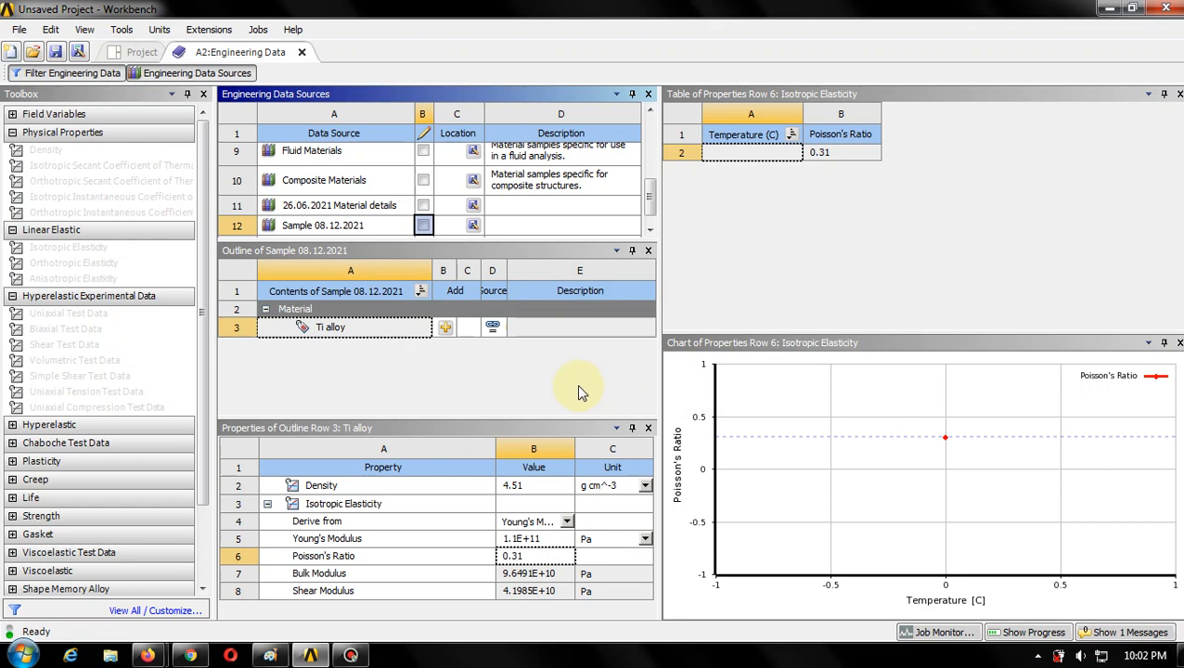
- Add Ti alloy from the Sample 08.12.2021 library to the project's engineering data and check the Engineering Data cell in the Project Schematic
left_click(457, 329)
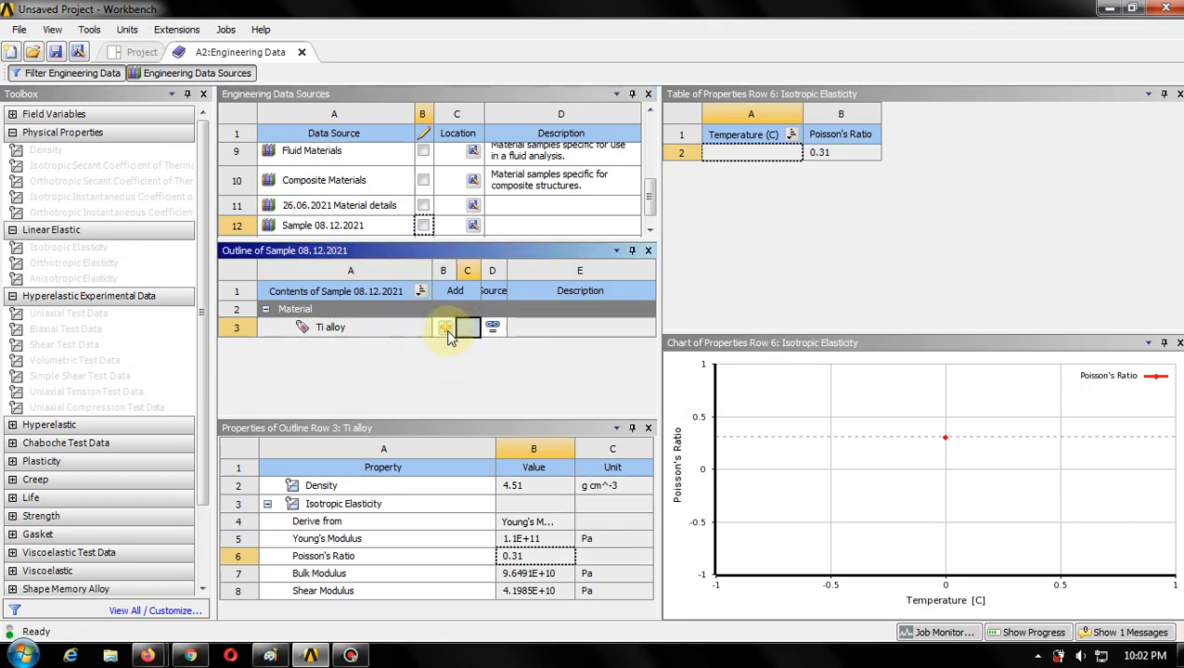
left_click(446, 330)
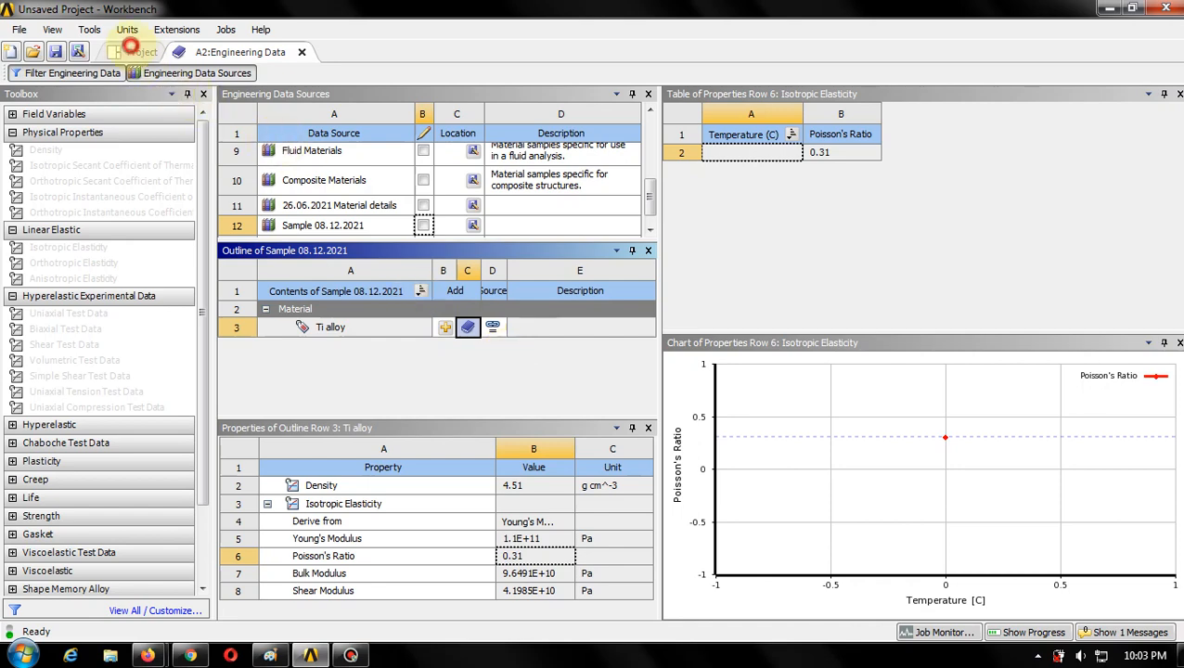
left_click(135, 52)
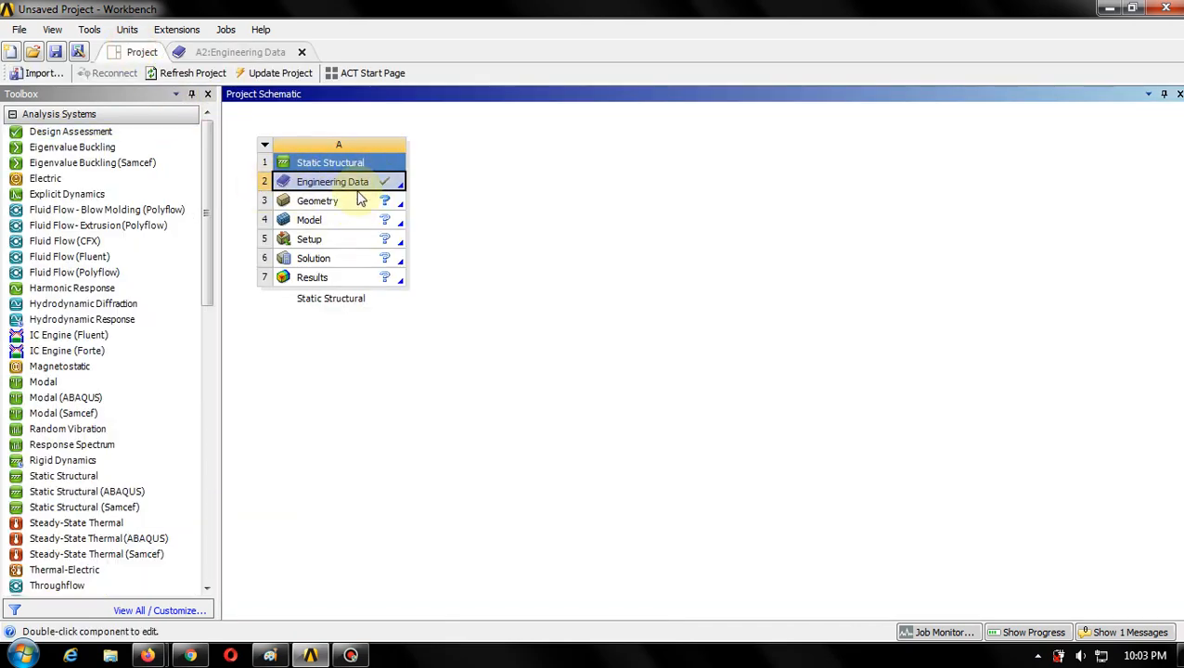
left_click(236, 54)
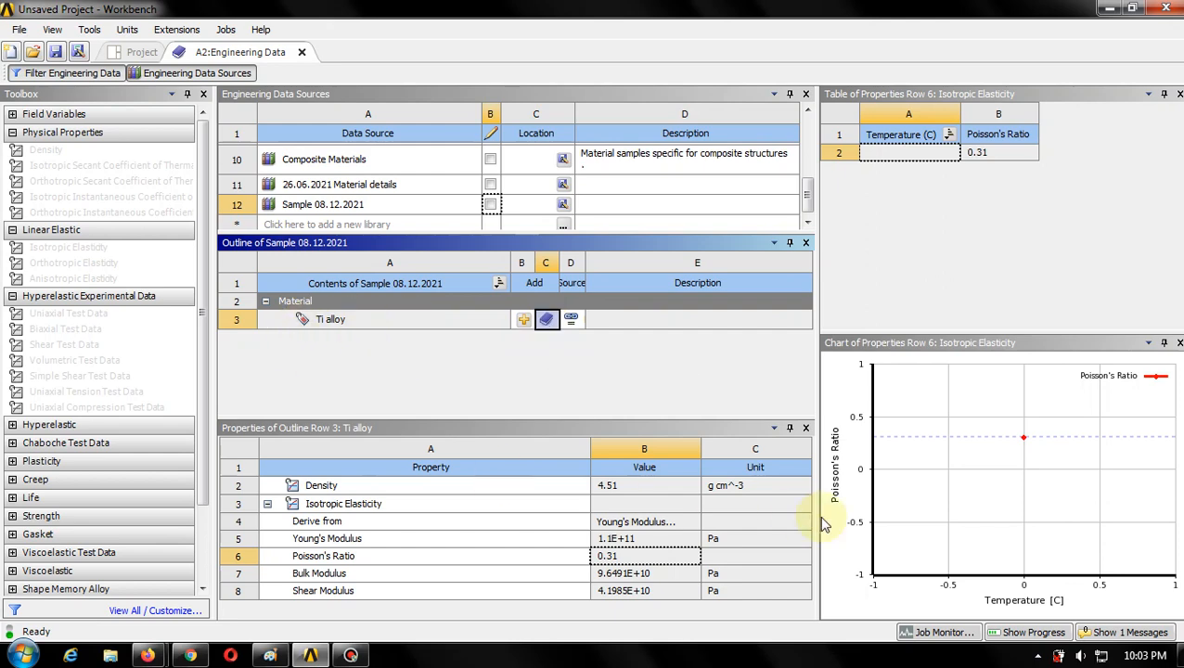
left_click(144, 53)
left_click(354, 192)
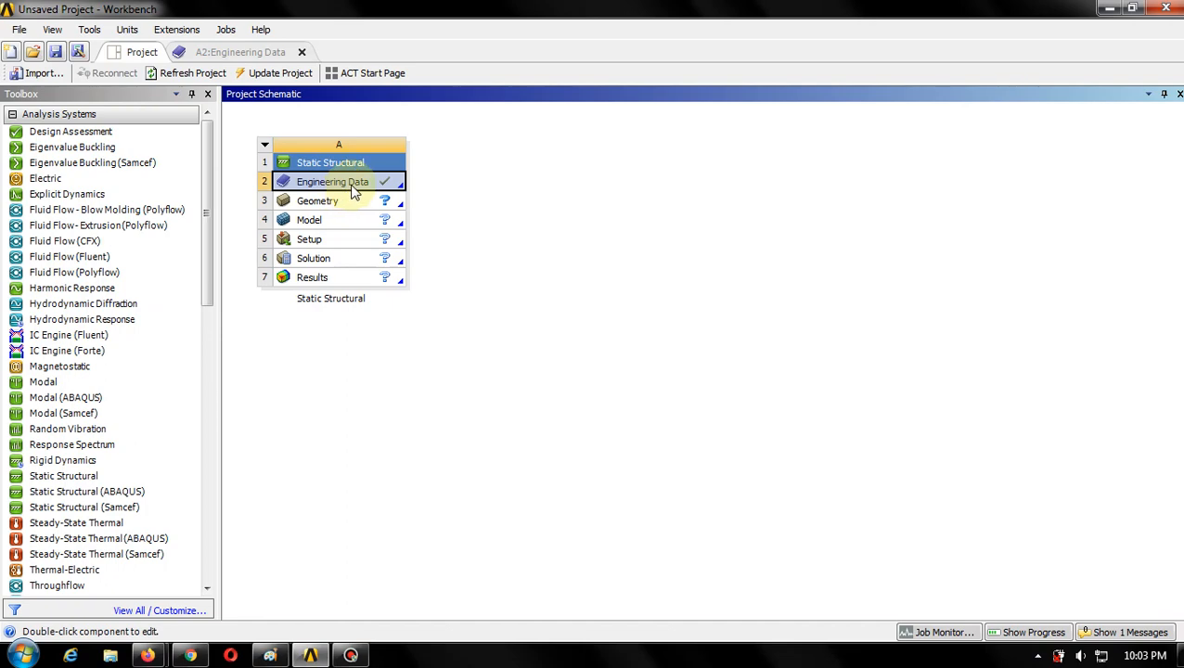
left_click(247, 52)
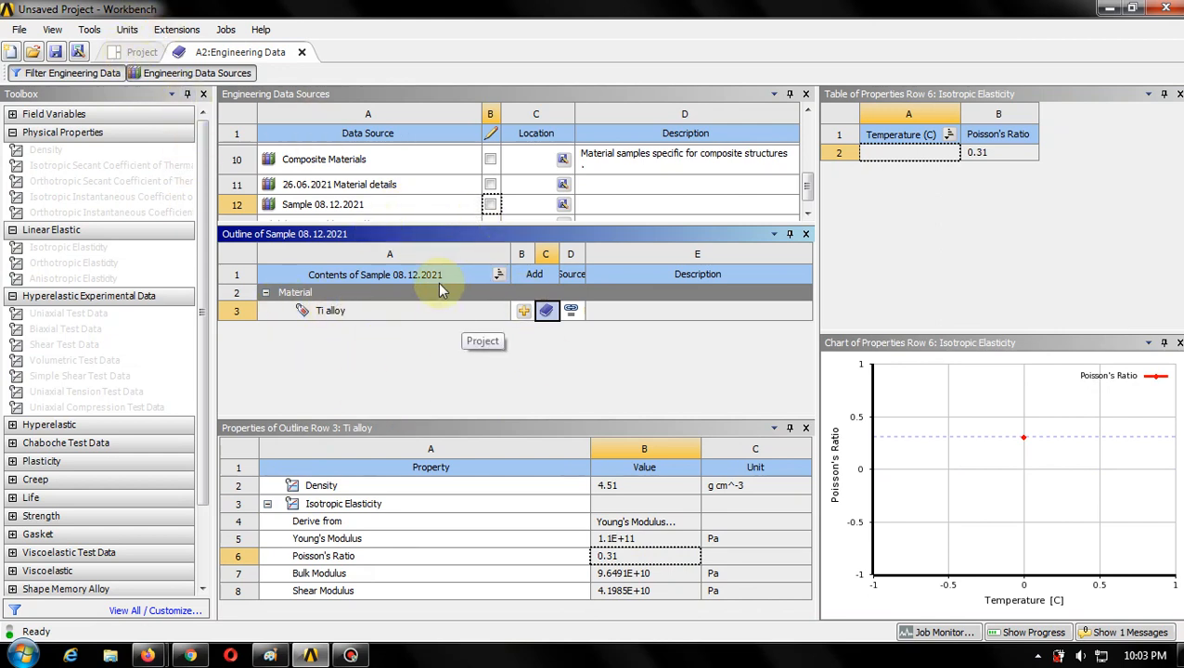
left_click(524, 312)
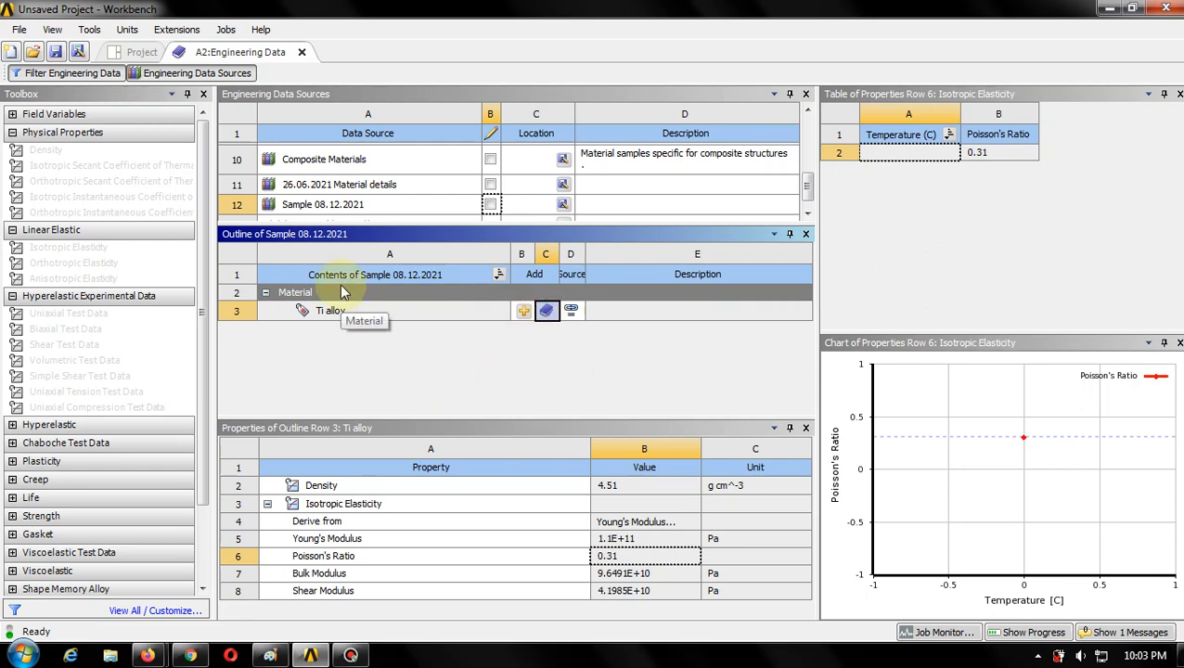
- Switch edit mode of the Sample 08.12.2021 library on and off to compare which toolbox properties are available for Ti alloy
left_click_drag(805, 186, 802, 203)
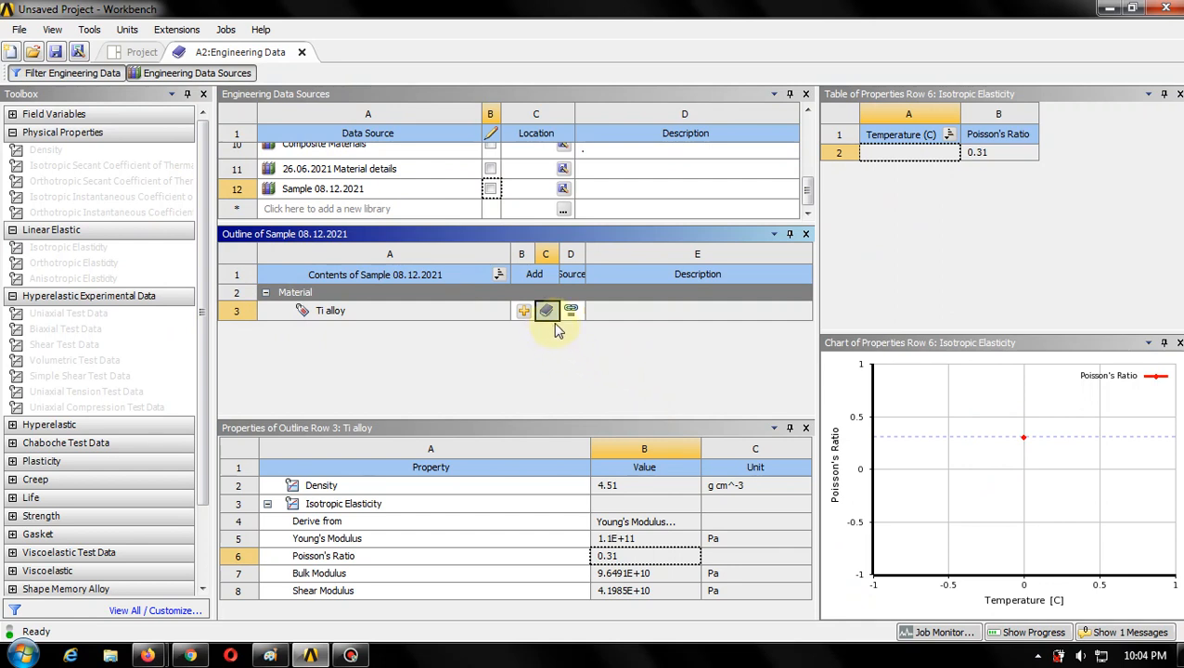
left_click(490, 189)
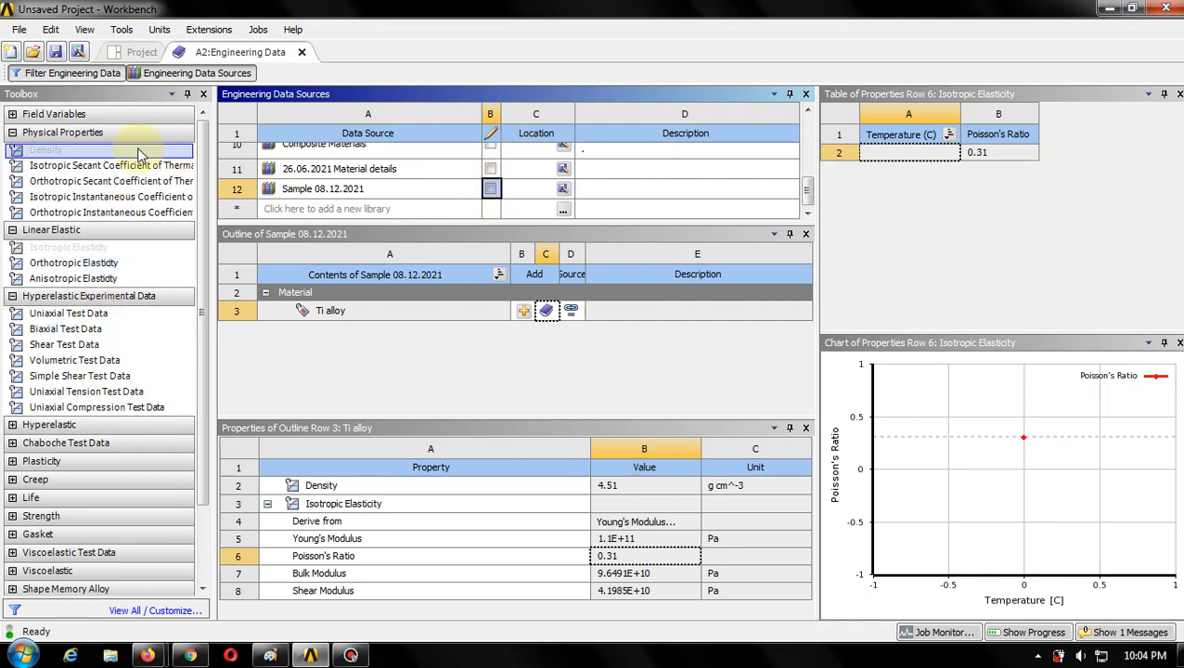
left_click(471, 374)
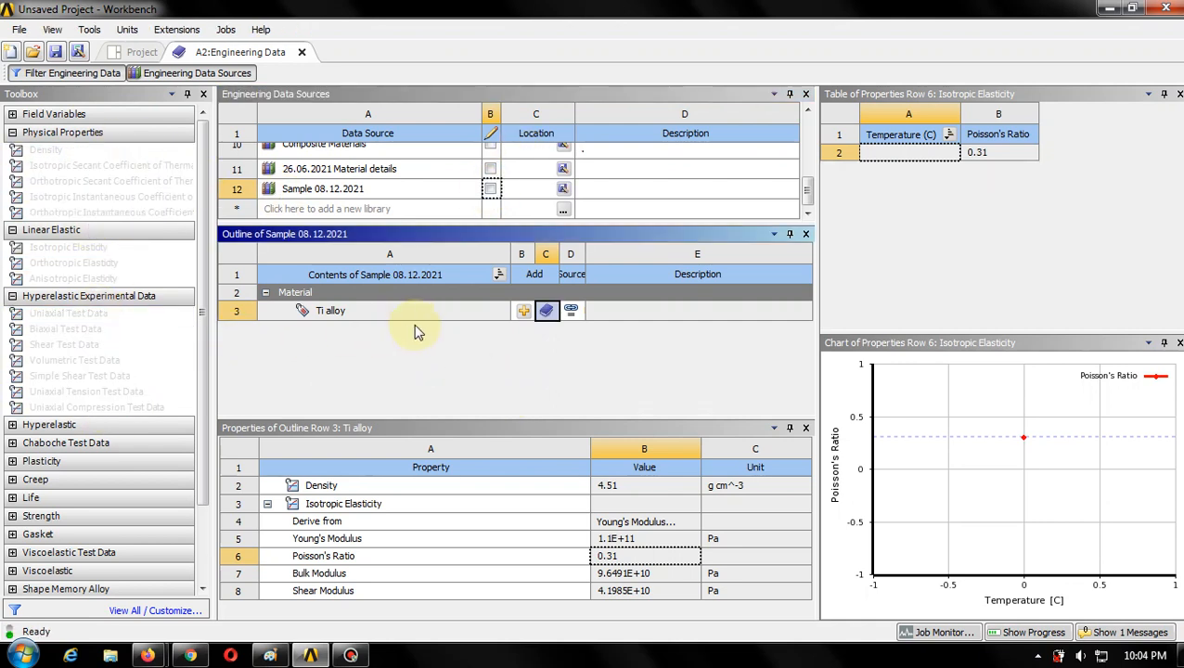
left_click(491, 191)
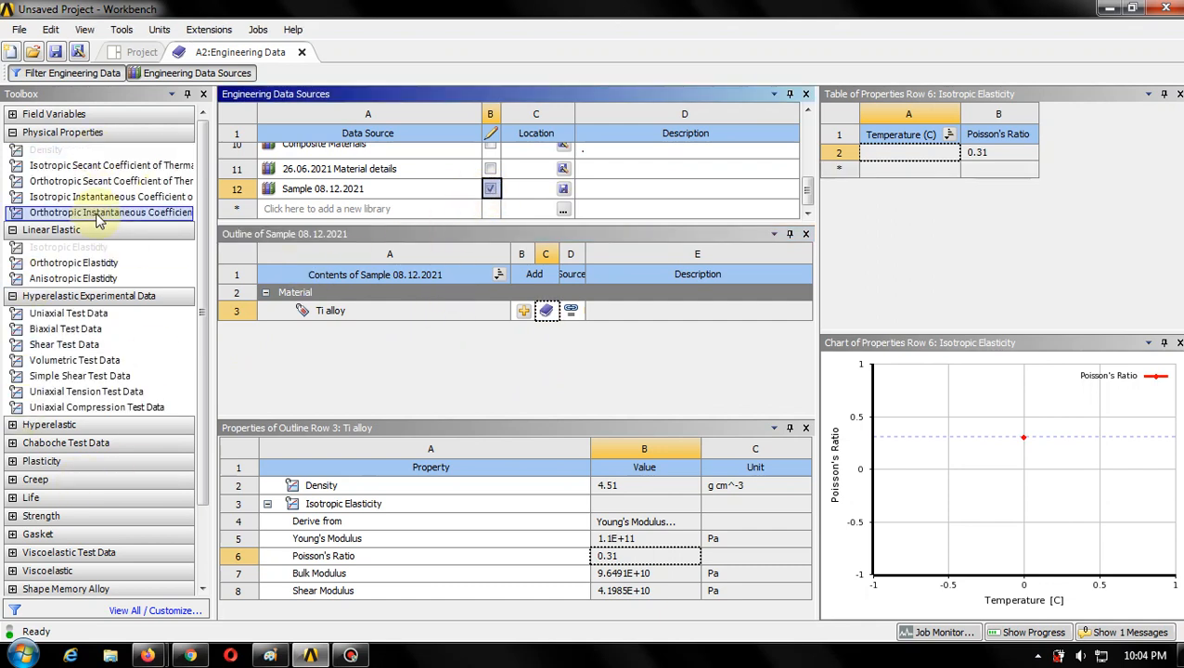
left_click(491, 189)
left_click(452, 353)
left_click(377, 311)
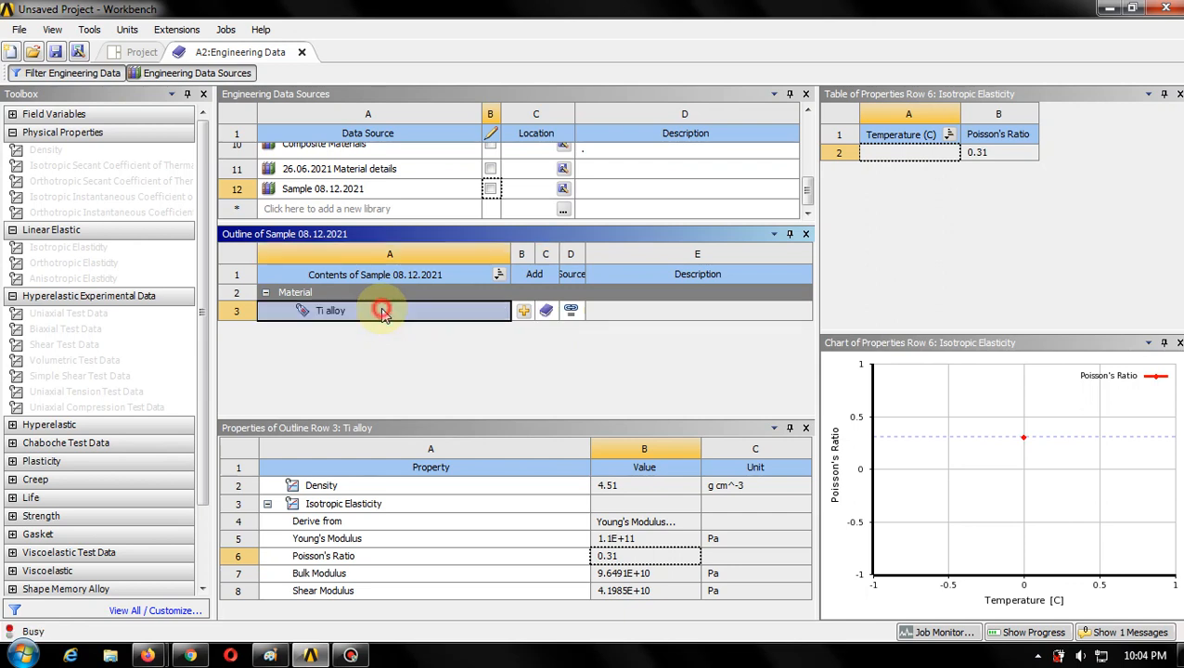
left_click(491, 189)
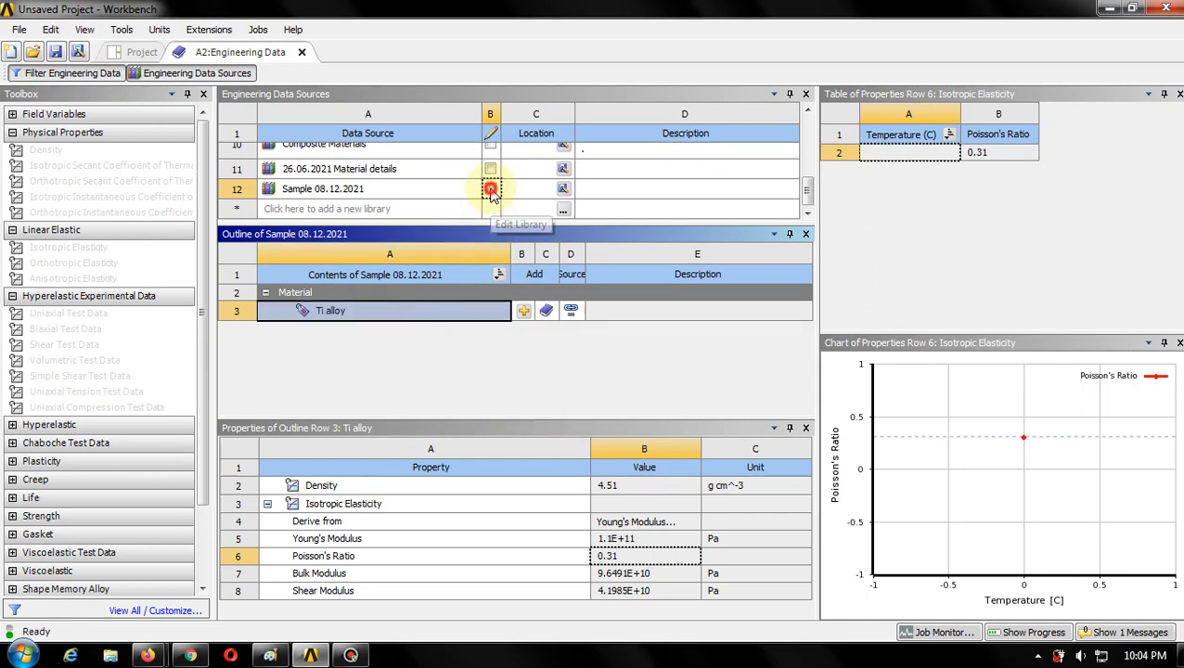
- Add the Isotropic Secant Coefficient of Thermal Expansion property to Ti alloy and expand it to show its coefficient and reference temperature fields
left_click(362, 316)
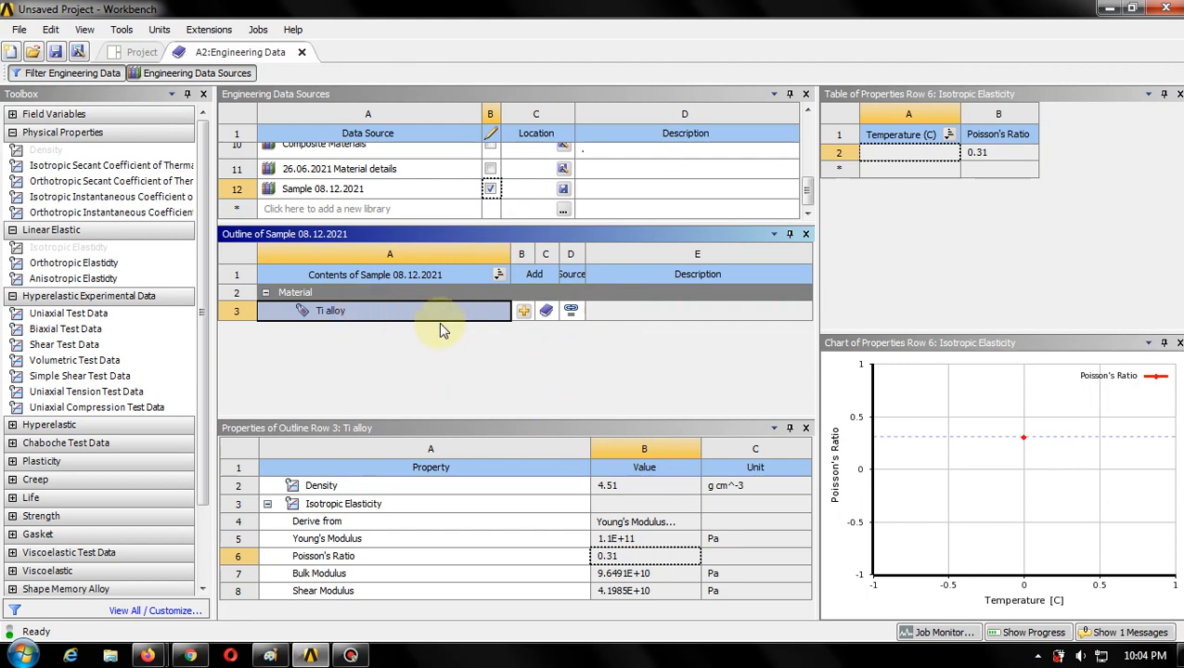
double_click(110, 174)
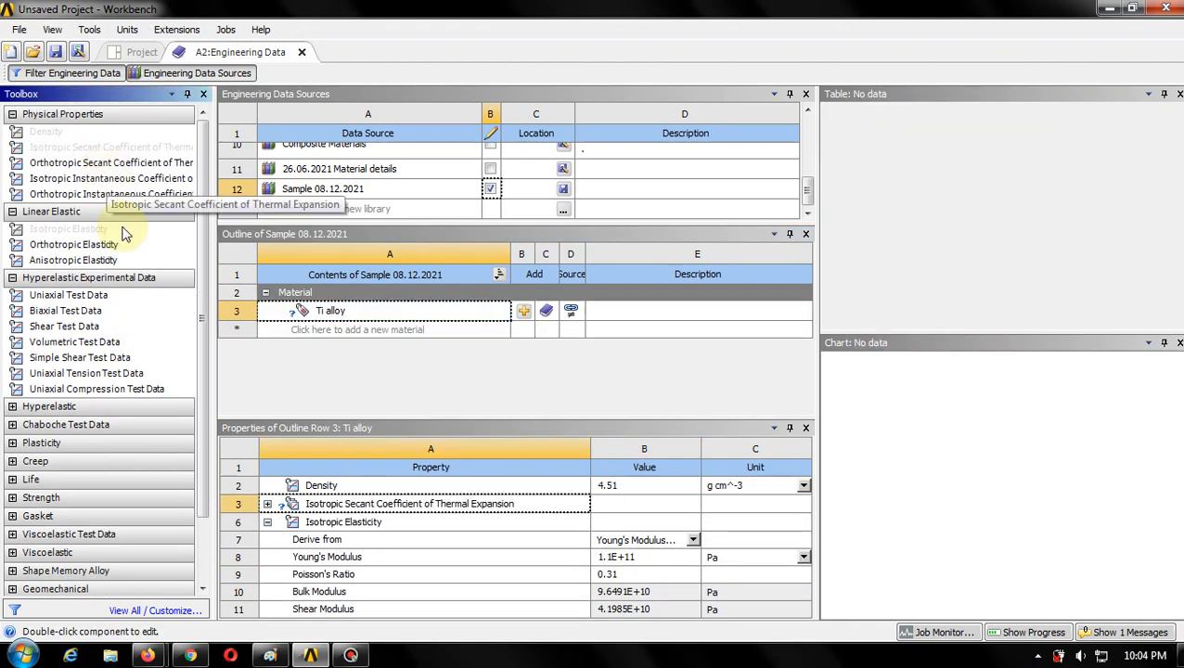
left_click(269, 504)
scroll(580, 512, "down", 1)
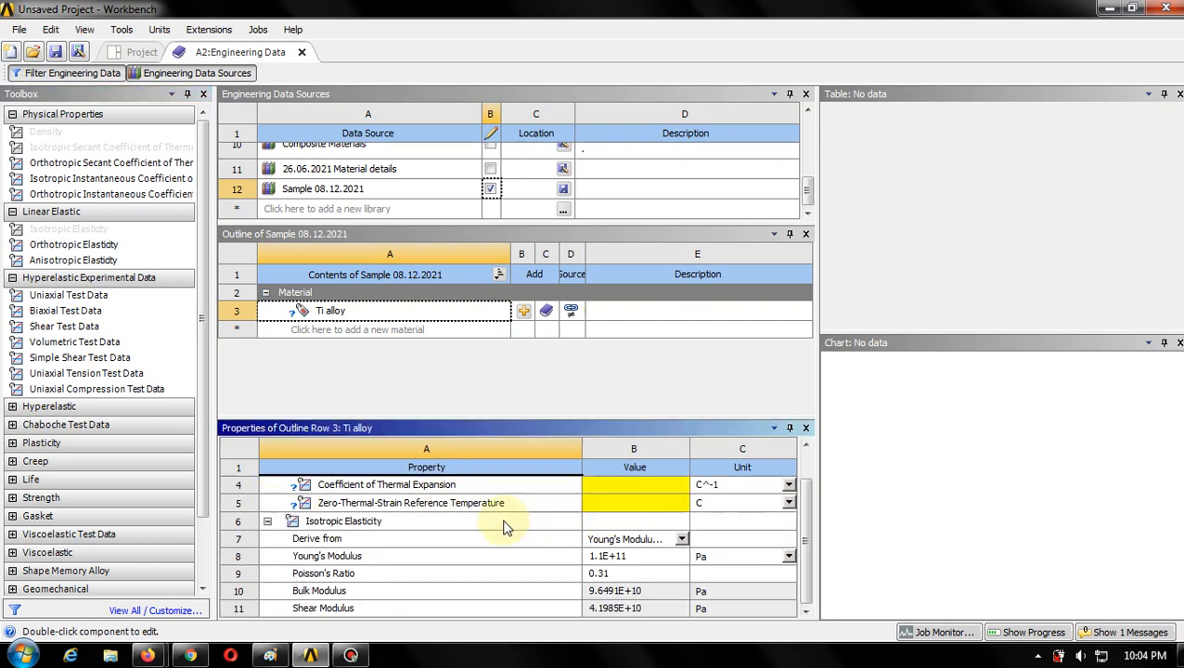
scroll(506, 527, "up", 1)
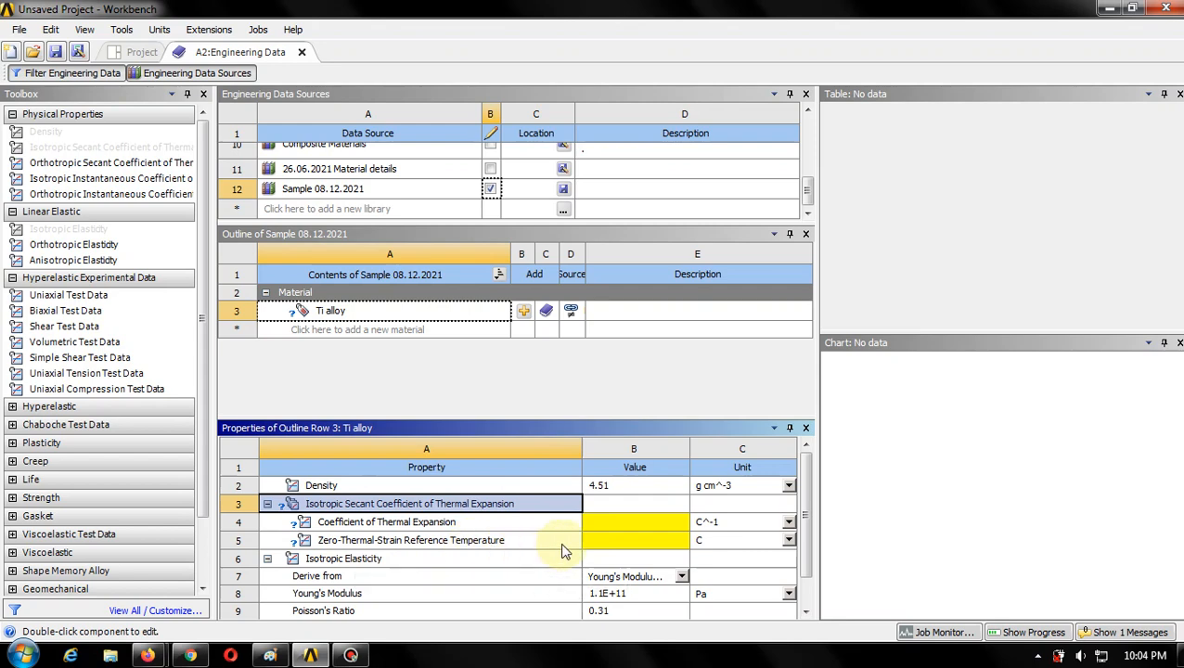
left_click(626, 545)
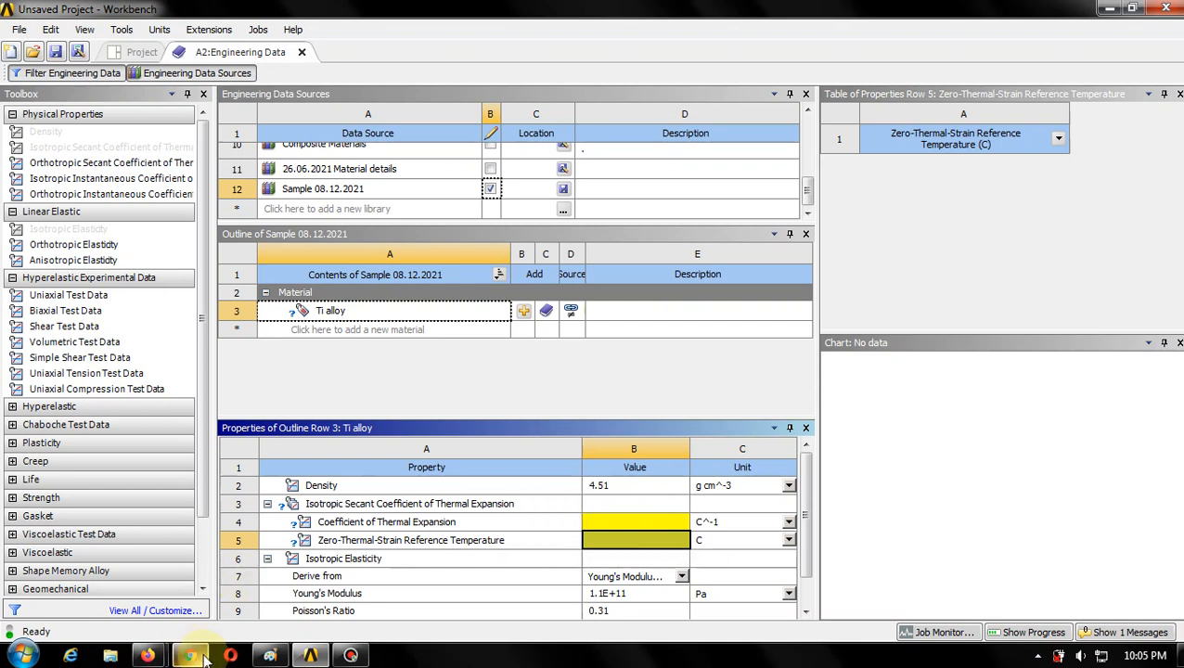
- Switch to Chrome and search Google for "coefficient of thermal expansion of titanium alloy"
mouse_move(203, 656)
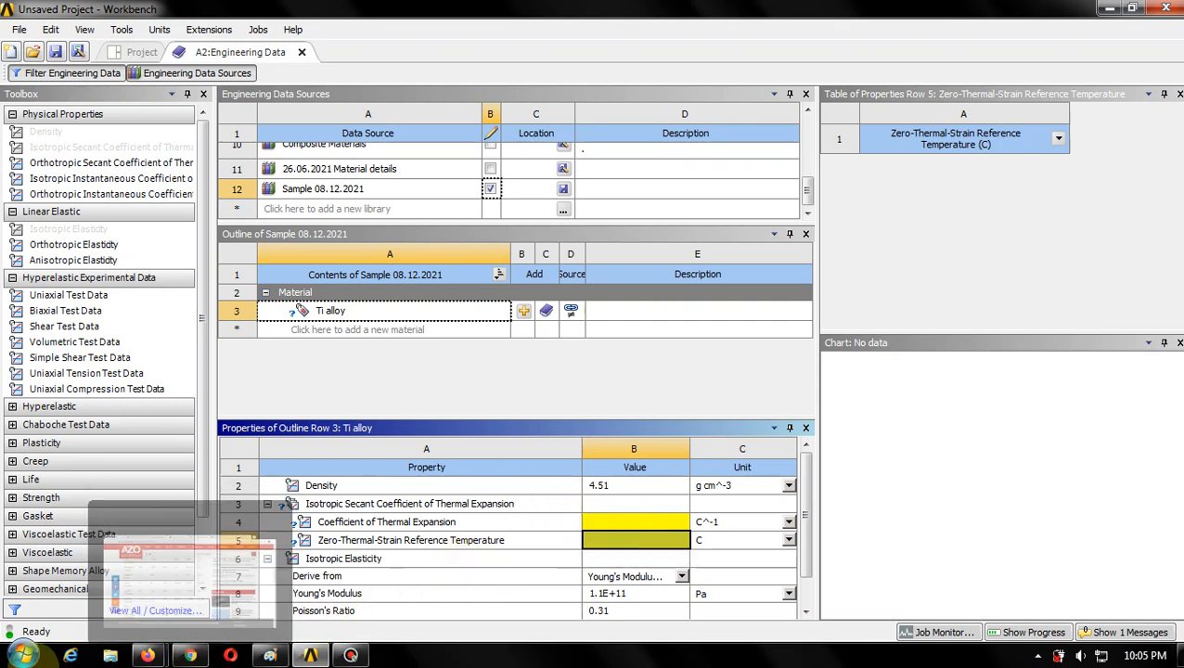
left_click(188, 656)
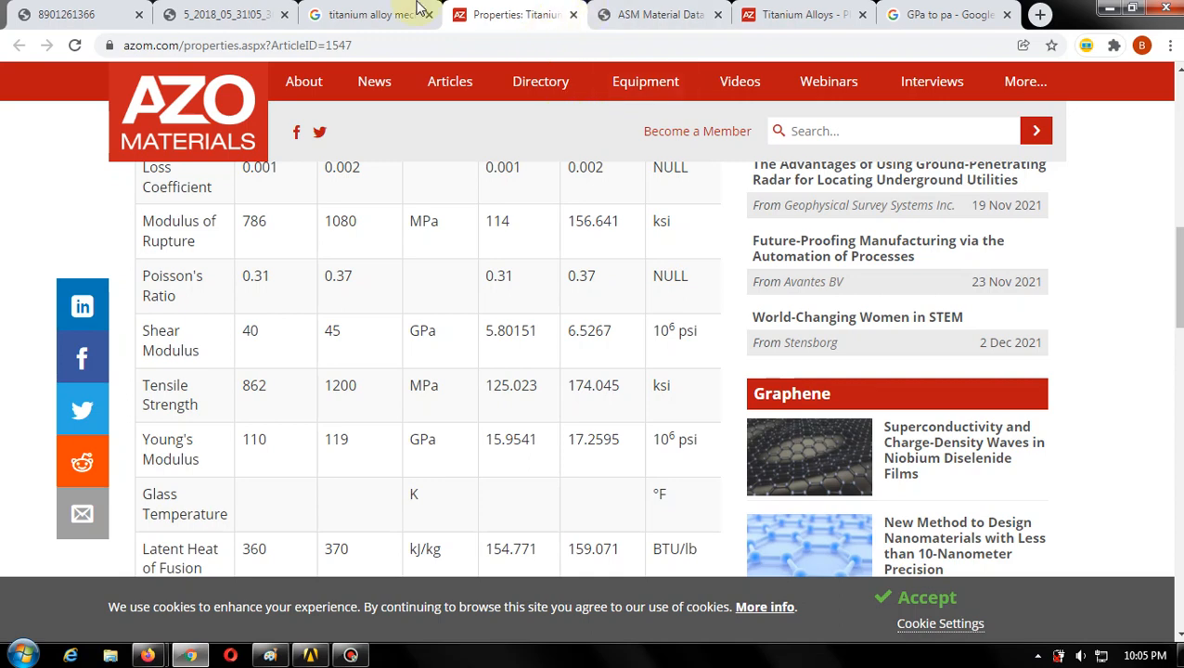
left_click(370, 13)
scroll(454, 149, "up", 1)
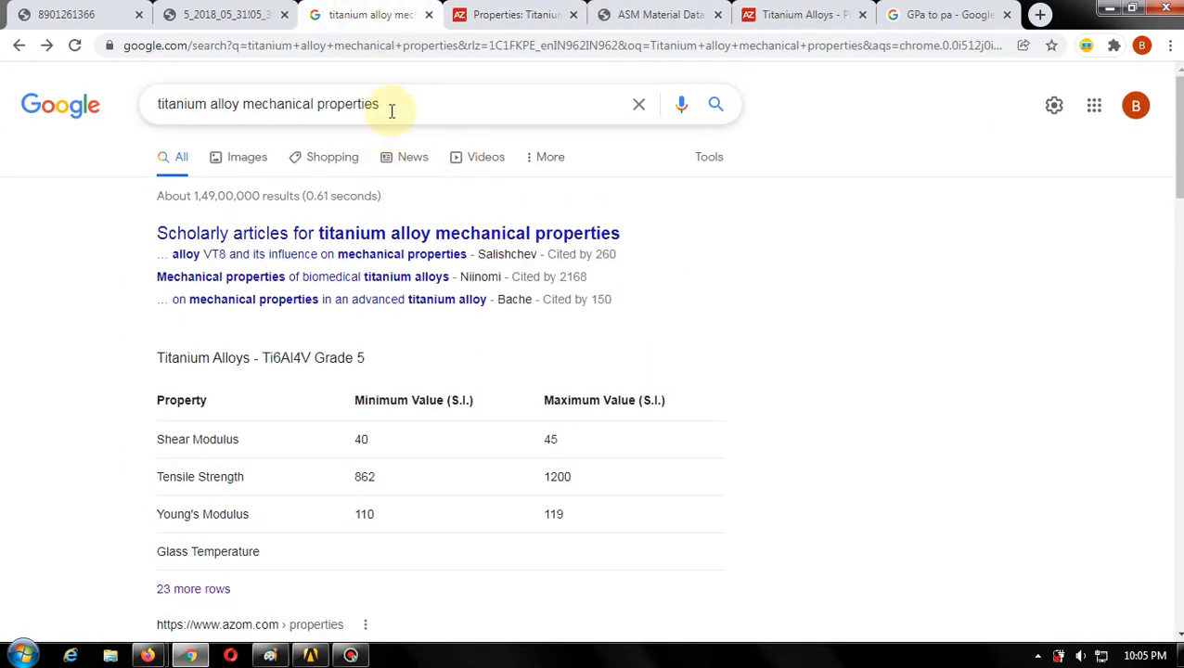
left_click_drag(386, 106, 119, 105)
type("coe")
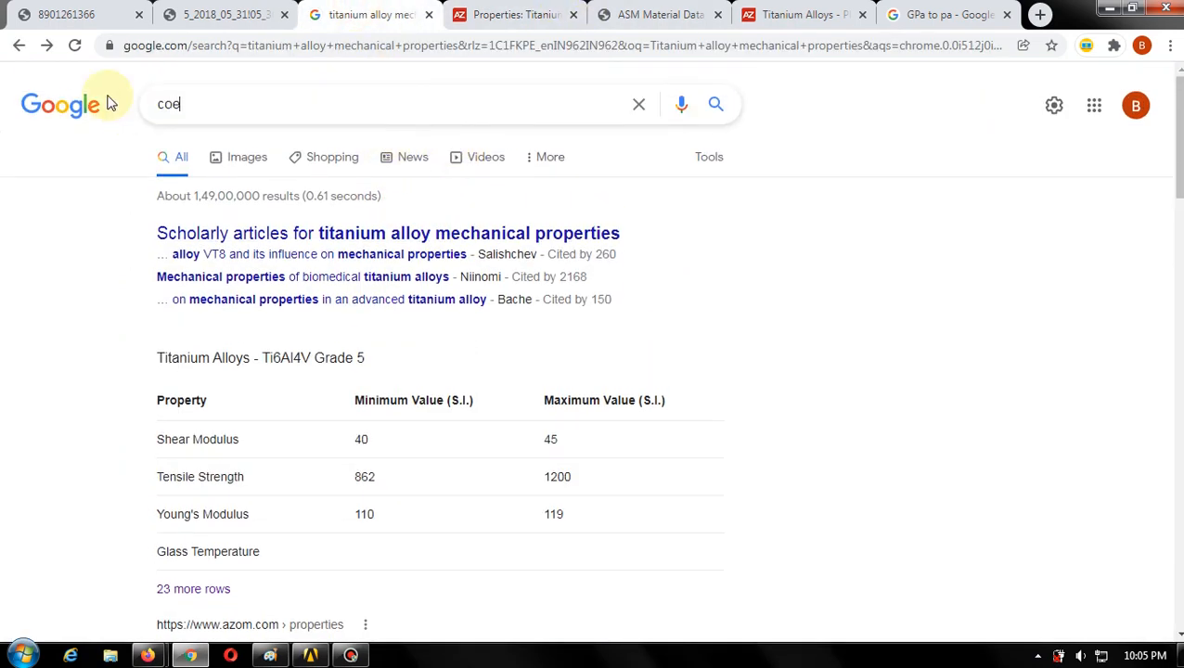
type("fficent of t")
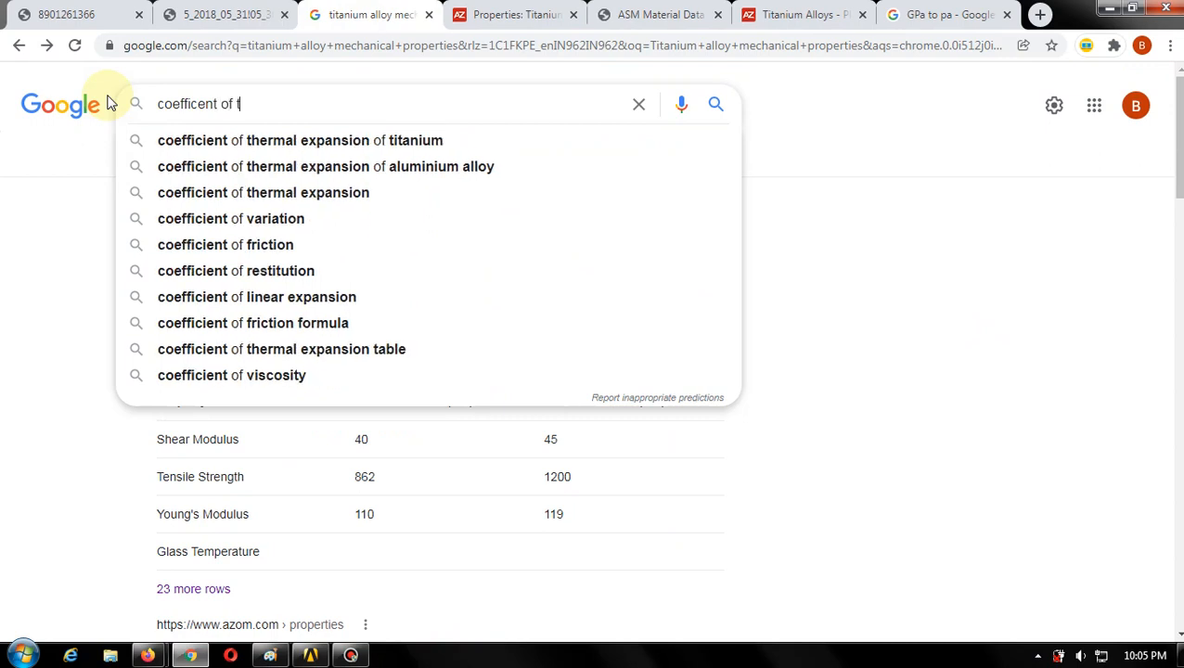
type("hermal ex")
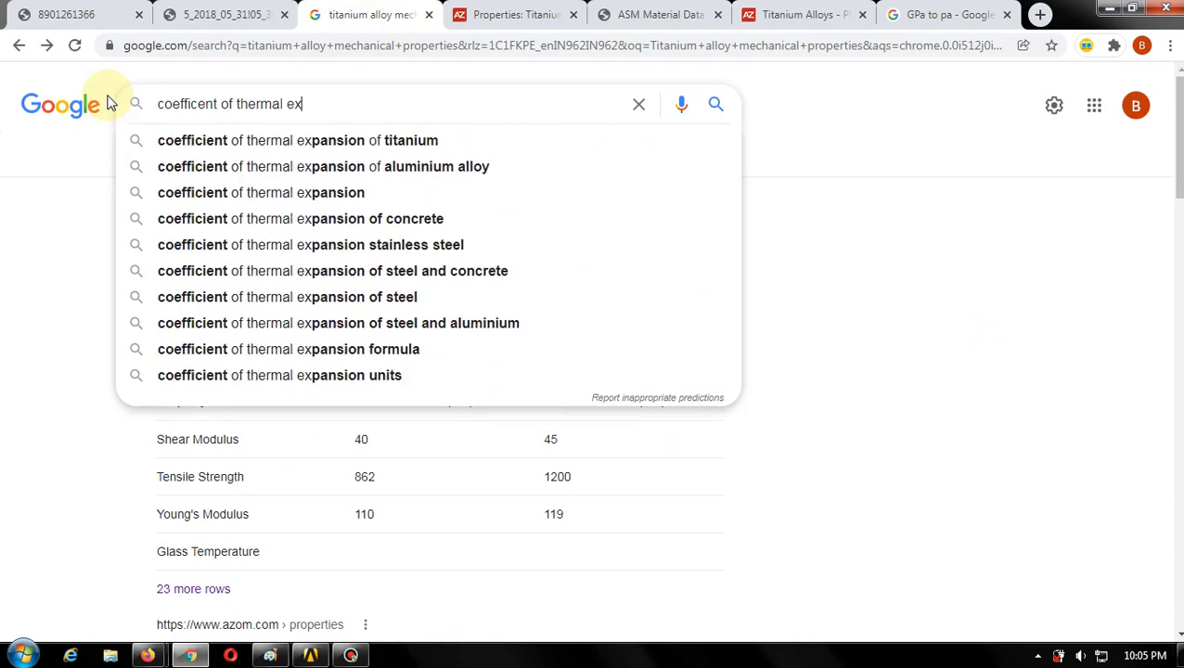
type("pansion")
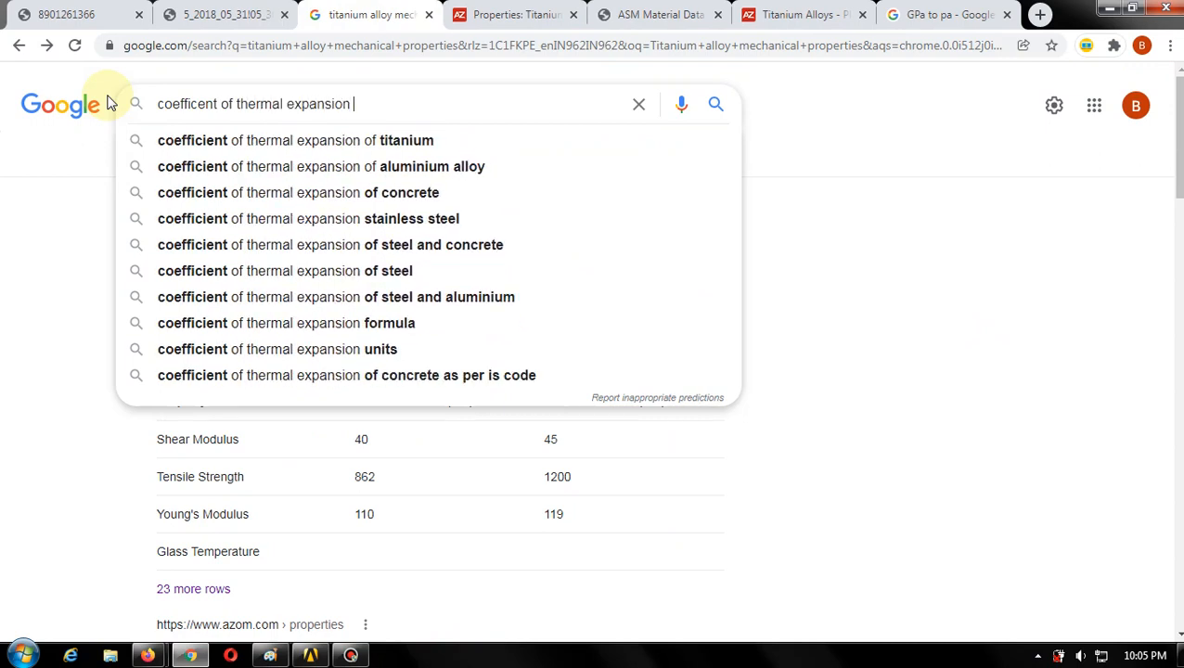
key("Down")
key("Down")
key("Up")
type("a")
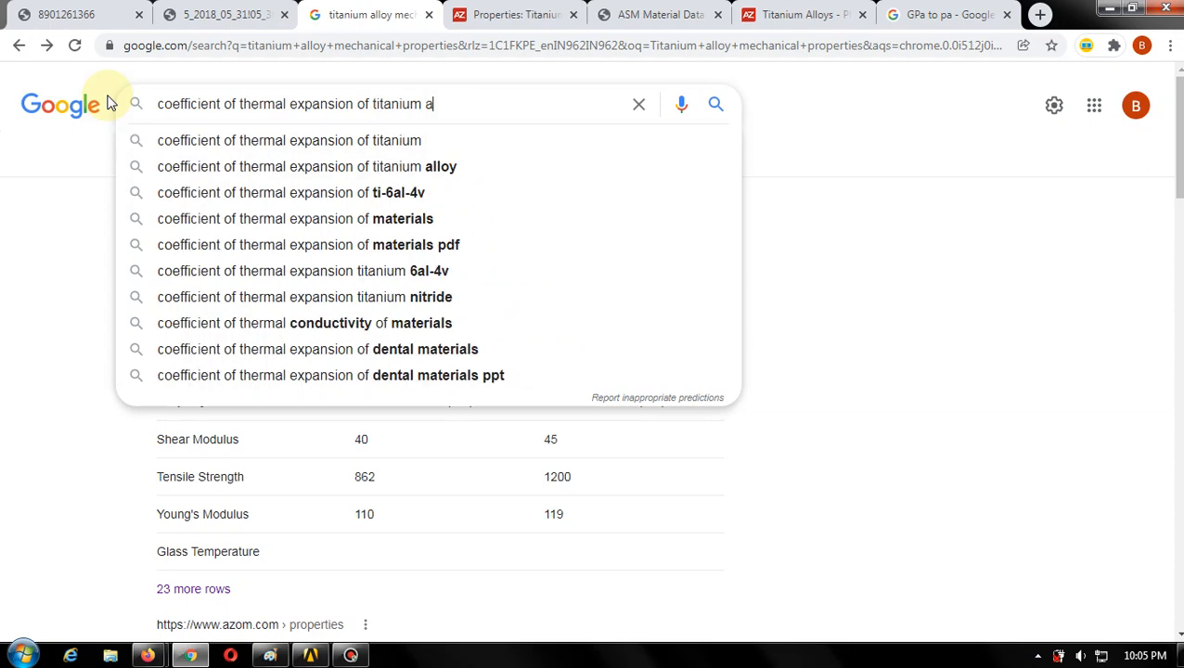
type("lloy")
key("Return")
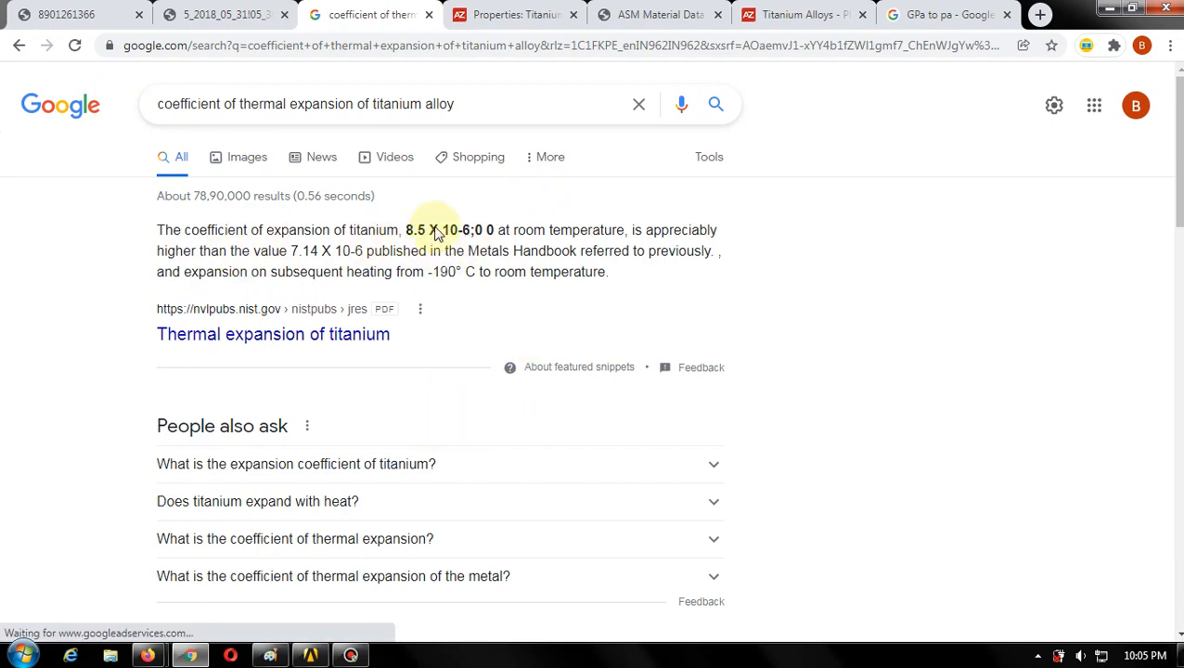
- Look through the search results for titanium's expansion coefficient and open the Amesweb linear thermal expansion page in a new tab
left_click(528, 463)
scroll(712, 431, "down", 2)
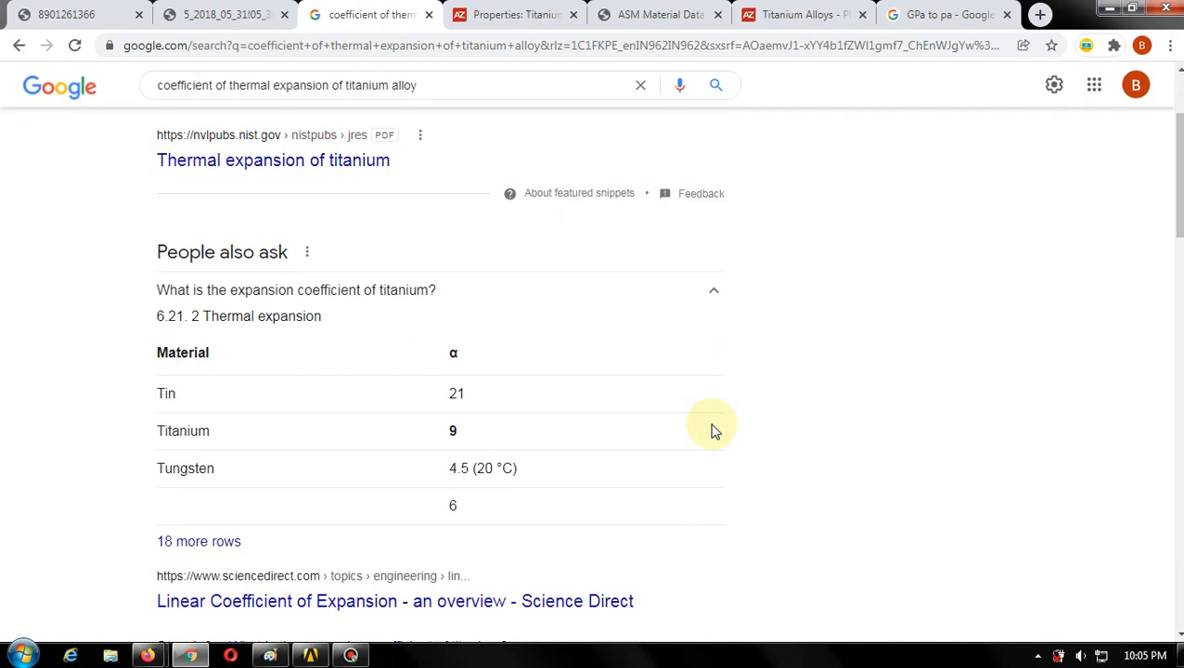
scroll(584, 333, "up", 2)
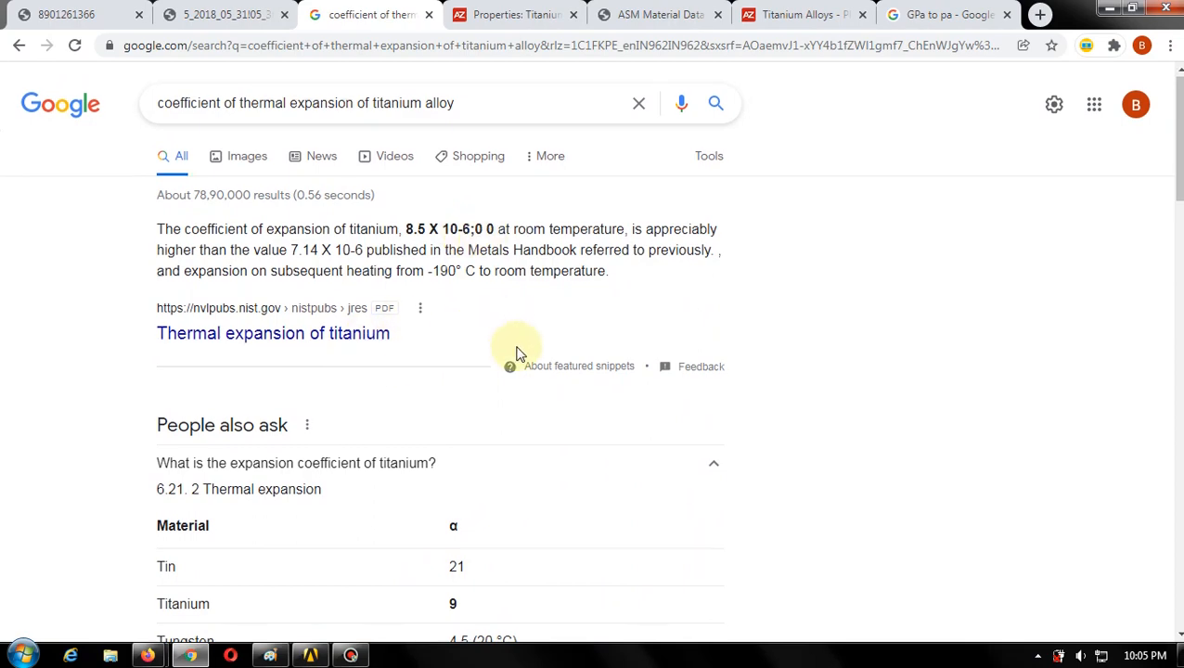
scroll(515, 350, "down", 5)
scroll(515, 353, "down", 6)
scroll(515, 353, "up", 2)
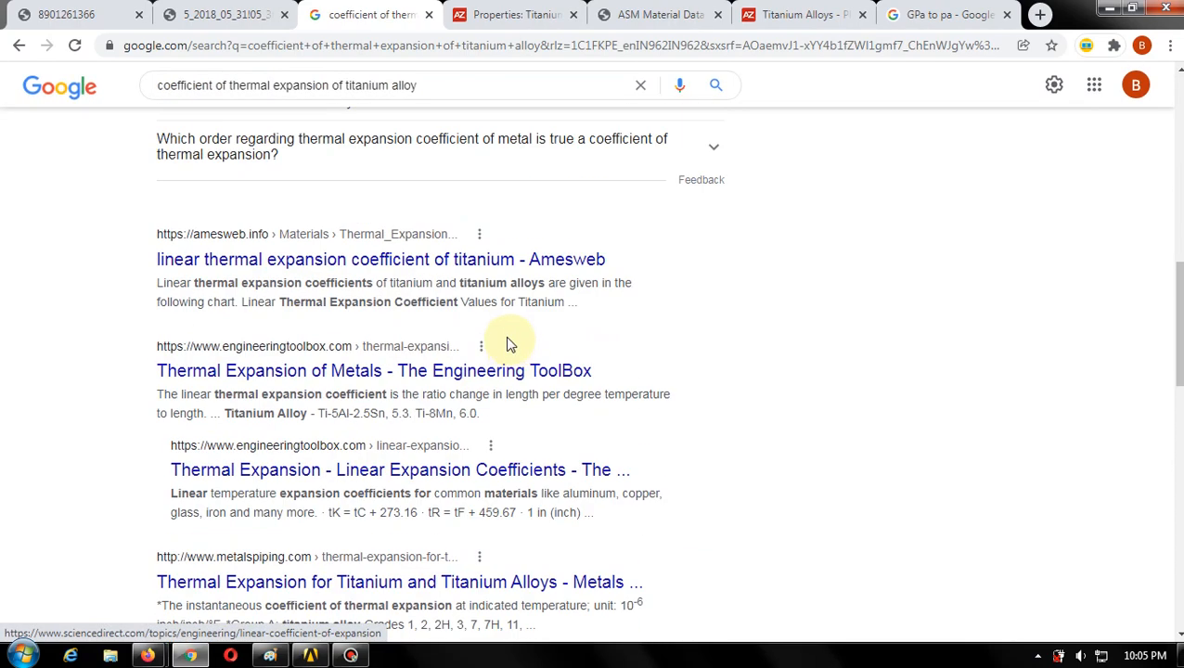
right_click(473, 253)
left_click(509, 266)
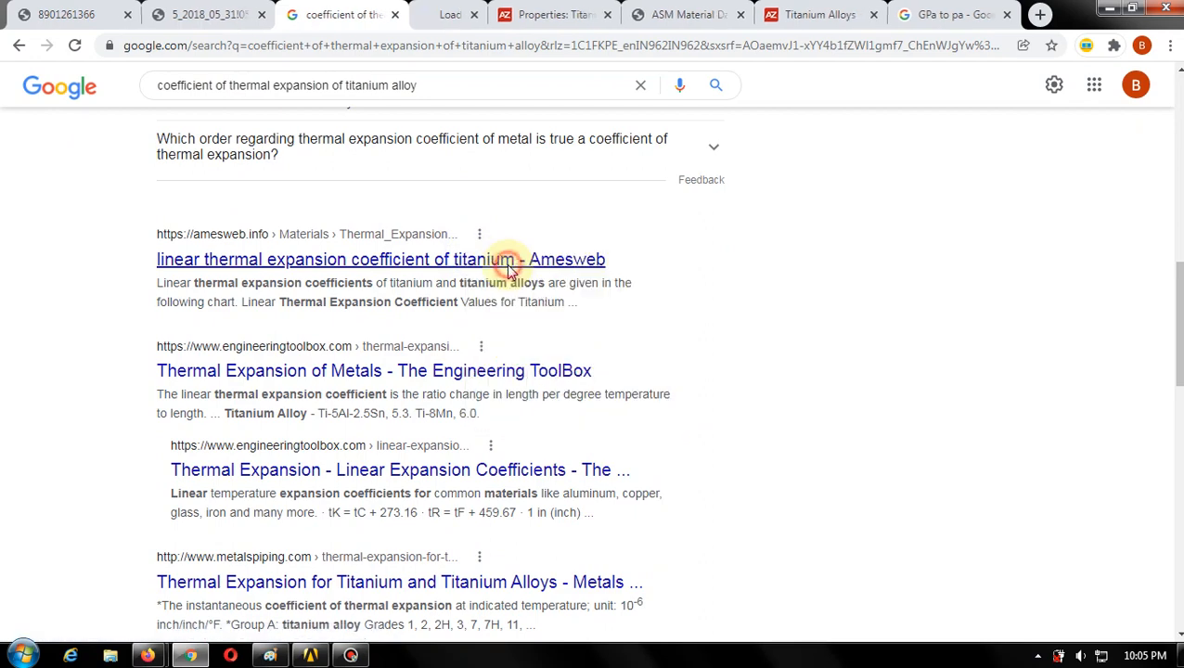
left_click(424, 11)
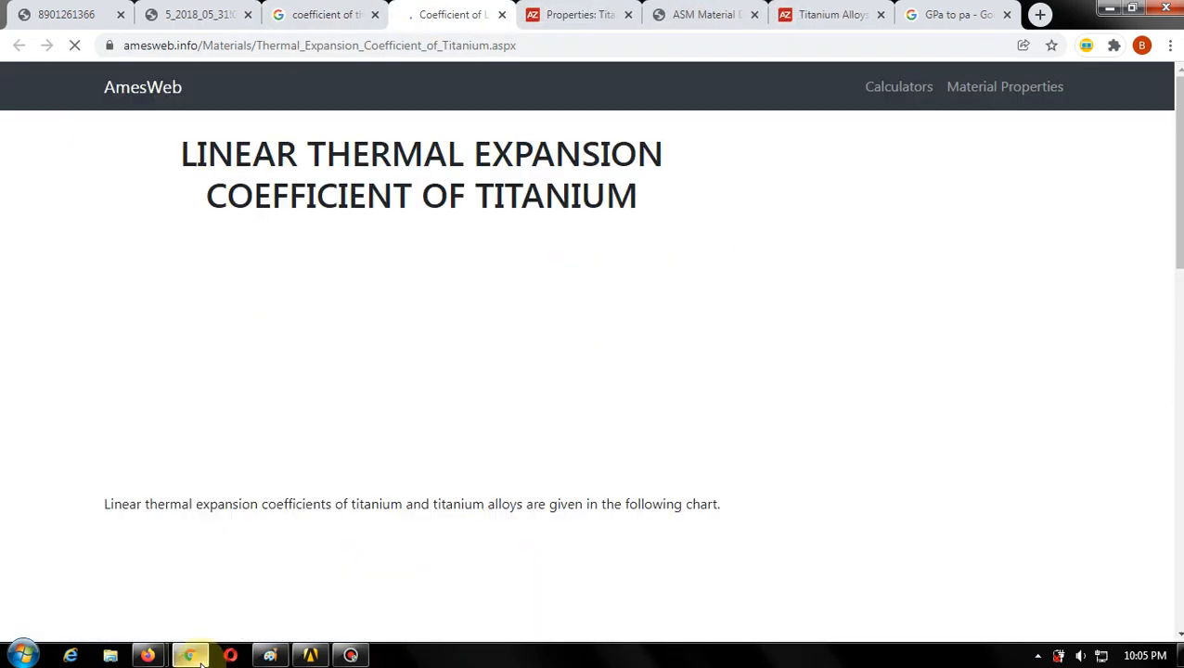
- Return to Workbench and check the unit options of Ti alloy's Coefficient of Thermal Expansion, keeping C^-1 and selecting its value cell
mouse_move(213, 655)
left_click(311, 656)
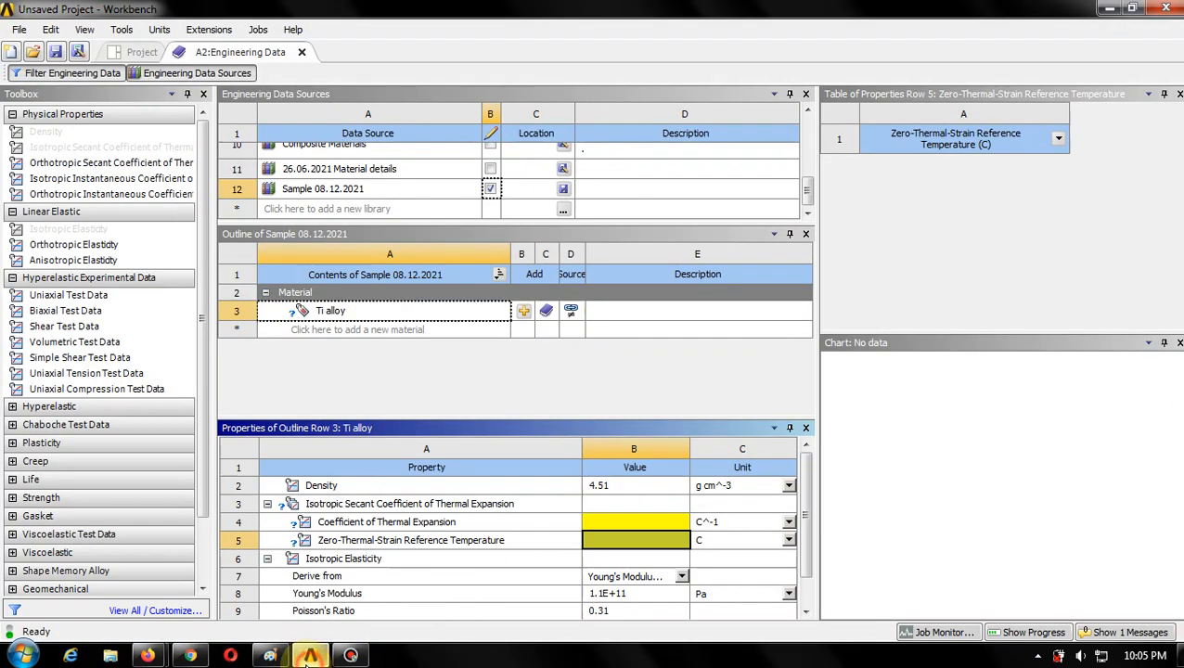
left_click(787, 525)
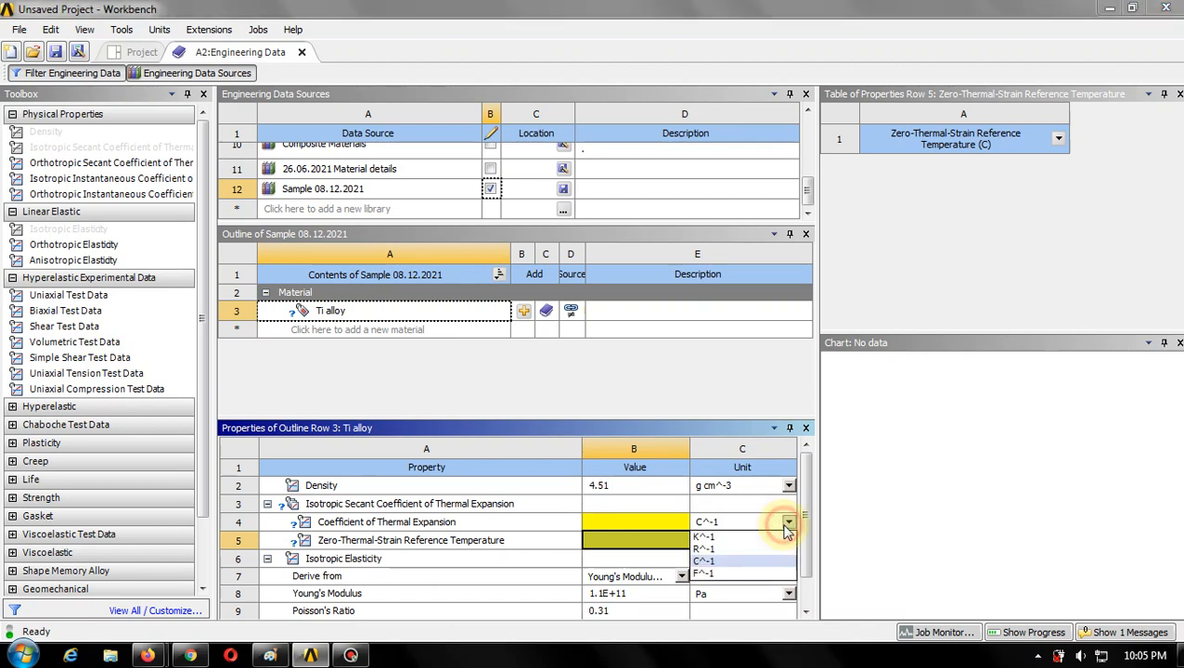
left_click(733, 559)
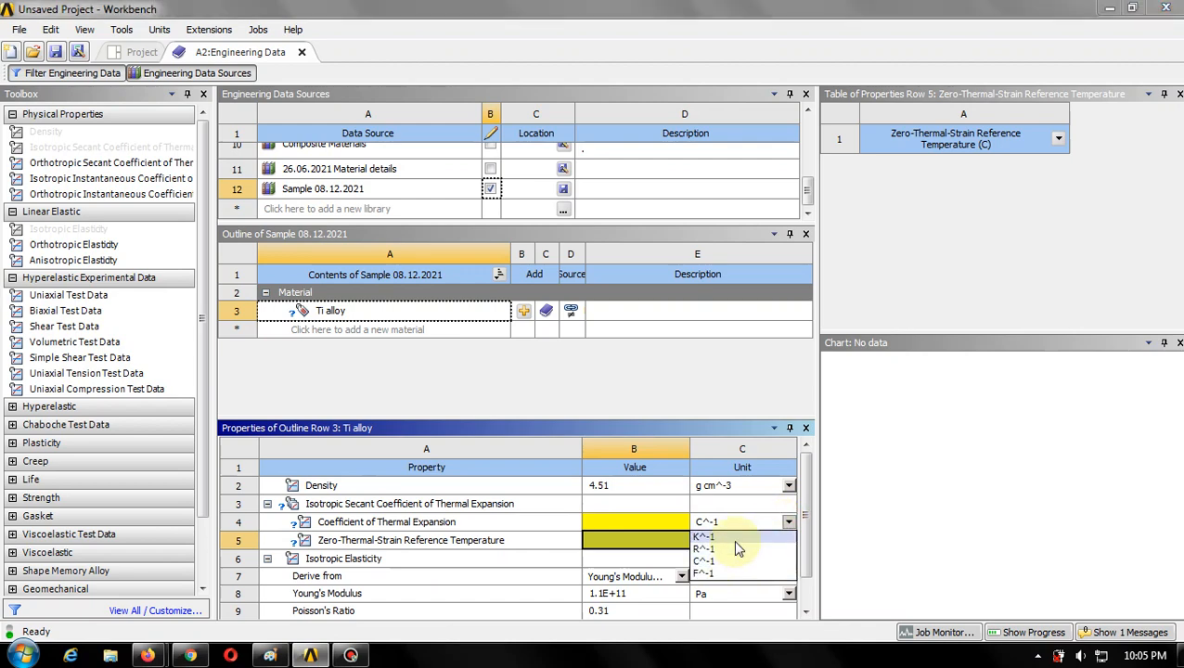
left_click(789, 522)
left_click(590, 523)
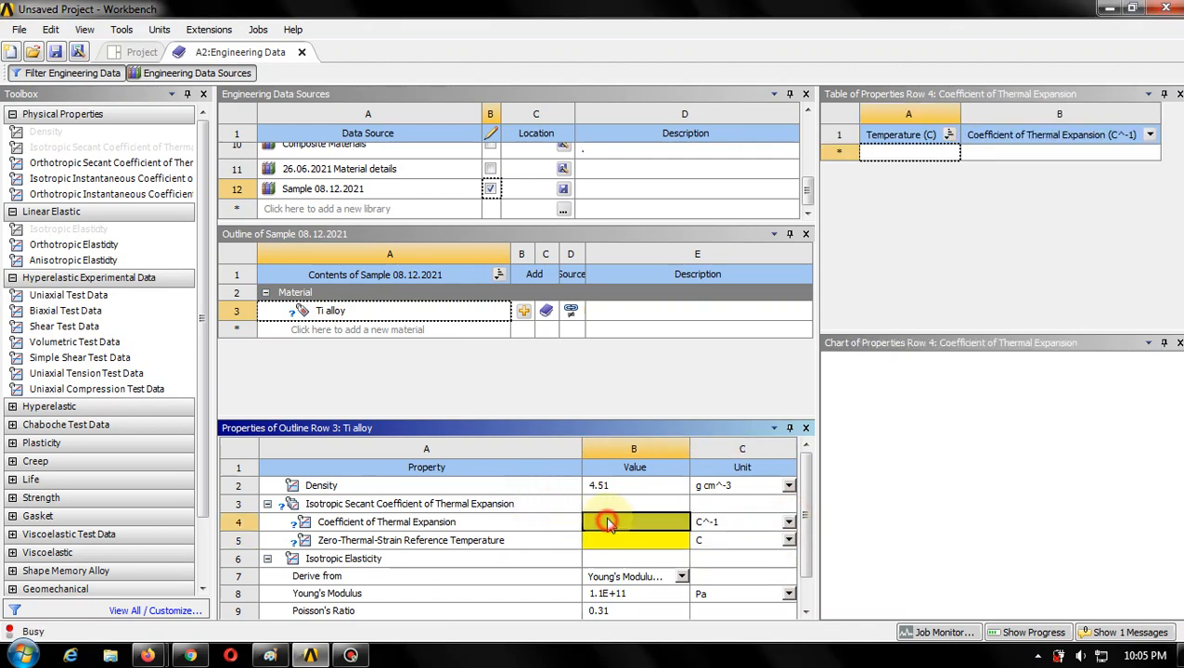
- Examine the AmesWeb table of linear thermal expansion coefficients for titanium alloys in Chrome, including the 10^-6 (°C)^-1 column, and return to Workbench
left_click(200, 655)
scroll(1007, 344, "down", 1)
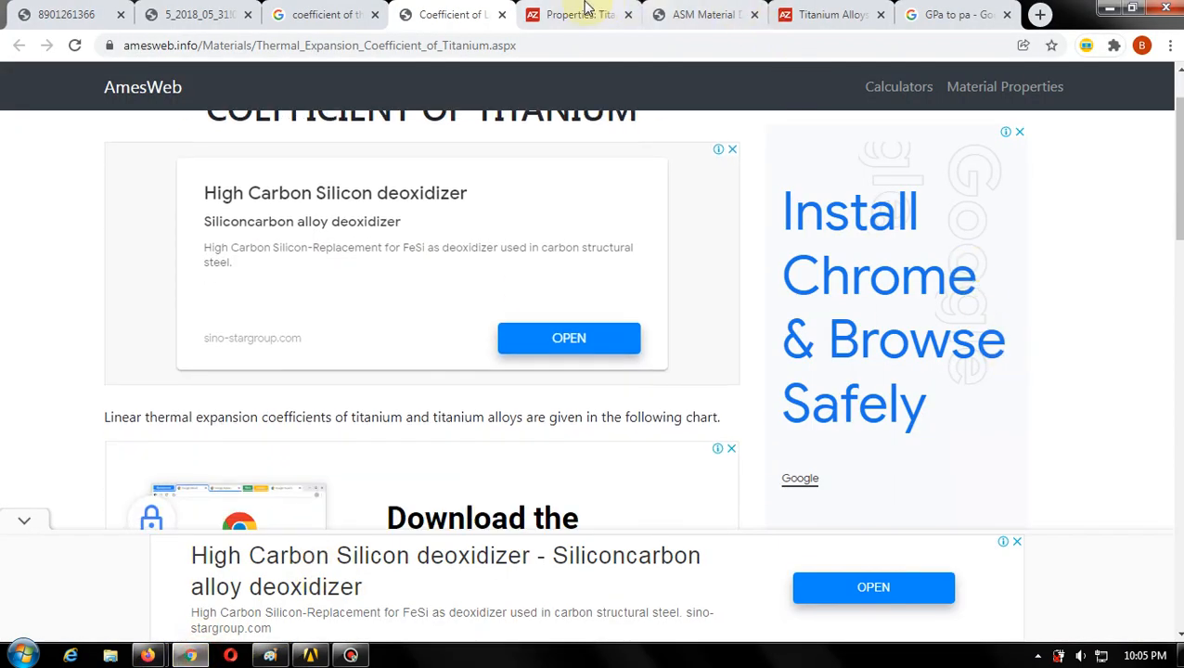
left_click(568, 15)
left_click(452, 15)
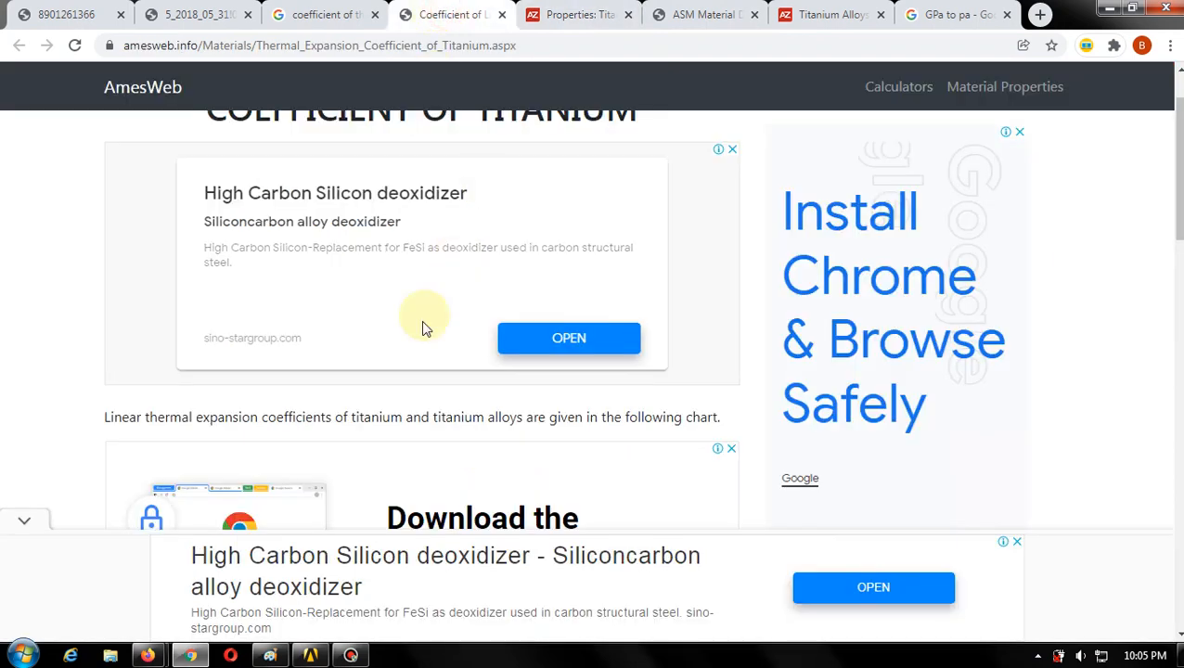
scroll(427, 332, "down", 2)
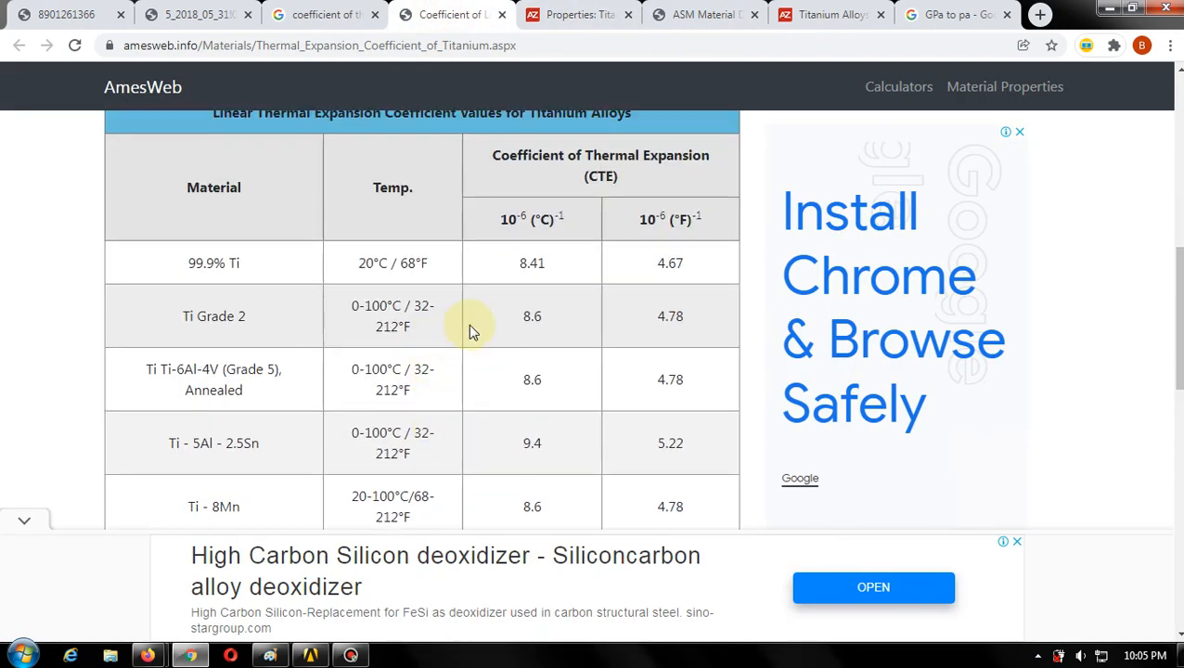
scroll(469, 329, "up", 1)
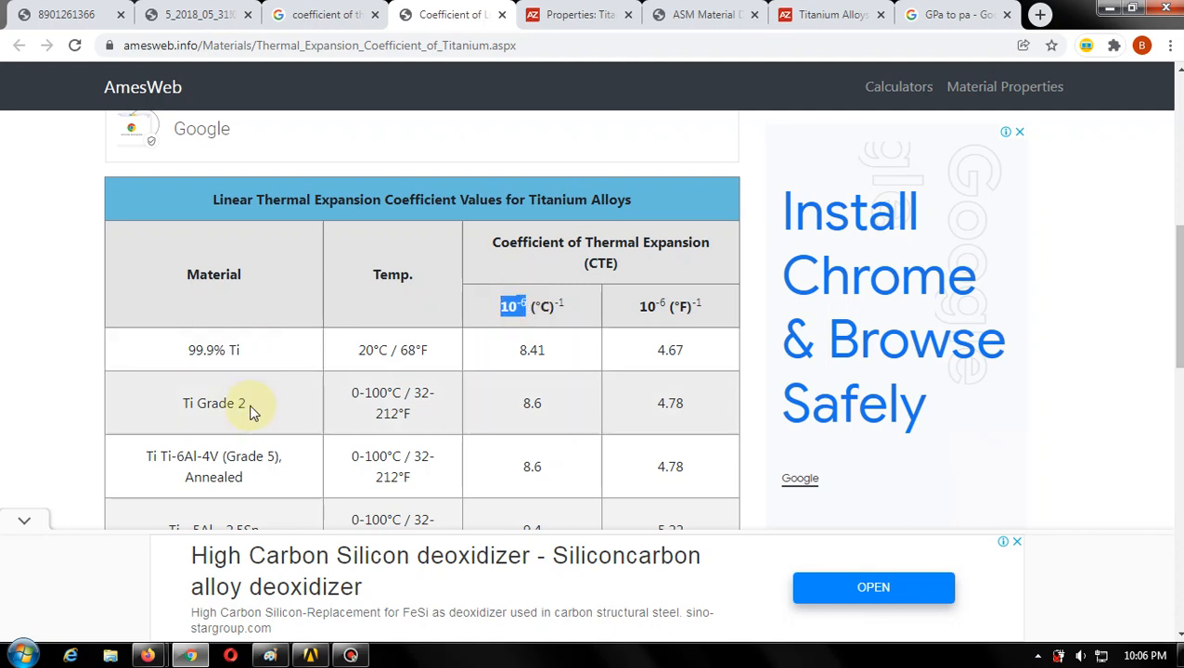
scroll(308, 411, "down", 1)
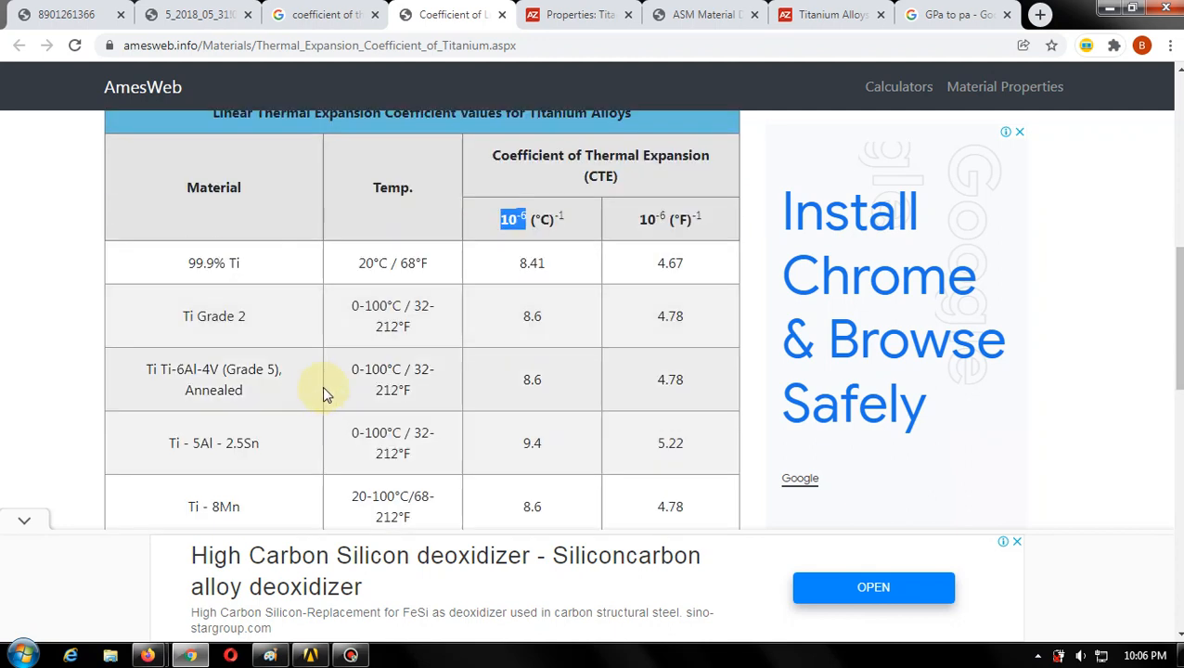
scroll(324, 390, "up", 1)
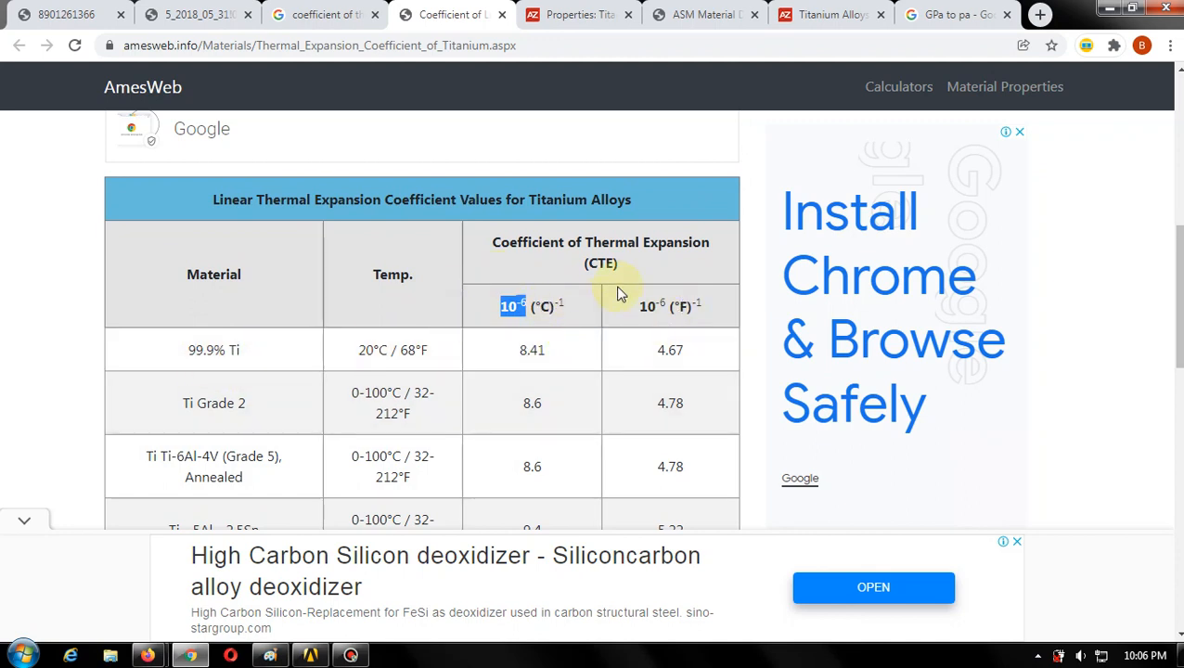
scroll(552, 330, "down", 3)
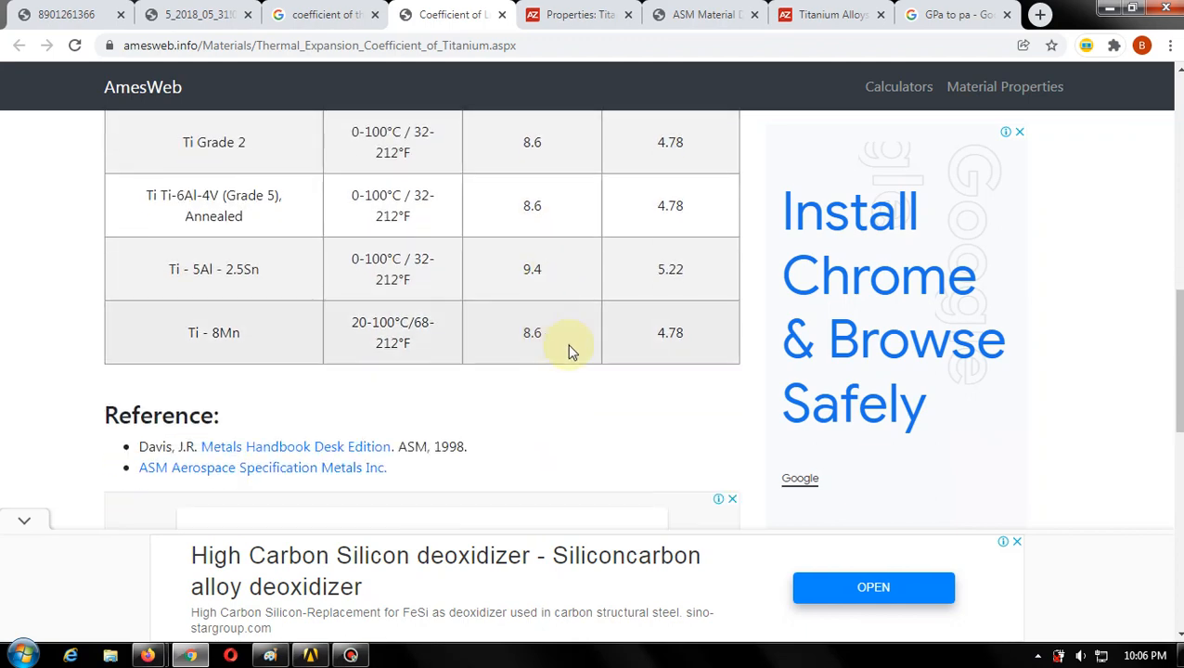
scroll(568, 353, "up", 4)
scroll(571, 359, "down", 1)
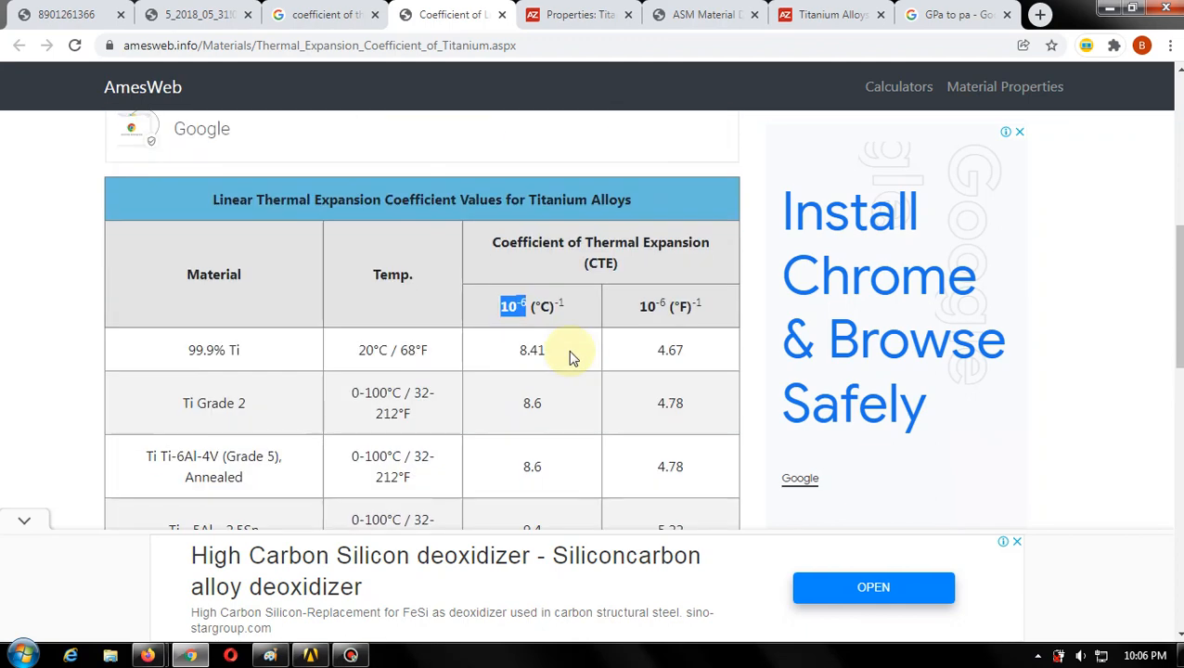
scroll(571, 361, "down", 1)
scroll(568, 361, "down", 2)
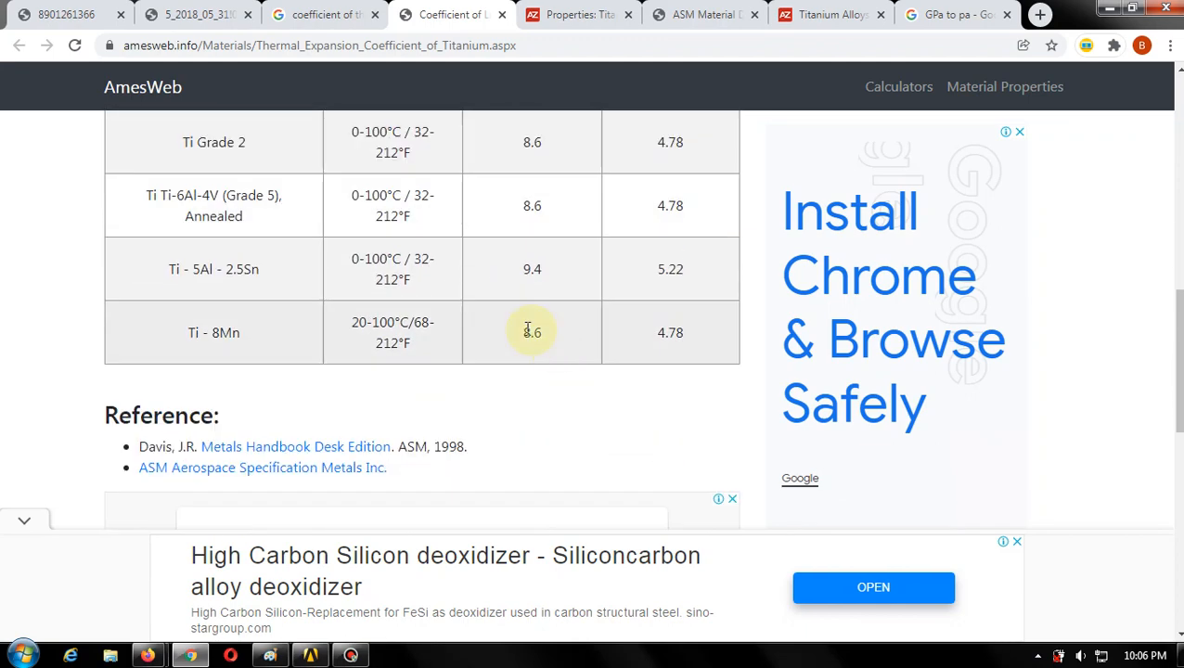
scroll(520, 323, "up", 1)
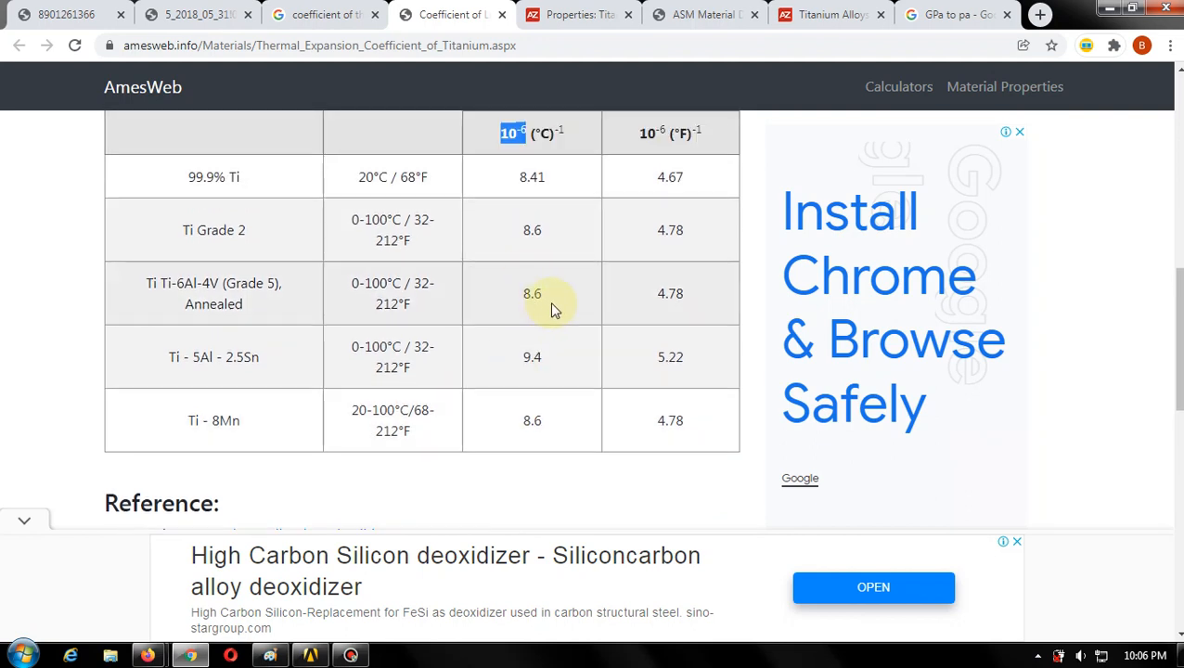
scroll(550, 302, "up", 1)
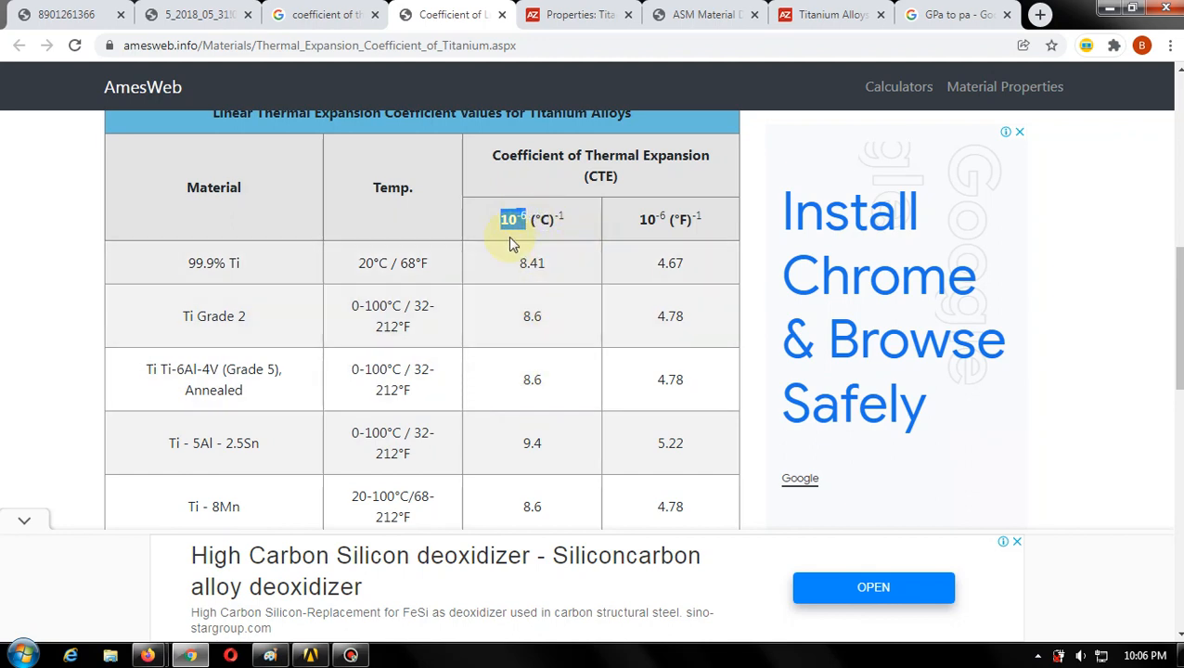
left_click(311, 656)
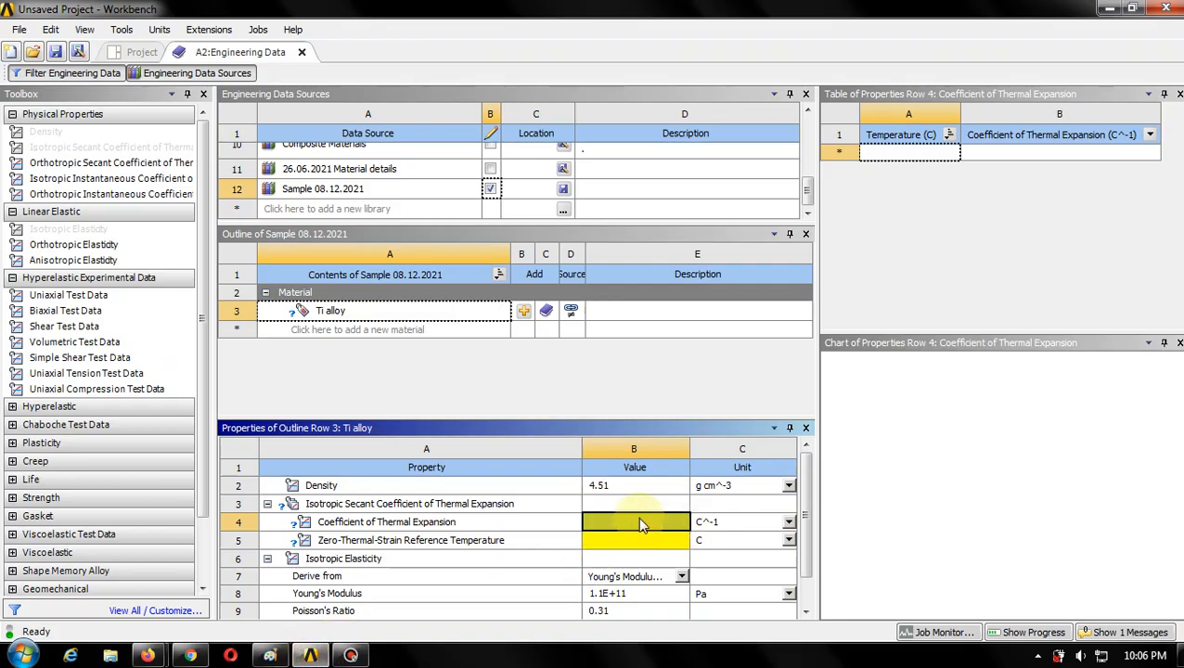
- Set Ti alloy's Coefficient of Thermal Expansion to 8.6e-6 C^-1, checking the value against the AmesWeb table in Chrome before returning to Workbench
type("8.6e-6")
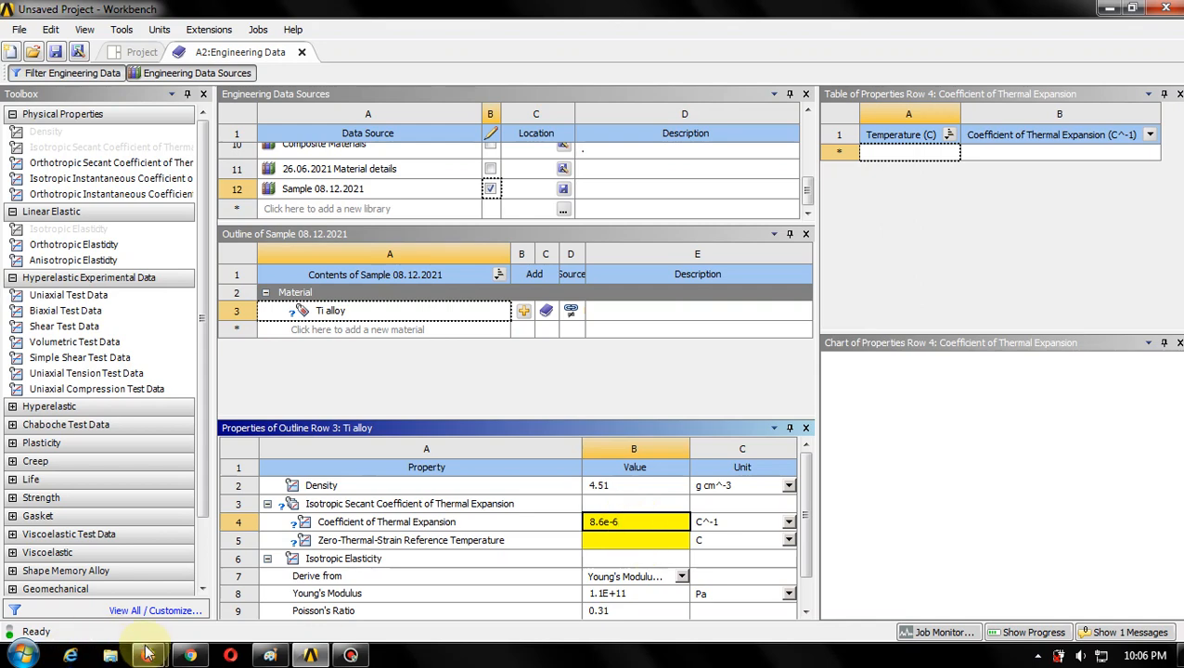
left_click(189, 656)
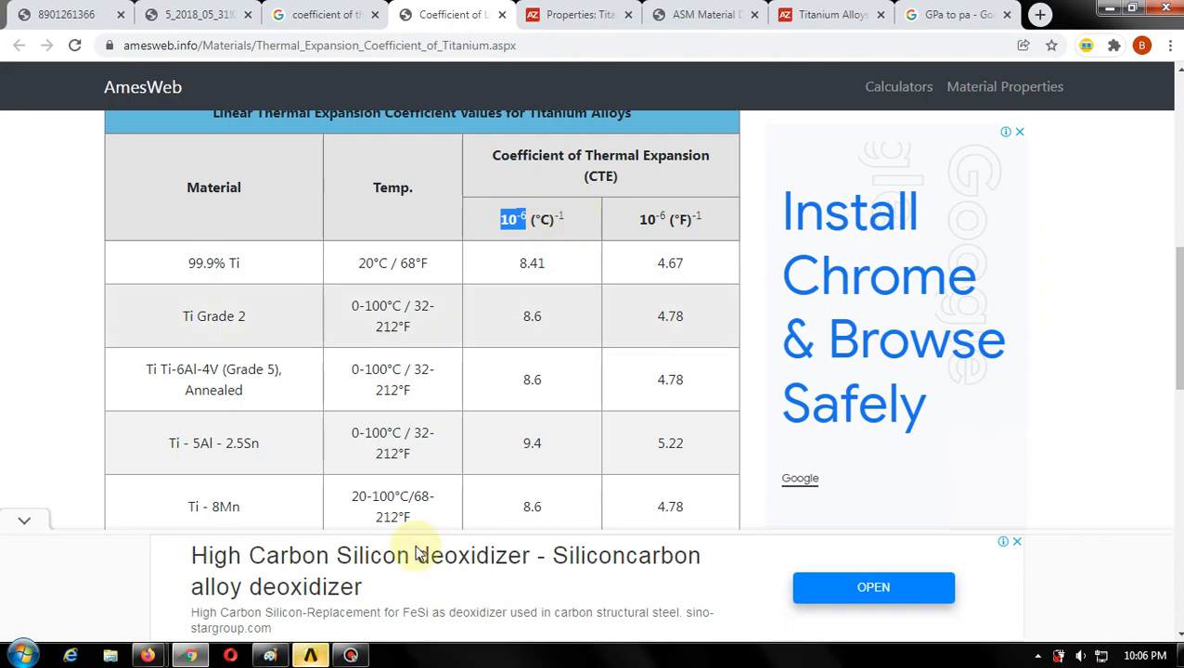
left_click(310, 656)
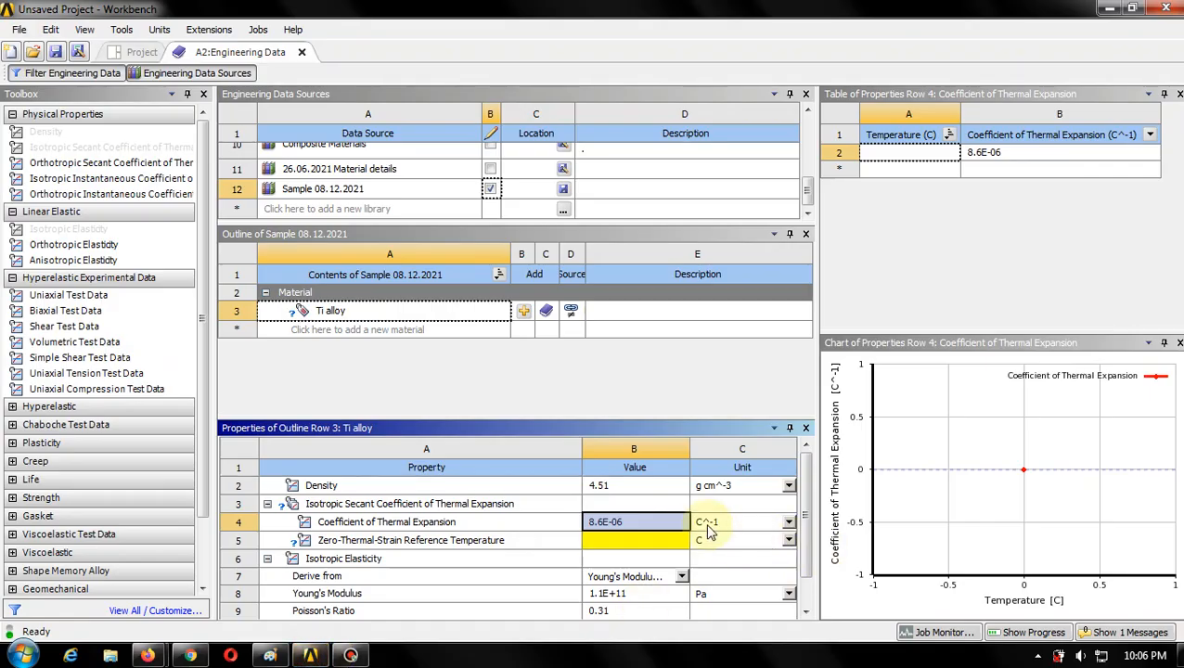
left_click(661, 547)
left_click(651, 522)
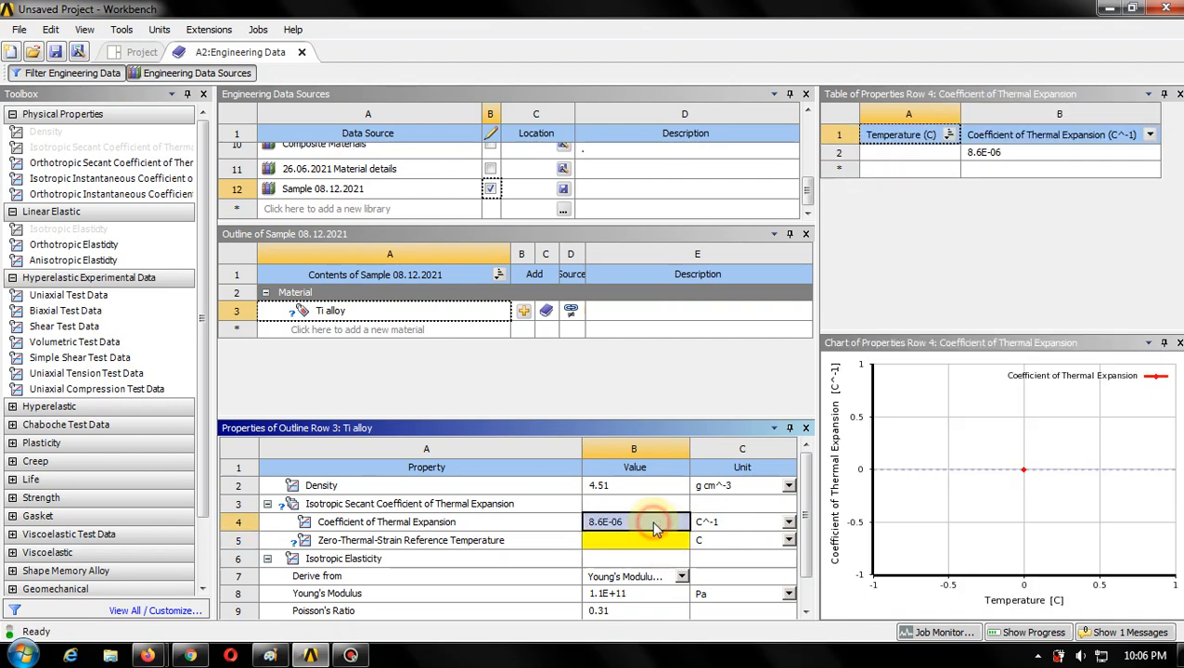
- Select Ti alloy's Zero-Thermal-Strain Reference Temperature, switch to Chrome and search Google for "zero thermal strain reference temperature of titanium alloy"
left_click(460, 546)
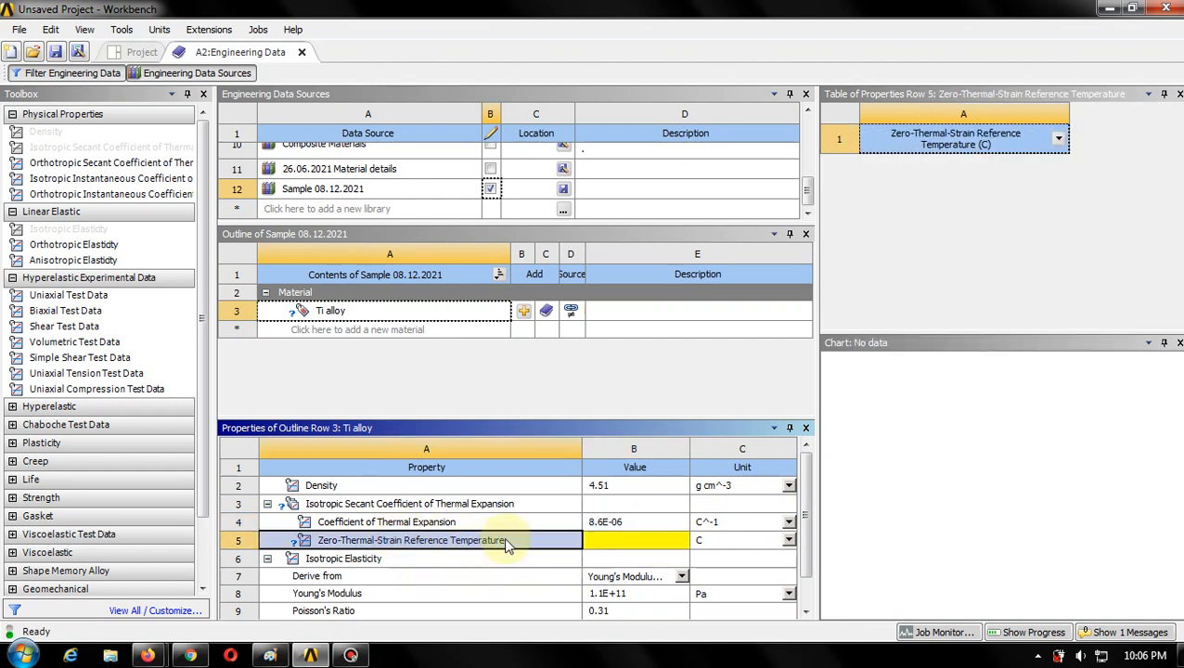
left_click(189, 656)
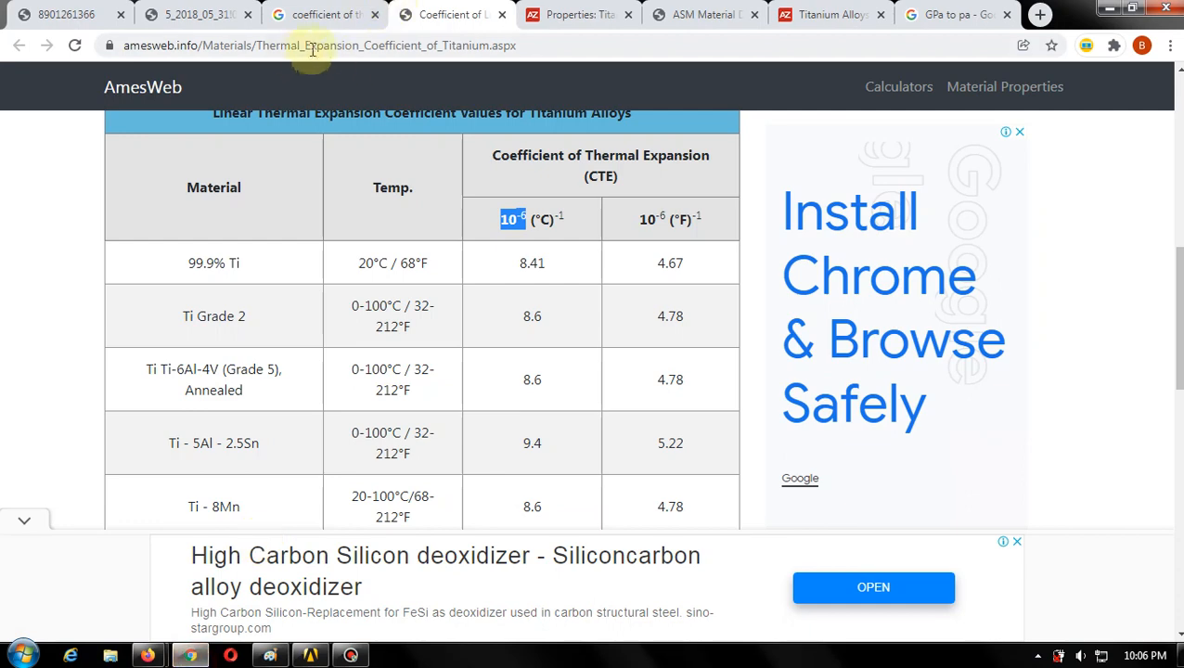
left_click(307, 17)
left_click_drag(437, 86, 31, 91)
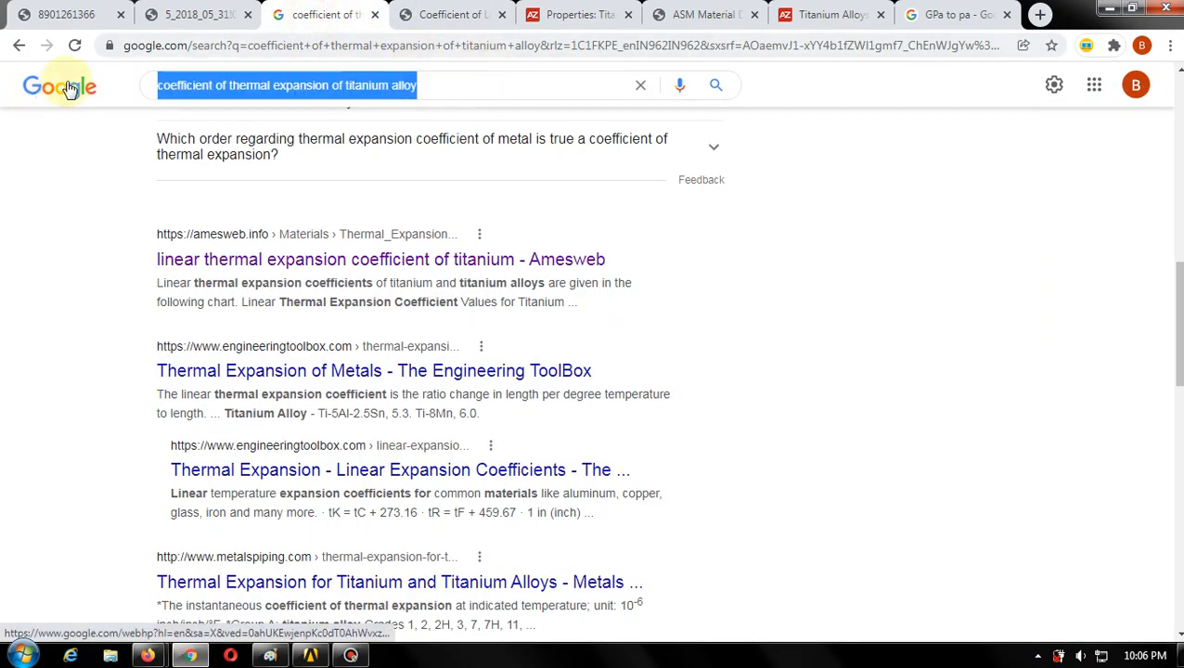
type("ze")
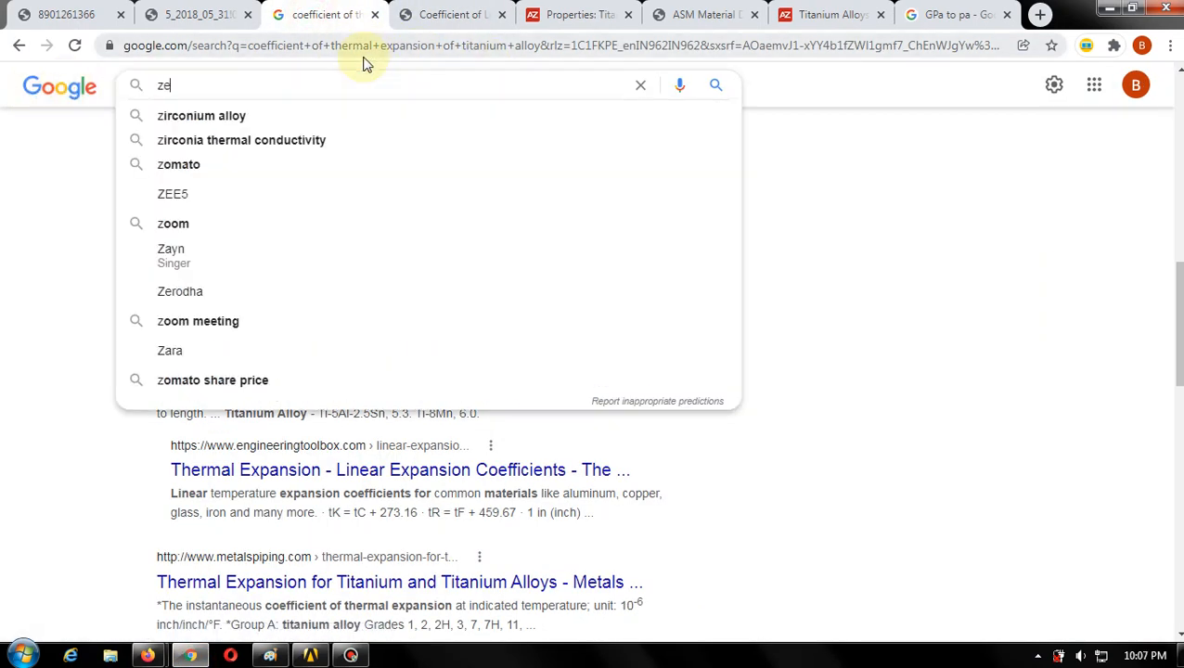
type("ro thermal s")
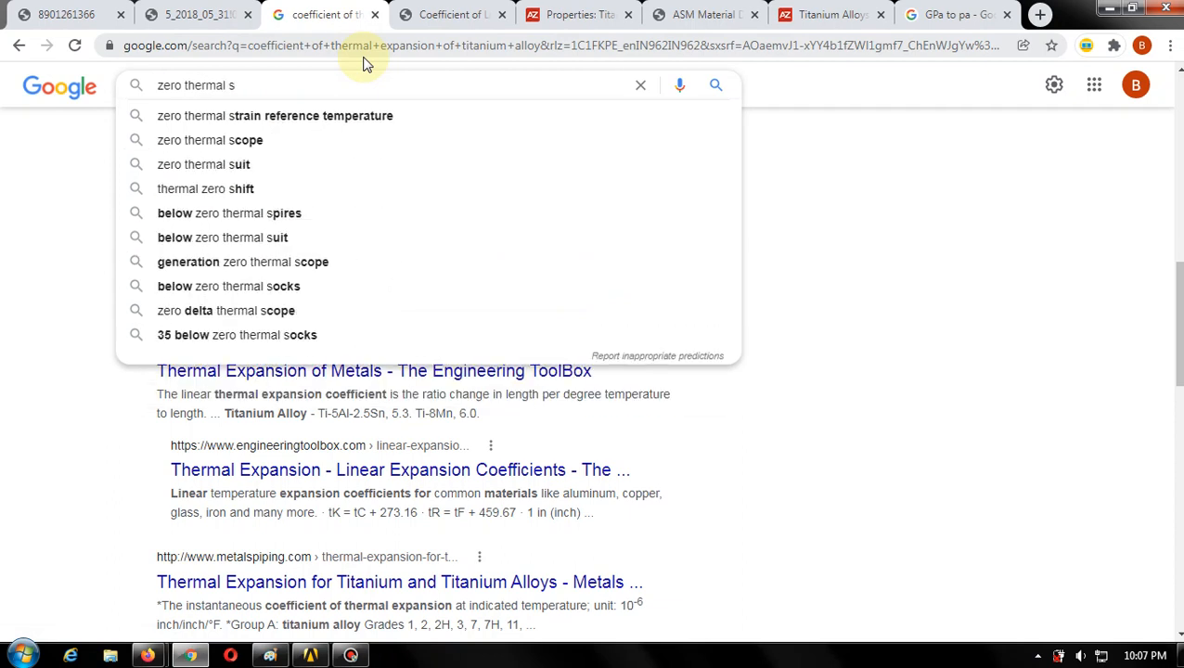
key("Down")
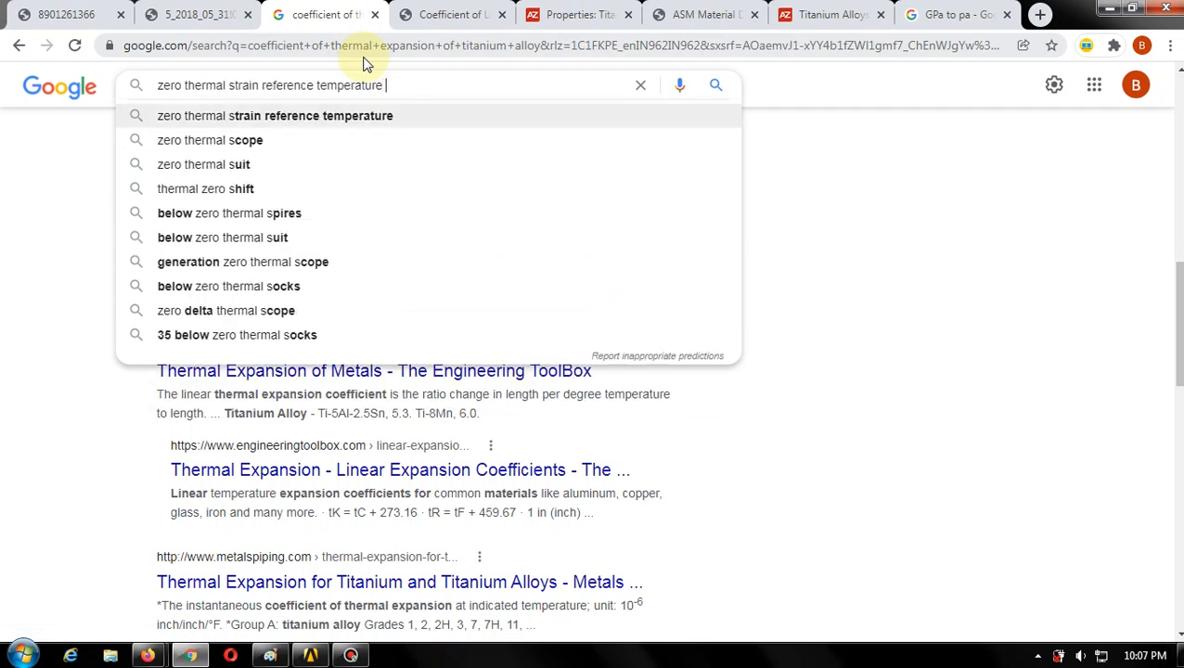
type("of ")
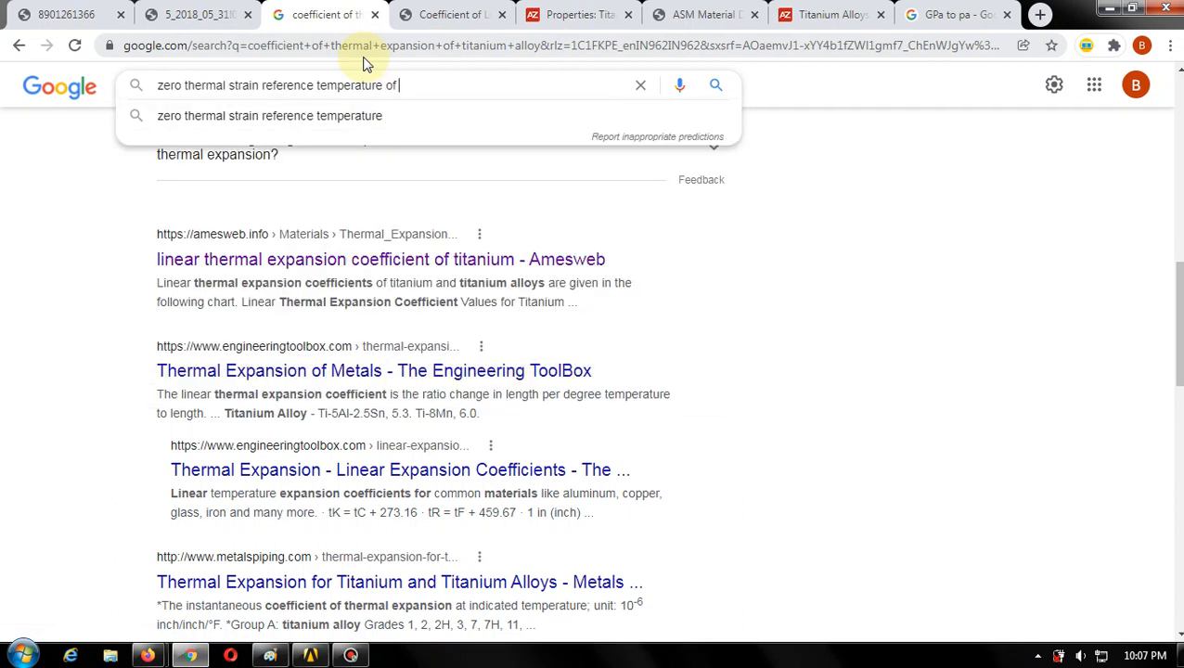
type("titanium")
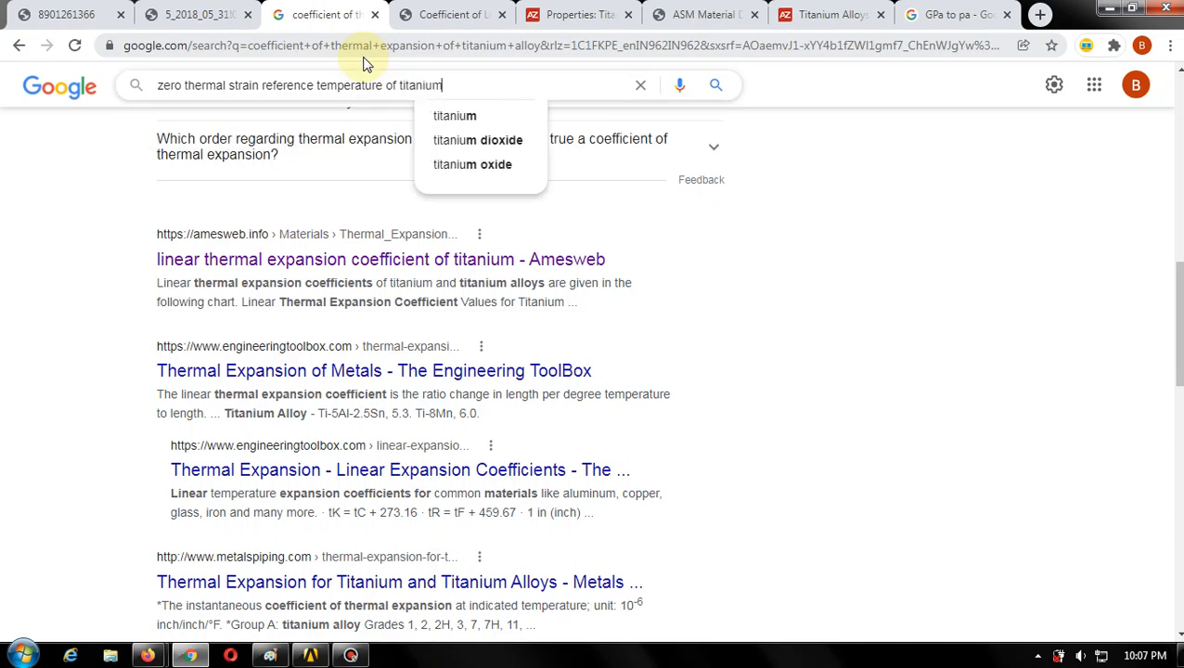
type(" alloy")
key("Return")
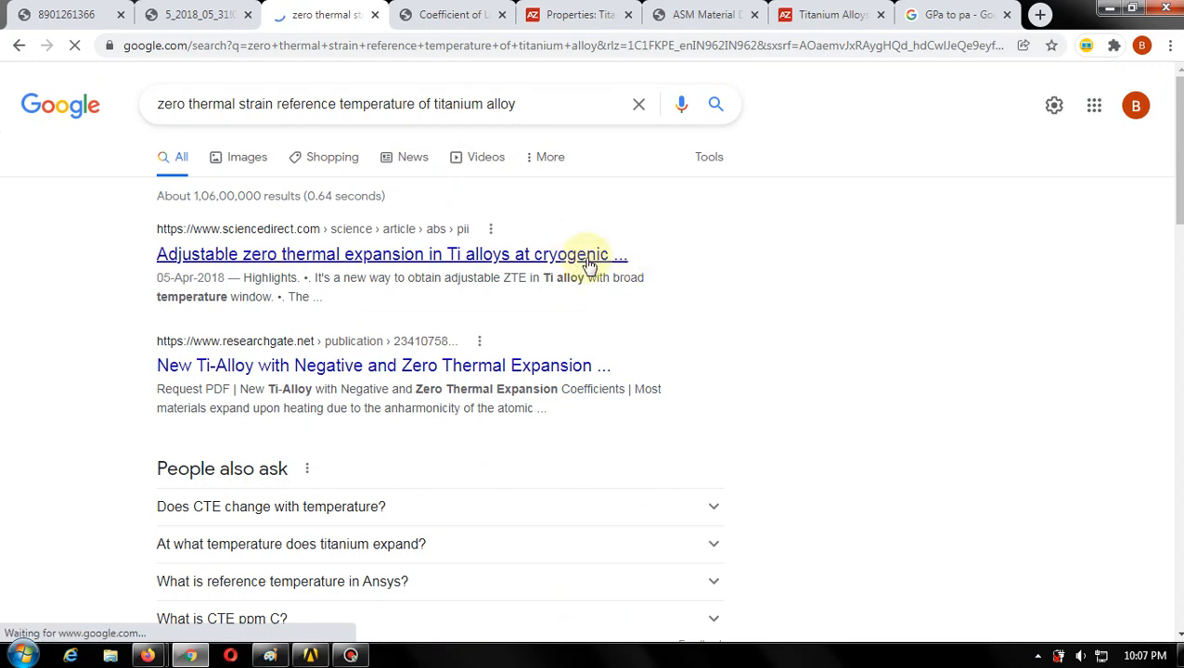
- Look through the search results and open the ScienceDirect article on adjustable zero thermal expansion in Ti alloys in a new tab
scroll(603, 275, "down", 2)
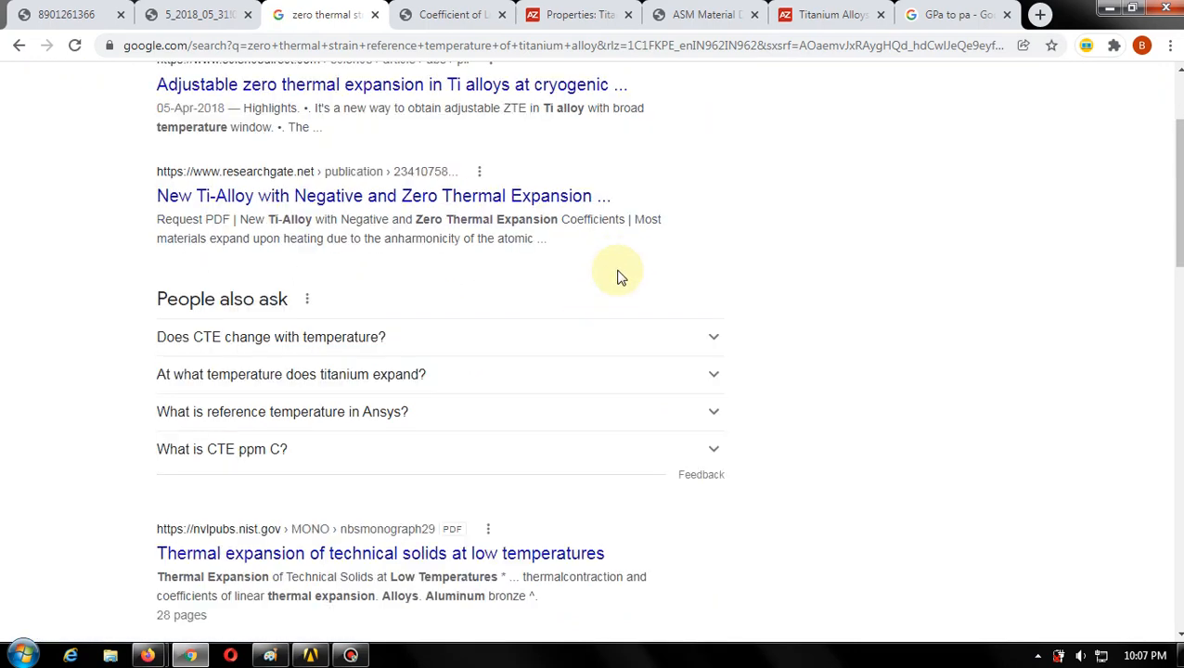
scroll(627, 270, "down", 2)
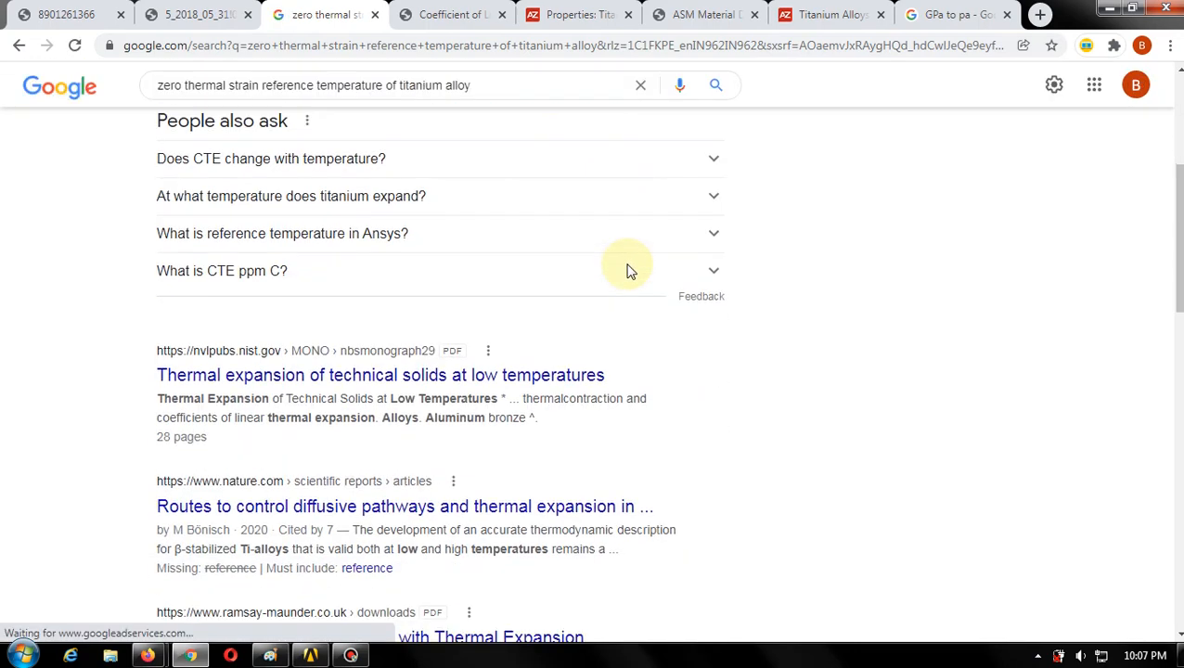
scroll(629, 271, "down", 2)
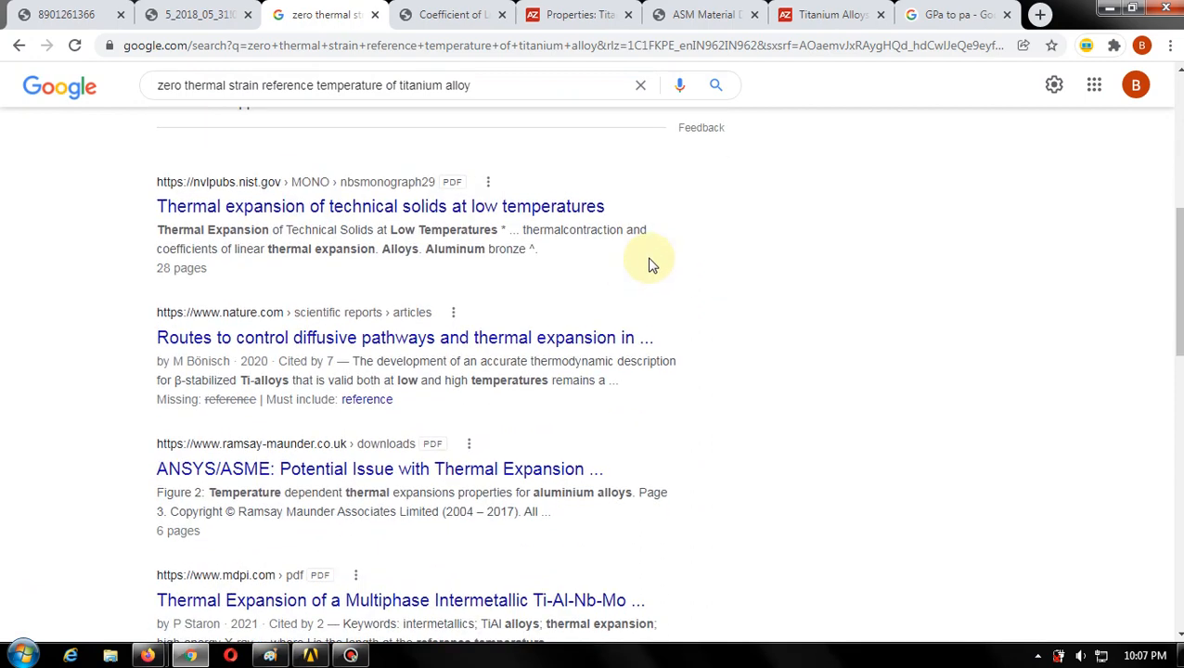
scroll(646, 265, "up", 6)
scroll(549, 317, "down", 2)
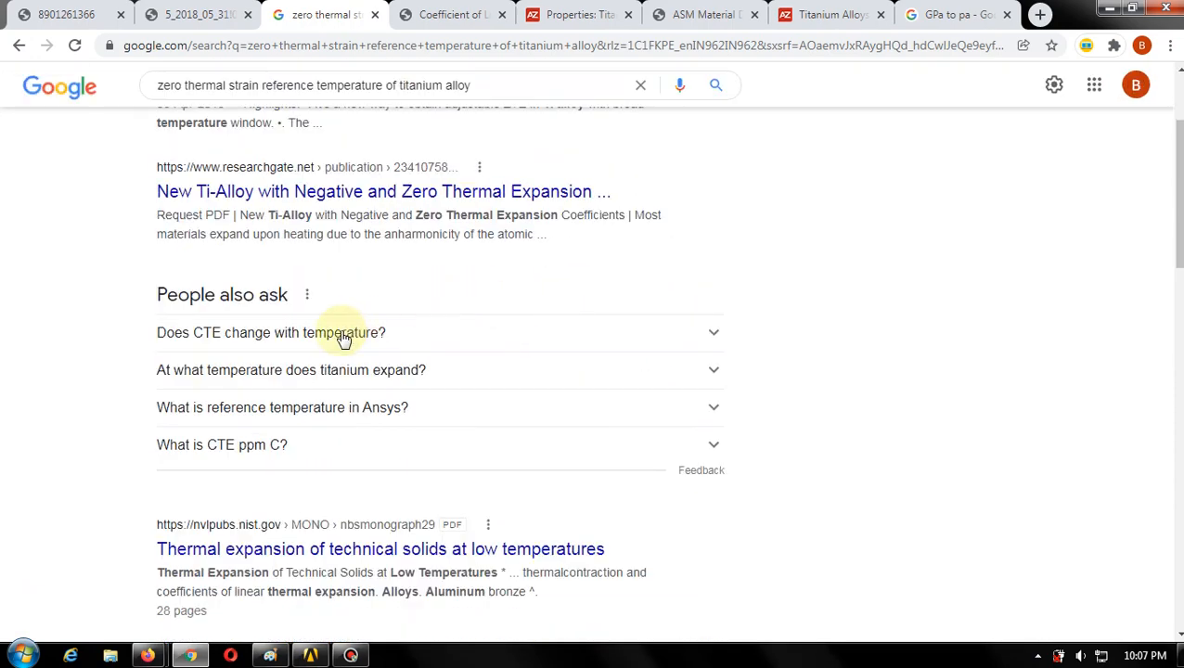
scroll(485, 362, "up", 2)
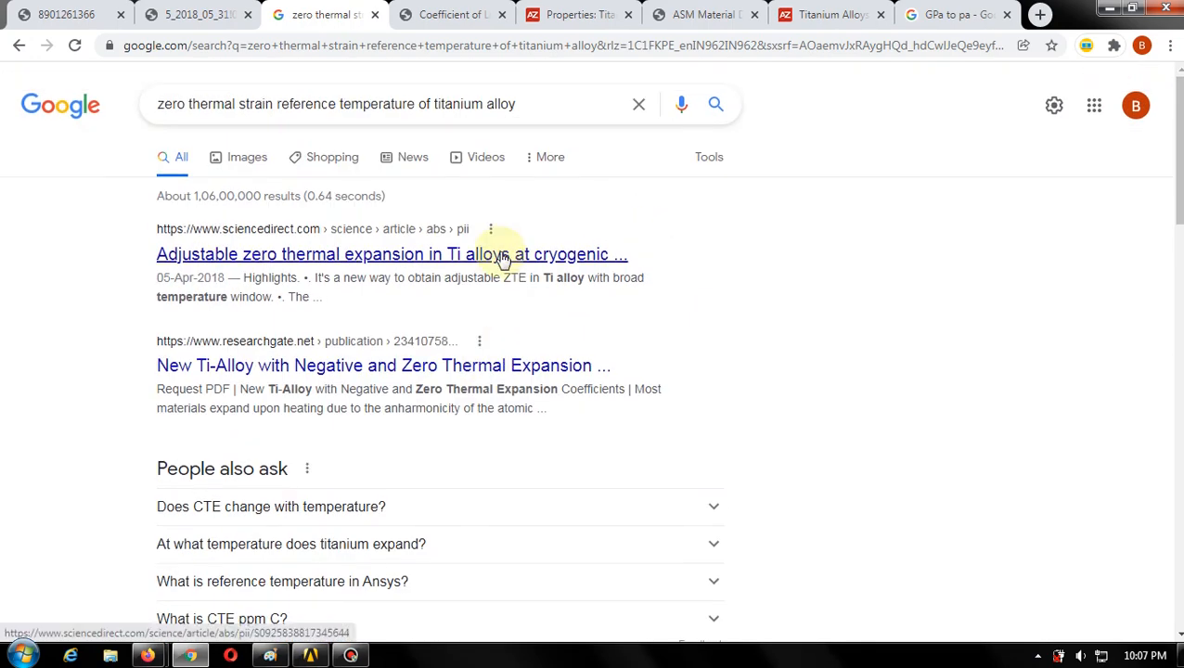
scroll(496, 333, "down", 1)
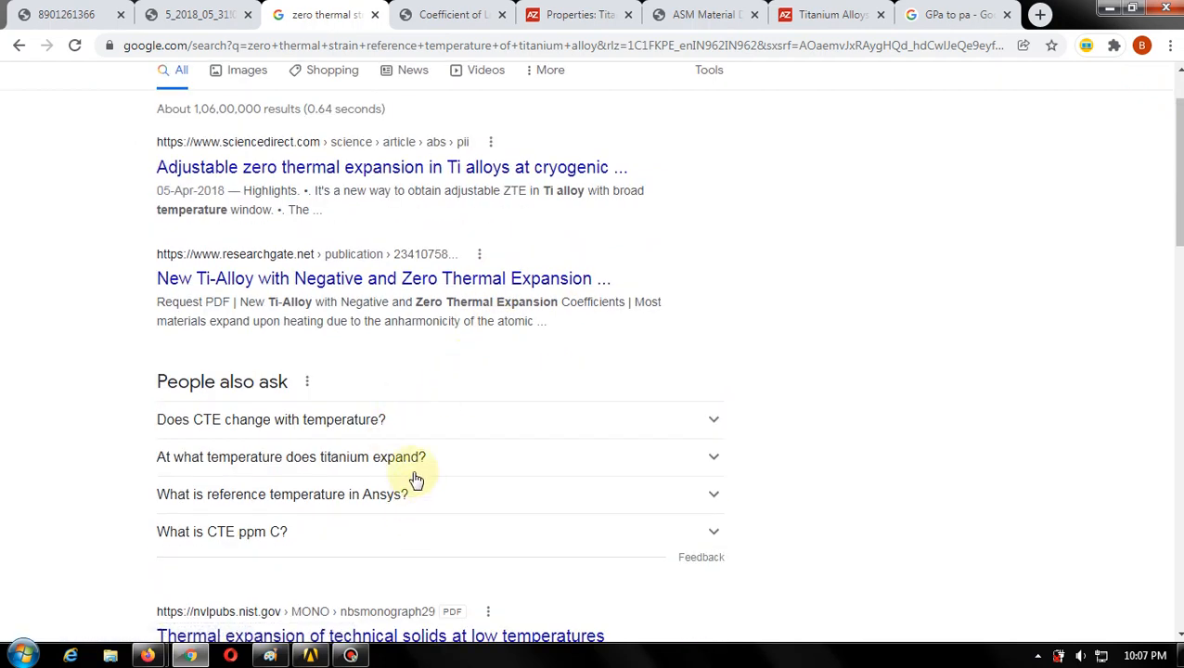
scroll(467, 314, "up", 1)
right_click(516, 254)
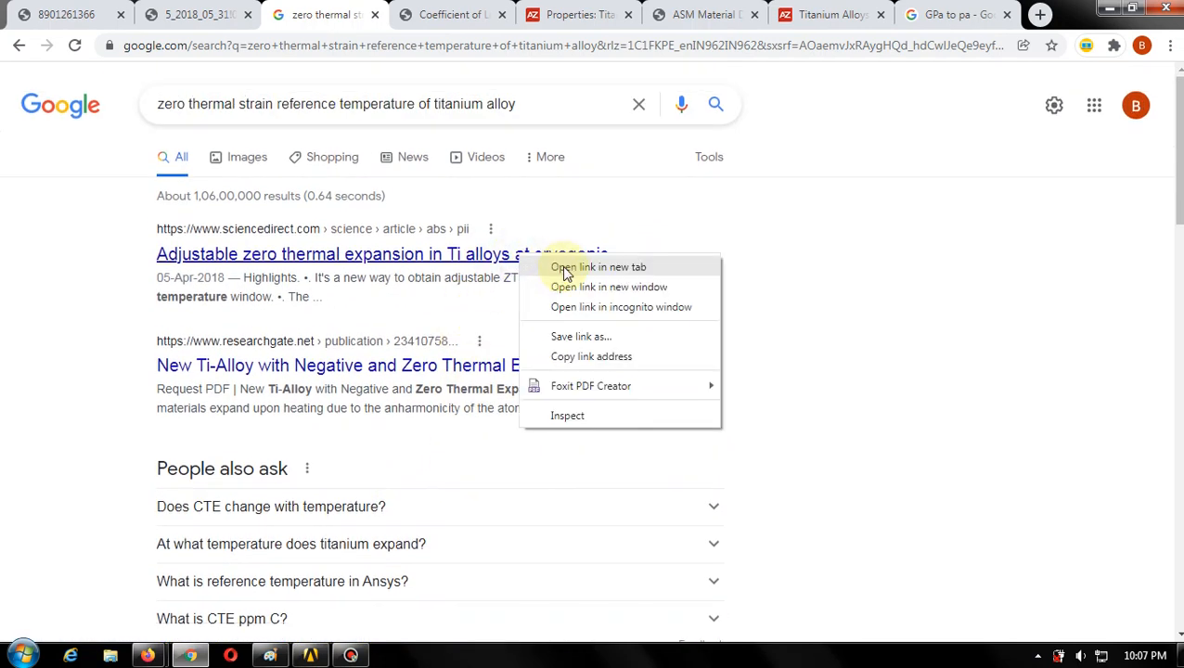
left_click(557, 266)
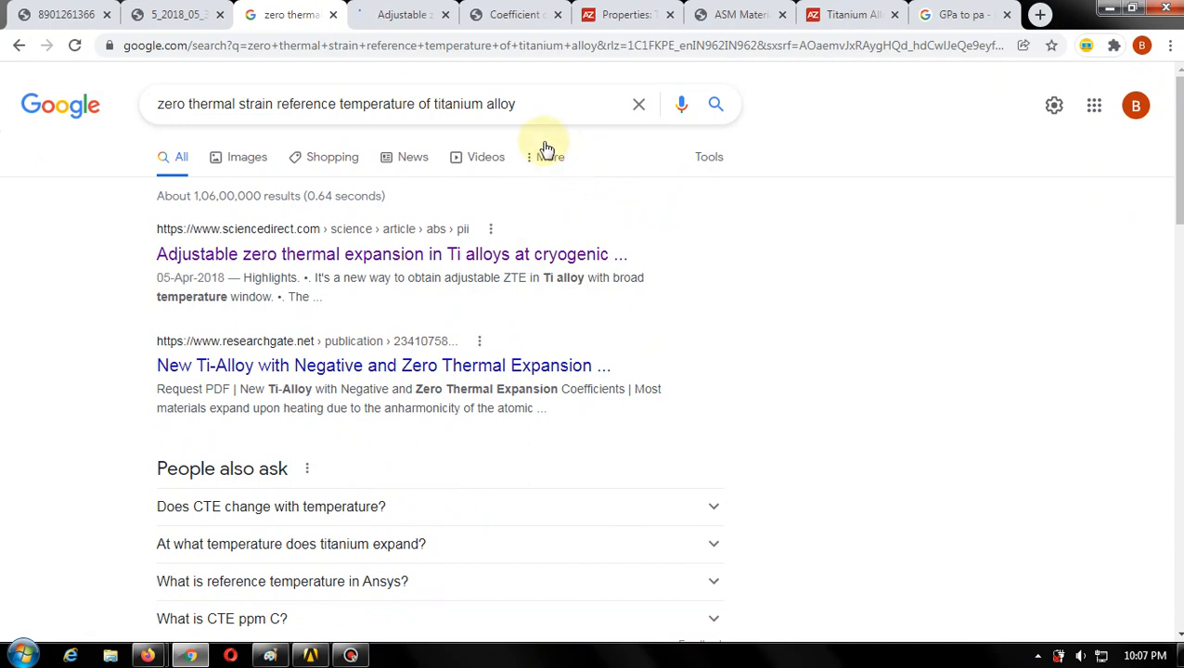
- Examine the highlights and abstract of the ScienceDirect article for the titanium alloy's zero thermal expansion temperature range
left_click(394, 14)
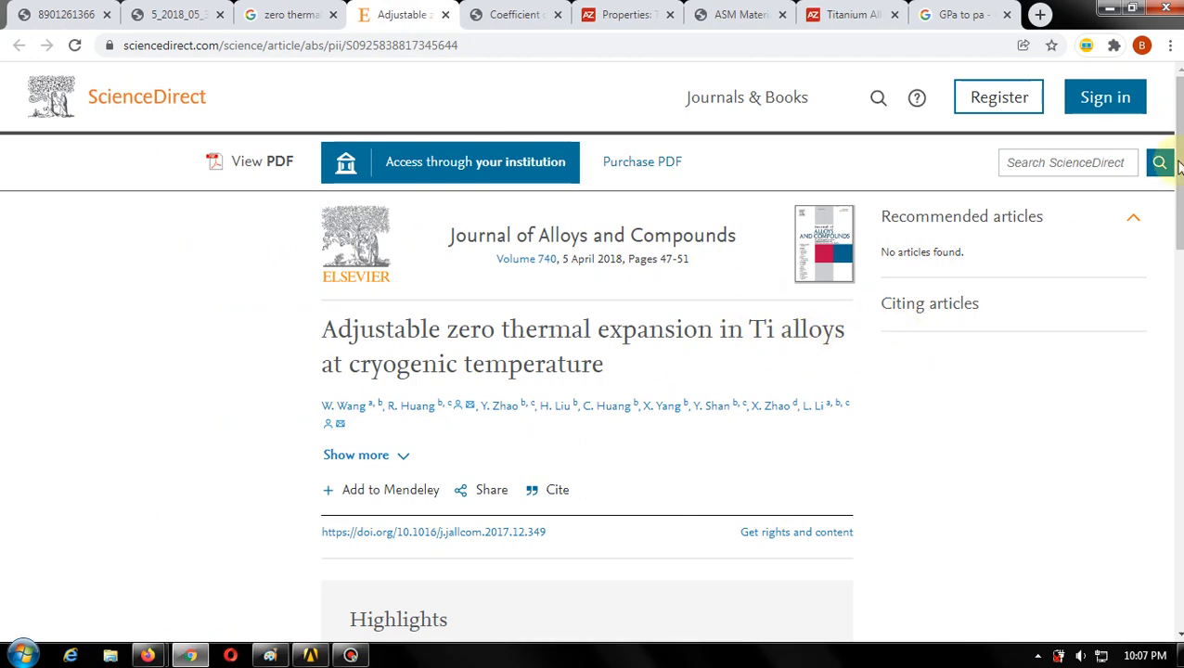
scroll(901, 214, "down", 7)
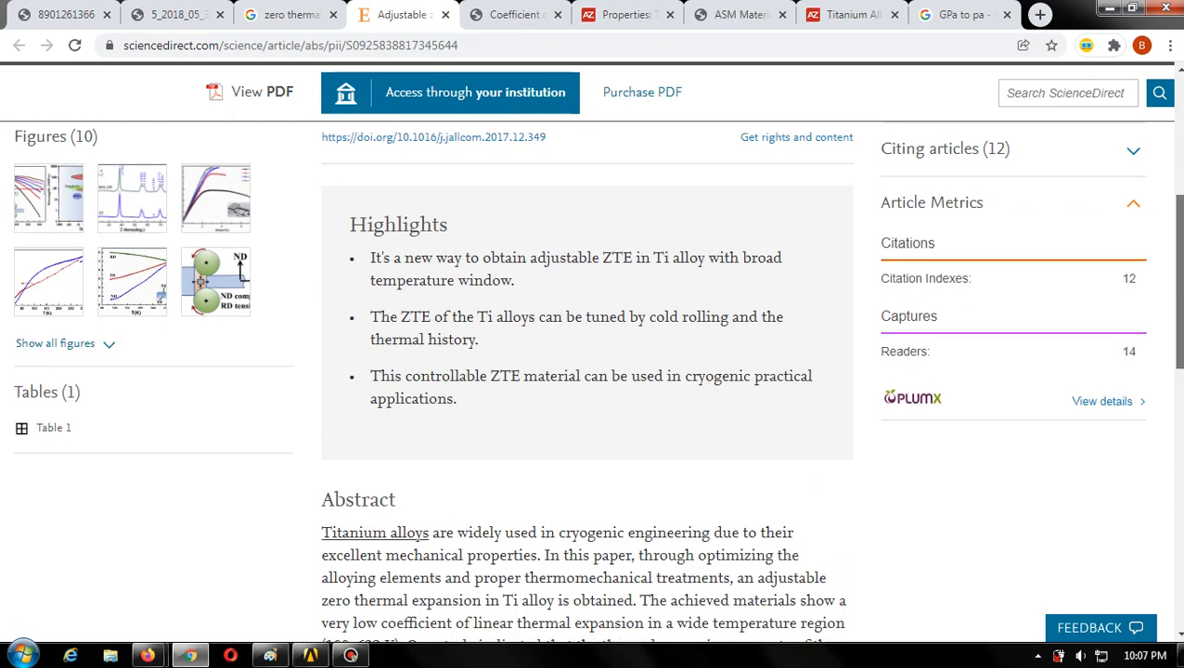
scroll(594, 372, "up", 3)
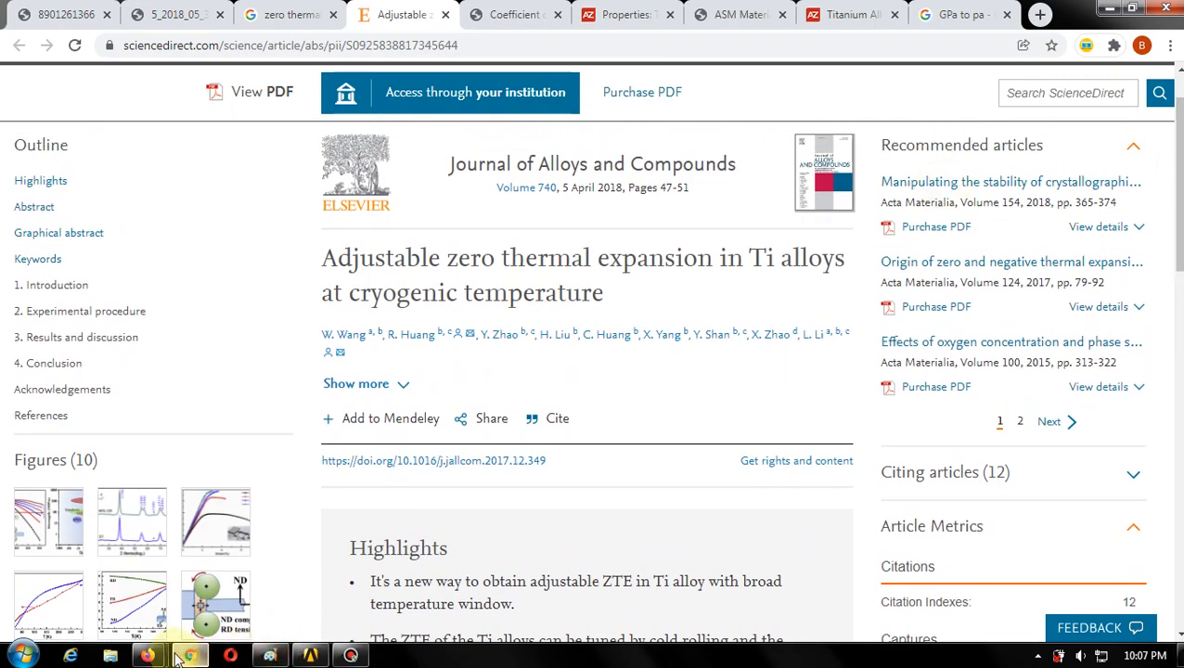
mouse_move(176, 657)
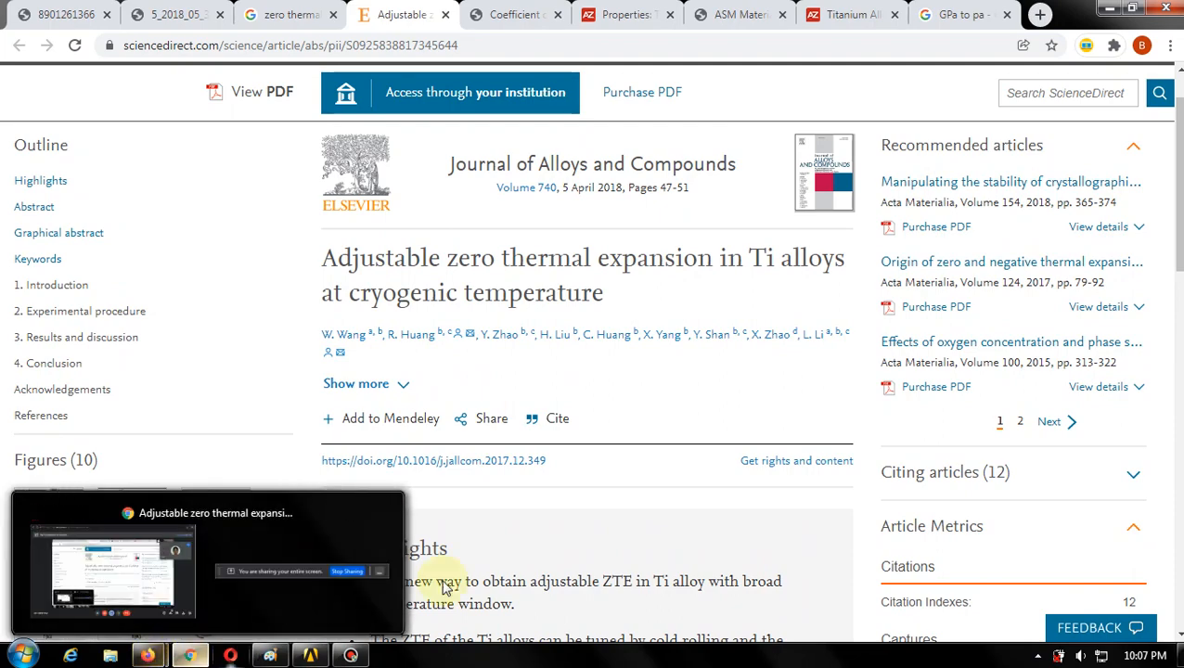
scroll(666, 402, "down", 2)
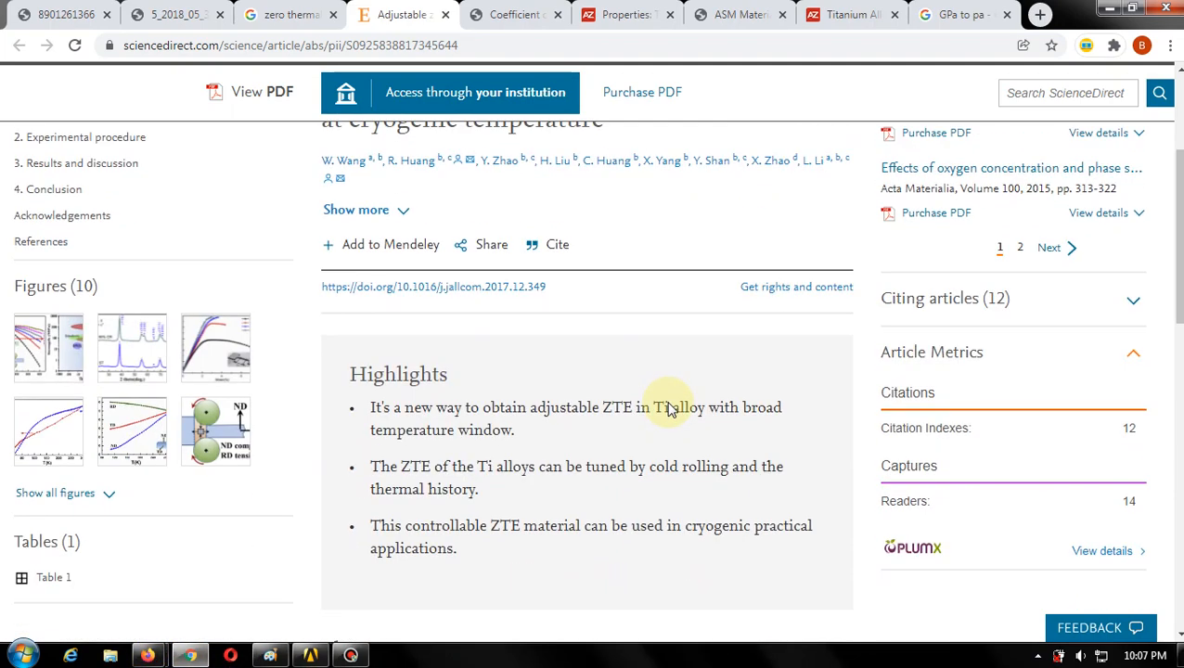
scroll(668, 404, "down", 4)
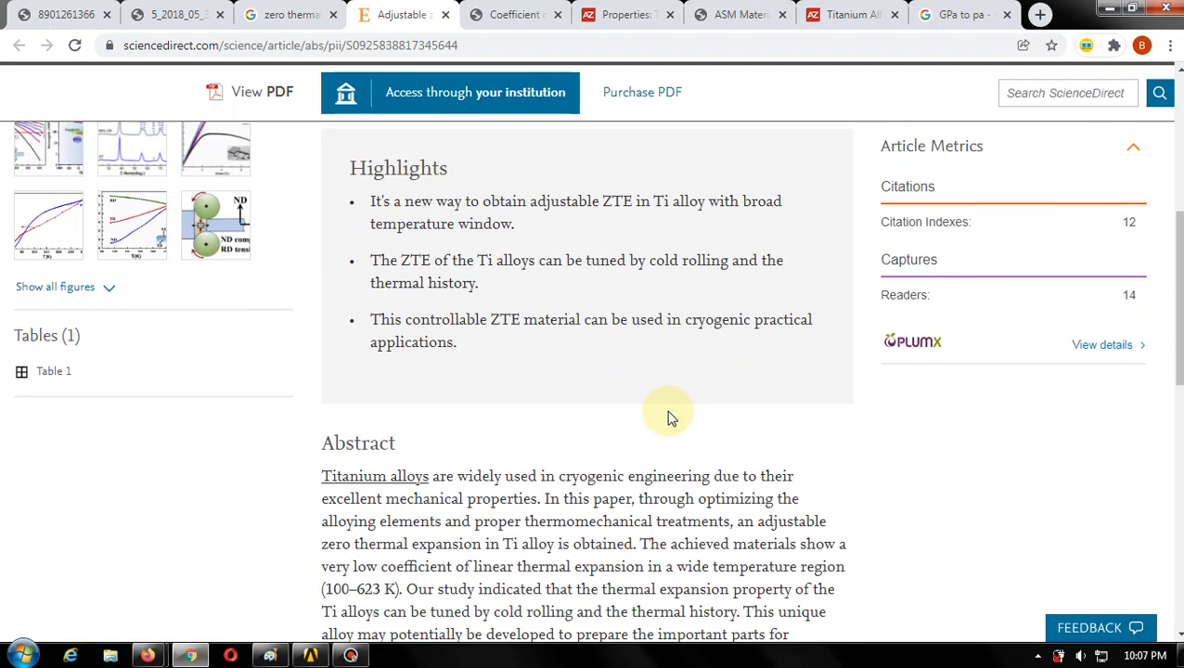
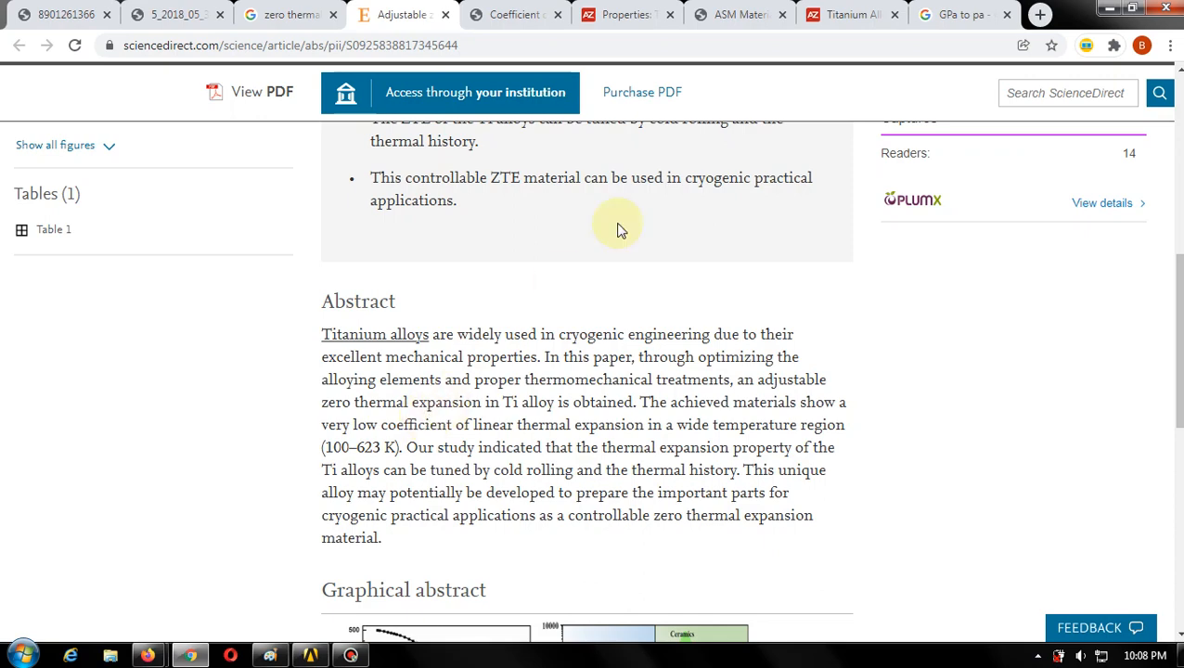
- Return to Workbench, set Ti alloy's Zero-Thermal-Strain Reference Temperature to 100 K and review the material's property list
left_click(312, 657)
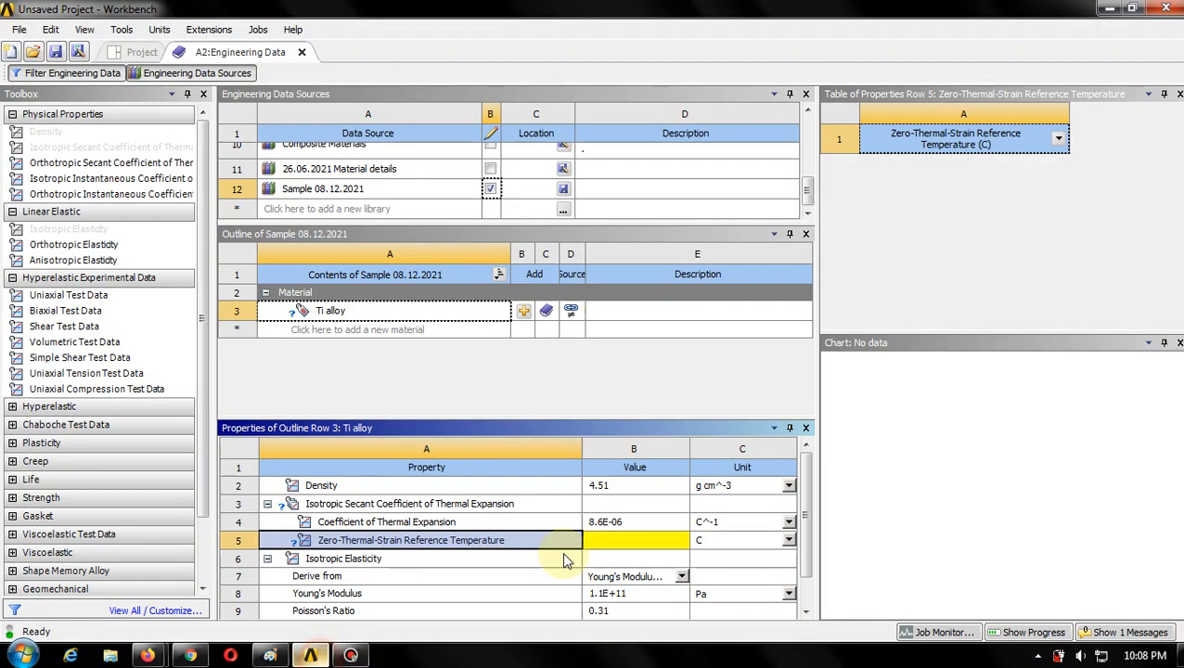
left_click(706, 541)
left_click(705, 556)
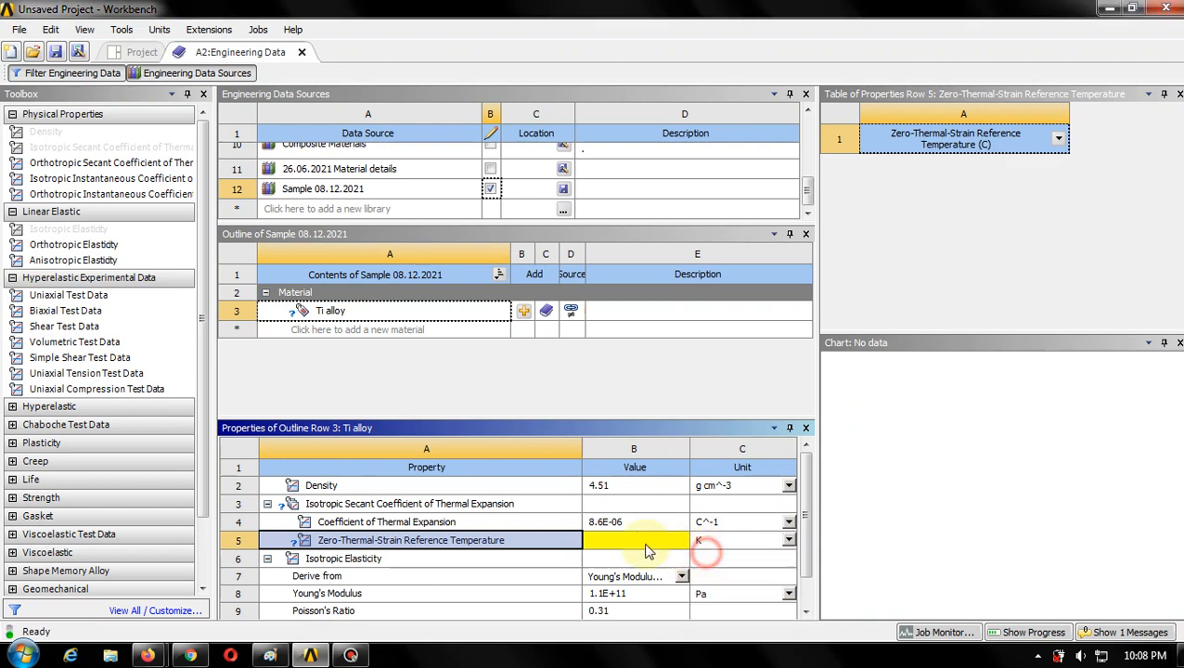
left_click(631, 545)
type("100")
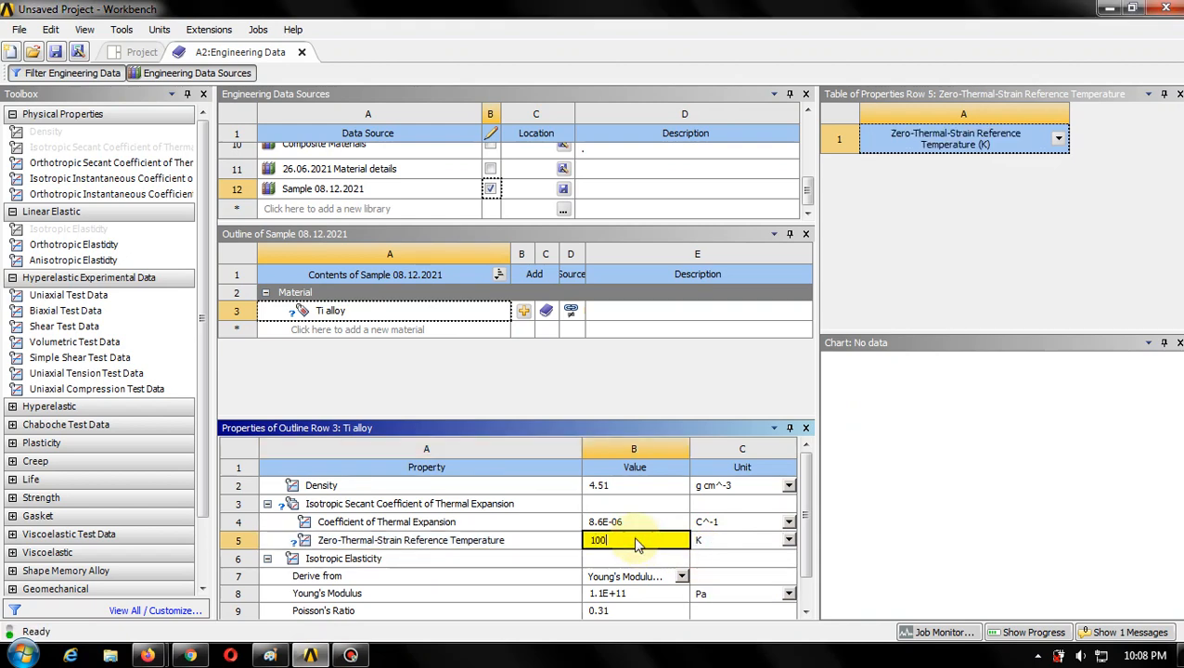
left_click(738, 383)
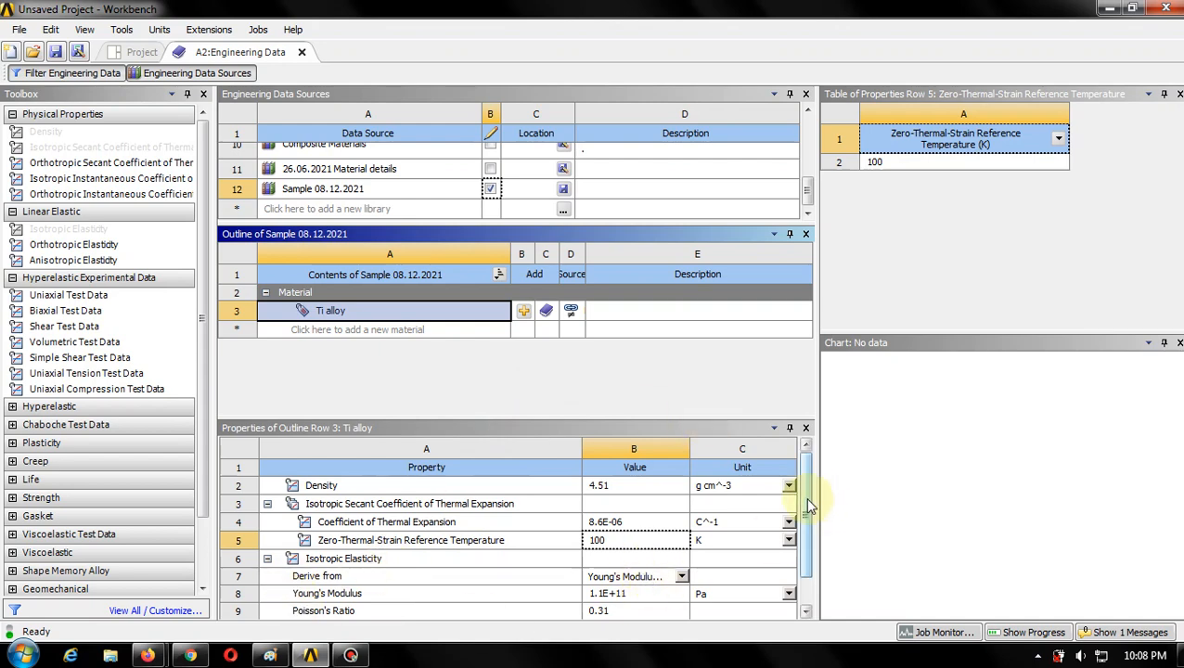
scroll(807, 492, "down", 1)
scroll(806, 518, "up", 1)
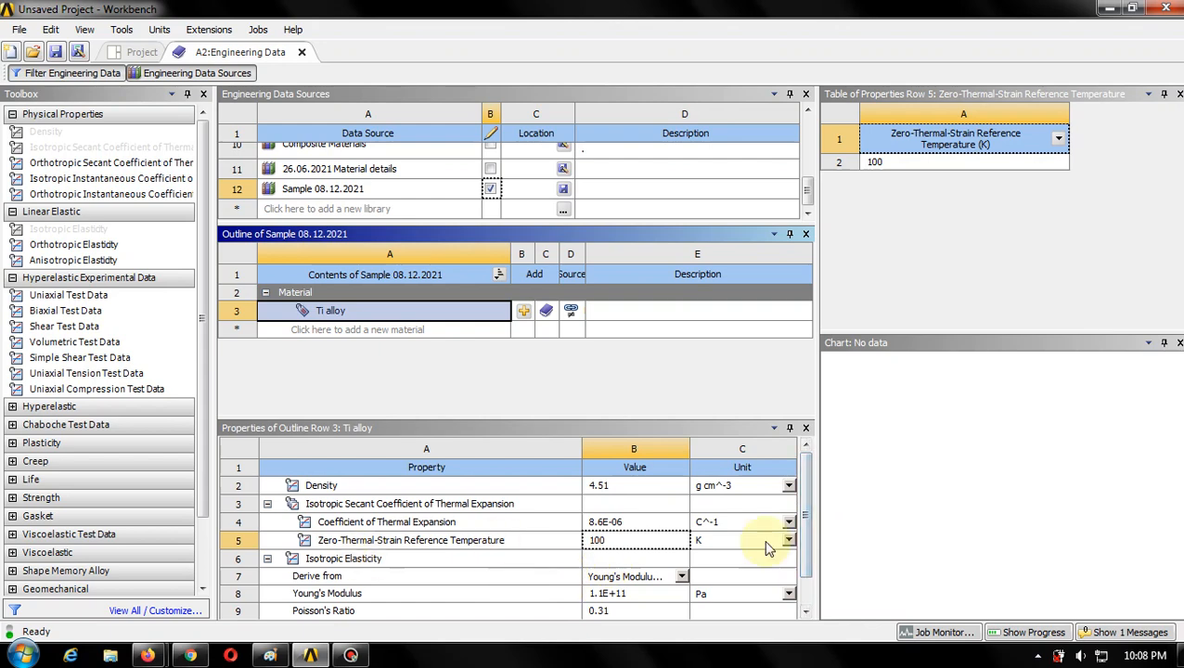
scroll(803, 515, "down", 1)
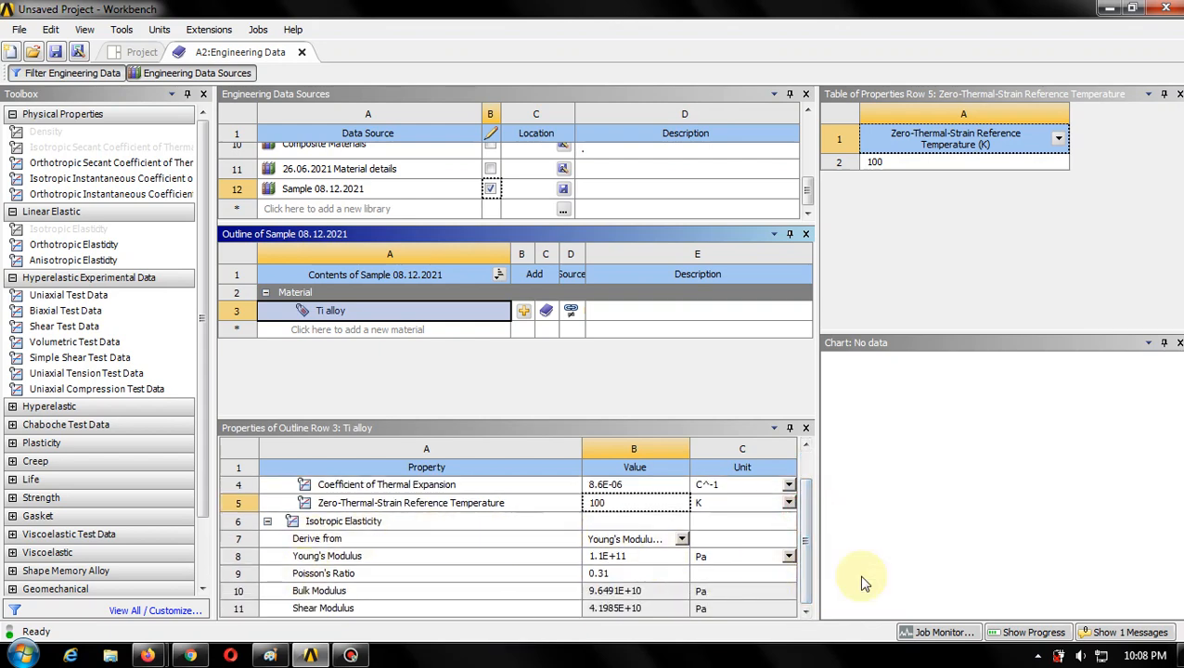
scroll(806, 506, "up", 2)
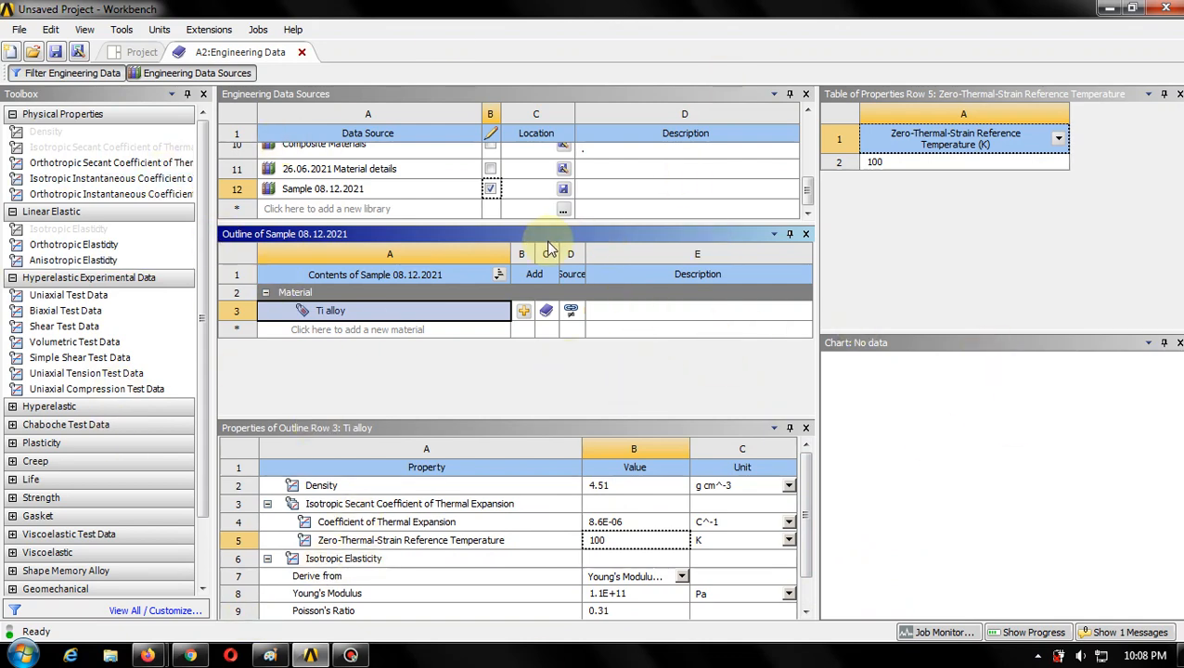
- End editing of the Sample 08.12.2021 library, save its modifications and return to the project schematic
left_click(491, 189)
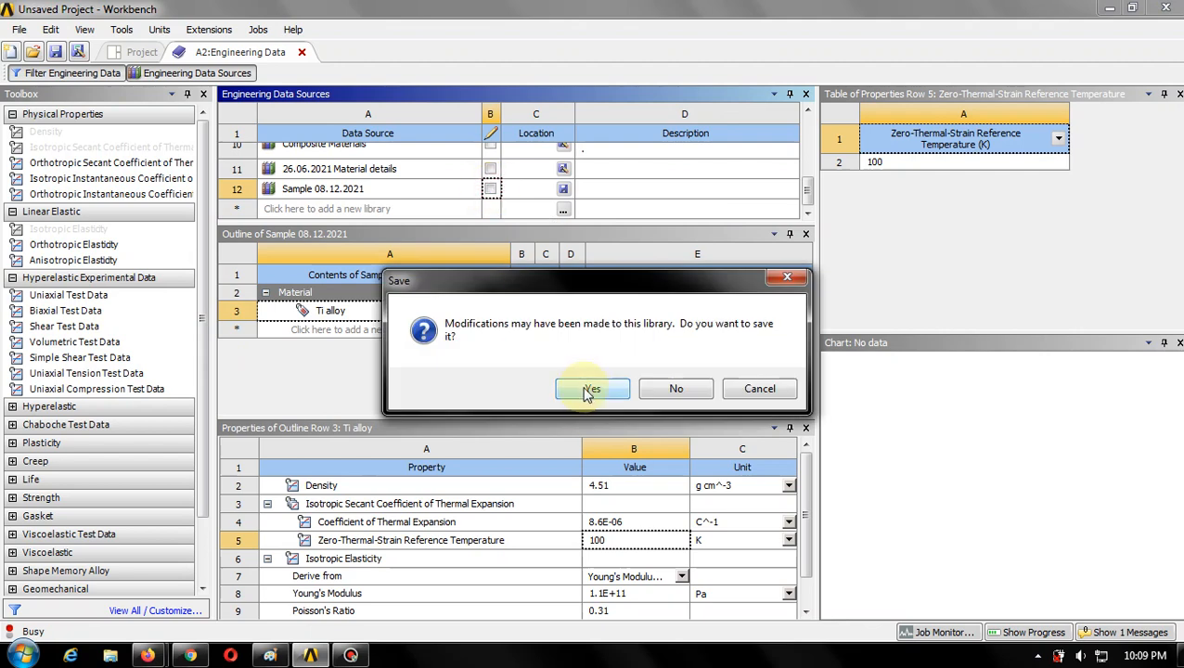
left_click(588, 390)
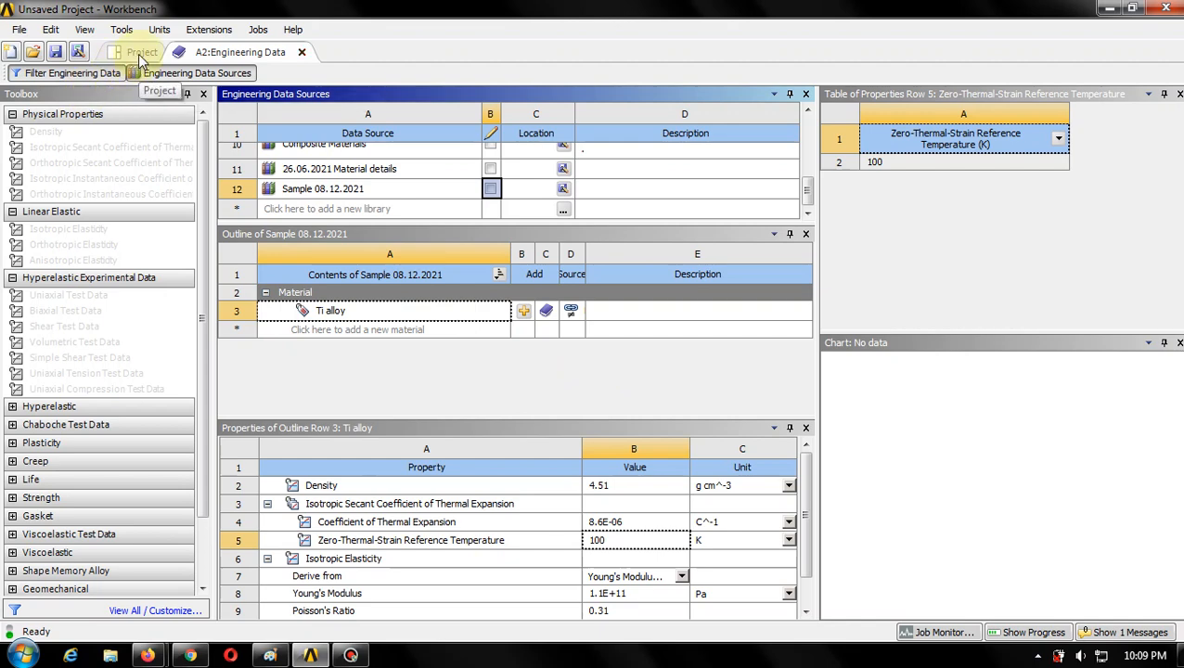
left_click(141, 56)
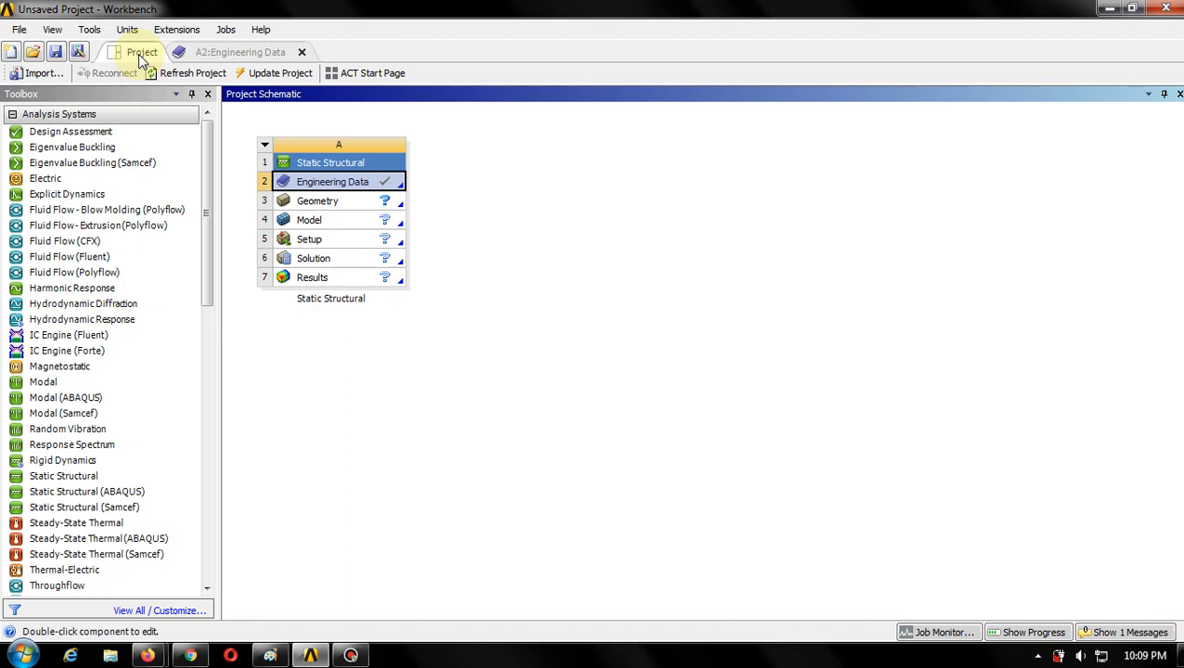
- Close Engineering Data and update the Static Structural system's Engineering Data cell
left_click(248, 52)
left_click(143, 53)
left_click(302, 53)
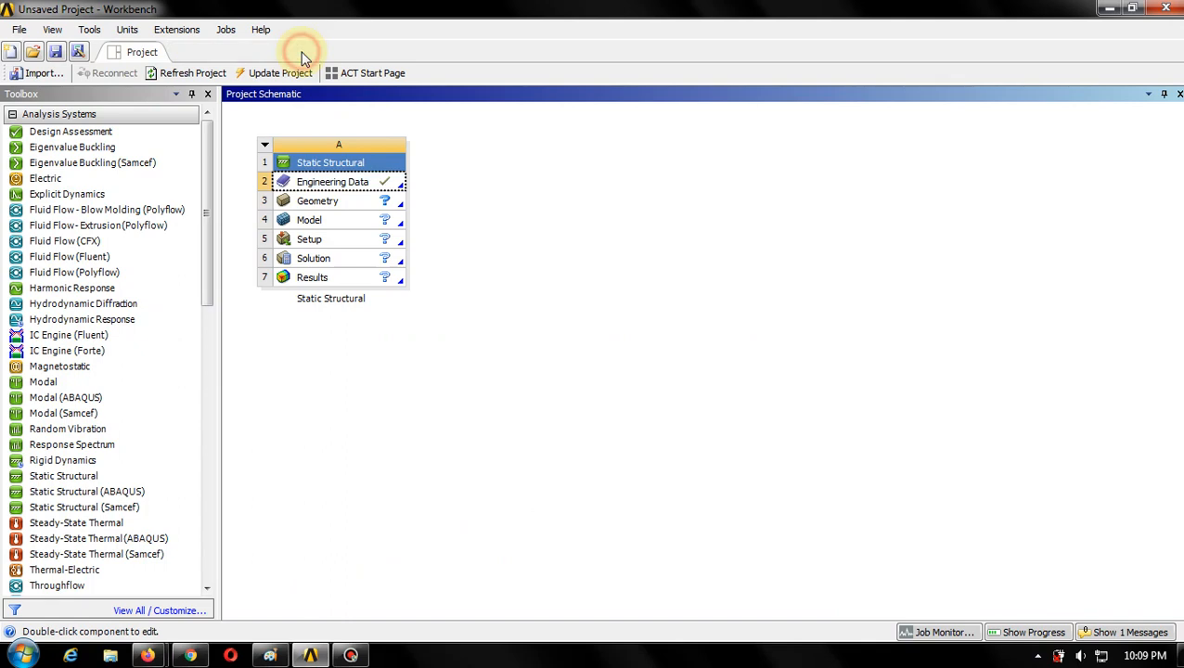
right_click(339, 188)
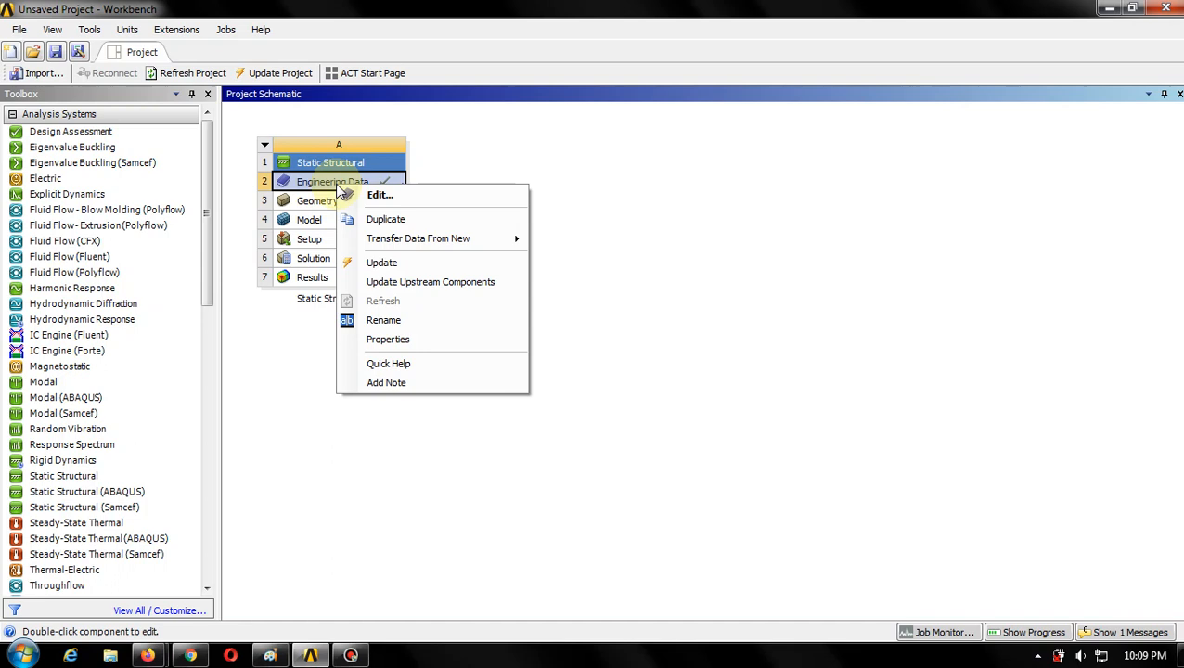
left_click(382, 262)
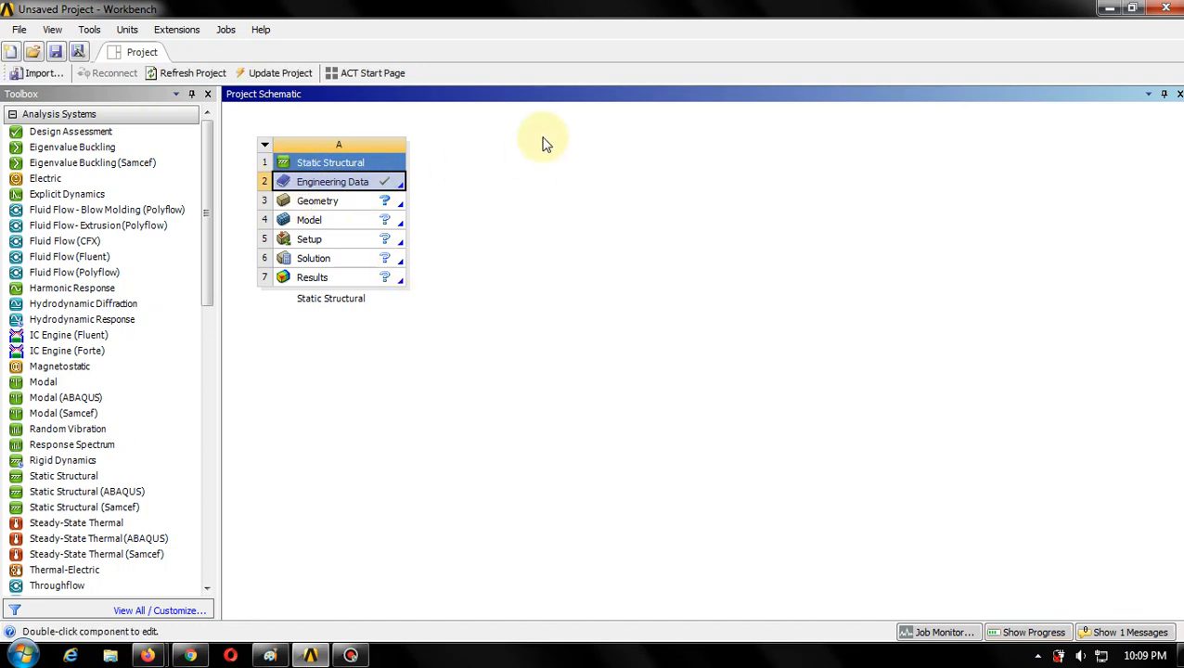
- Try to create a new SpaceClaim geometry for the Static Structural system, closing the license finder and exiting SpaceClaim
left_click(326, 209)
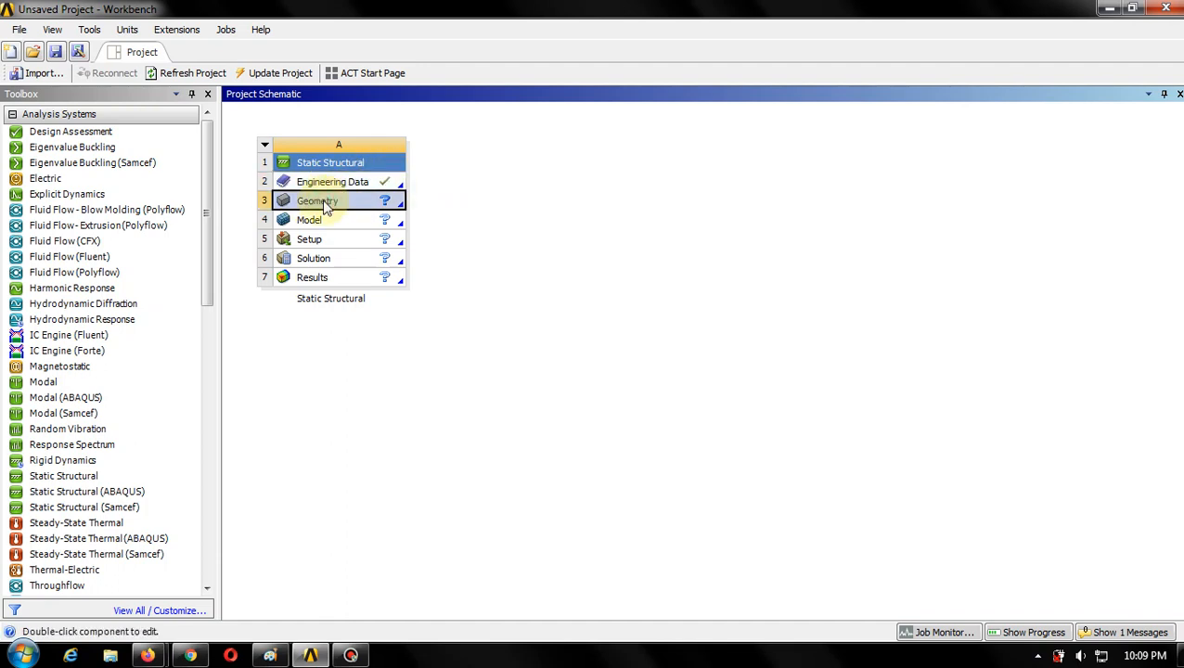
right_click(324, 202)
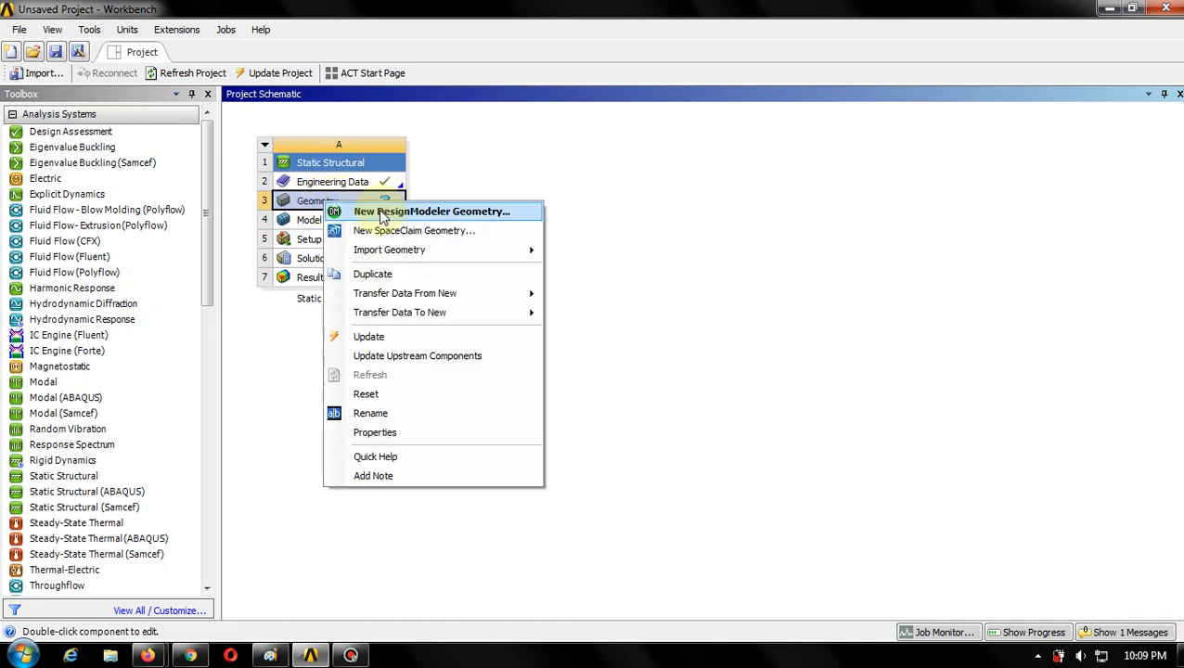
left_click(469, 241)
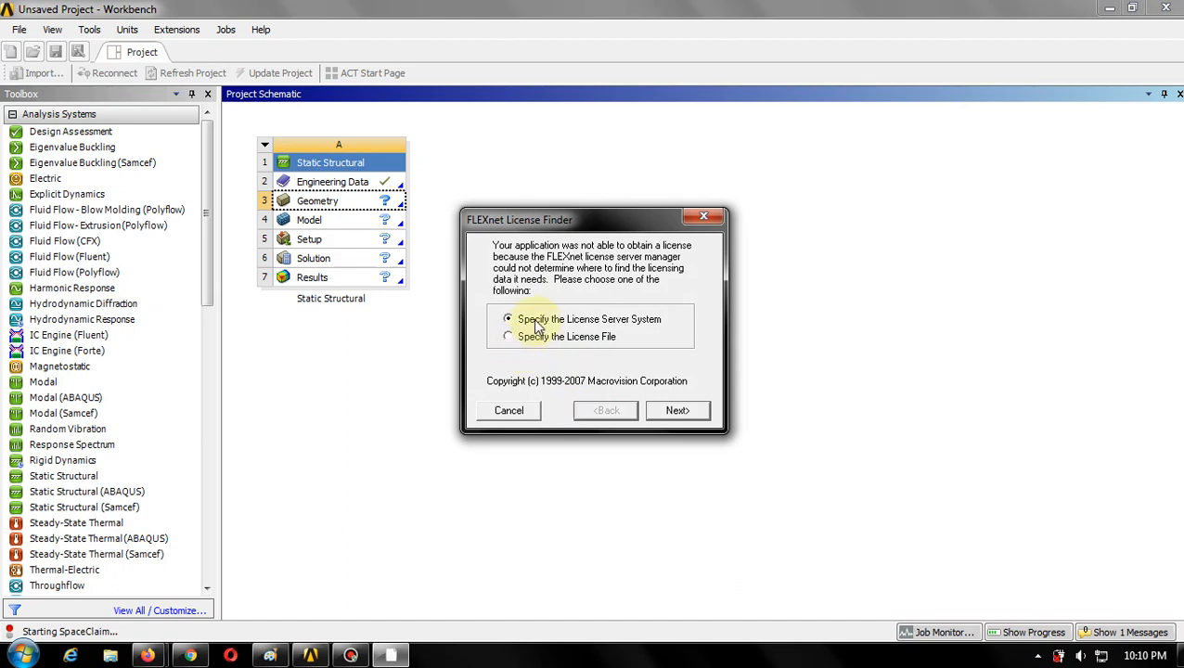
left_click(692, 412)
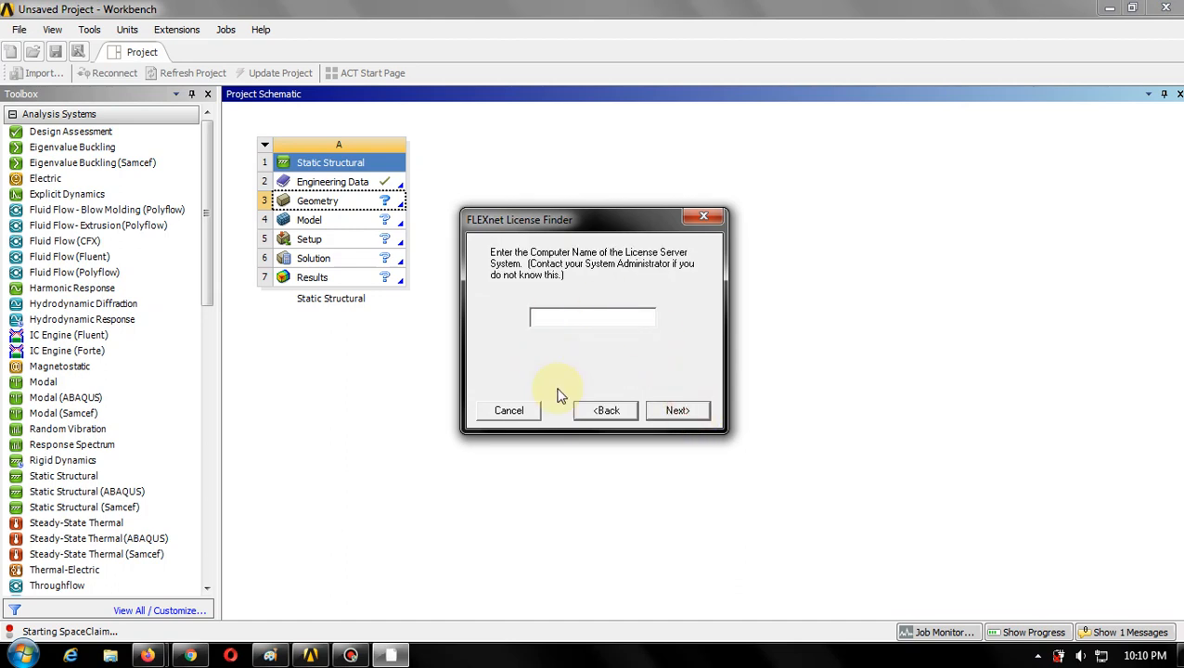
left_click(605, 411)
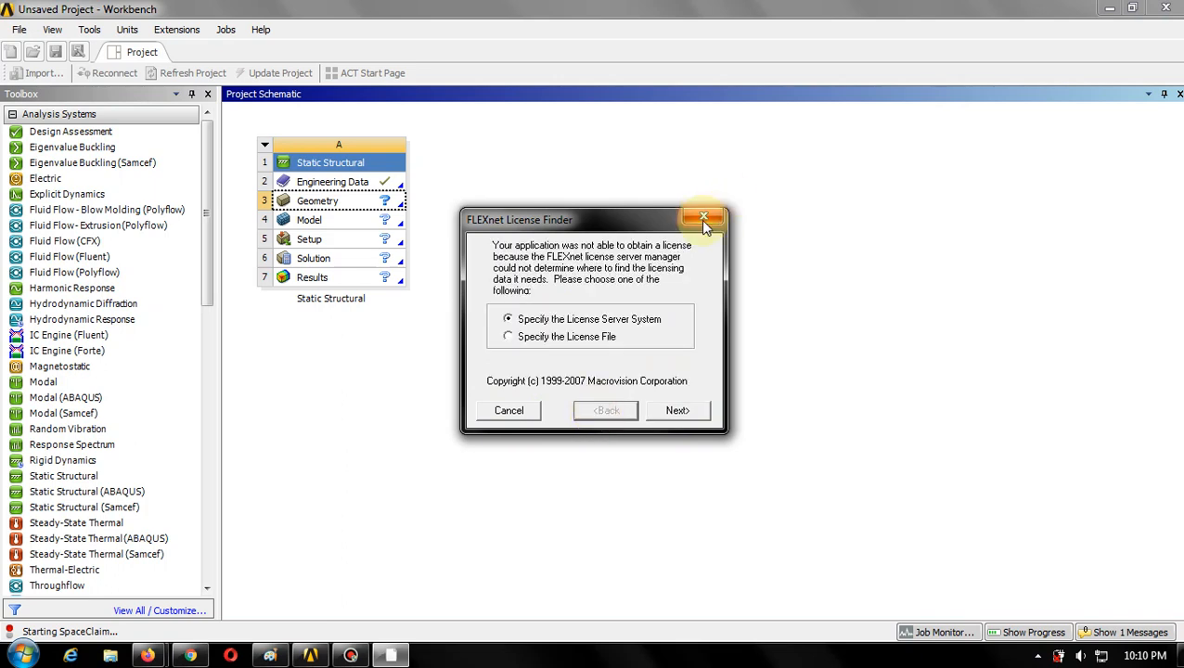
left_click(703, 217)
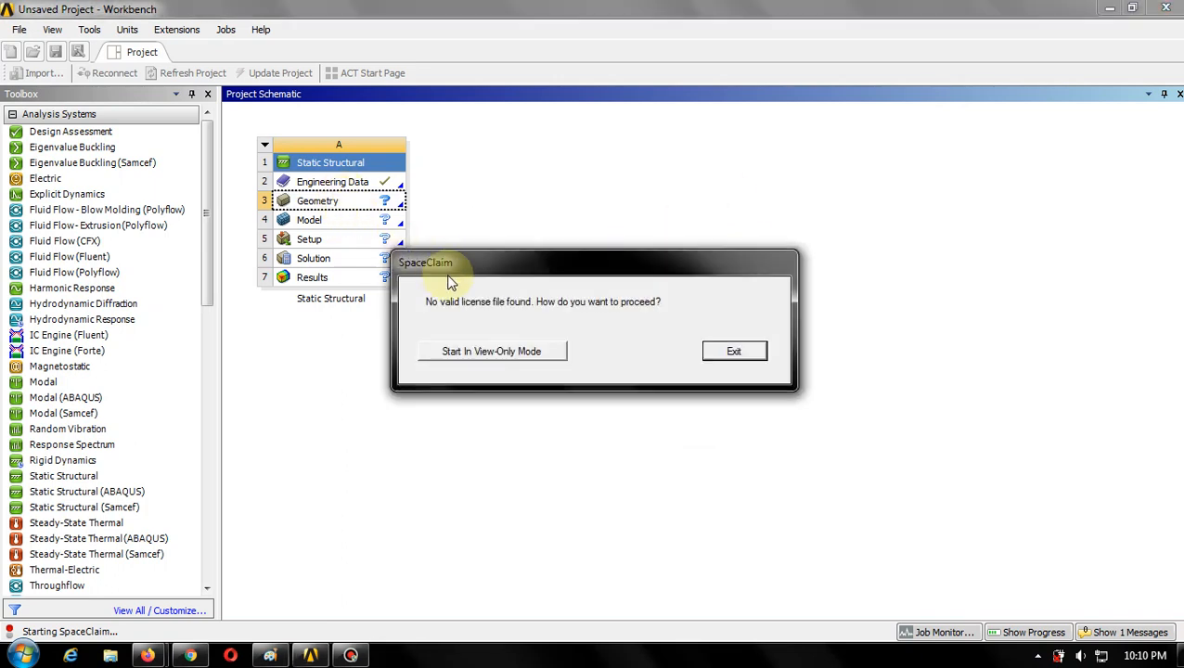
left_click(734, 357)
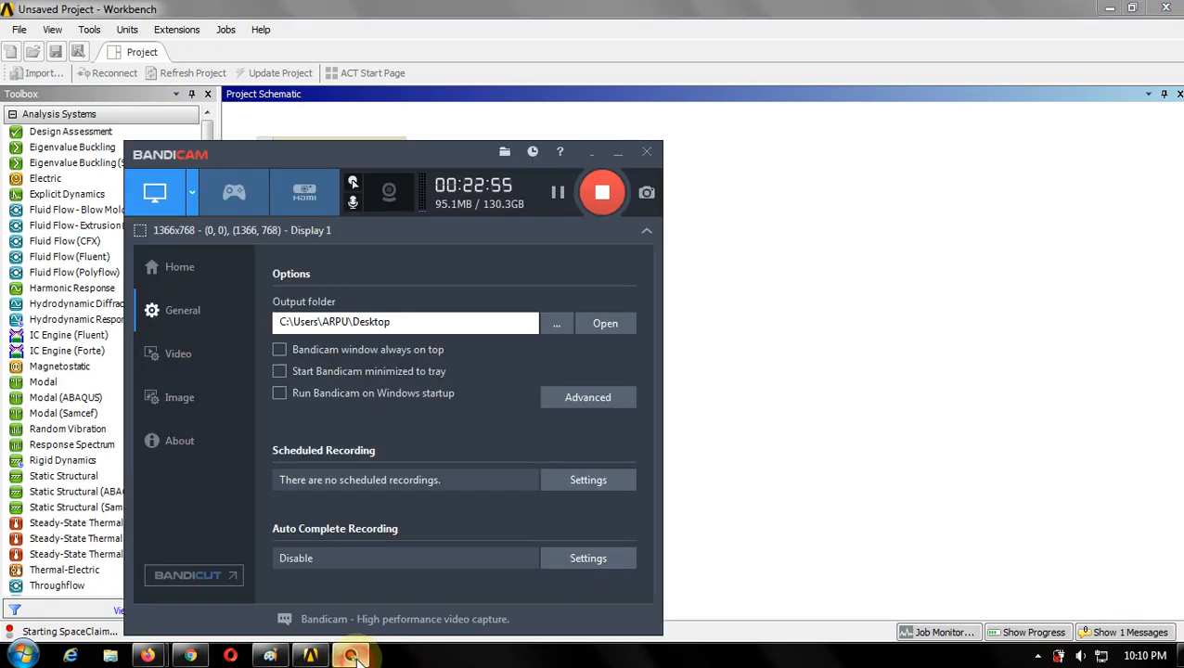
left_click(586, 8)
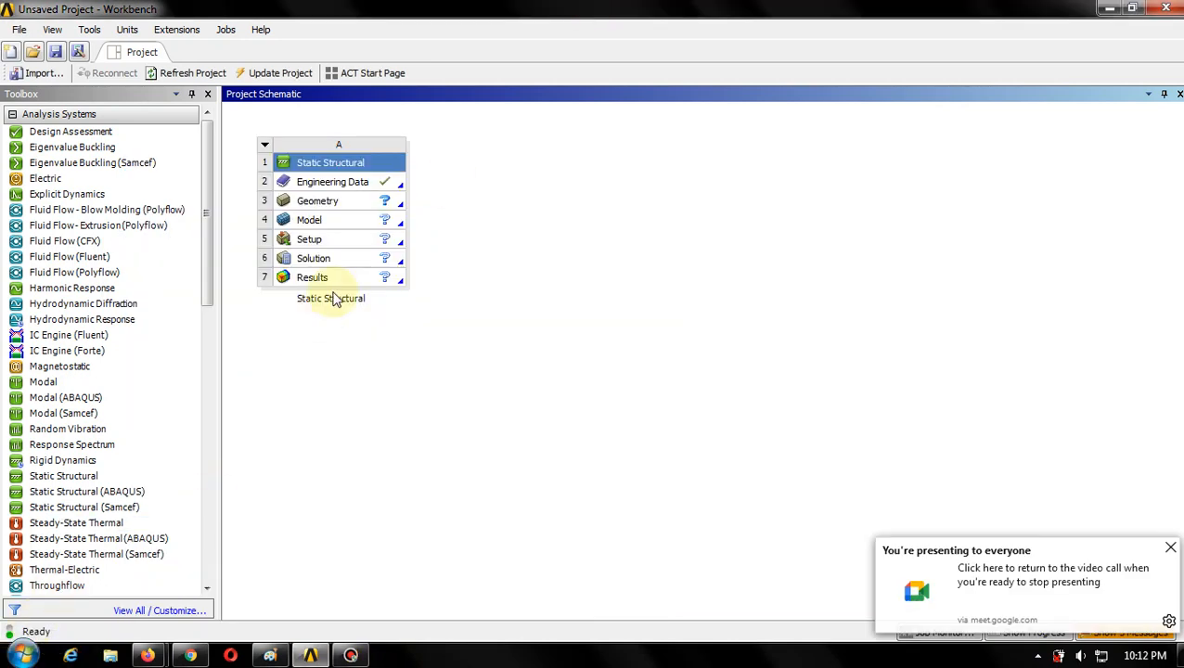
- Open the Static Structural system's Geometry cell in DesignModeler
left_click(332, 206)
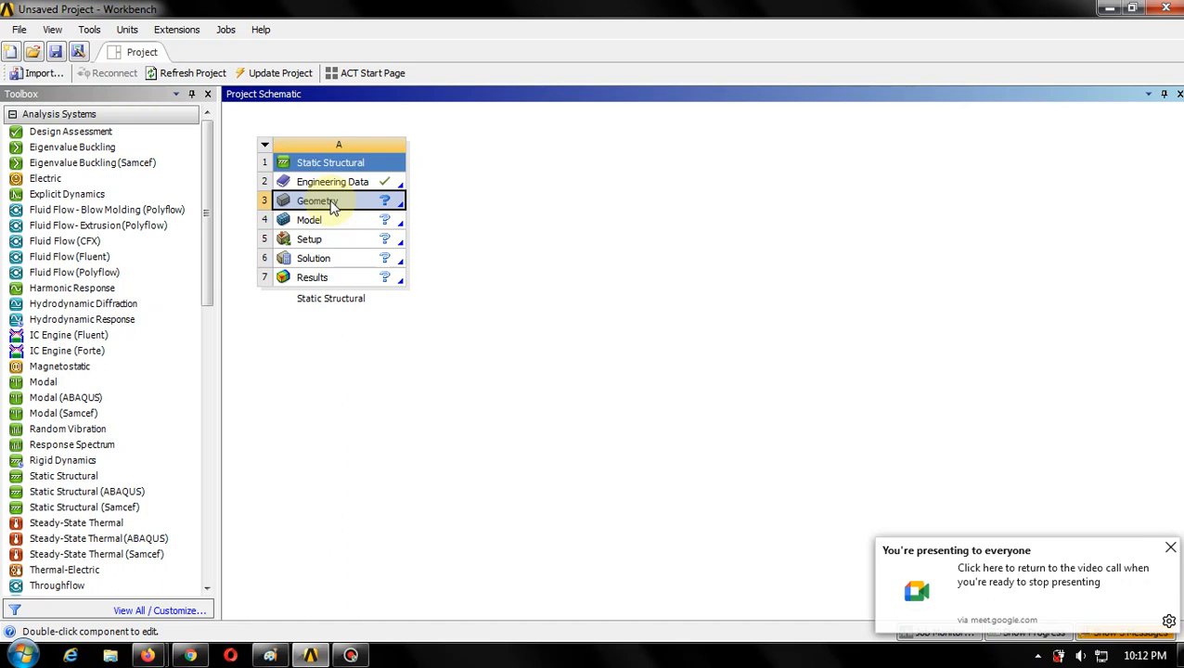
double_click(332, 206)
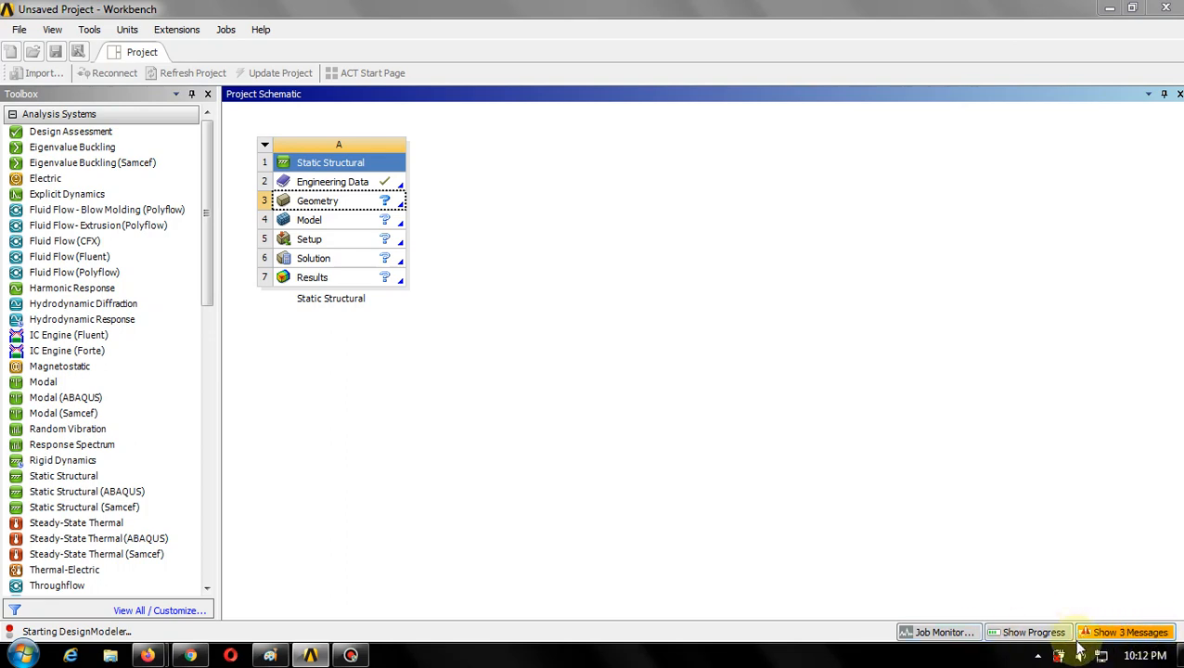
- Display the Workbench messages, minimize DesignModeler to read the listed errors, and close the message list
left_click(1136, 636)
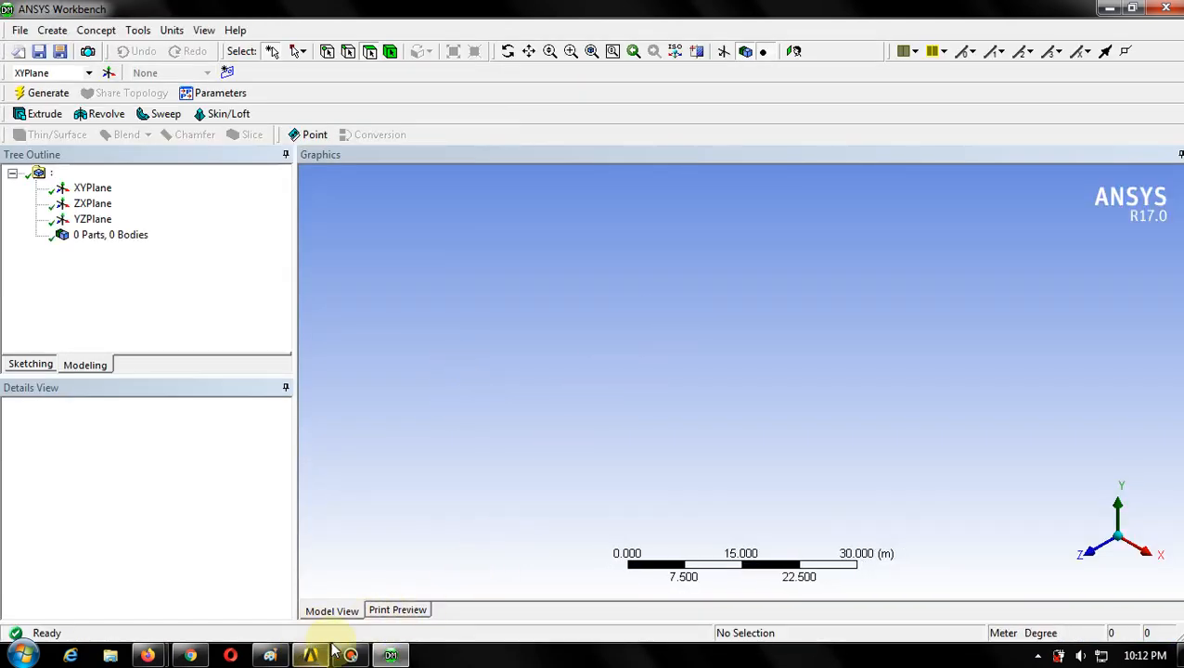
left_click(1110, 8)
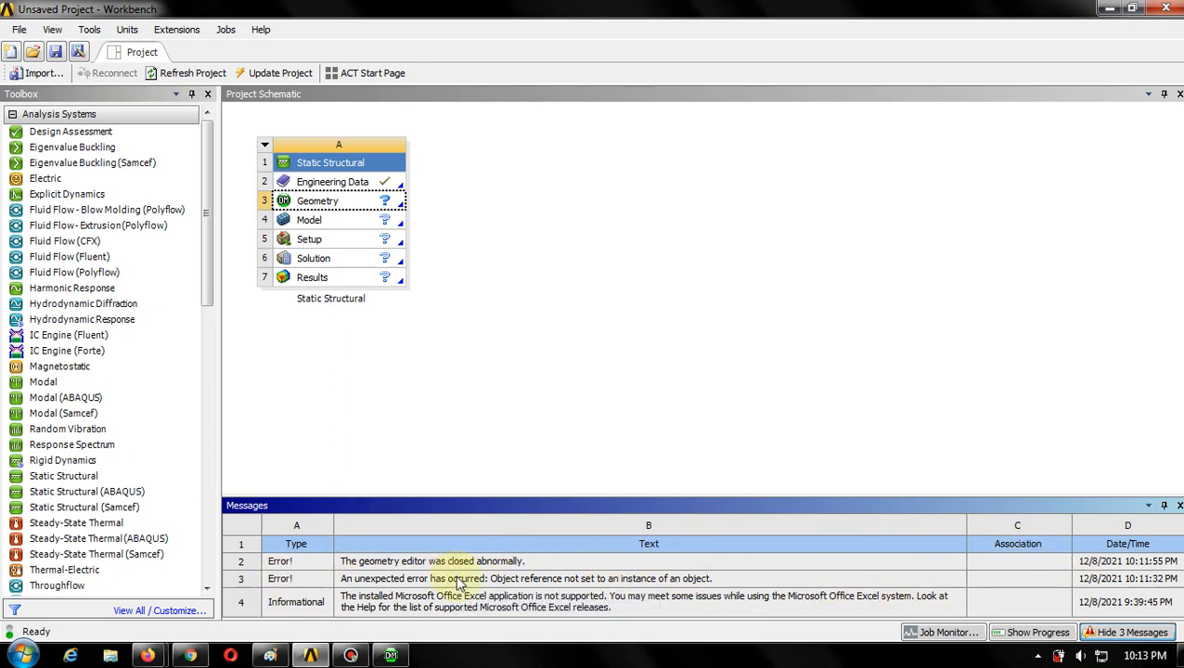
left_click(1179, 506)
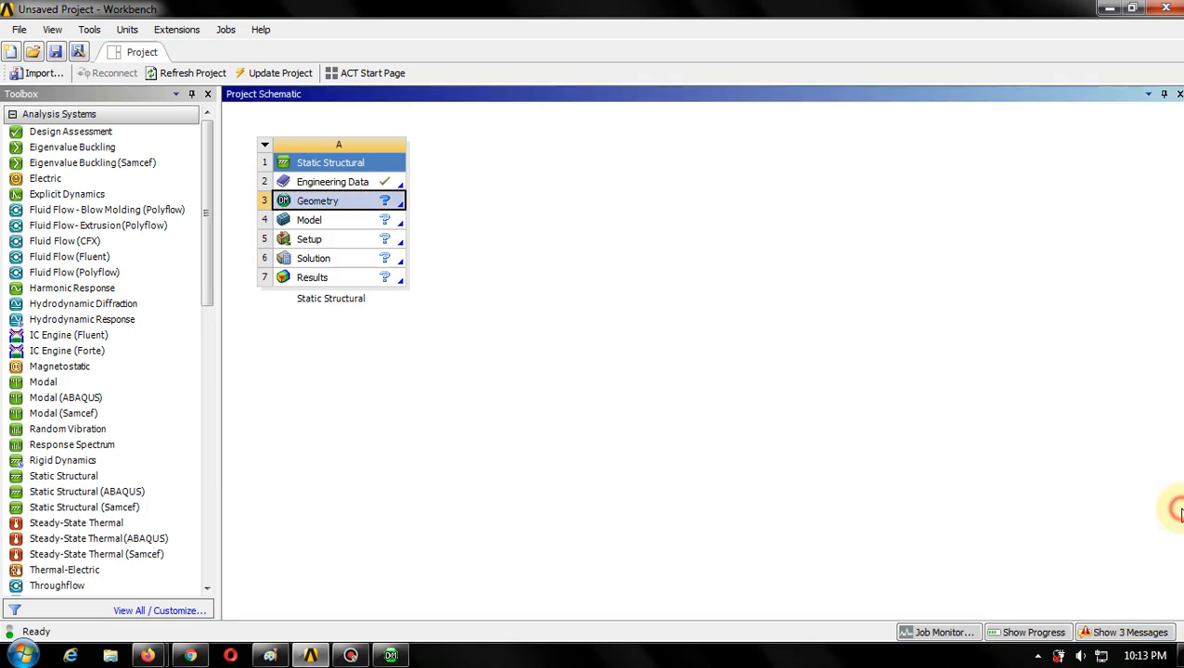
- Open the Job Monitor, check the jobs submitted to localhost and close the monitor
left_click(931, 633)
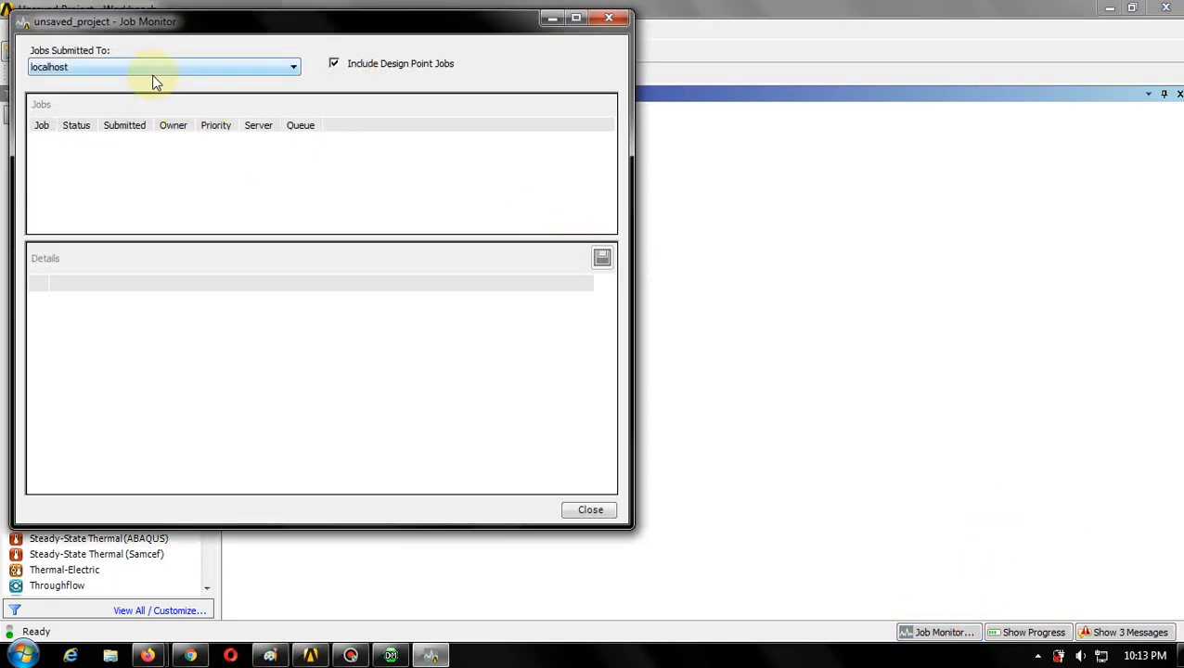
left_click(248, 71)
left_click(246, 64)
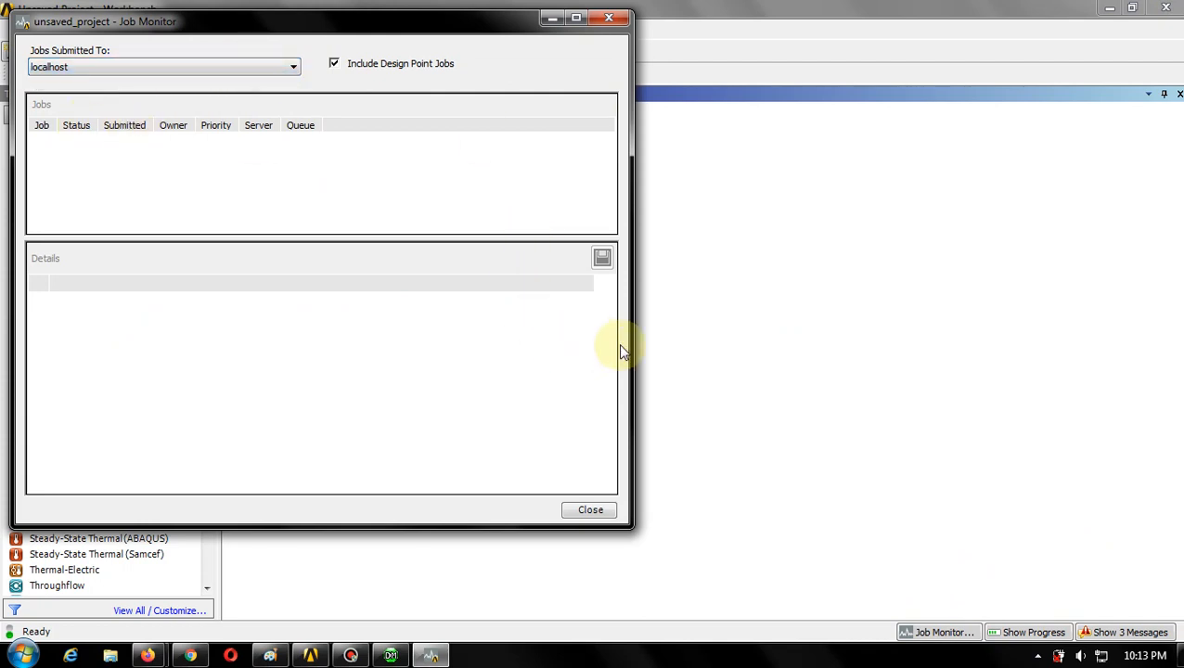
left_click_drag(415, 26, 716, 54)
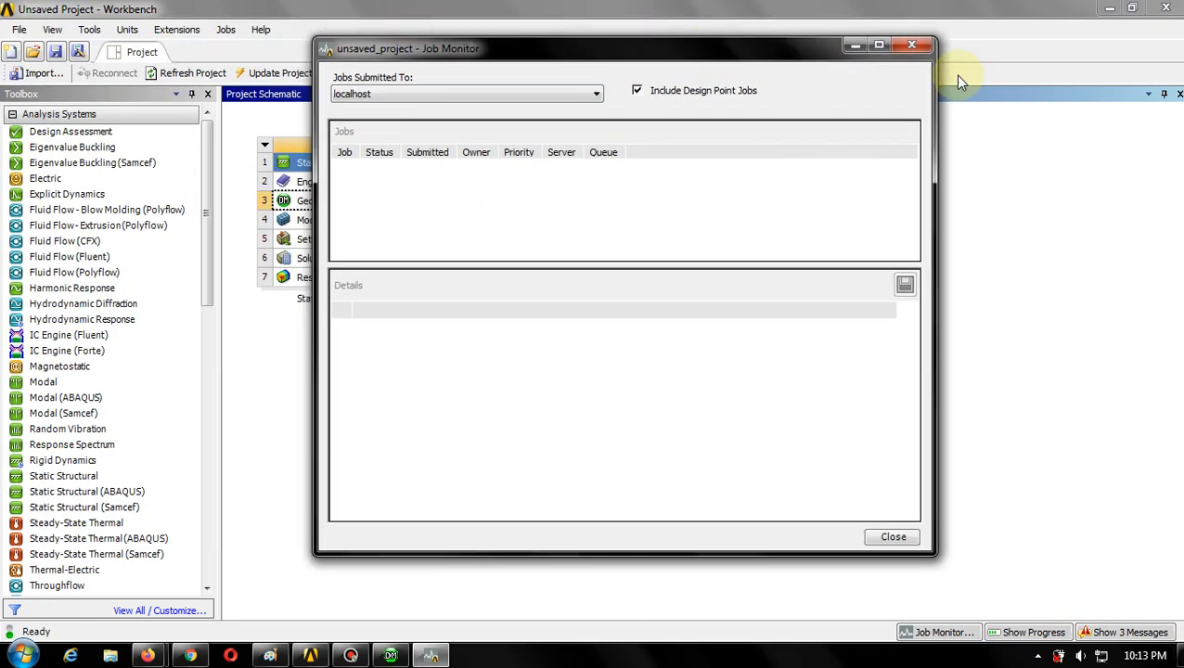
left_click(910, 49)
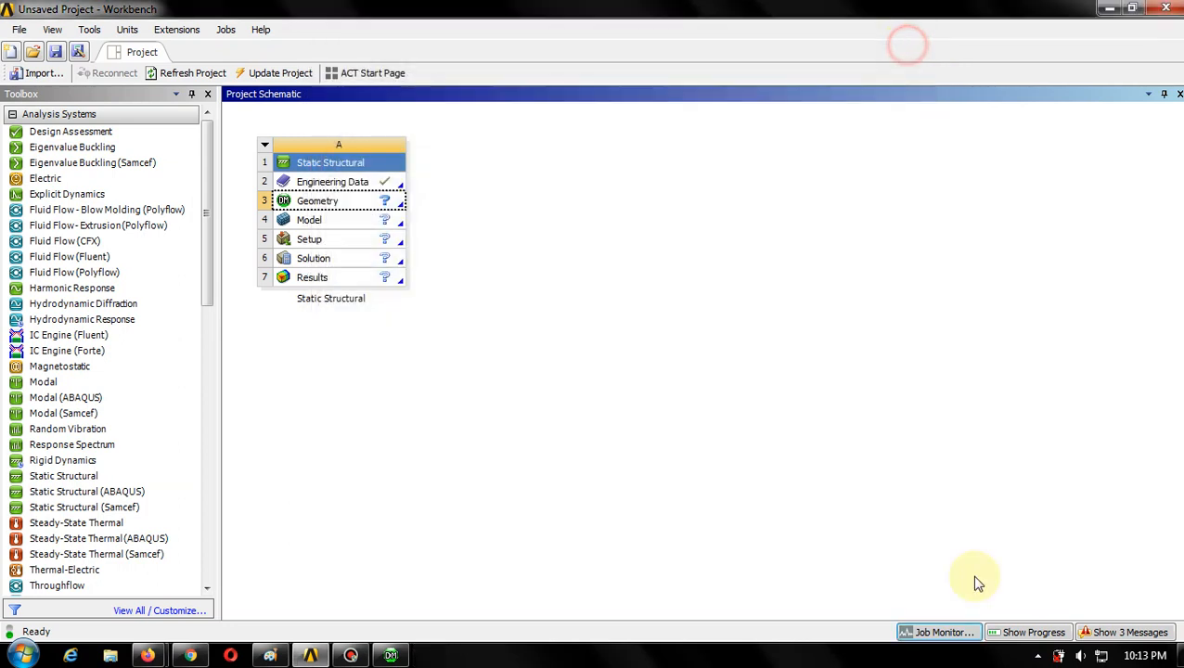
- Display the project's progress list, look at the Geometry and Engineering Data cells, and hide the list again
left_click(1027, 633)
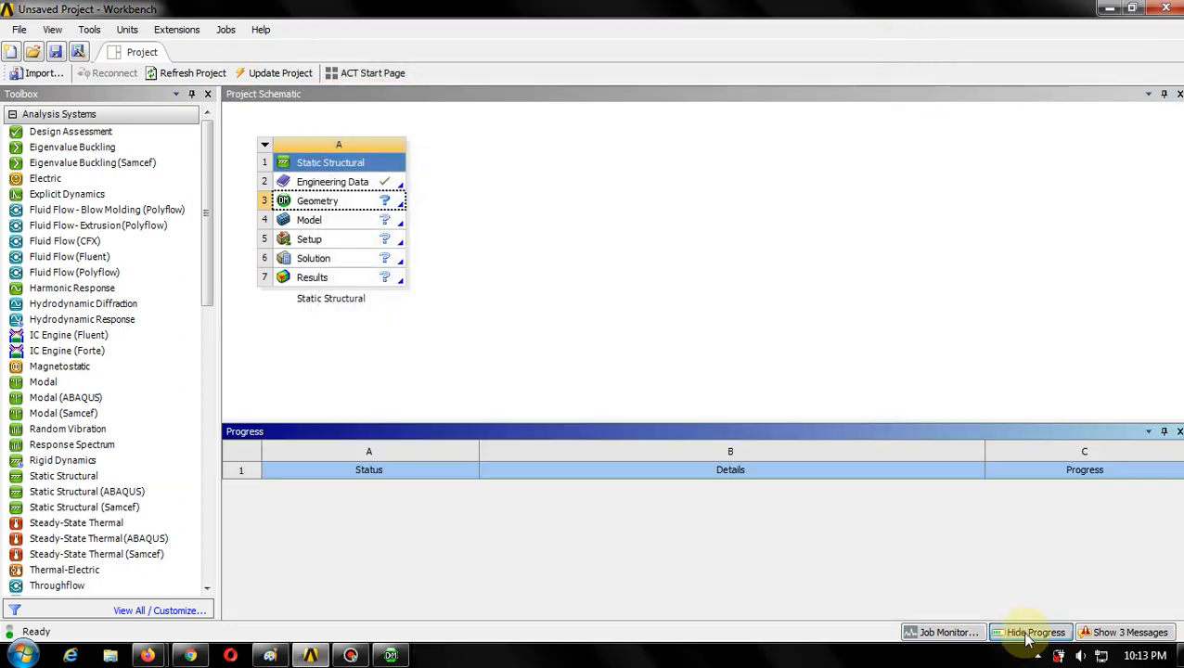
left_click(342, 201)
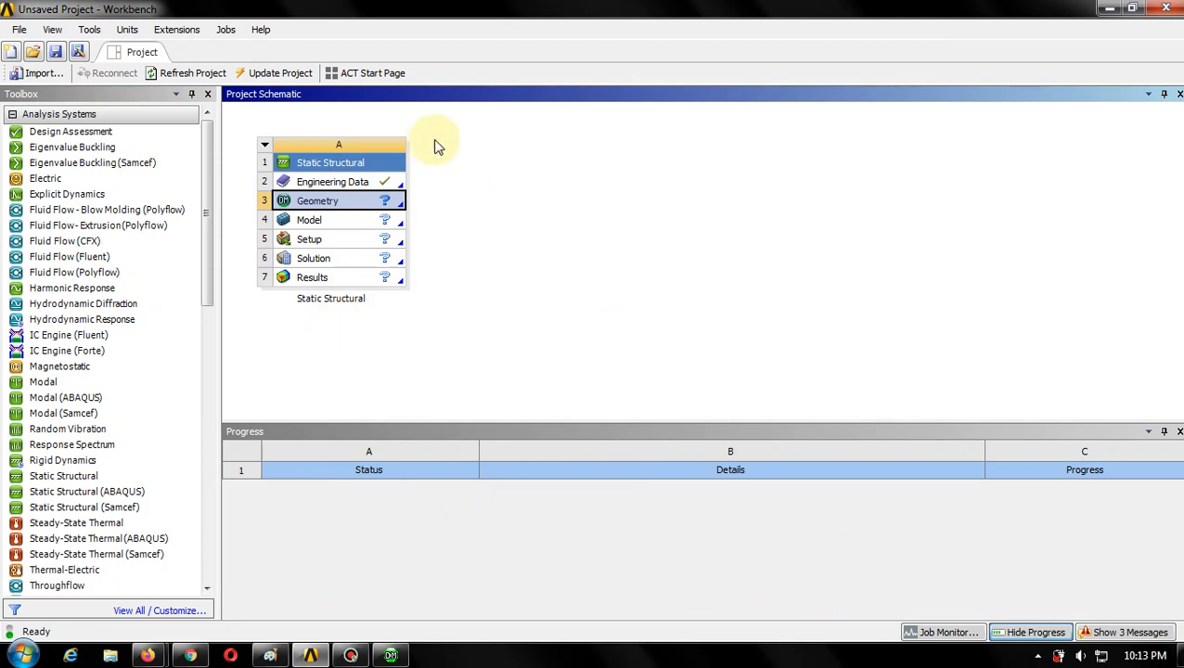
left_click(330, 182)
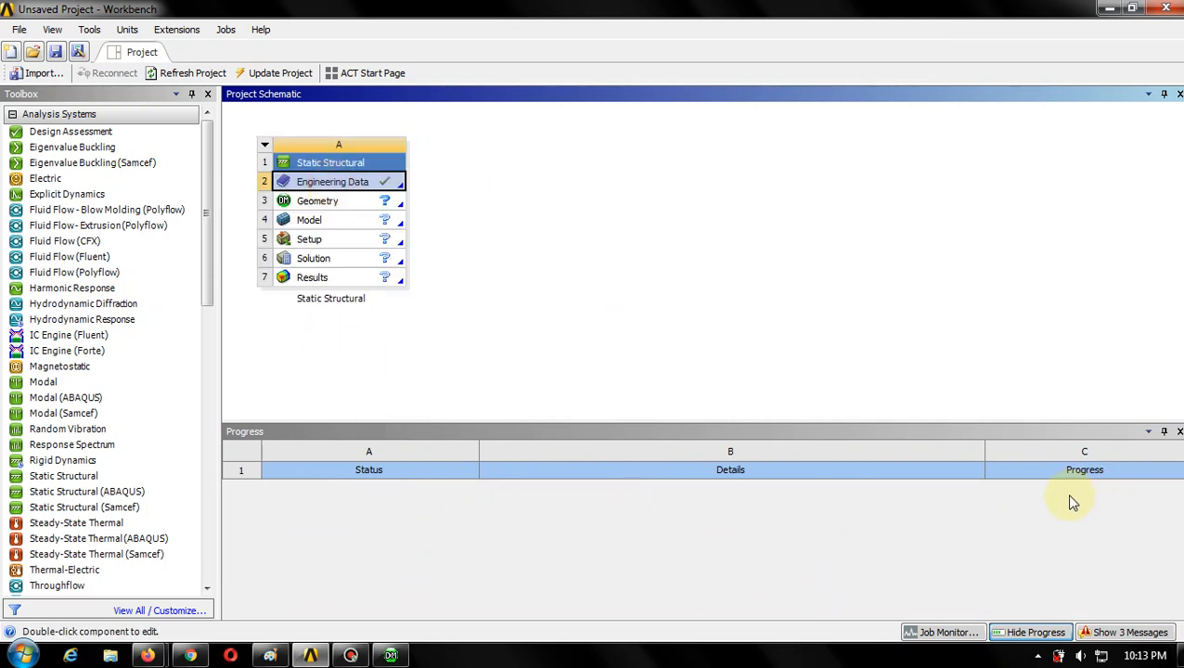
left_click(1180, 432)
- Switch to DesignModeler, enter sketching mode and make XYPlane the active plane
left_click(391, 655)
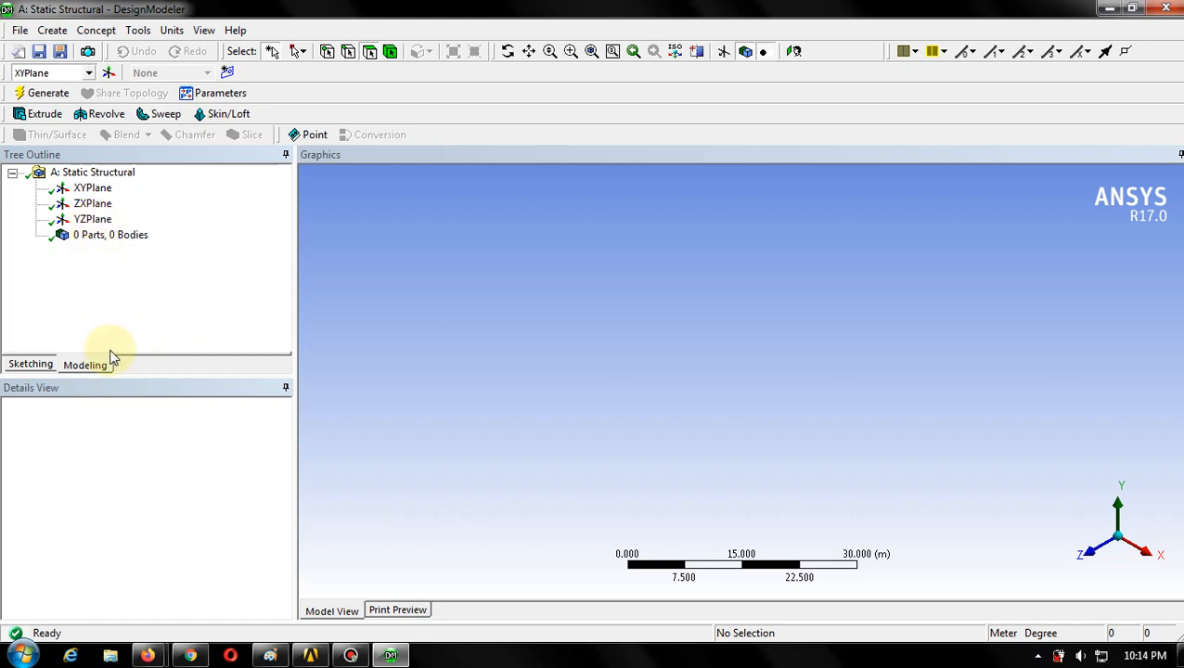
left_click(32, 365)
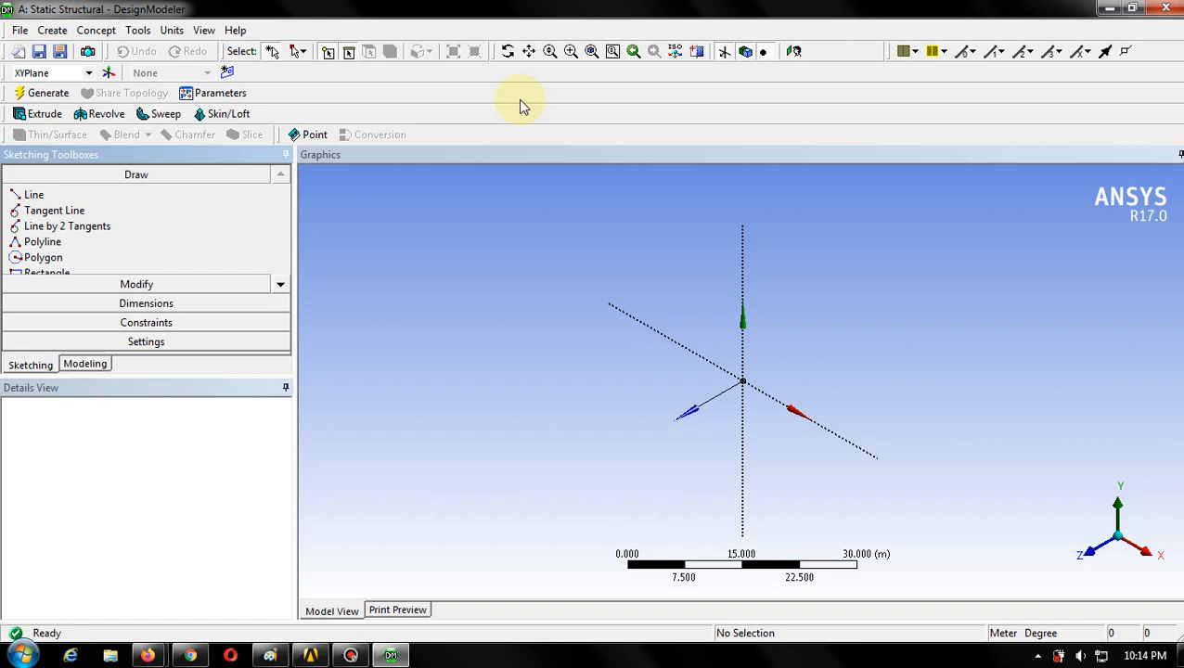
left_click(89, 74)
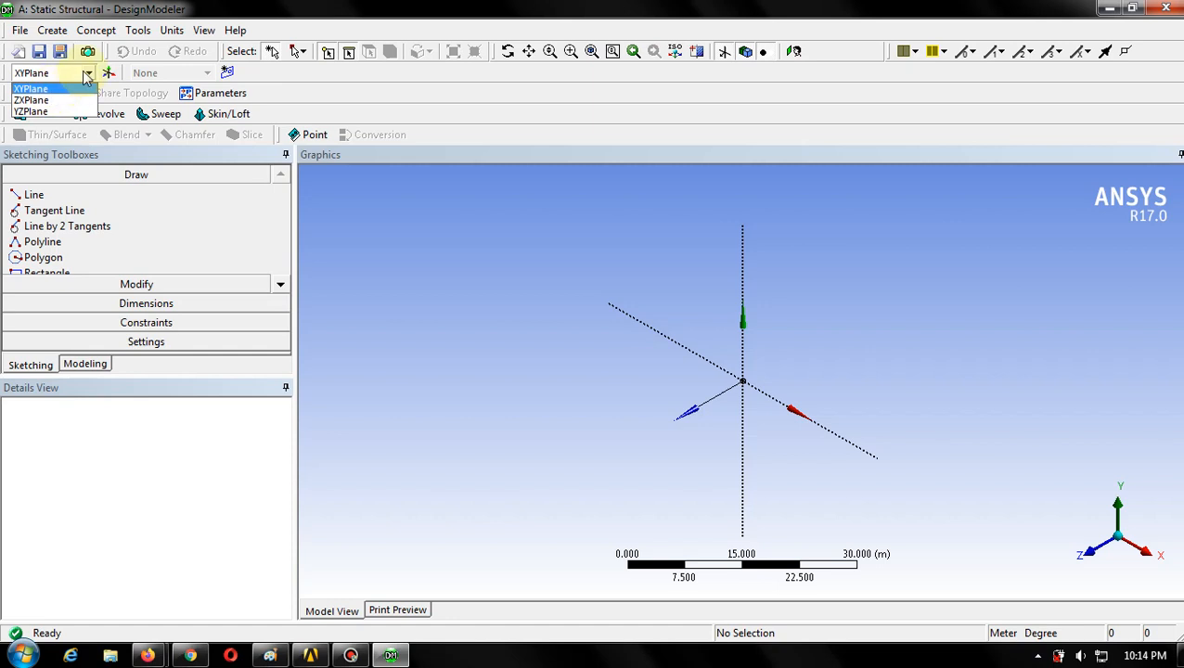
left_click(88, 73)
left_click(88, 74)
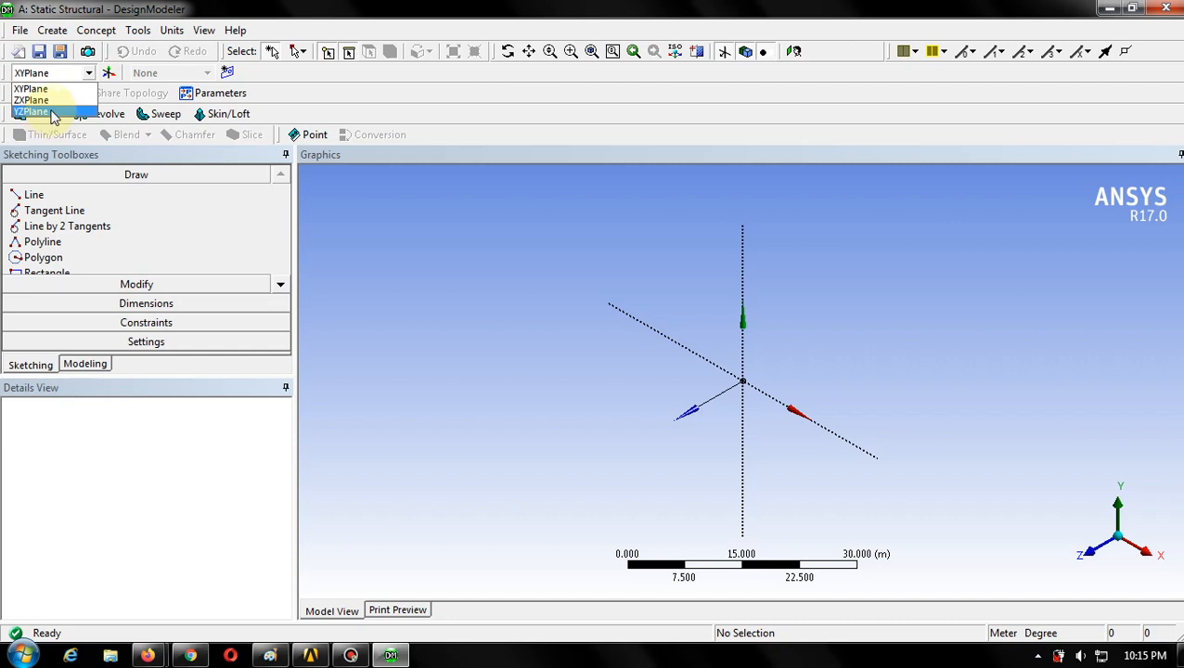
left_click(53, 89)
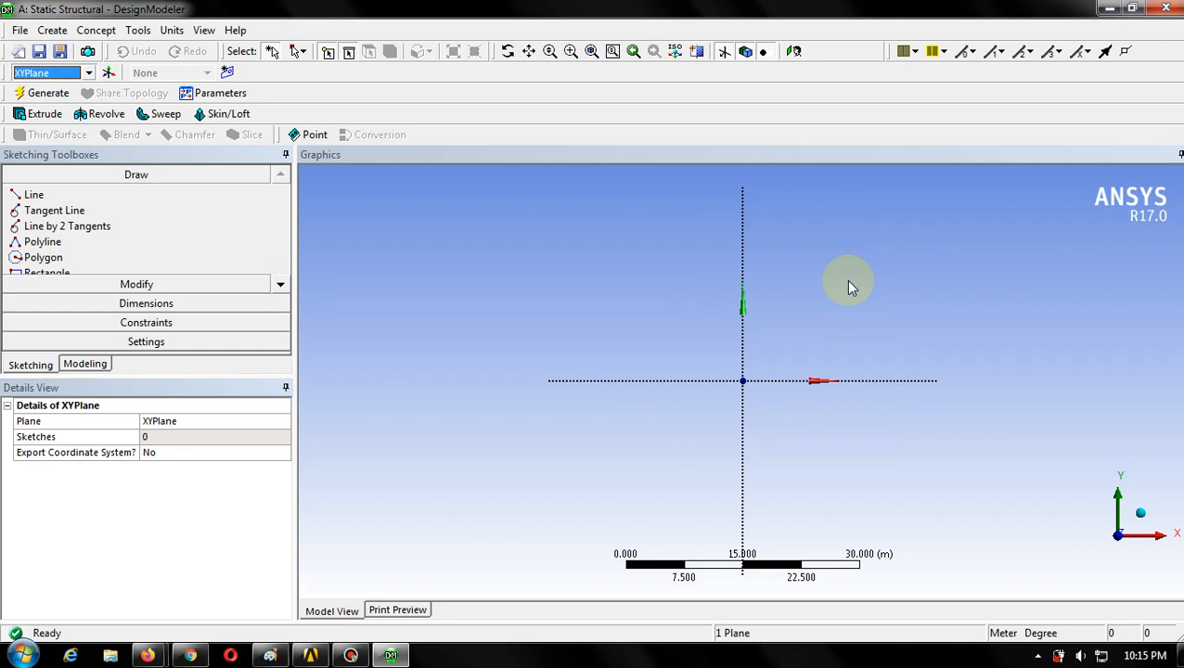
- Switch the active sketching plane to ZXPlane, to YZPlane and back to XYPlane to compare their orientations
left_click(89, 74)
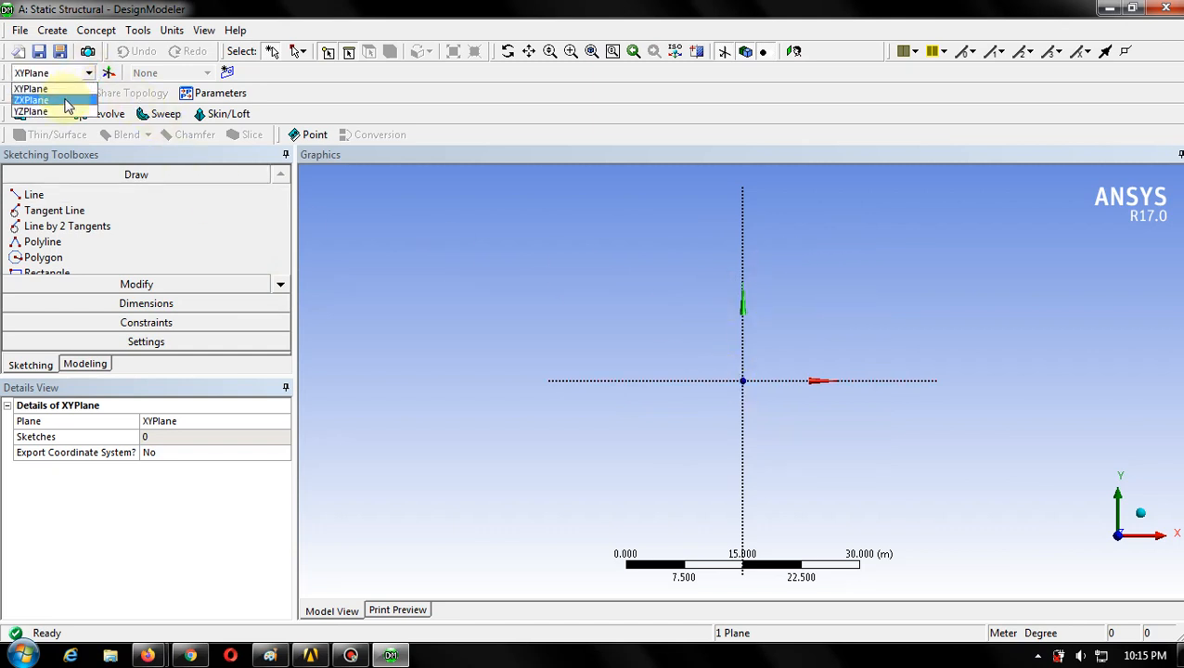
left_click(65, 100)
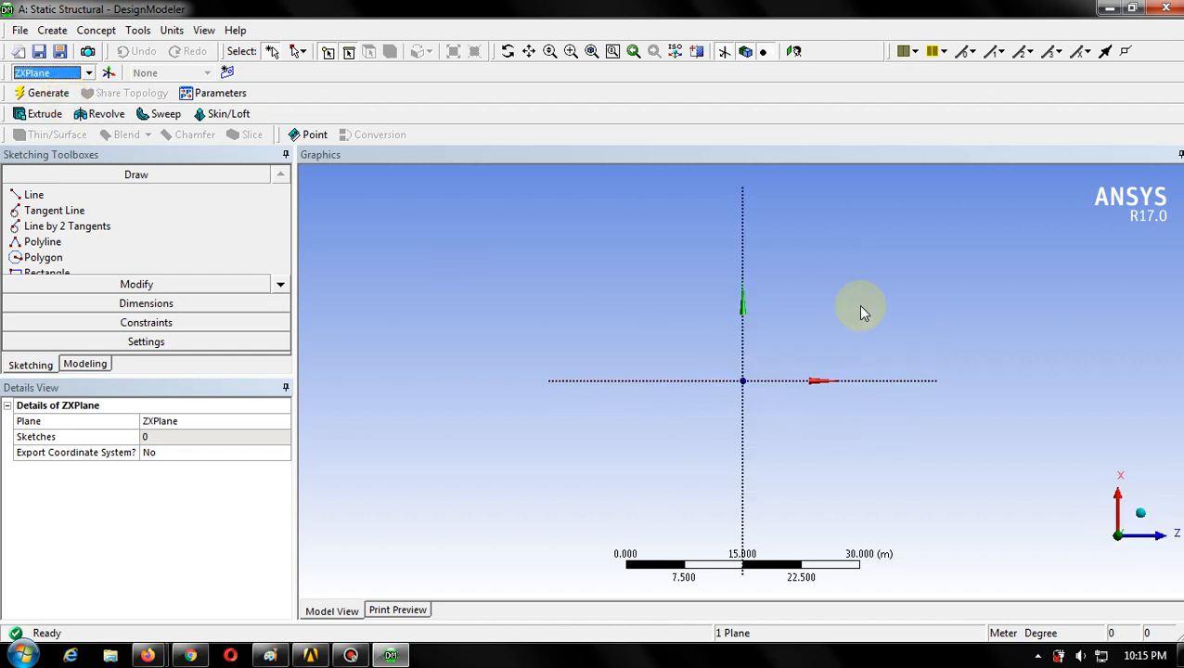
left_click(89, 73)
left_click(59, 110)
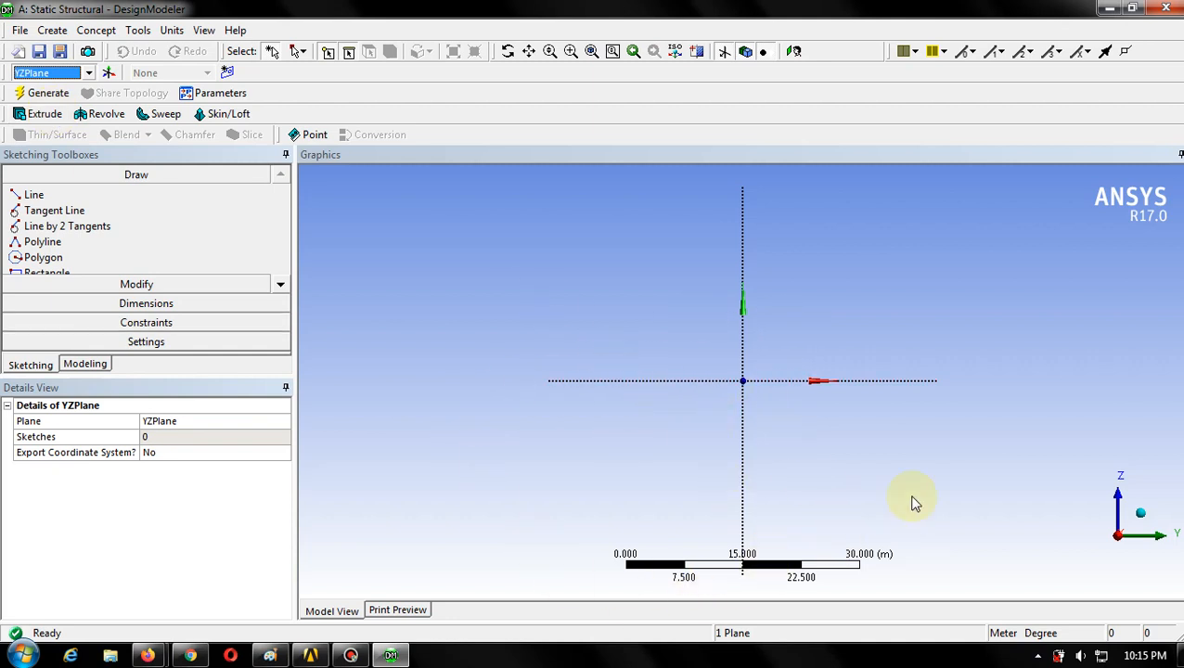
left_click(89, 73)
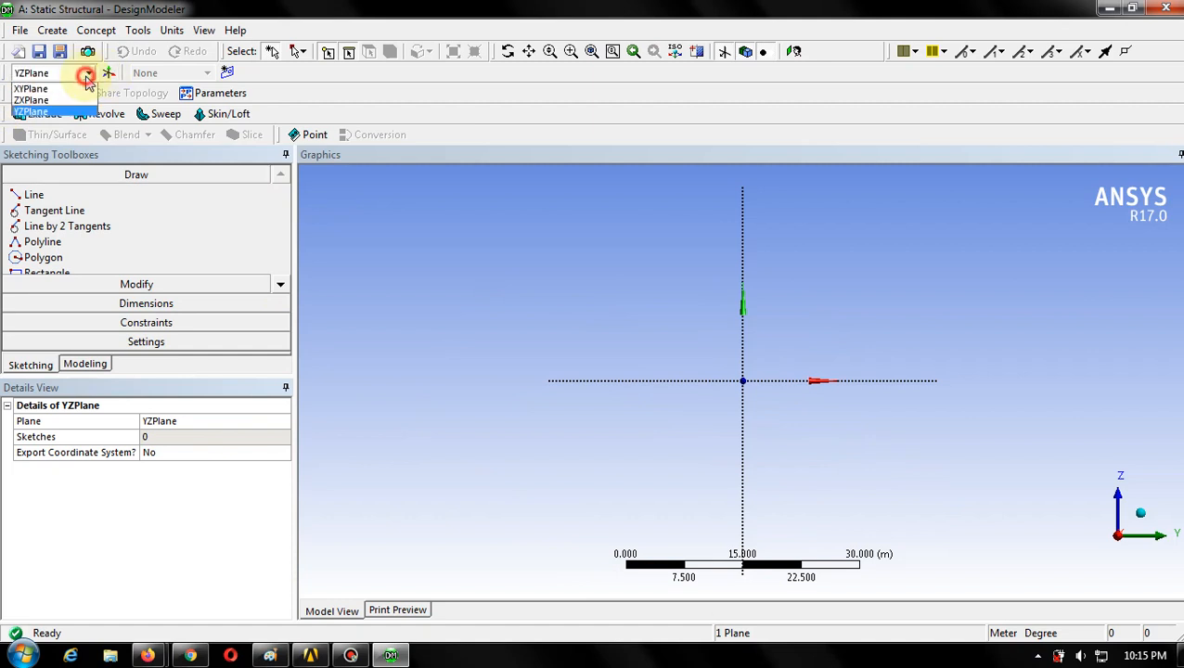
left_click(39, 90)
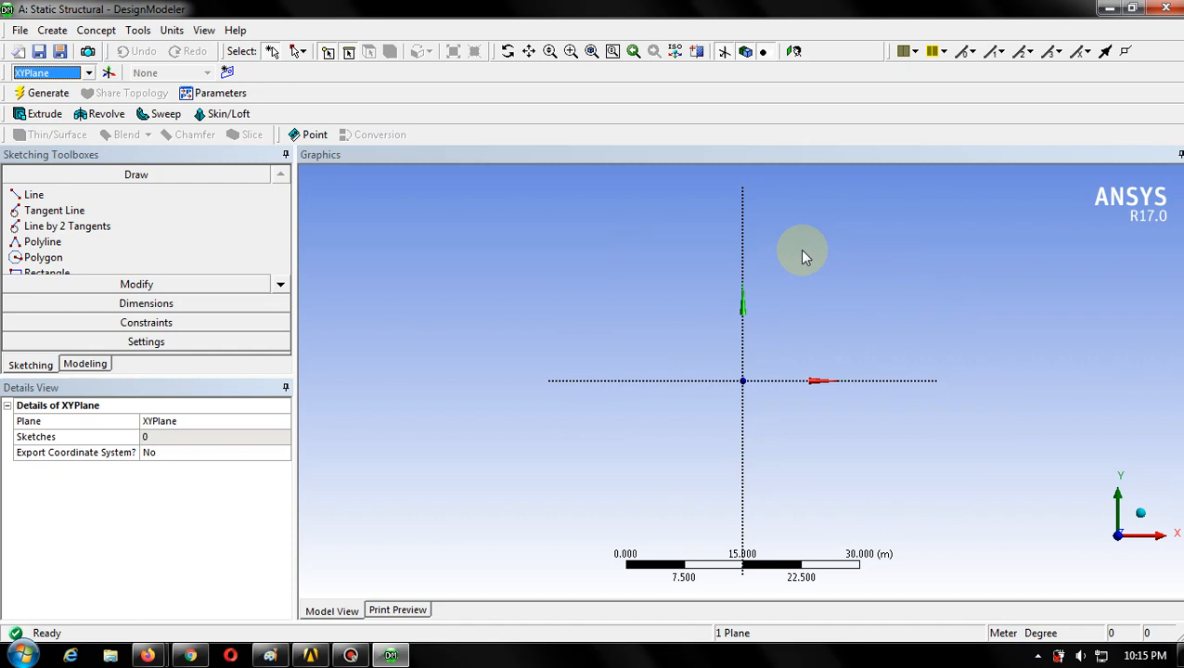
- Sketch two connected lines on XYPlane, one rising from about (-11.1, 10.2) to (17.2, 17.5) m, the other descending almost to the X axis
left_click(33, 195)
left_click(657, 299)
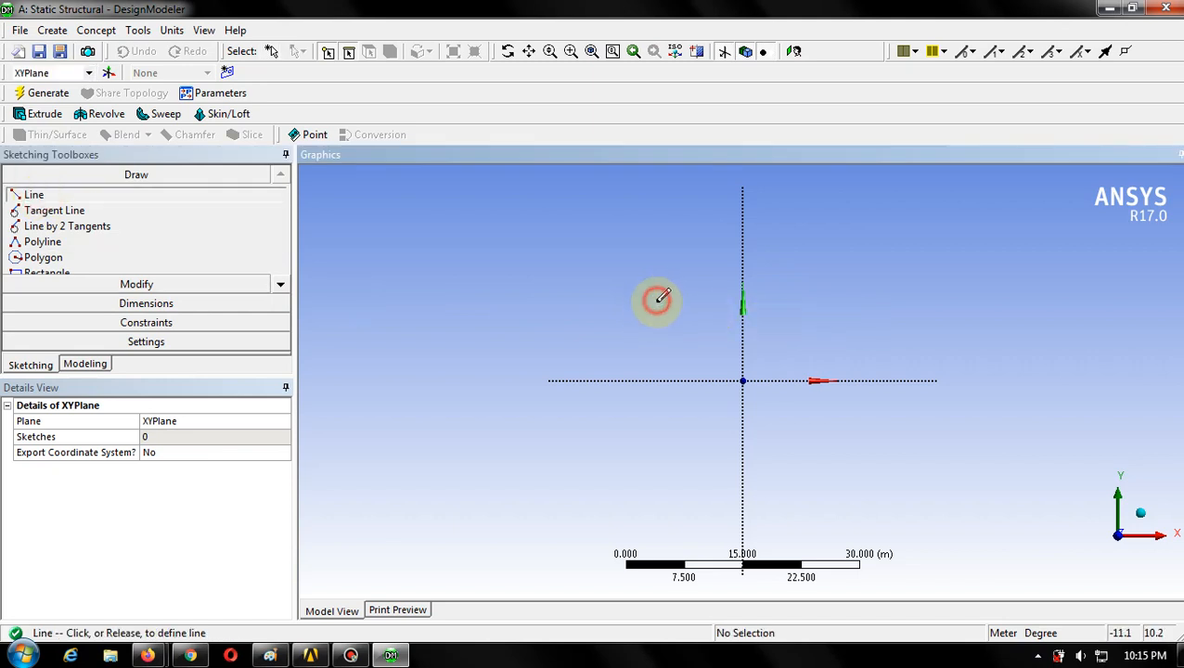
left_click(877, 245)
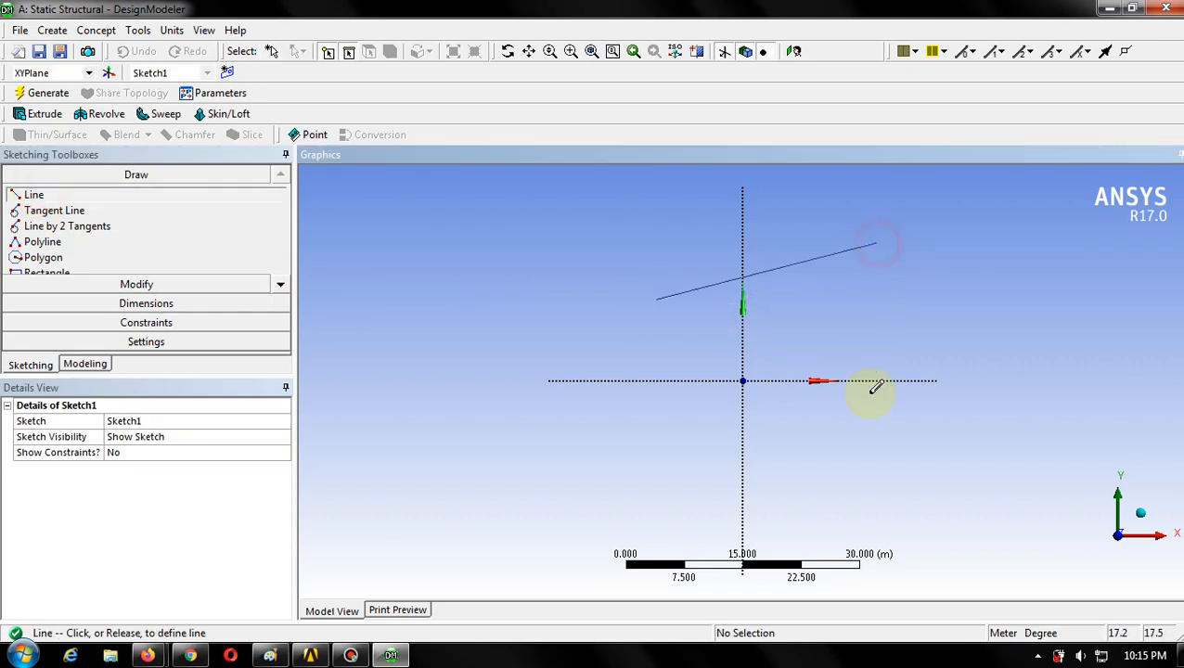
left_click(878, 244)
left_click(1025, 376)
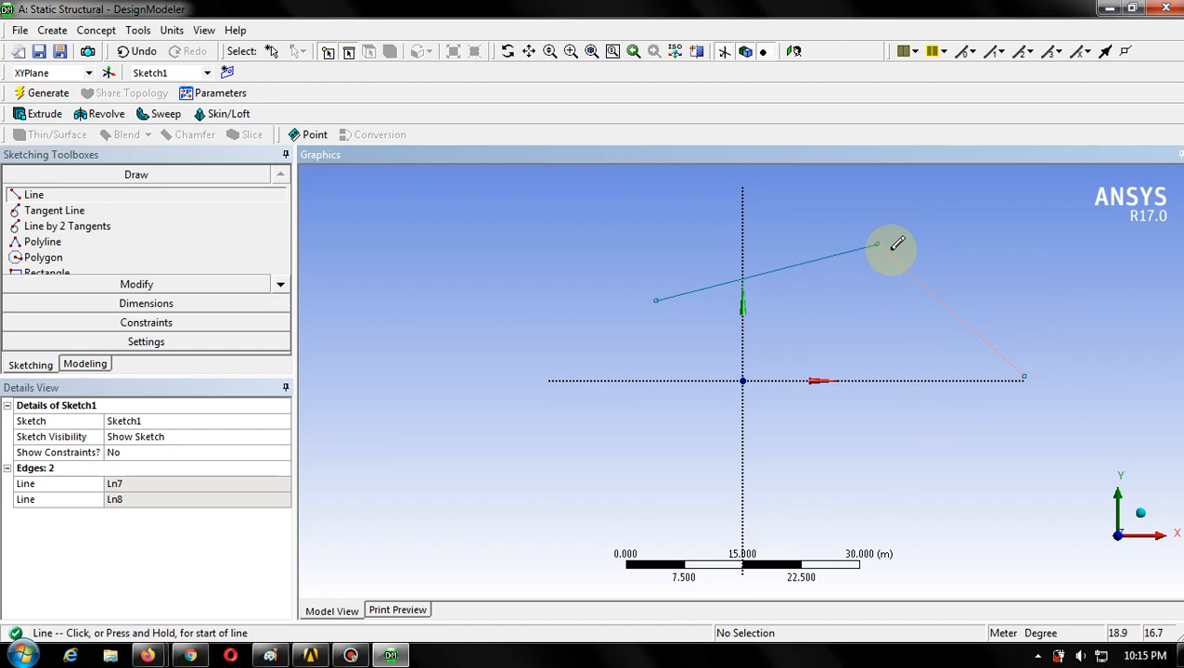
- Undo the two existing lines and sketch crossing lines: horizontal about 7.4 m above the X axis, vertical about 6.9 m left of the Y axis
key("ctrl+z")
key("ctrl+z")
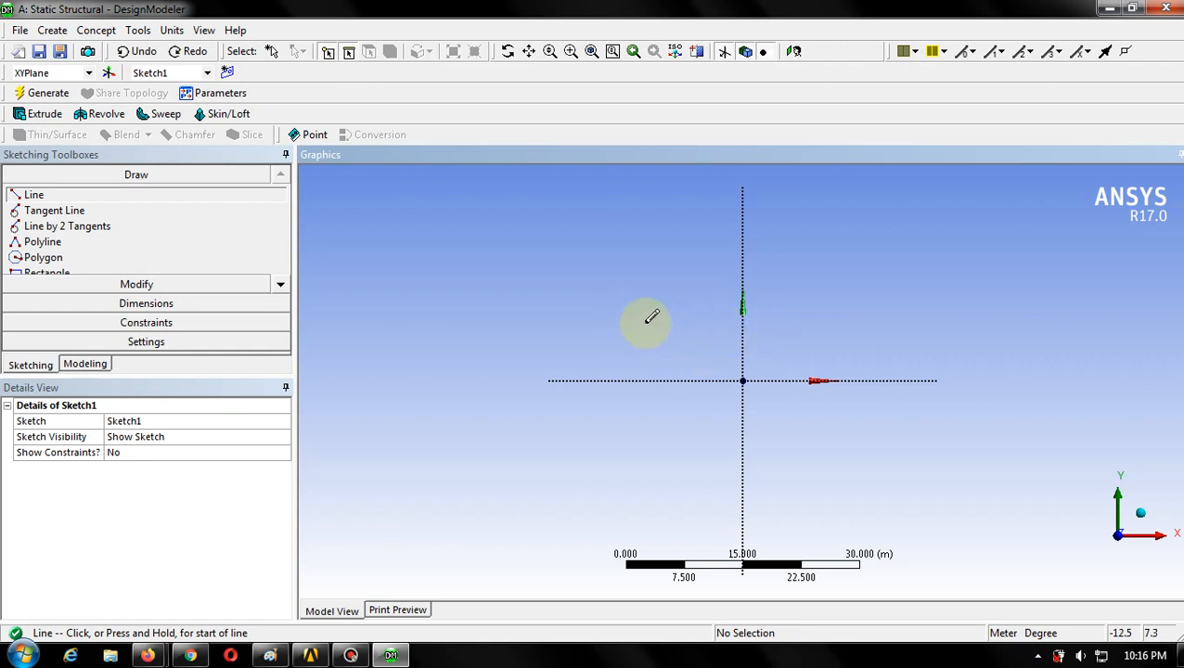
left_click(645, 322)
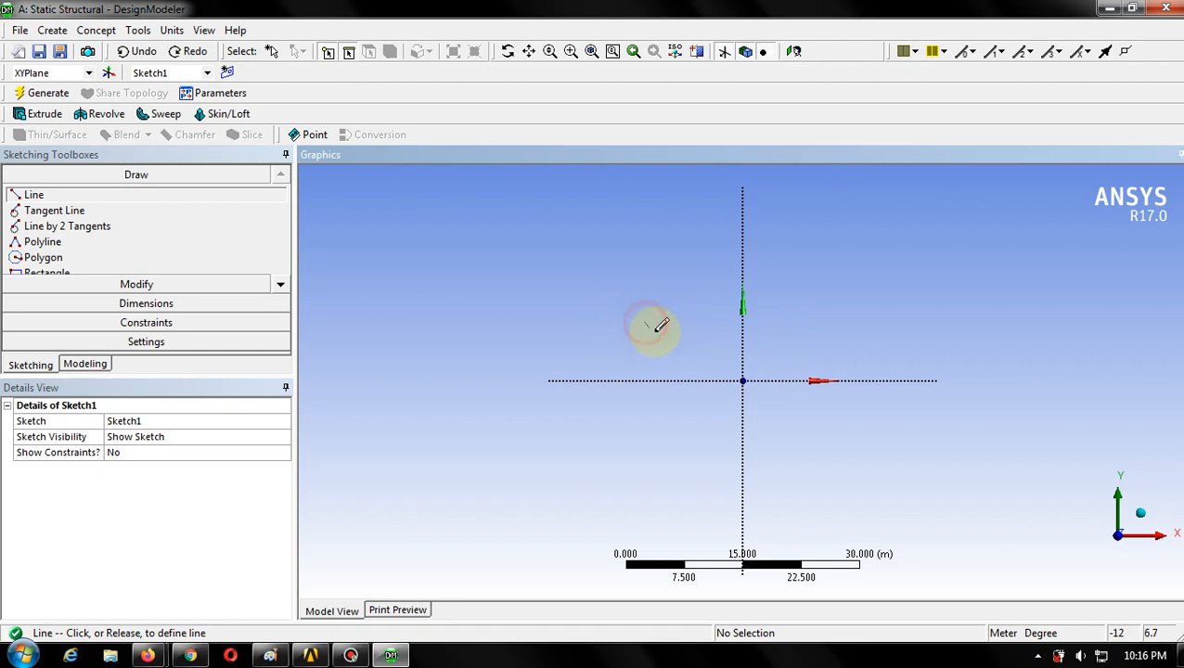
left_click(847, 323)
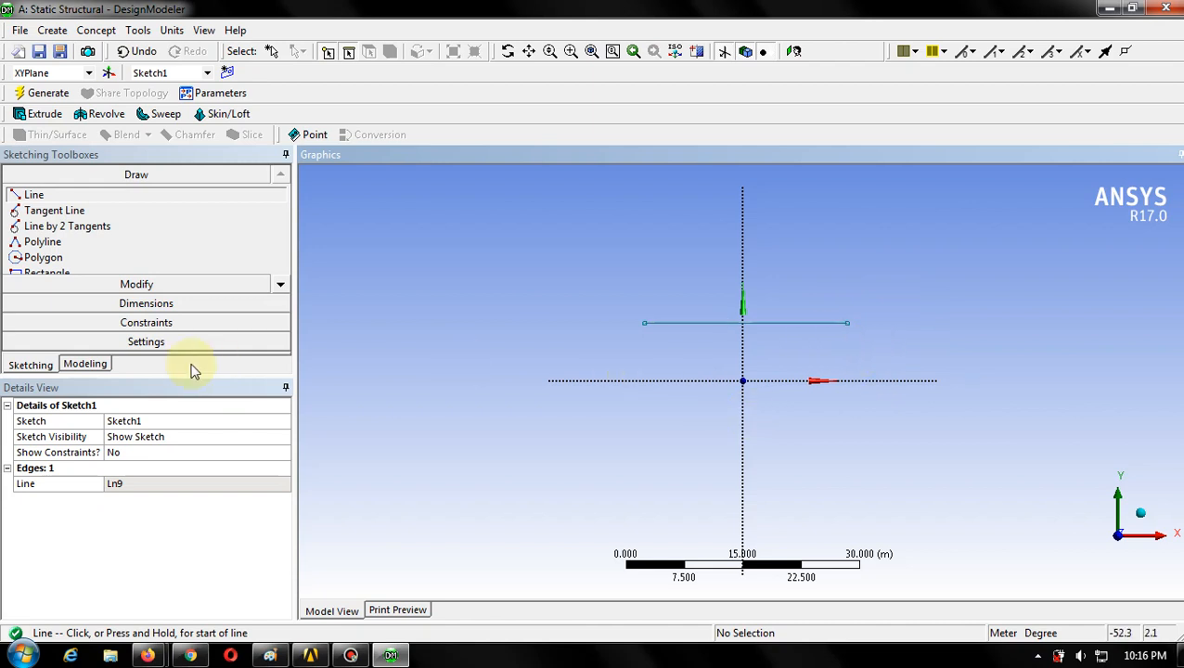
left_click(689, 261)
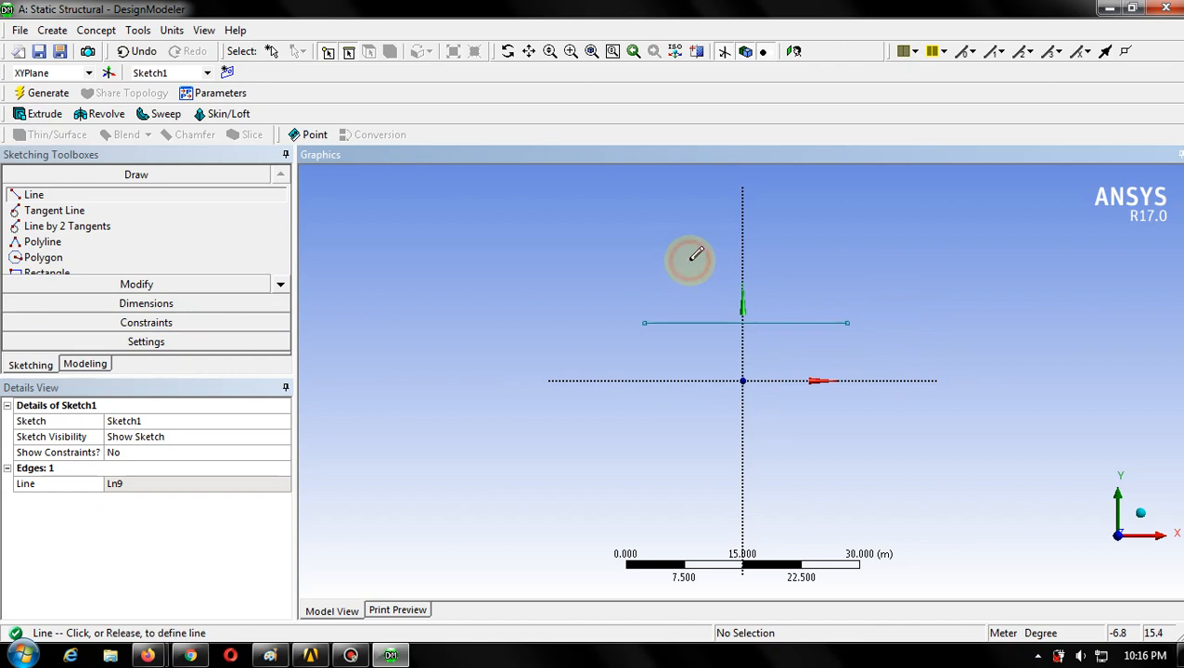
left_click(695, 461)
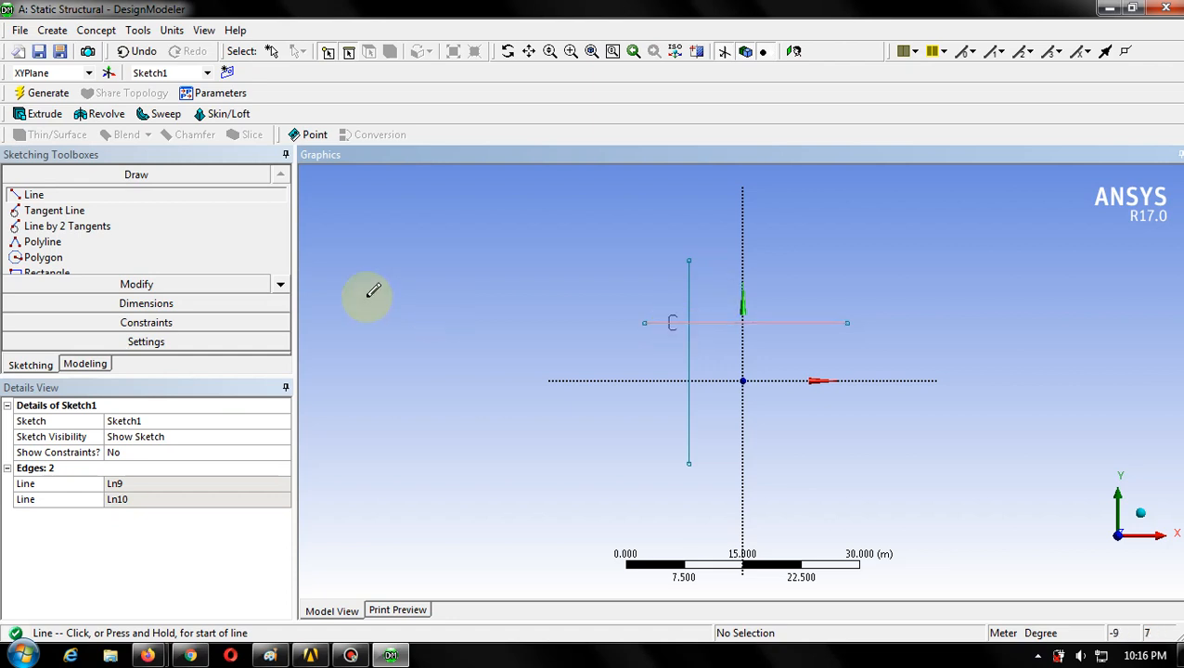
- Try trimming the line ends above and left of the intersection, and the horizontal line's part beyond the Y axis, undoing these trims
left_click(222, 286)
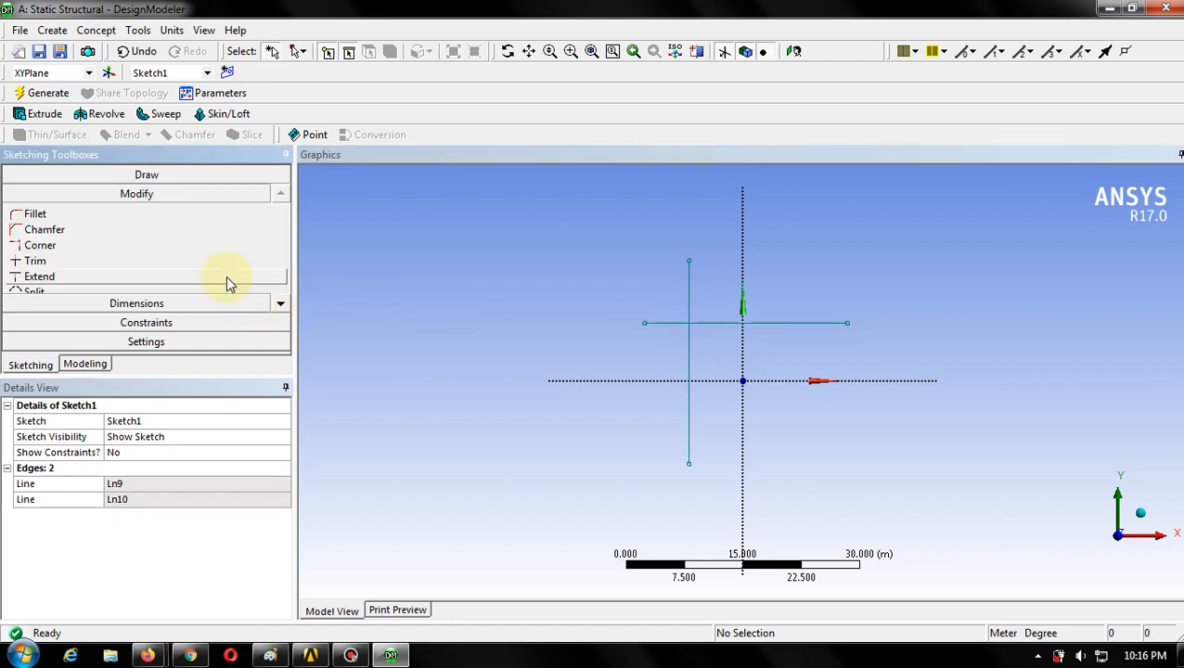
left_click(99, 261)
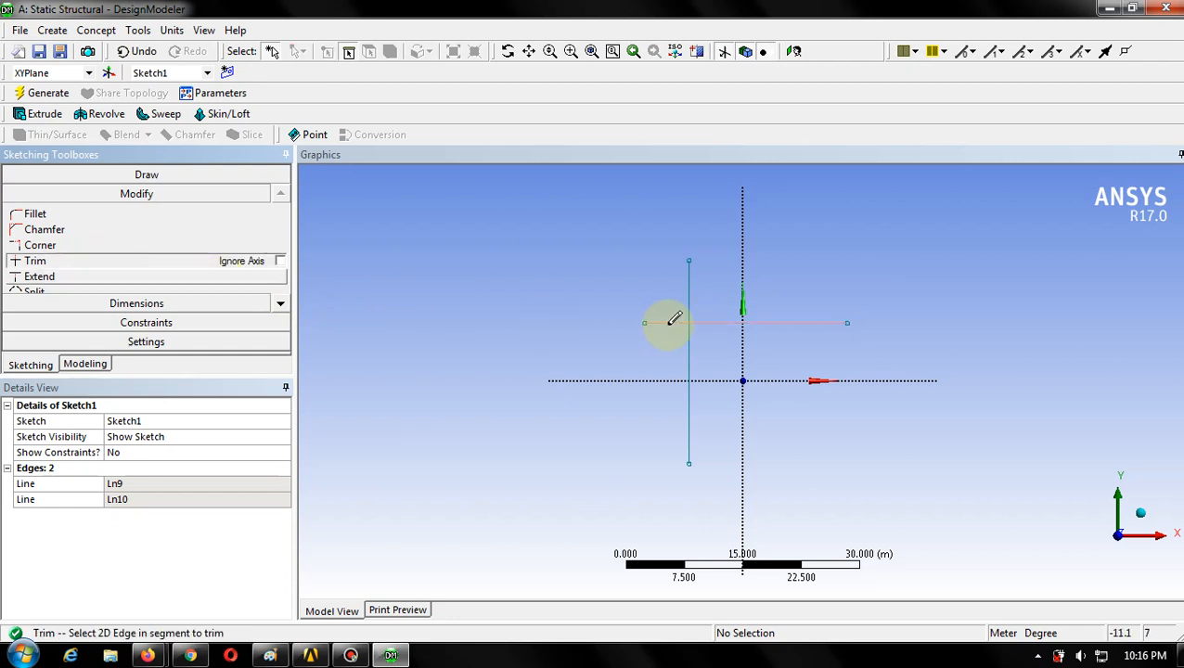
left_click(691, 279)
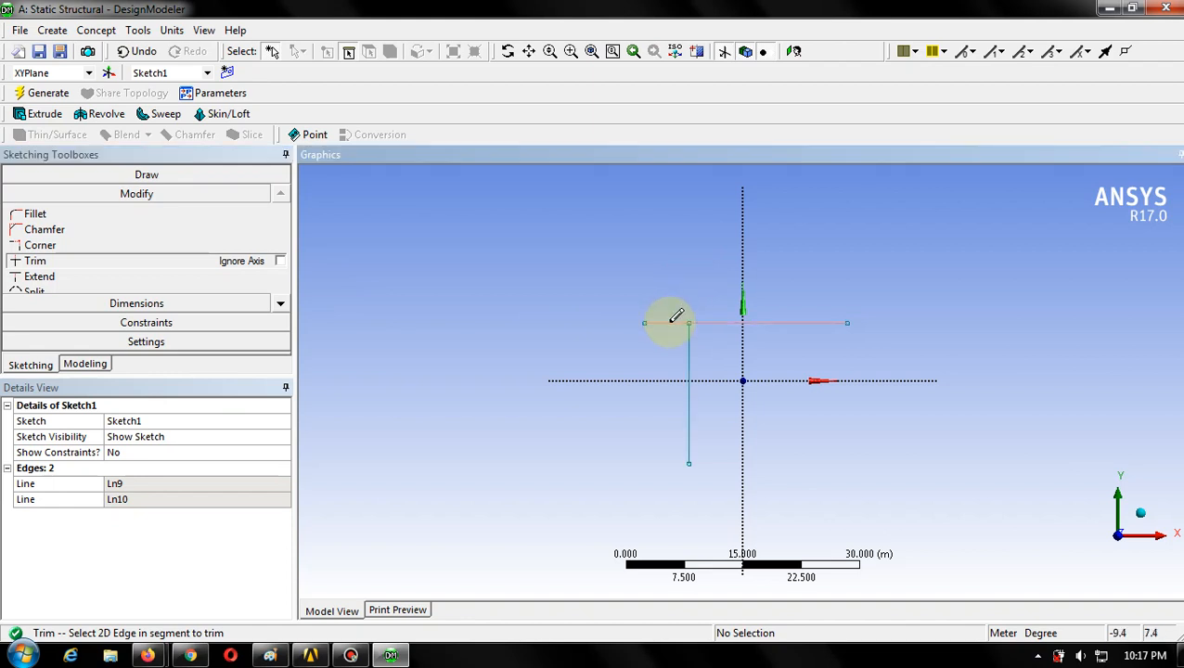
left_click(672, 321)
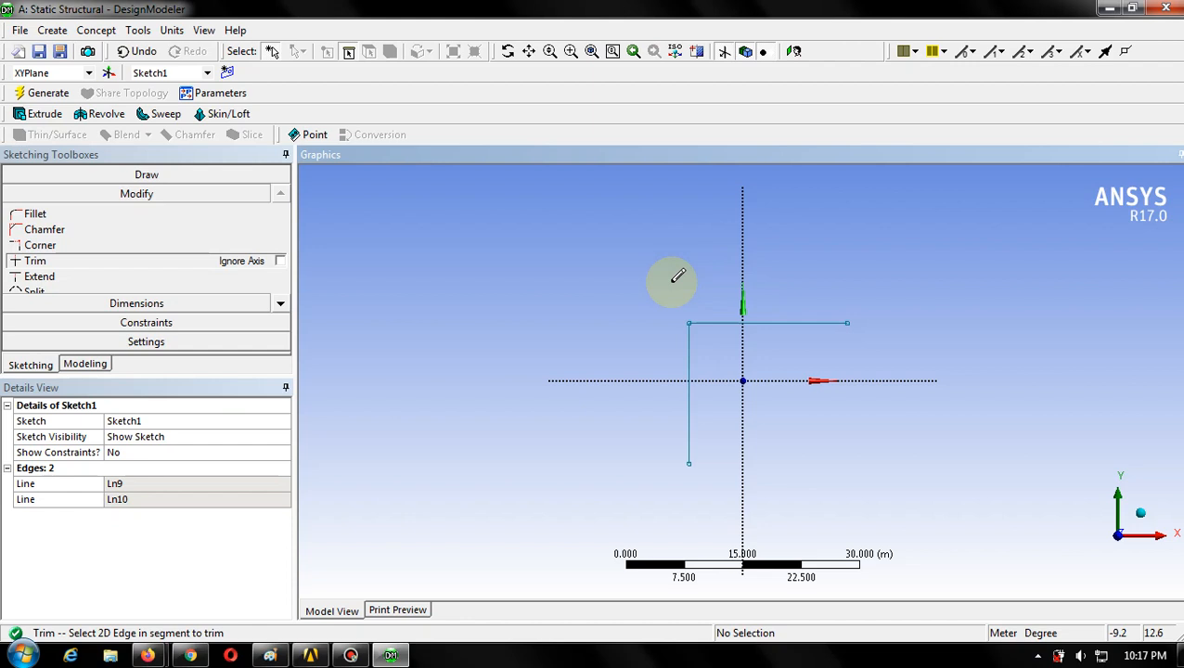
key("ctrl+z")
key("ctrl+z")
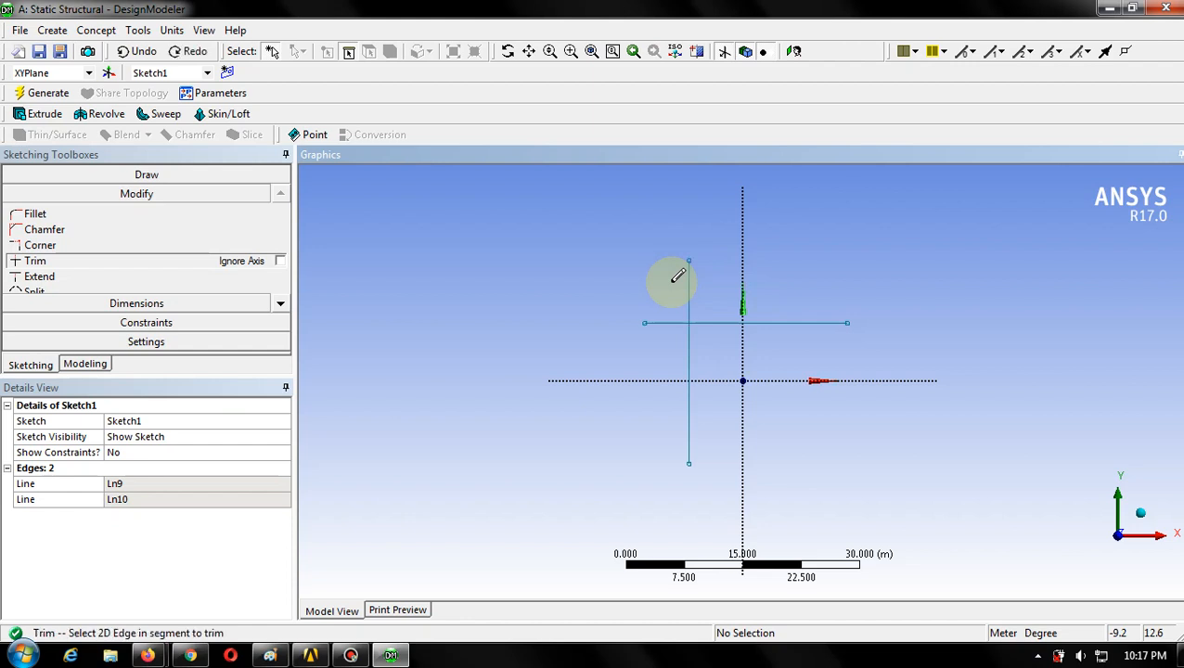
left_click(797, 318)
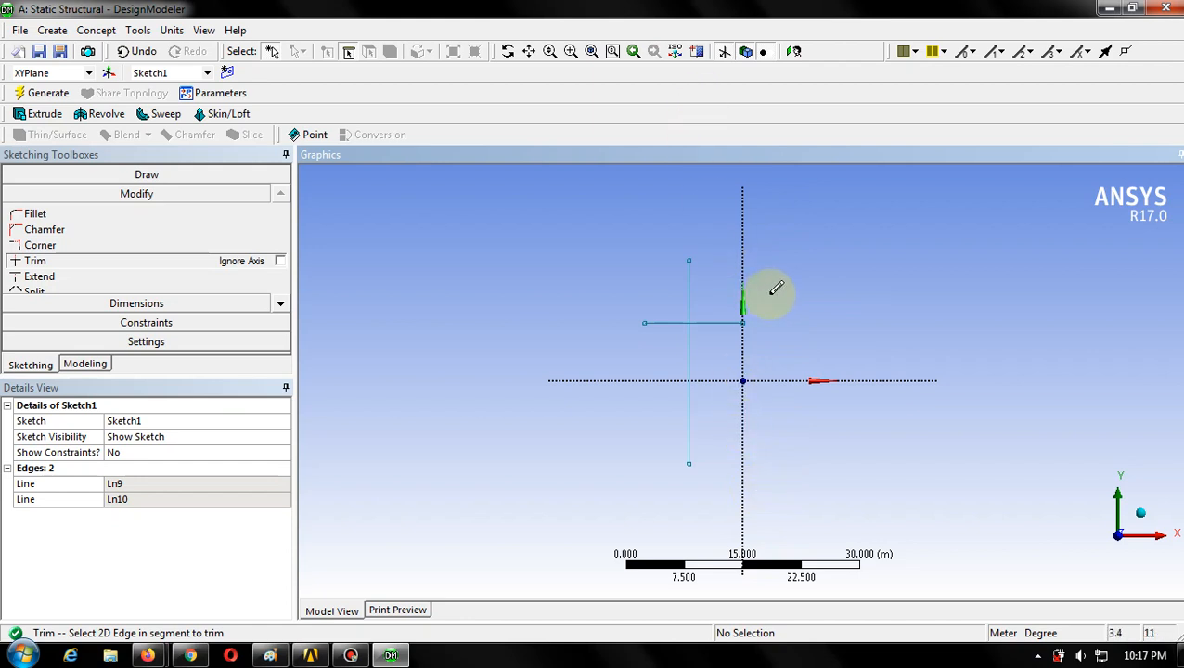
key("ctrl+z")
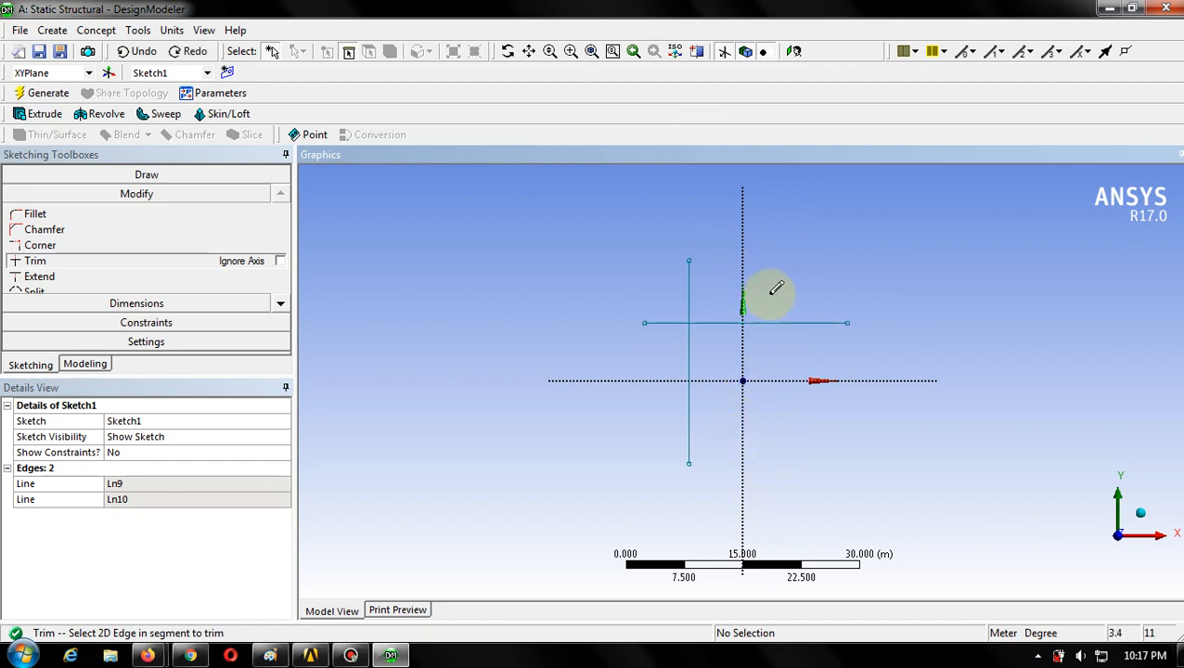
- Trim the horizontal line right of the intersection and the vertical line below it, with Ignore Axis enabled
left_click(280, 260)
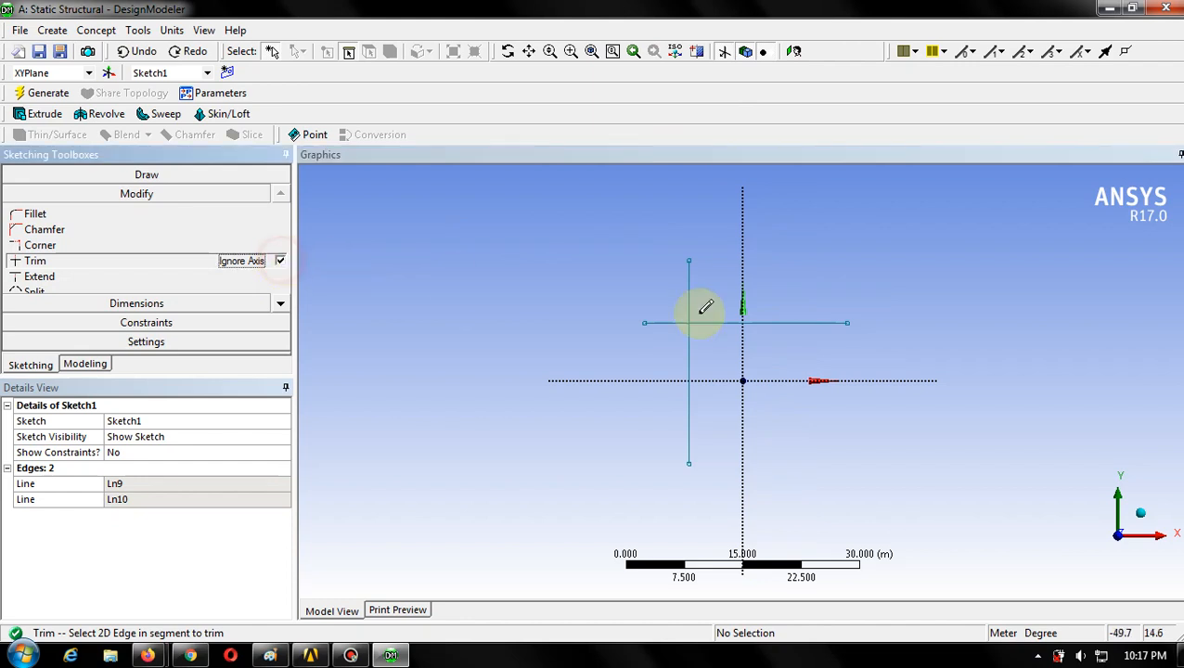
left_click(811, 321)
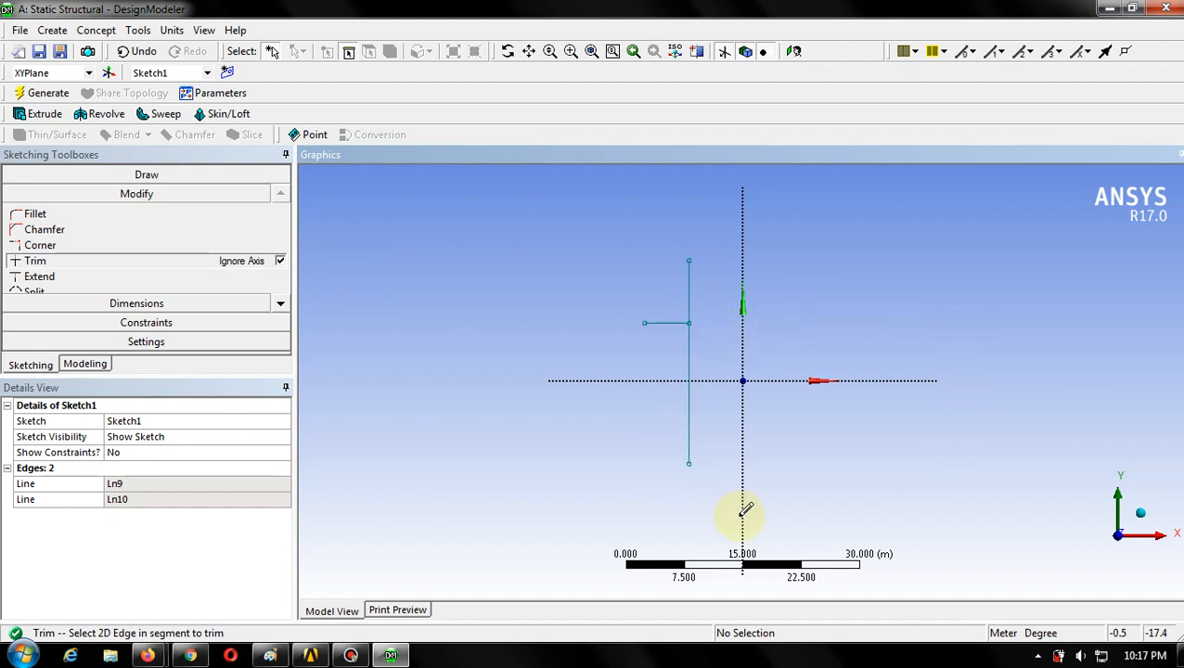
left_click(700, 419)
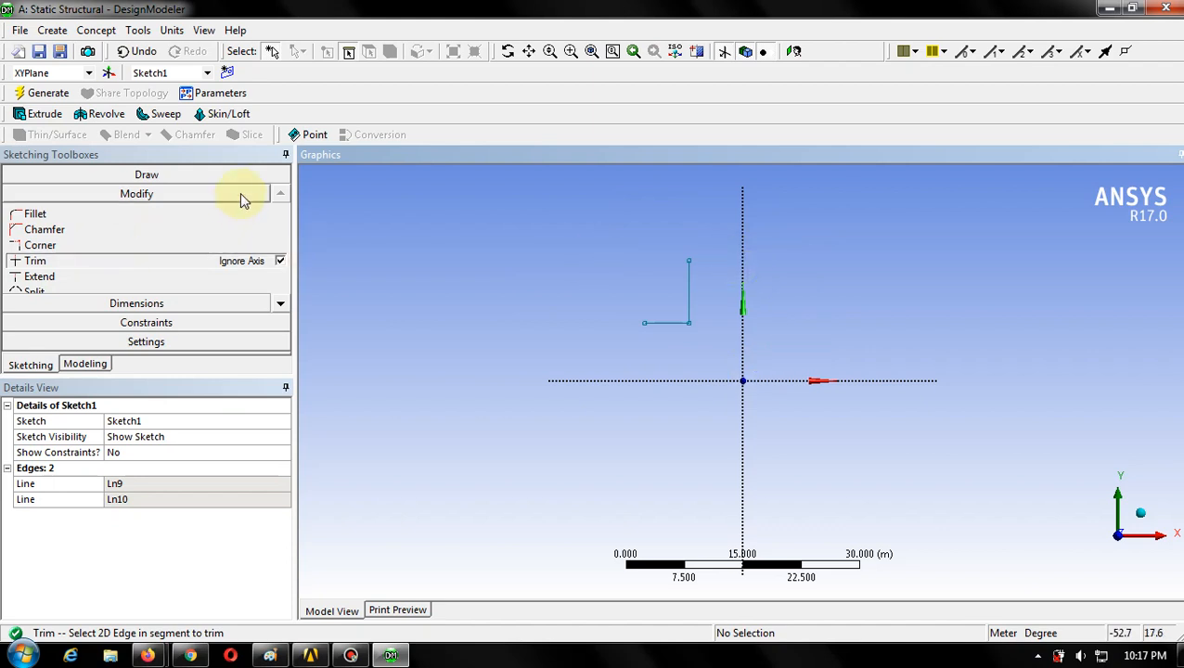
- Try placing a General dimension below the short horizontal line in two different text positions, undoing each one
left_click(211, 303)
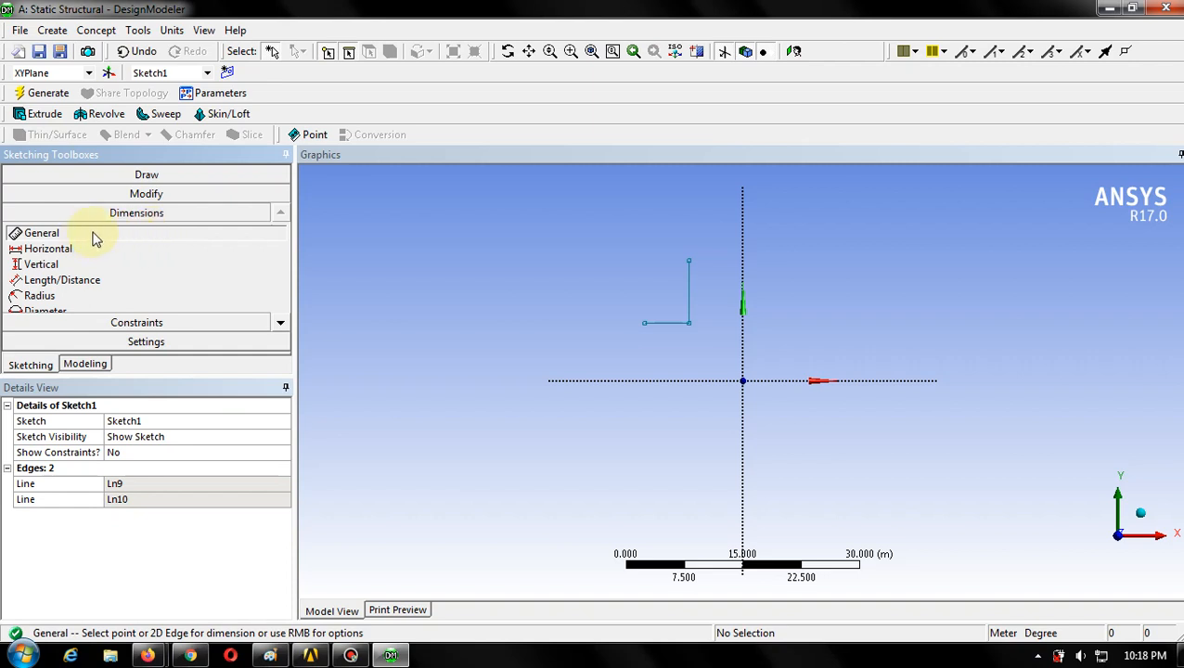
left_click(667, 325)
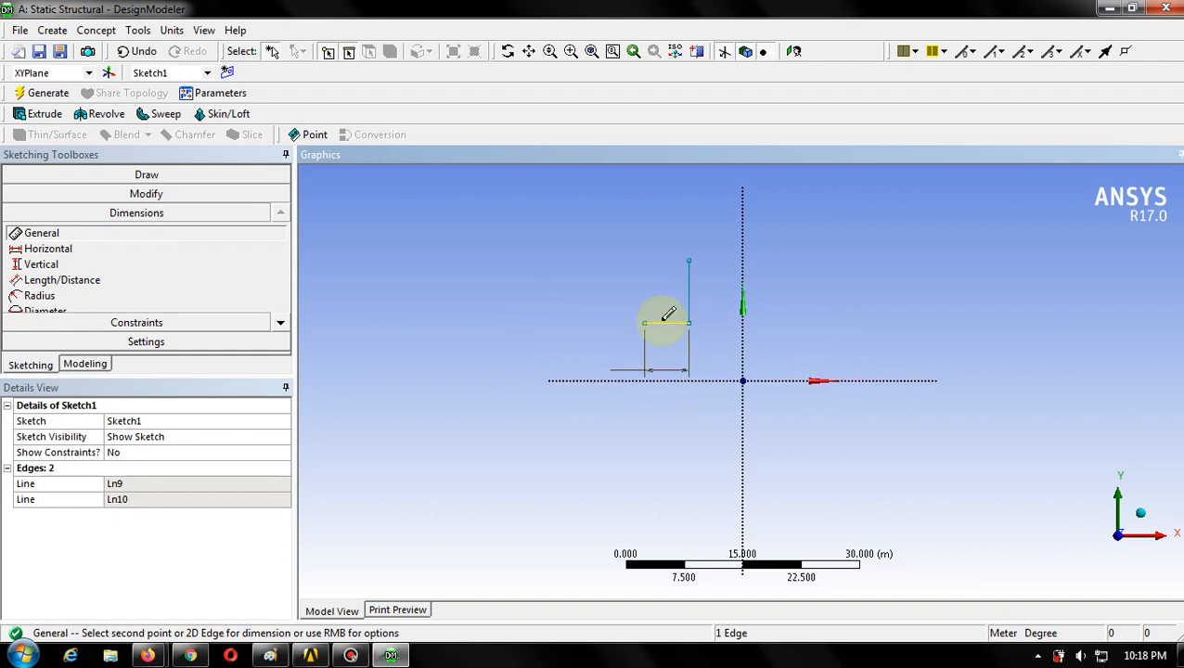
left_click(594, 378)
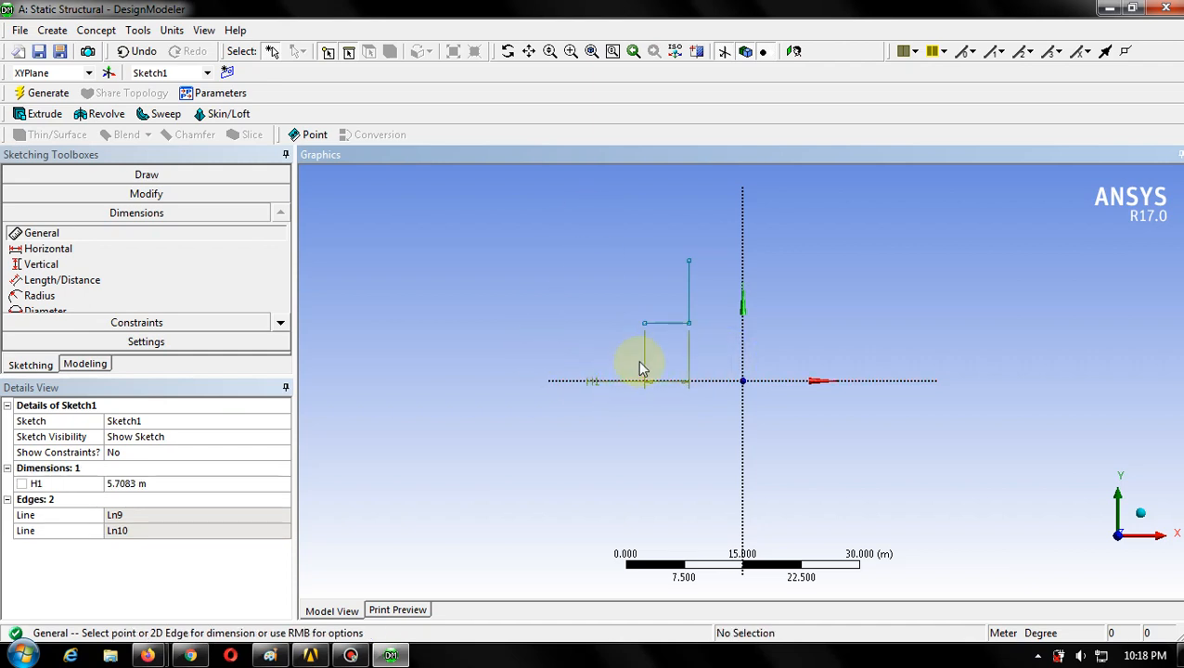
key("ctrl+z")
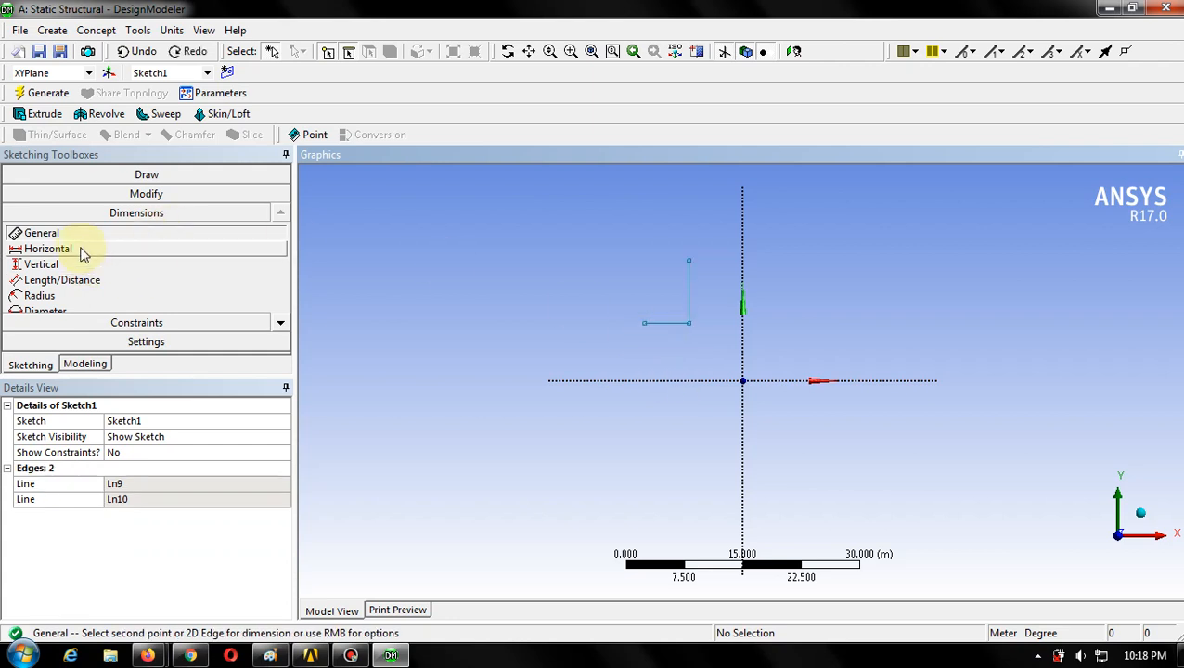
left_click(668, 323)
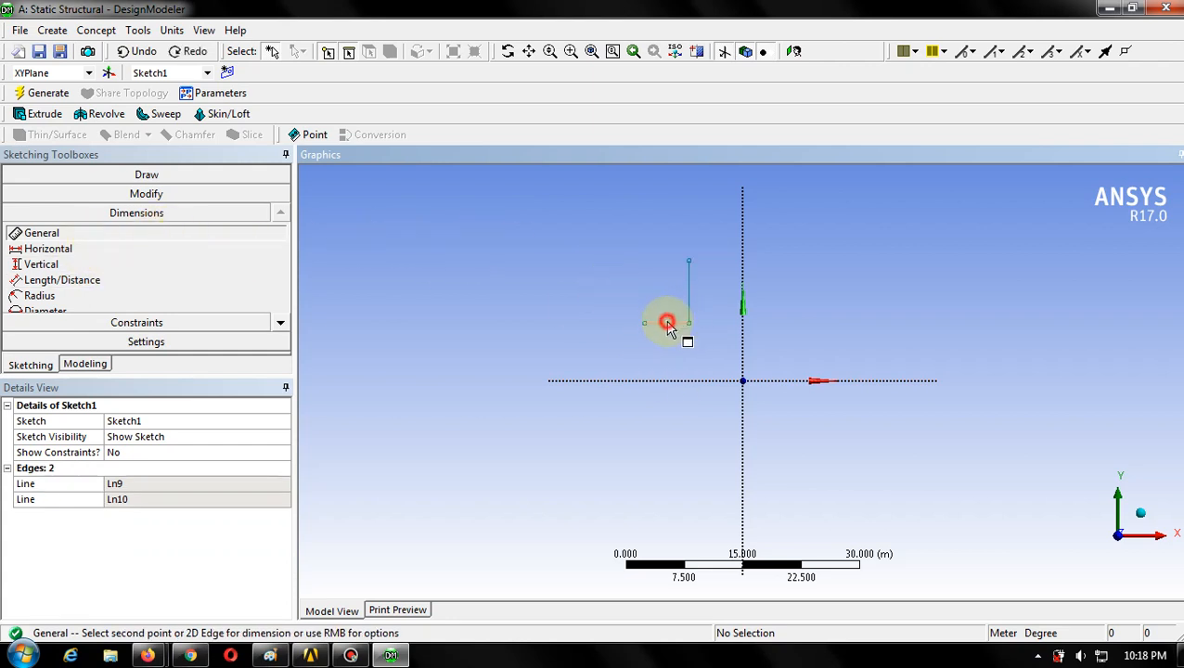
left_click(665, 377)
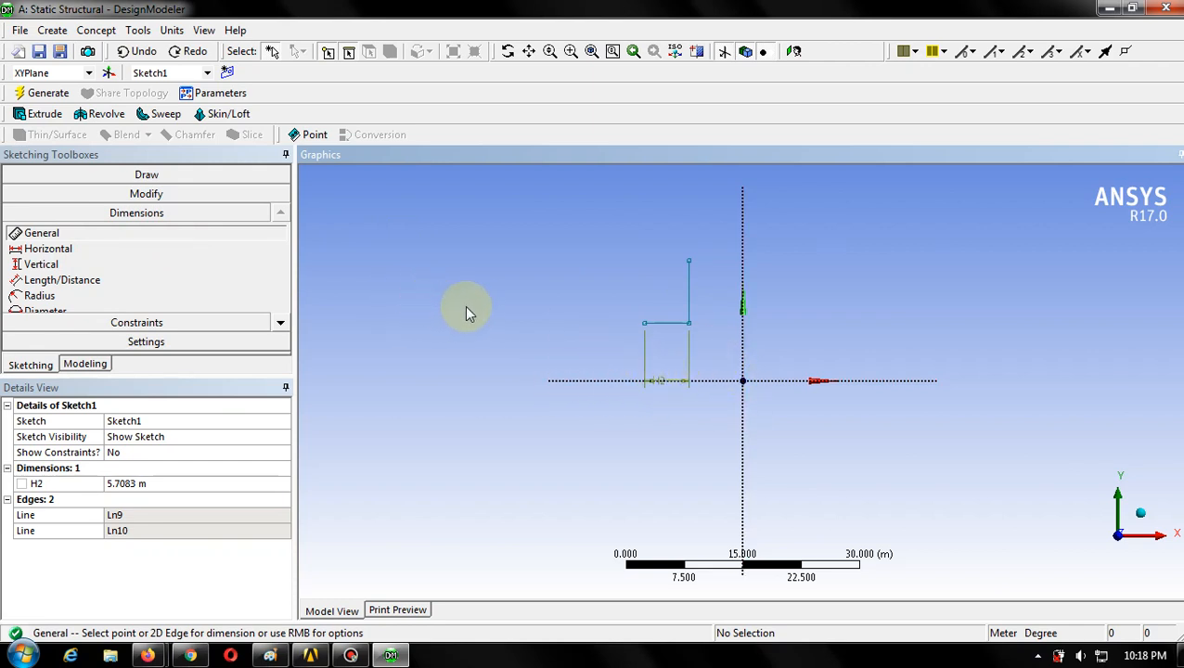
key("ctrl+z")
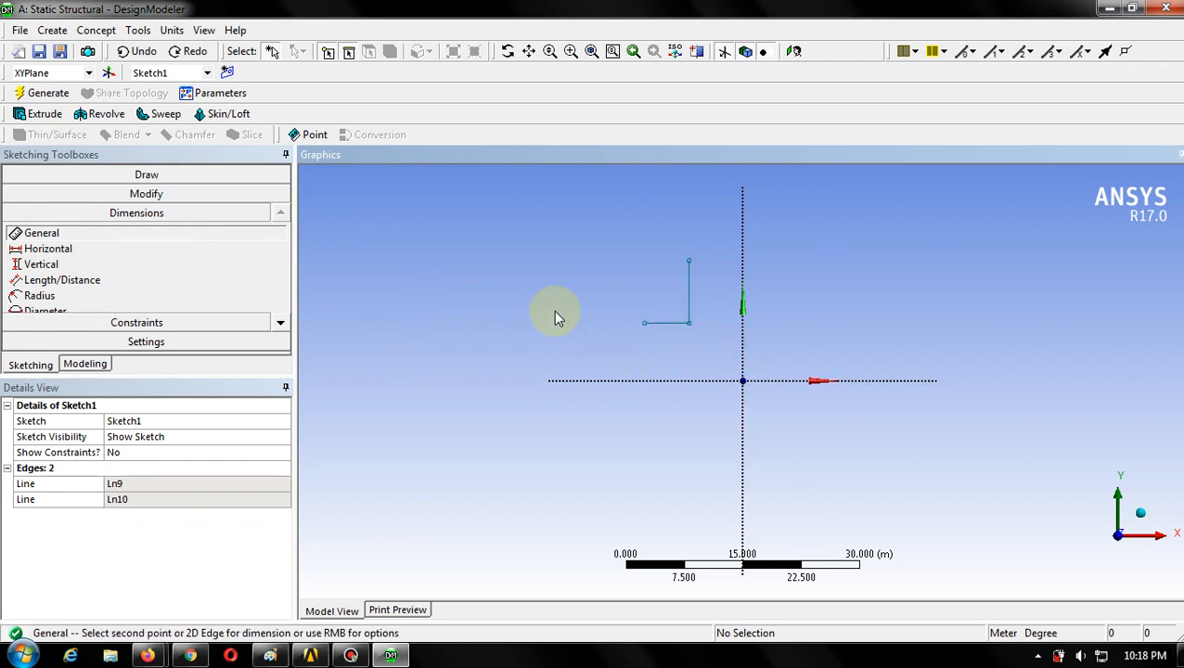
- Try to apply a Vertical dimension to the short horizontal line
left_click(41, 249)
left_click(41, 263)
left_click(667, 325)
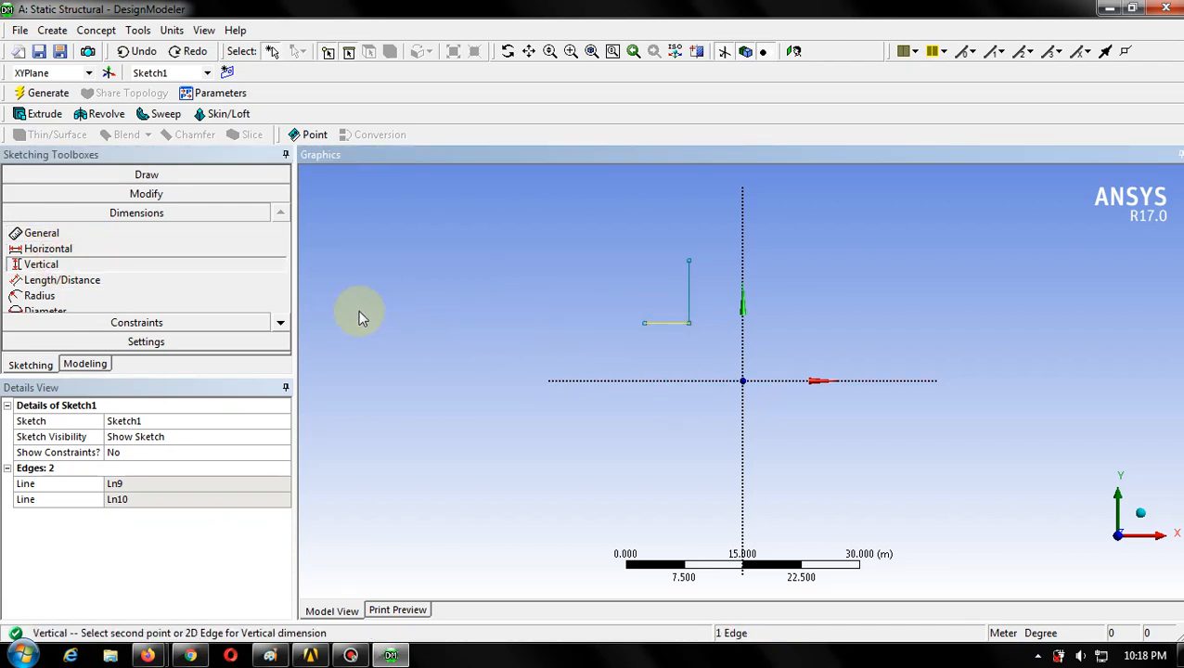
- Place a General dimension on the short horizontal line's length once more and undo it
left_click(116, 233)
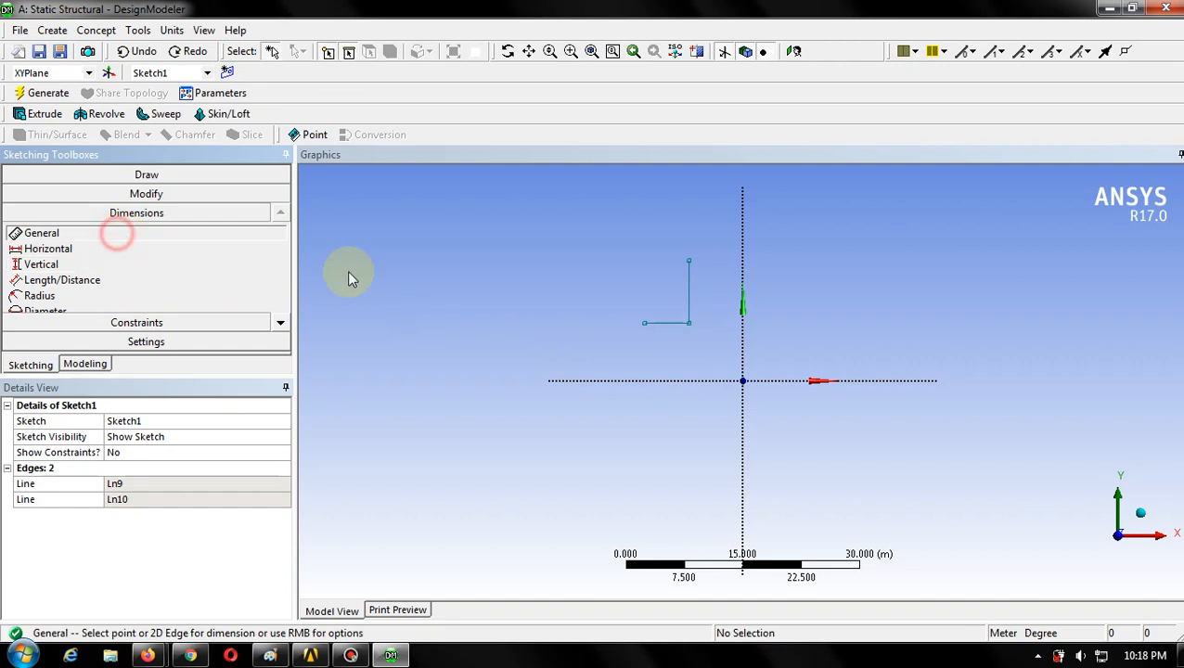
left_click(668, 323)
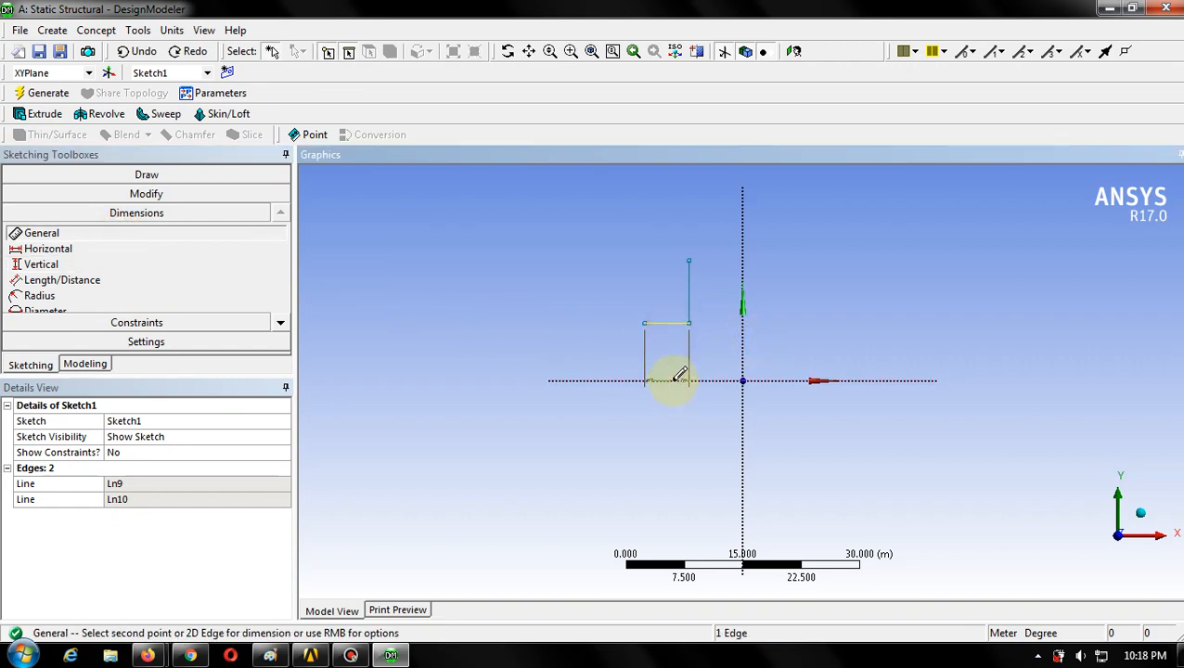
left_click(594, 377)
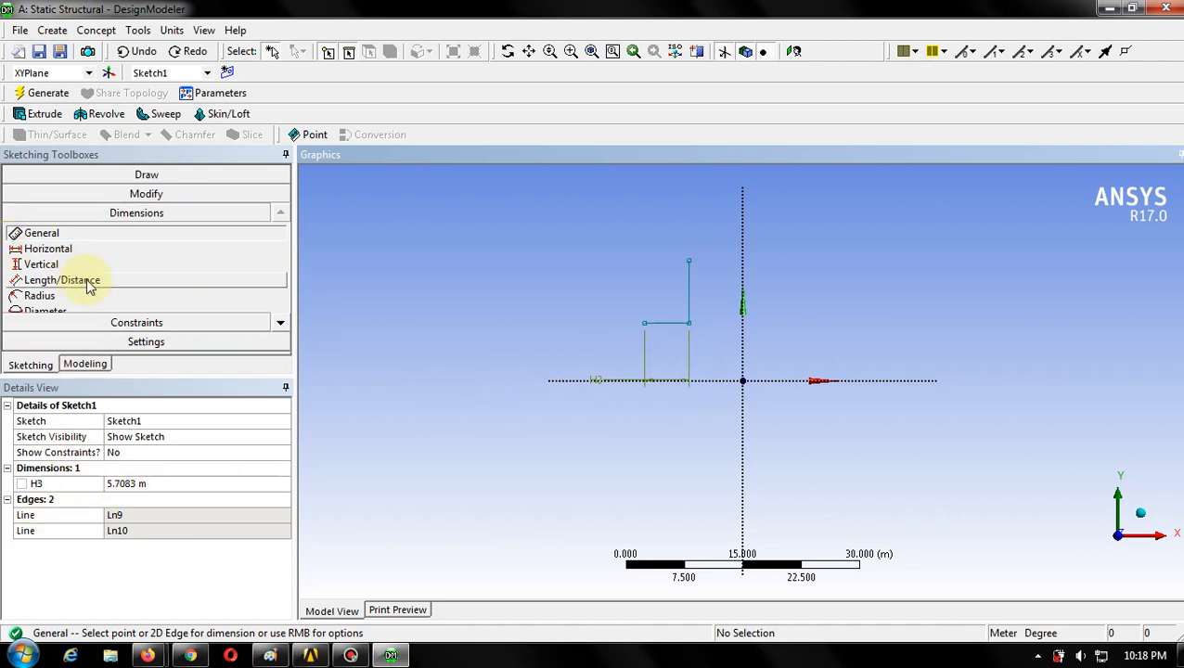
left_click(255, 270)
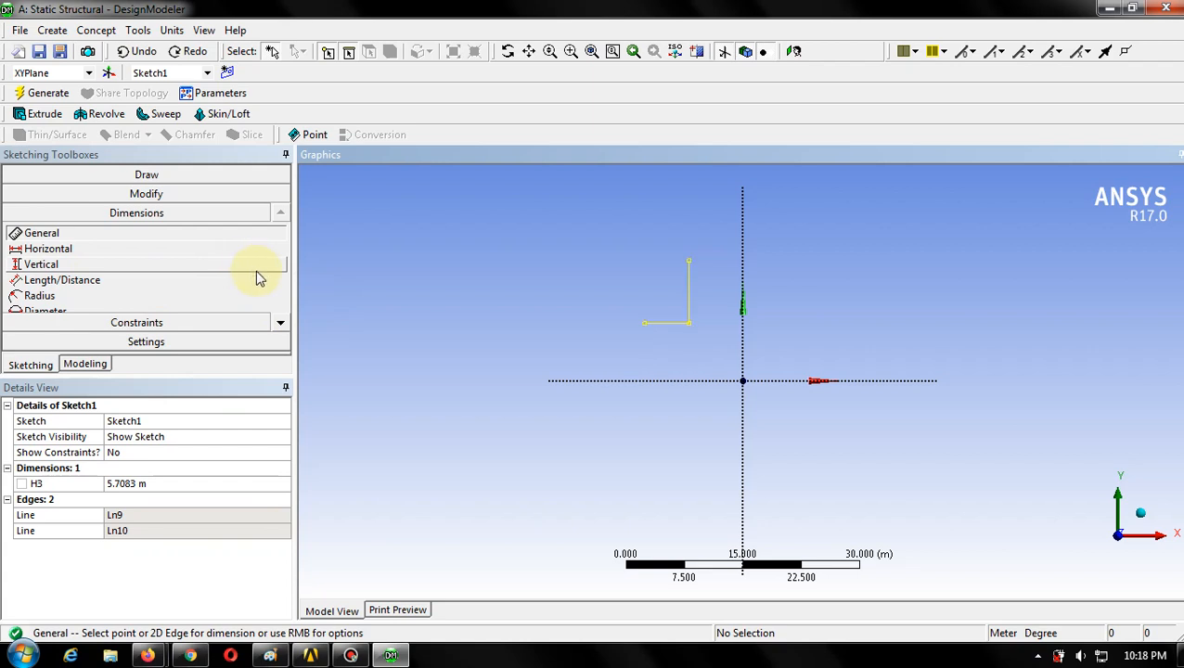
- Add Length/Distance dimensions from the horizontal line to the X axis and from the vertical line to the Y axis
left_click(79, 280)
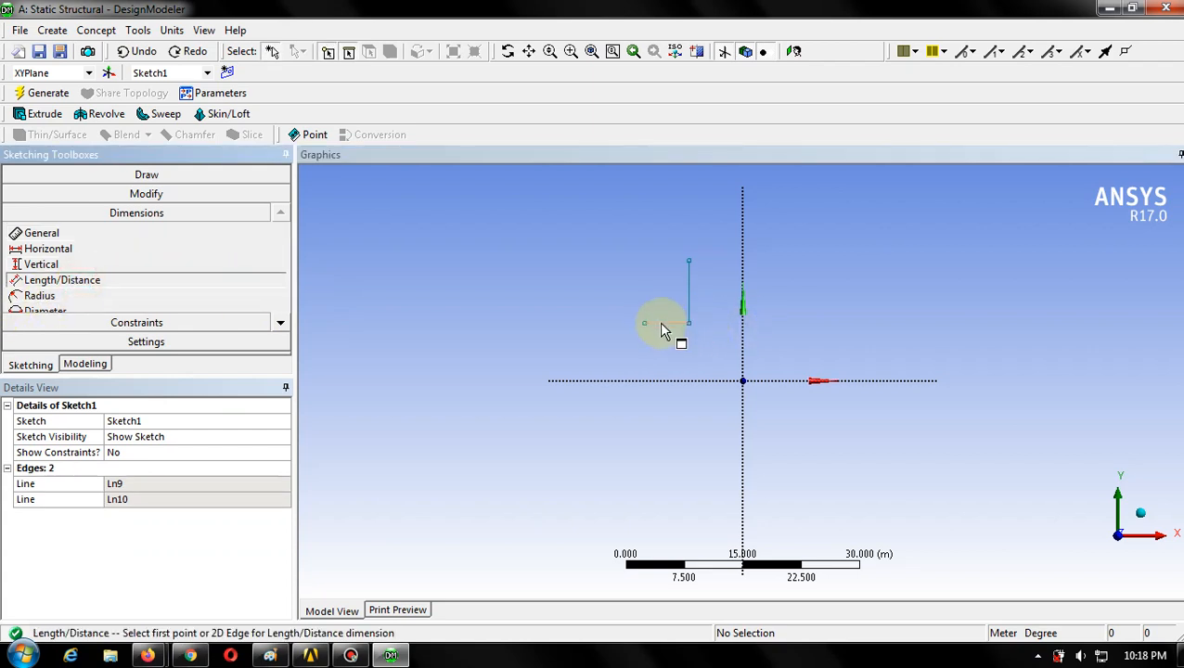
left_click(665, 325)
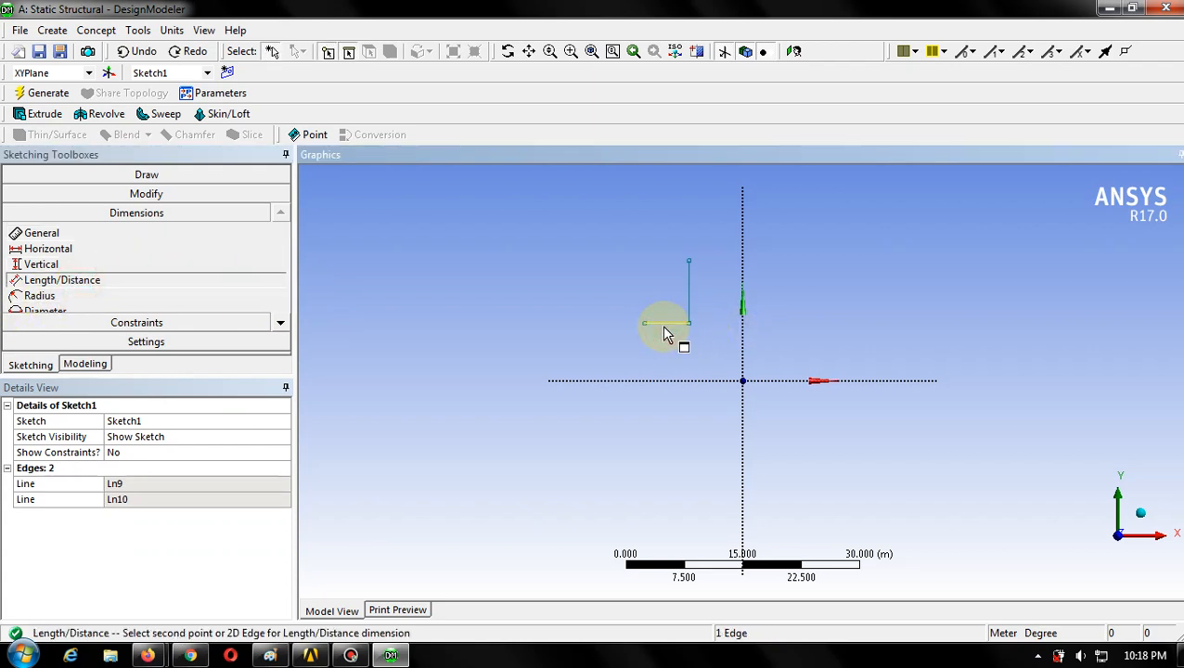
left_click(678, 382)
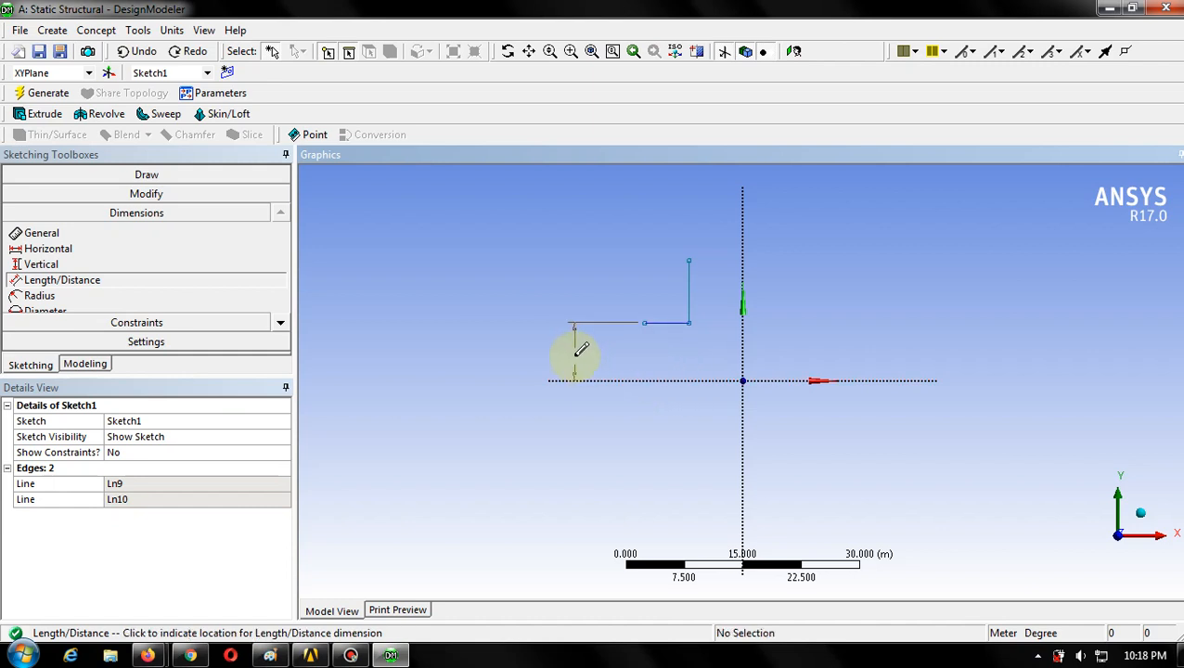
left_click(574, 350)
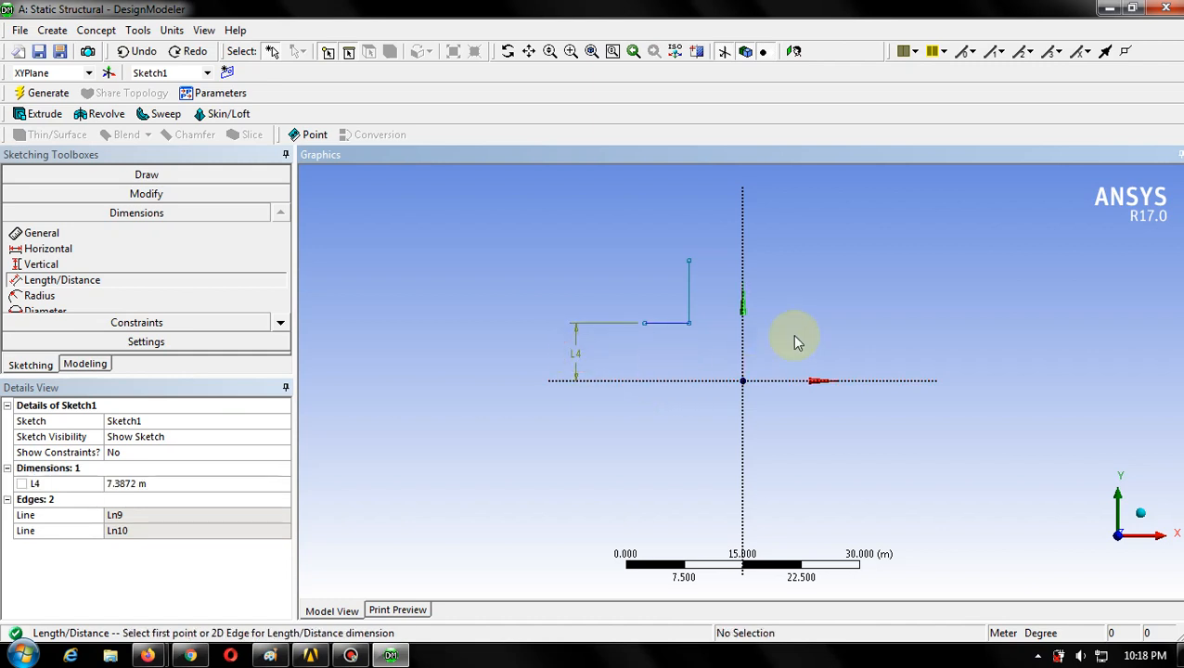
left_click(689, 286)
left_click(742, 274)
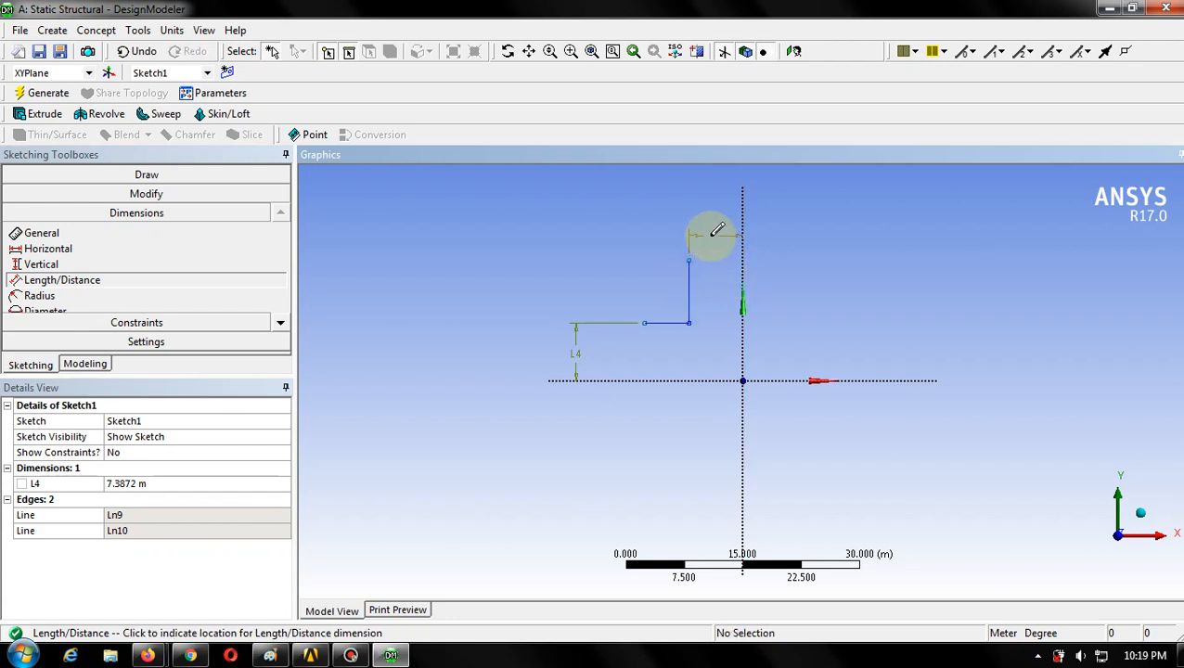
left_click(717, 237)
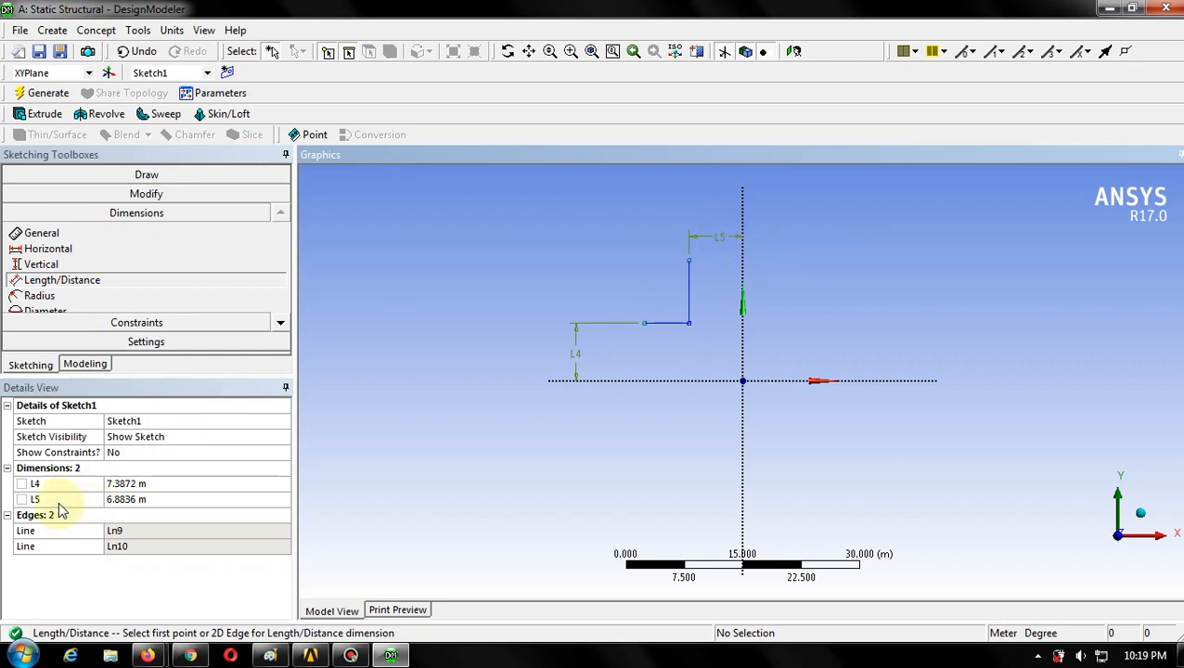
- Set the distance between the vertical line and the Y axis to 7 m
left_click(149, 502)
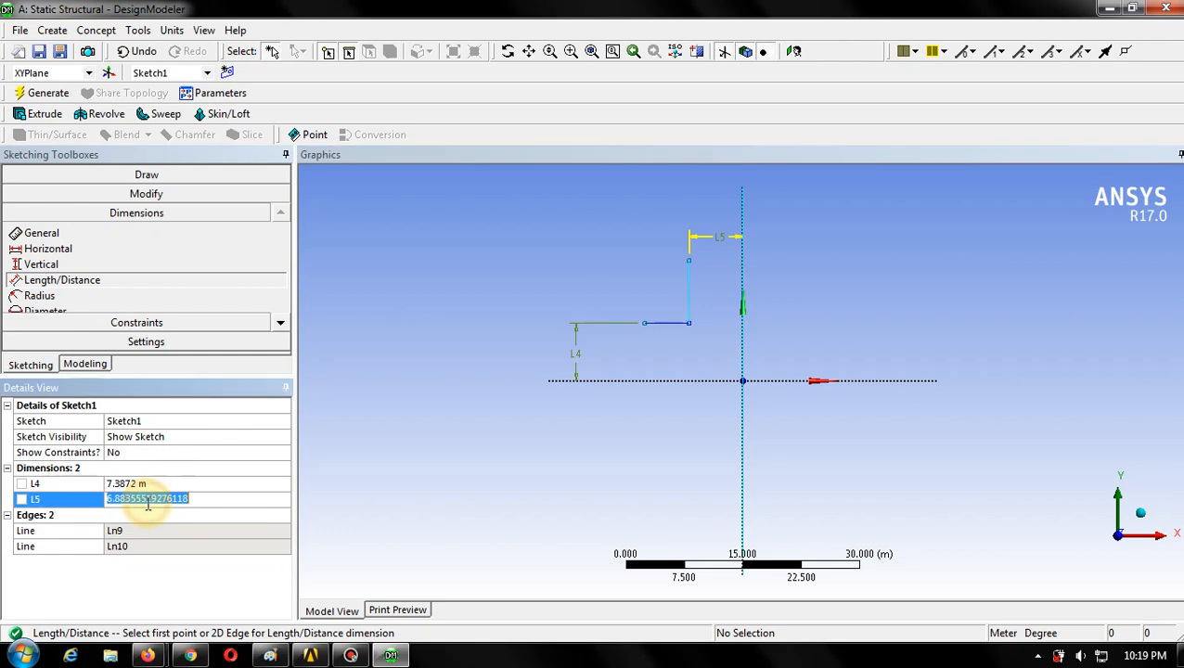
type("7")
key("Return")
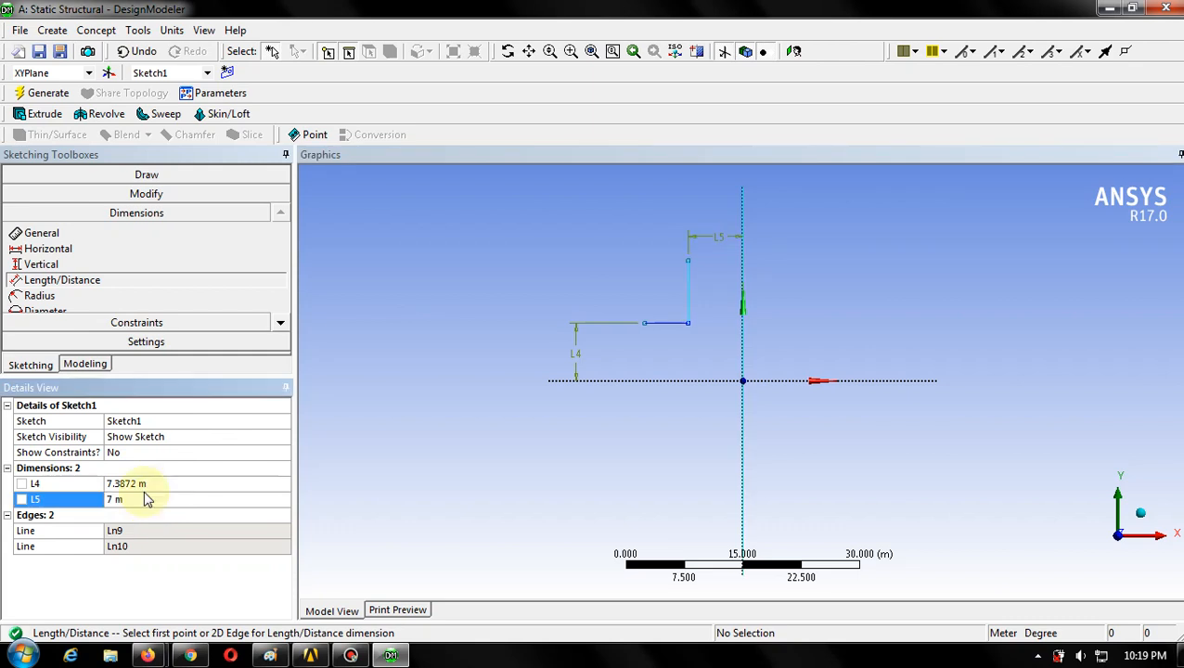
- Set the horizontal line's distance to the X axis to 7 m and try a Horizontal dimension on that line
left_click(141, 484)
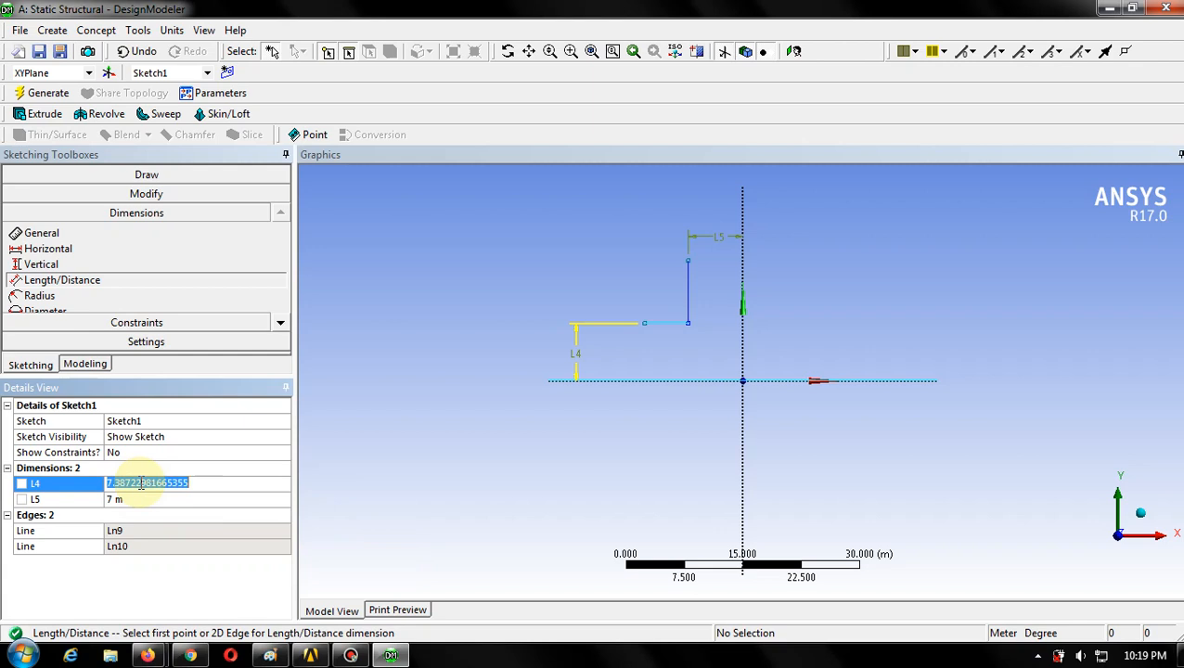
key("Return")
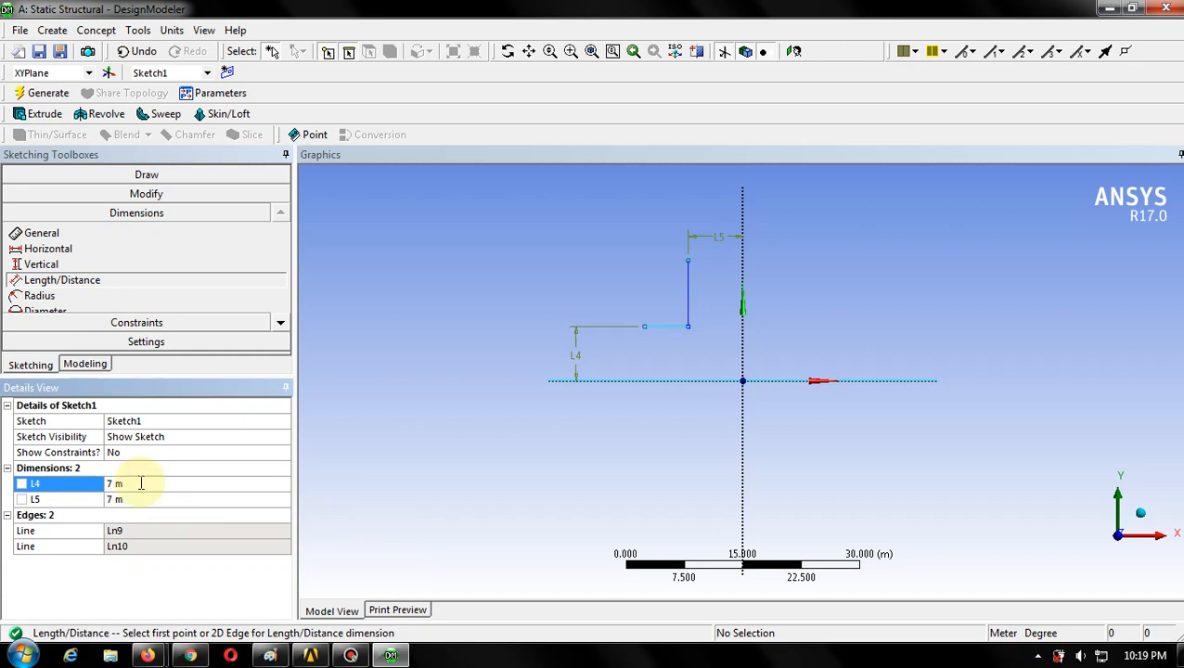
left_click(86, 251)
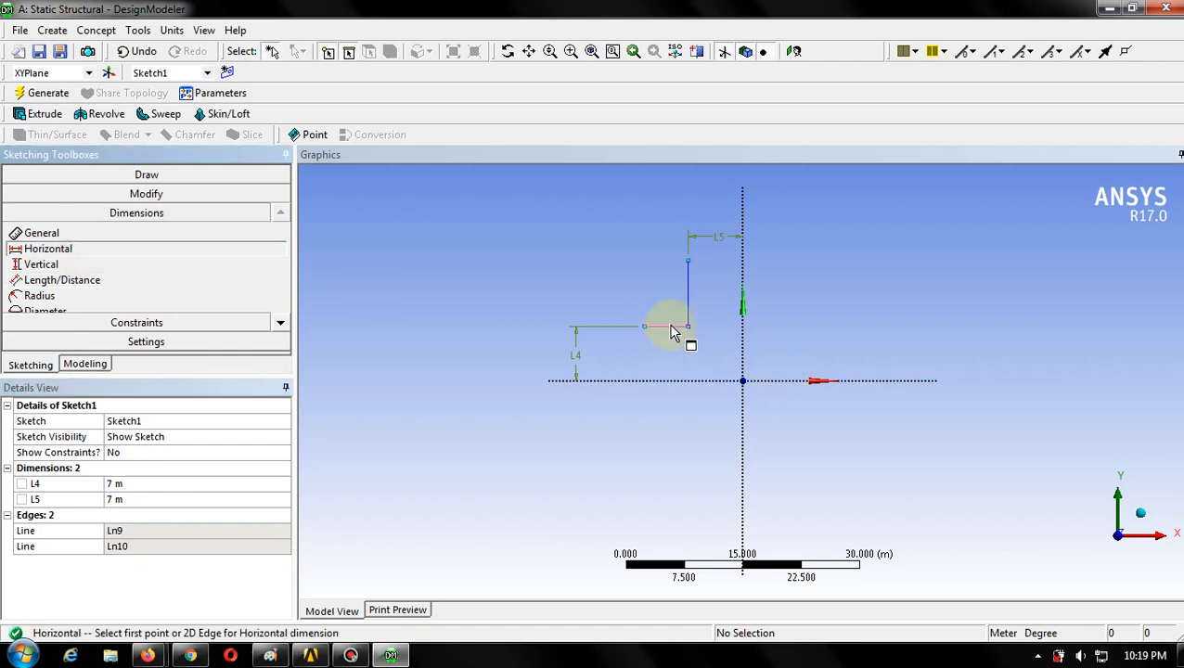
left_click(670, 327)
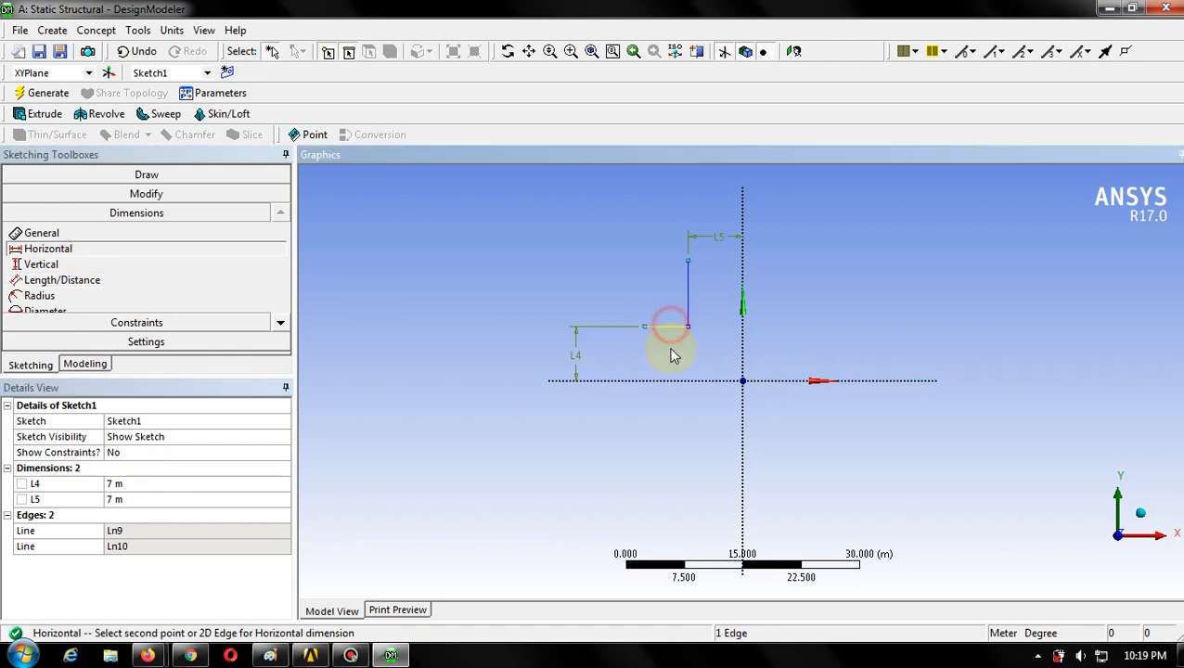
- Add a General dimension to the horizontal line's length, set it to 6 m and generate the sketch
left_click(93, 233)
left_click(672, 332)
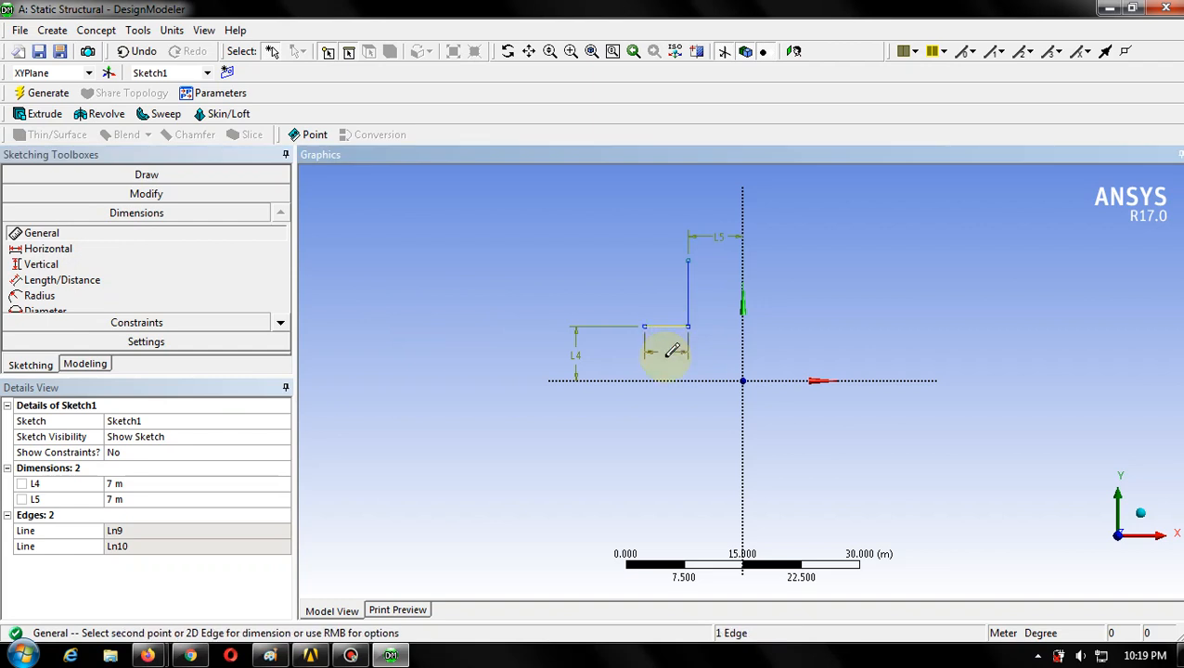
left_click(665, 360)
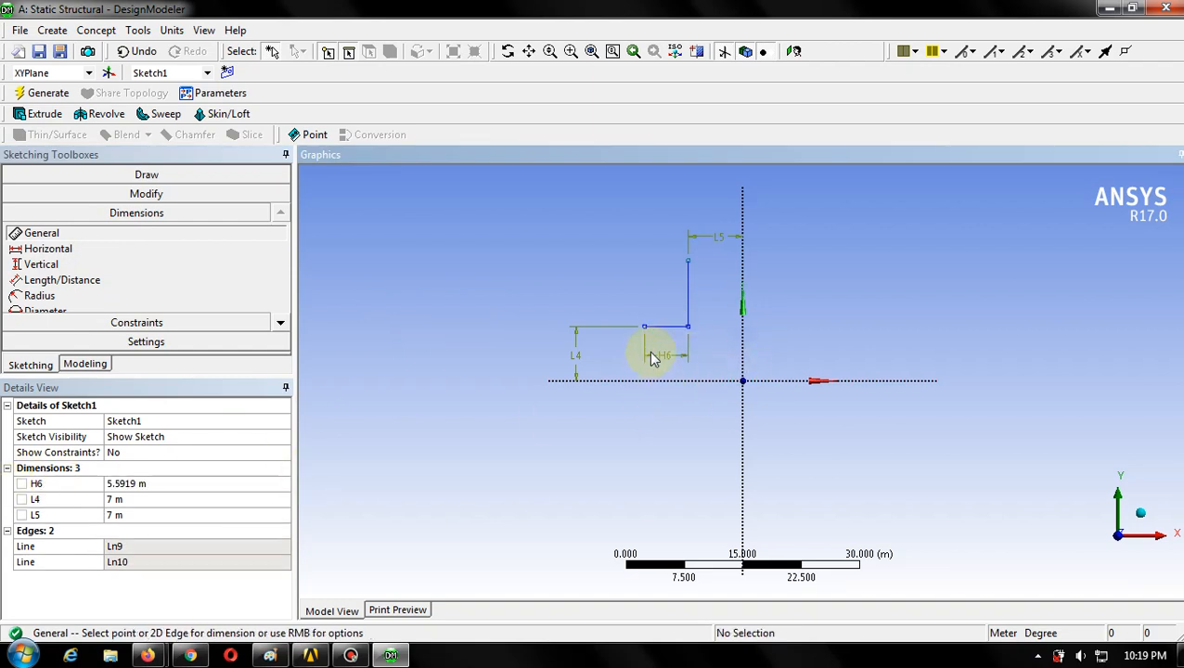
left_click(131, 482)
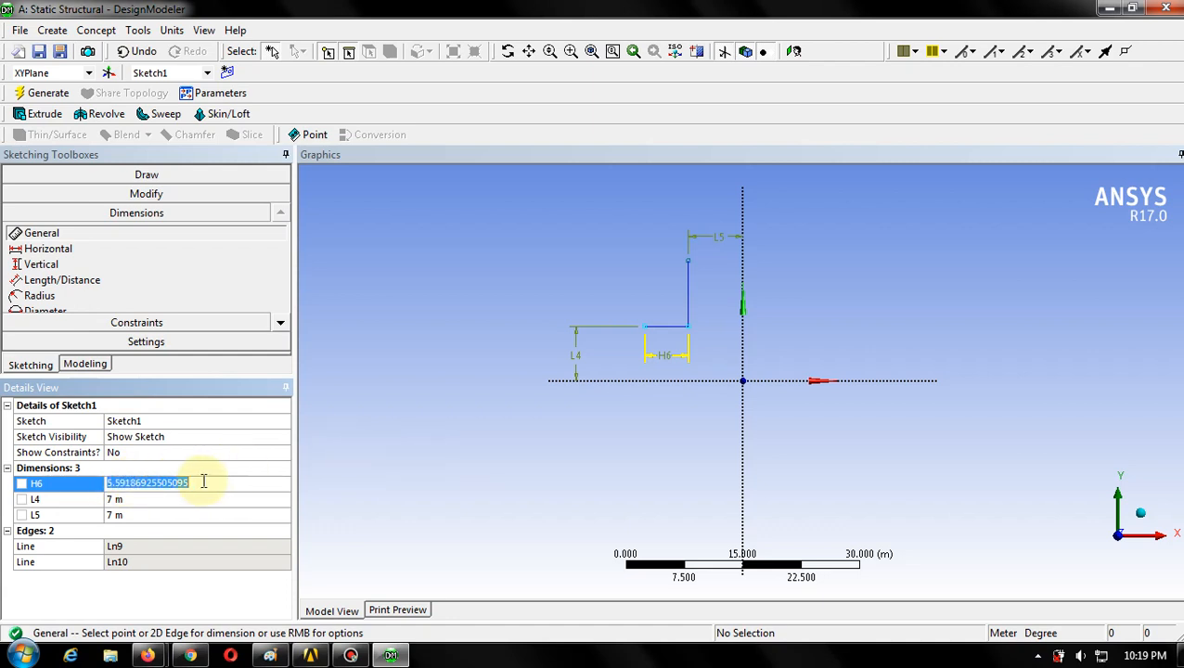
type("6")
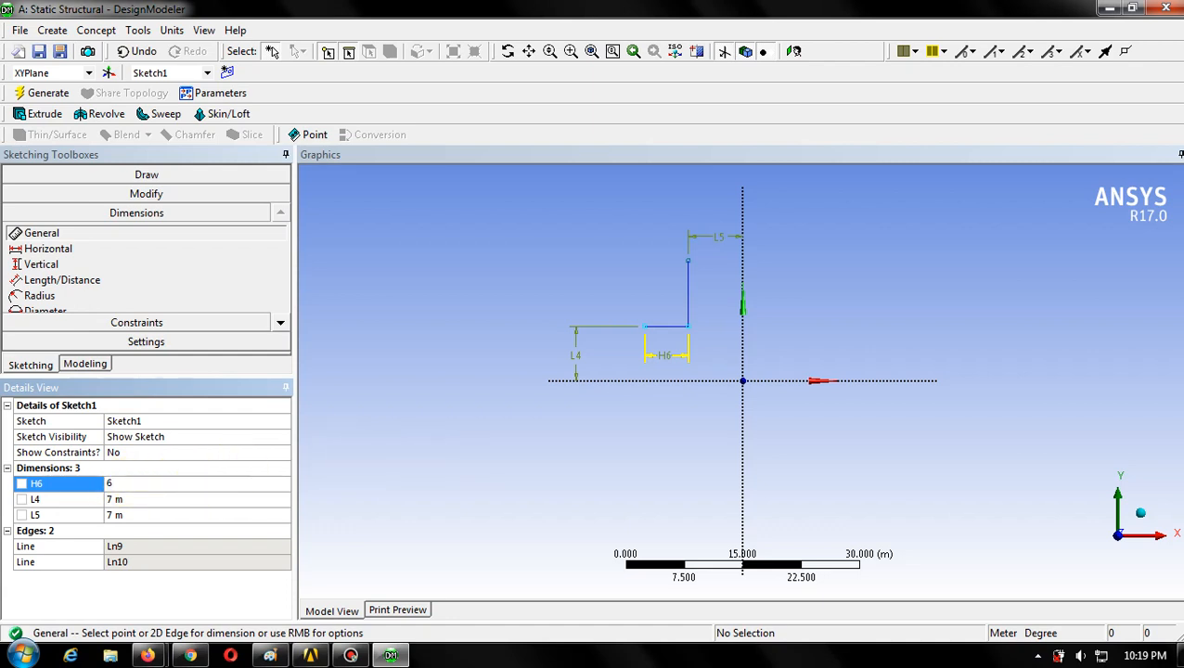
key("Return")
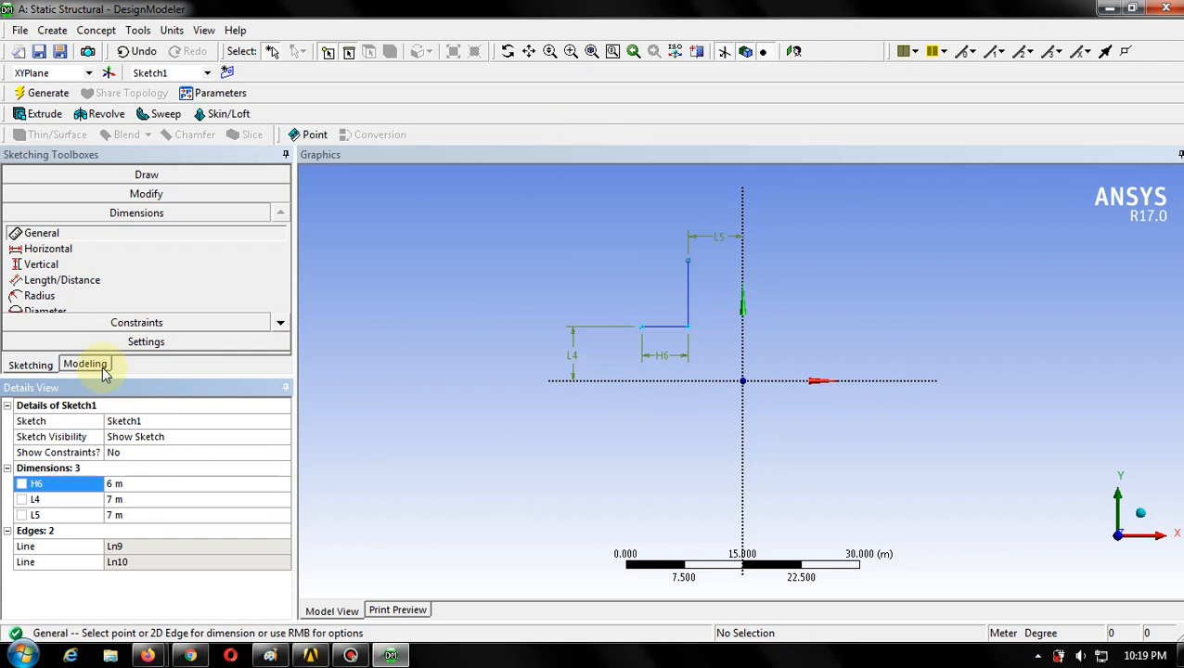
left_click(37, 92)
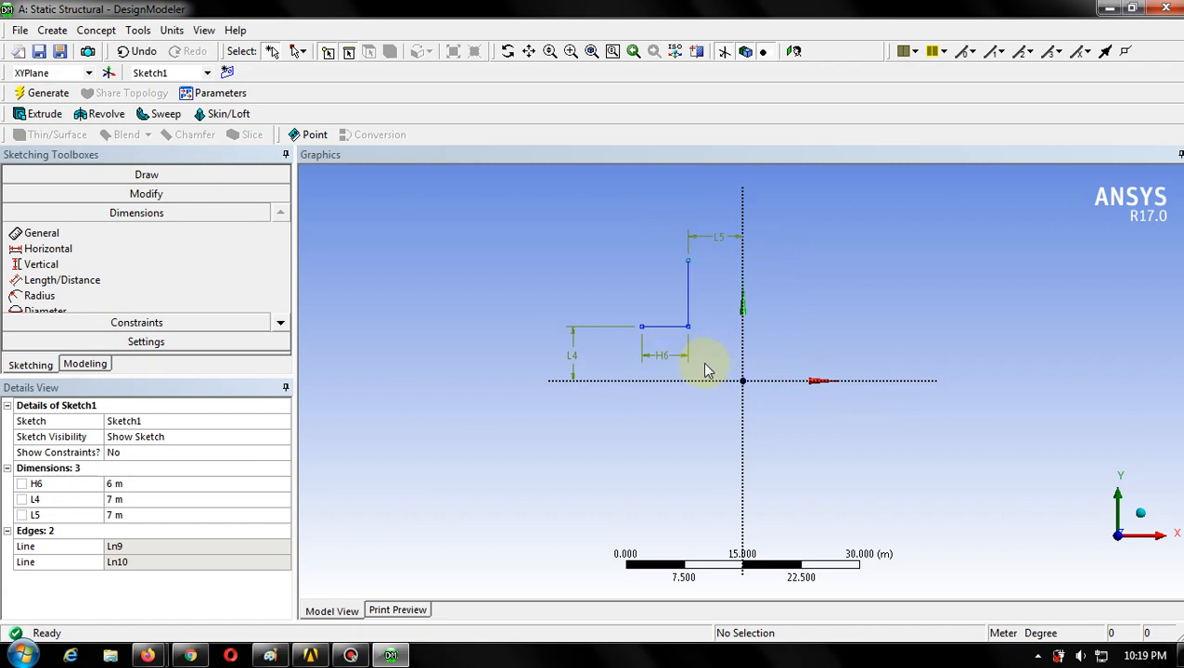
- Examine Sketch1's dimensions and edges from the model tree
left_click(85, 364)
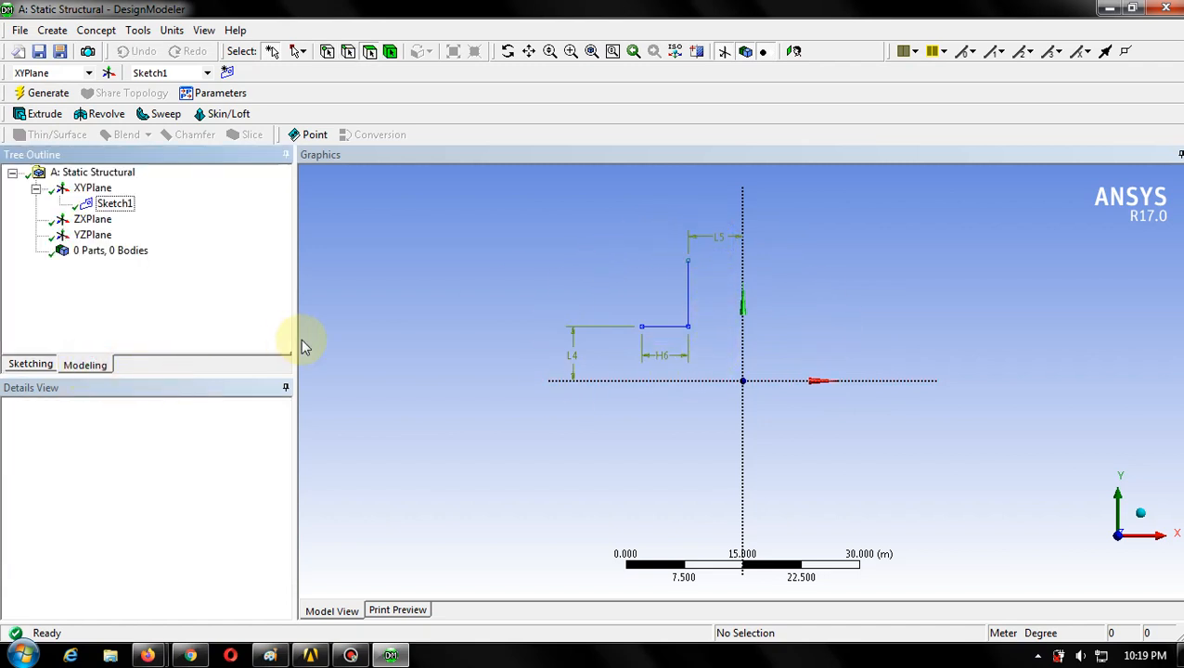
left_click(114, 204)
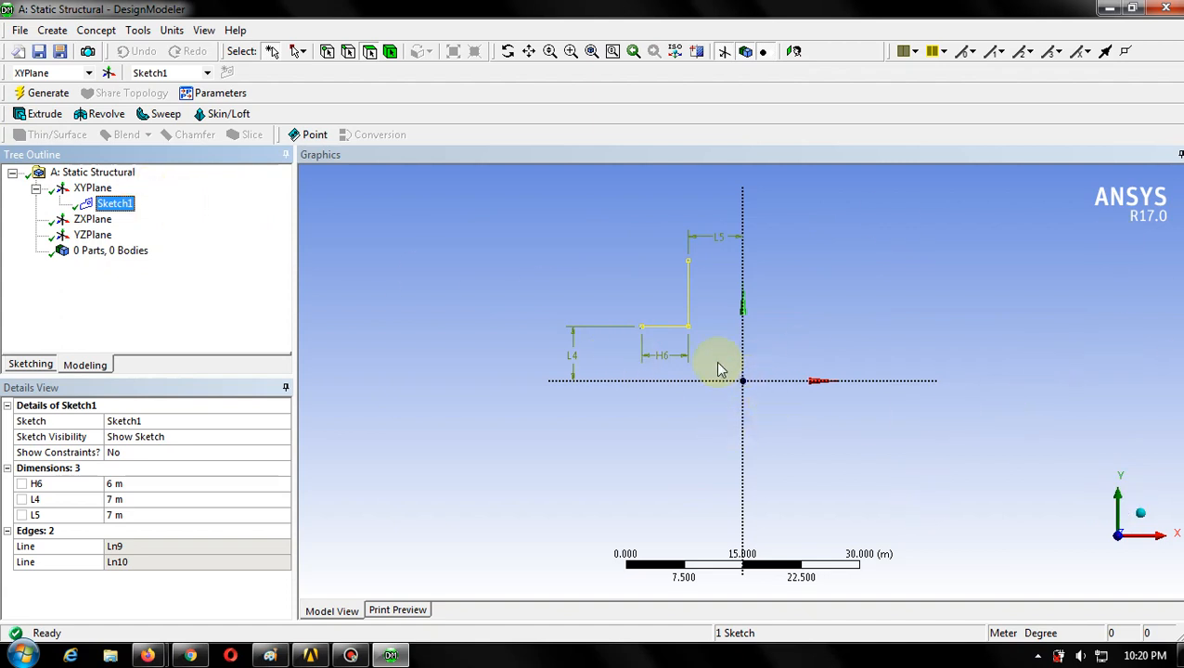
left_click(722, 320)
left_click(811, 276)
left_click(536, 206)
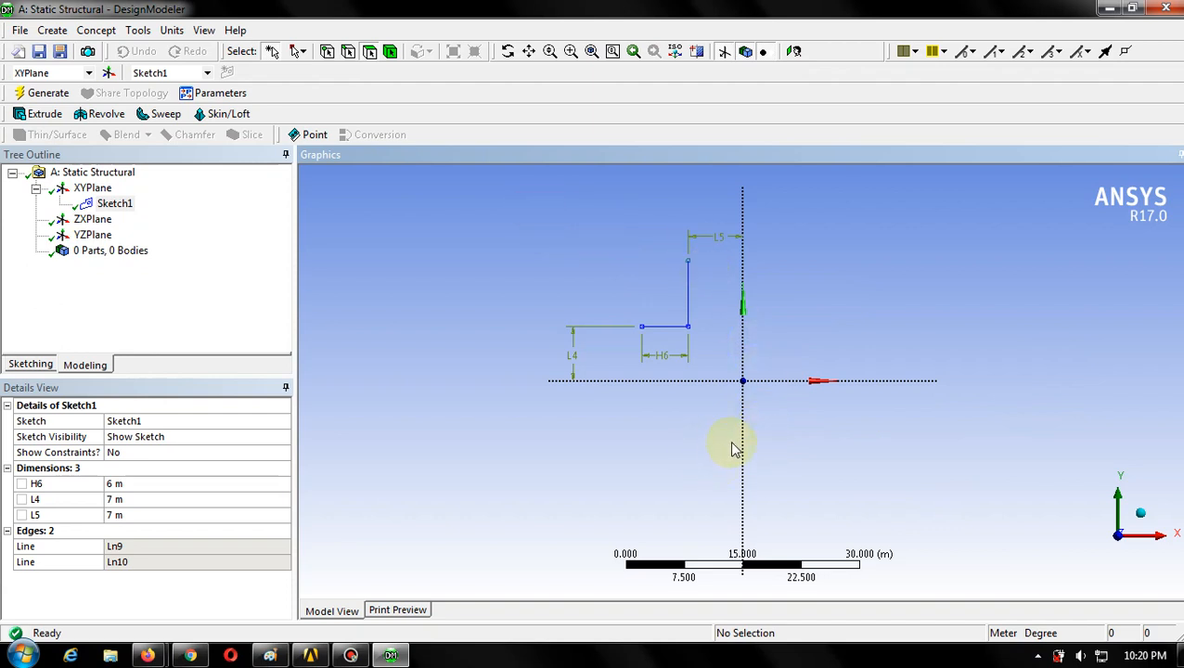
left_click(733, 364)
left_click(575, 228)
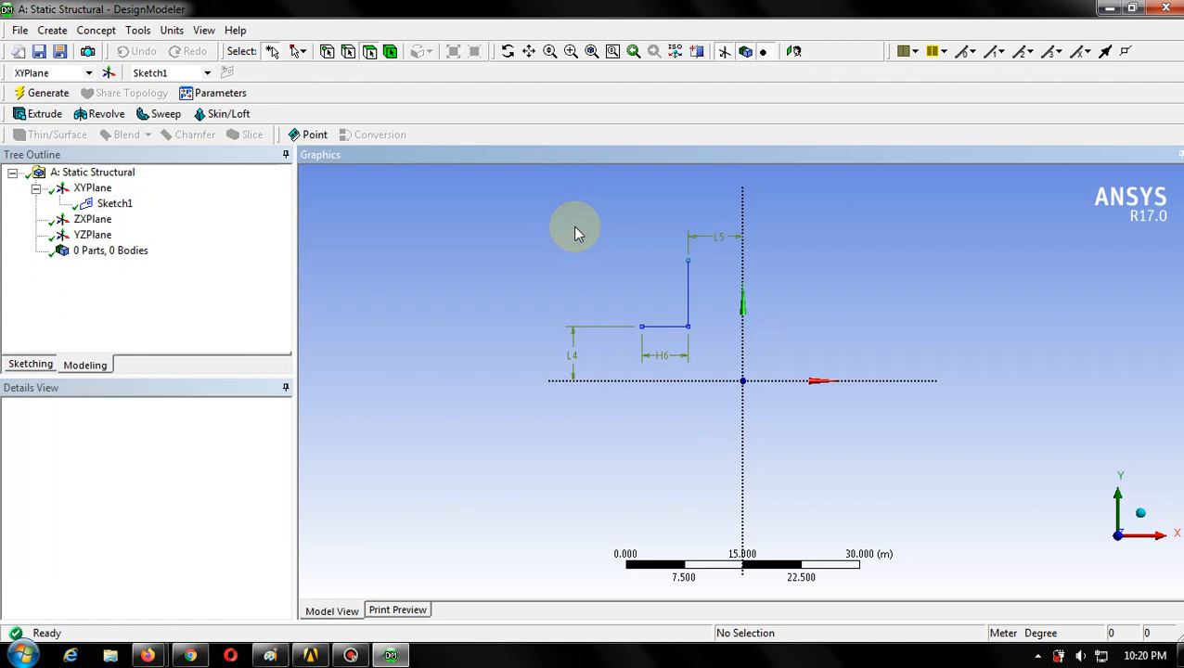
- Delete Sketch1 from the XY plane
left_click(114, 203)
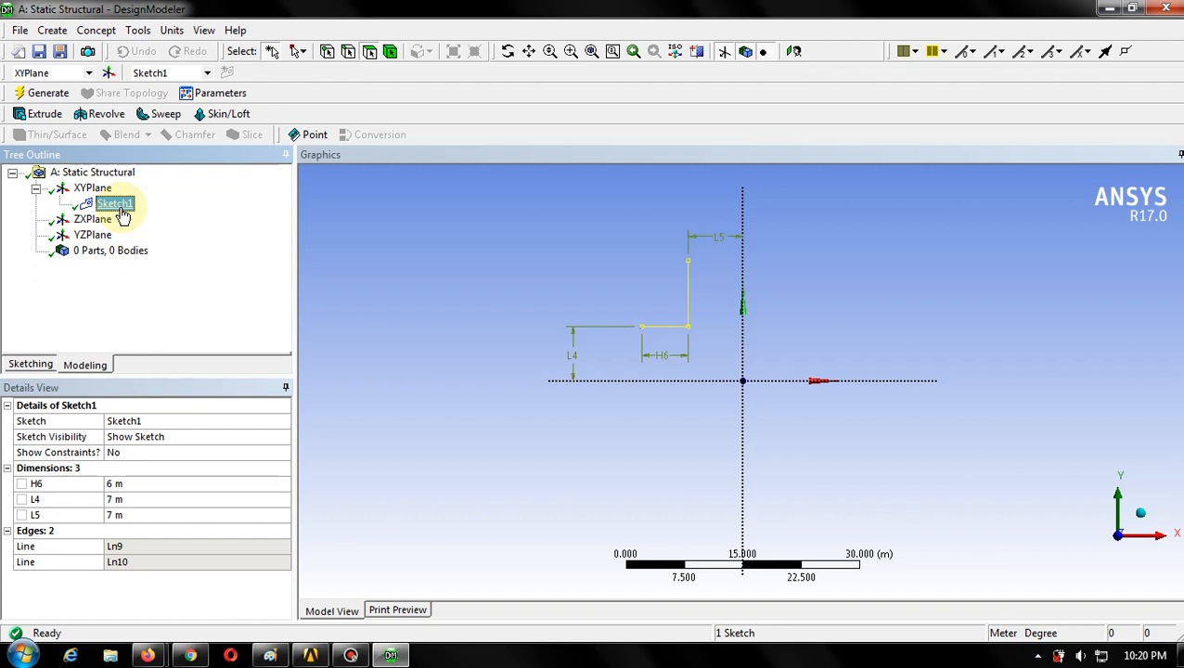
right_click(122, 209)
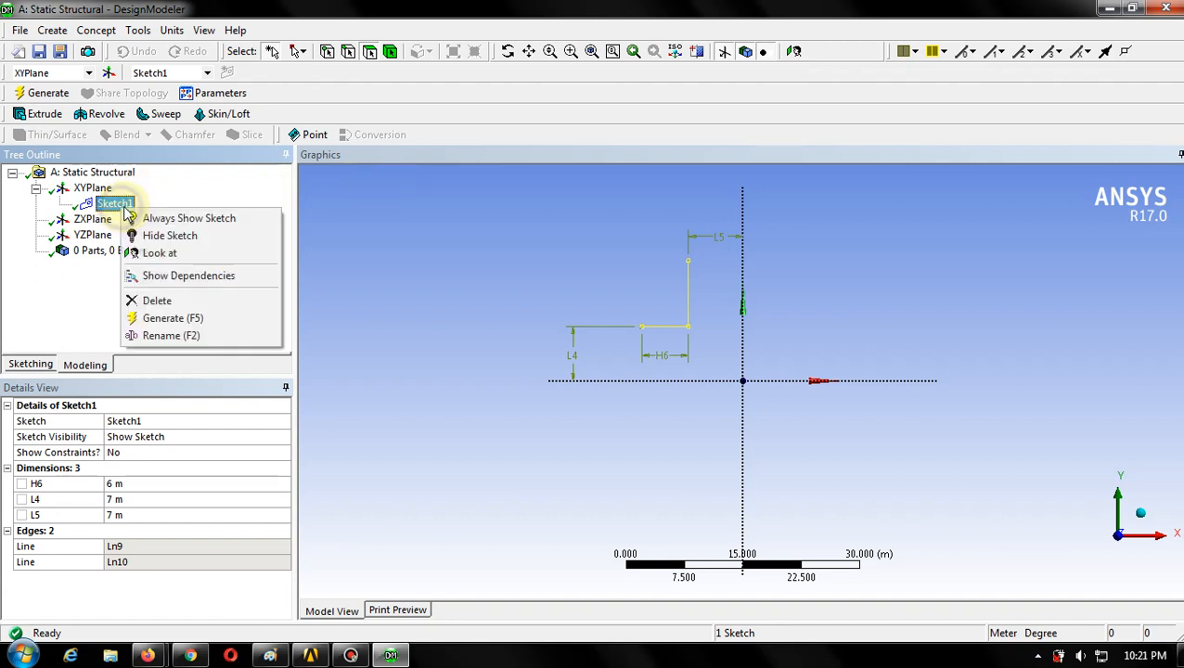
left_click(182, 299)
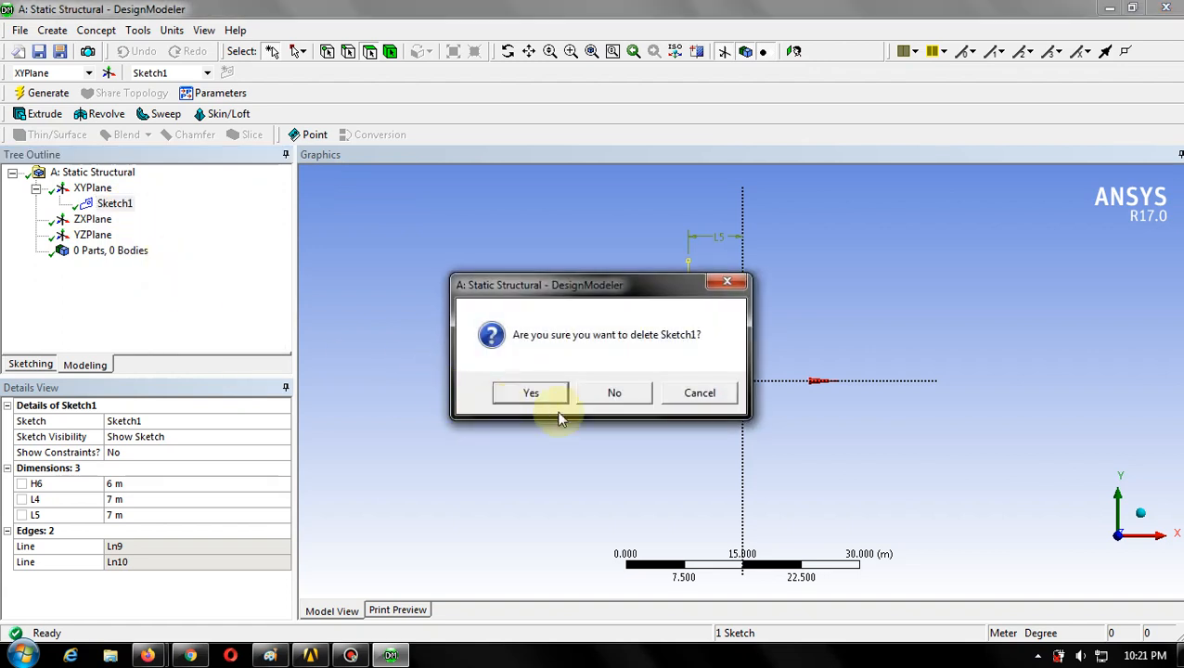
left_click(531, 397)
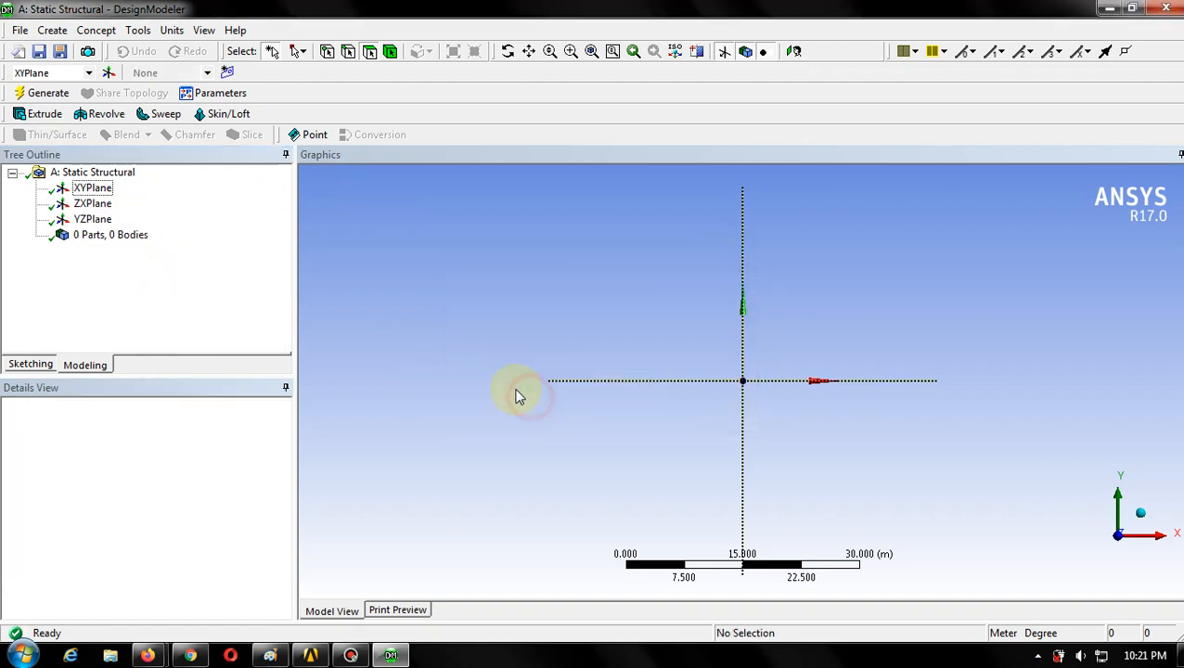
- Sketch a circle about 35 m in diameter centred on the origin of the XY plane
left_click(34, 368)
left_click(63, 257)
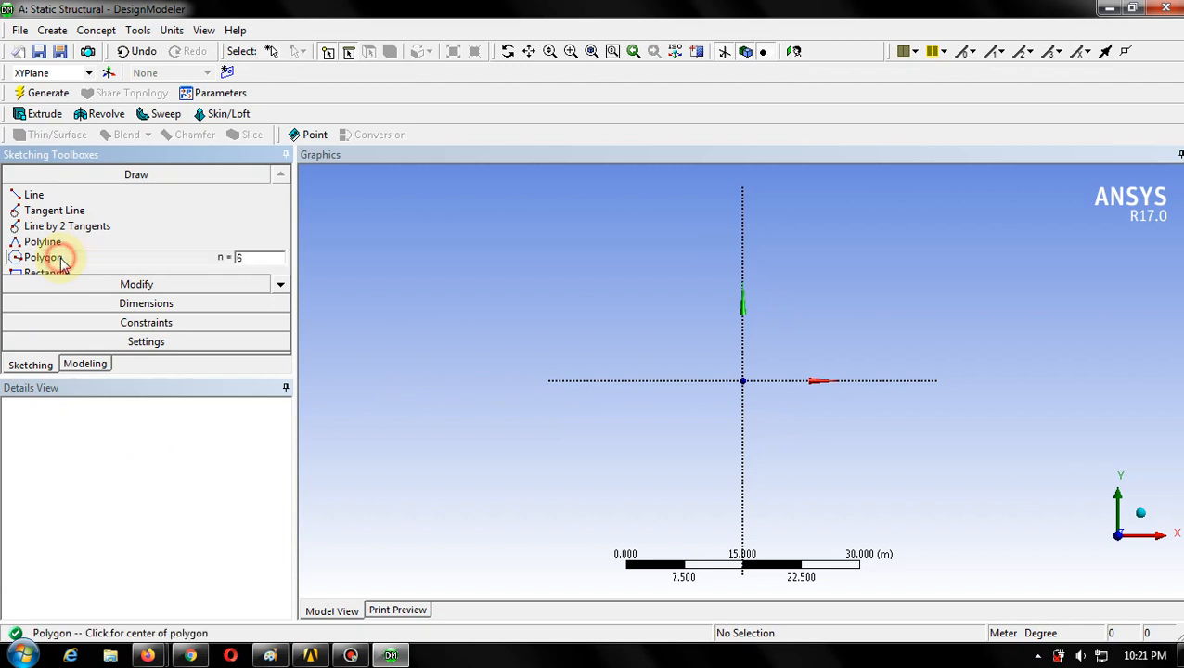
left_click(278, 284)
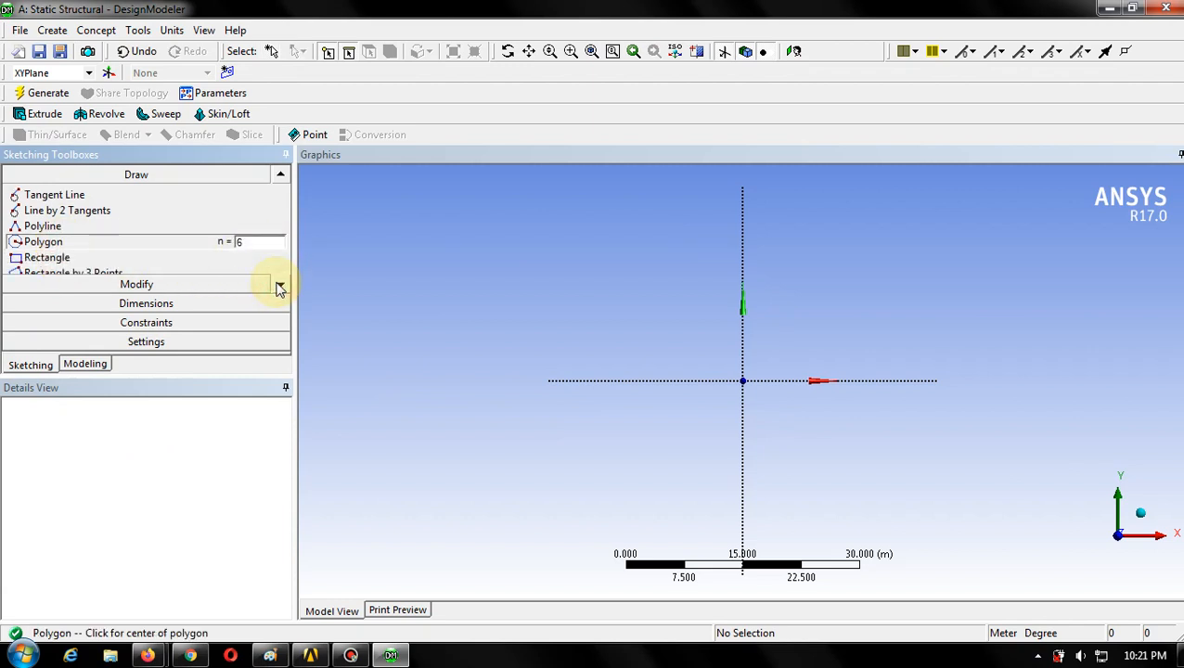
left_click(281, 178)
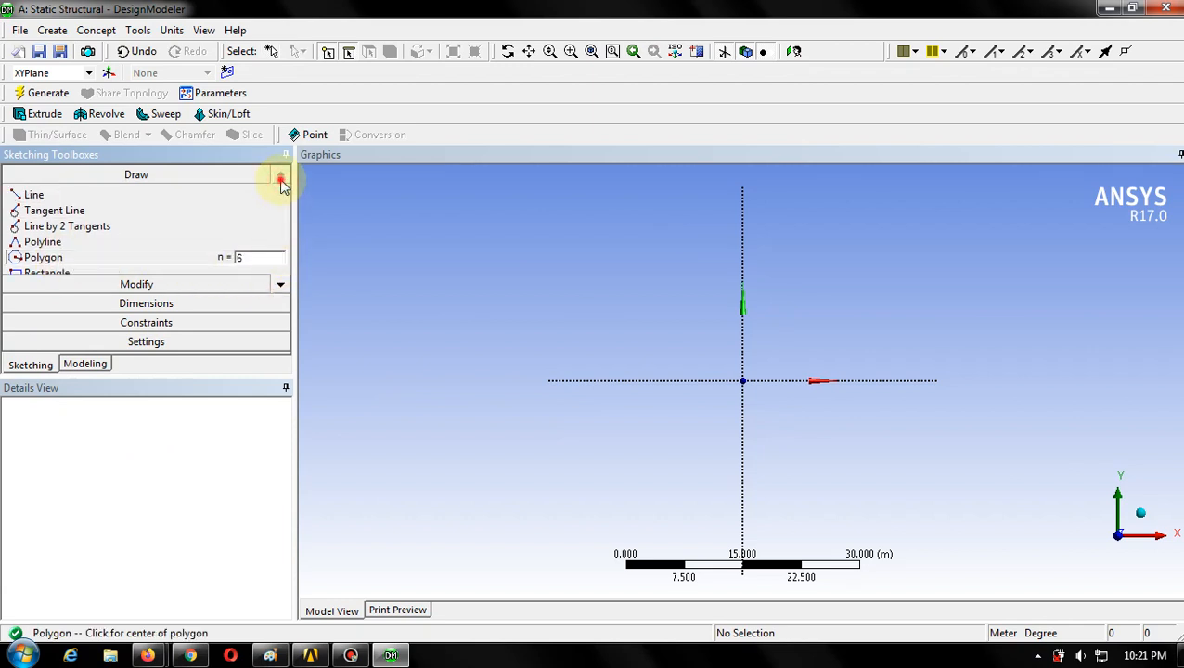
left_click(281, 286)
left_click(281, 286)
left_click(281, 286)
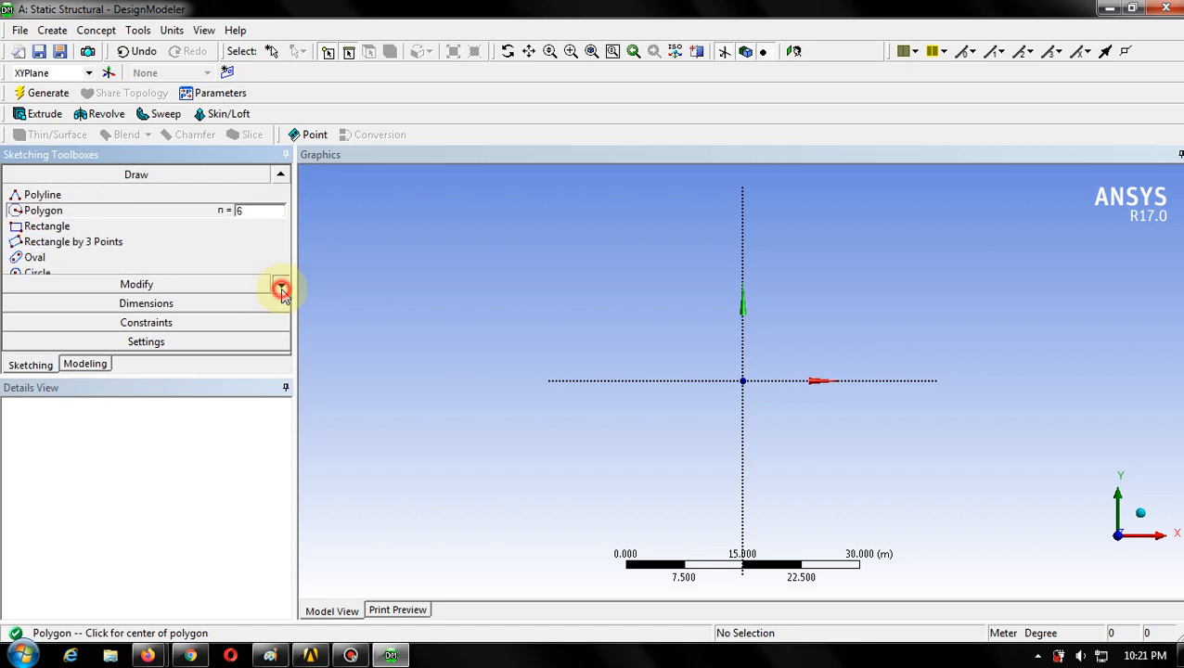
left_click(281, 286)
left_click(61, 257)
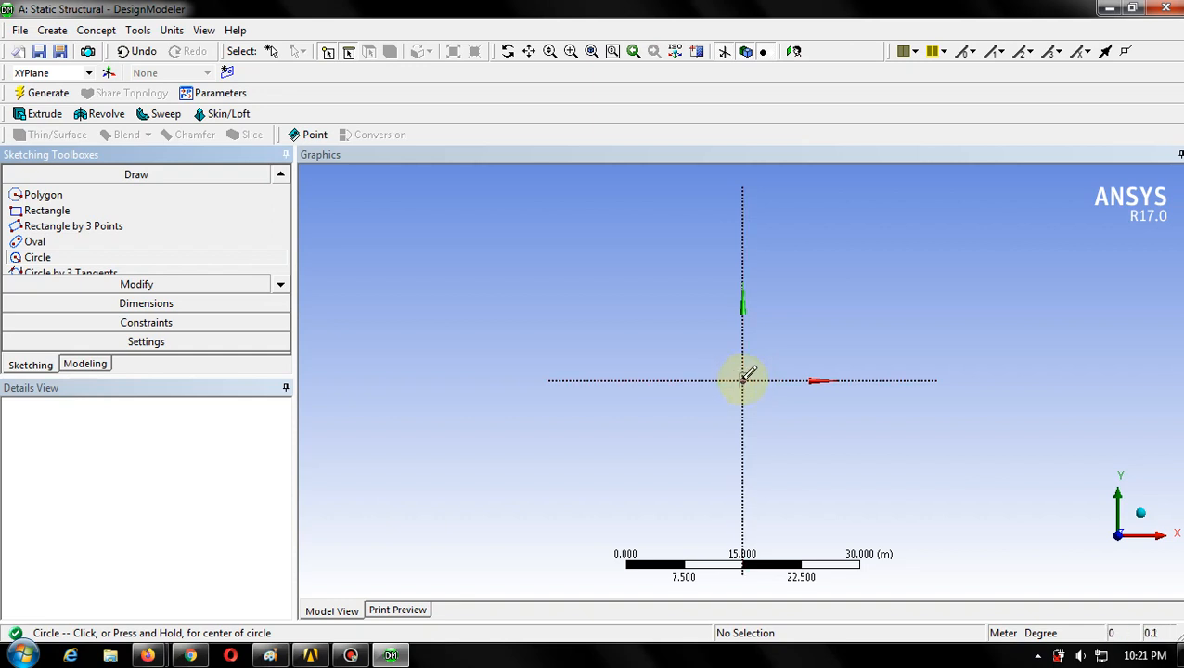
left_click(742, 379)
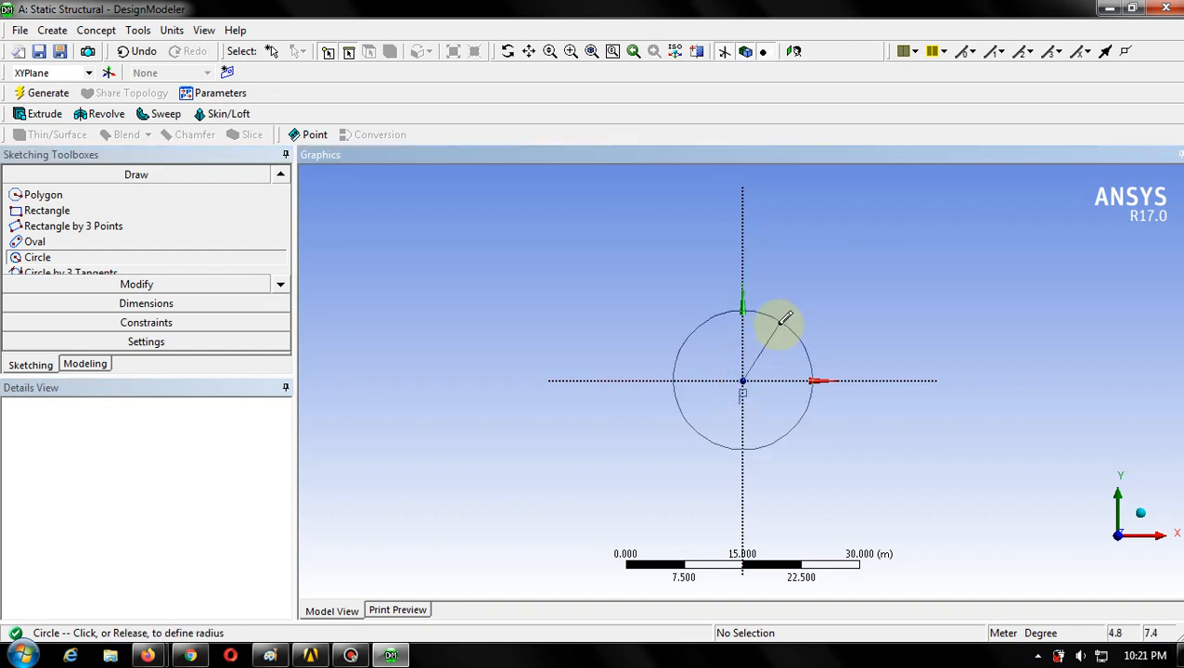
left_click(851, 293)
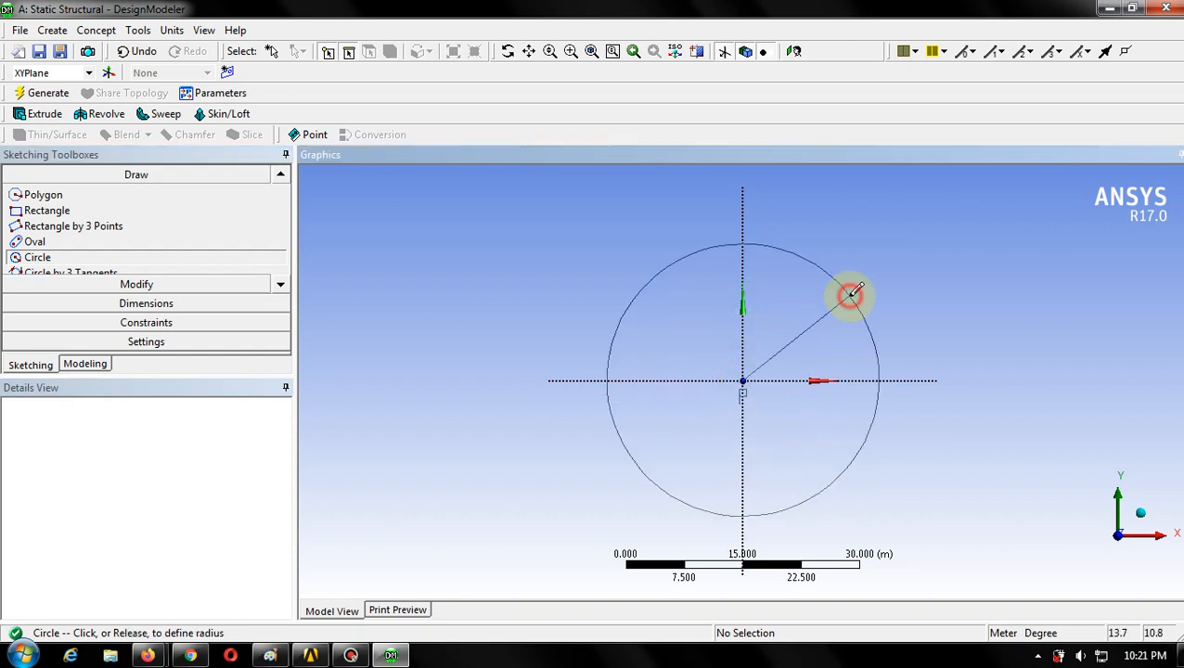
- Add a General dimension to the circle's diameter and set it to 20 m
left_click(136, 284)
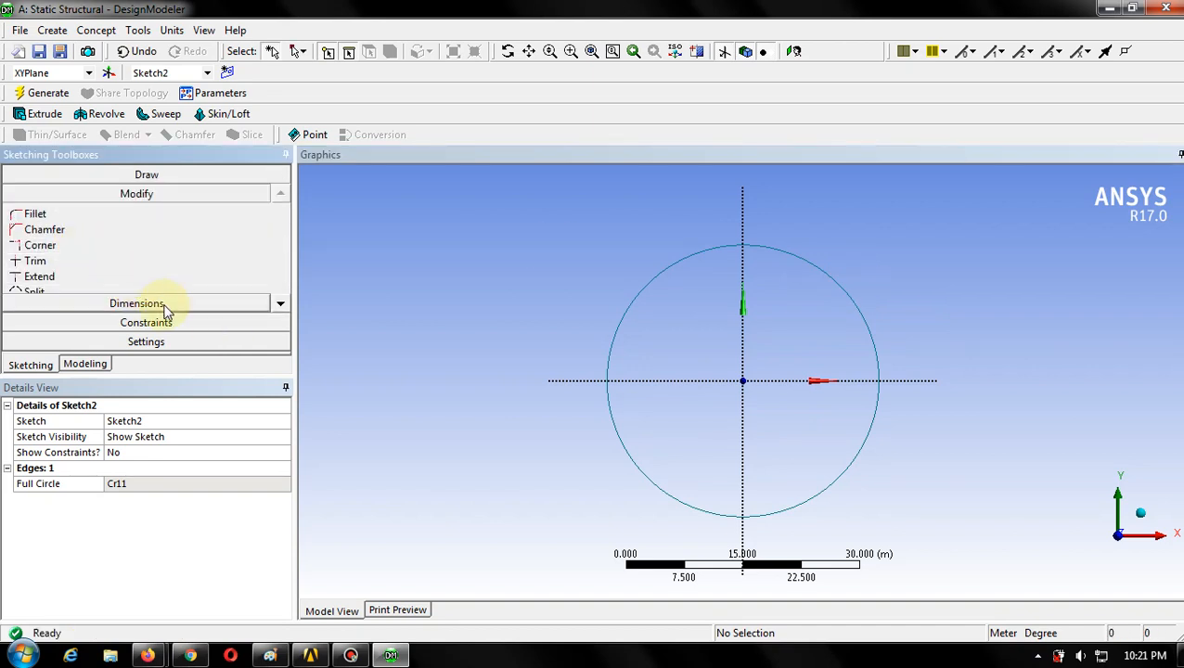
left_click(164, 307)
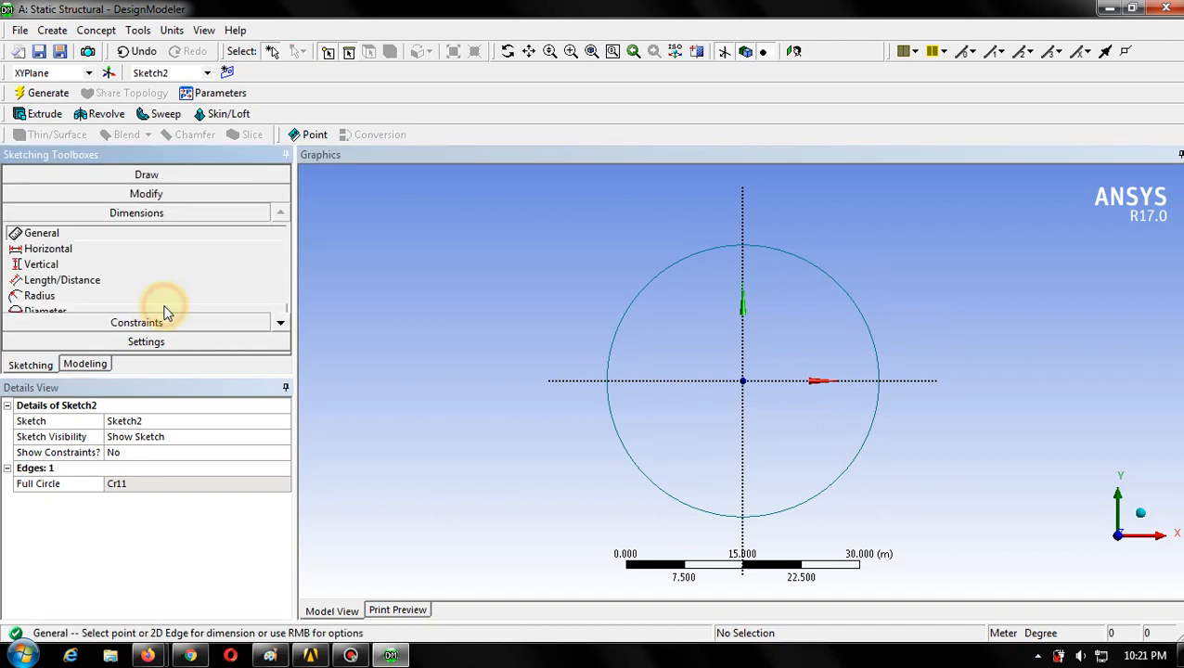
left_click(839, 280)
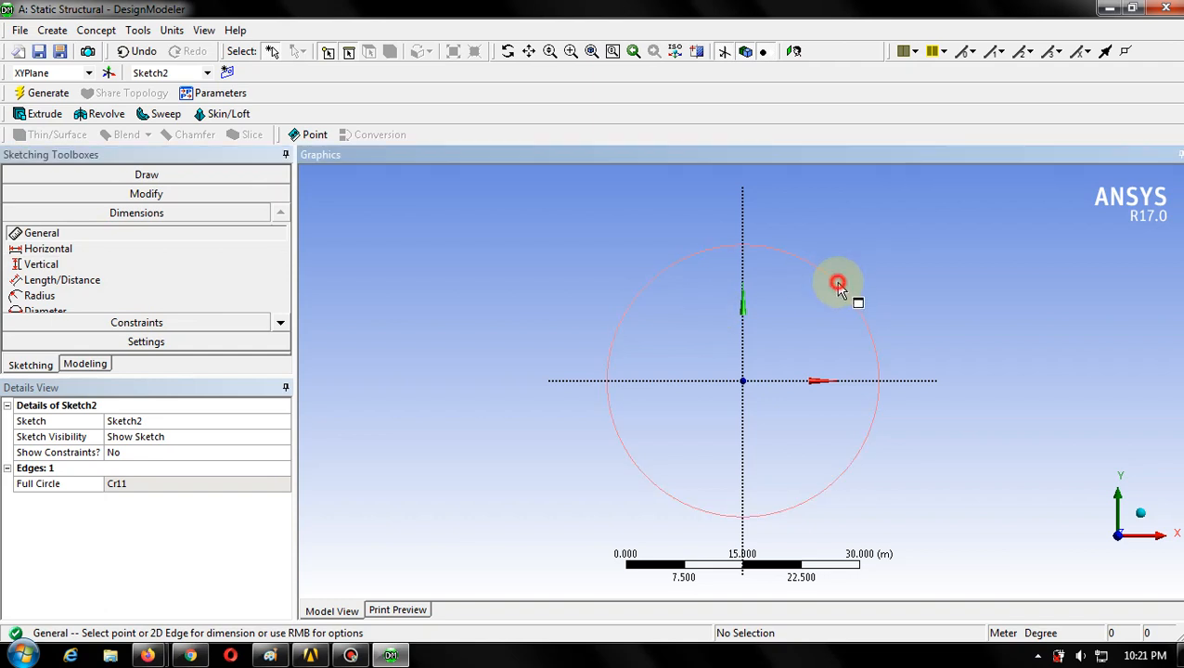
left_click(941, 267)
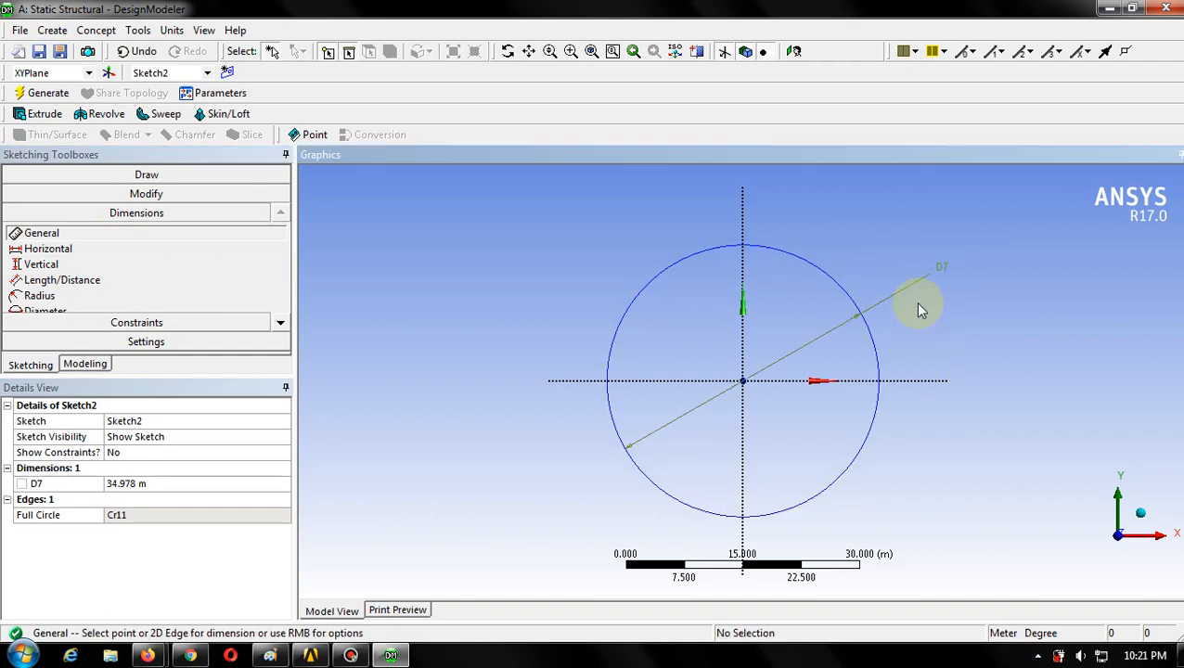
left_click(137, 488)
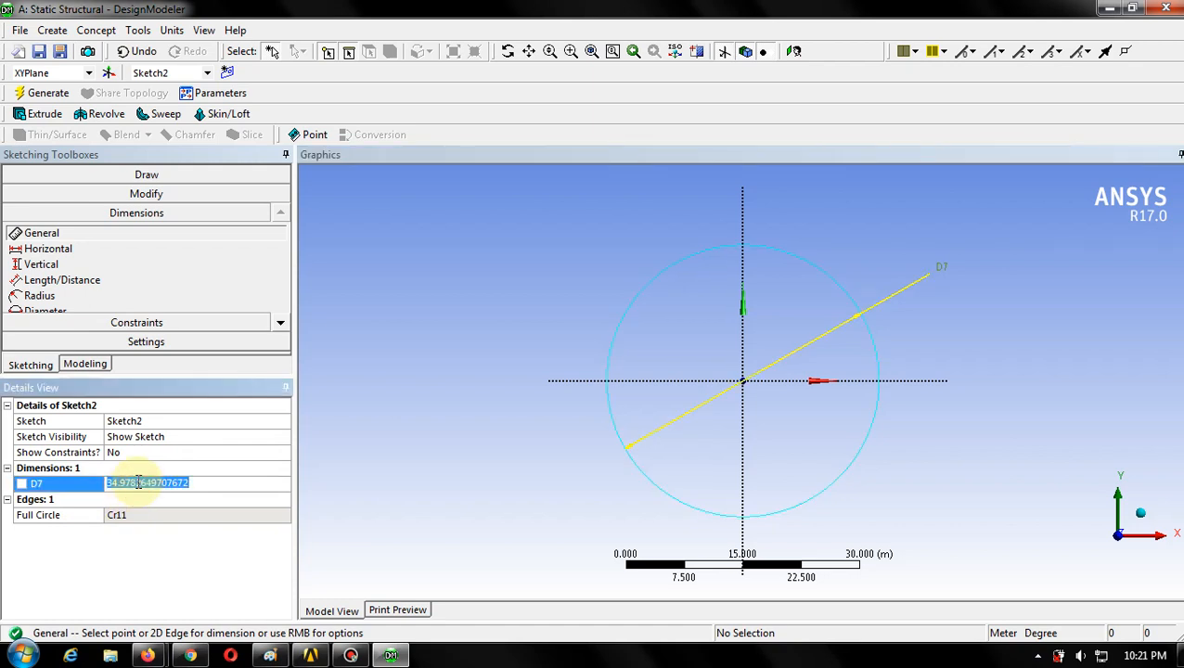
type("20")
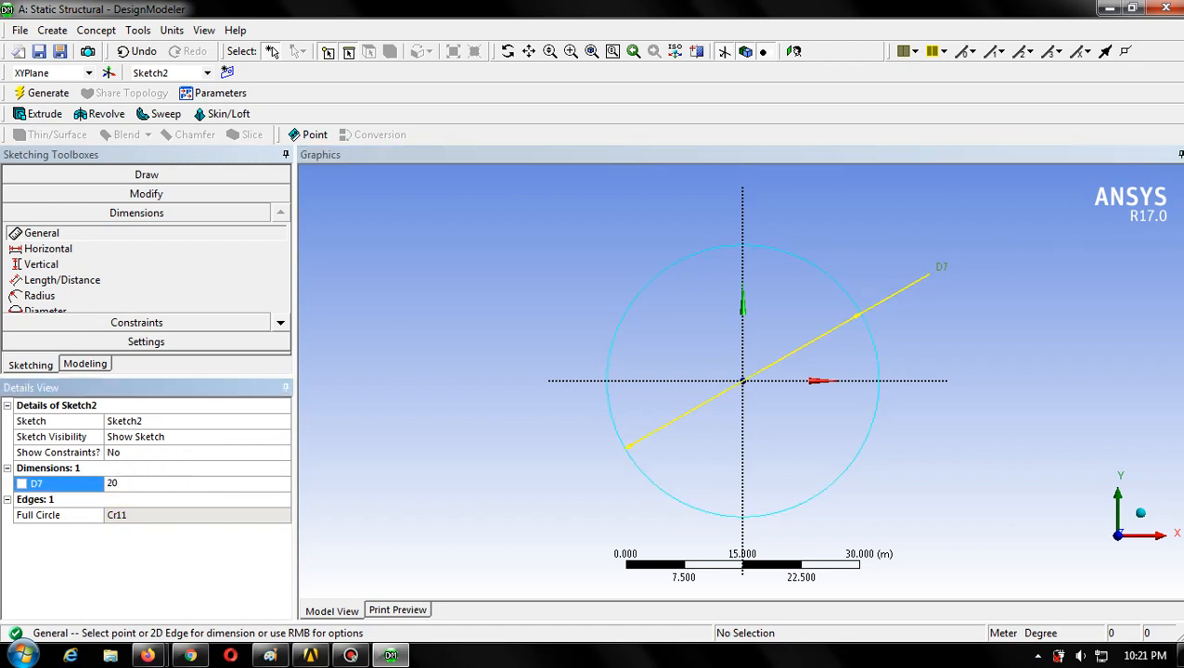
key("Return")
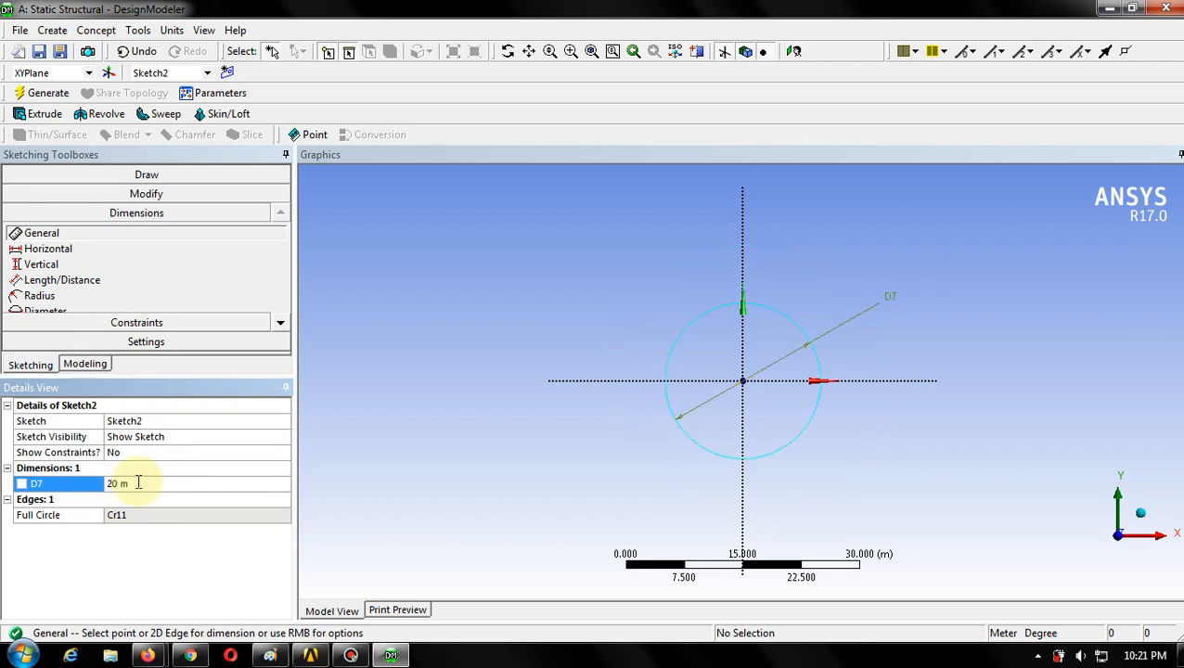
- Extrude the circle sketch on the XY plane to a fixed depth of 0.01 m and generate the solid disc
left_click(97, 363)
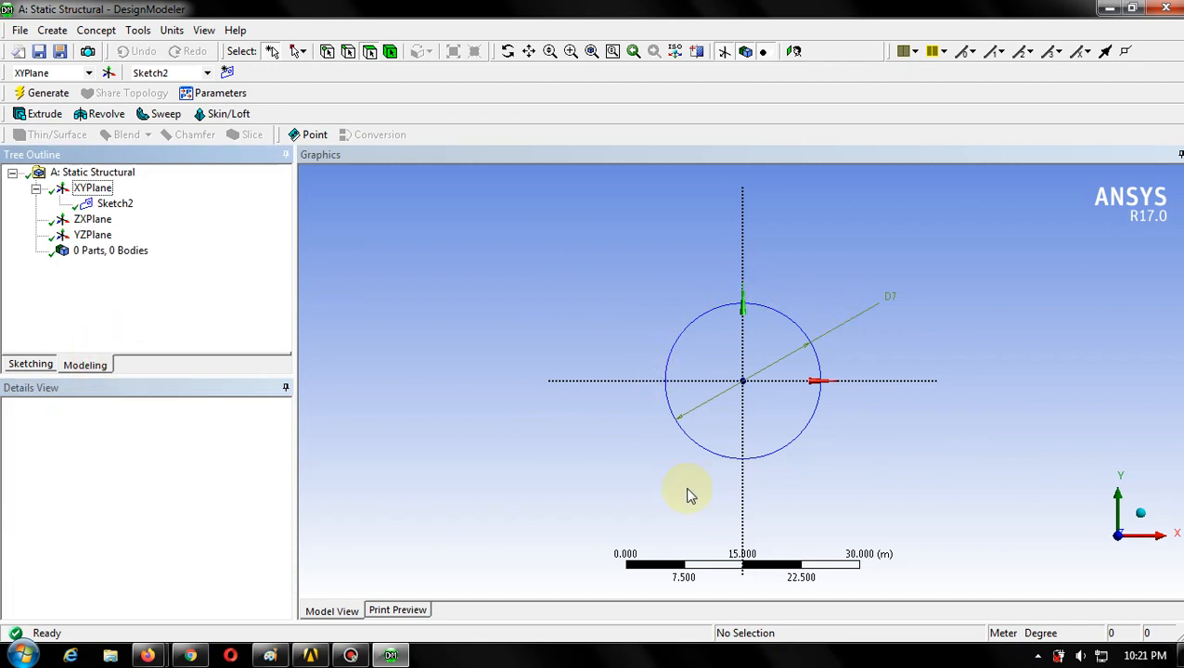
left_click(41, 113)
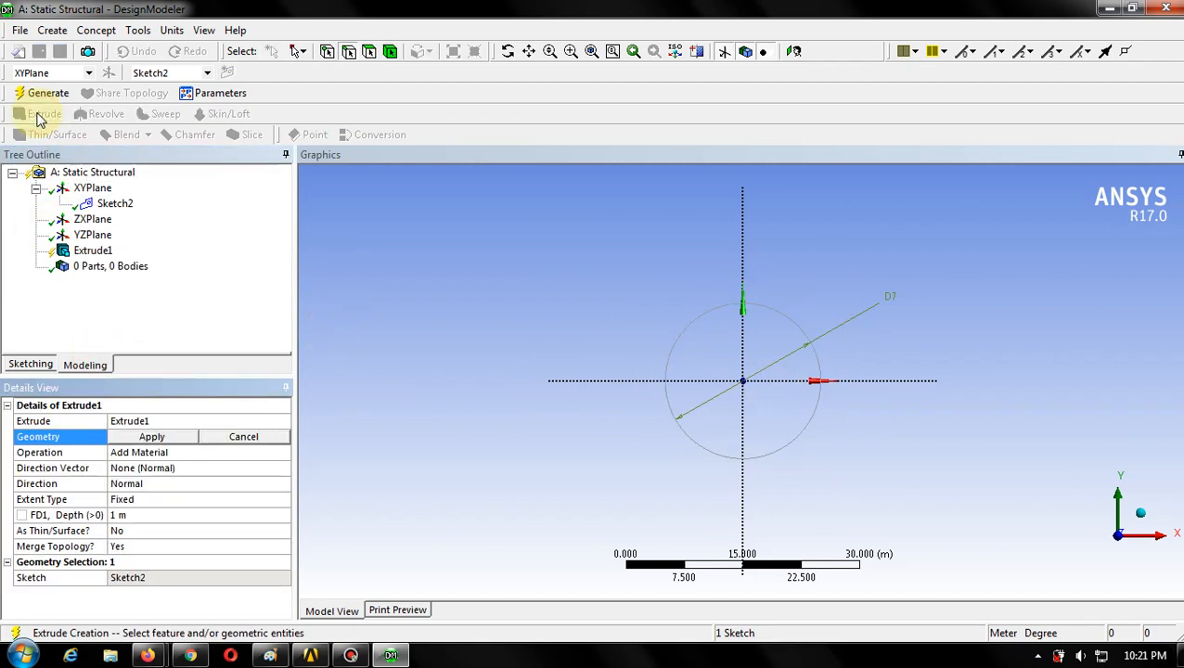
left_click(135, 517)
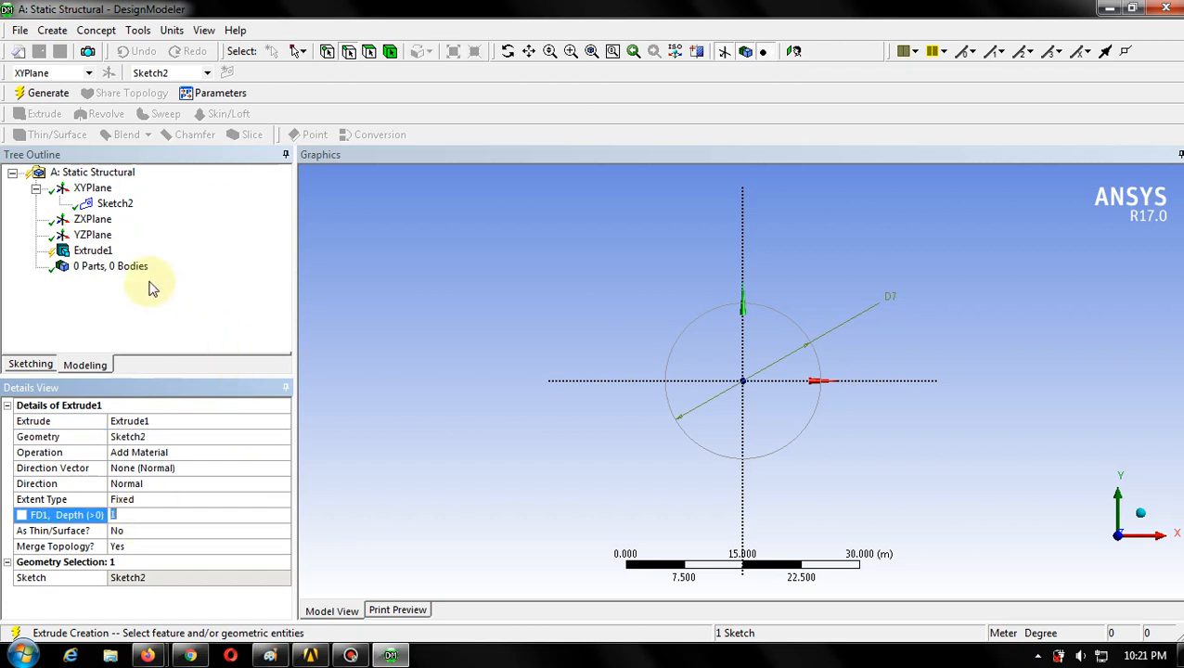
left_click(186, 290)
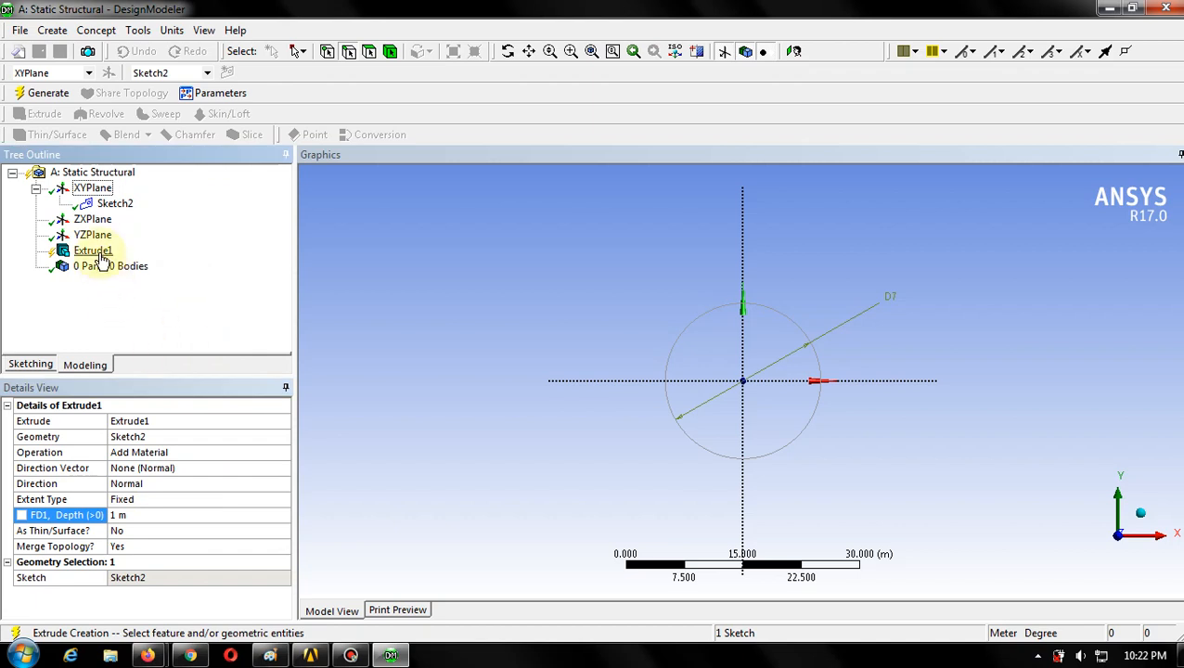
left_click(98, 256)
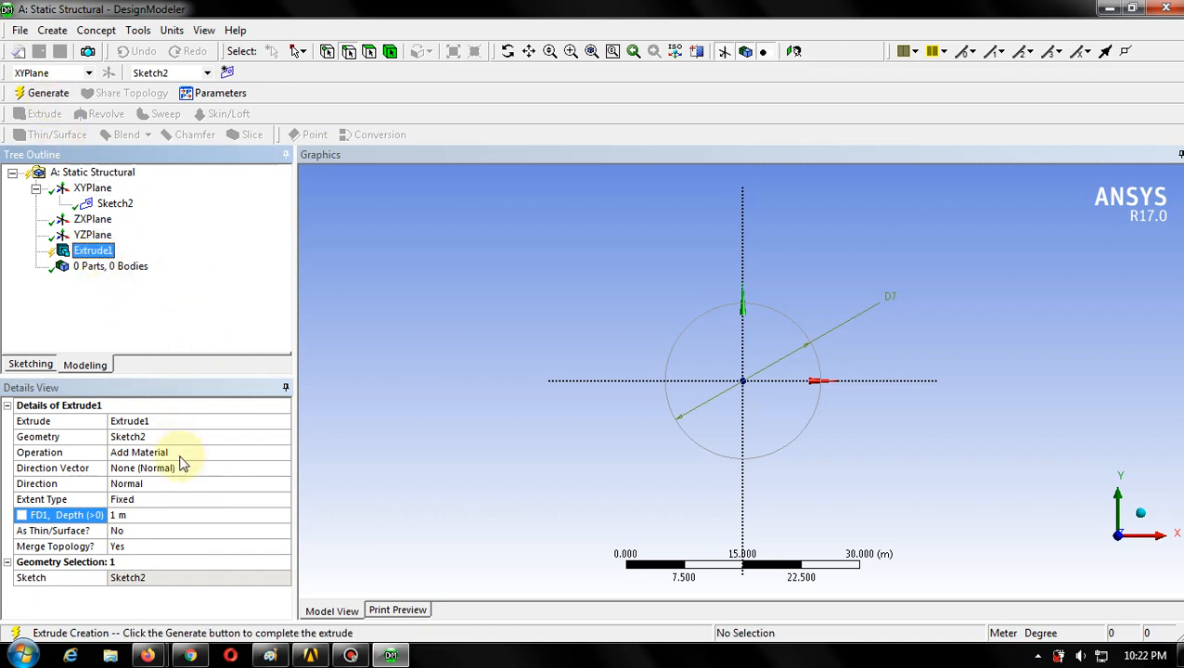
left_click(153, 516)
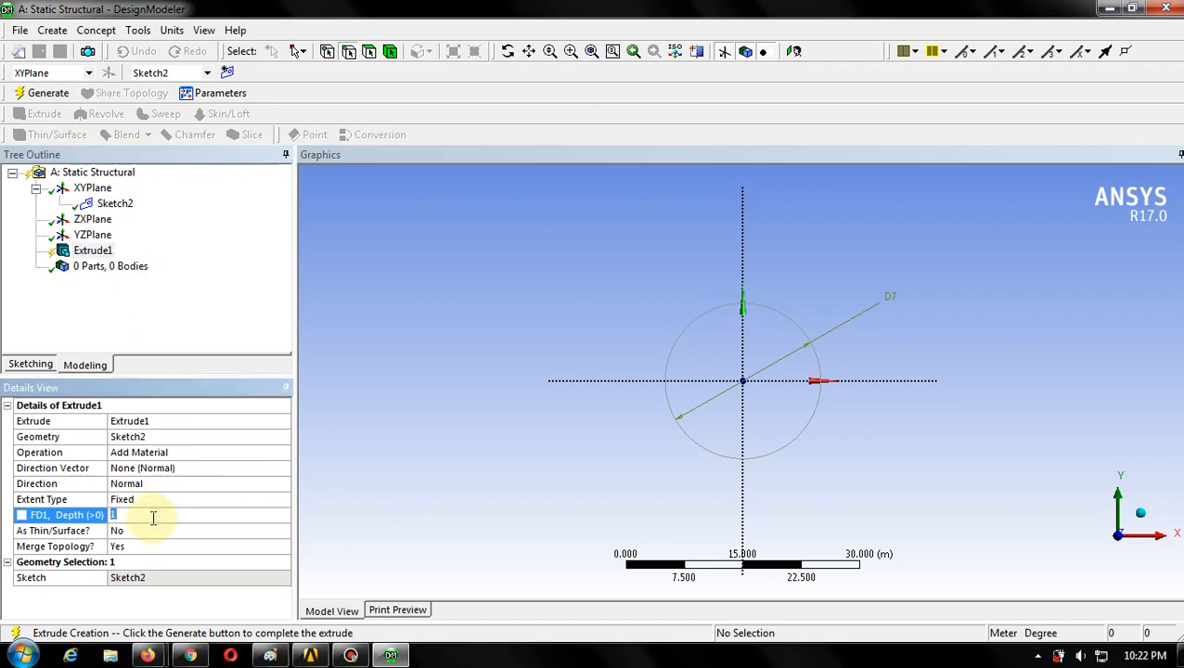
type("0")
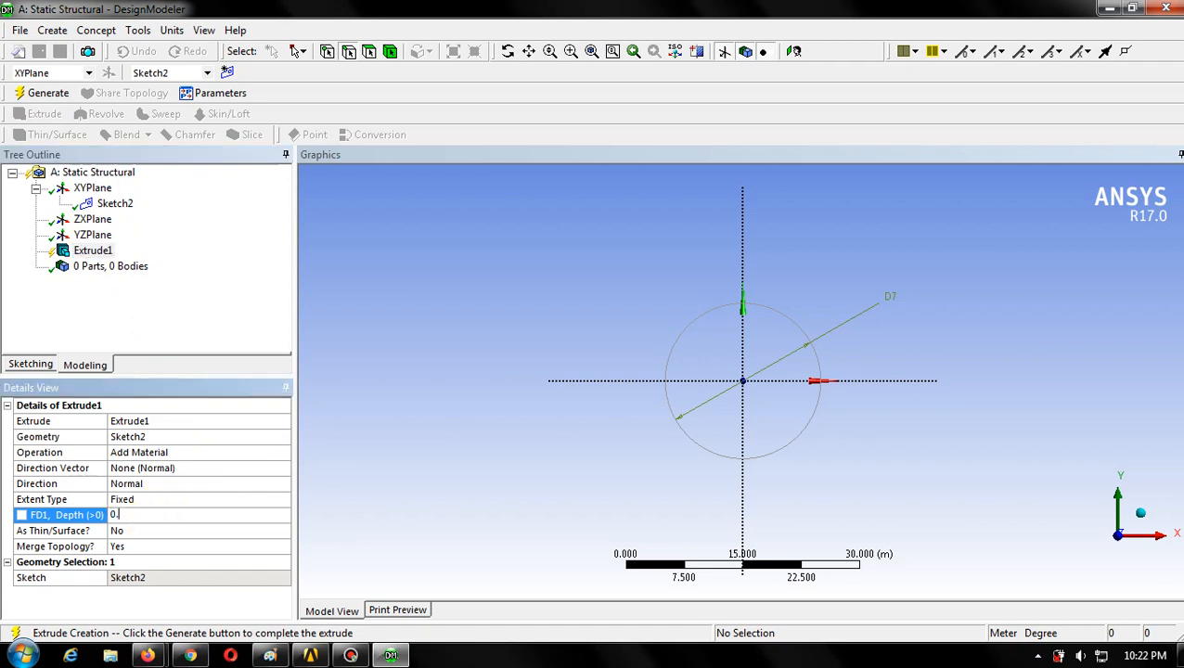
type(".01")
left_click(44, 95)
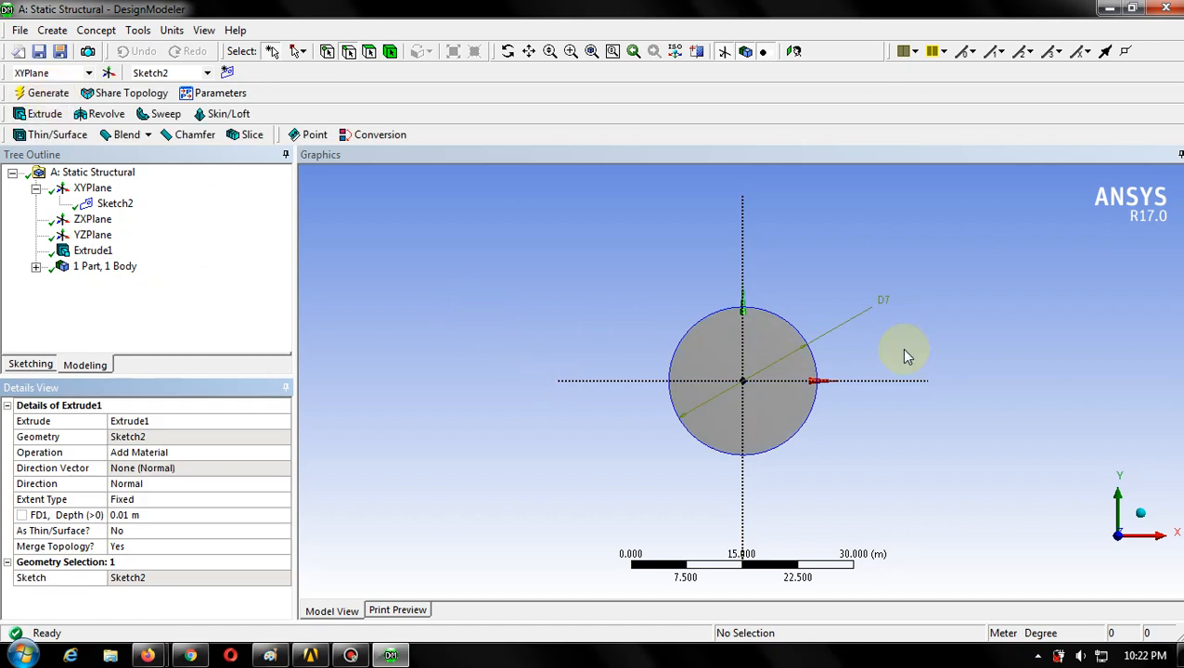
- Close DesignModeler and update the Geometry cell of the Static Structural system in Workbench
left_click(1139, 516)
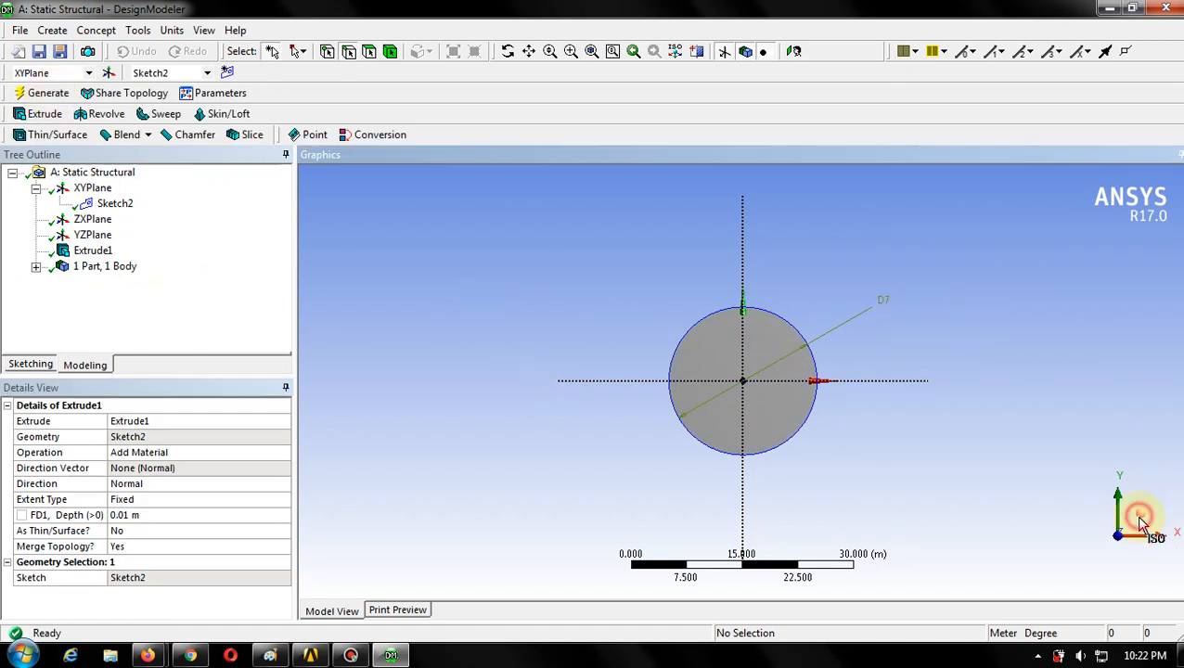
scroll(808, 399, "up", 4)
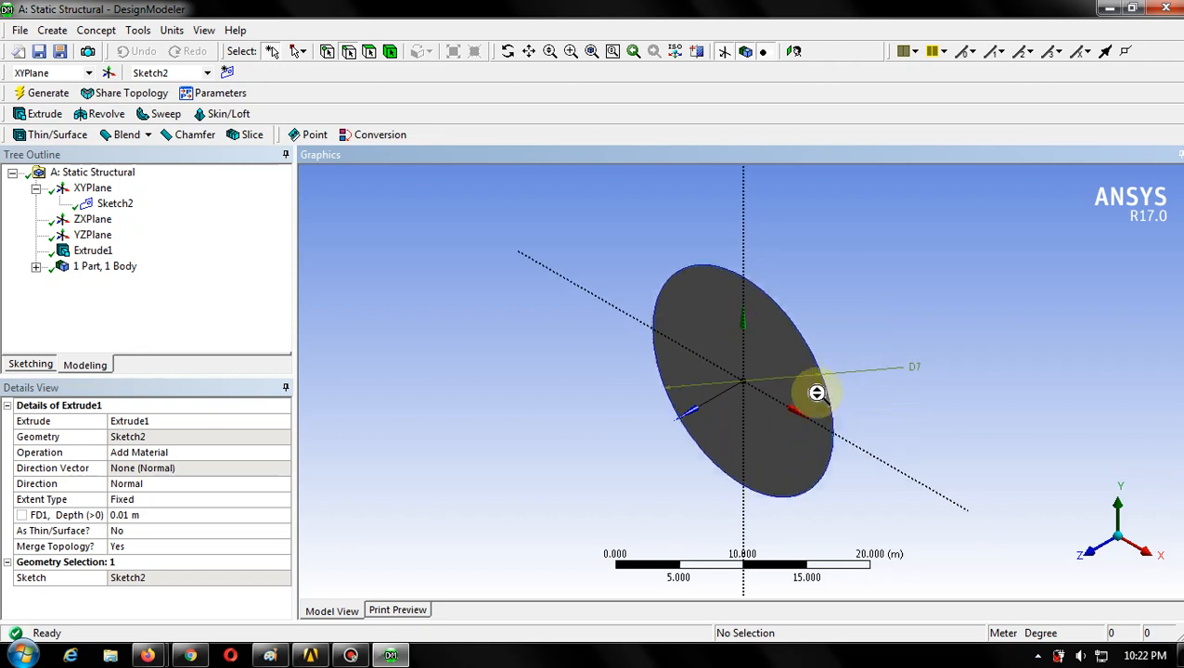
scroll(951, 399, "up", 4)
scroll(955, 401, "down", 3)
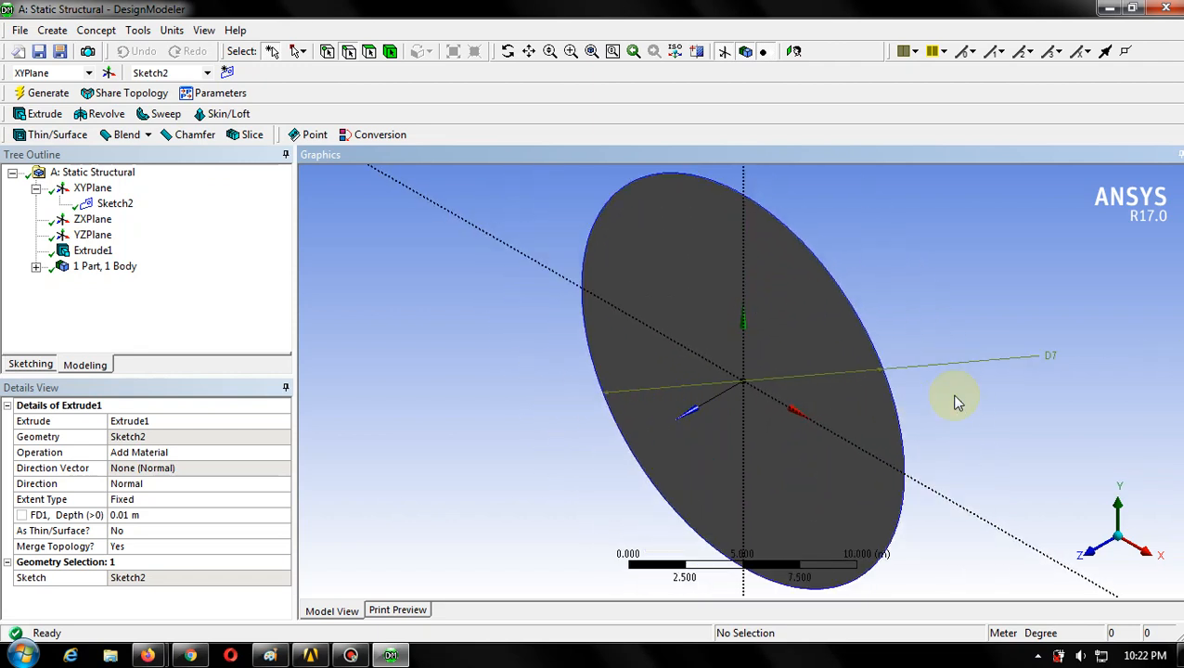
scroll(952, 401, "up", 2)
scroll(953, 401, "down", 1)
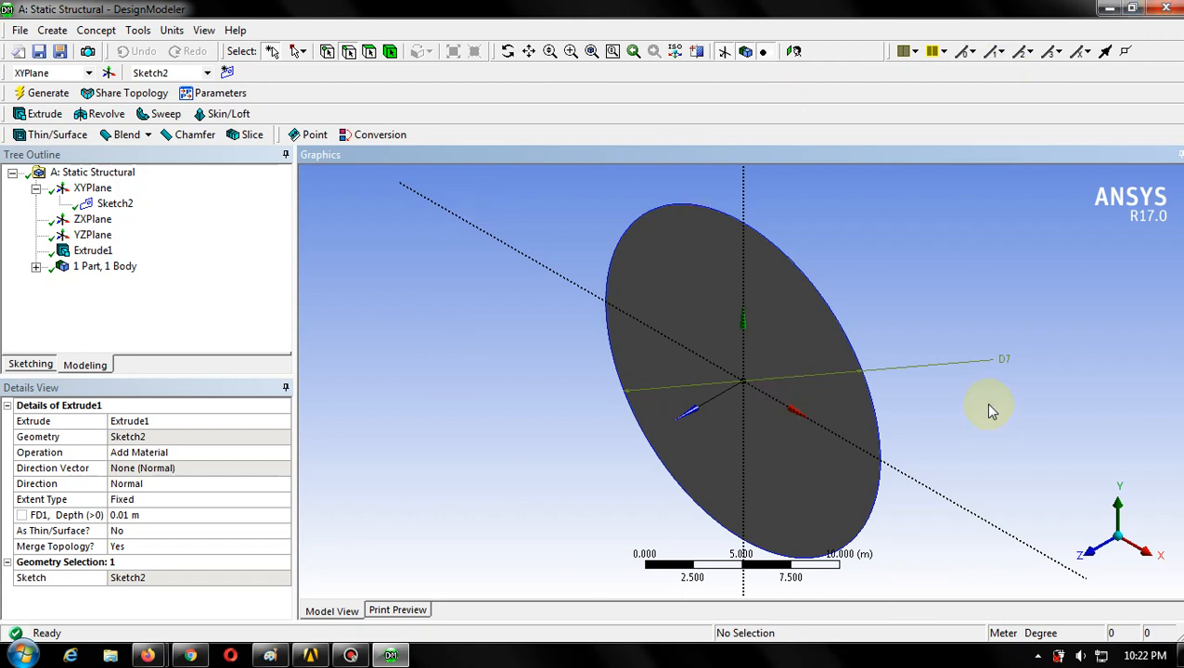
left_click(1171, 9)
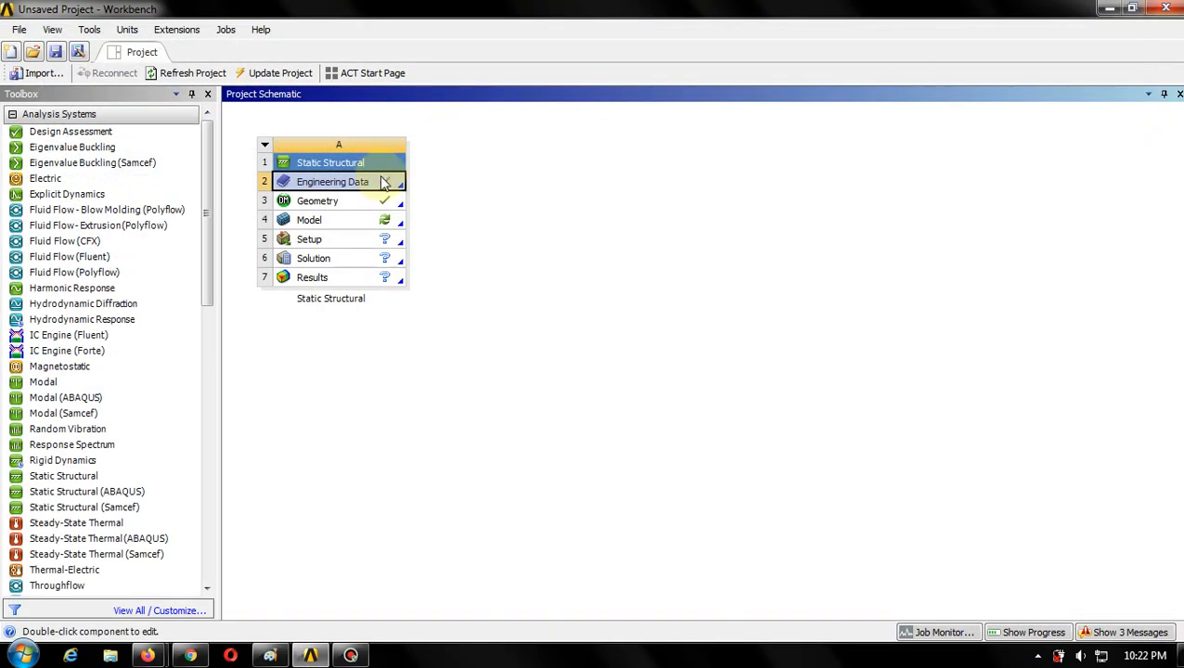
left_click(359, 205)
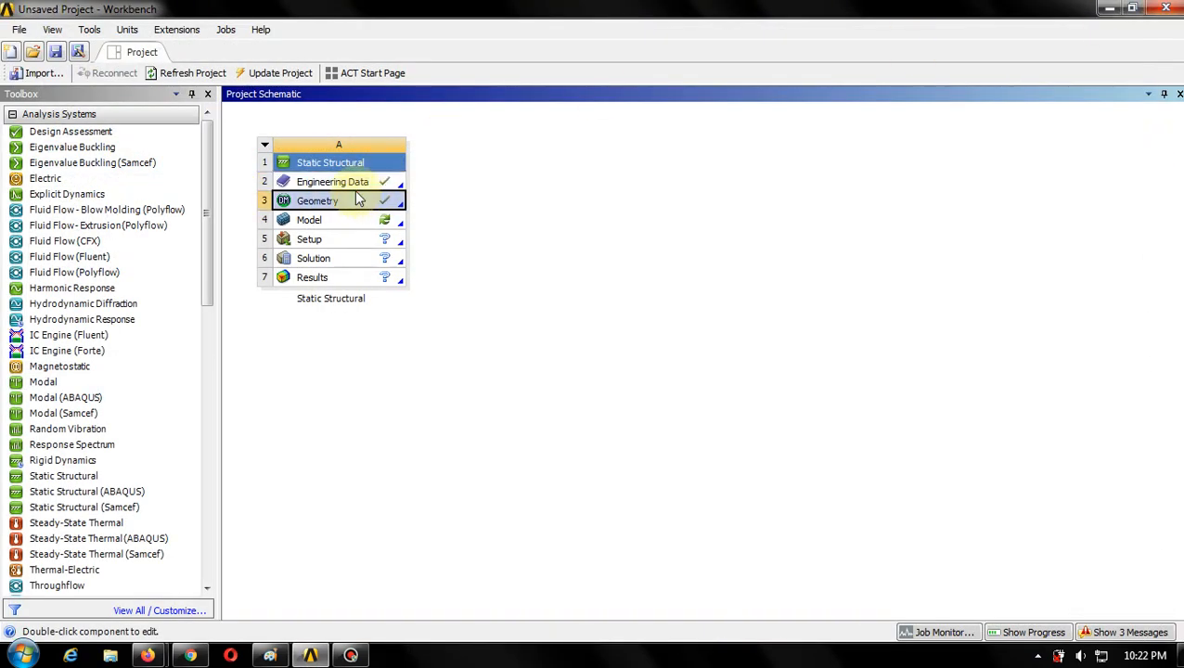
right_click(357, 201)
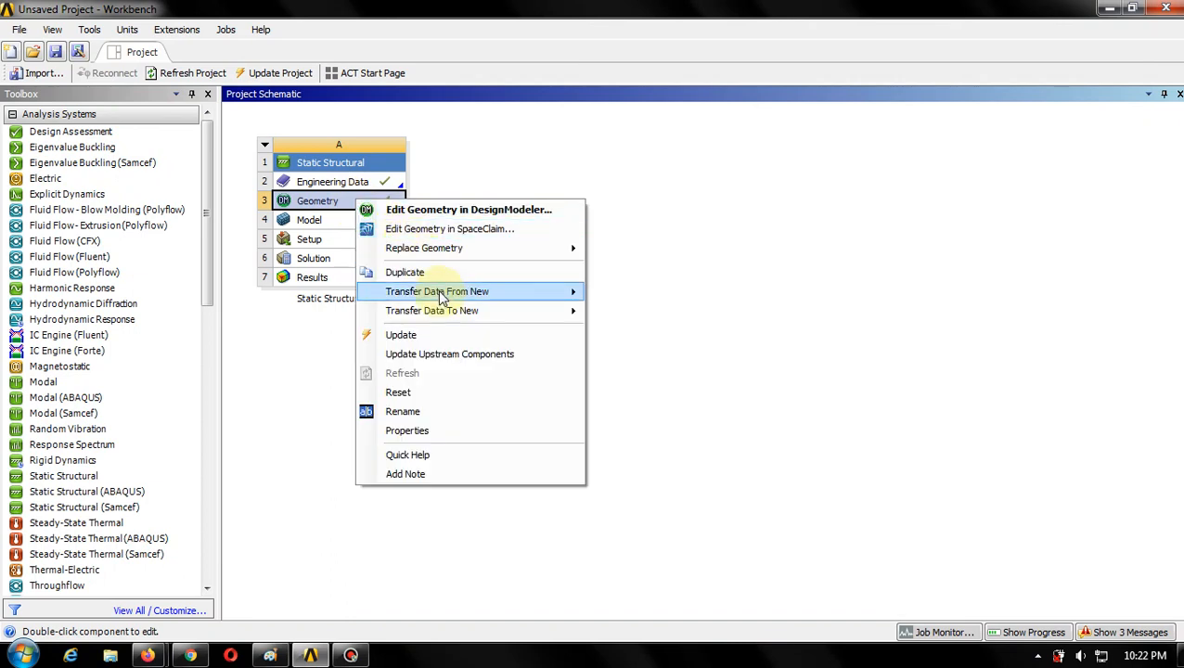
left_click(418, 335)
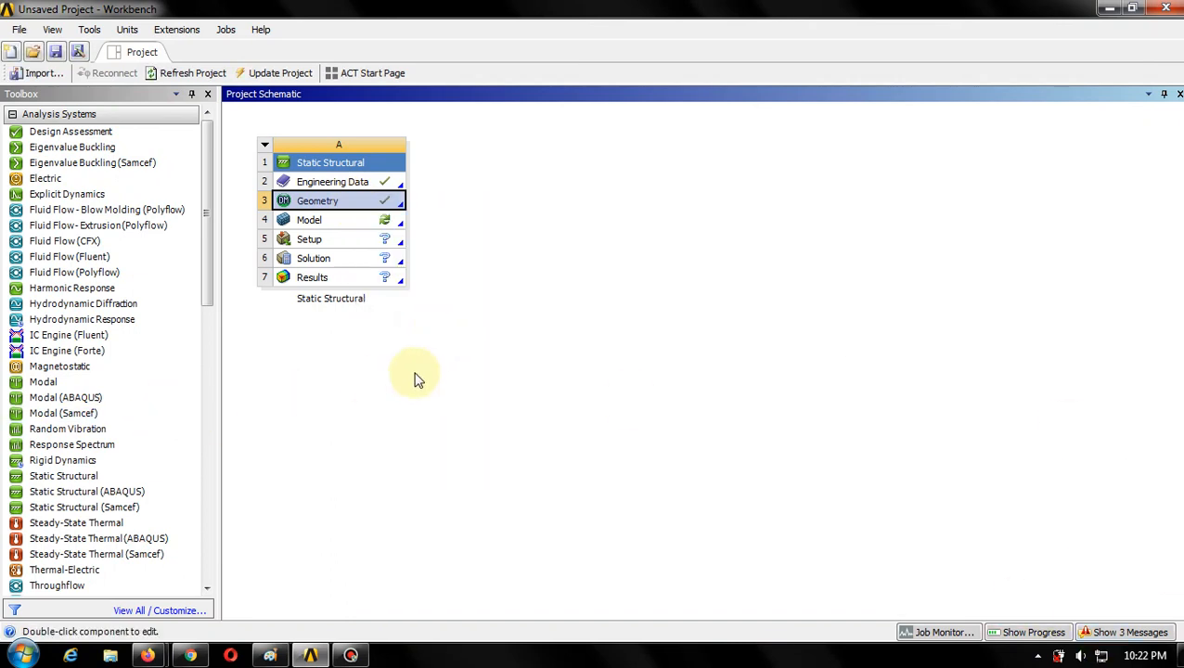
- Open the Static Structural system's Model cell in Mechanical and set the units to Metric (m, kg, N, s, V, A)
left_click(337, 219)
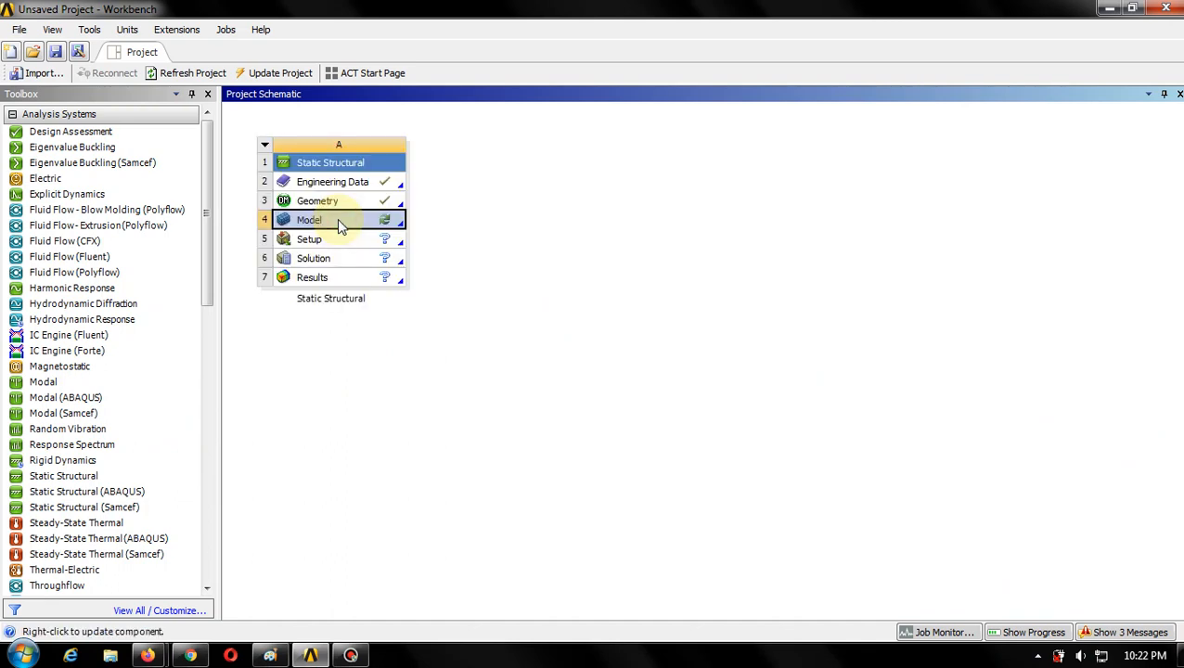
double_click(339, 223)
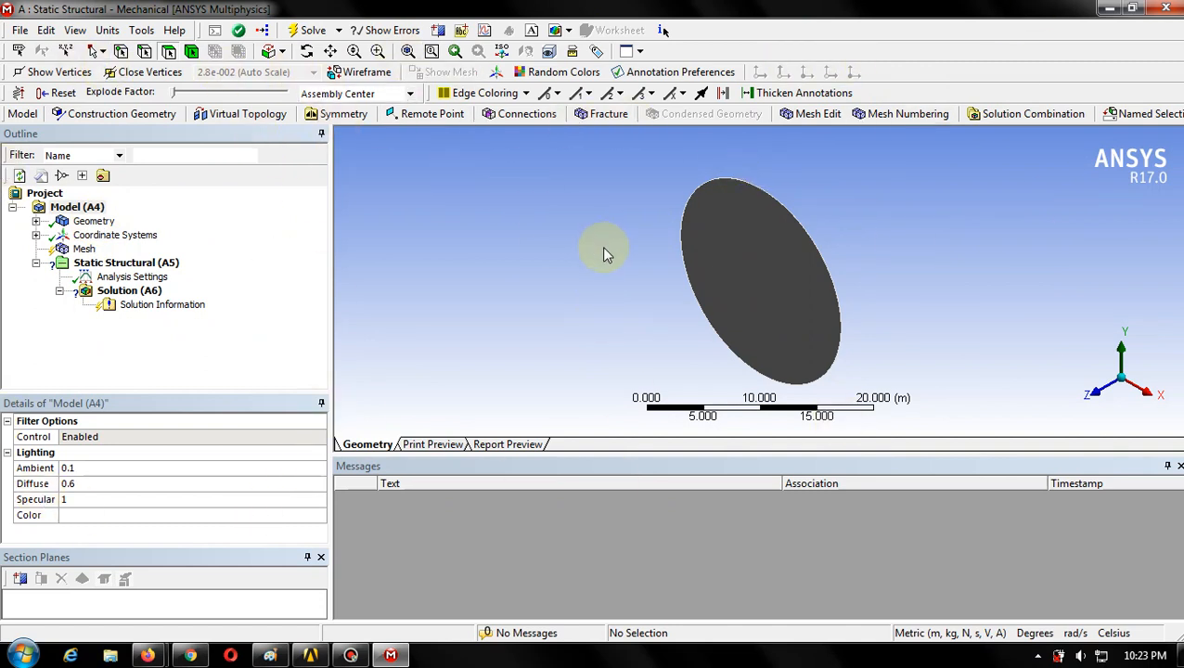
left_click(107, 30)
mouse_move(107, 30)
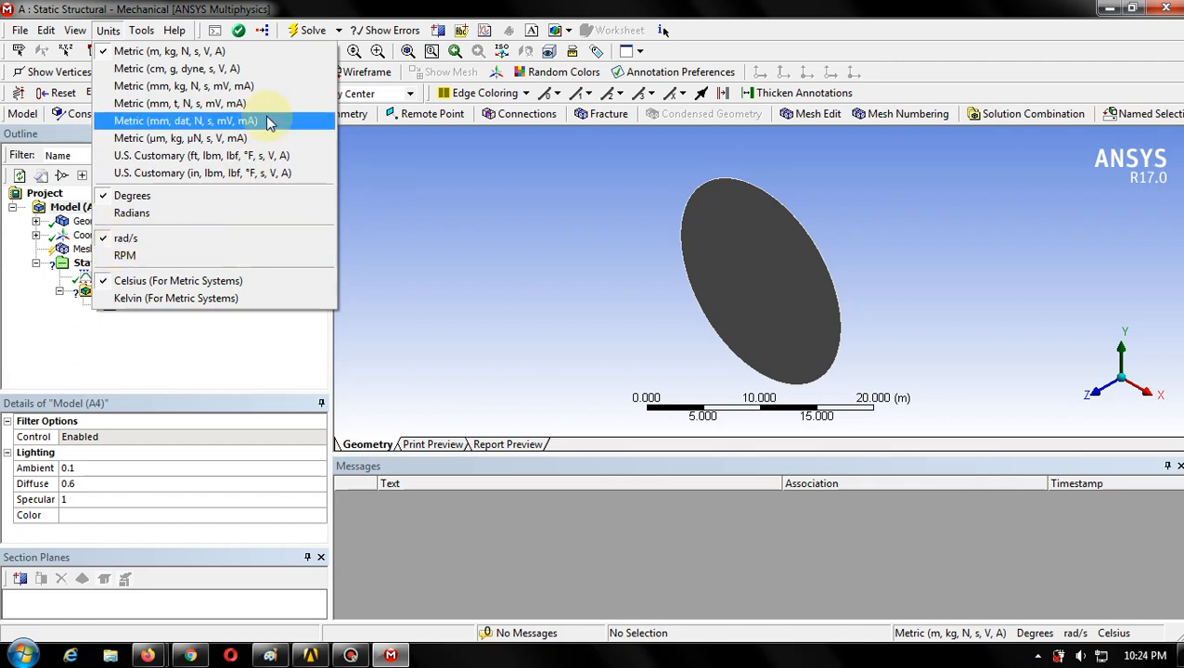
left_click(220, 53)
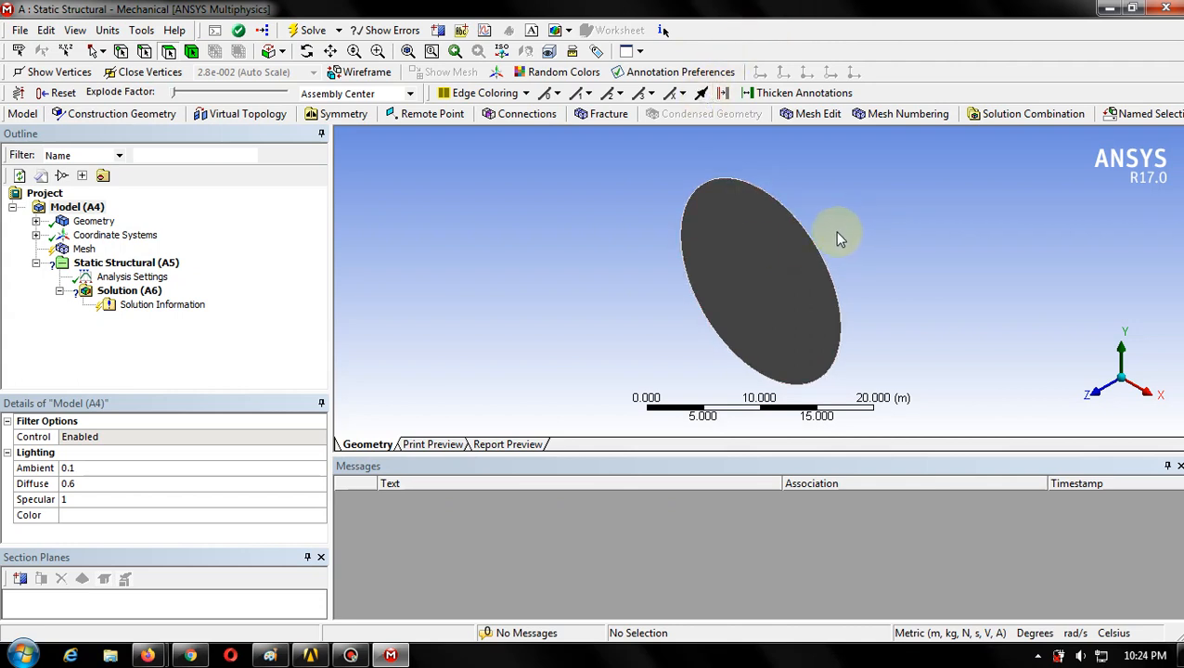
- Insert a Sizing control under Mesh in the model tree
right_click_drag(838, 234, 859, 290)
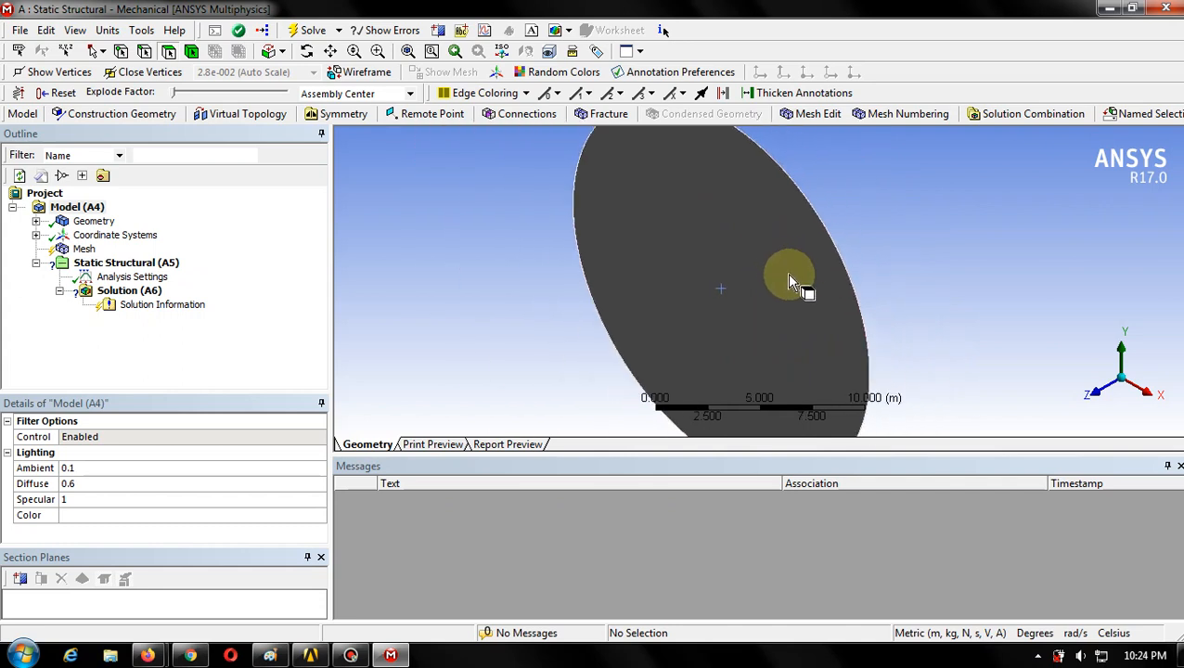
scroll(789, 275, "down", 4)
scroll(790, 277, "up", 2)
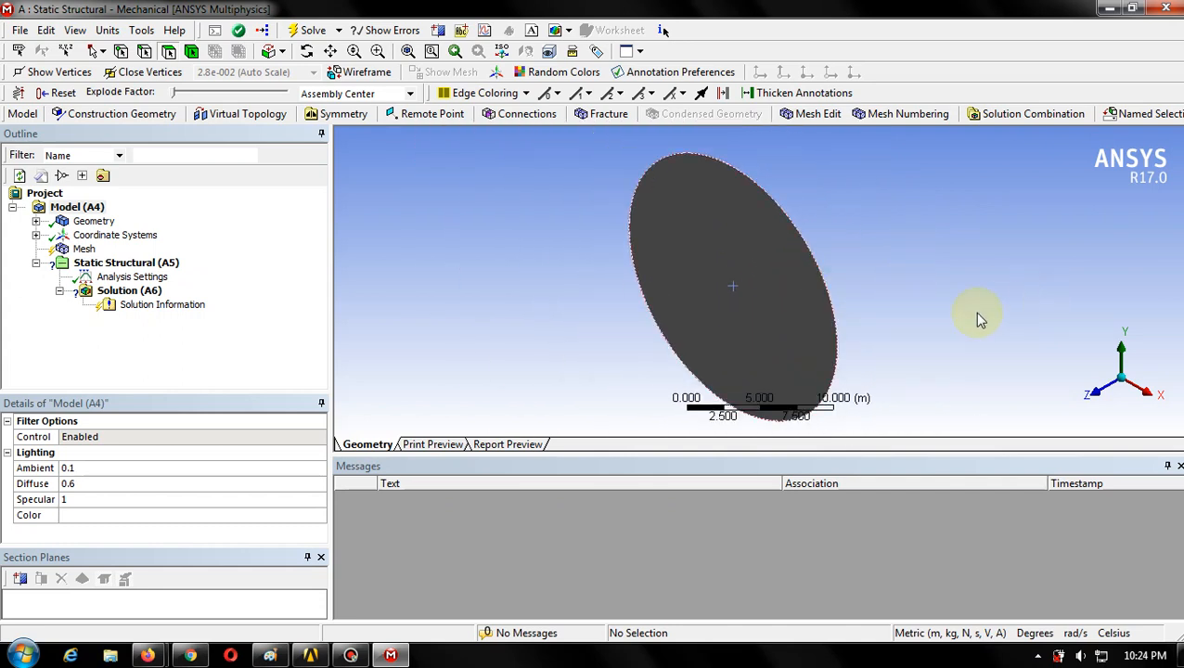
middle_click_drag(841, 266, 899, 193)
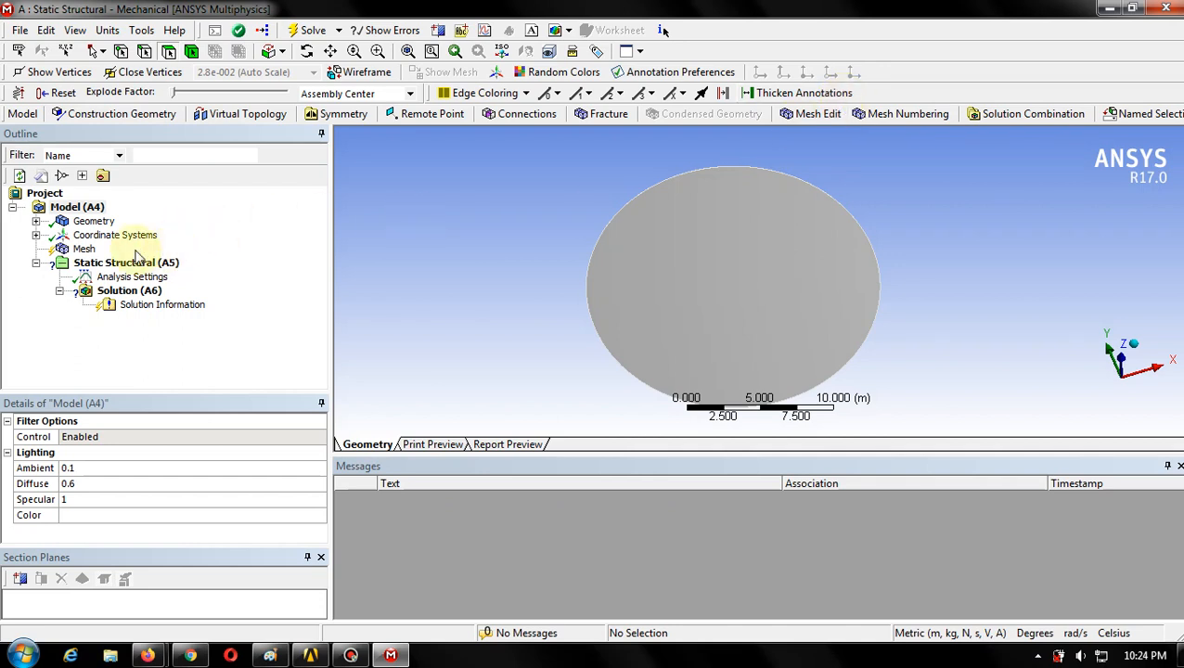
left_click(84, 250)
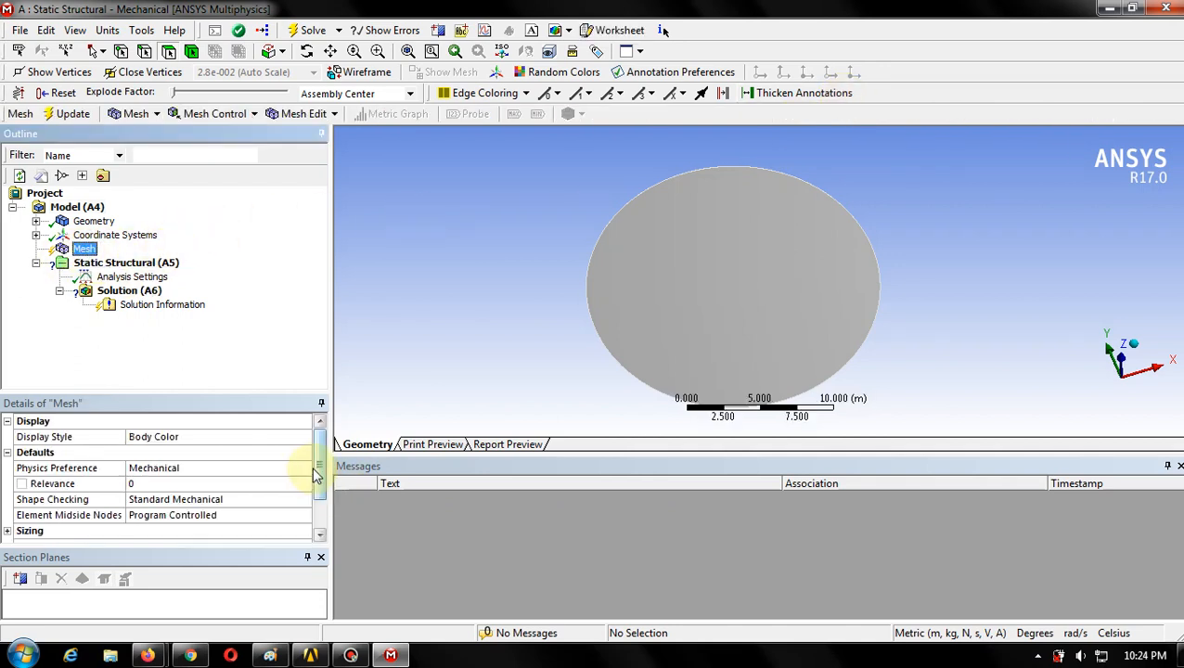
left_click_drag(321, 471, 319, 524)
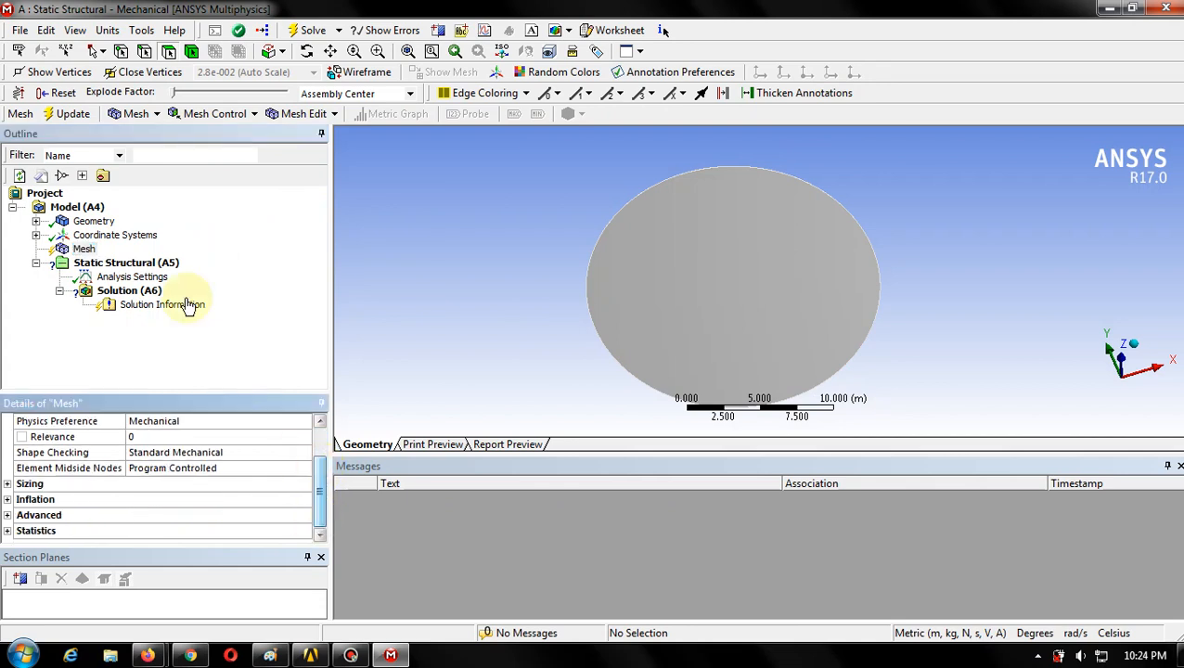
left_click(80, 249)
right_click(81, 258)
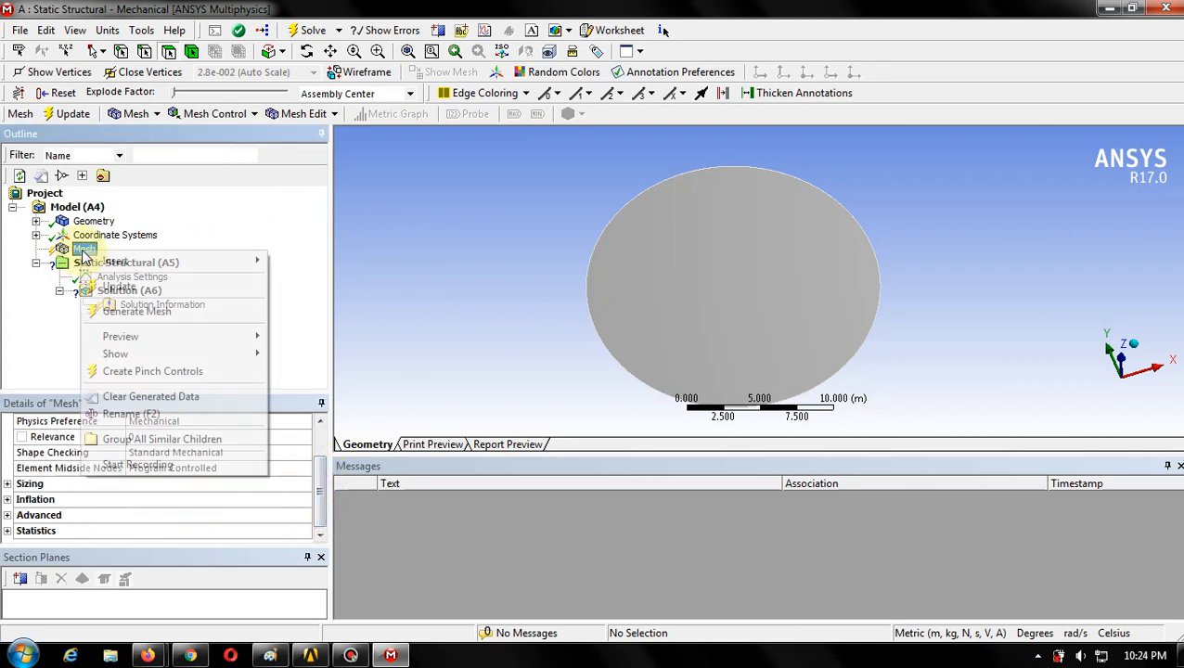
mouse_move(119, 268)
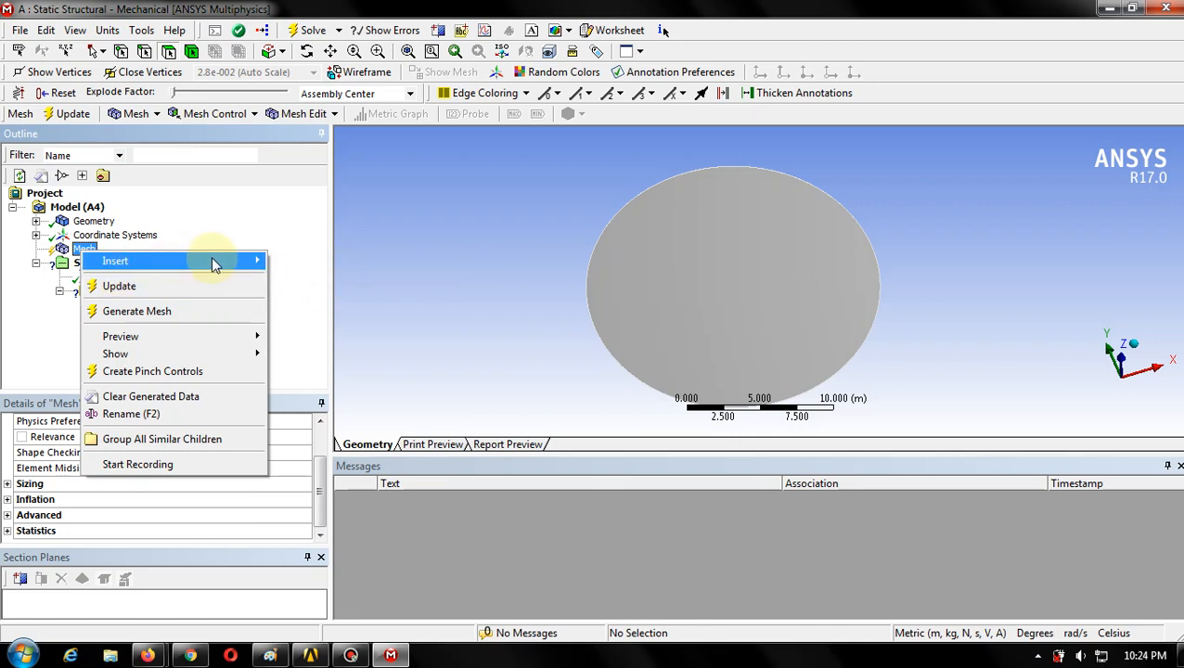
mouse_move(214, 264)
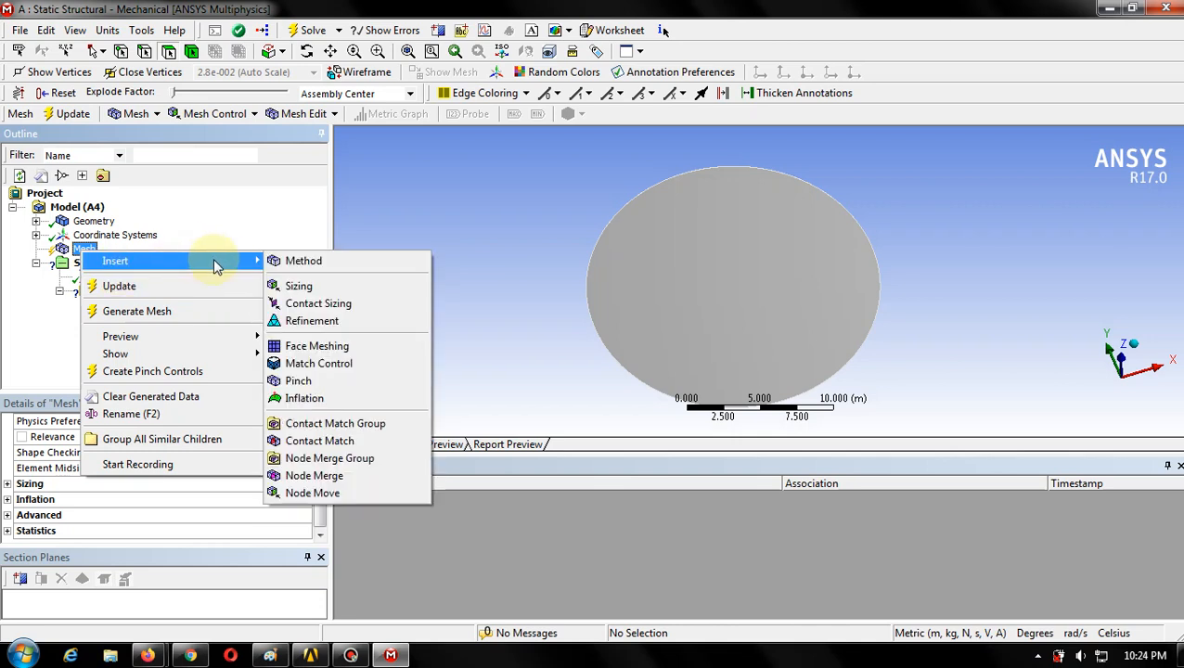
left_click(329, 288)
- Scope the mesh Sizing control to the disc's flat circular face
left_click(719, 245)
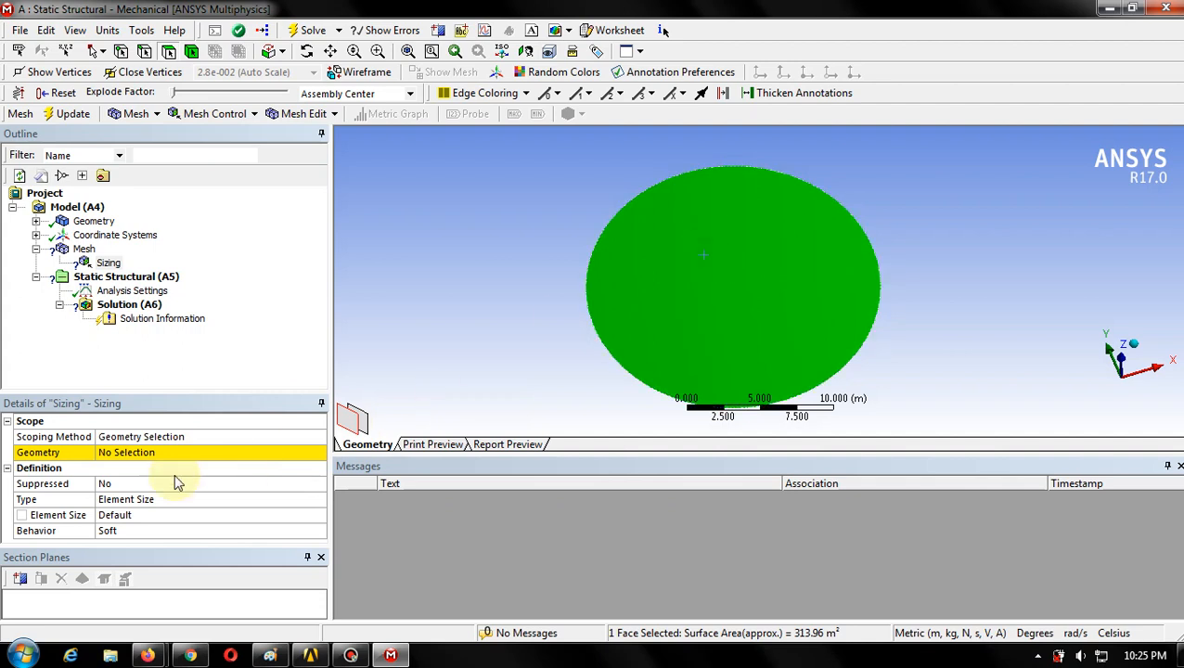
left_click(119, 458)
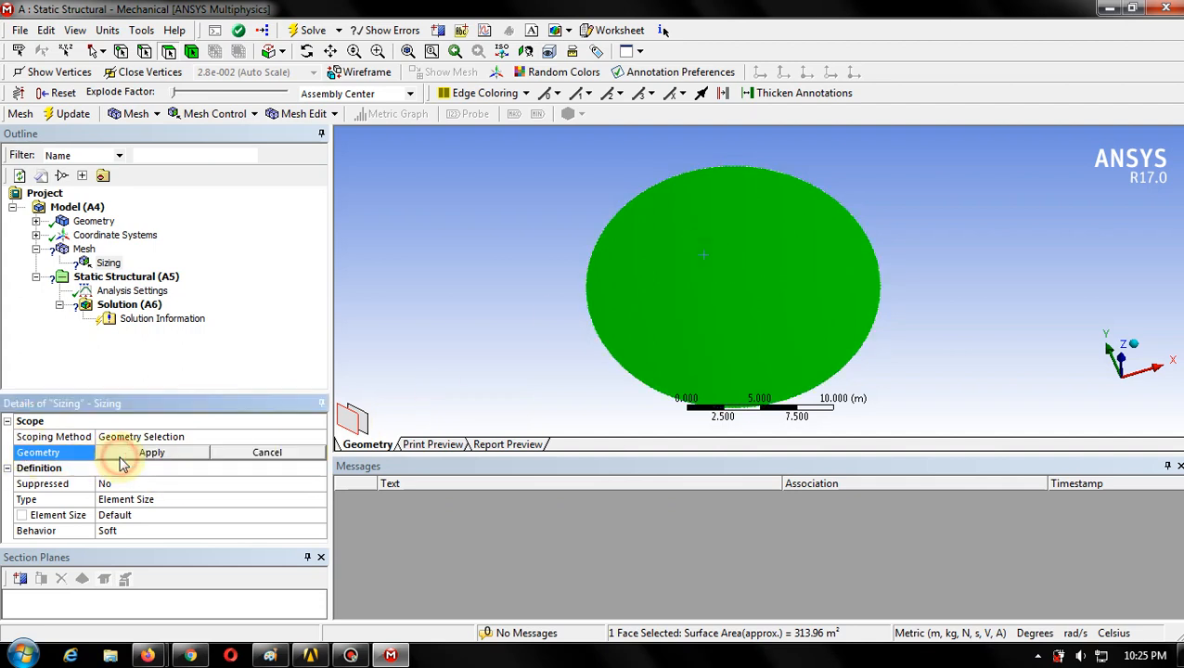
left_click(712, 323)
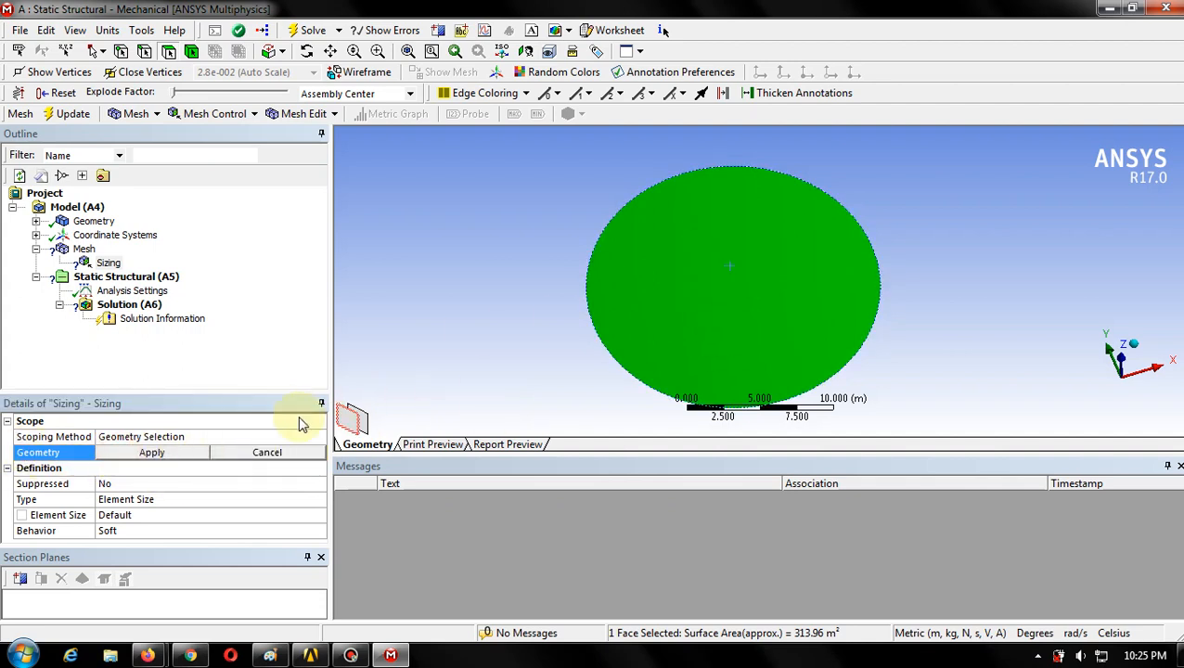
left_click(153, 453)
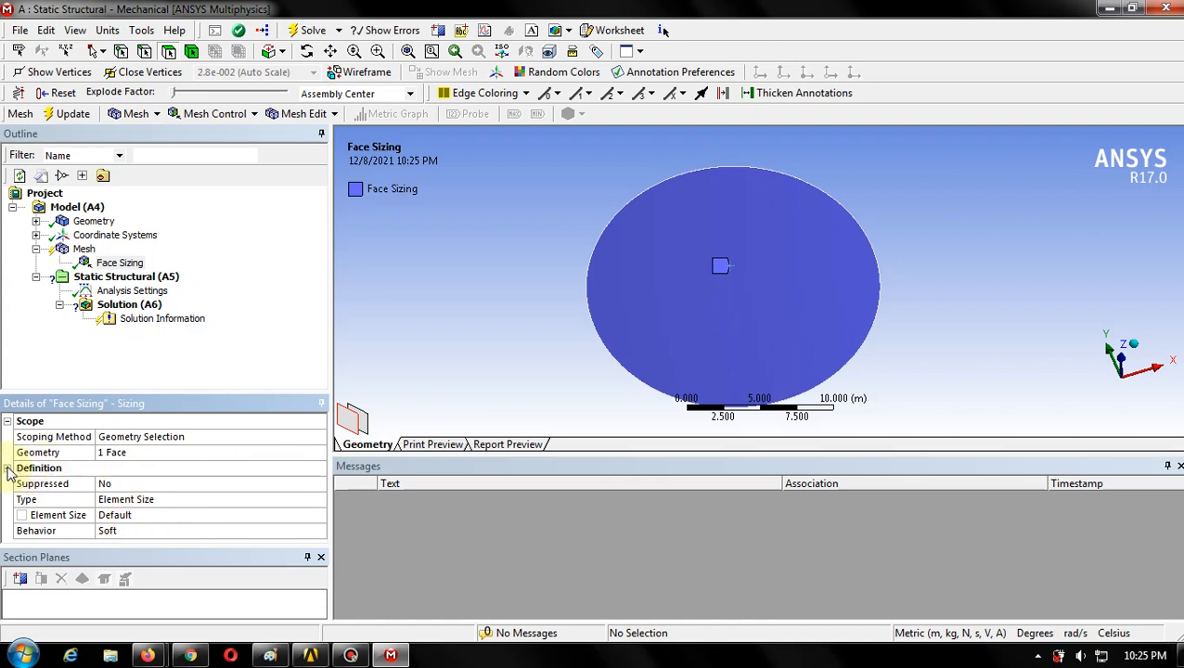
- Update the disc's mesh with the face sizing applied
left_click(83, 249)
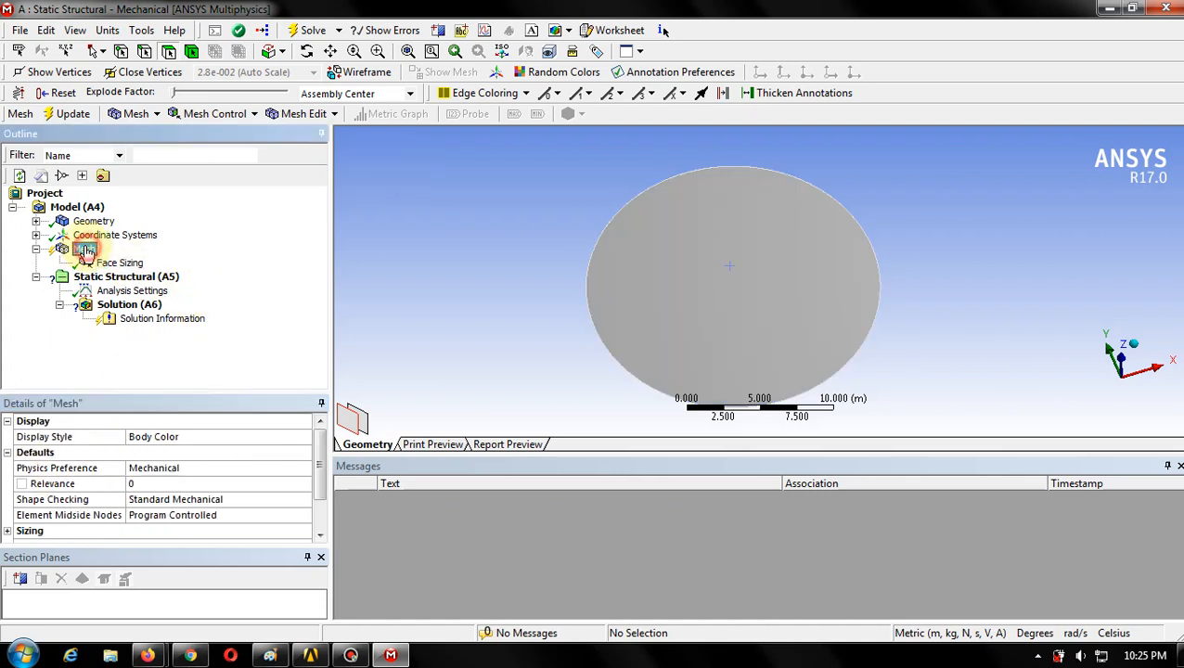
left_click(75, 113)
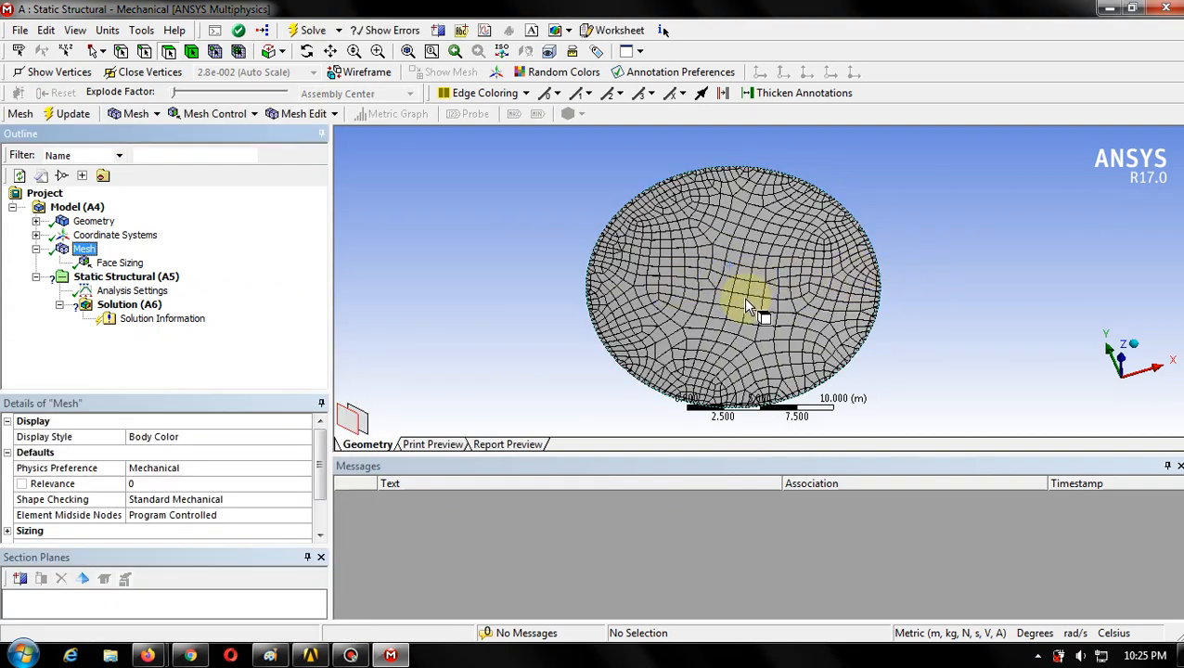
right_click(464, 290)
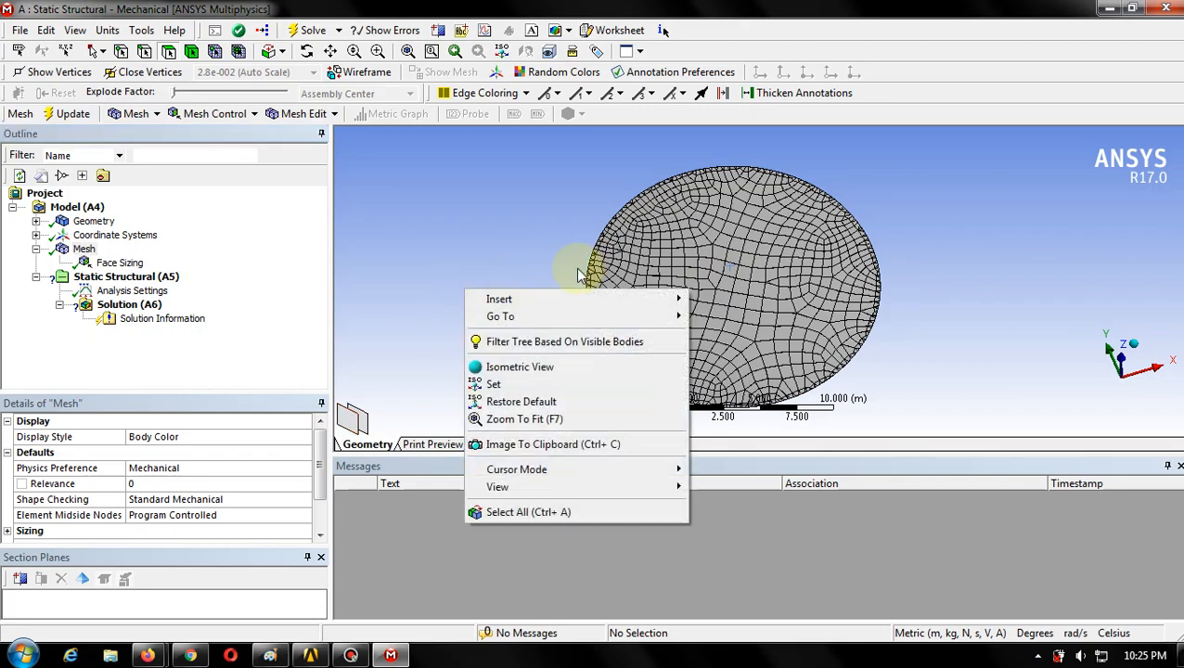
- Examine the updated mesh up close and from different angles across the disc's circular face and rim
left_click(529, 225)
scroll(751, 293, "up", 5)
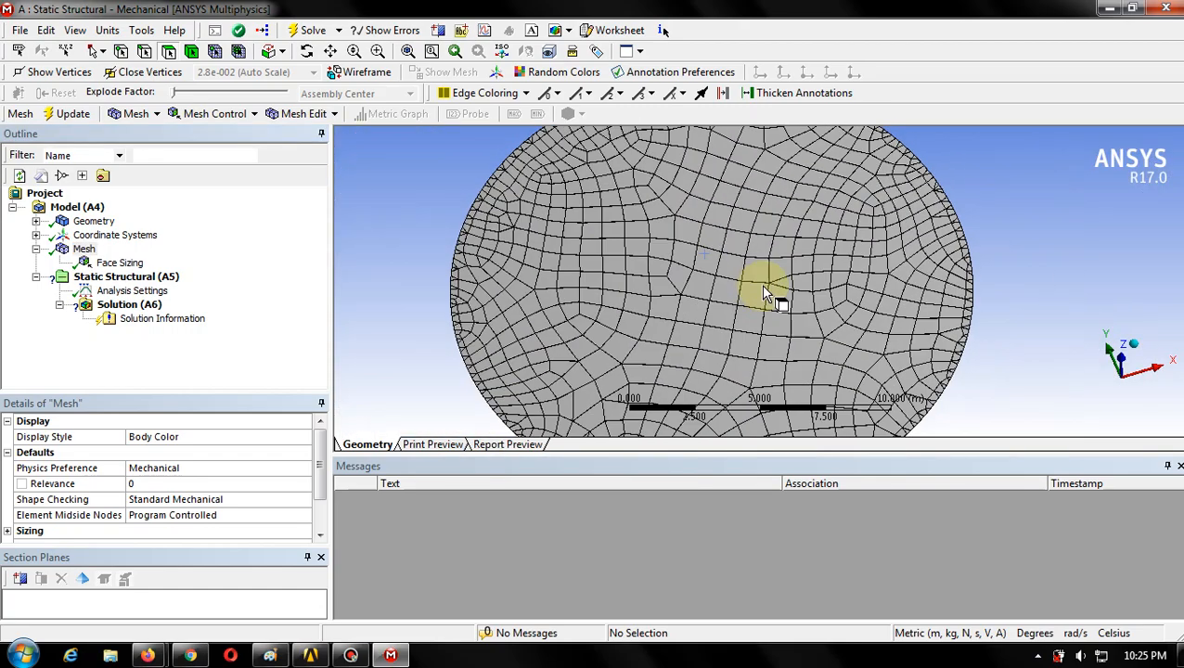
scroll(798, 284, "down", 5)
scroll(928, 288, "up", 5)
scroll(974, 299, "down", 4)
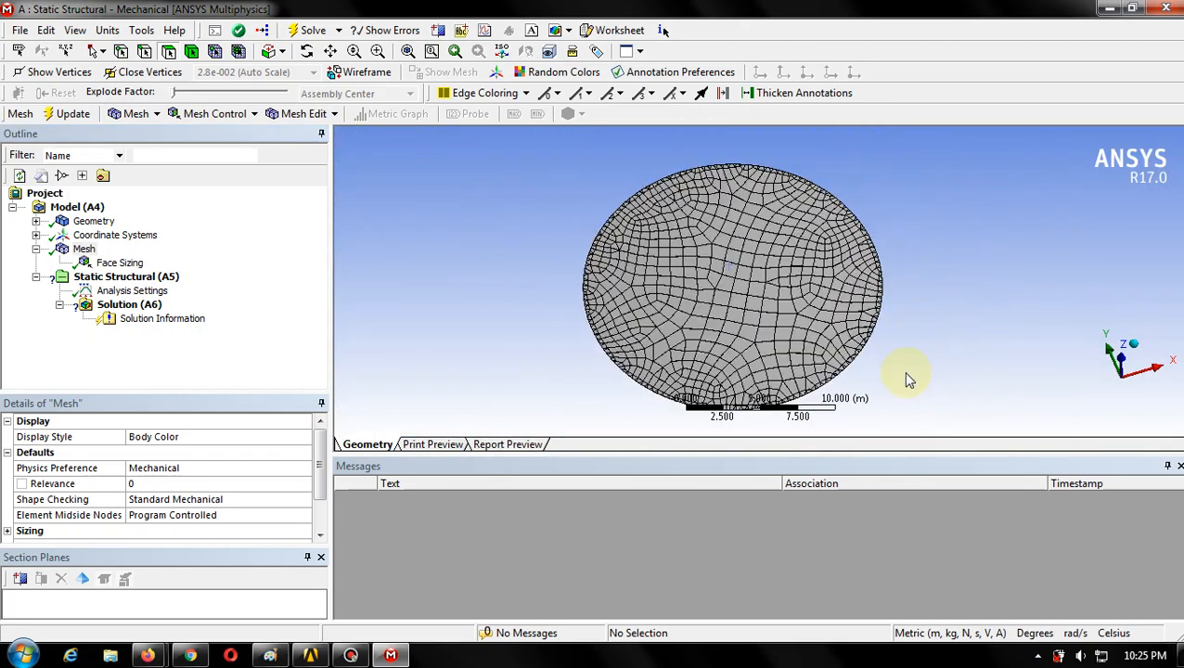
scroll(919, 364, "up", 3)
middle_click_drag(946, 290, 542, 312)
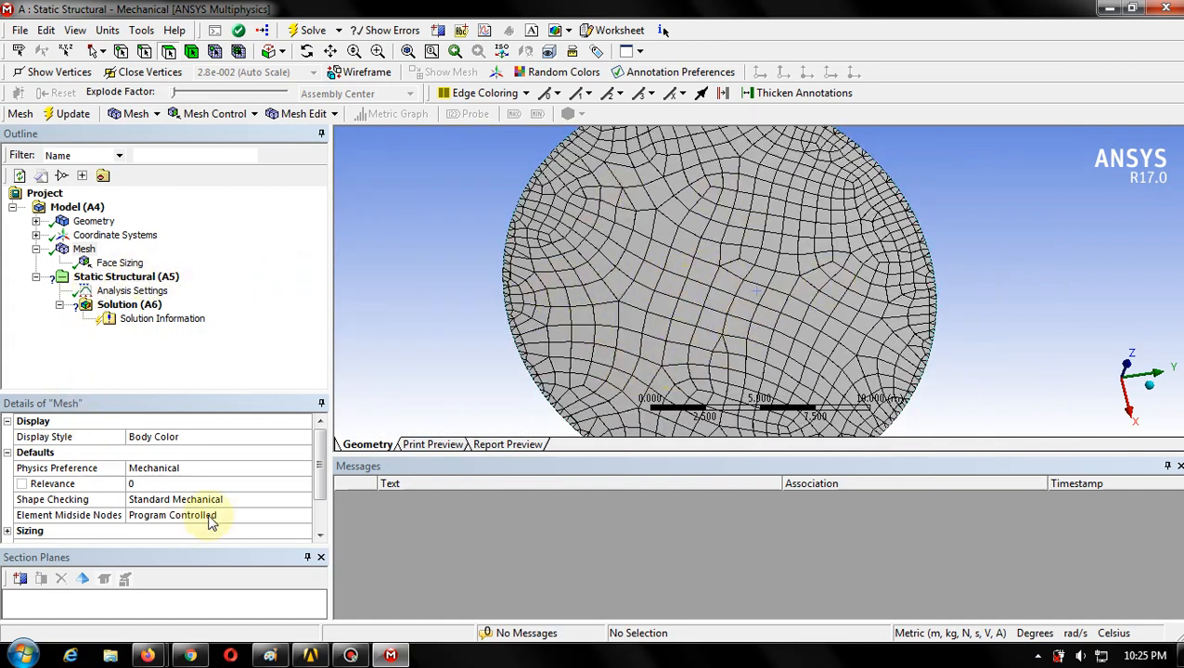
- Expand the mesh's Sizing settings and review its size function, relevance center and element size options
left_click_drag(318, 457, 312, 502)
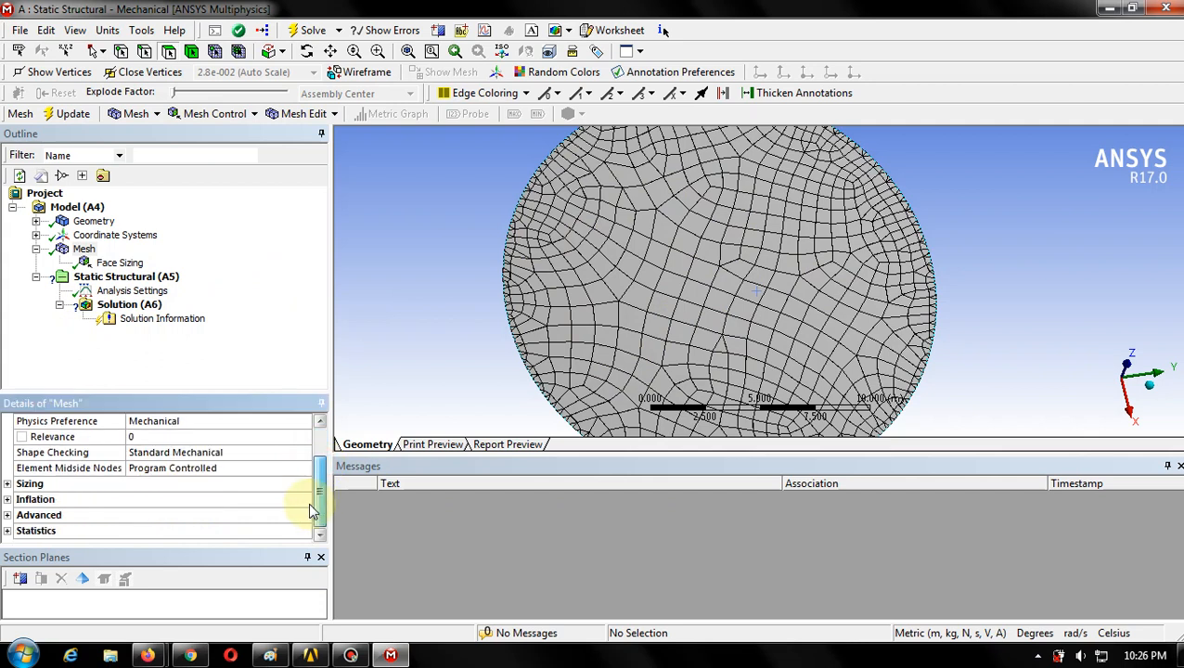
left_click(7, 484)
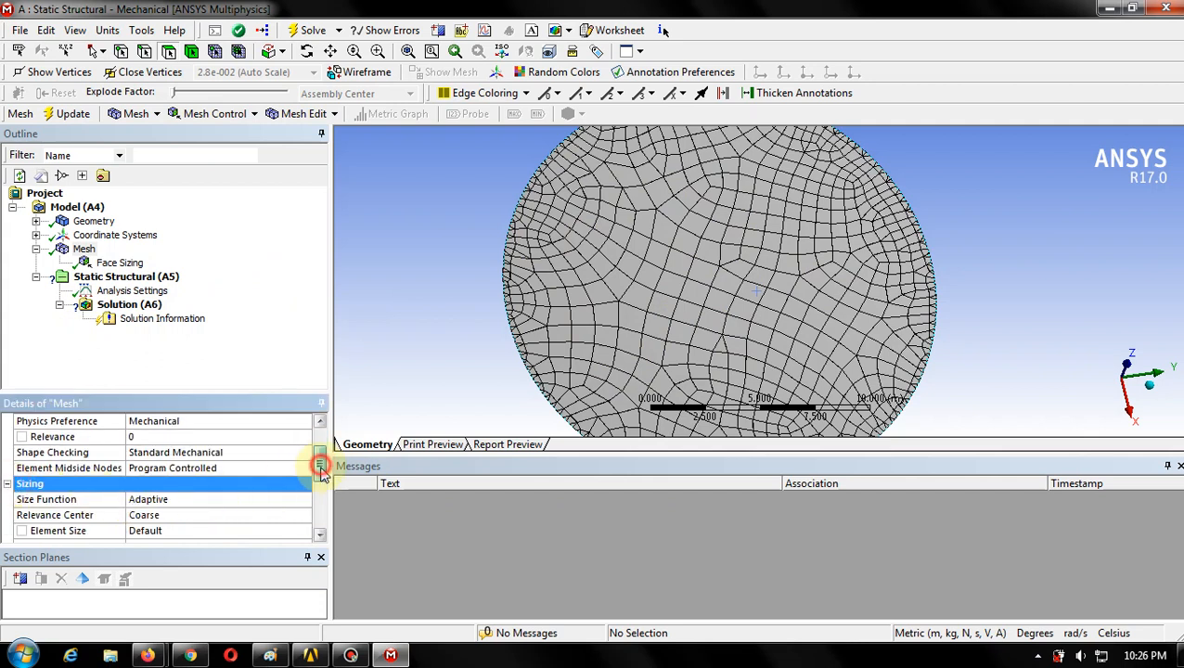
scroll(297, 475, "down", 1)
left_click(232, 483)
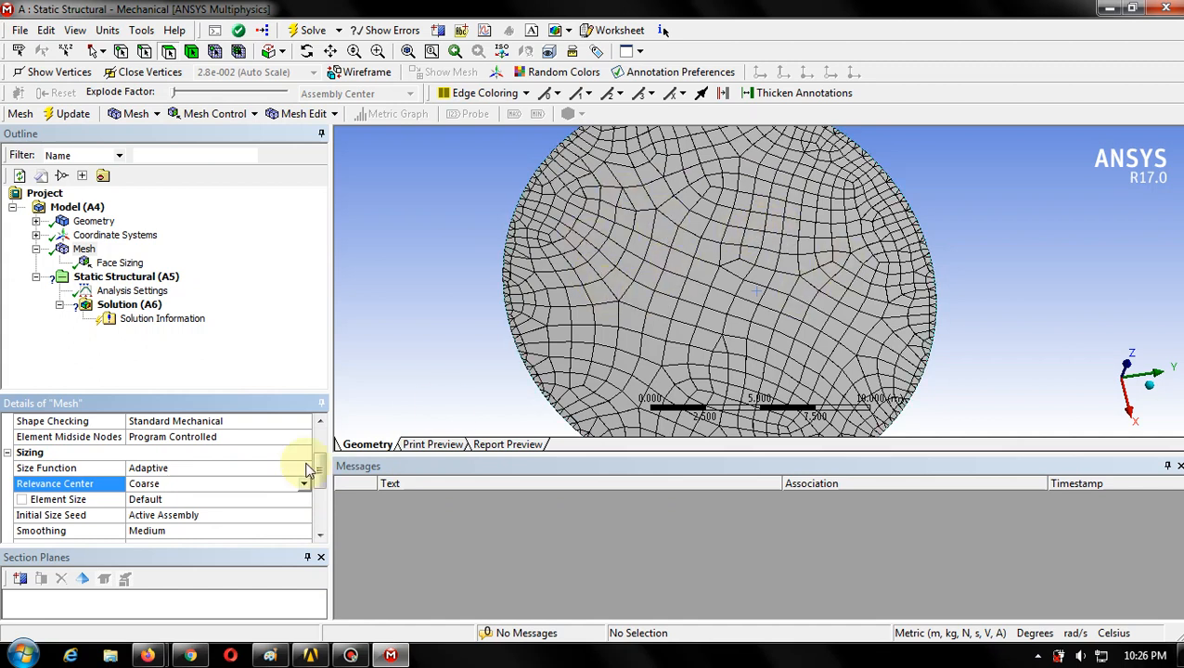
left_click(28, 502)
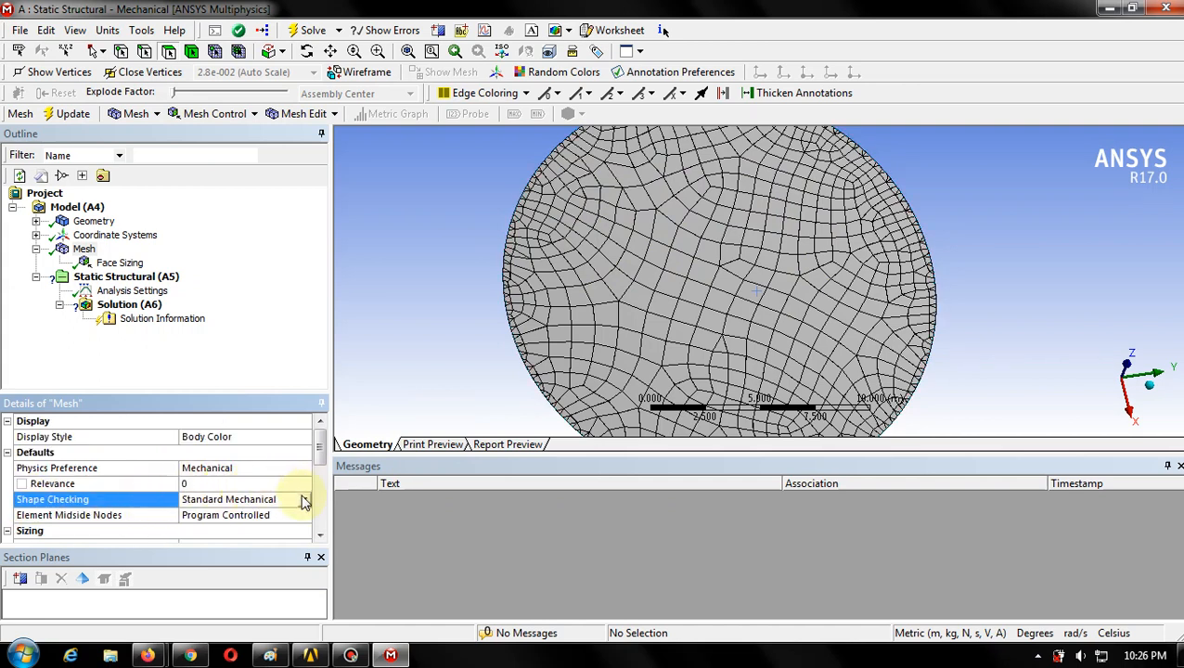
left_click(303, 500)
left_click_drag(322, 461, 325, 490)
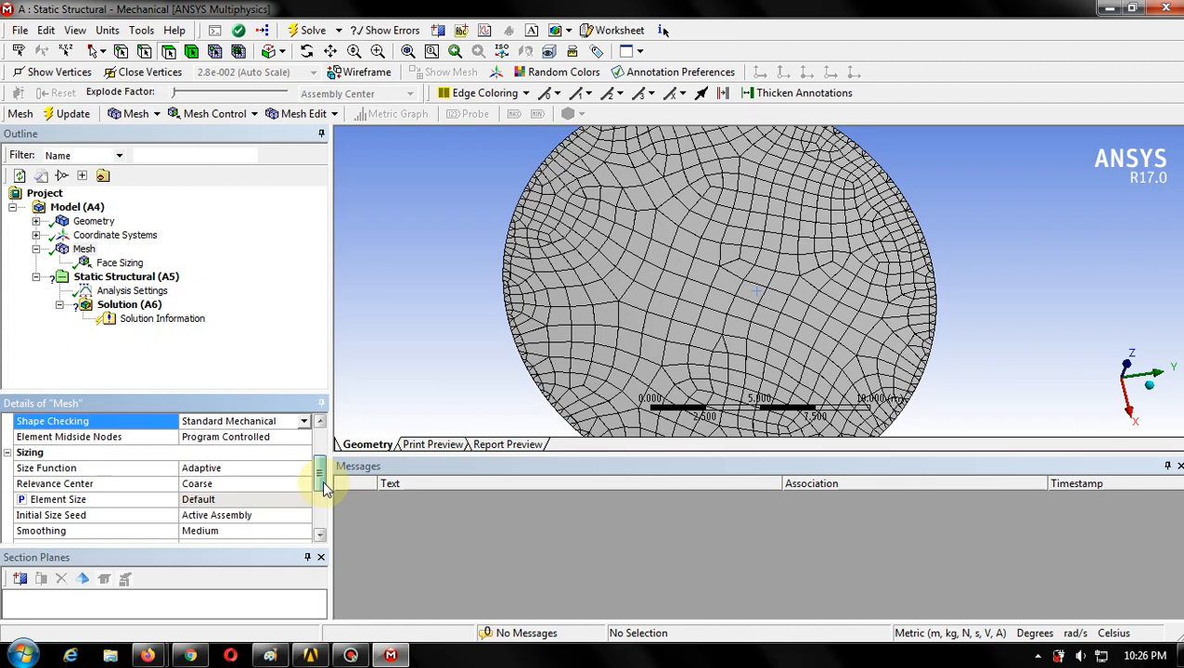
left_click(246, 499)
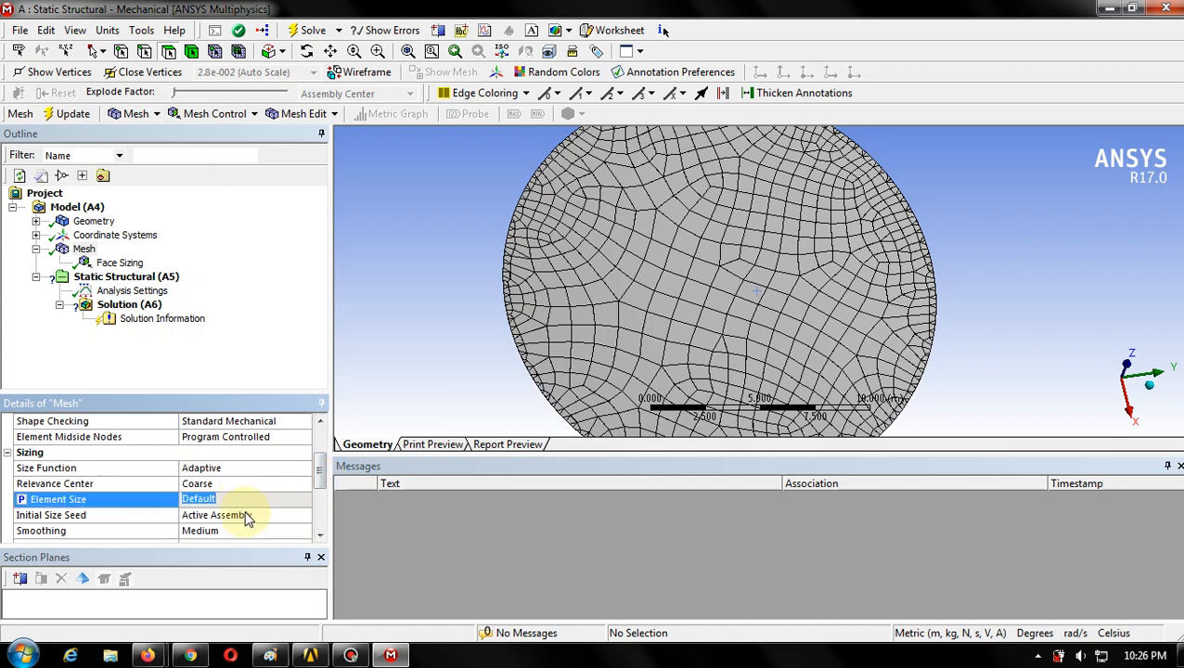
left_click(21, 499)
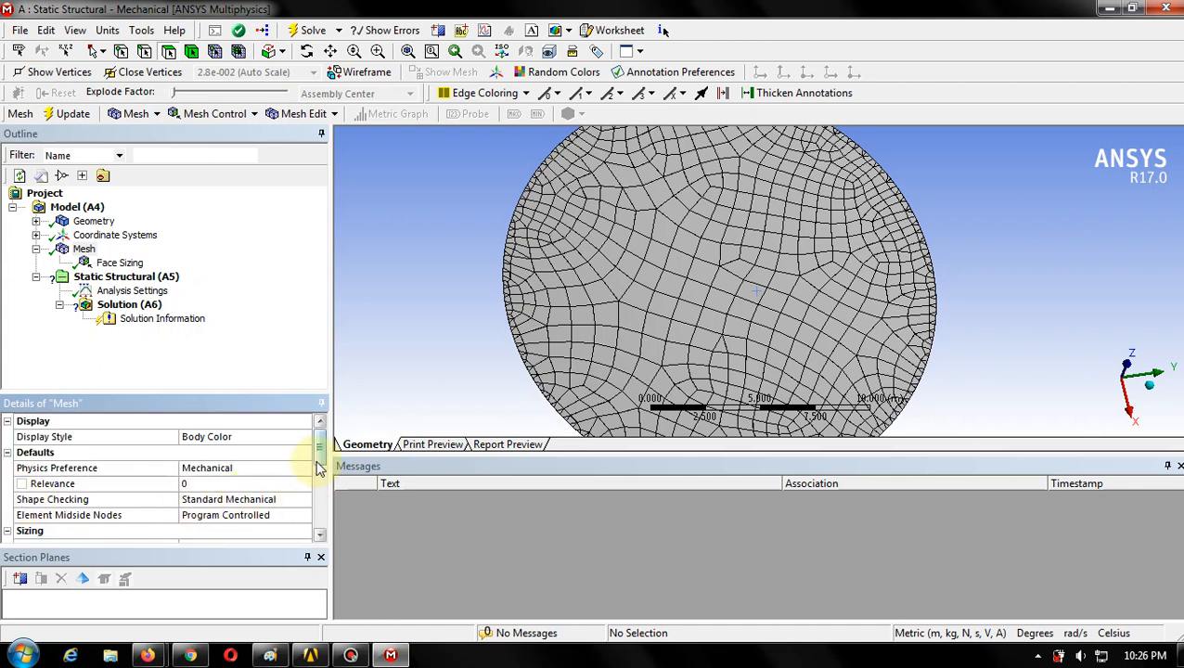
- Set the mesh's Size Function to Uniform and update the disc's mesh
mouse_move(319, 455)
left_mouse_down()
mouse_move(320, 487)
mouse_move(318, 477)
left_mouse_up()
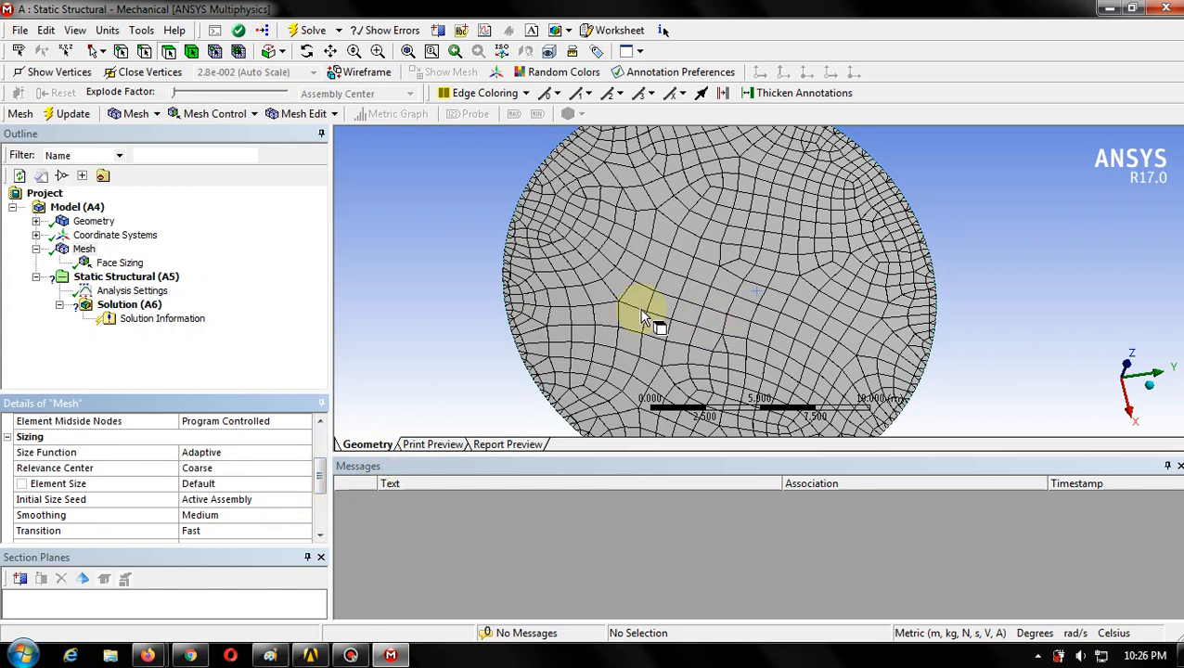
scroll(620, 295, "up", 2)
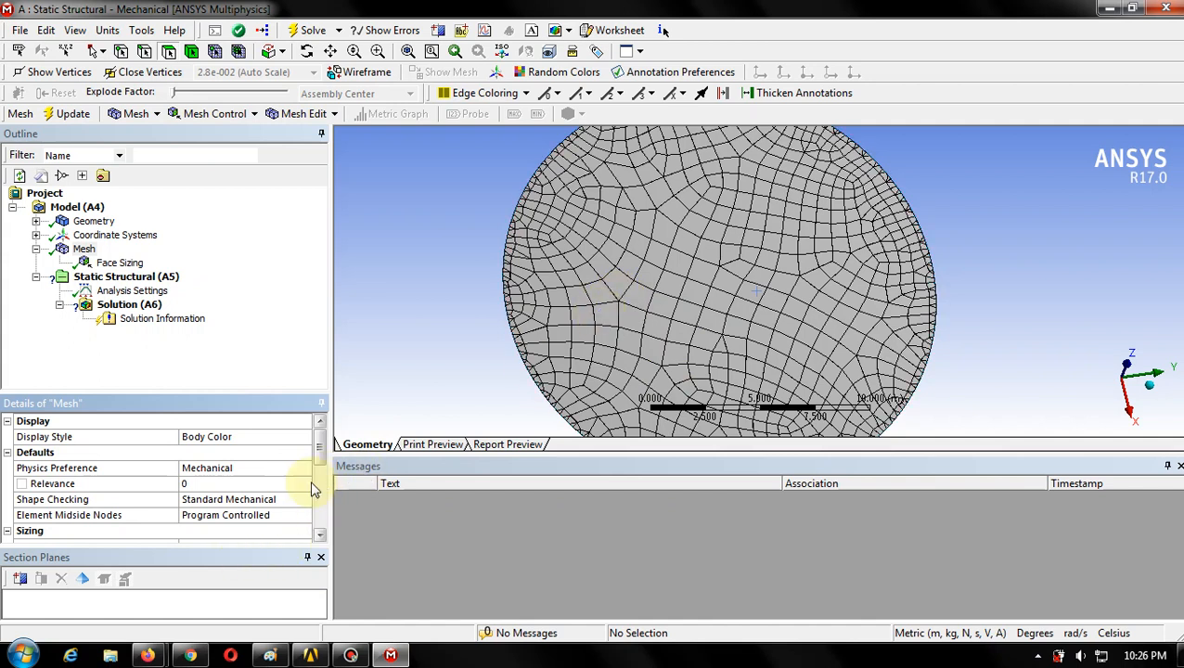
scroll(272, 475, "down", 2)
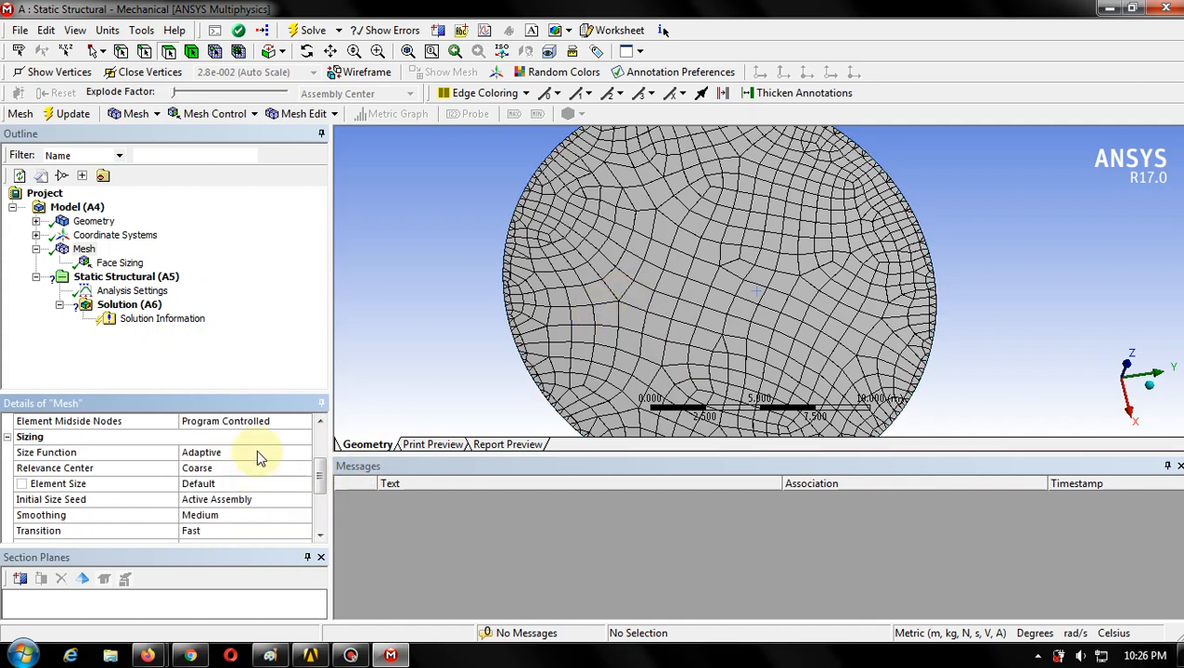
left_click(262, 455)
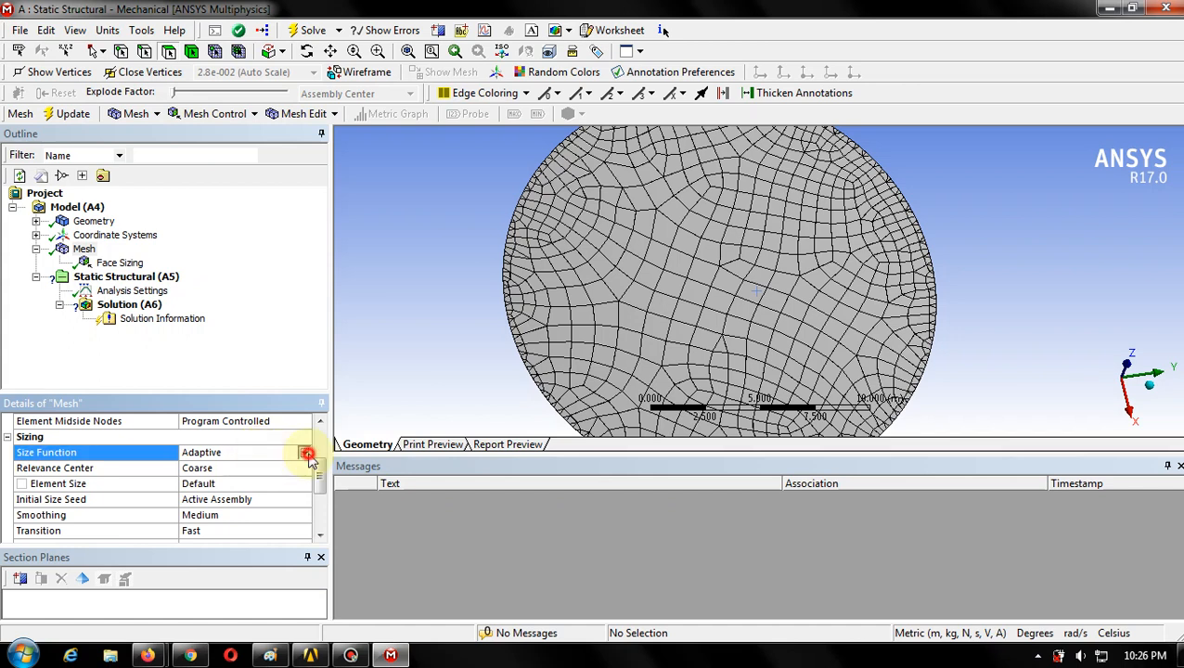
left_click(306, 454)
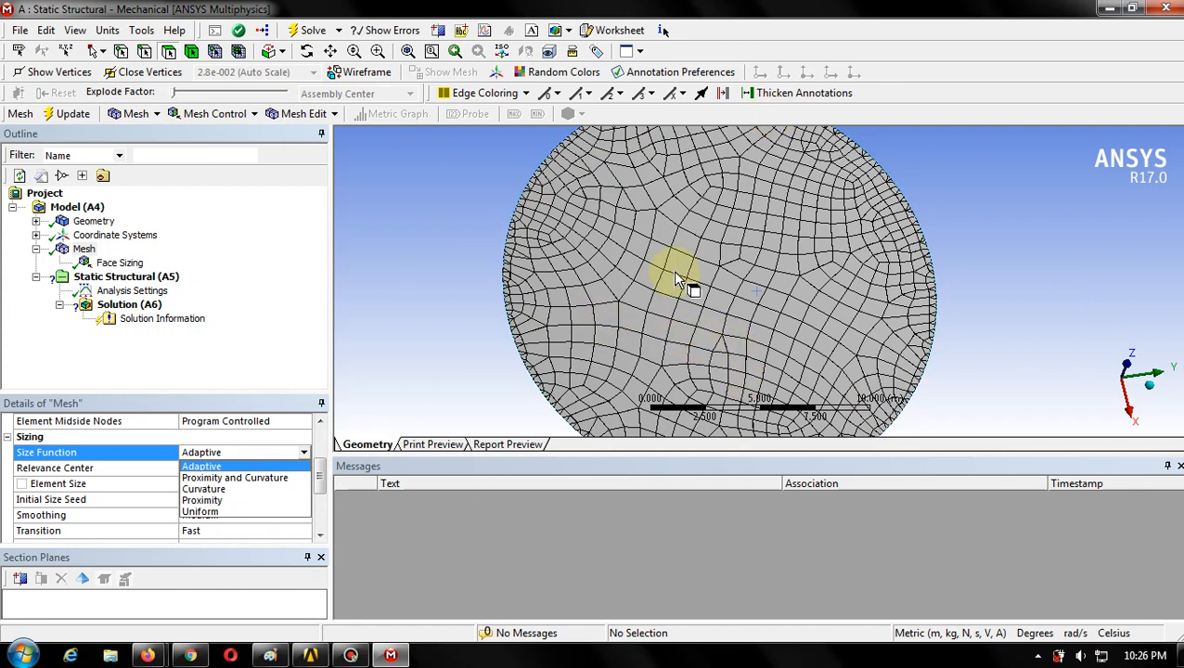
left_click(238, 513)
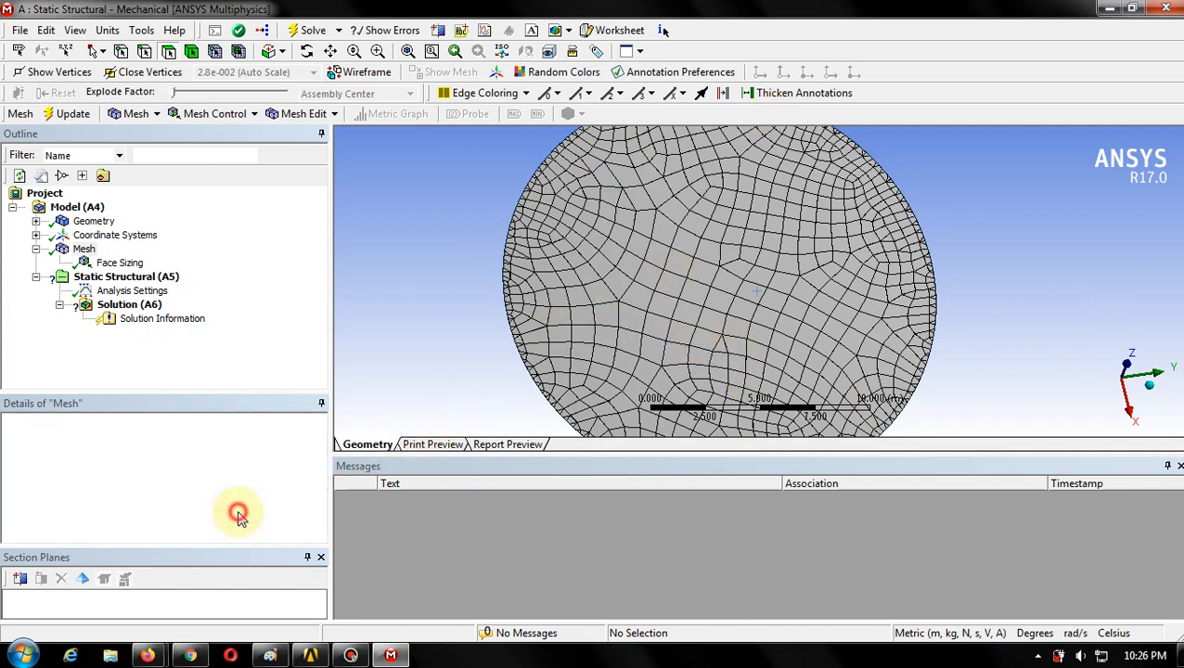
left_click(82, 249)
left_click(74, 113)
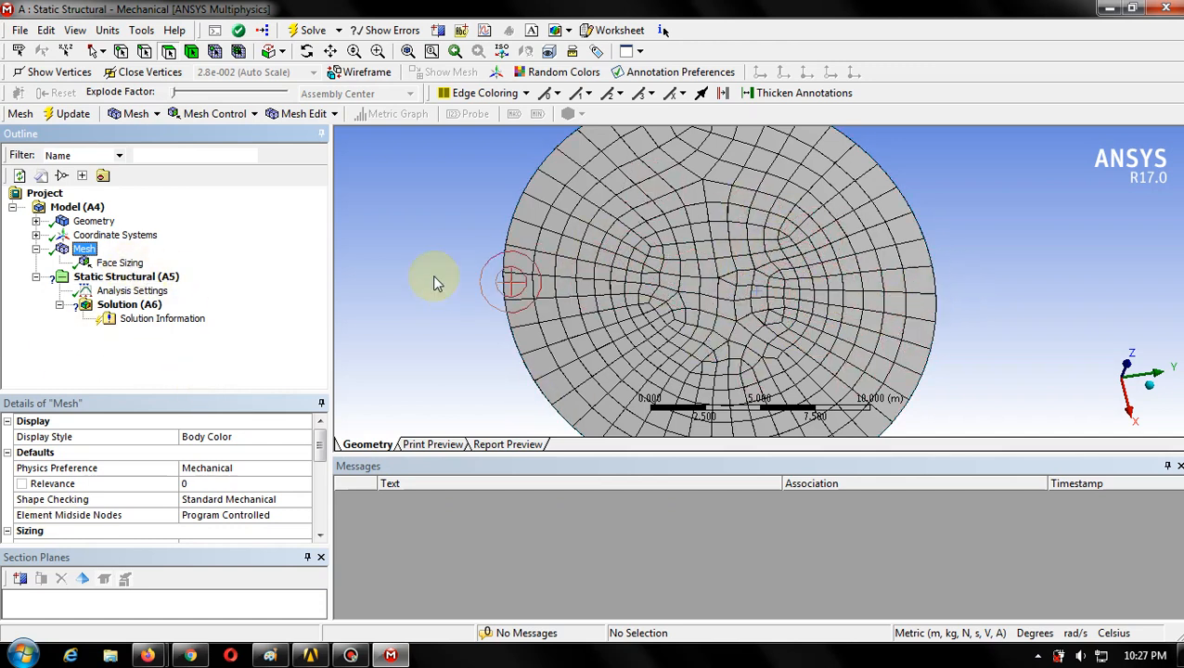
- Review the Static Structural, Face Sizing and Mesh settings, including the available Shape Checking options
left_click(126, 277)
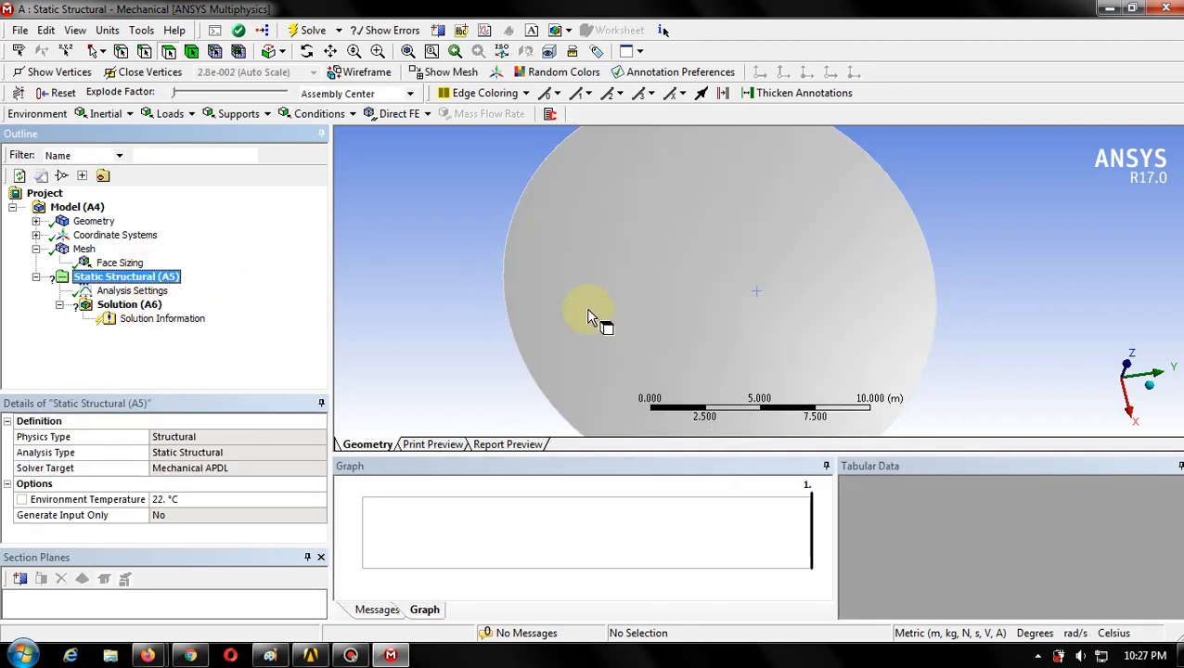
left_click(102, 263)
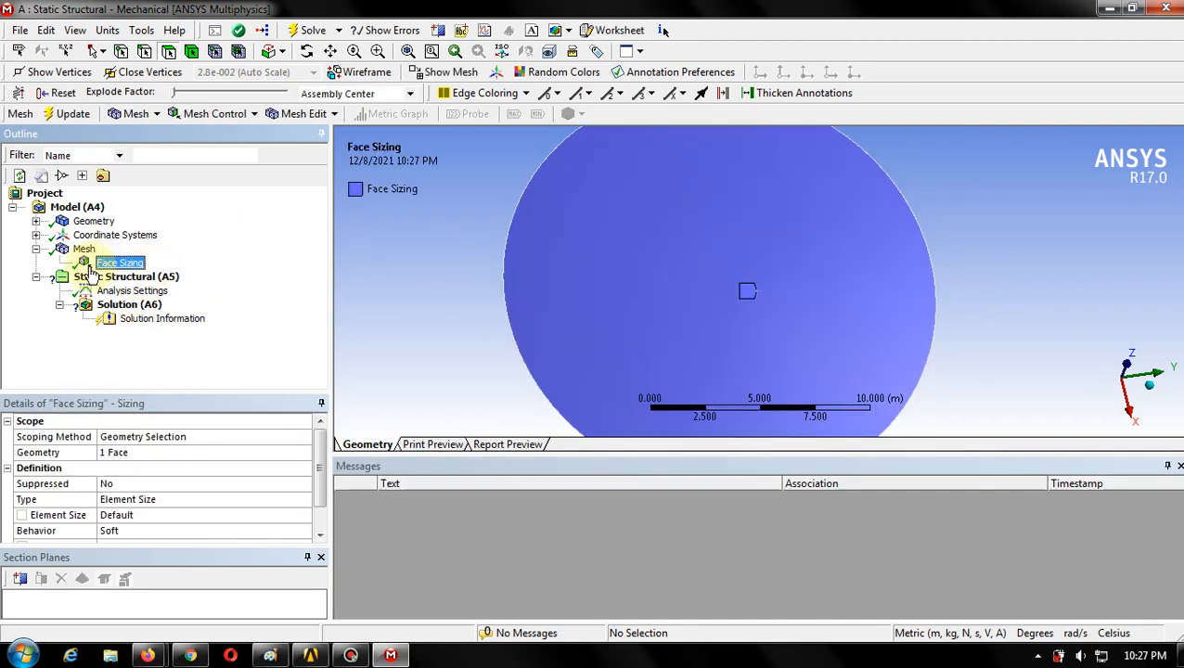
left_click(84, 249)
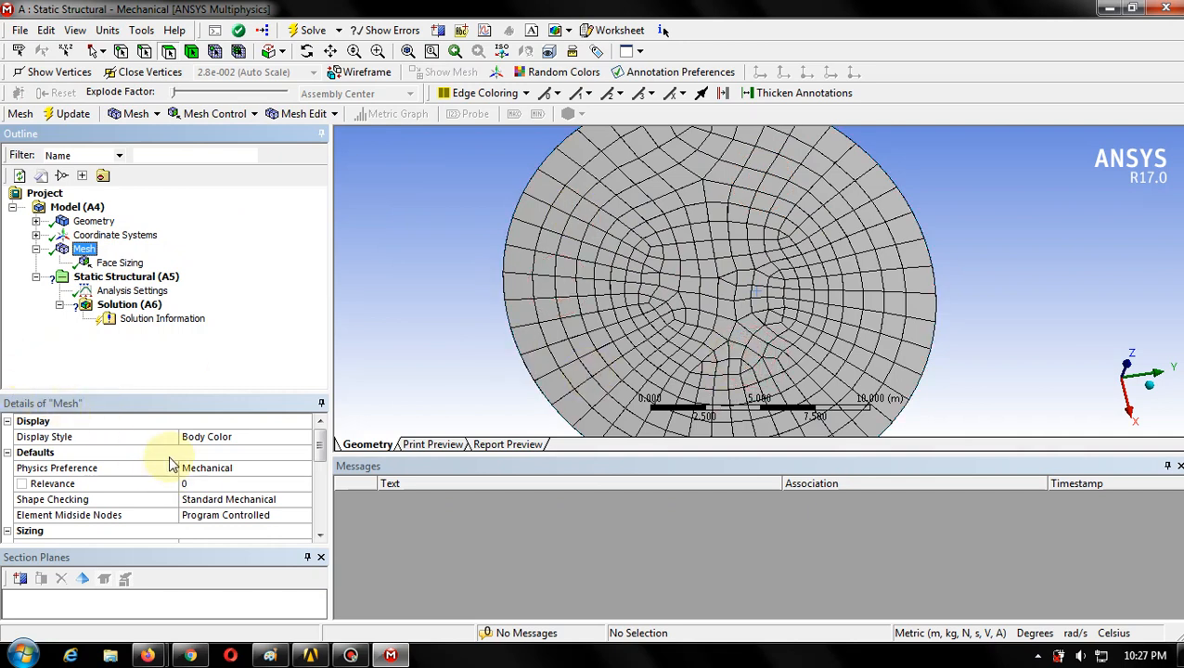
left_click(249, 499)
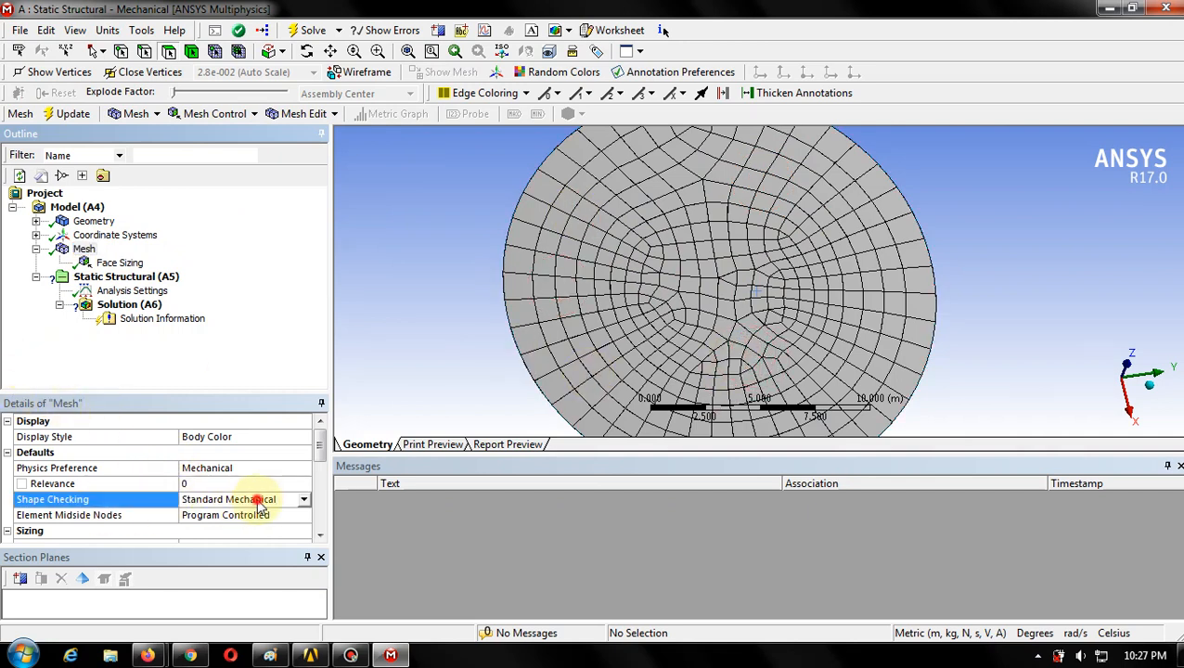
left_click(302, 501)
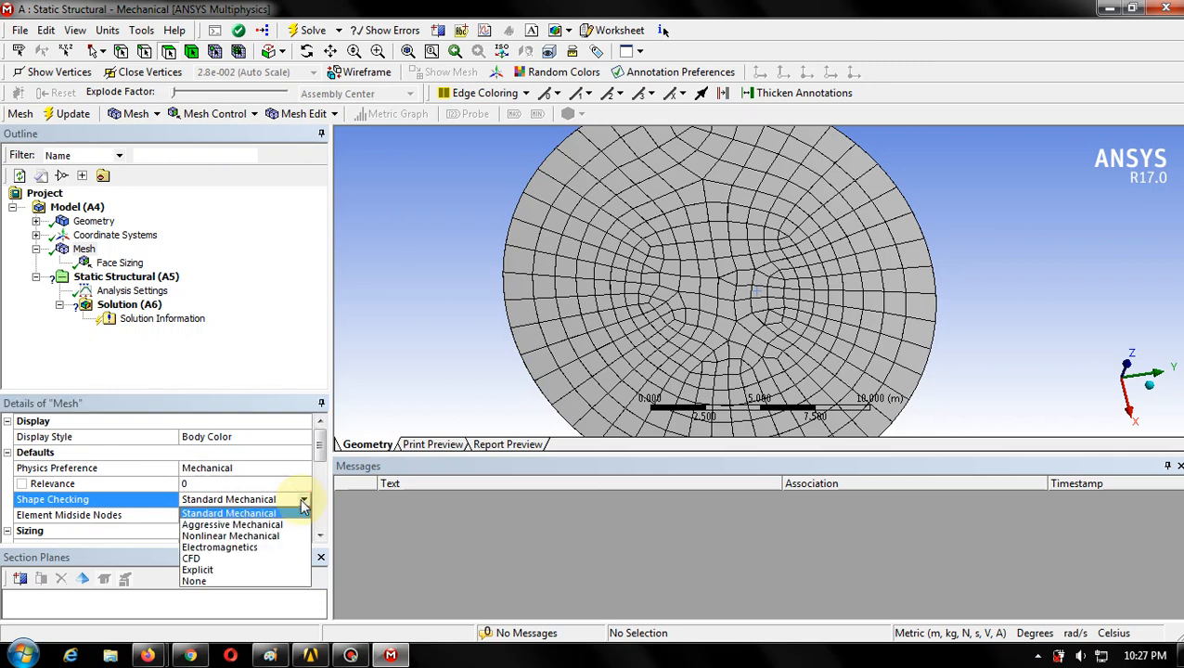
left_click(228, 322)
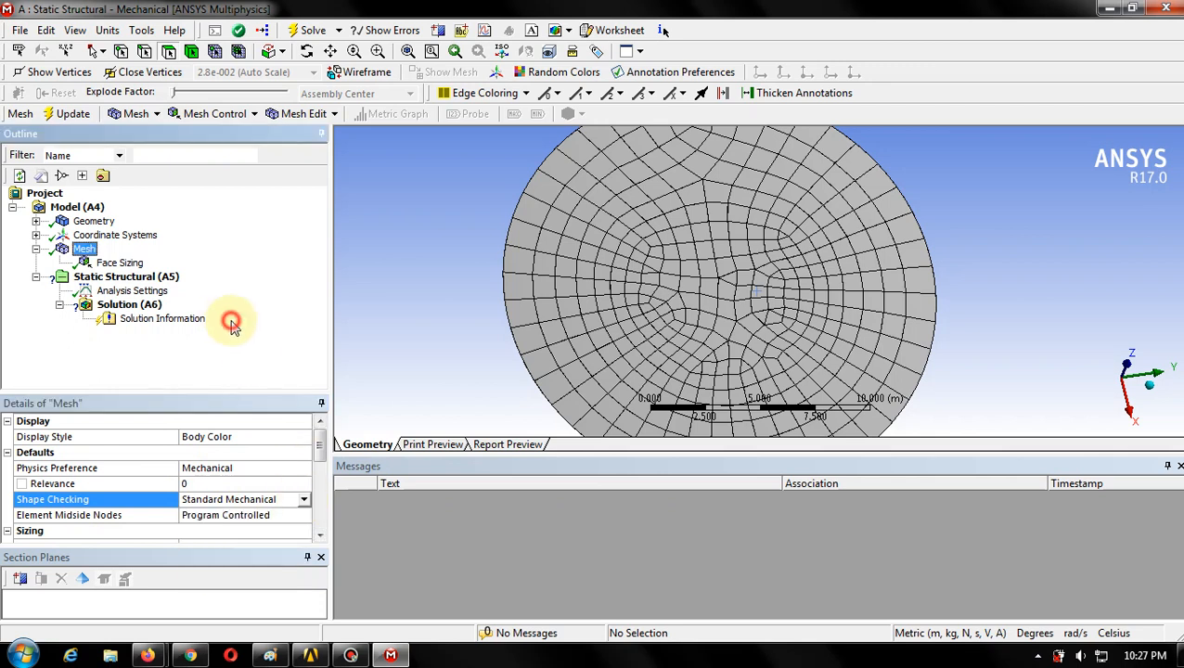
left_click(304, 502)
right_click(290, 344)
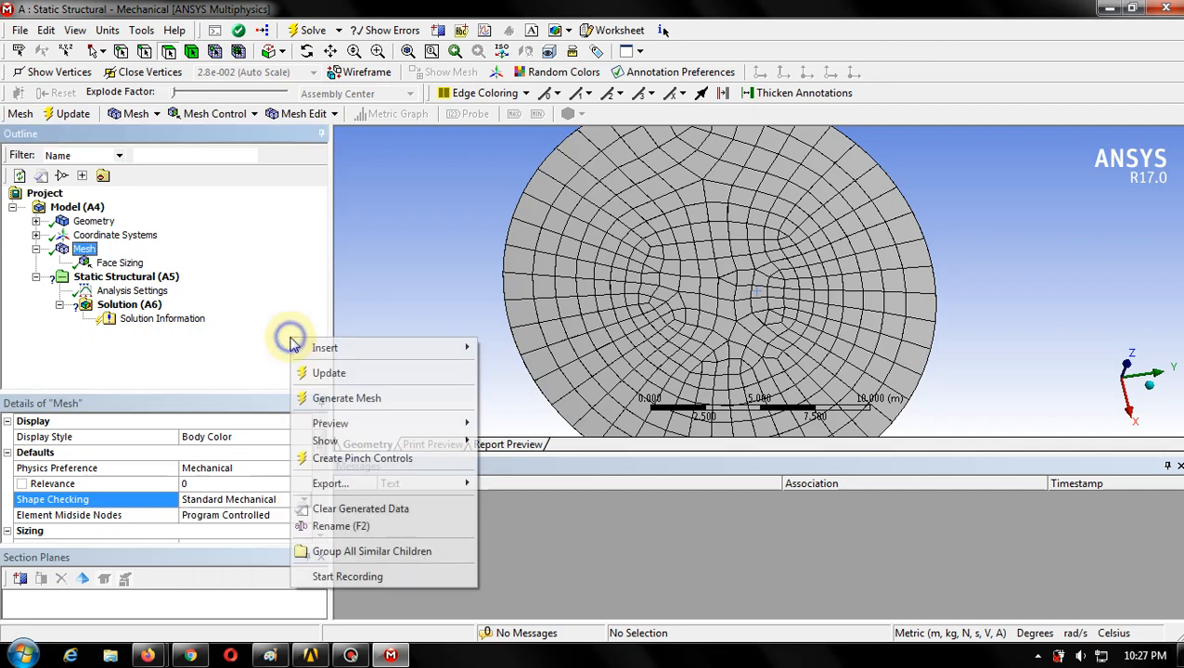
left_click(252, 351)
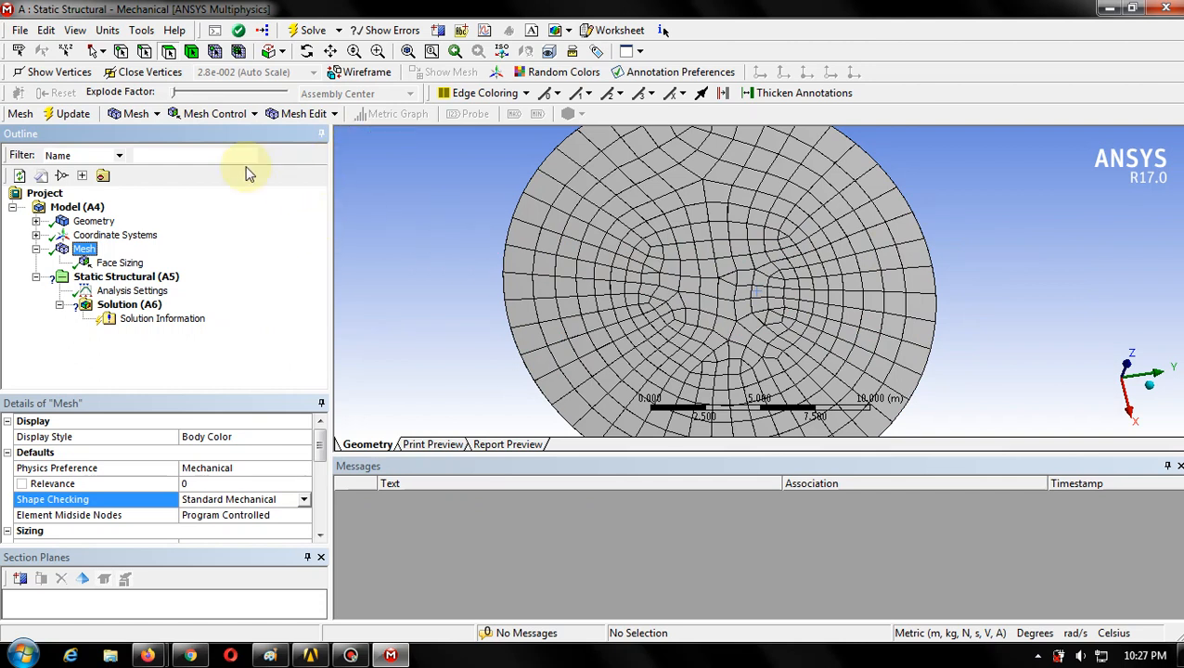
- Inspect the uniform mesh's element layout at the disc's centre and along its outer edge
left_click(378, 52)
left_click(635, 247)
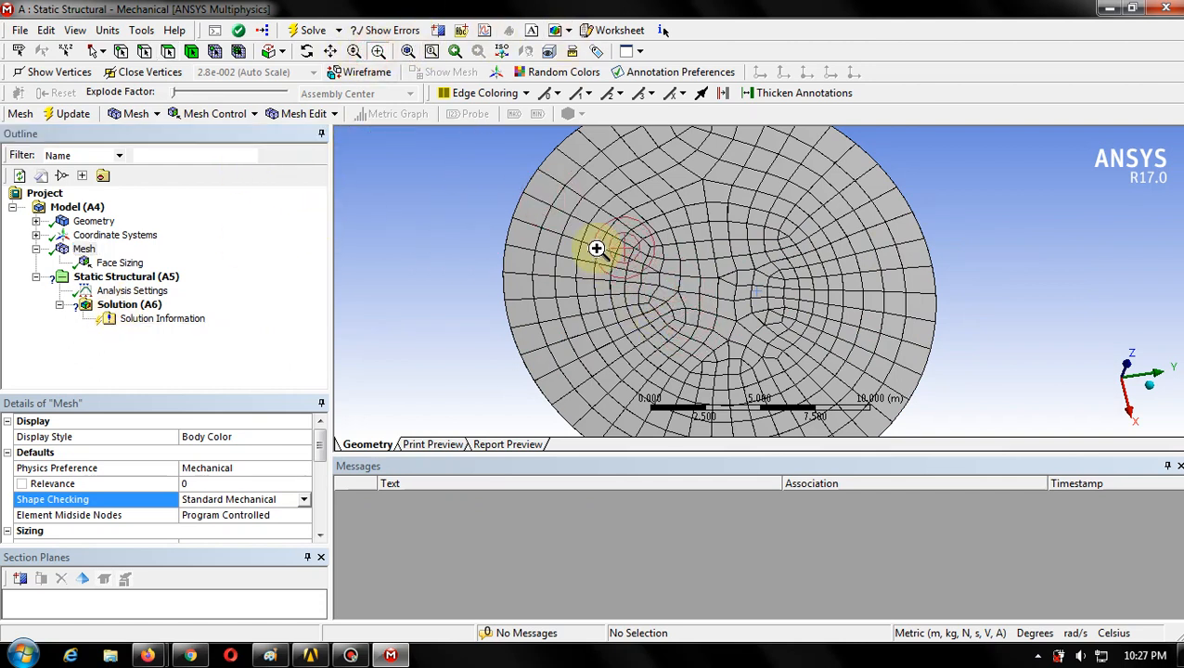
right_click(622, 283)
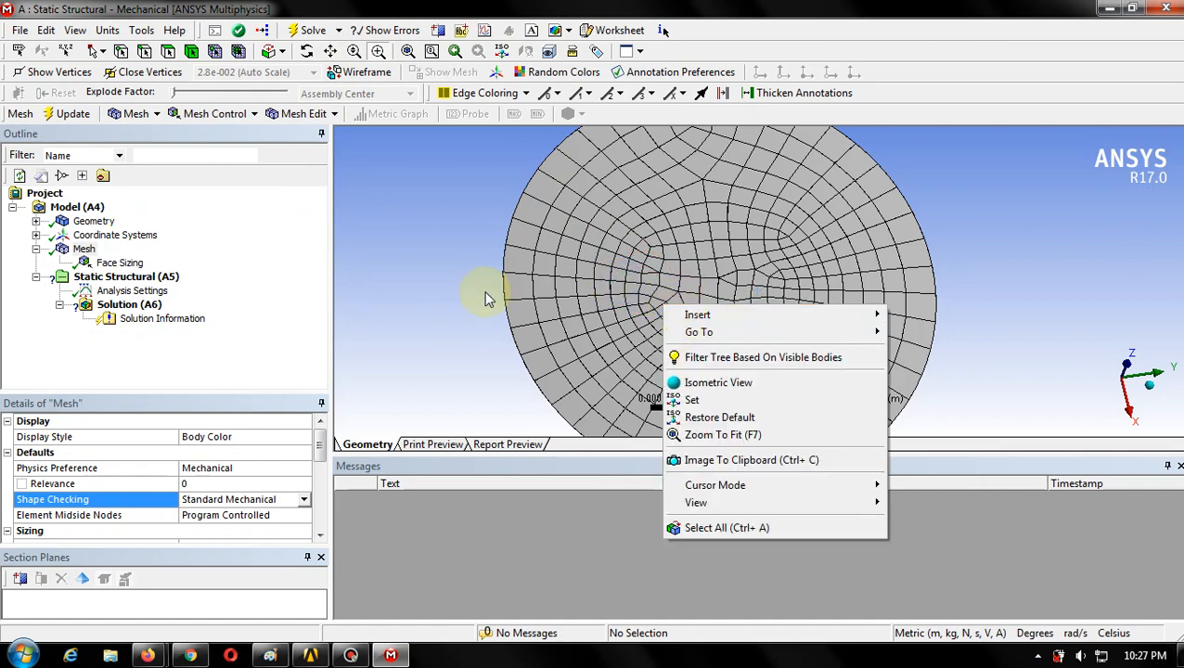
left_click(850, 7)
scroll(651, 300, "up", 3)
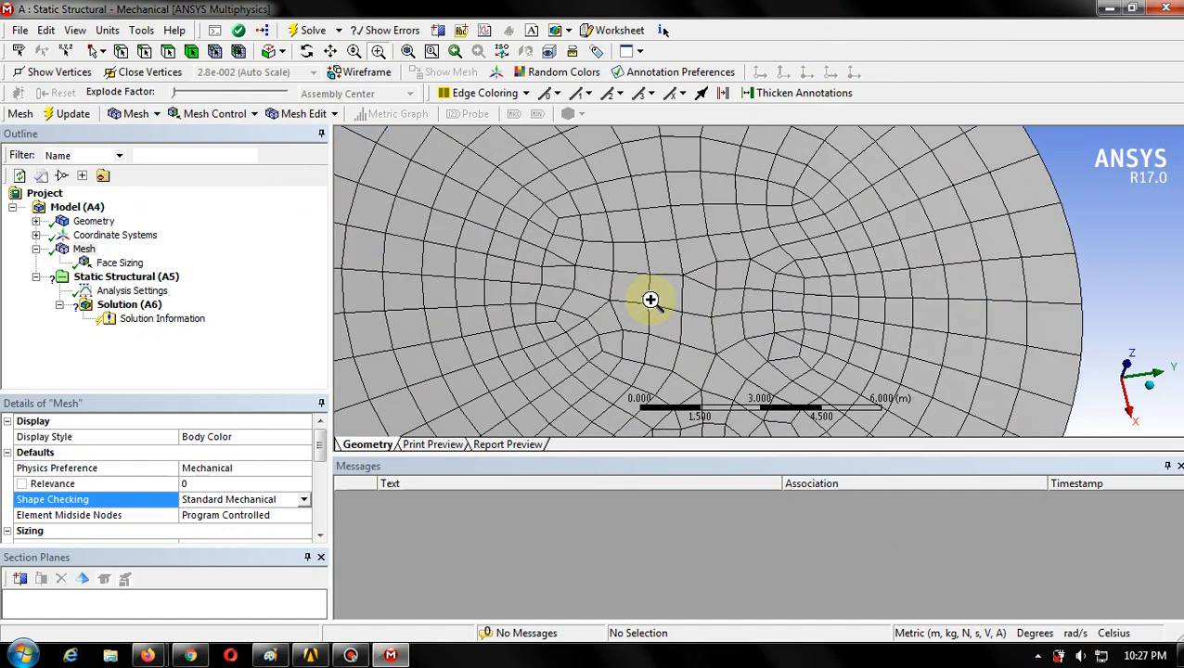
scroll(552, 283, "up", 2)
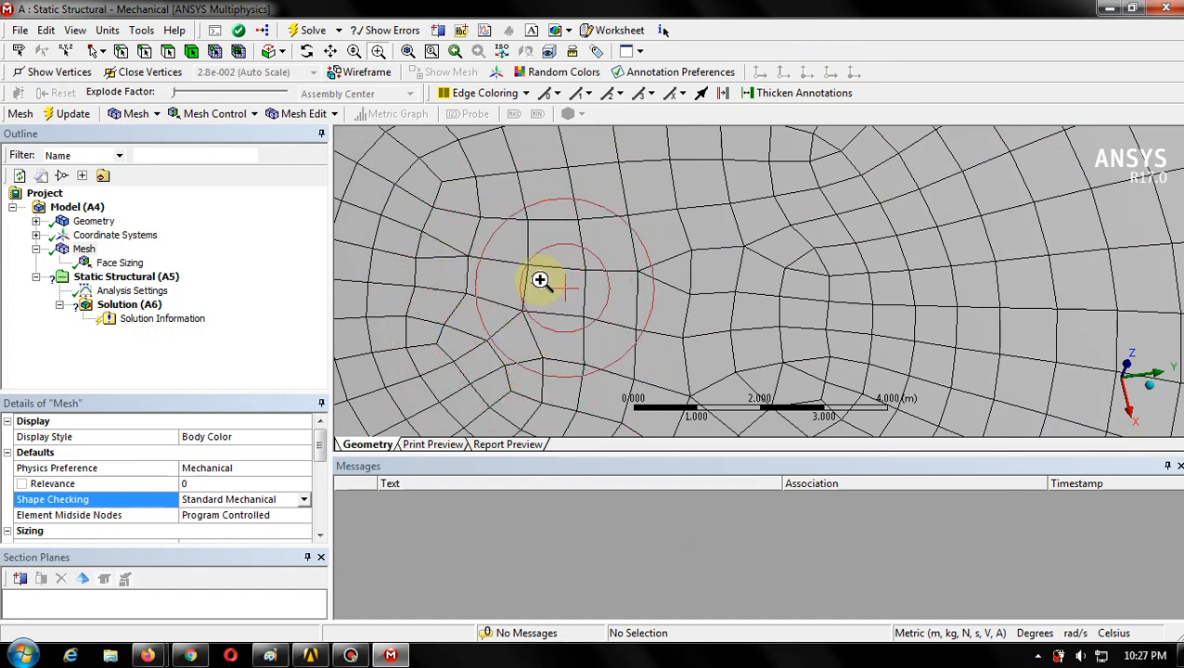
scroll(673, 276, "down", 1)
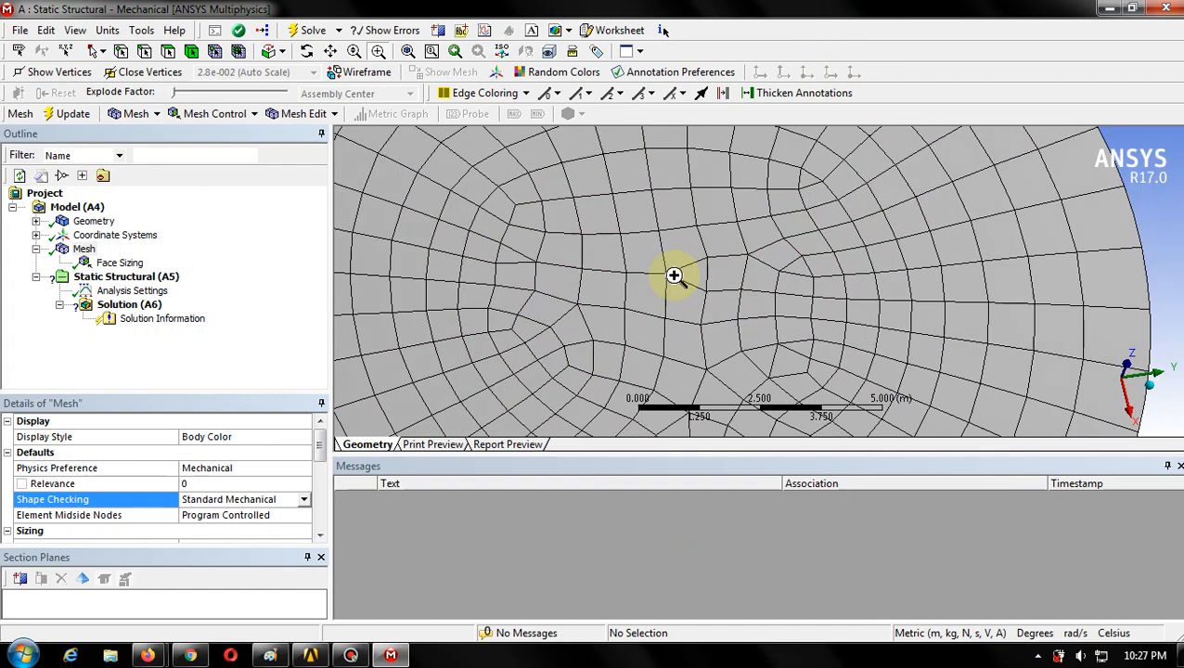
scroll(674, 275, "down", 3)
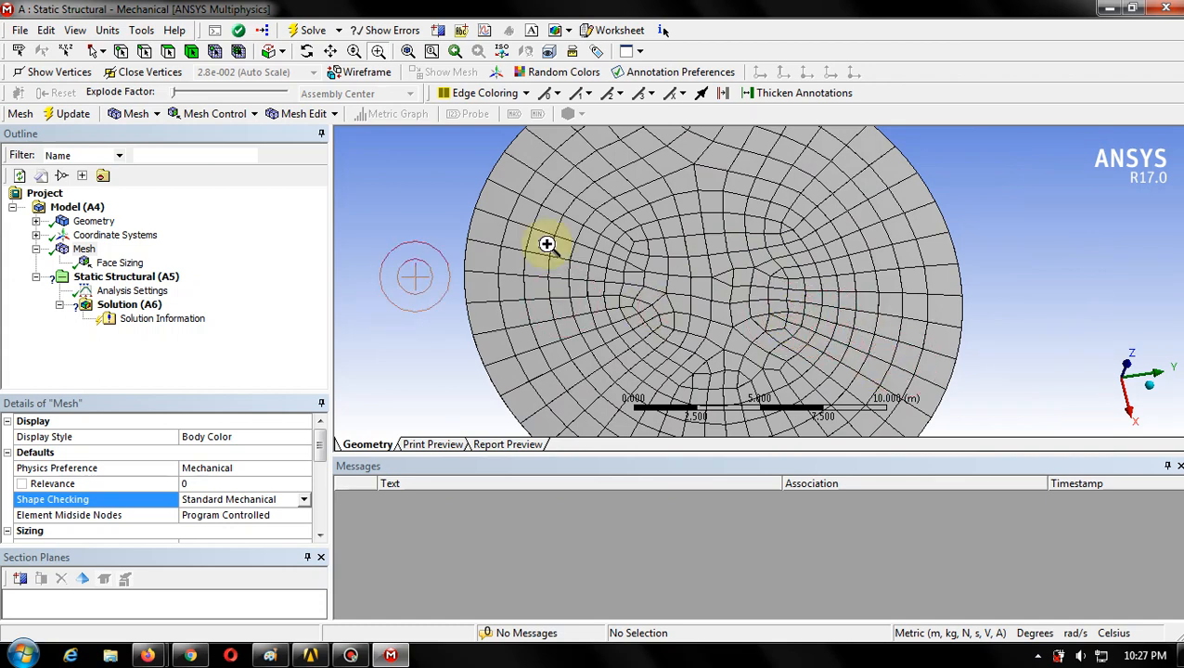
scroll(773, 291, "up", 2)
scroll(780, 286, "down", 4)
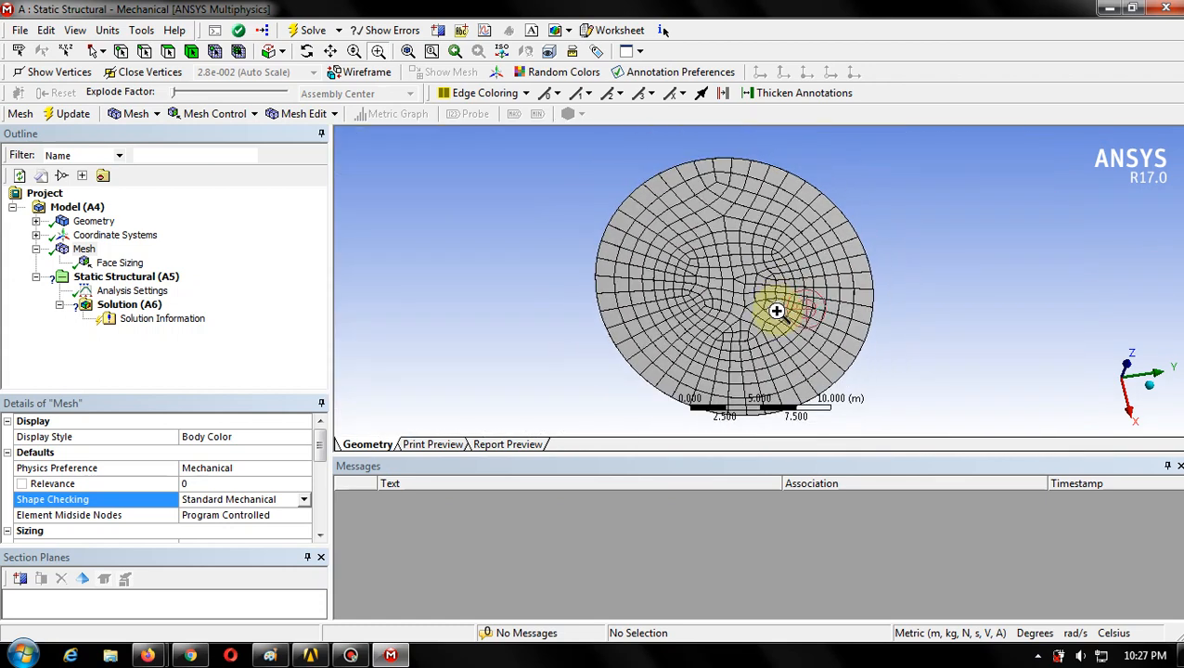
scroll(776, 311, "up", 1)
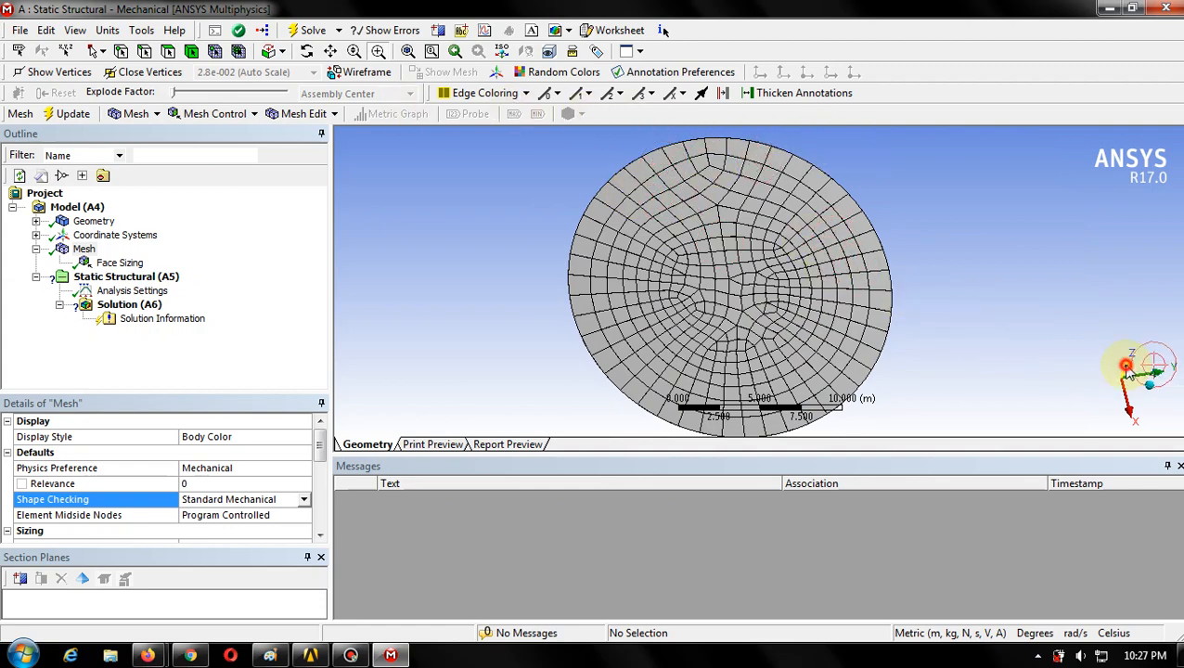
- Orient the view along the Z axis, facing the disc, and select the Static Structural (A5) environment
left_click(1126, 365)
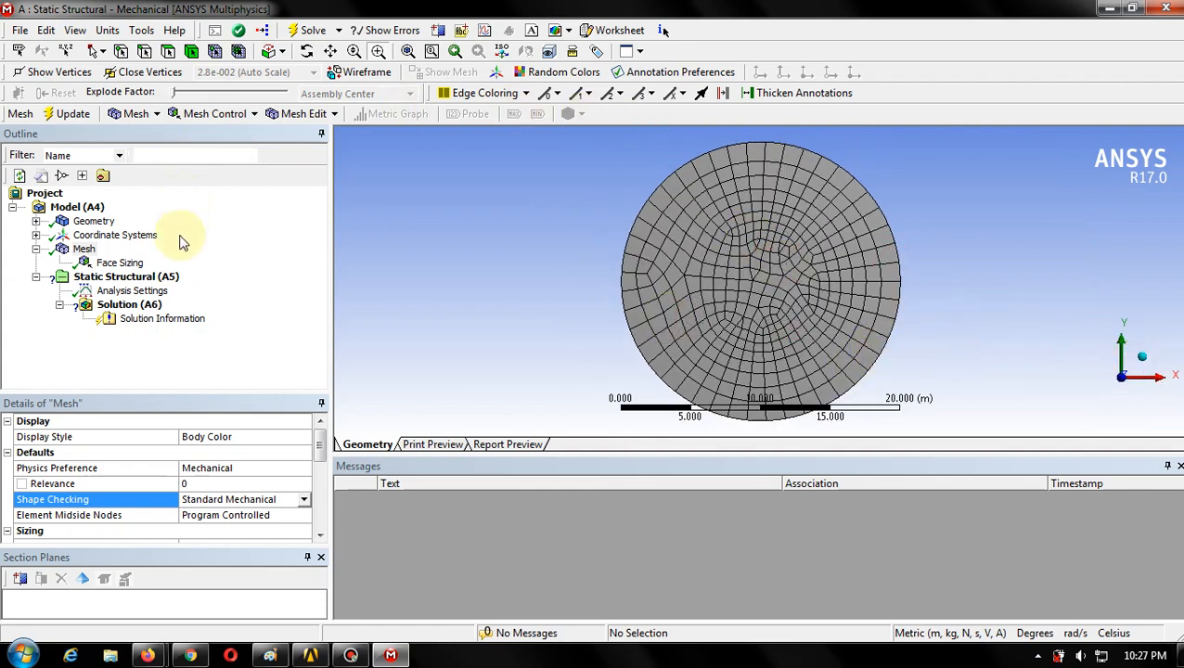
left_click(172, 279)
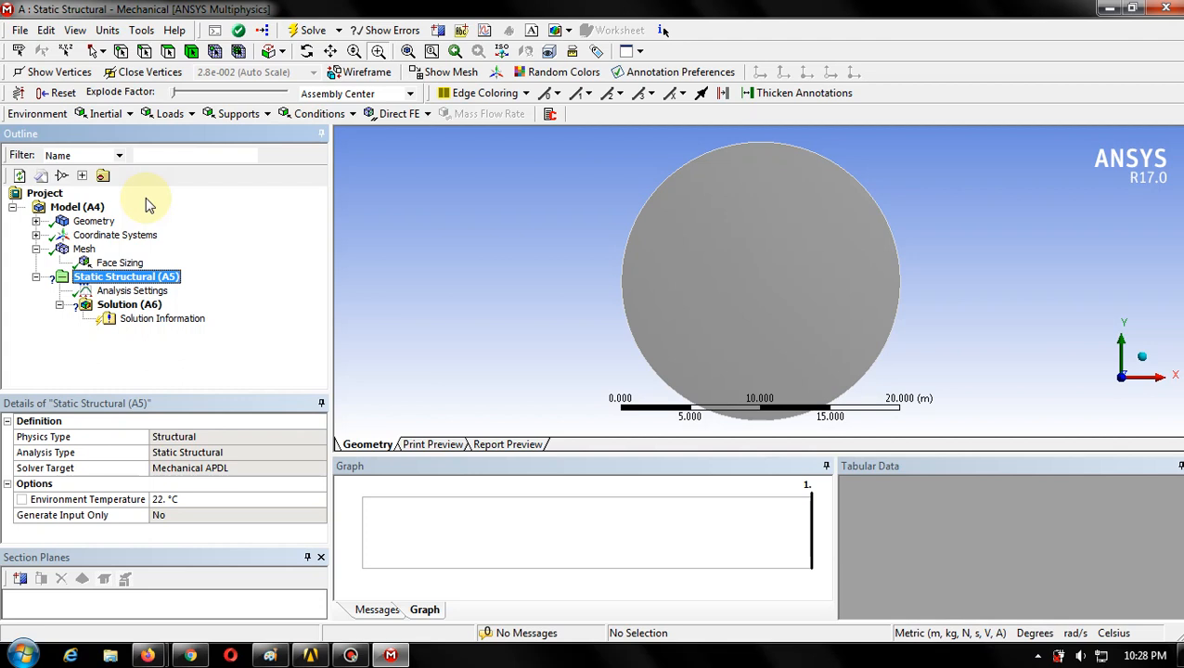
- Insert a Fixed Support under Static Structural and scope it to the disc's circular face currently facing the view
right_click(136, 278)
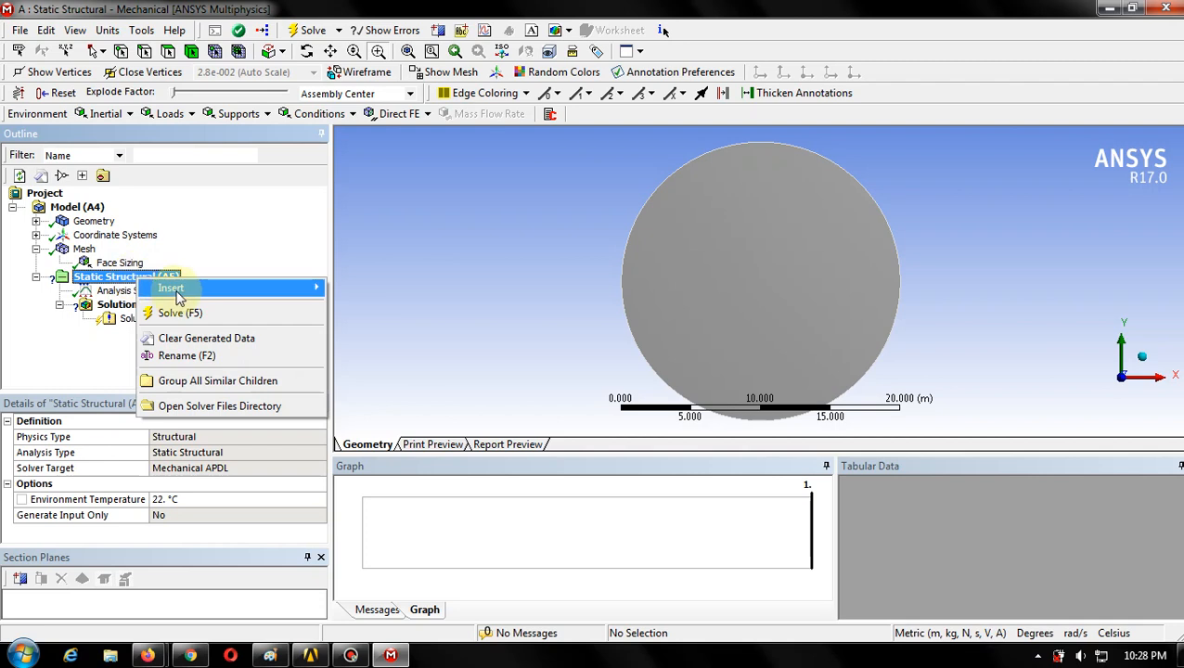
mouse_move(180, 295)
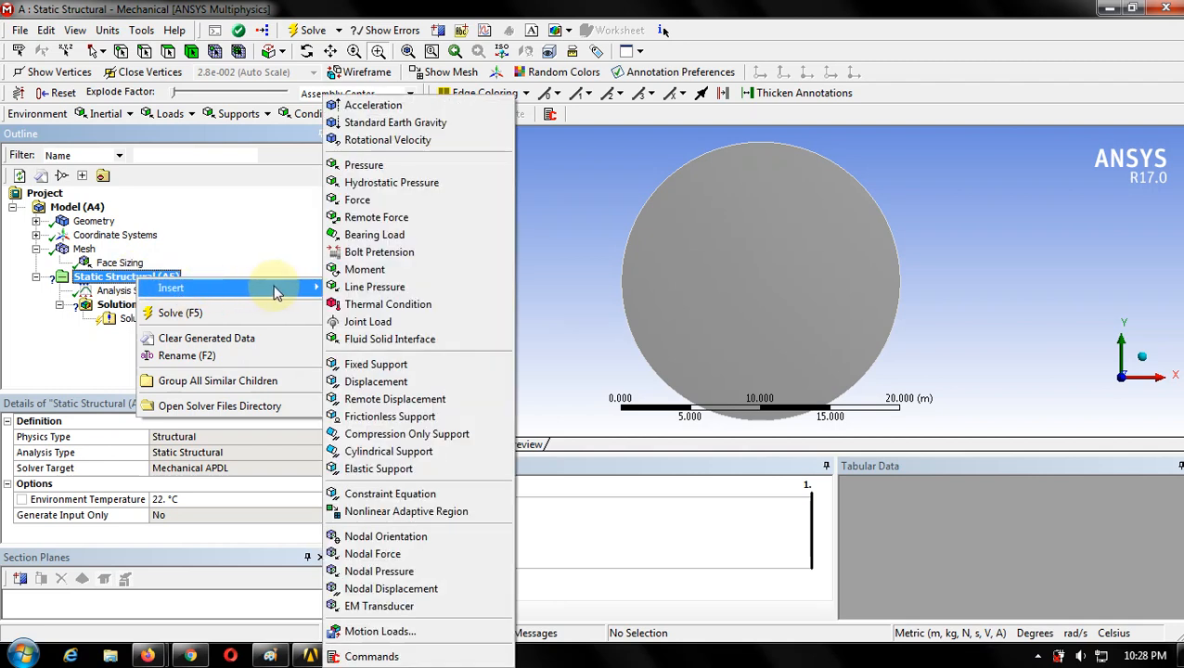
left_click(382, 367)
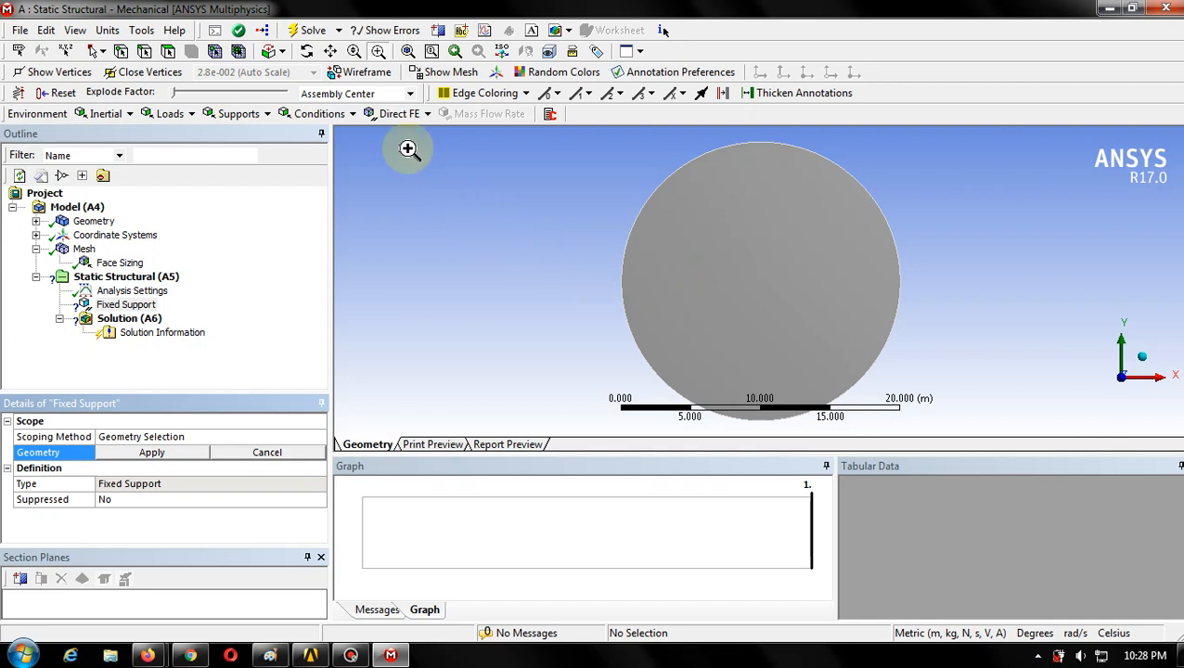
left_click(169, 52)
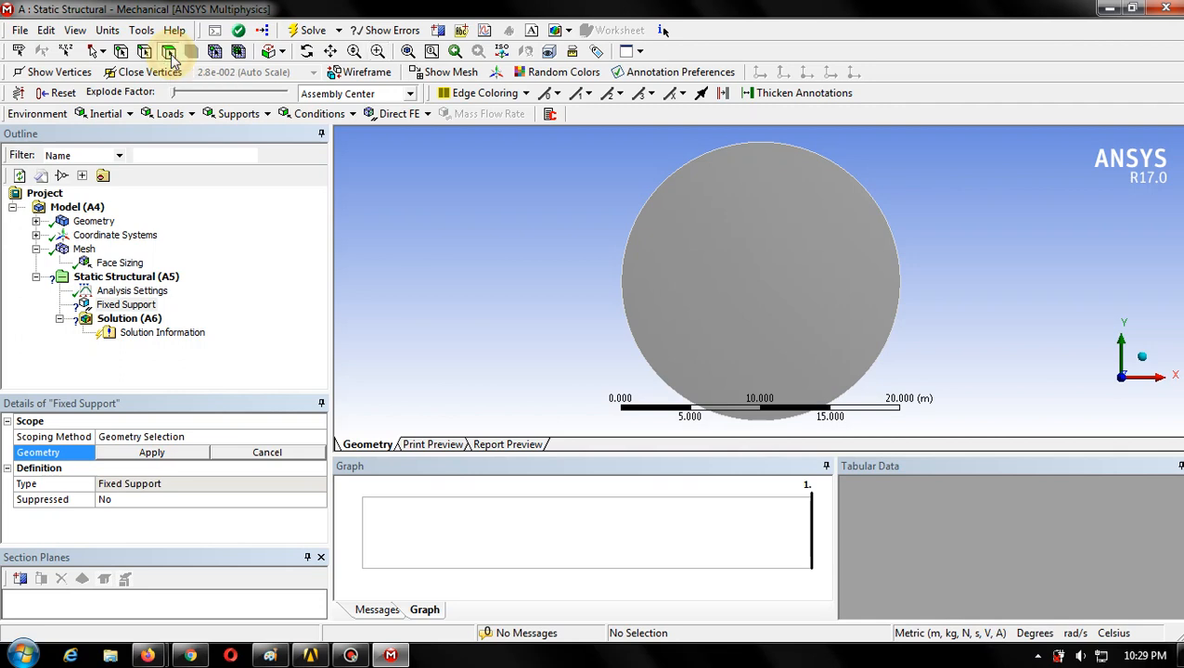
left_click(703, 259)
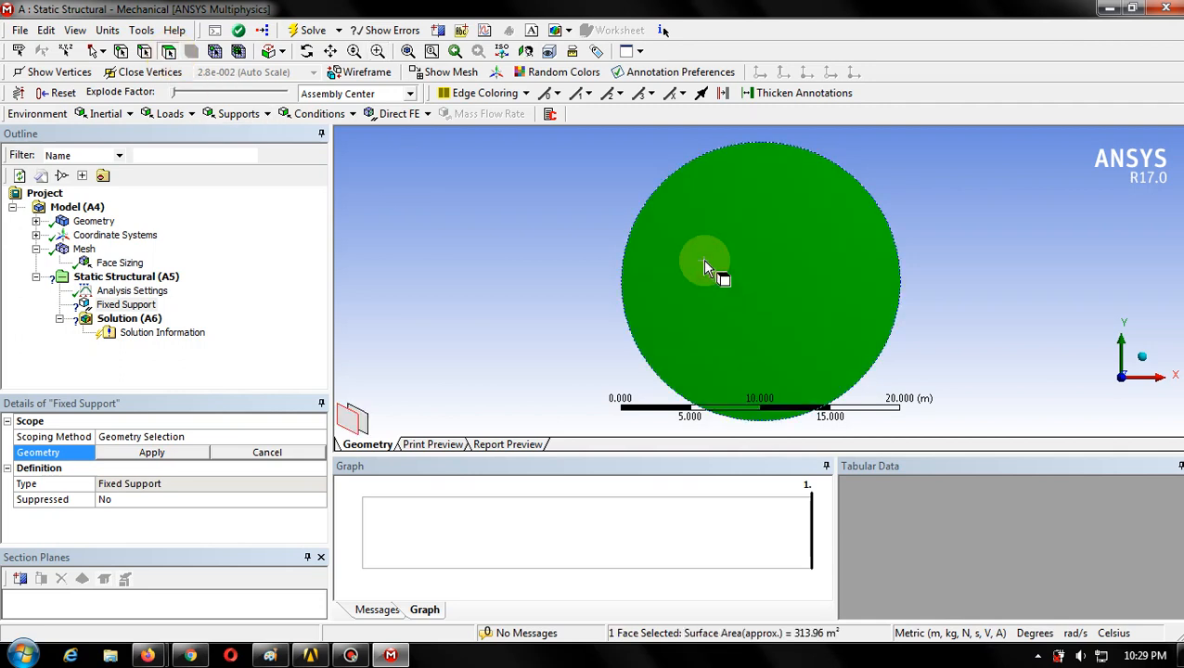
left_click(152, 453)
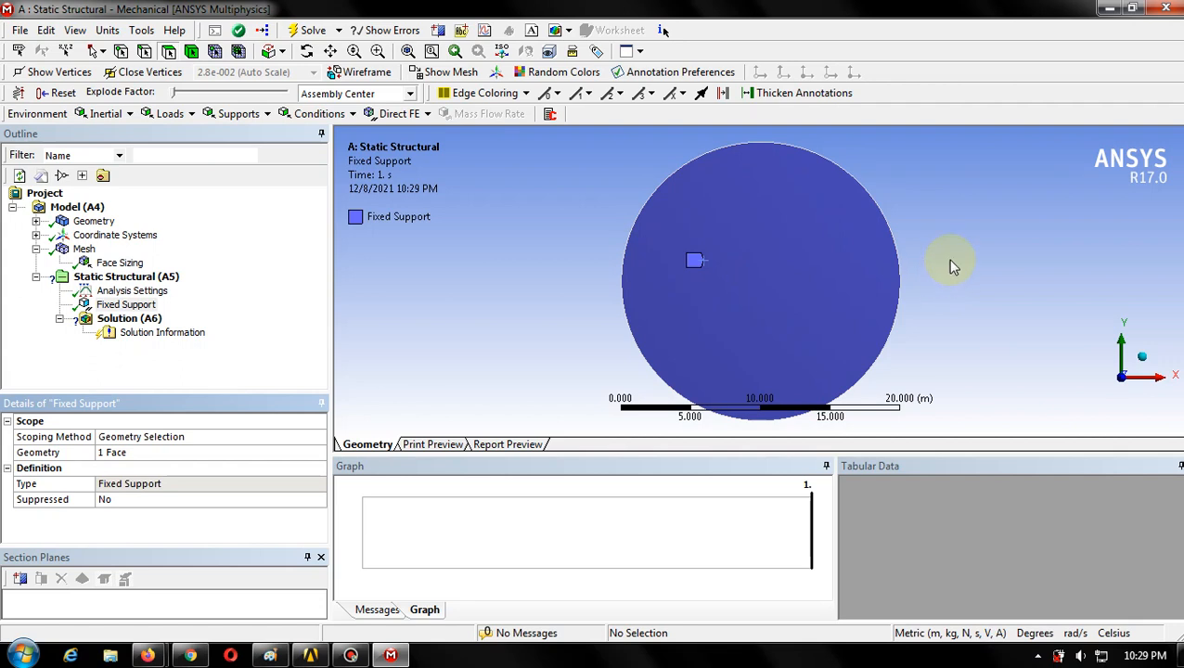
- Insert a Force under Static Structural and scope it to the disc's circular face opposite the fixed support
middle_click_drag(950, 261, 733, 302)
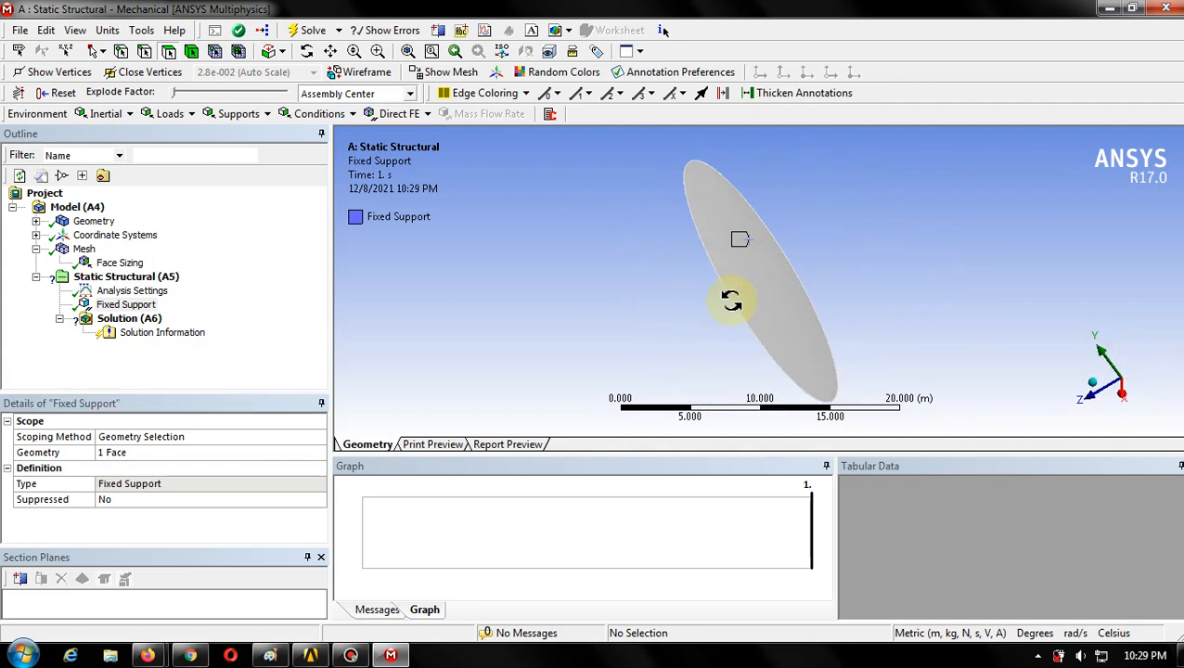
left_click(139, 277)
right_click(141, 280)
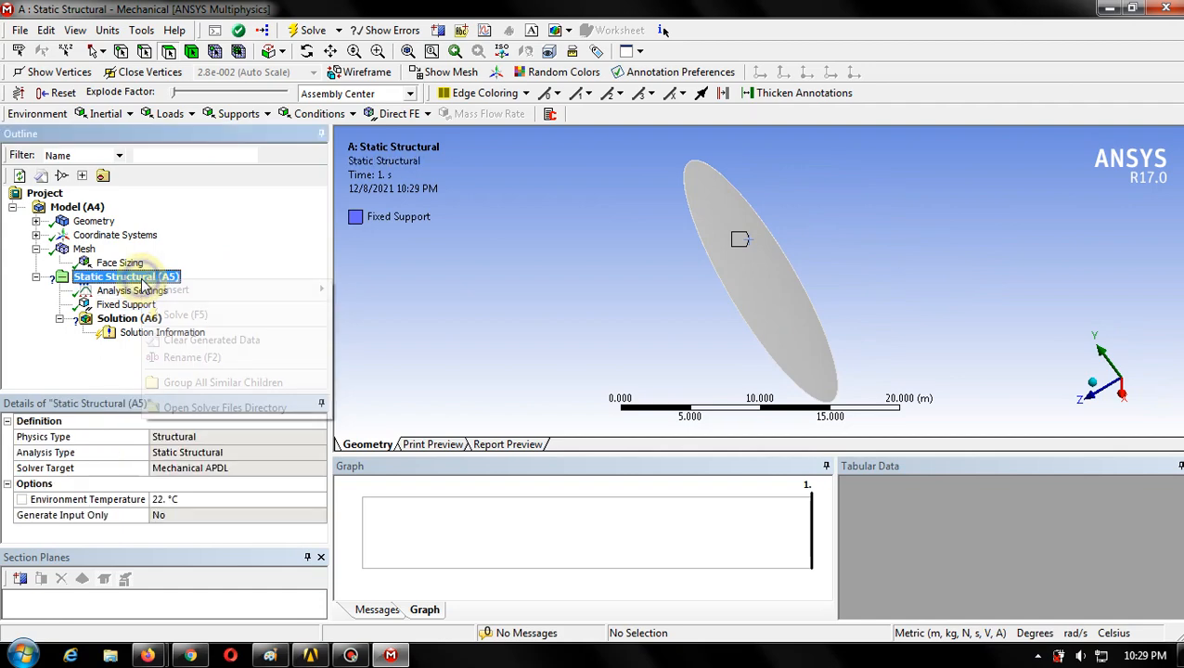
mouse_move(255, 297)
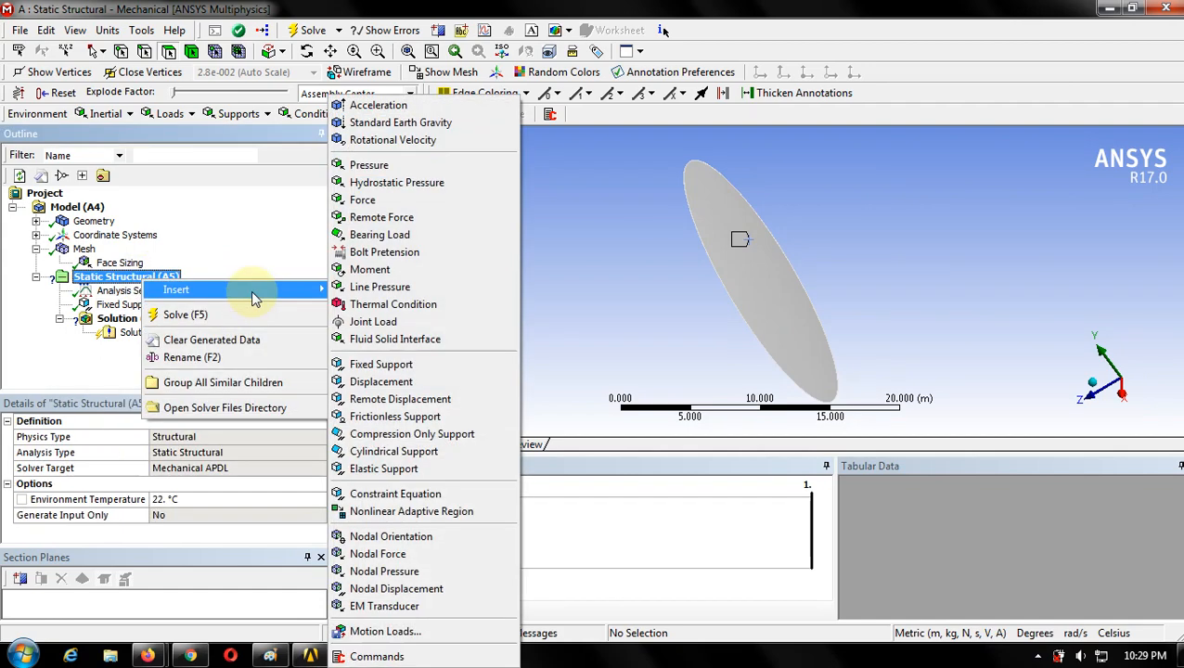
left_click(409, 203)
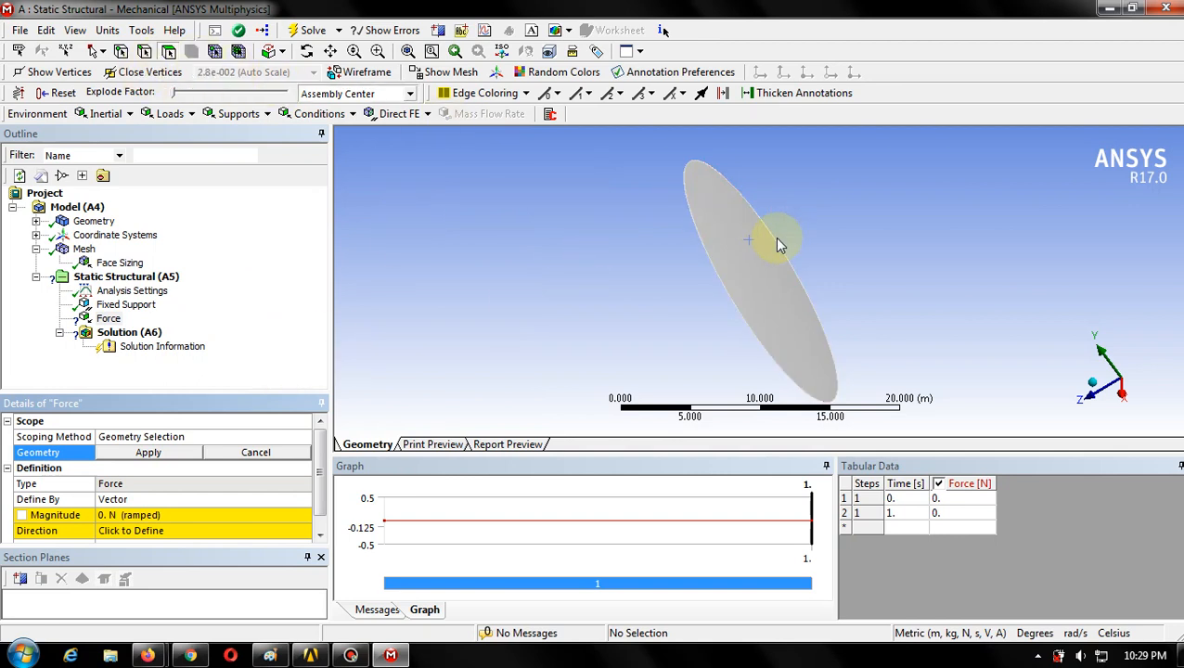
right_click(729, 235)
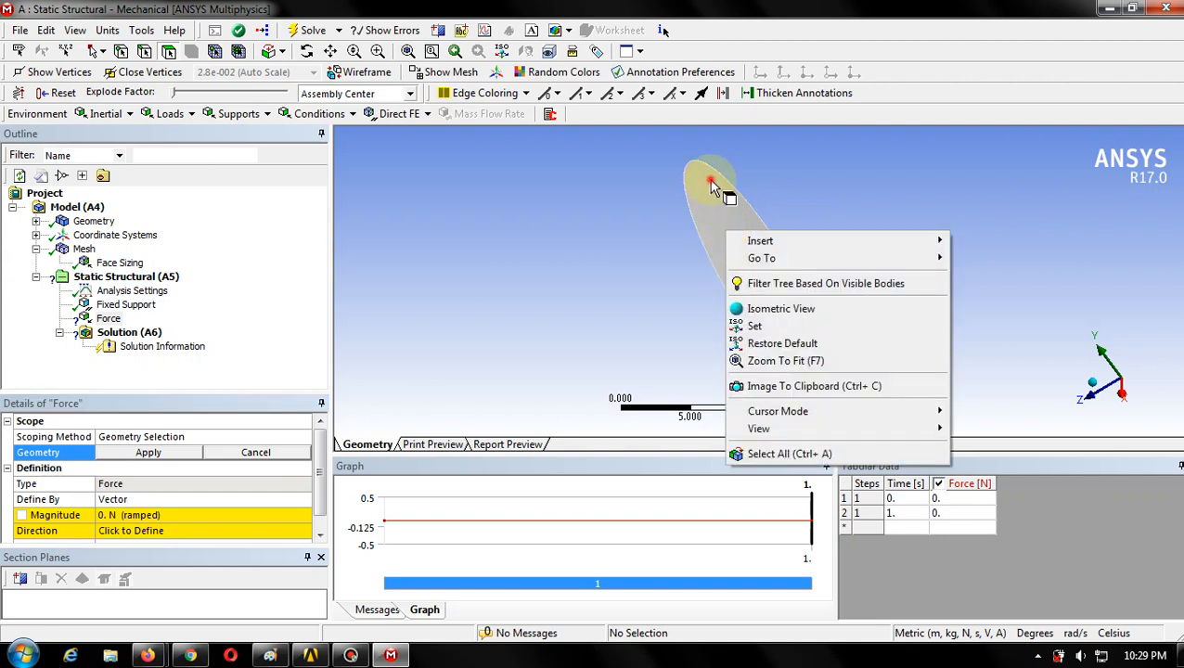
right_click(709, 188)
left_click(861, 11)
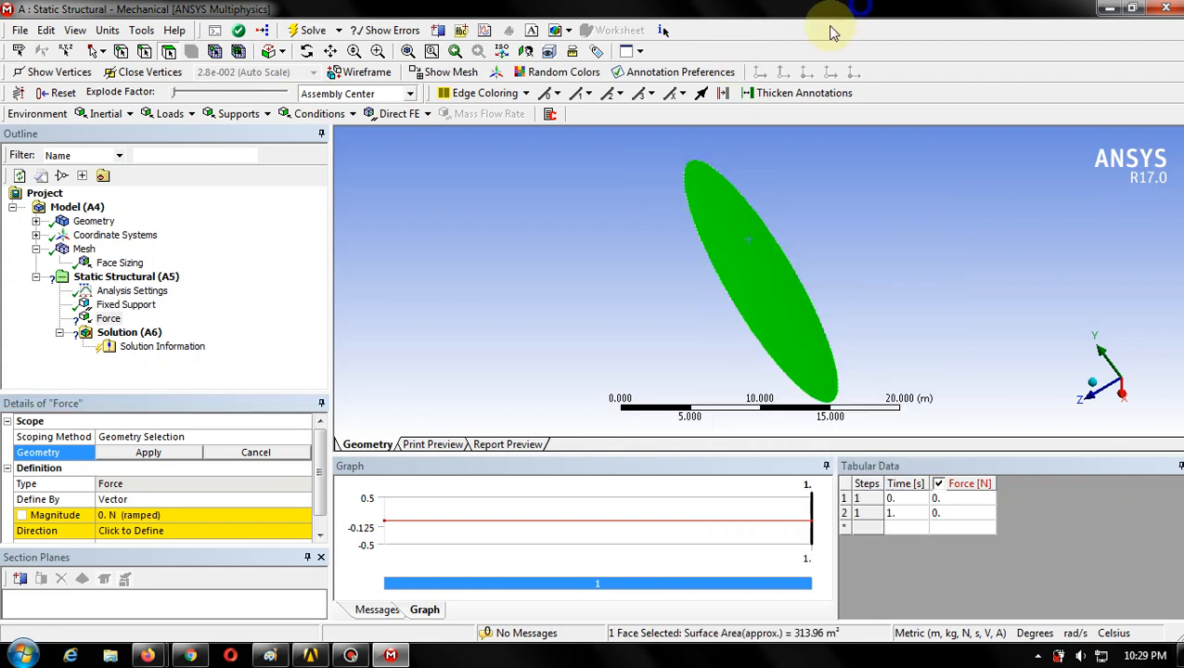
left_click(149, 452)
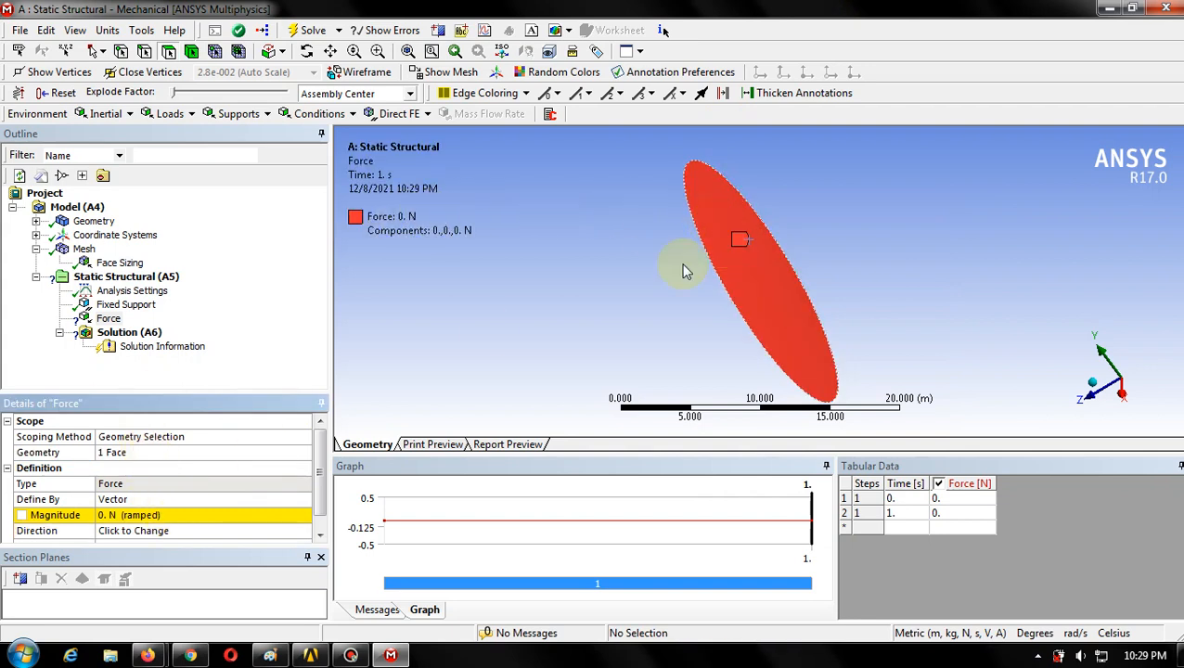
- Set the force's magnitude to 100 N and its direction normal to the disc, along negative Z
left_click(146, 515)
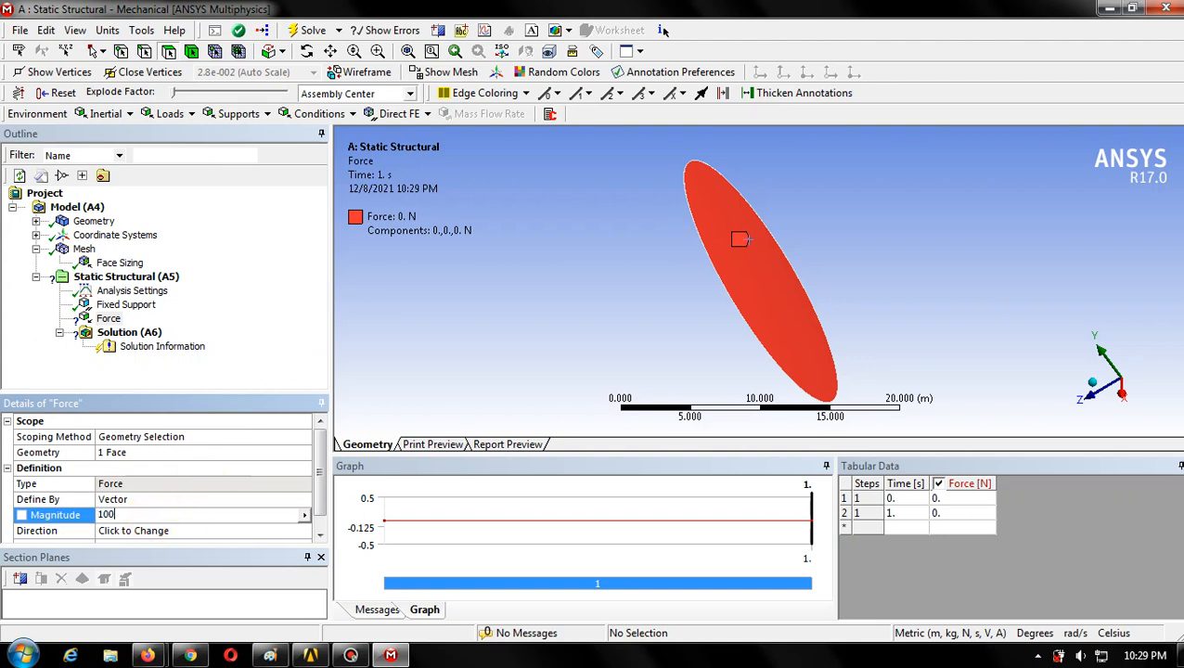
left_click(227, 530)
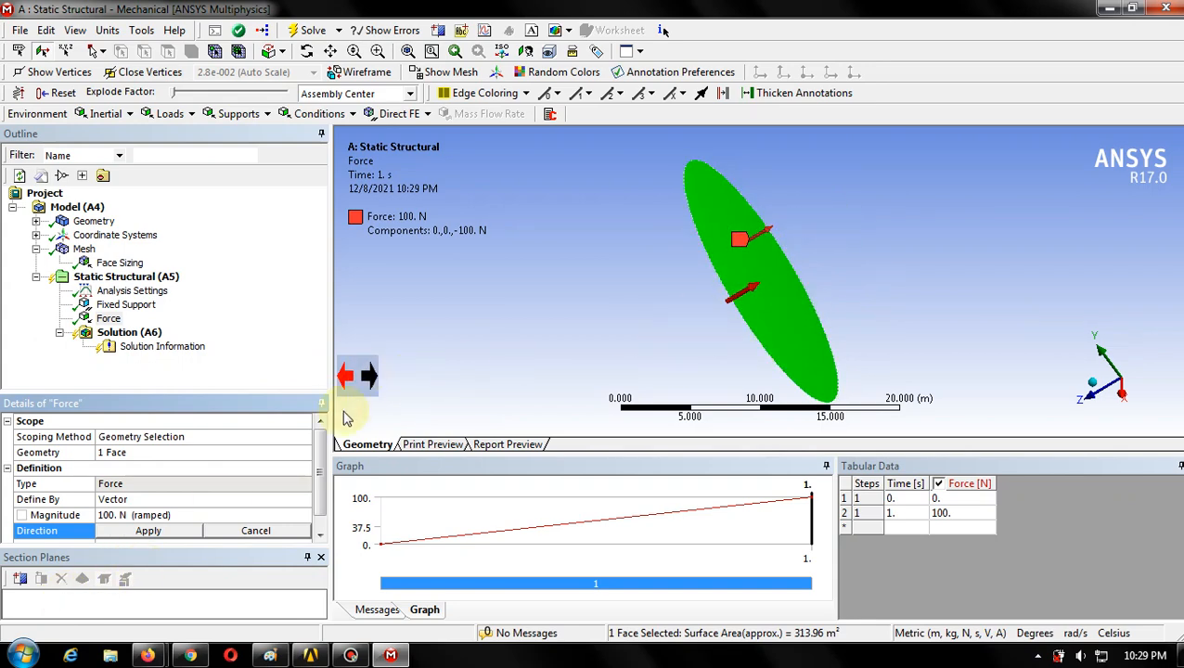
right_click(372, 376)
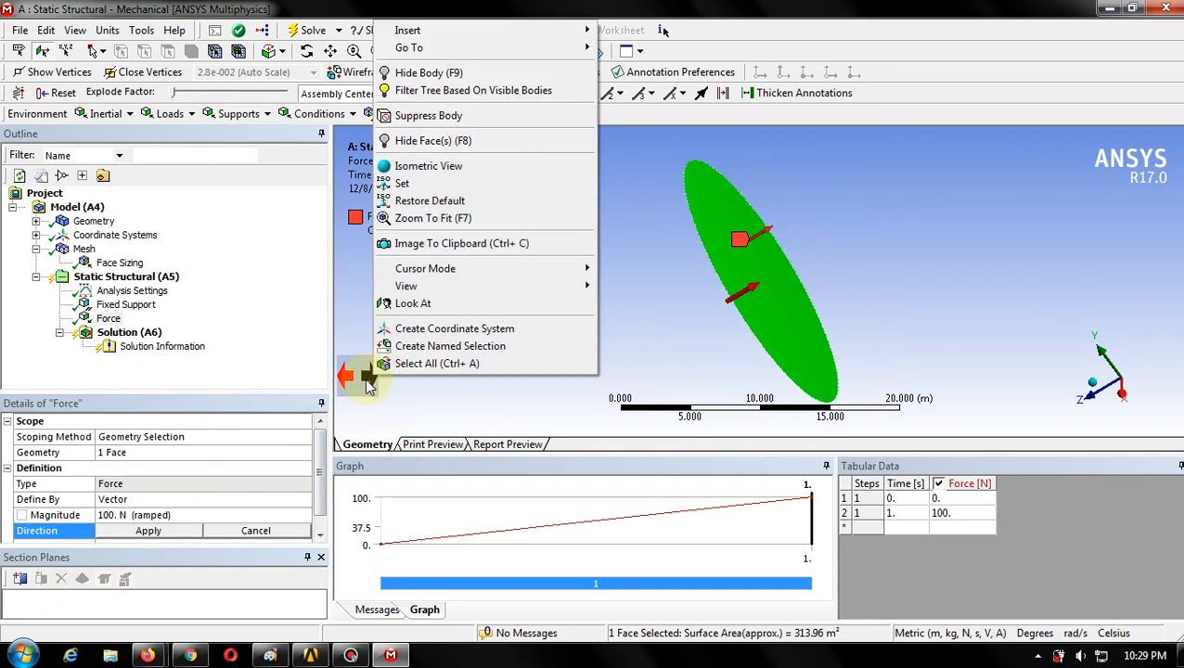
right_click(365, 376)
left_click(358, 374)
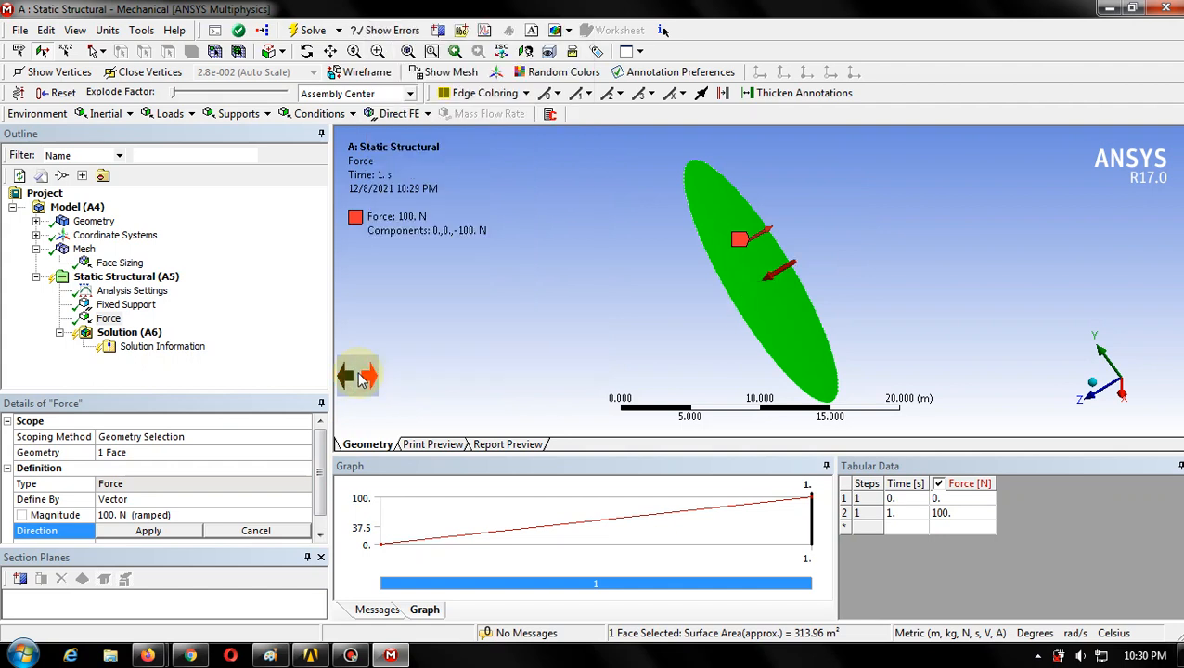
right_click(342, 377)
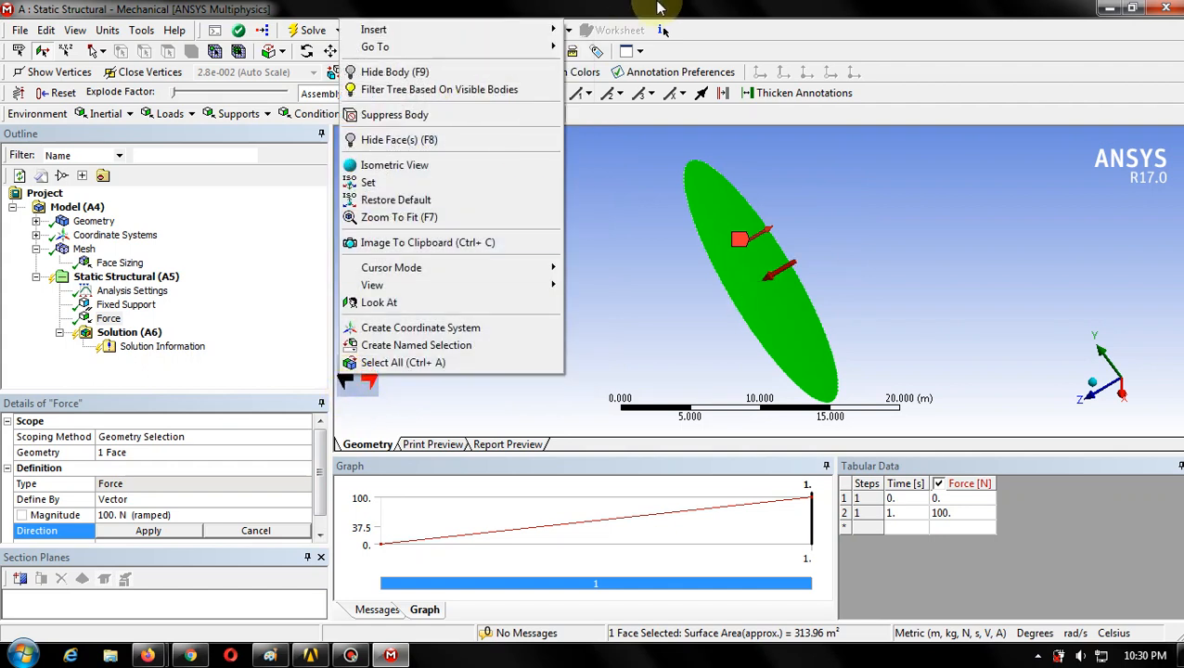
key("Escape")
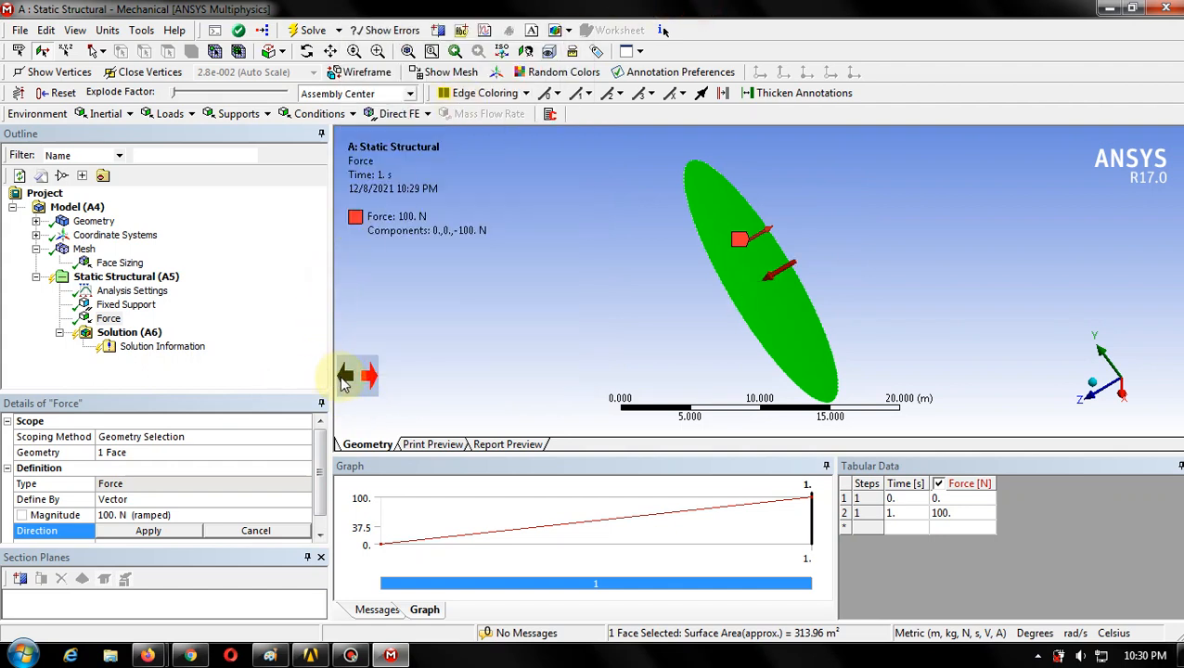
left_click(344, 377)
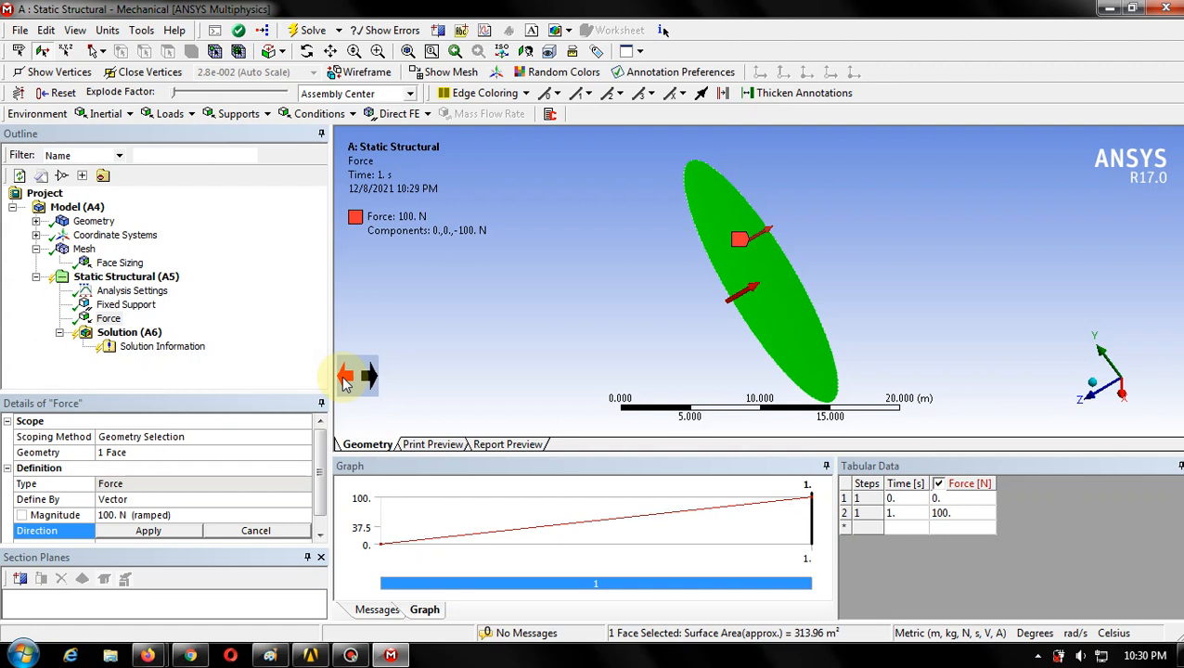
left_click(151, 533)
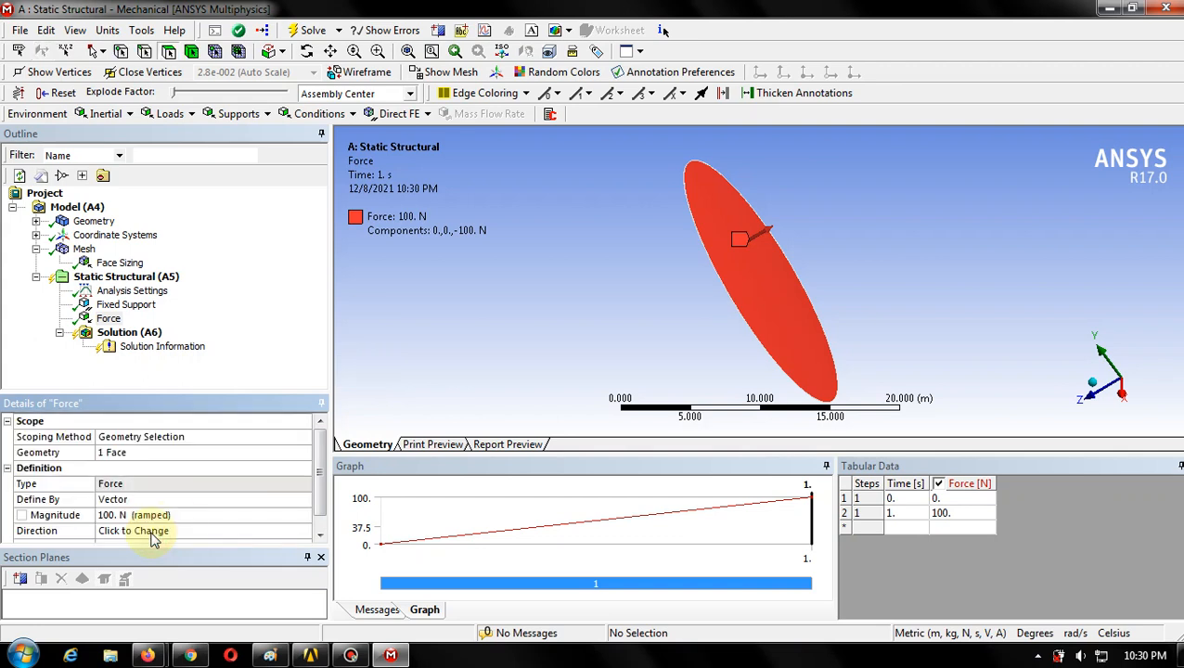
- Start solving the static structural analysis from Solution (A6)
left_click(146, 332)
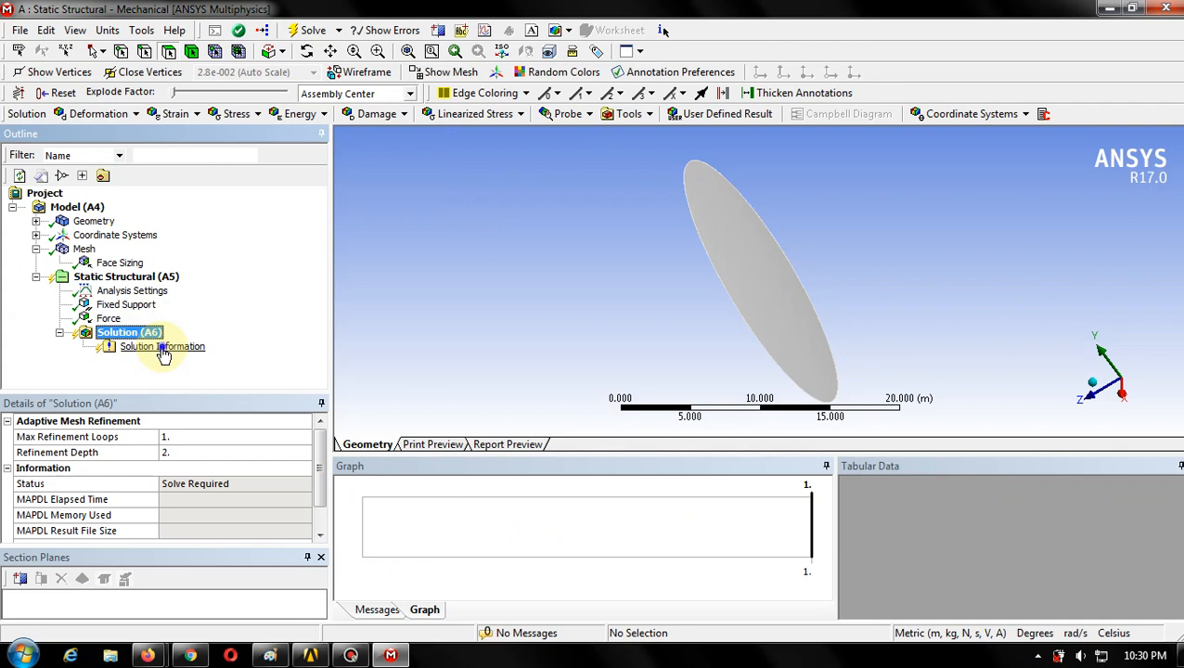
left_click(163, 349)
right_click(162, 348)
left_click(128, 334)
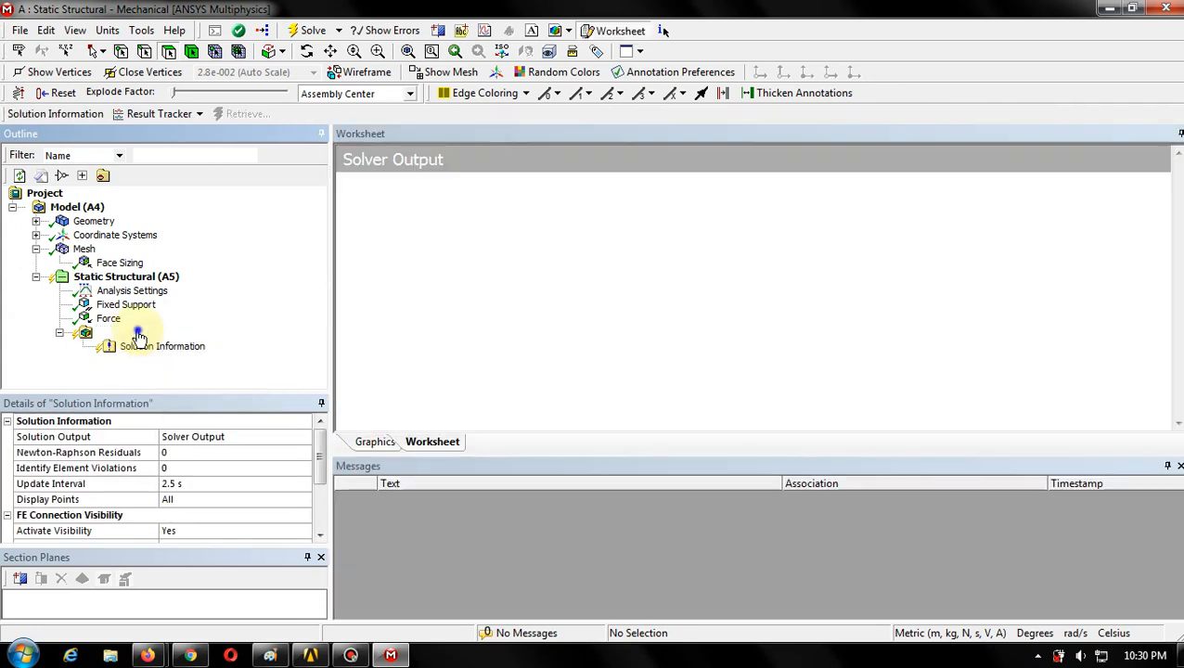
right_click(148, 333)
left_click(258, 278)
right_click(258, 278)
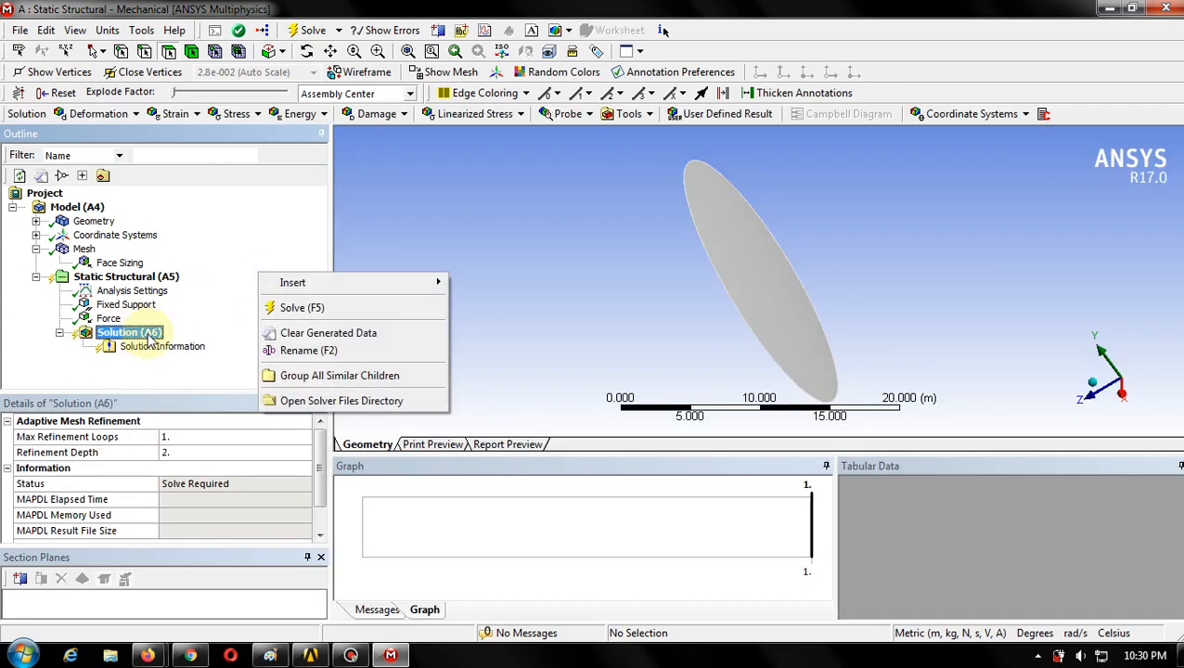
left_click(114, 376)
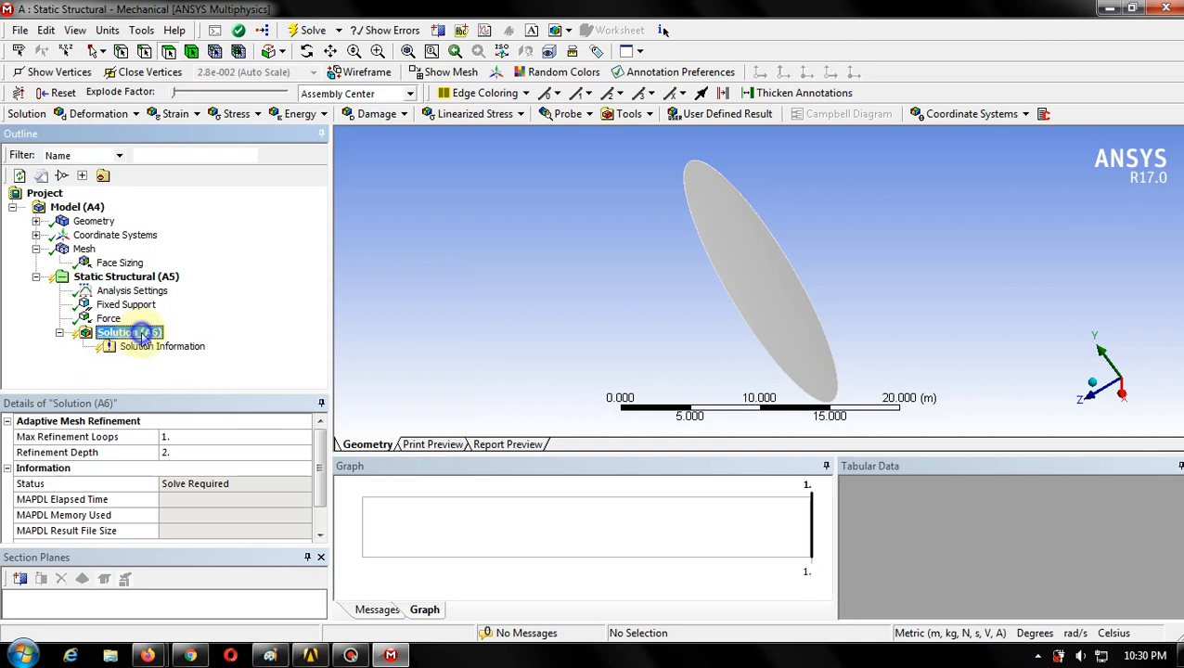
right_click(141, 336)
left_click(180, 369)
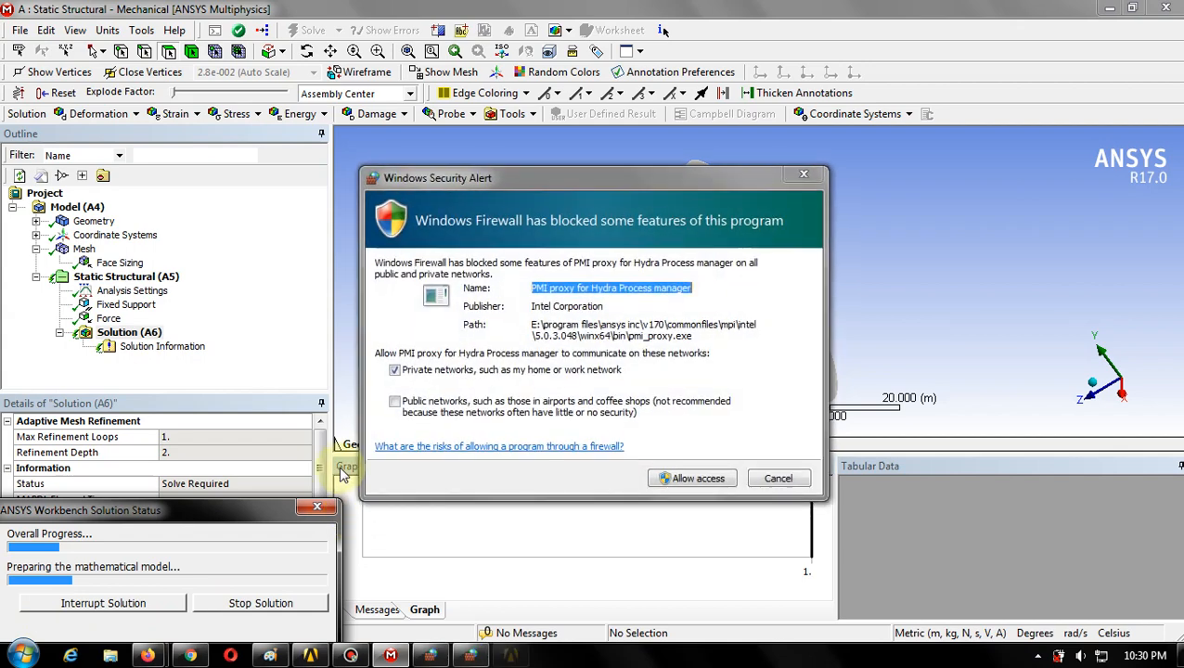
- Allow the PMI proxy for Hydra Process manager and the Process manager for MPI applications through Windows Firewall, including on public networks
left_click(394, 401)
left_click(675, 478)
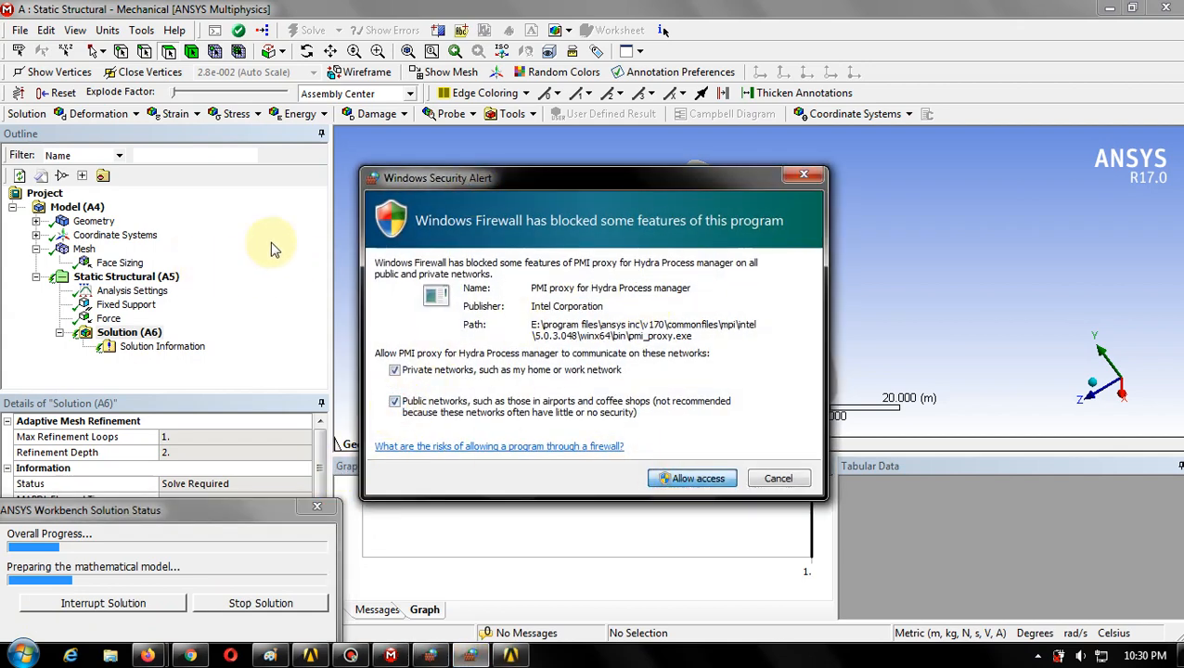
left_click(394, 401)
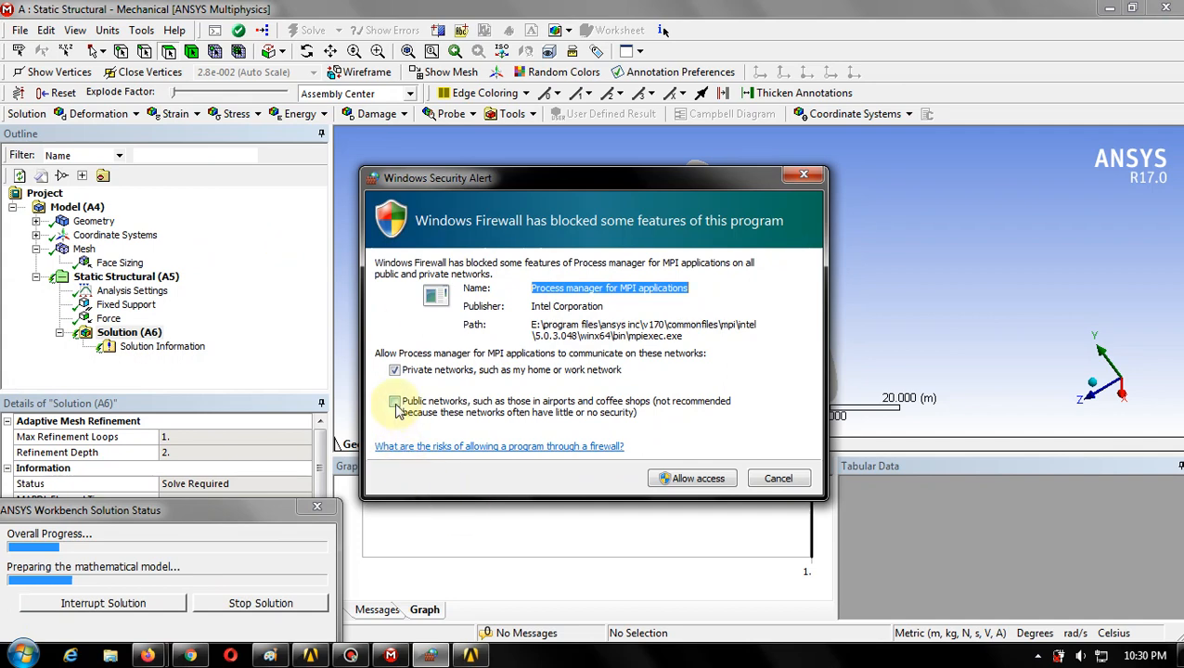
left_click(686, 478)
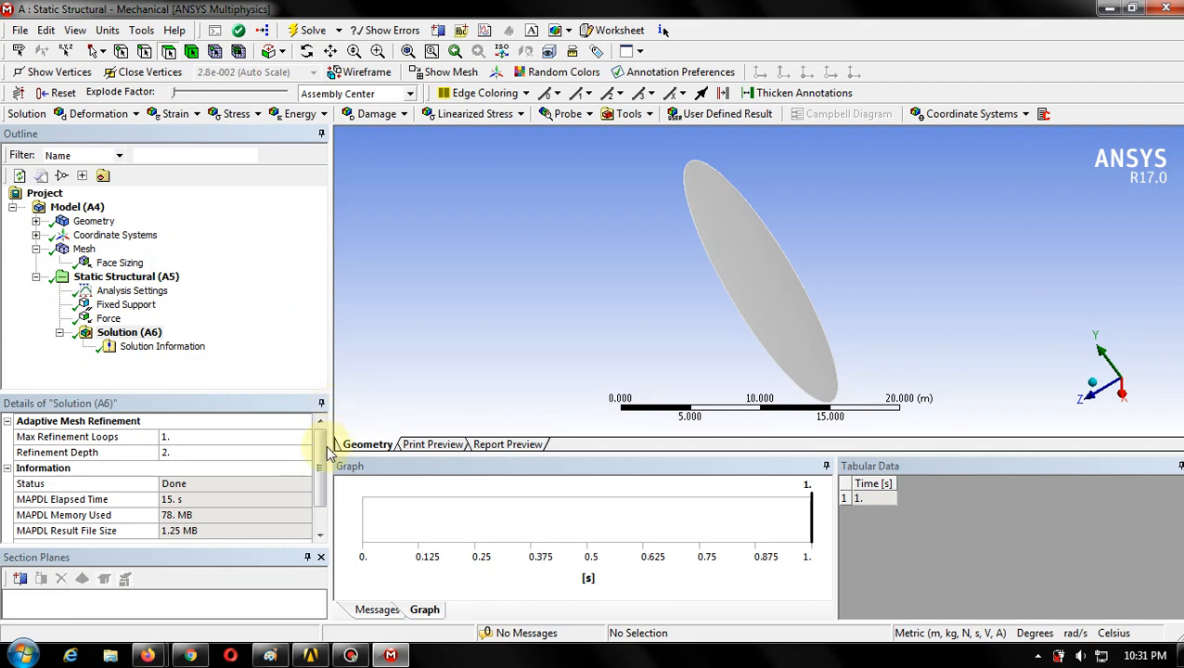
- Insert an Equivalent (von-Mises) stress result under Solution (A6)
right_click(183, 350)
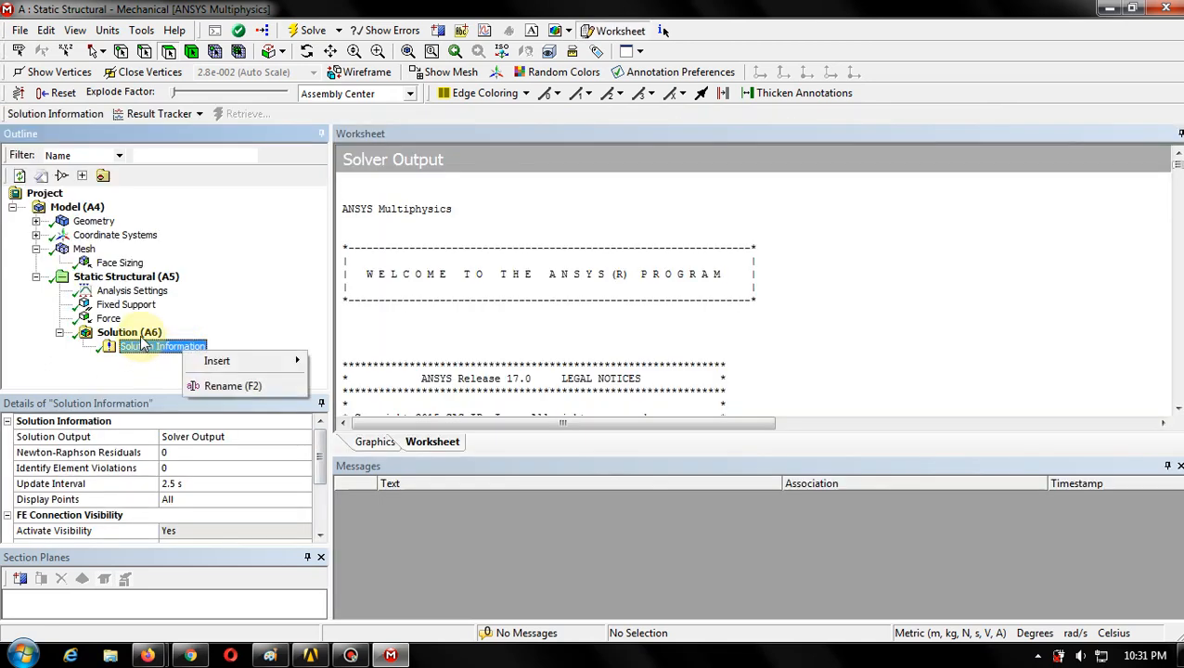
left_click(141, 336)
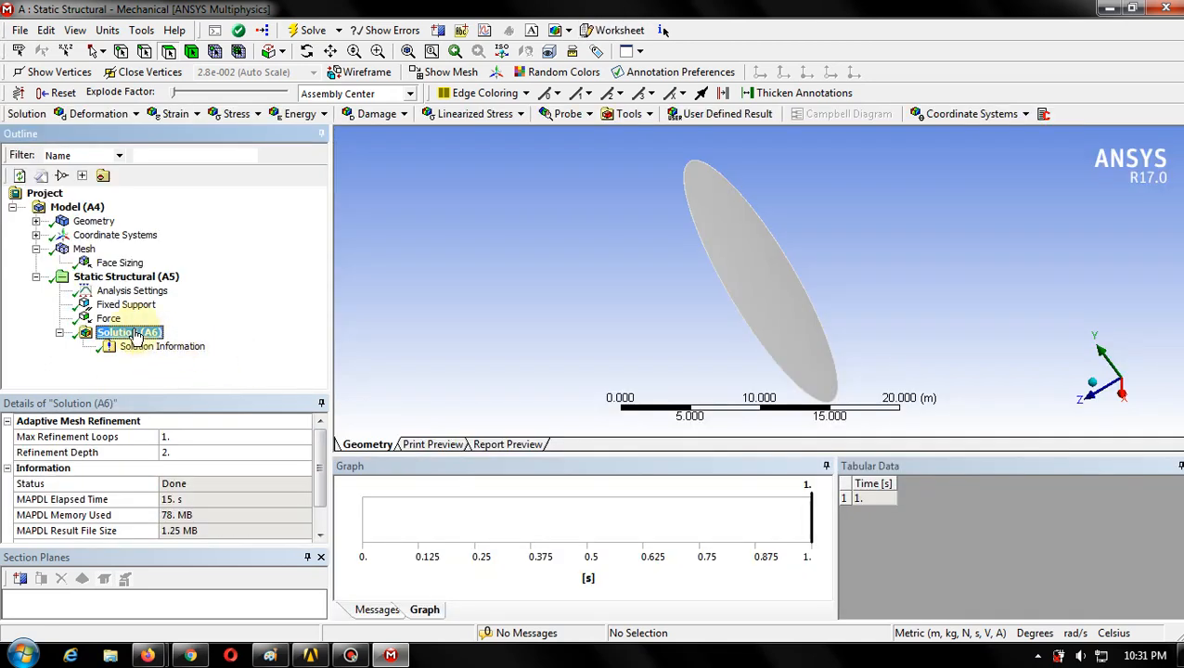
right_click(136, 334)
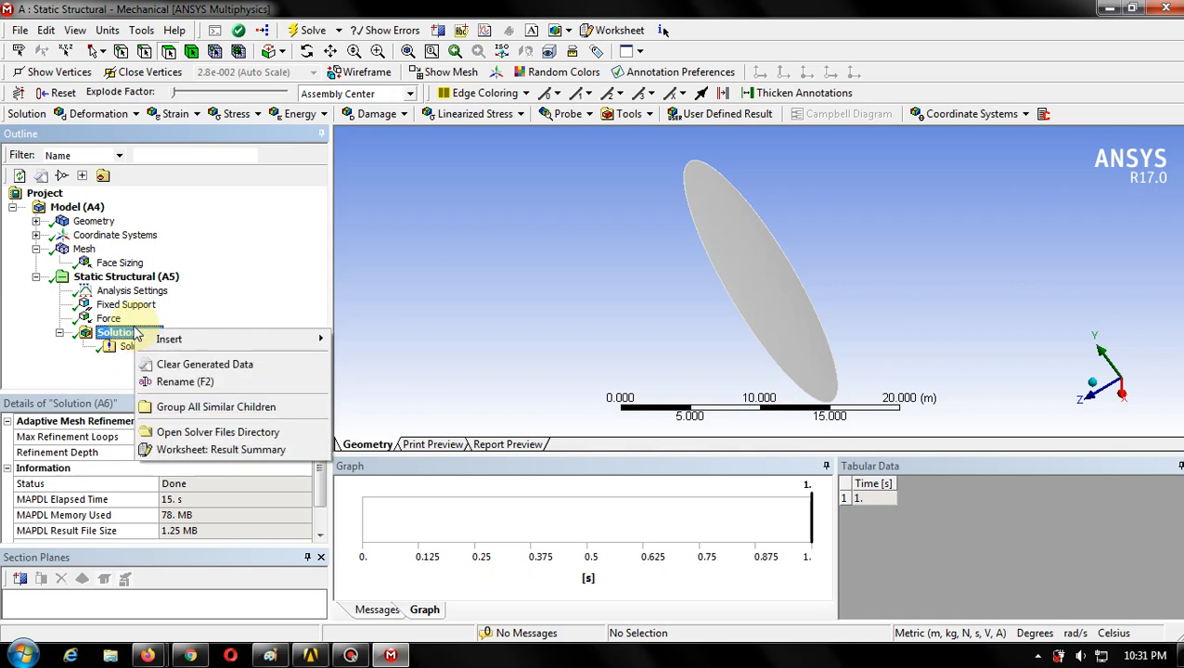
mouse_move(214, 342)
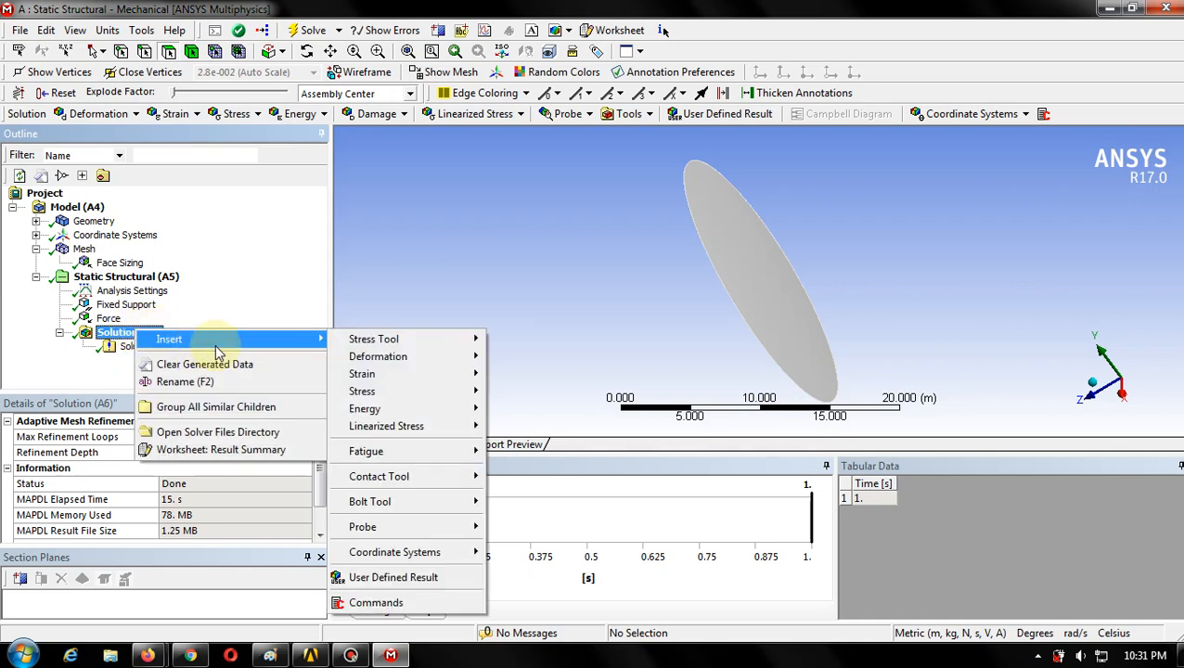
mouse_move(447, 390)
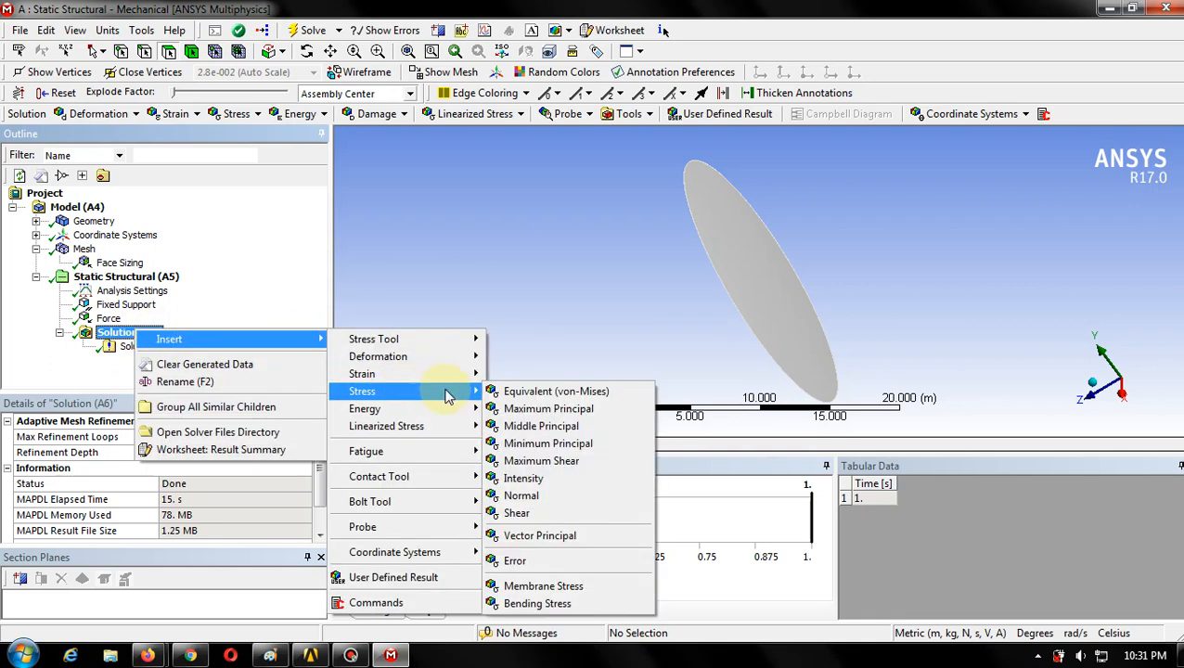
left_click(544, 390)
left_click(144, 333)
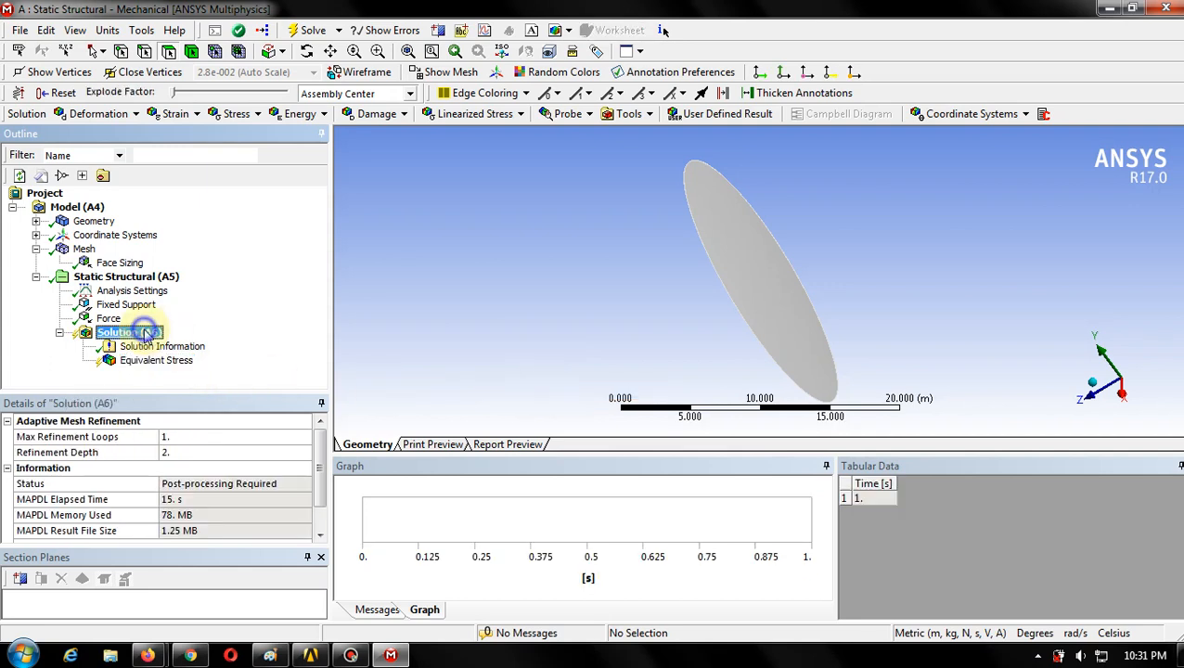
- Insert an Equivalent (von-Mises) strain result under Solution (A6)
right_click(144, 334)
mouse_move(198, 346)
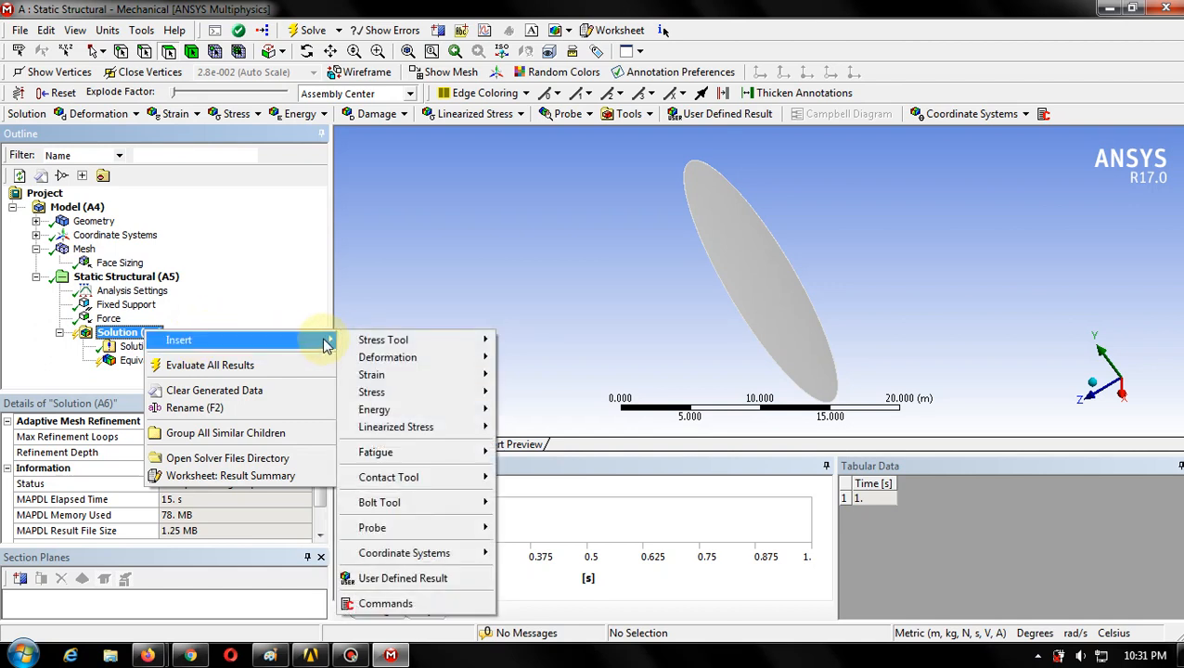
mouse_move(372, 377)
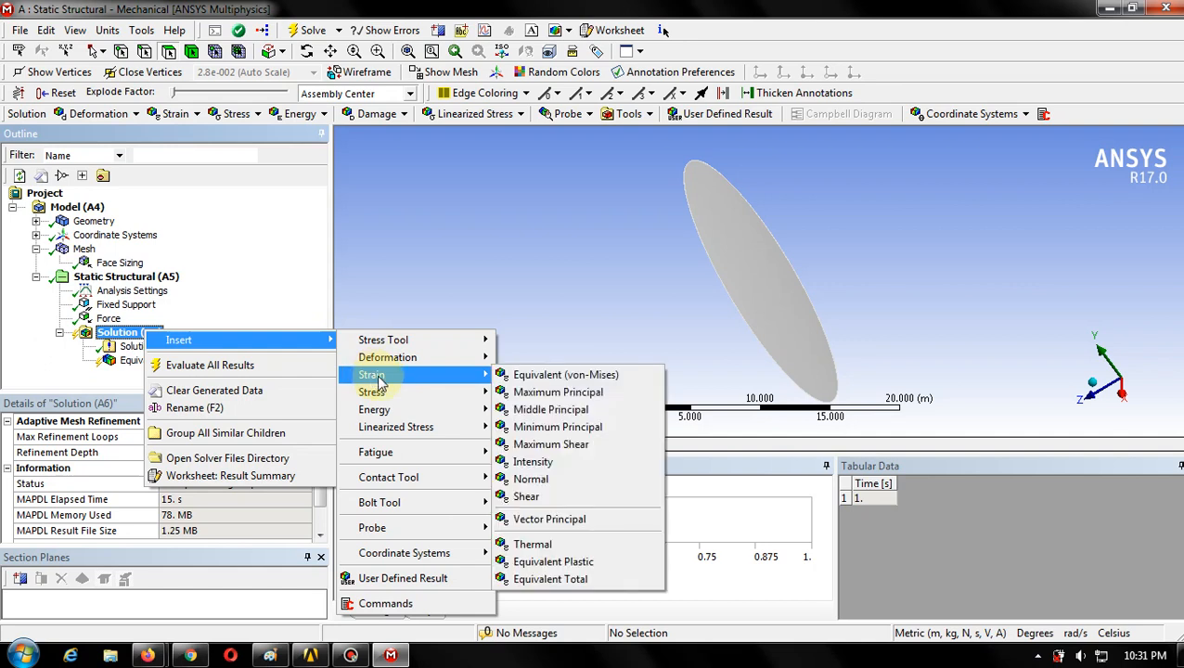
left_click(538, 376)
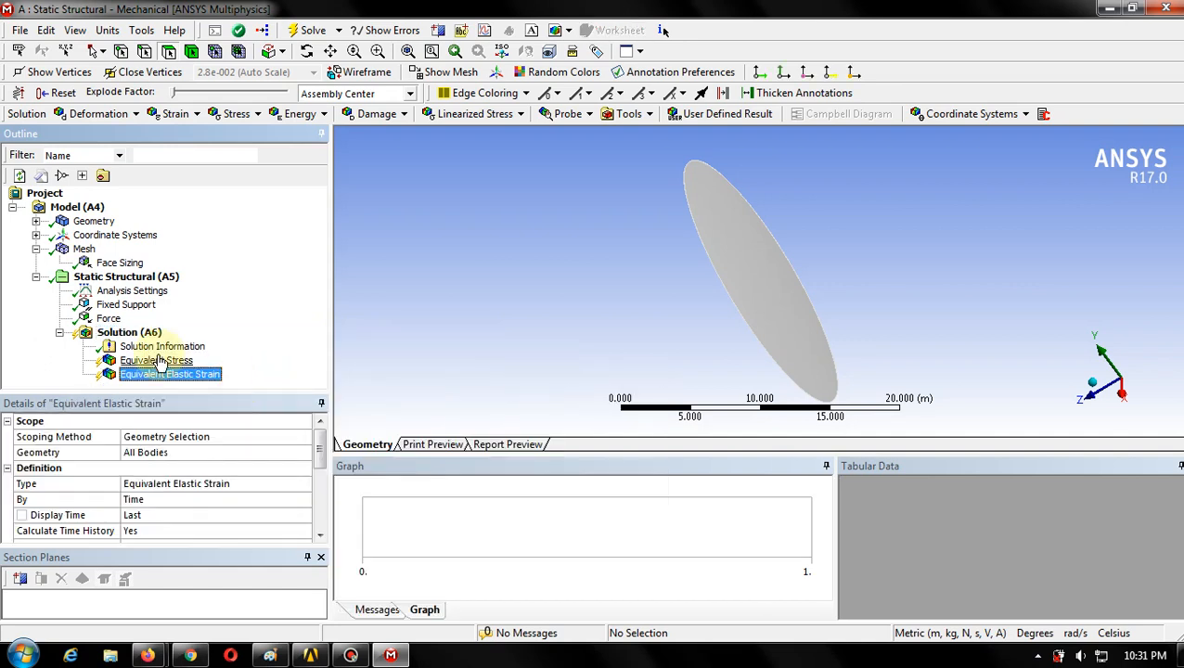
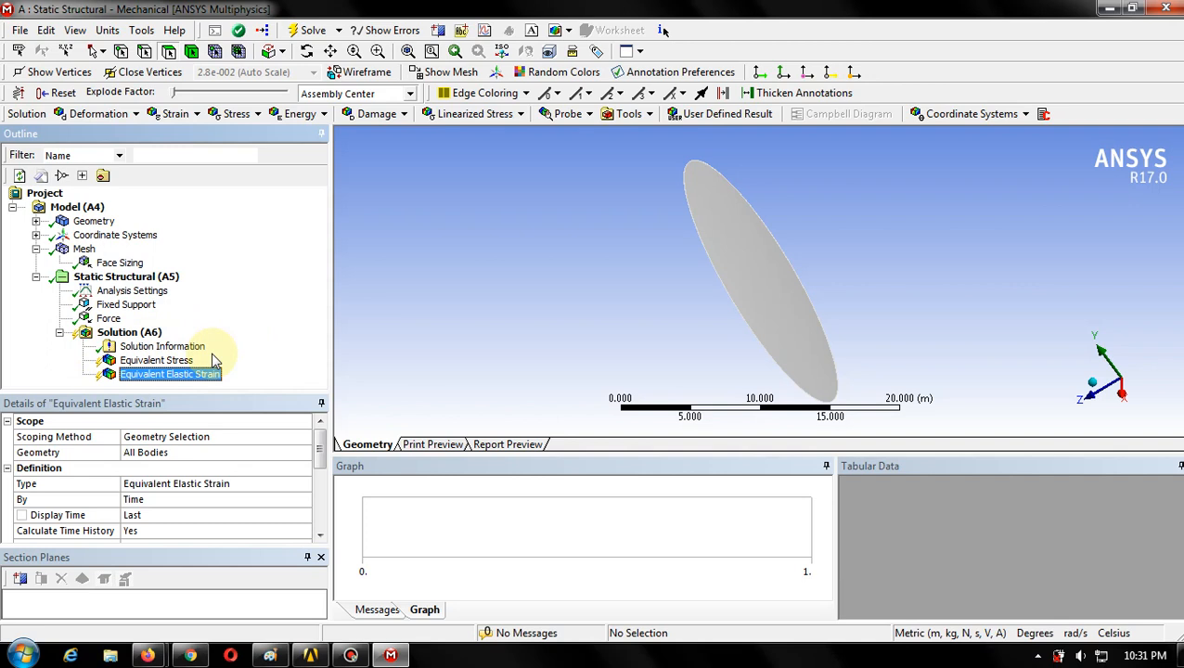
- Evaluate all results under Solution (A6)
left_click(116, 332)
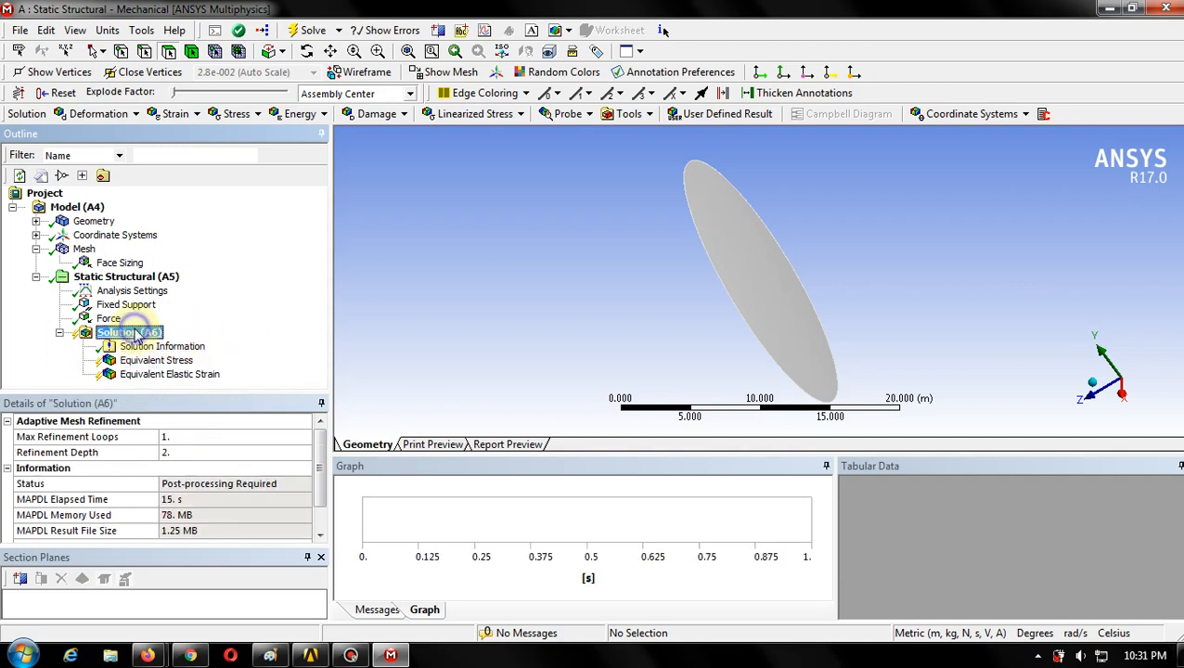
right_click(136, 335)
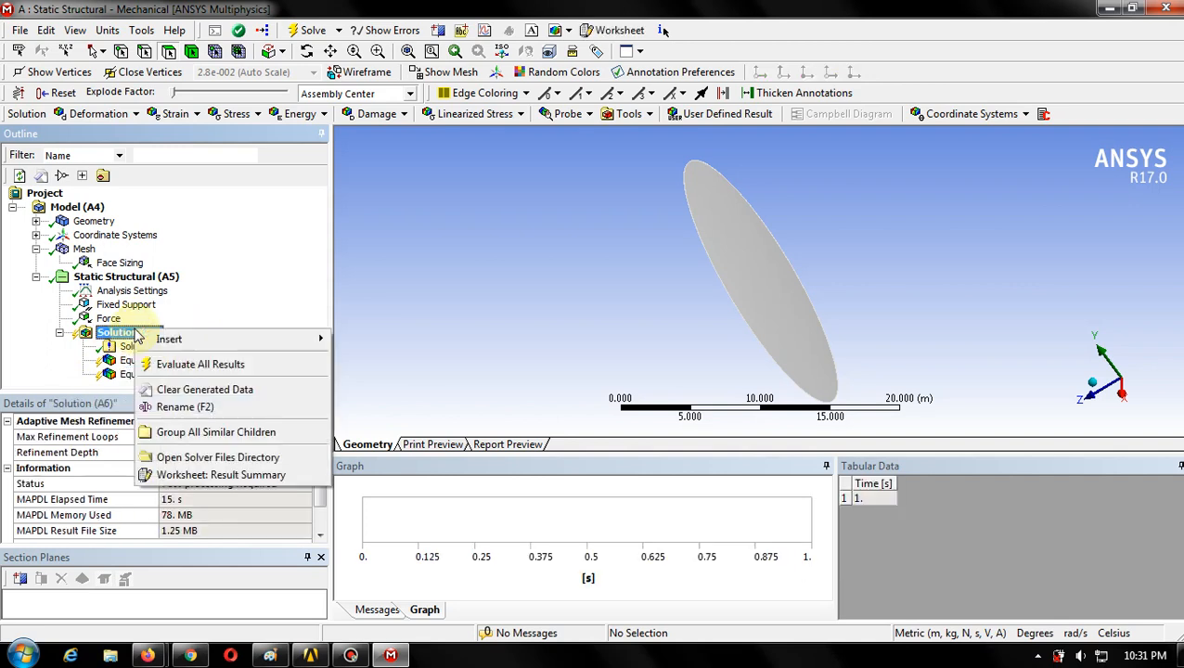
left_click(258, 365)
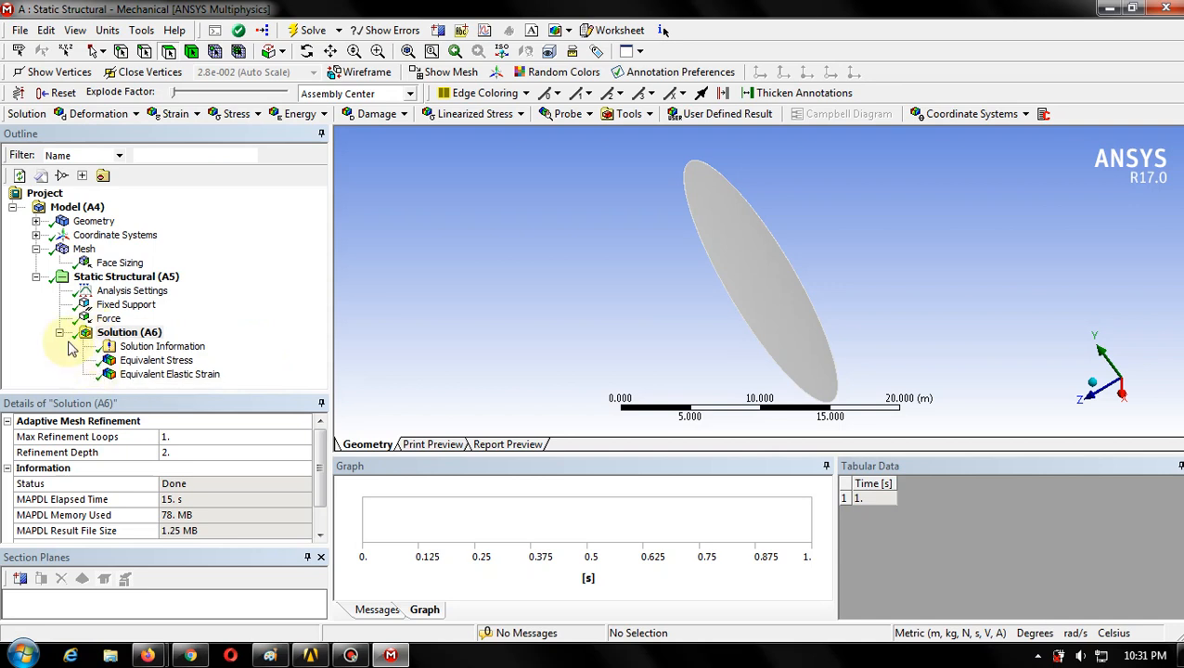
- Examine the disc's Equivalent Stress contours up close and compare them with the Equivalent Elastic Strain contours
left_click(163, 363)
right_click(162, 363)
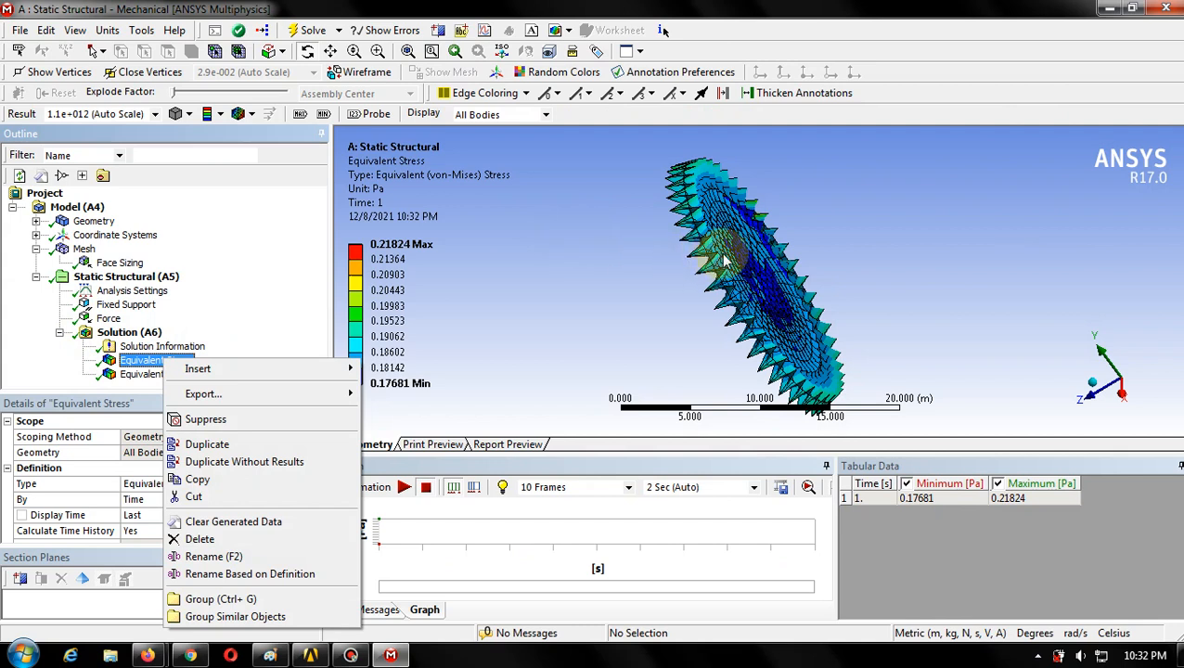
left_click(776, 14)
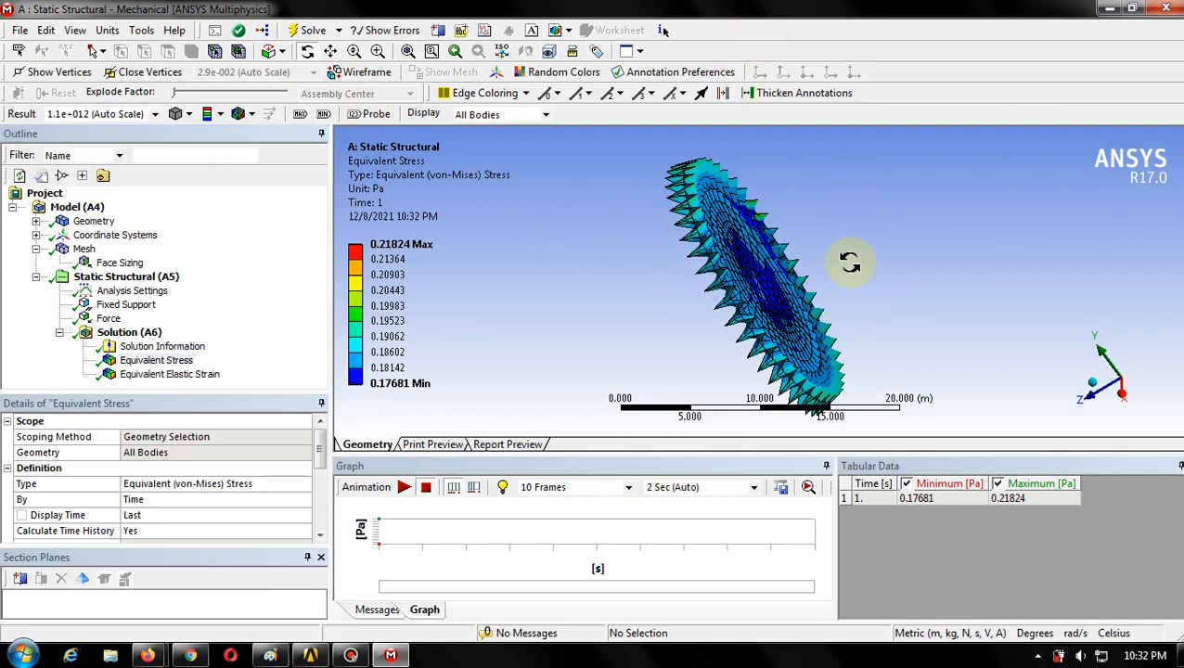
left_click_drag(841, 263, 832, 316)
scroll(833, 315, "up", 4)
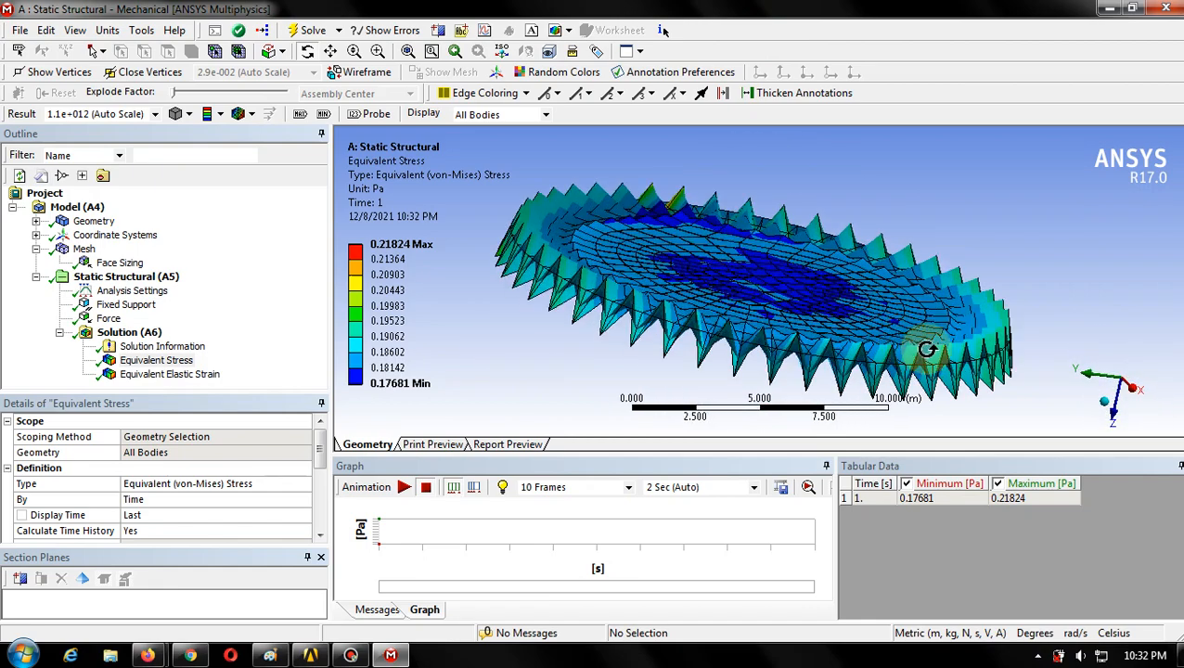
left_click(169, 375)
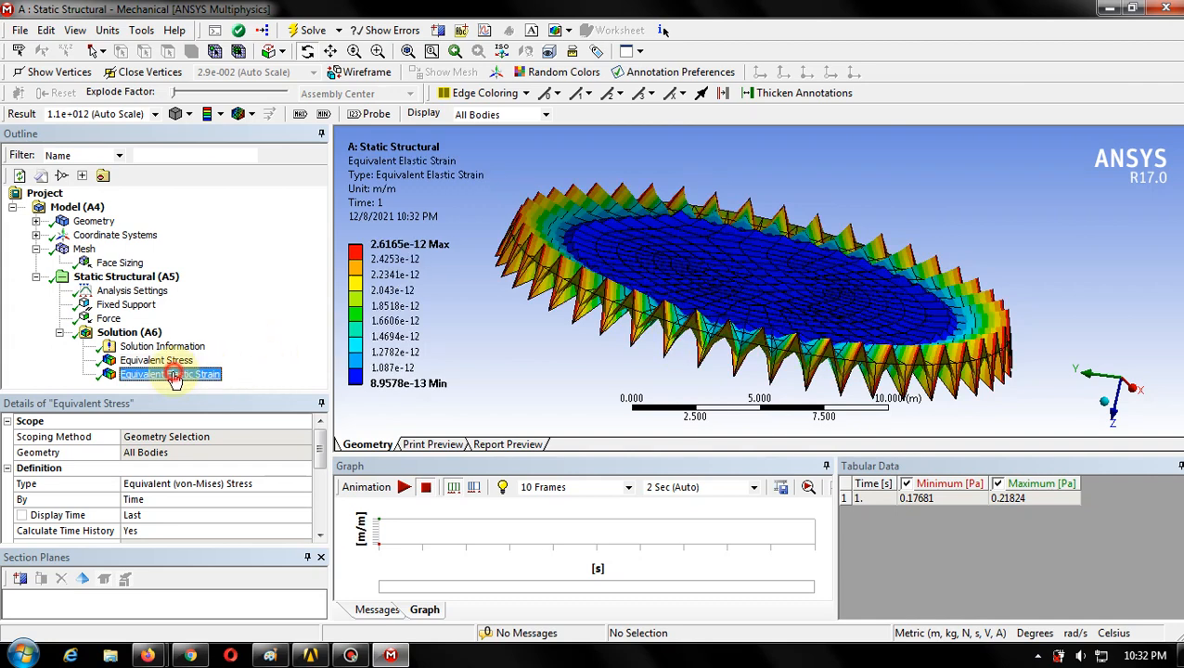
left_click(167, 361)
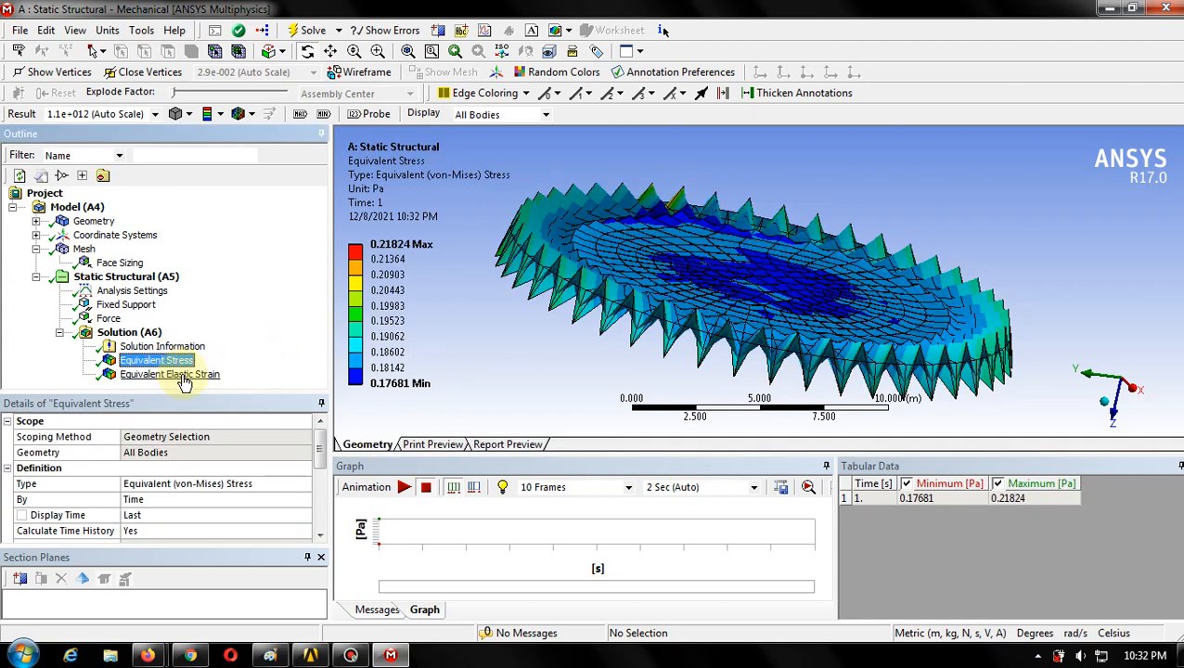
left_click(182, 377)
left_click(160, 362)
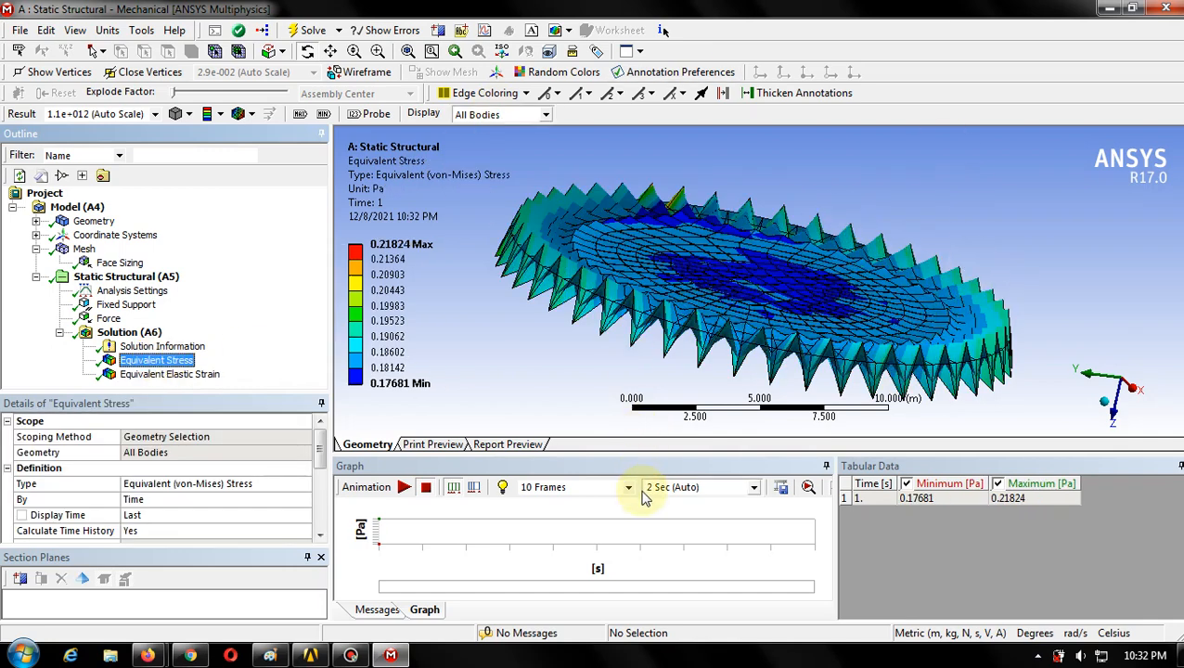
- Play the Equivalent Stress animation and examine the deforming disc from a tilted angle
left_click(405, 489)
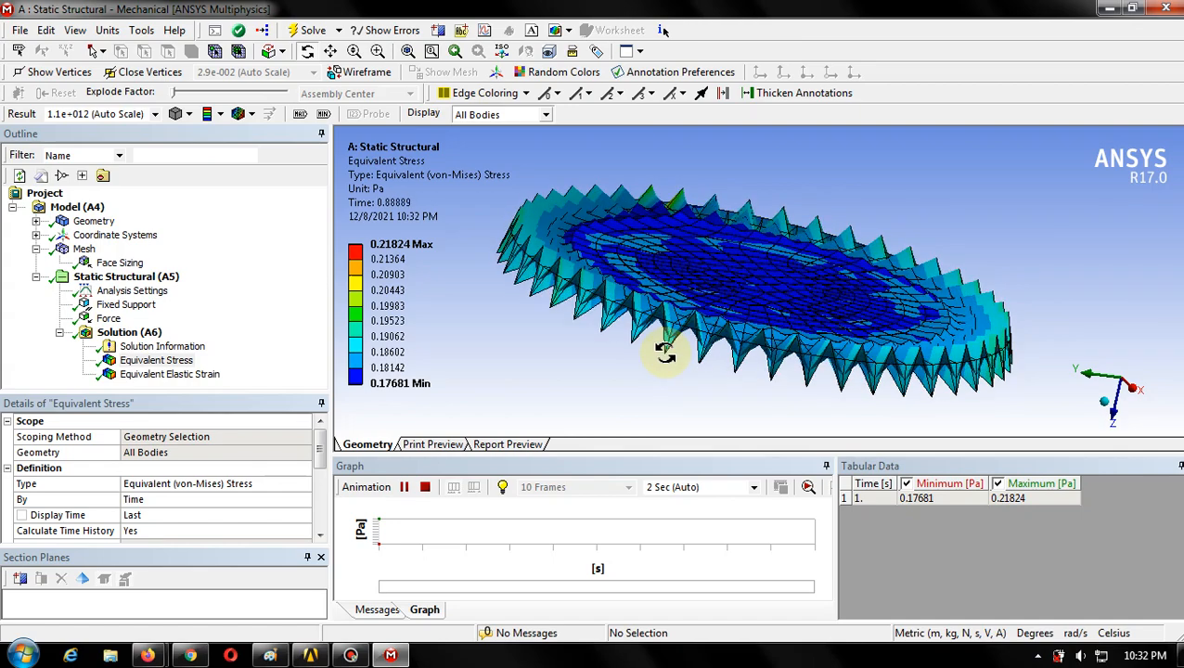
left_click_drag(663, 320, 562, 399)
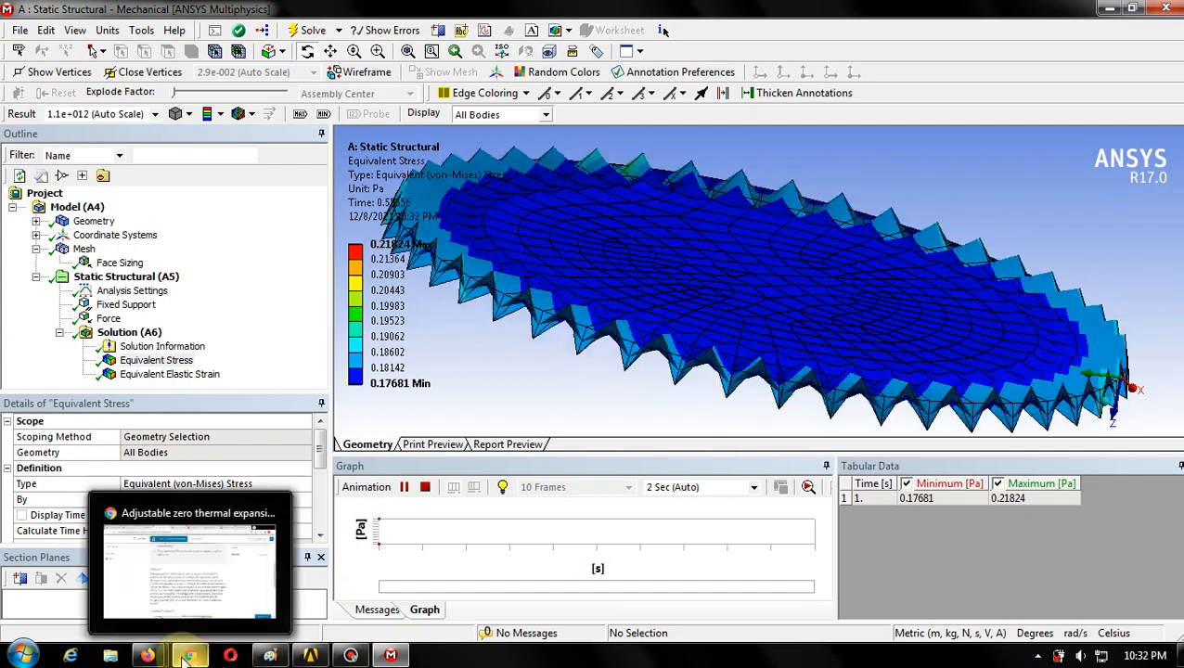
mouse_move(148, 657)
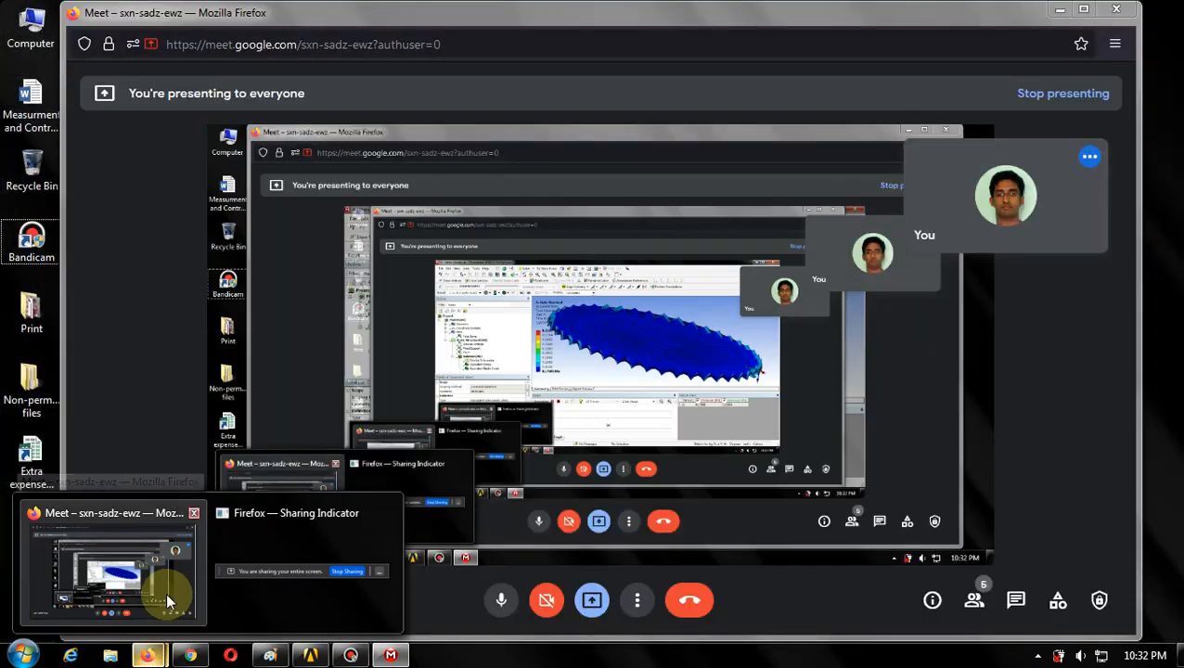
left_click(165, 598)
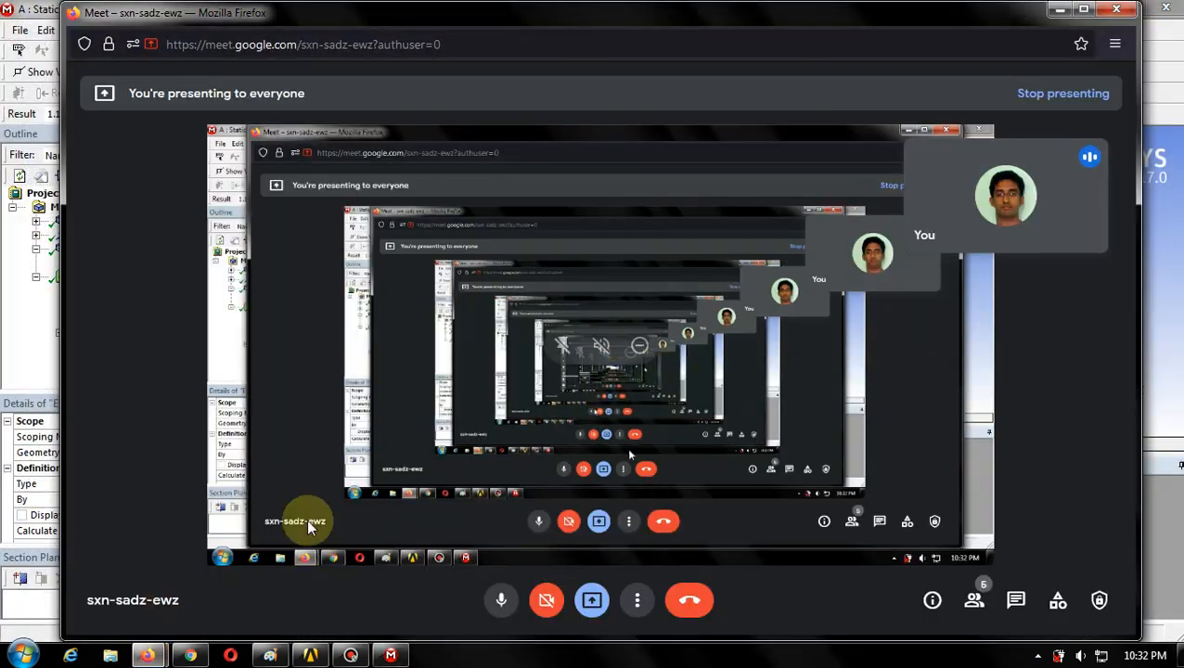
left_click(309, 656)
left_click(357, 657)
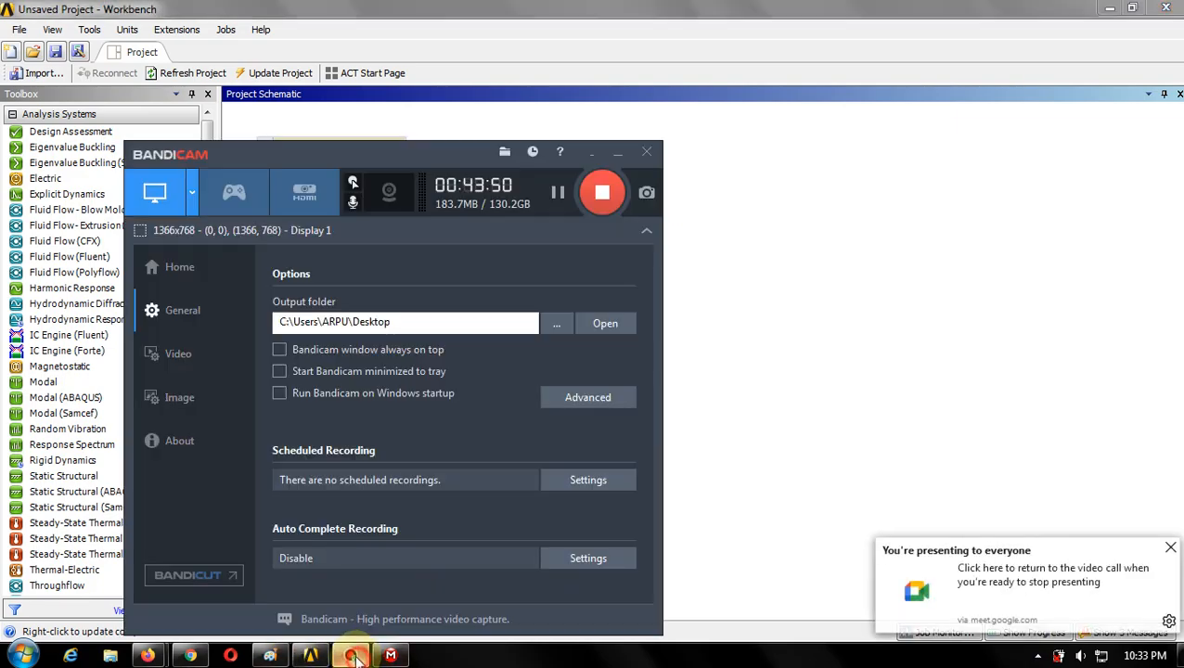
left_click(391, 656)
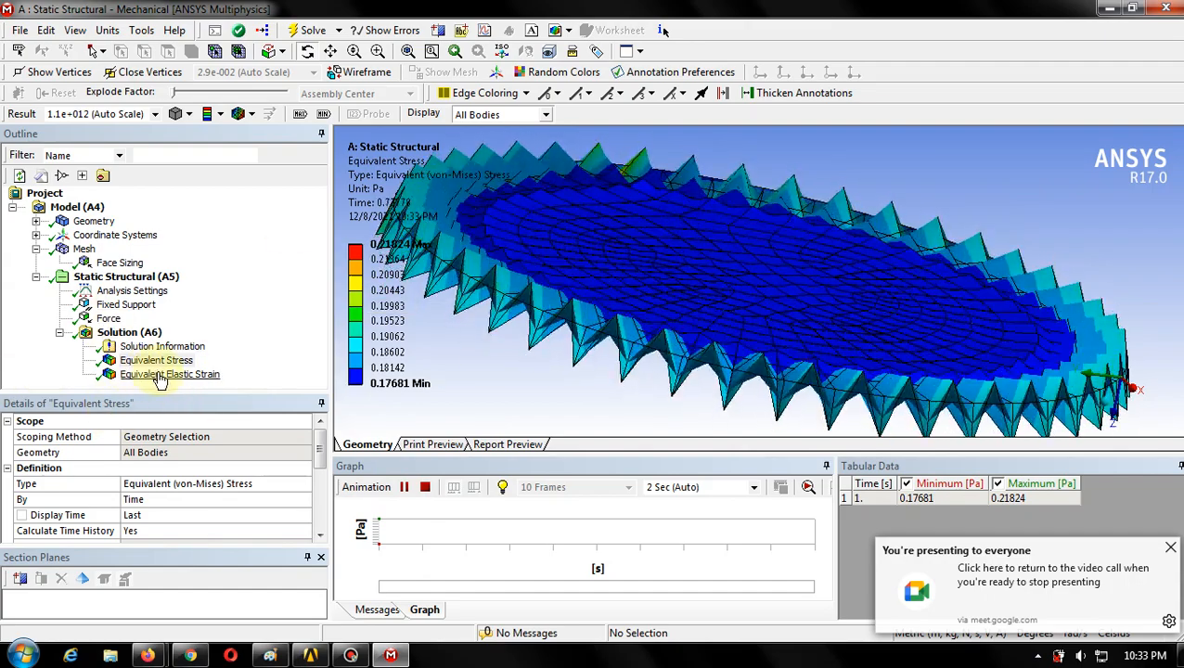
- Check the available deformation scale options without changing the scale, and stop the Equivalent Stress animation
left_click(156, 114)
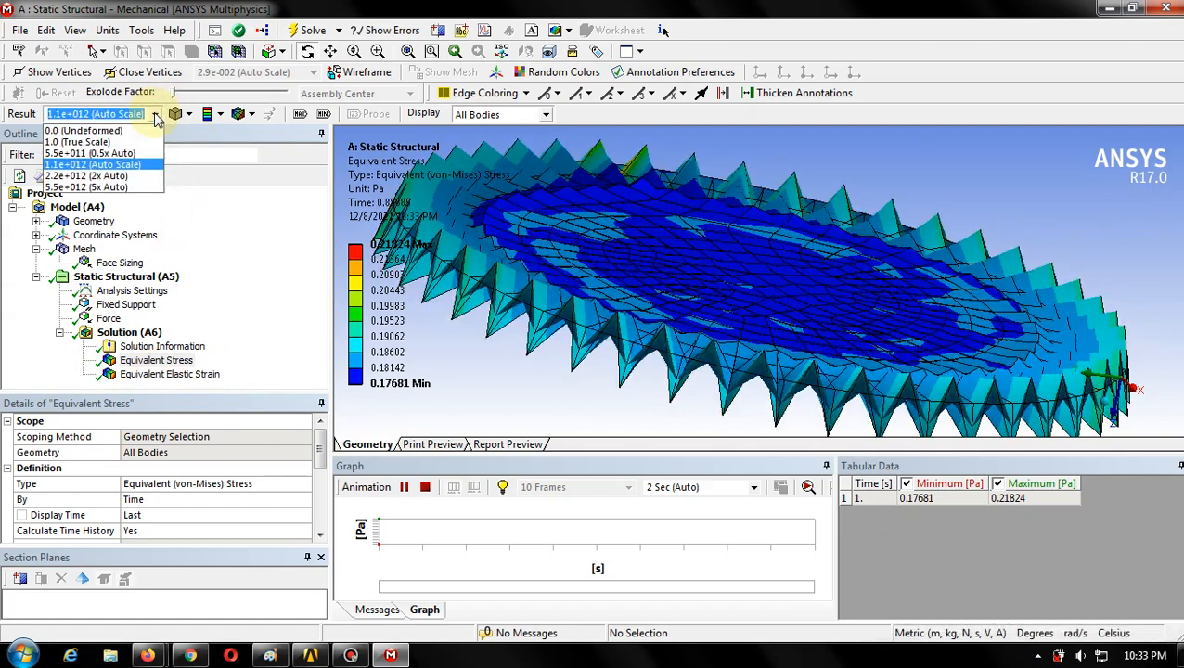
left_click(155, 115)
left_click(155, 116)
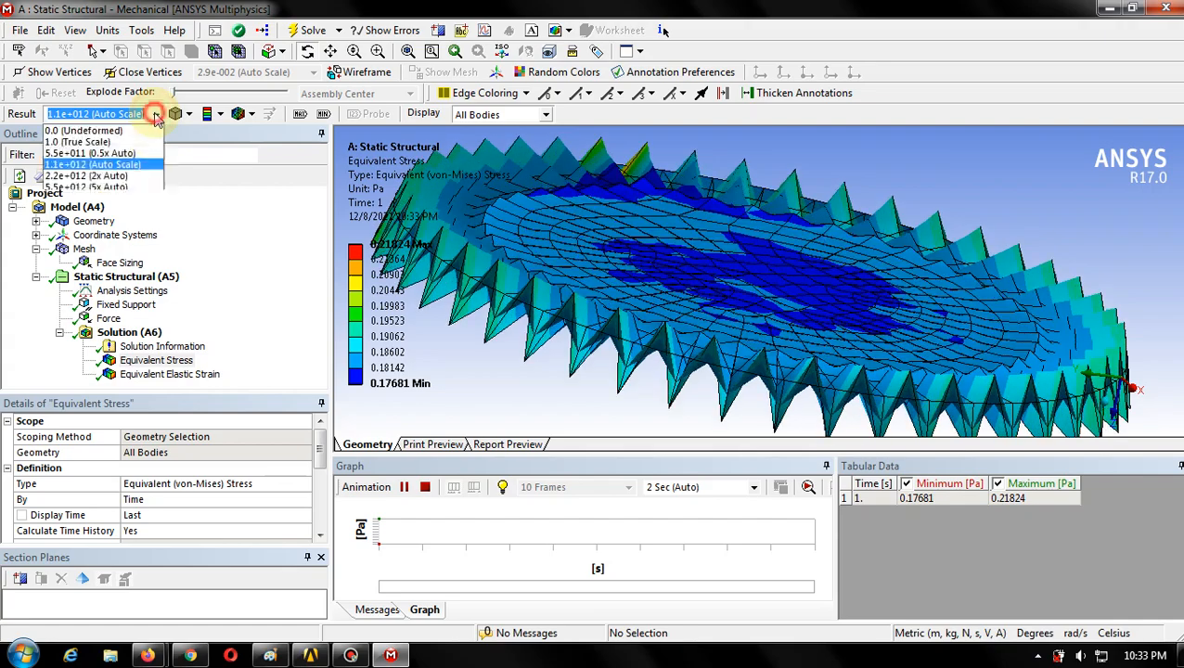
left_click(702, 120)
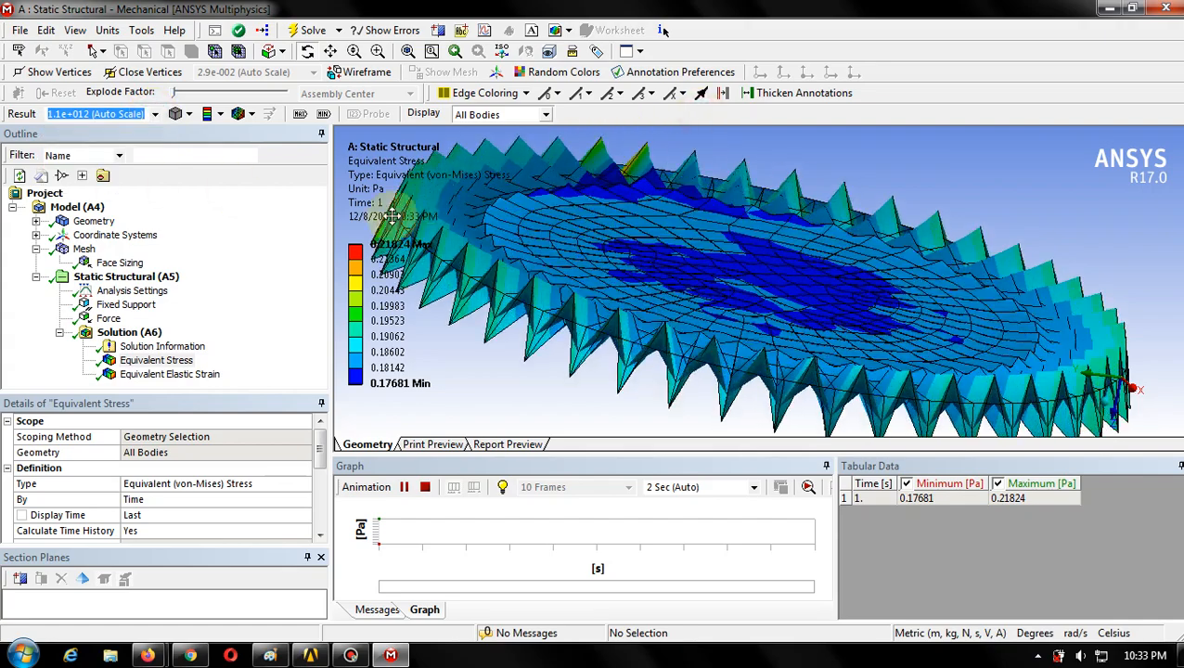
left_click(426, 487)
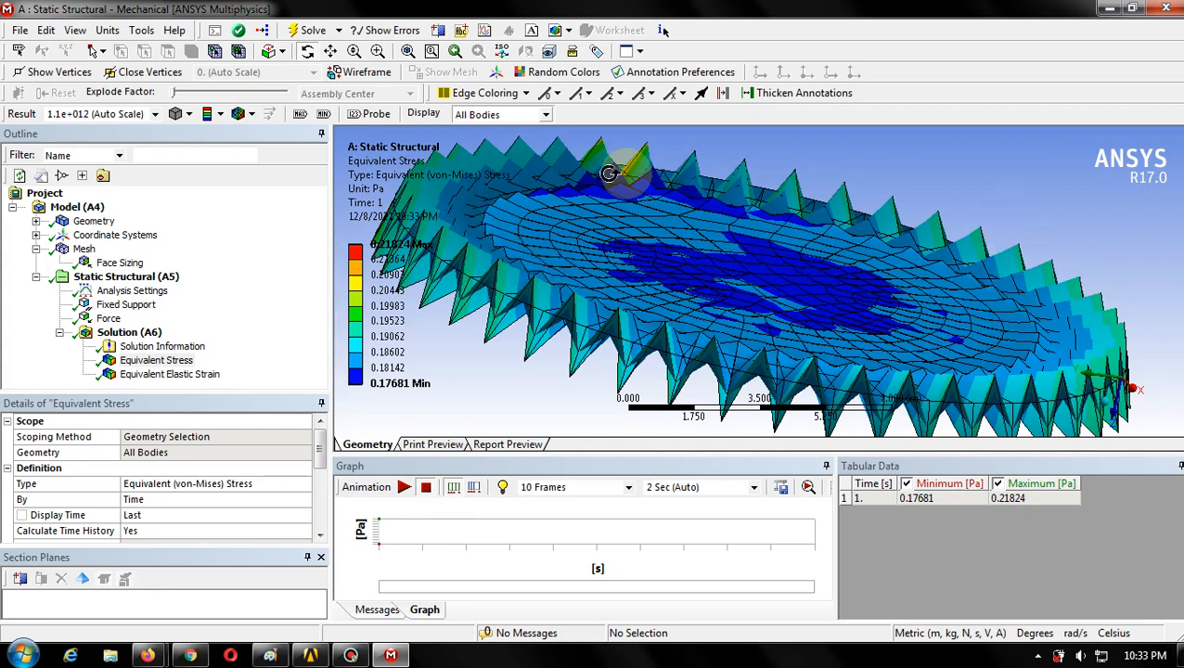
- Examine the disc's mesh face-on along the Z axis and compare it with the Equivalent Stress plot
left_click(84, 248)
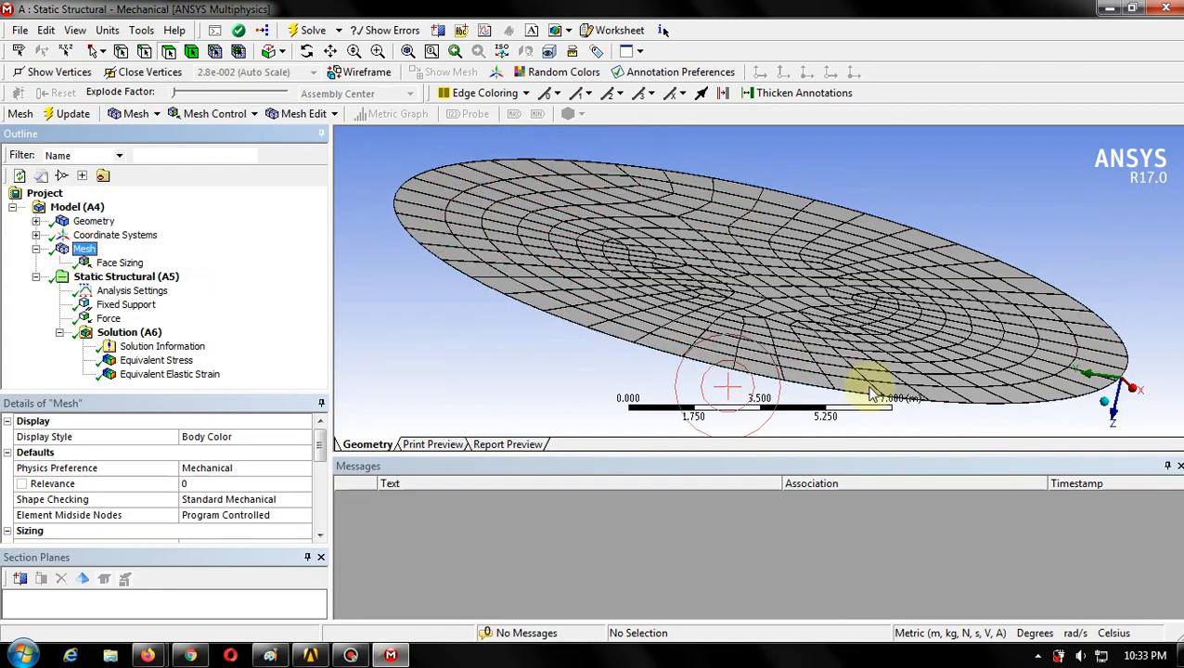
left_click(1113, 408)
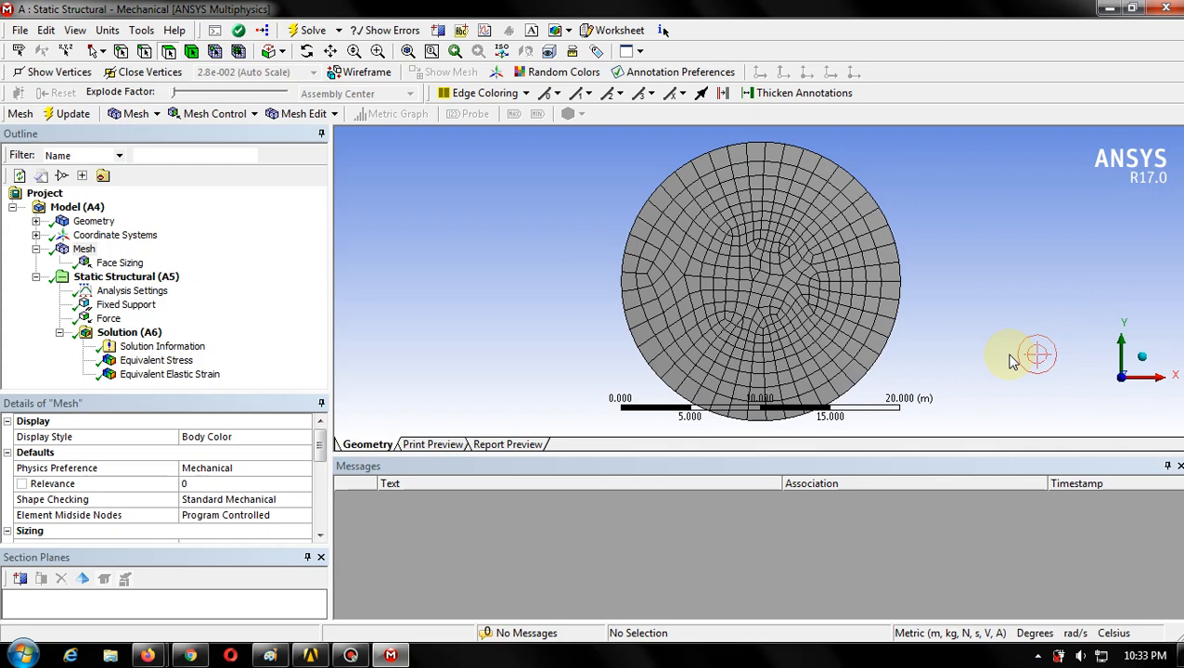
left_click(160, 360)
left_click(917, 251)
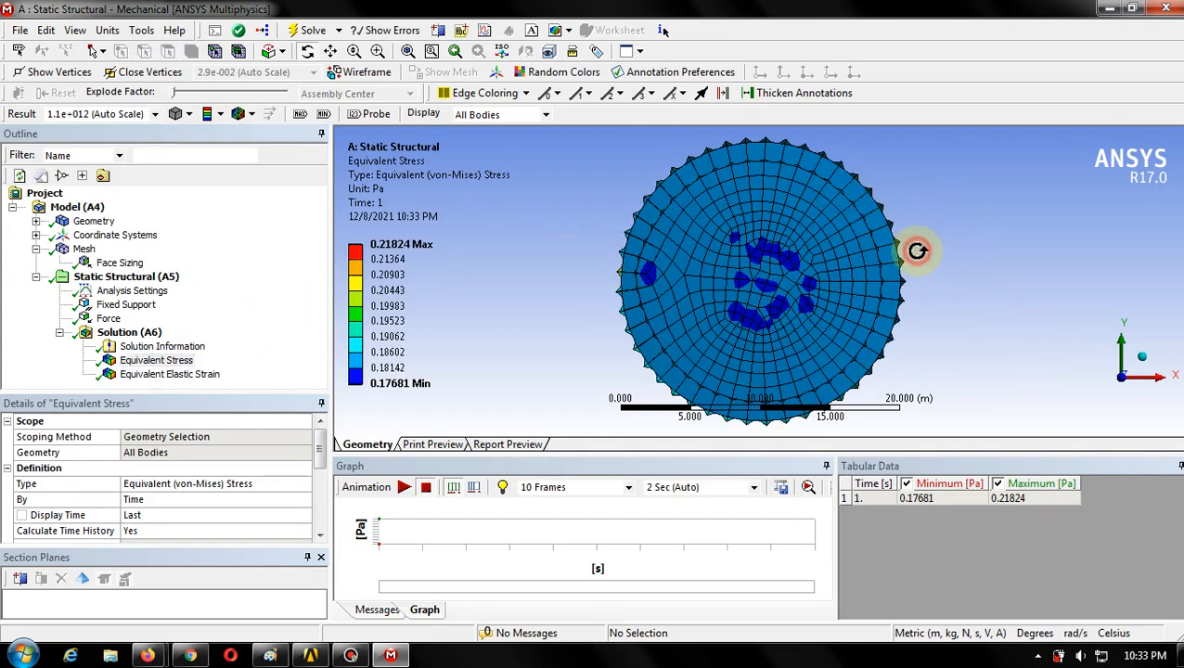
left_click_drag(888, 265, 777, 260)
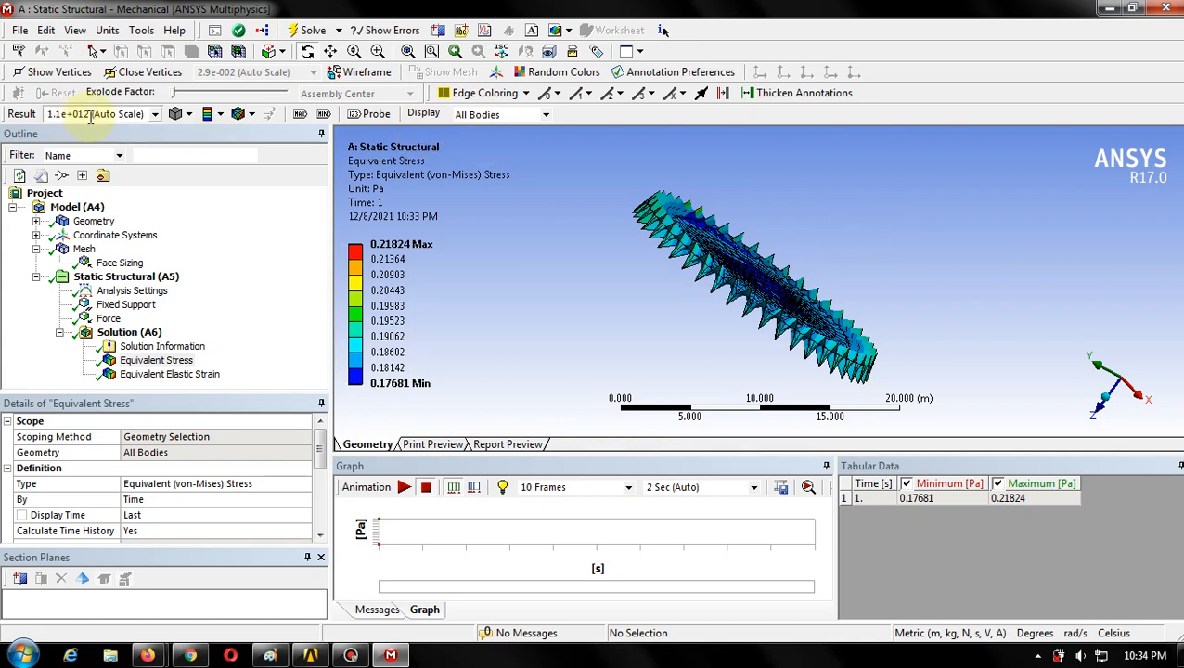
- Show the Equivalent Stress result at the 1.0 (True Scale) deformation scale and inspect the disc
left_click(155, 115)
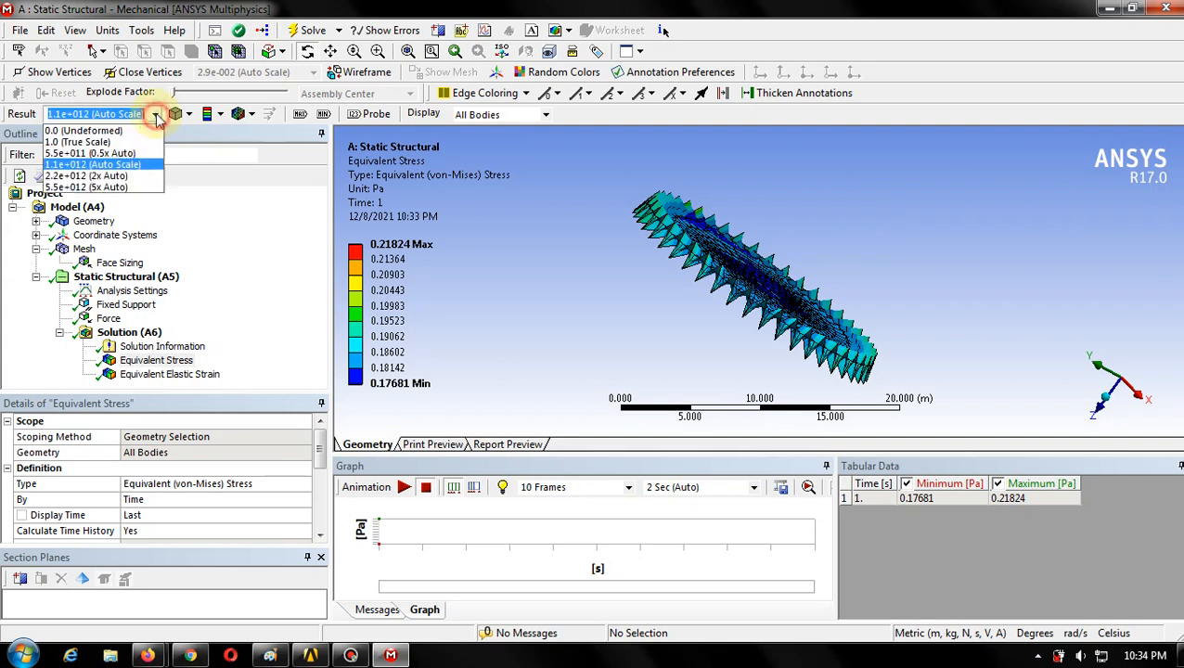
left_click(84, 142)
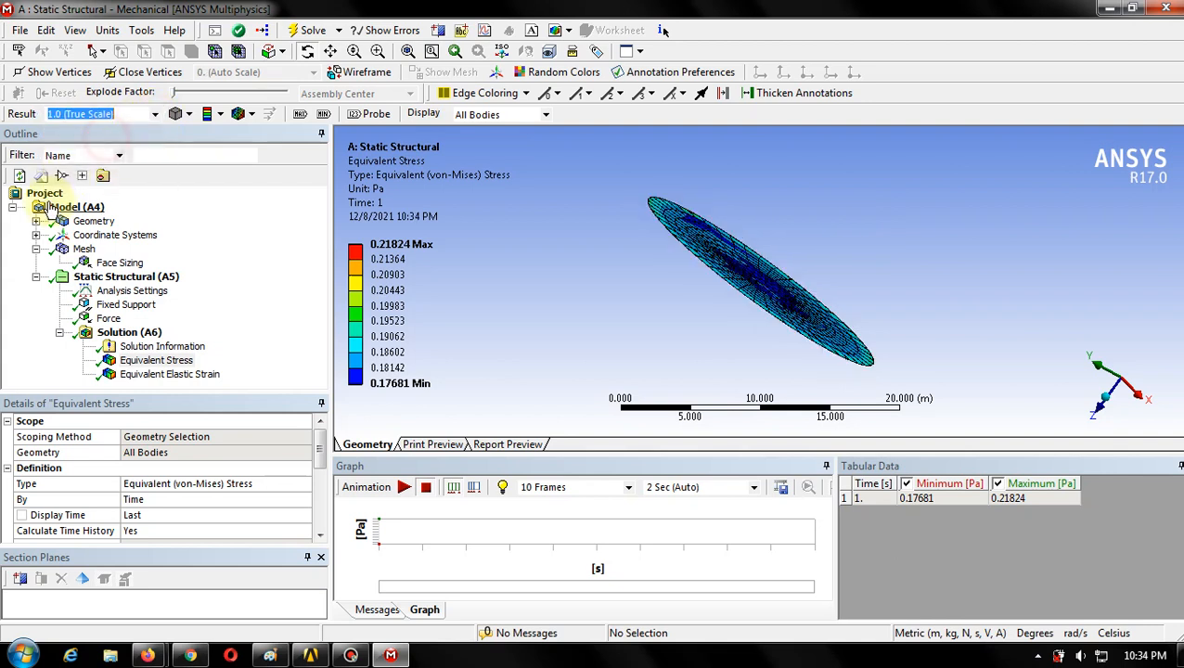
right_click(758, 279)
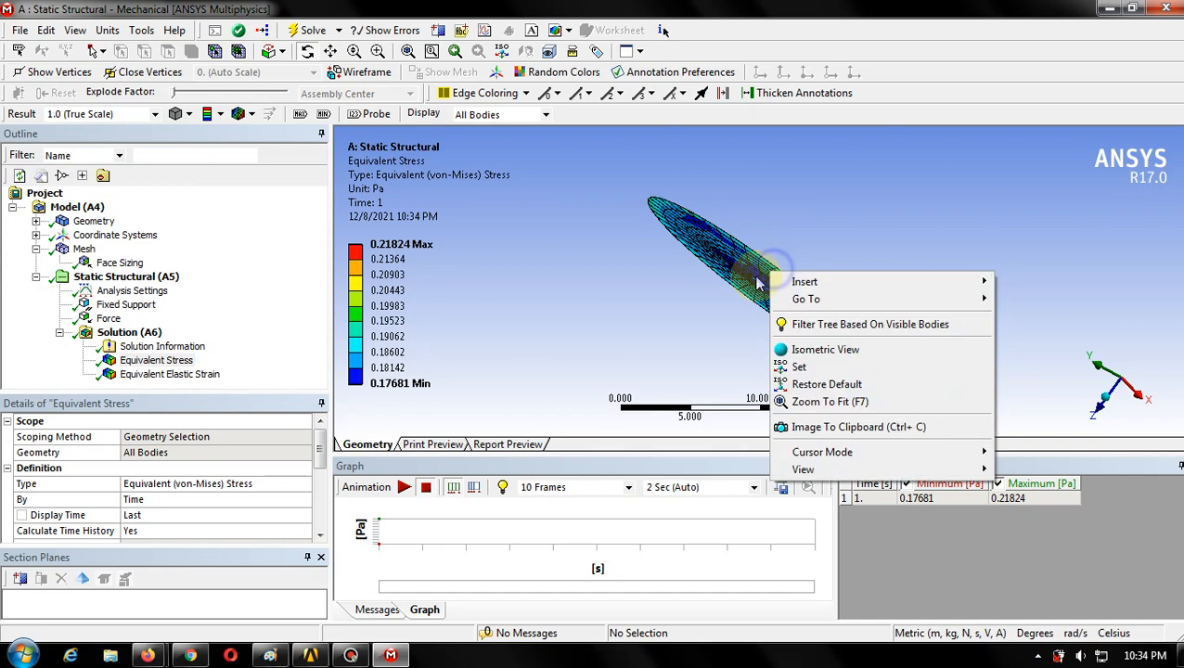
left_click(919, 25)
left_click_drag(738, 299, 766, 267)
- Set the deformation scale of the Equivalent Stress result to 5.5e+011 (0.5x Auto)
left_click(154, 114)
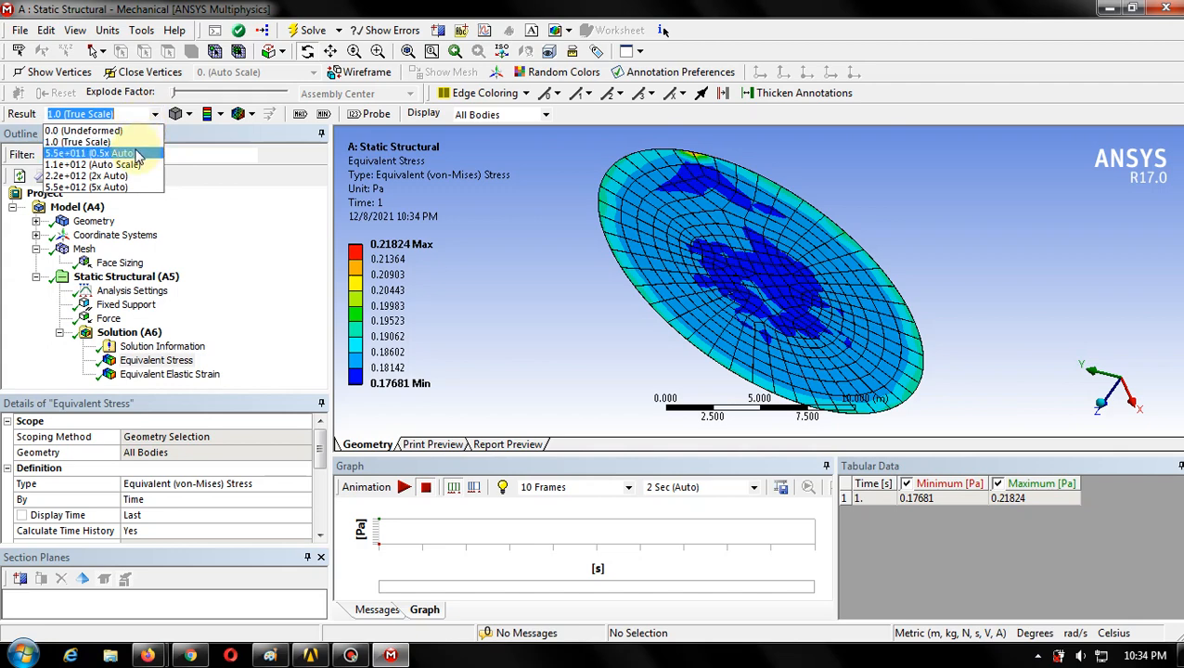
left_click(136, 153)
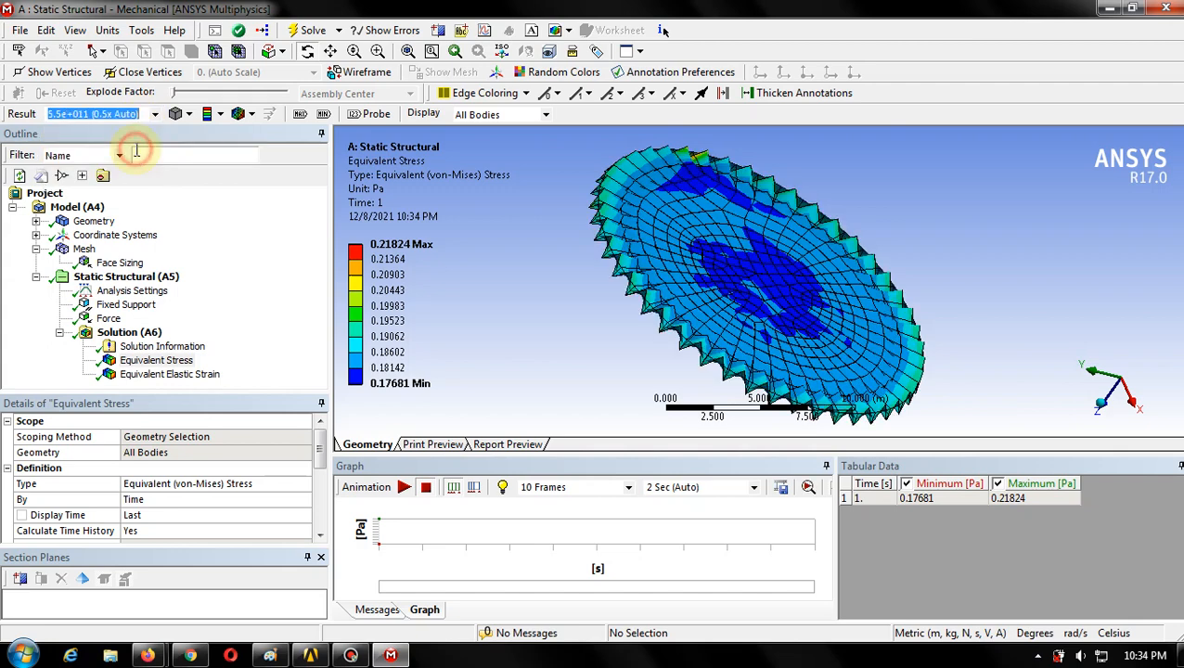
scroll(654, 307, "up", 2)
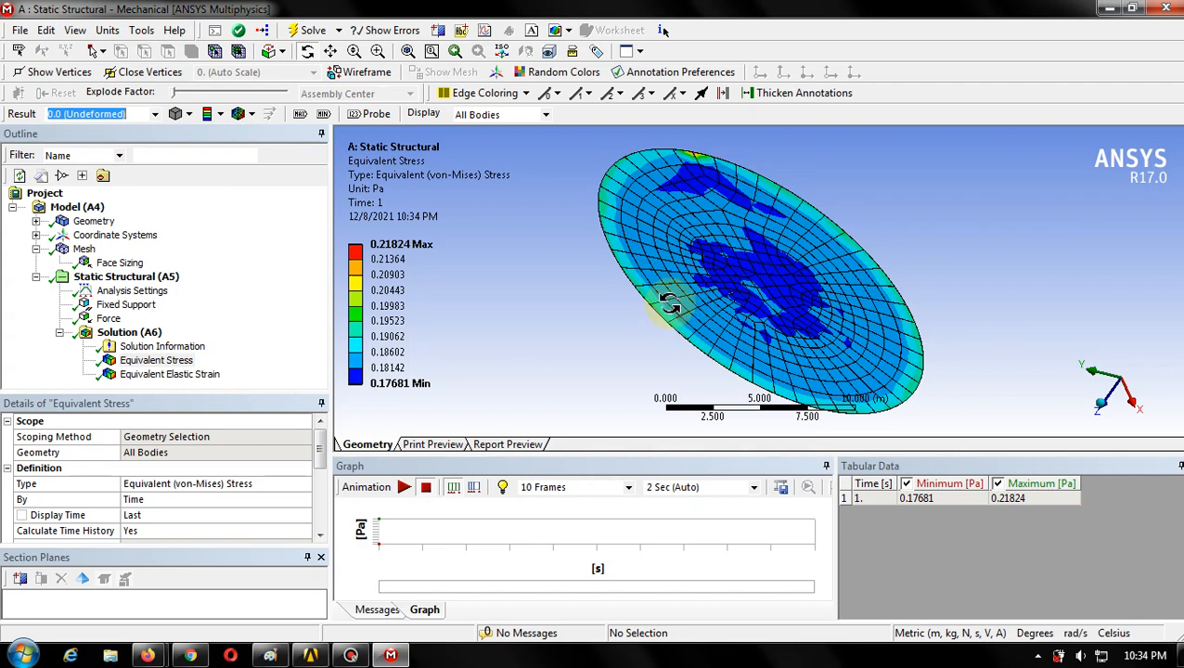
left_click(154, 113)
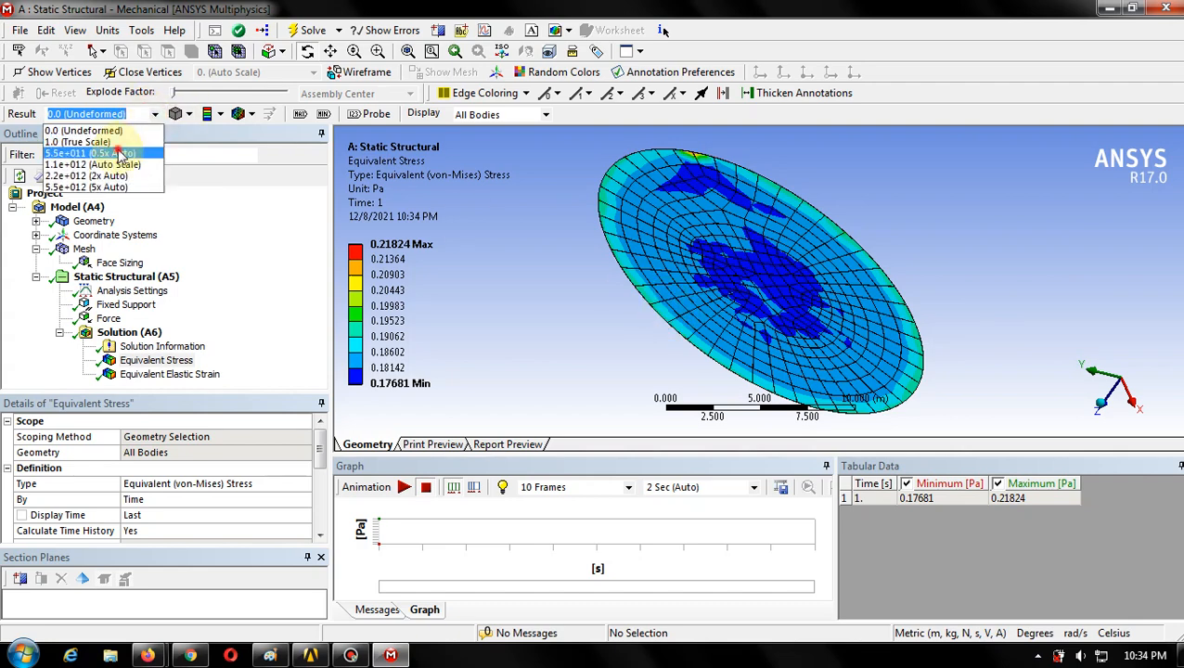
left_click(136, 154)
left_click_drag(556, 329, 768, 298)
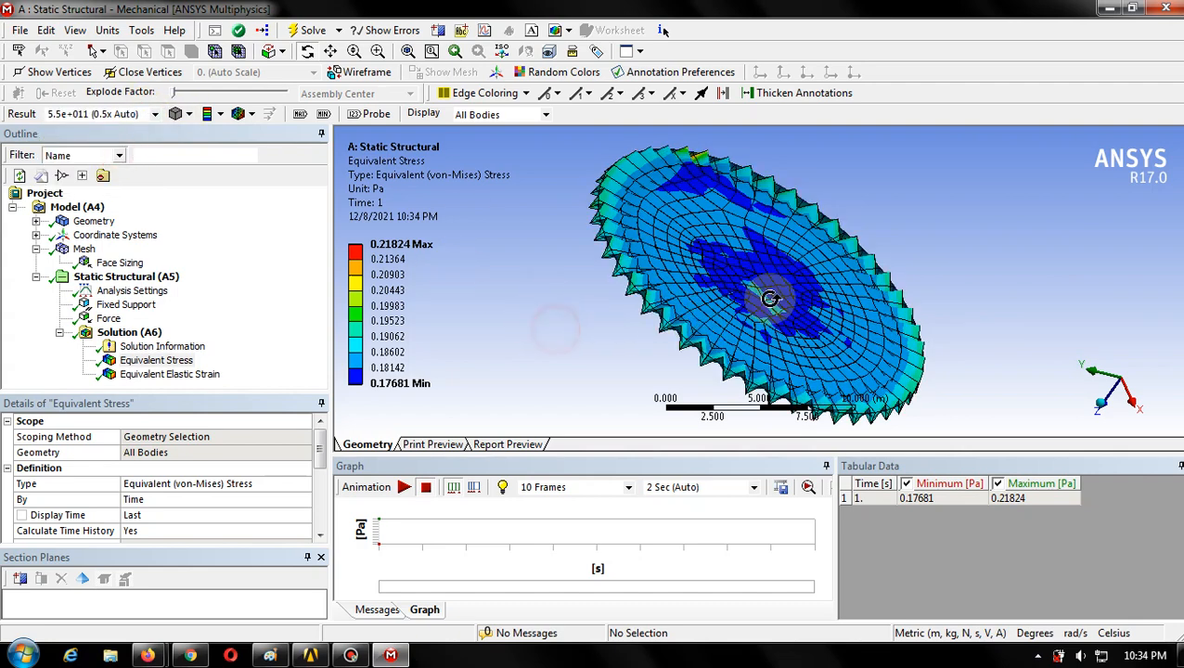
- Set the deformation scale of the Equivalent Stress result to 1.1e+012 (Auto Scale)
scroll(634, 342, "up", 5)
scroll(617, 341, "down", 4)
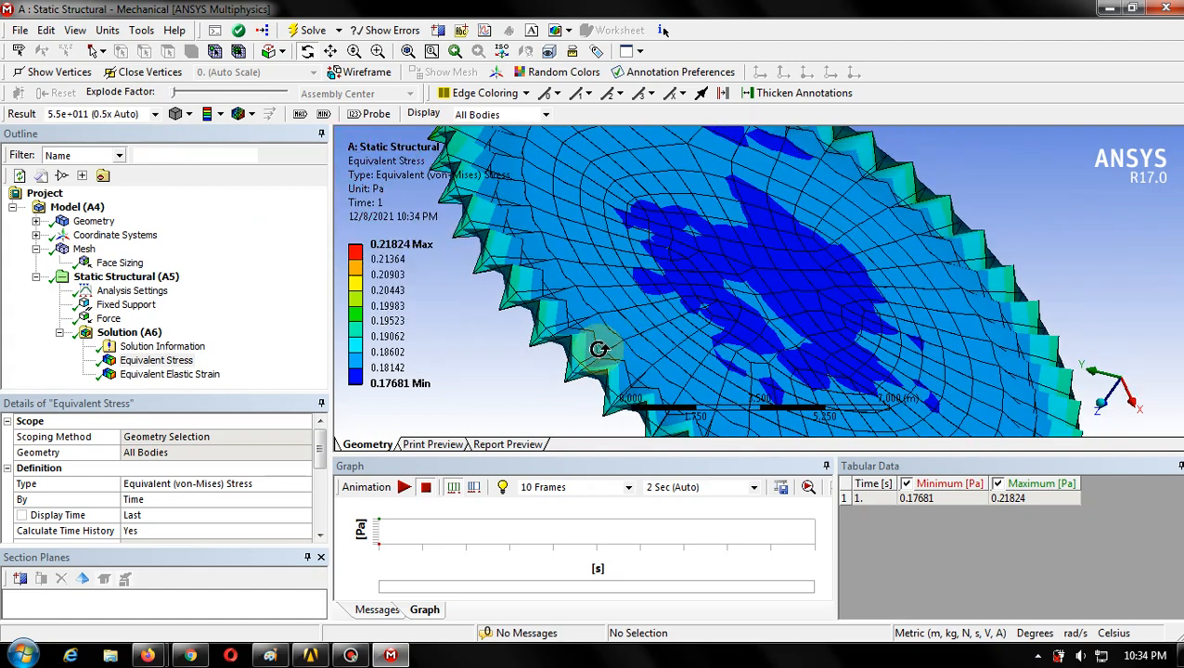
left_click(154, 114)
left_click(131, 165)
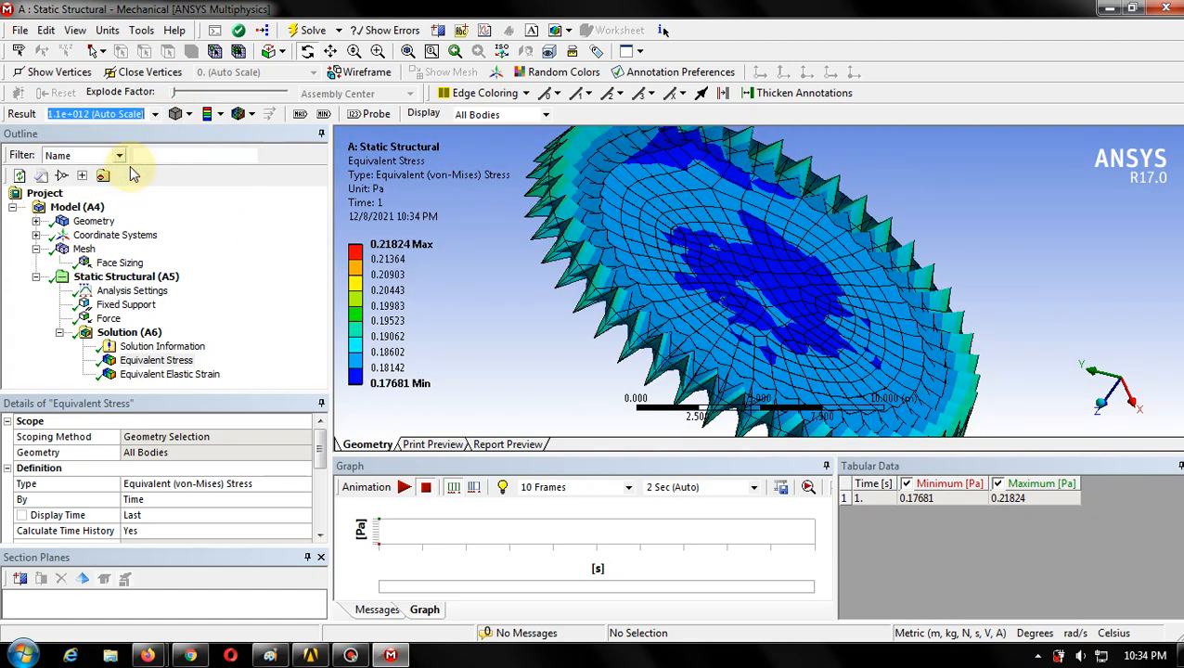
- Show the Equivalent Stress result at the 5.5e+012 (5x Auto) deformation scale
right_click(148, 118)
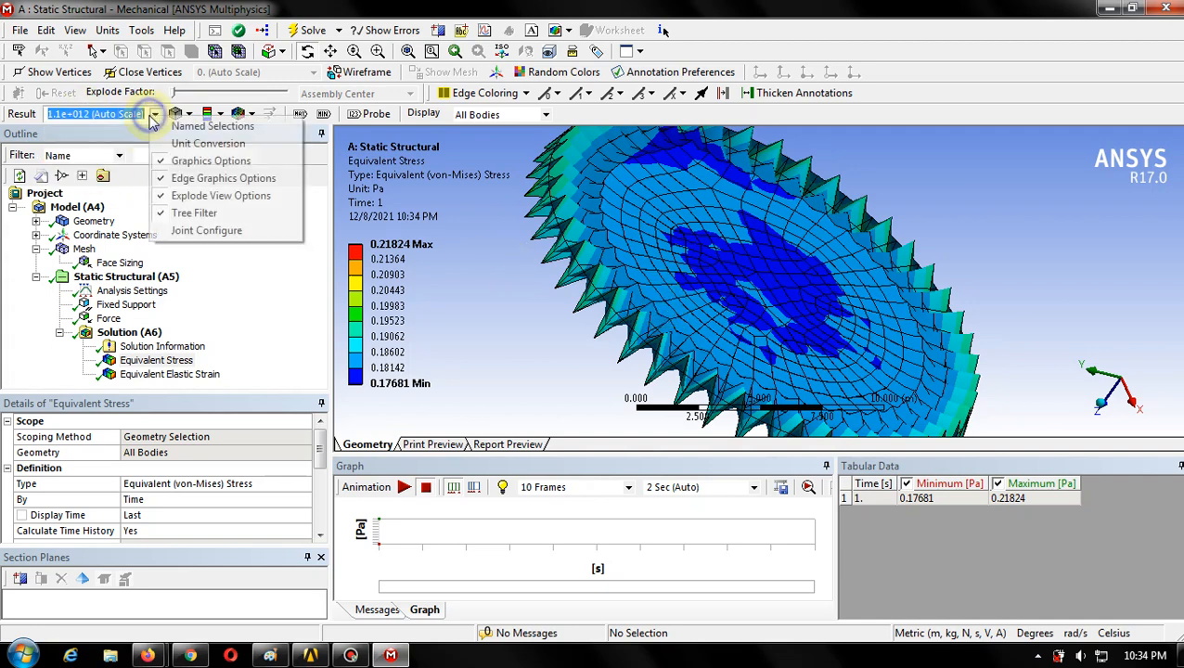
left_click(780, 18)
left_click(156, 114)
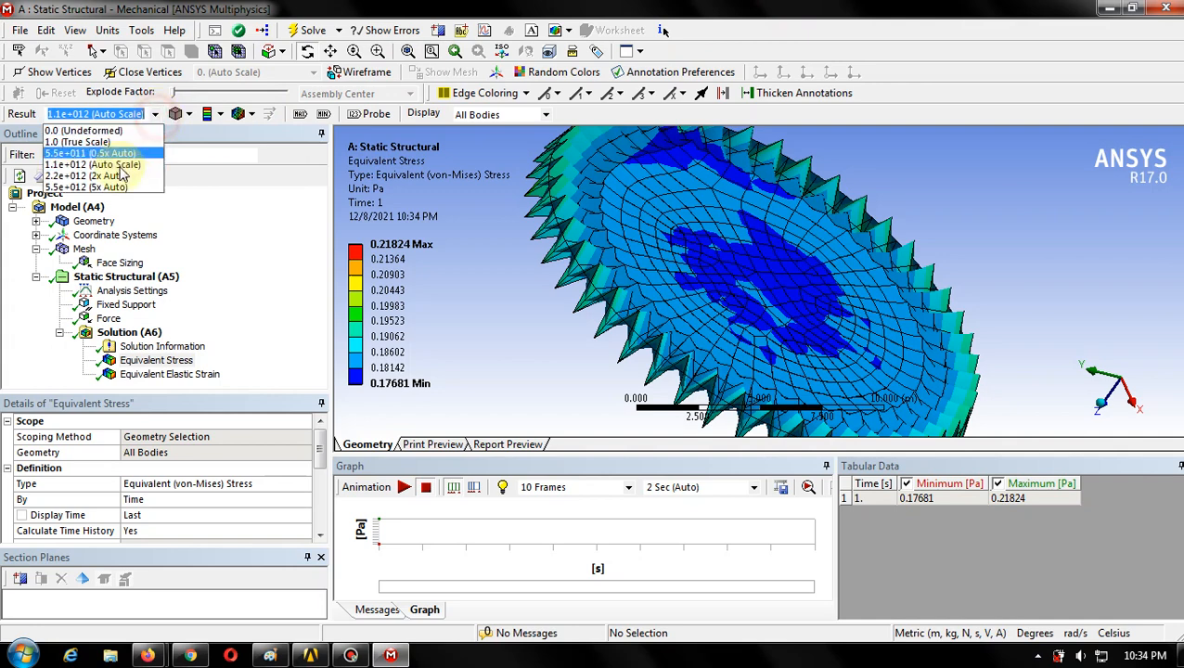
left_click(130, 186)
left_click(612, 223)
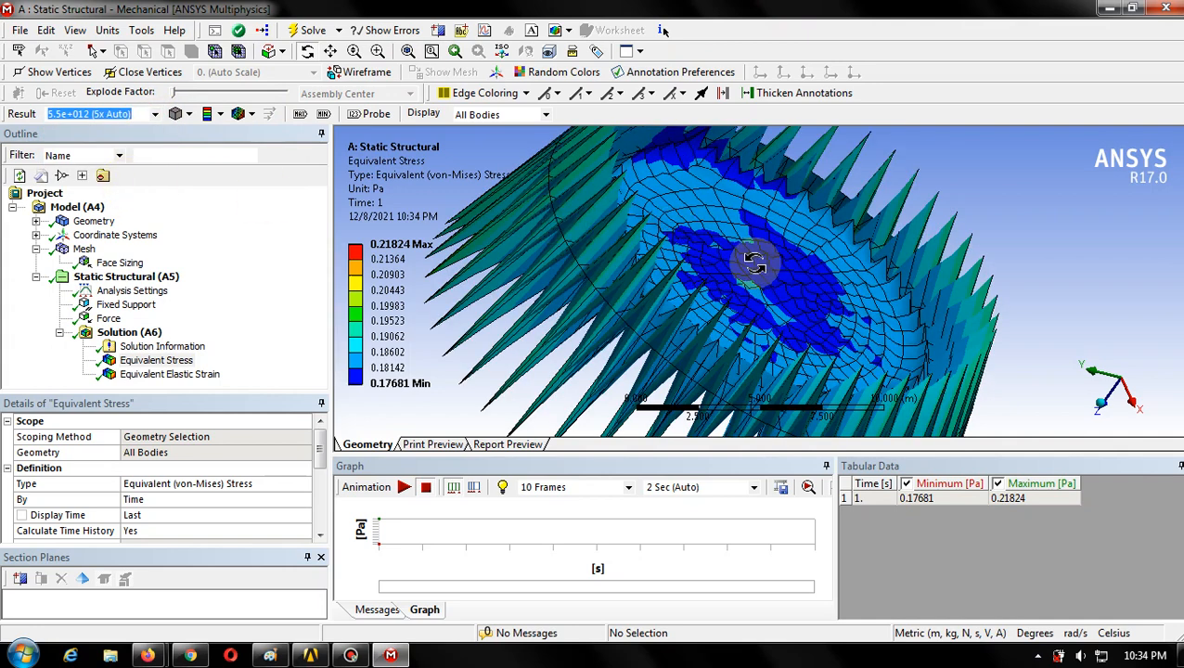
- Return the Equivalent Stress result to the 1.0 (True Scale) deformation scale and inspect the disc at an angle
left_click(158, 114)
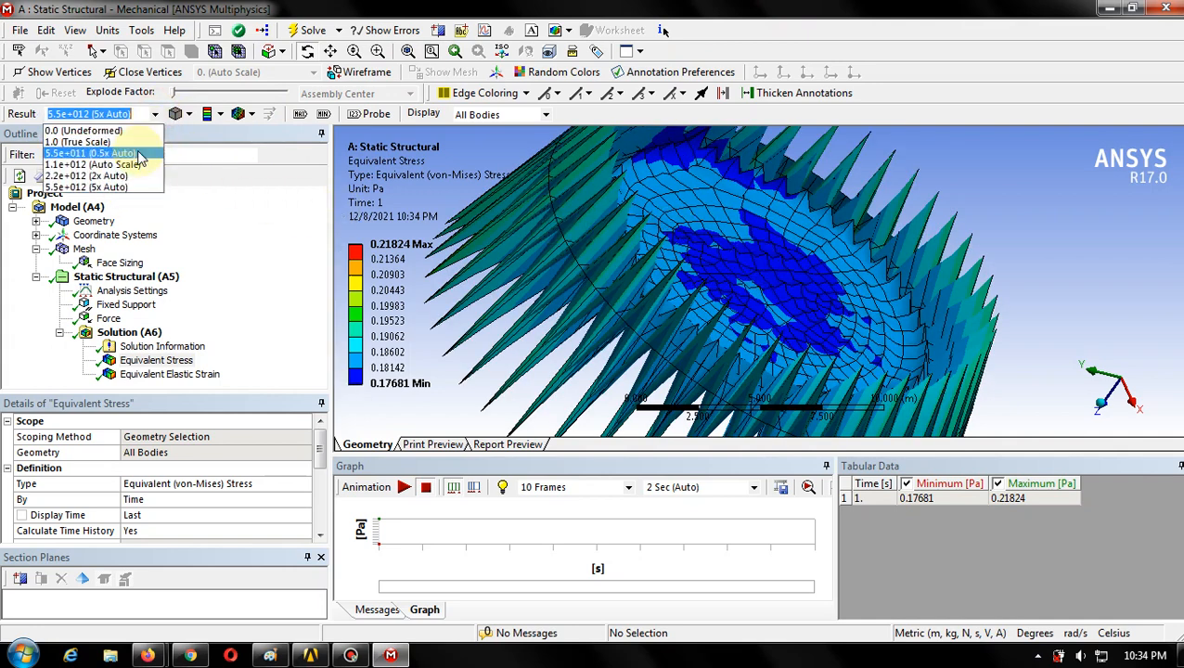
left_click(137, 141)
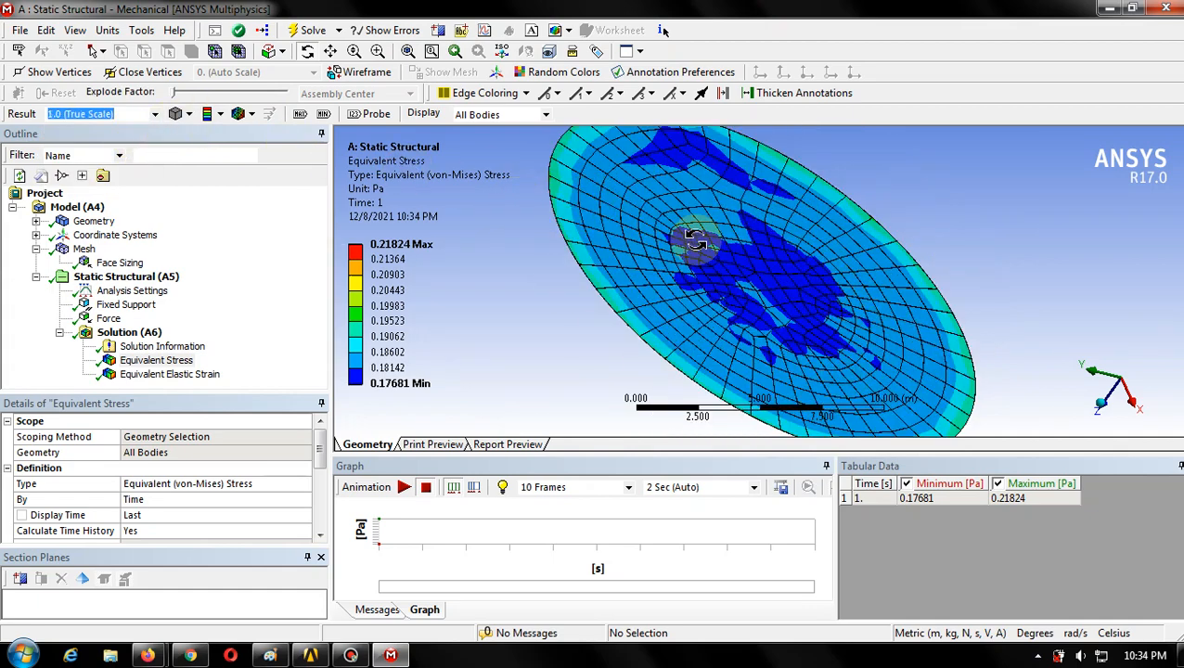
mouse_move(607, 290)
left_mouse_down()
mouse_move(682, 272)
mouse_move(626, 266)
mouse_move(621, 276)
left_mouse_up()
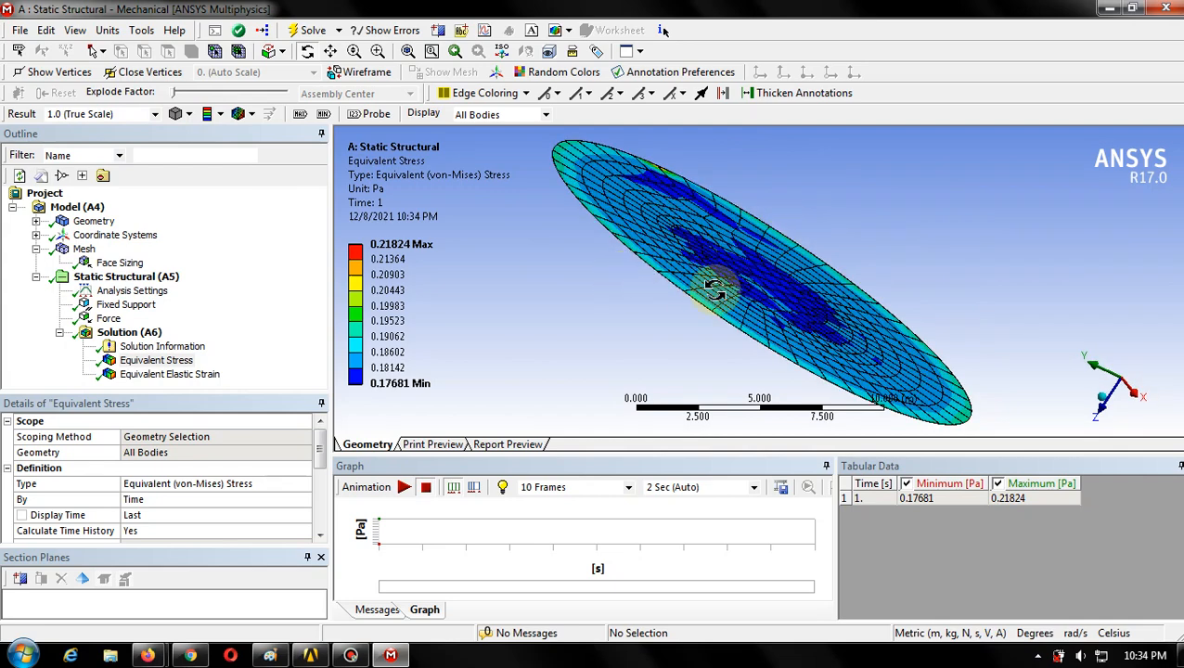
- Display the Equivalent Elastic Strain result and inspect its distribution on the disc
left_click(206, 375)
right_click(206, 375)
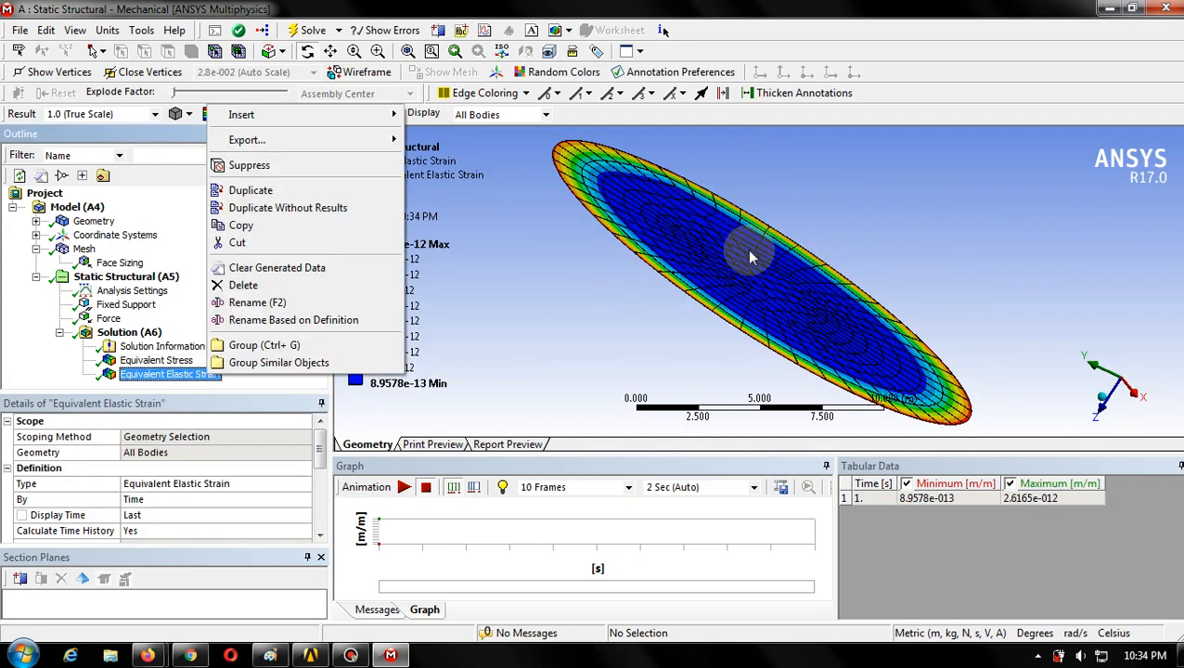
left_click(832, 10)
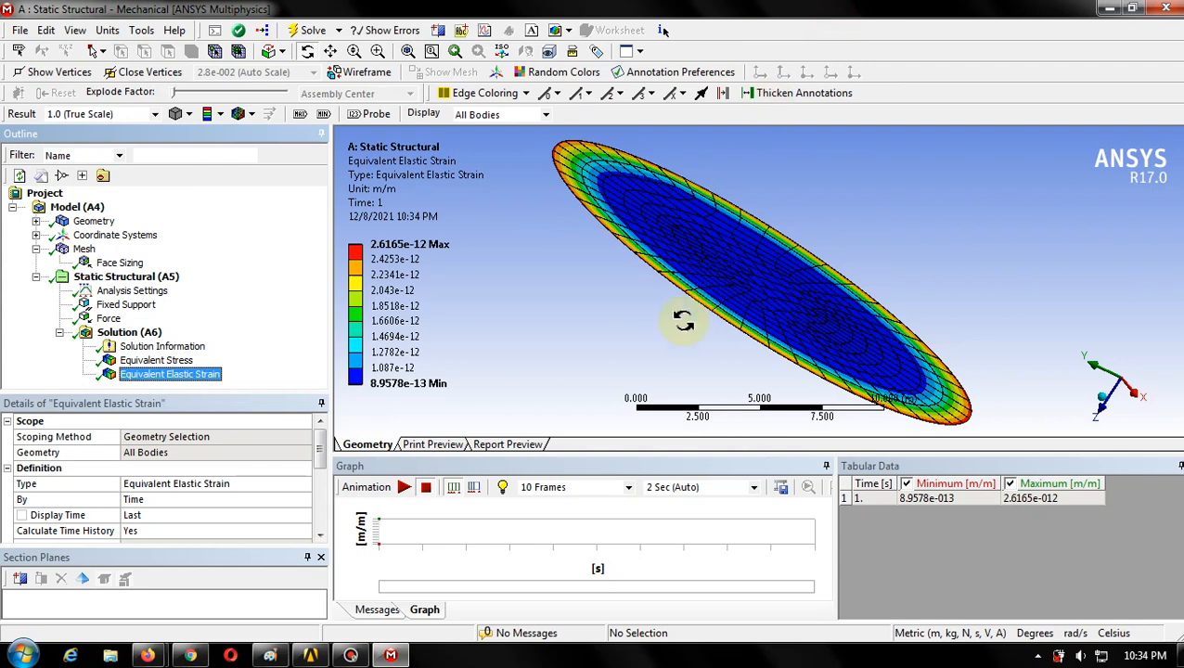
left_click_drag(697, 310, 761, 283)
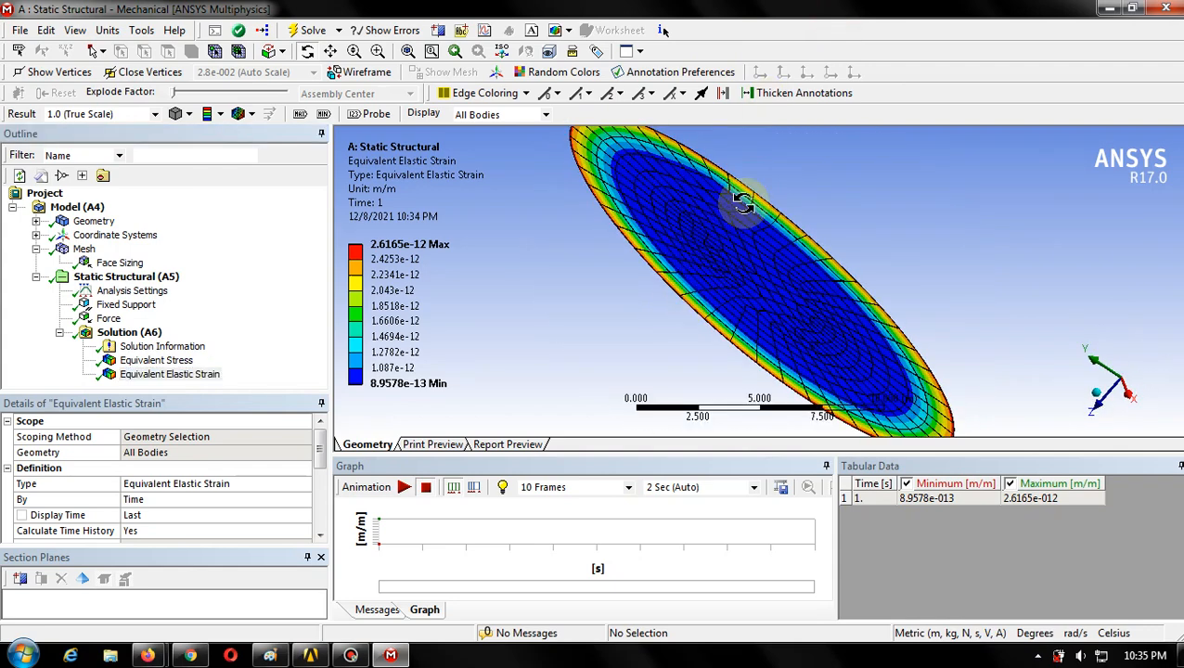
- Show the Equivalent Elastic Strain result at the 5.5e+011 (0.5x Auto) and 2.2e+012 (2x Auto) deformation scales
left_click(156, 114)
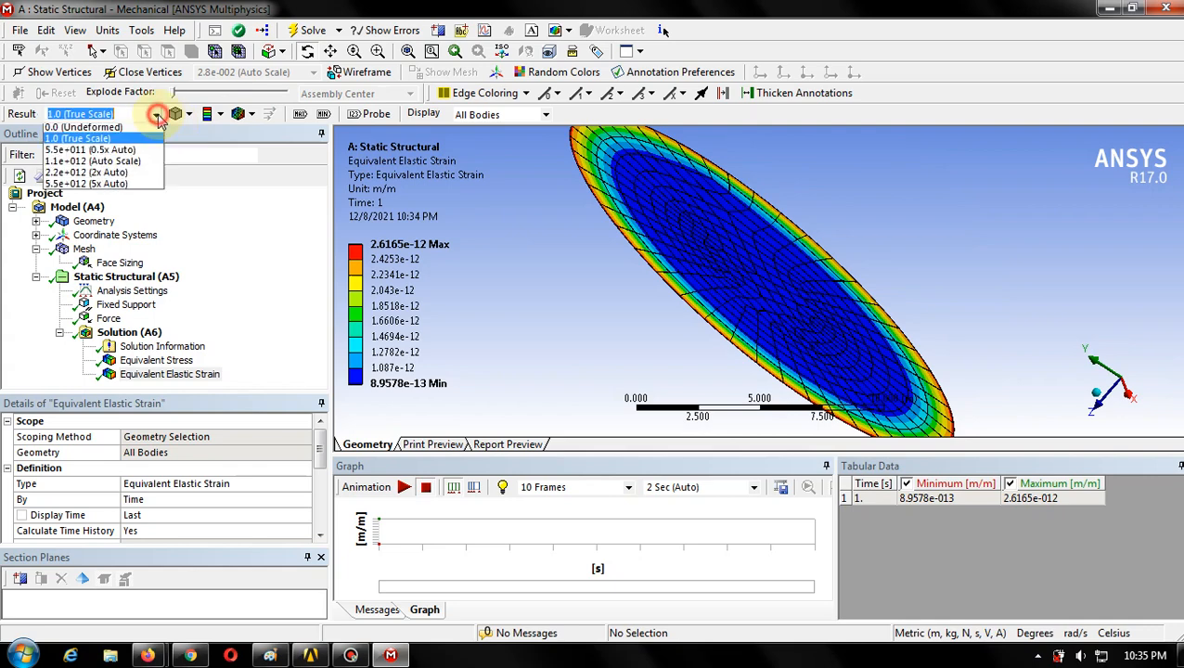
left_click(139, 156)
left_click(155, 114)
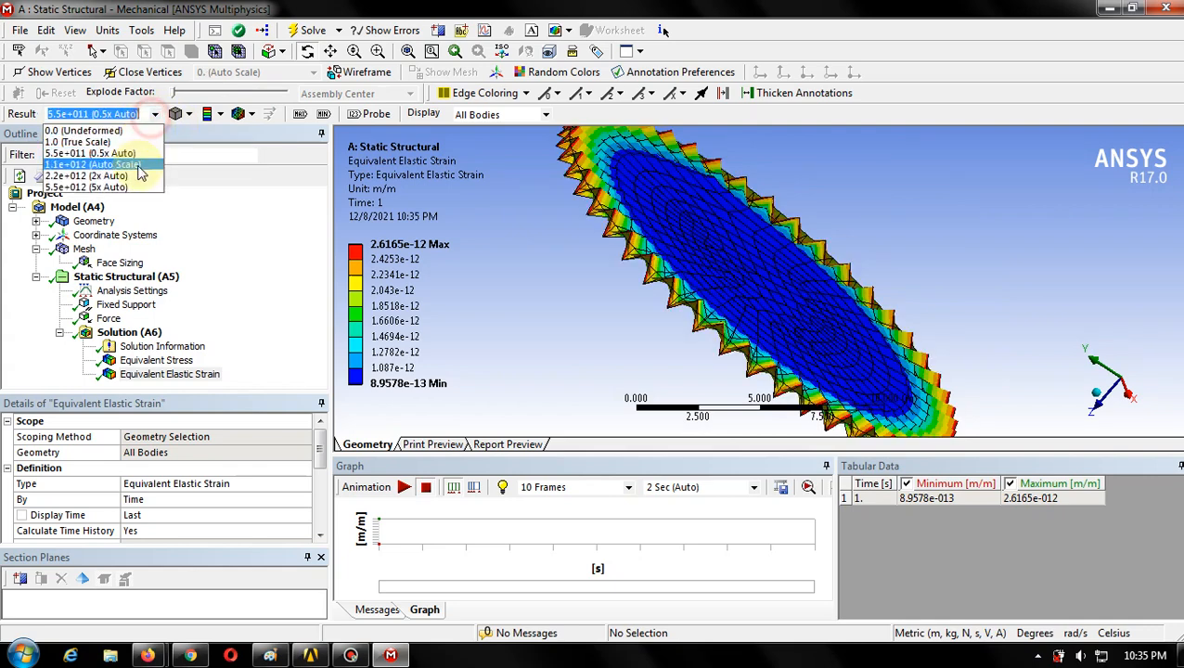
left_click(135, 175)
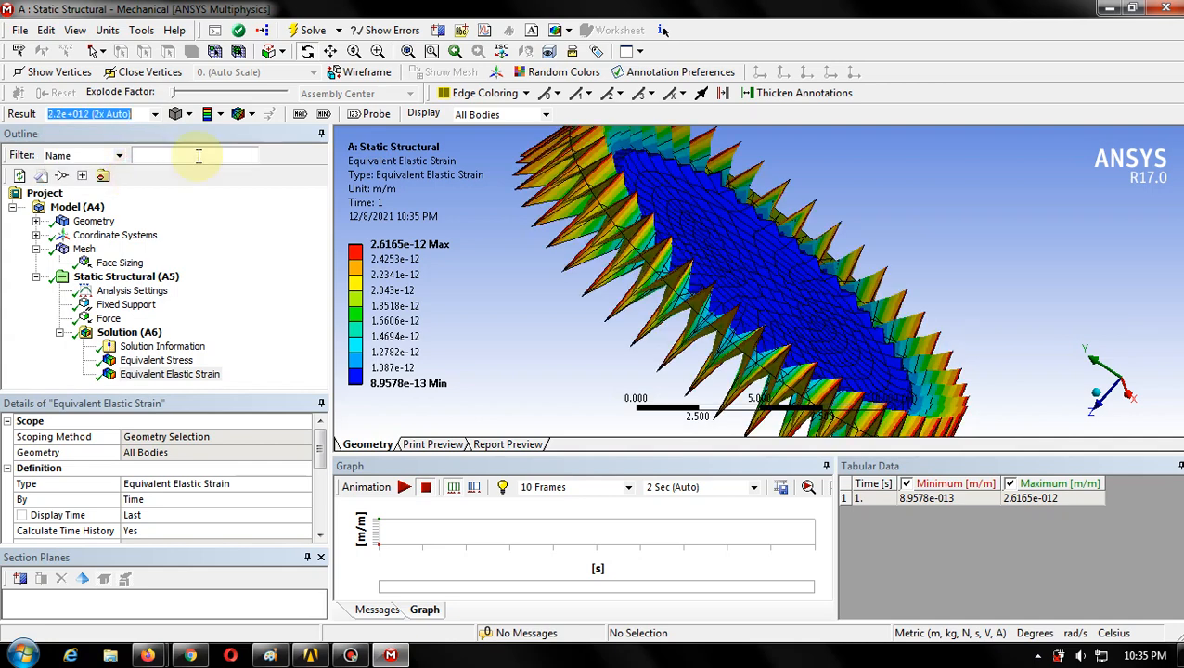
- Set the deformation scale of the Equivalent Elastic Strain result to 5.5e+012 (5x Auto)
left_click(154, 113)
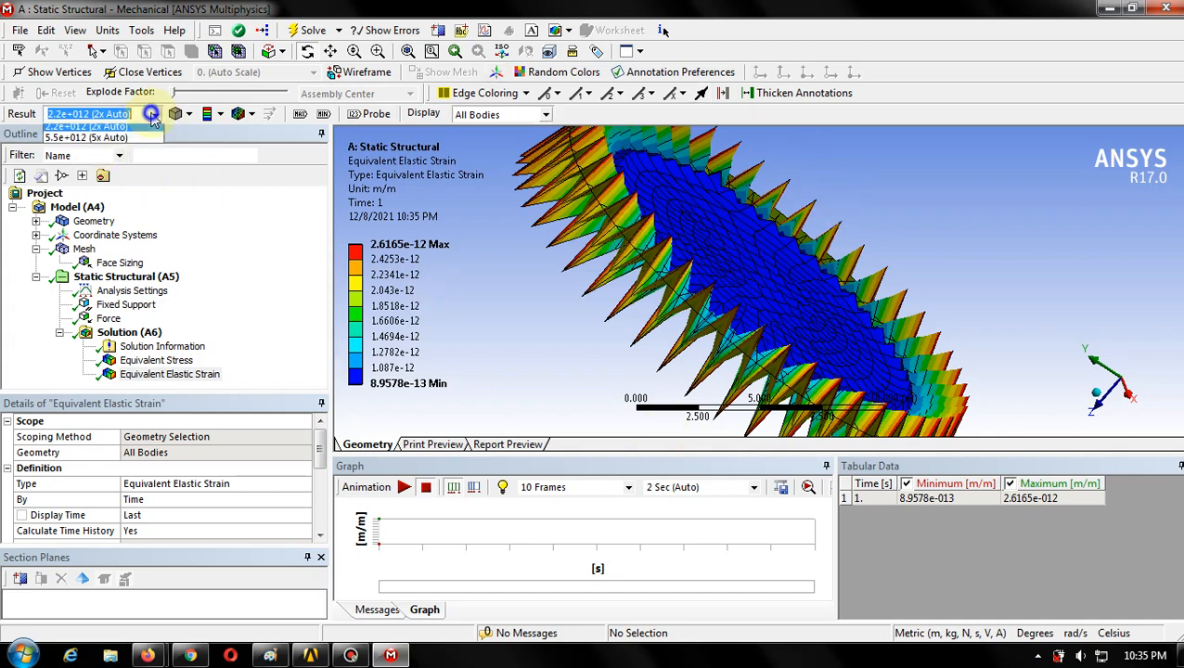
right_click(153, 115)
right_click(150, 116)
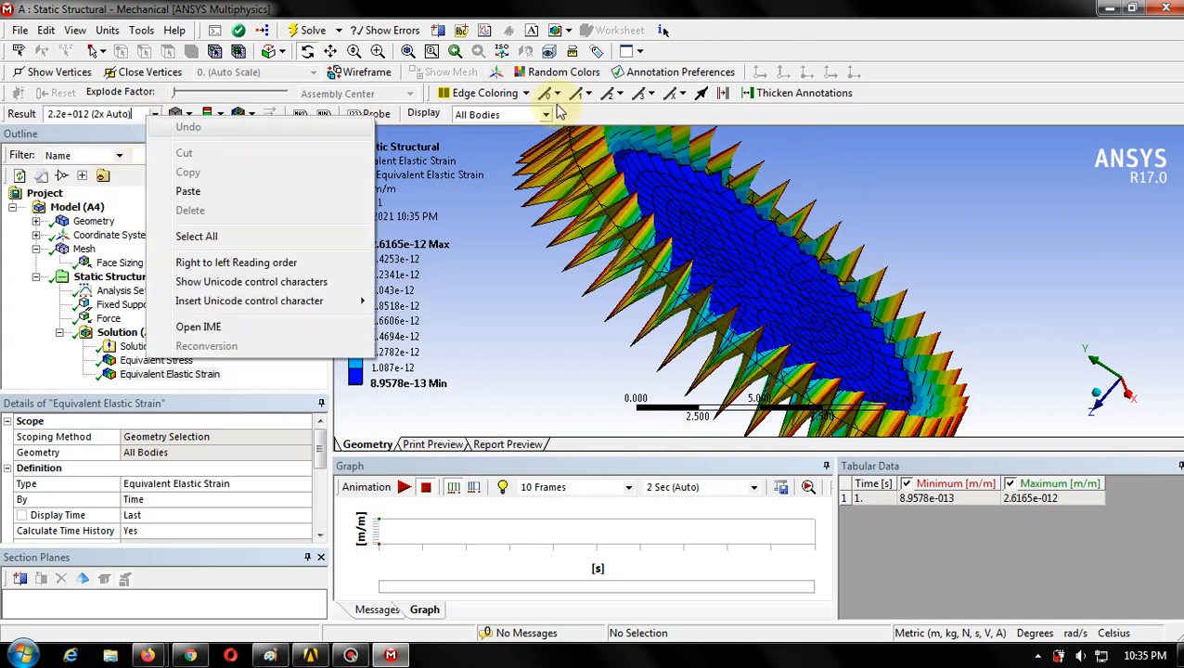
left_click(898, 116)
left_click(153, 113)
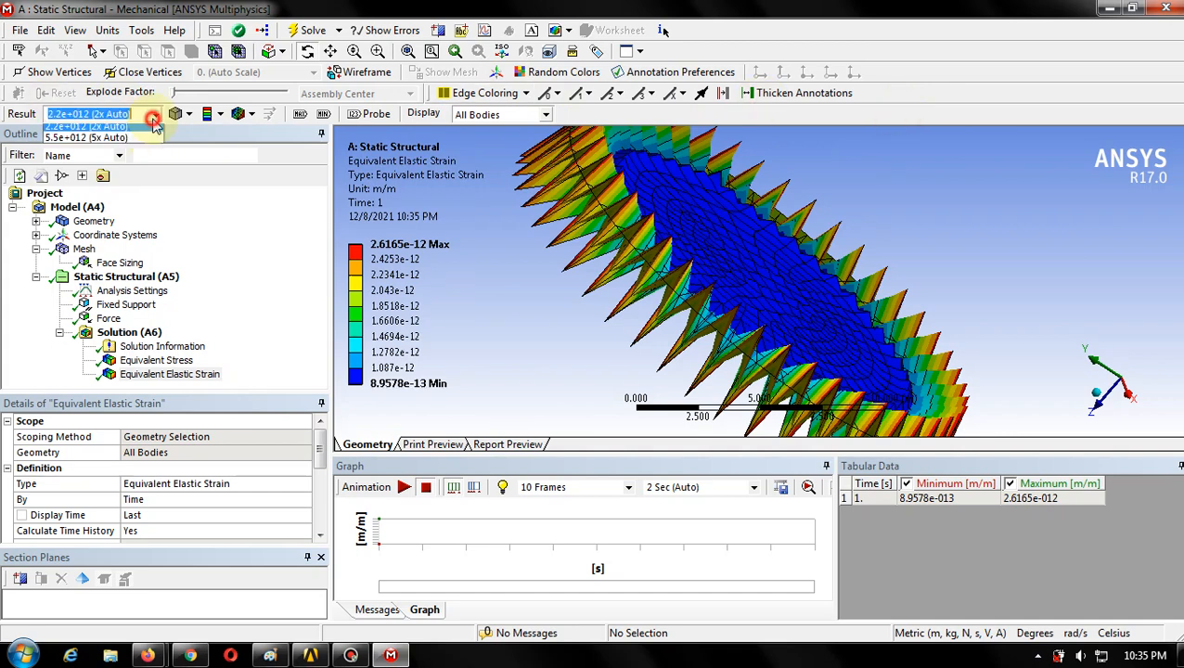
left_click(148, 178)
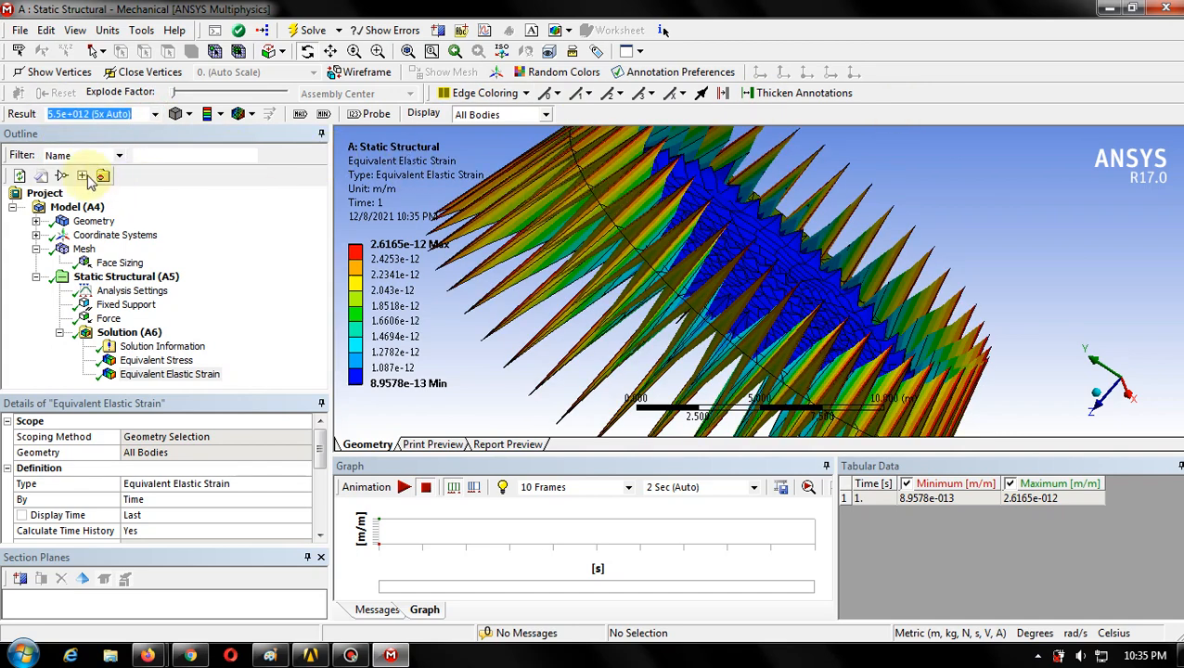
- Set the Equivalent Elastic Strain result to the 1.0 (True Scale) deformation scale and examine the disc face-on along the Z axis
left_click(154, 113)
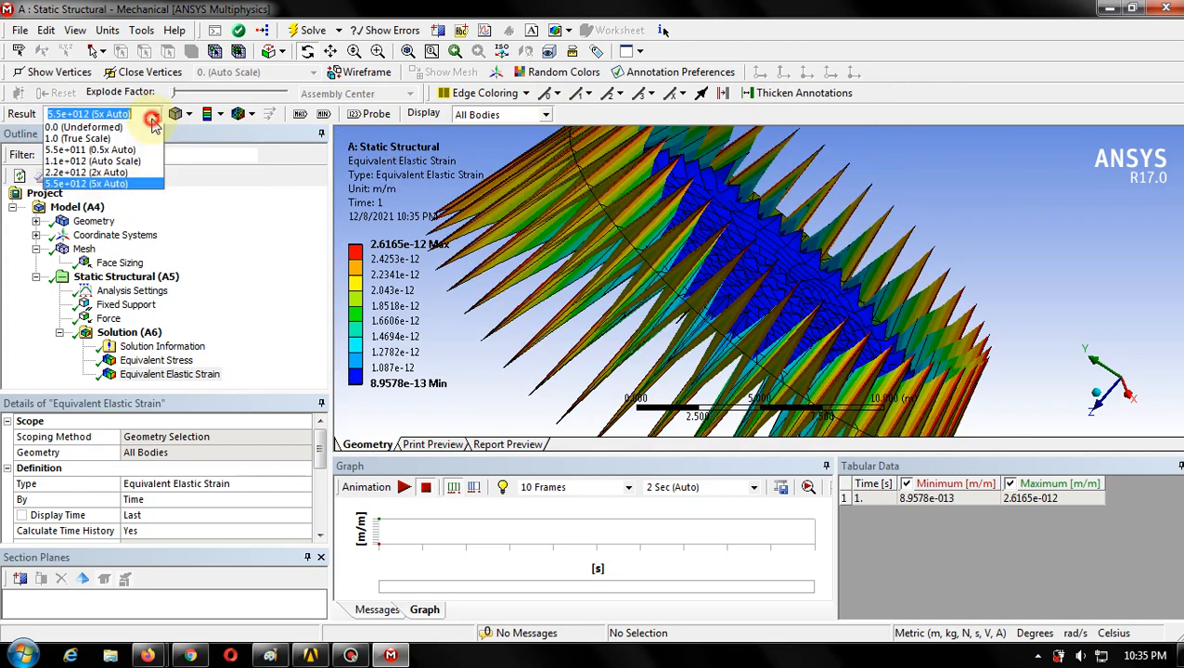
left_click(98, 136)
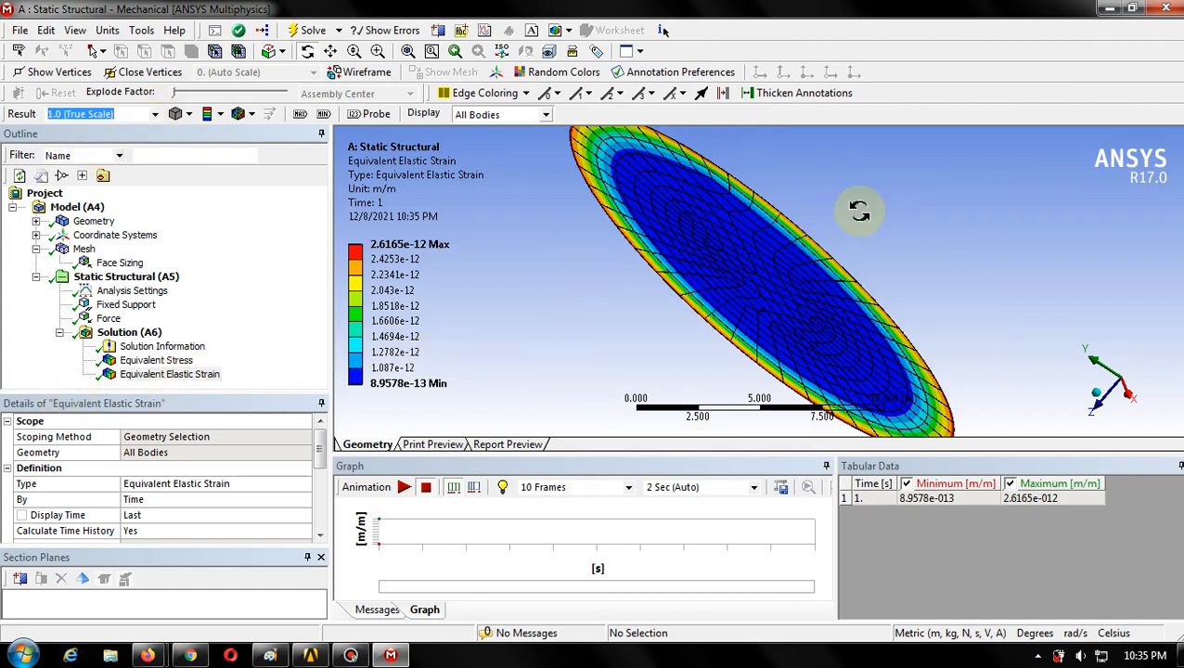
left_click_drag(859, 212, 679, 294)
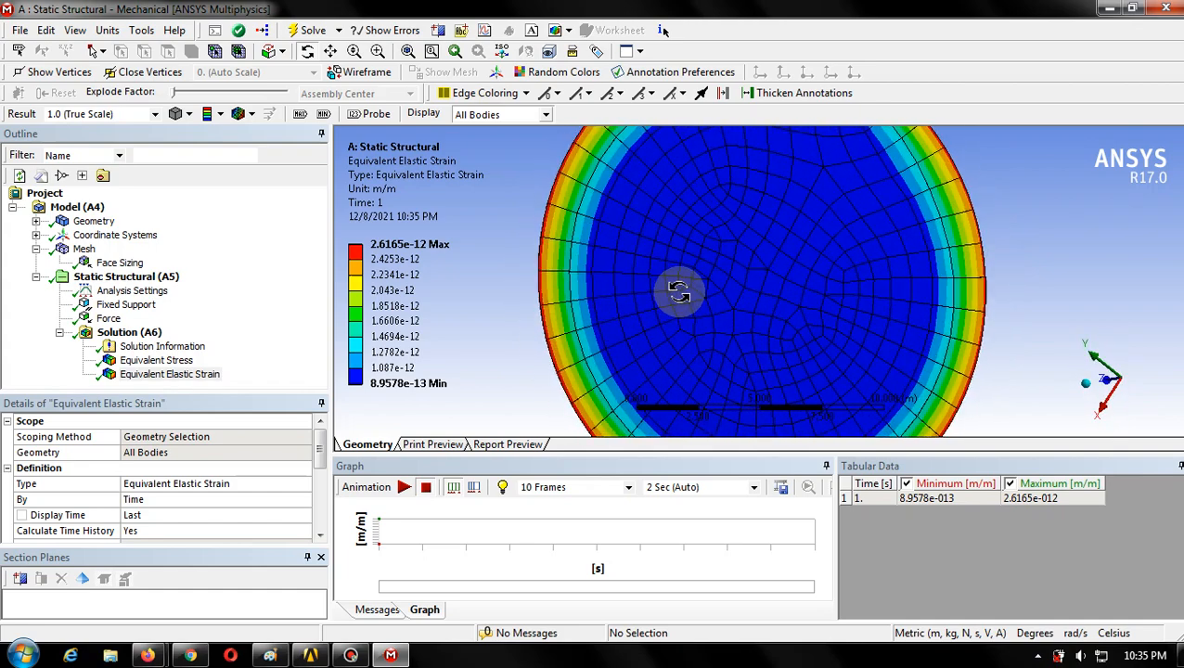
scroll(699, 277, "down", 5)
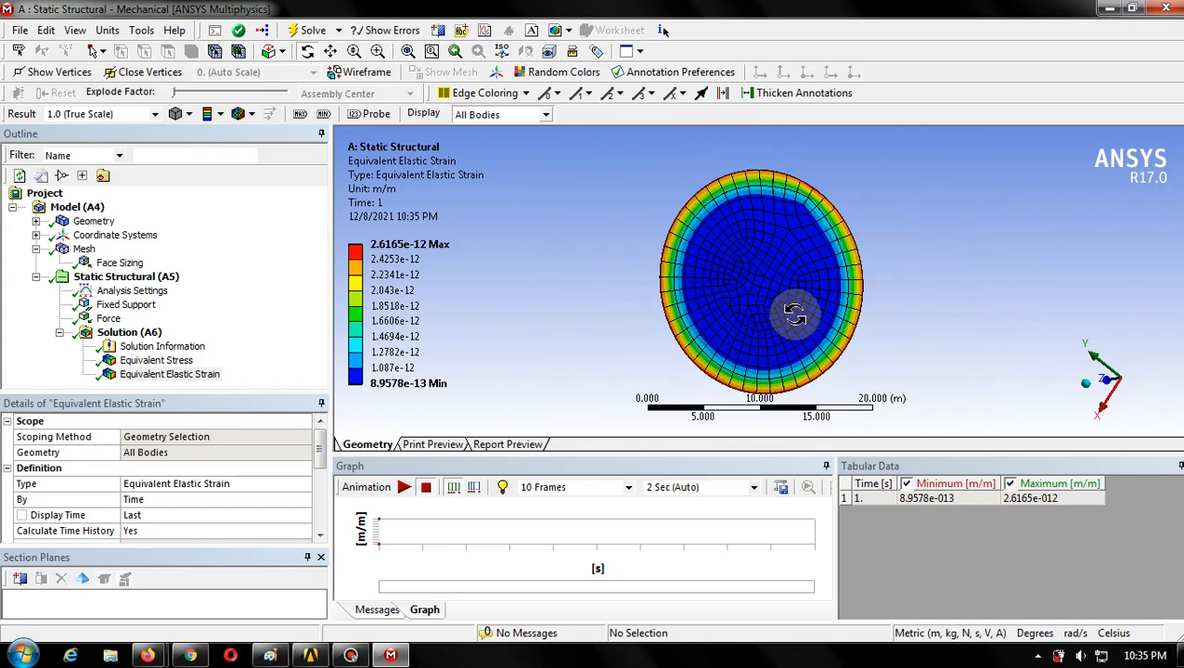
scroll(800, 313, "up", 3)
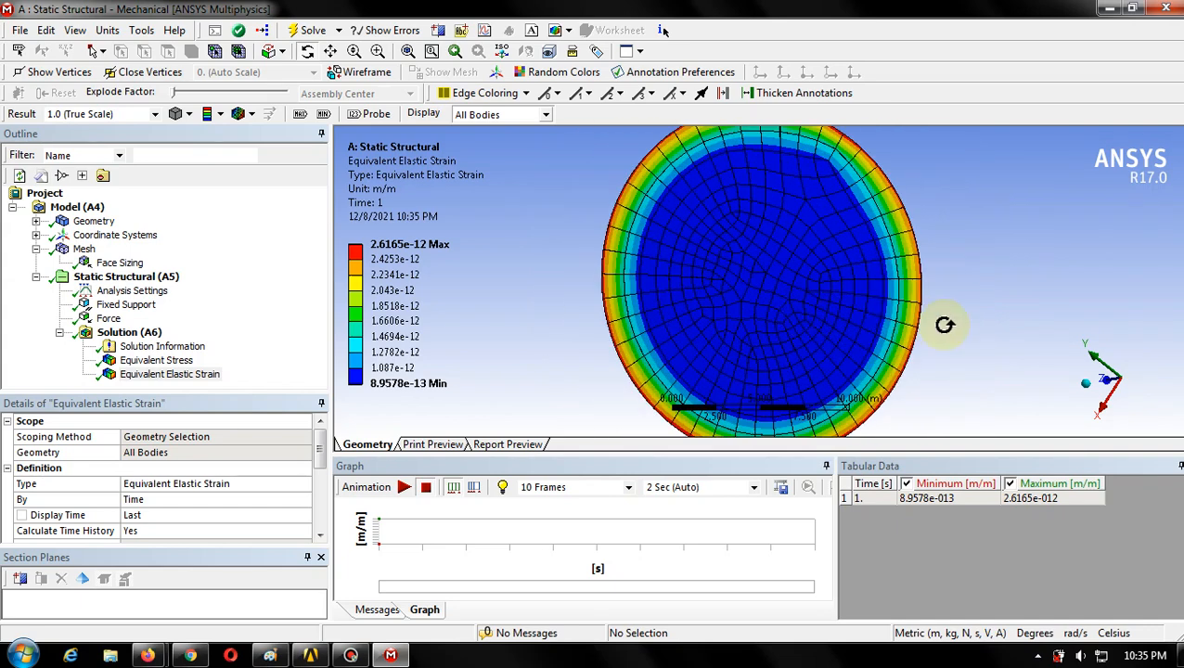
left_click(1112, 388)
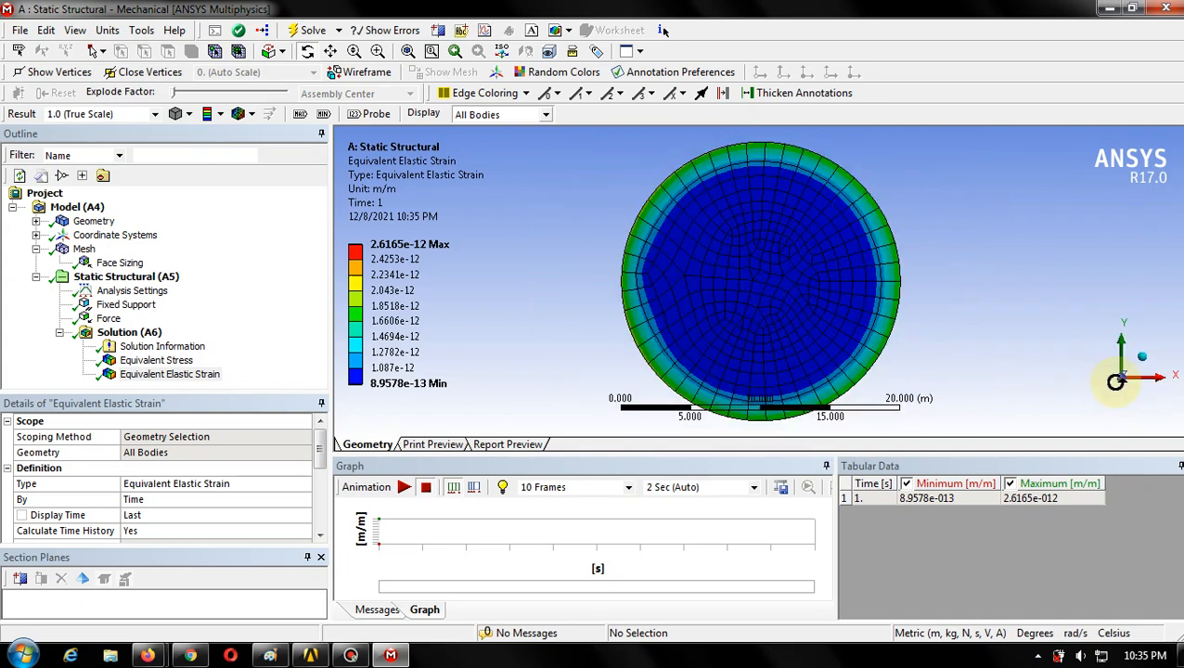
- Add a Thermal Condition to the static structural analysis, scope it to the disc body, and set its magnitude to 1000 °C
left_click(107, 277)
right_click(110, 278)
mouse_move(160, 287)
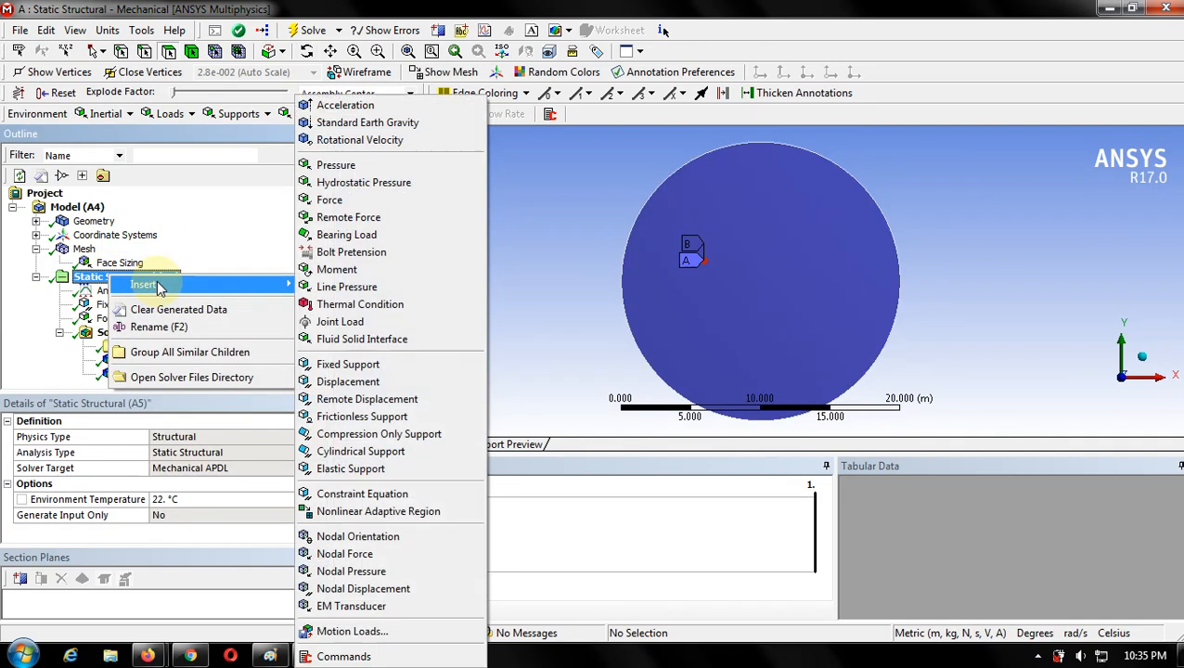
left_click(327, 306)
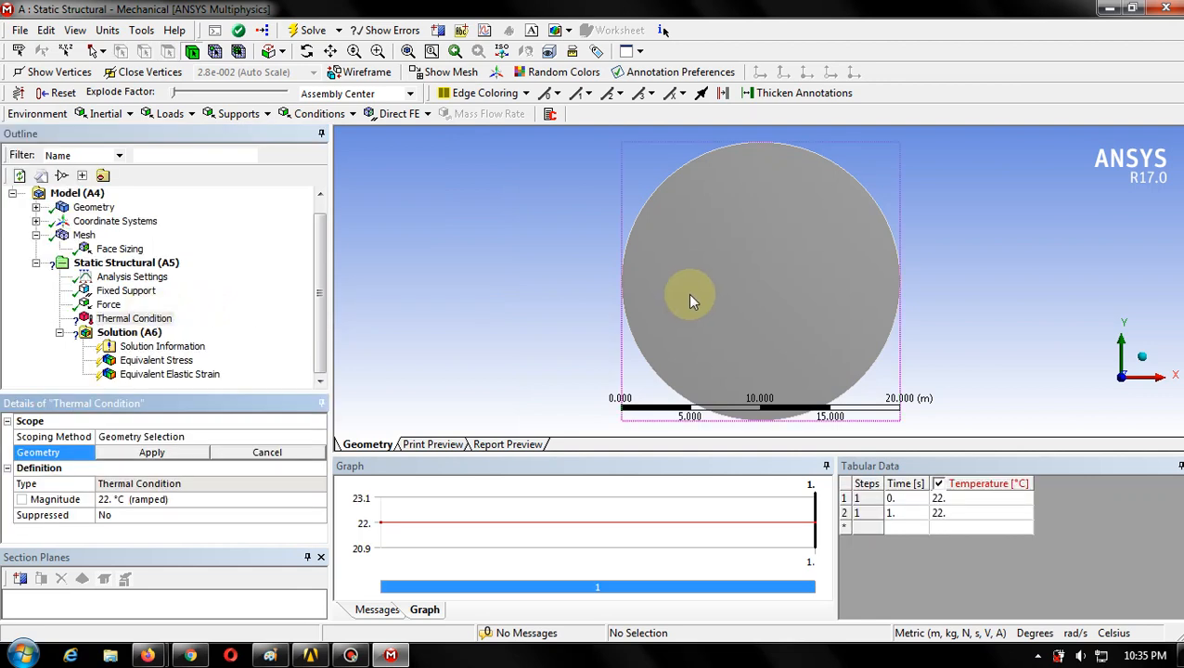
left_click(727, 254)
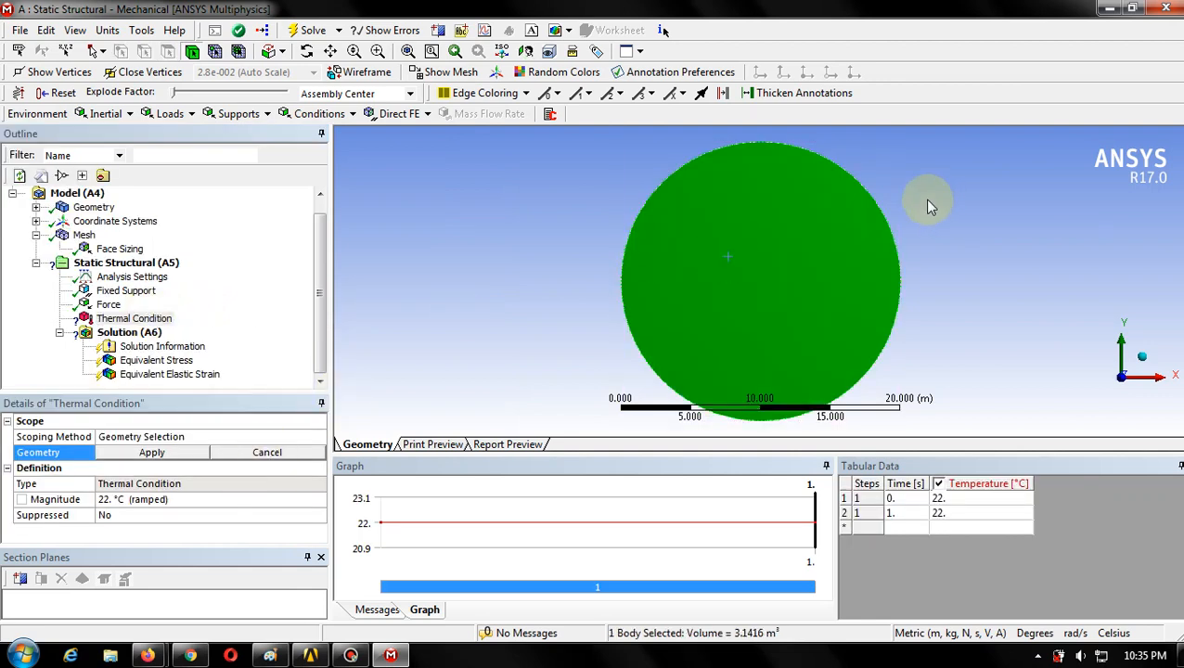
left_click(153, 454)
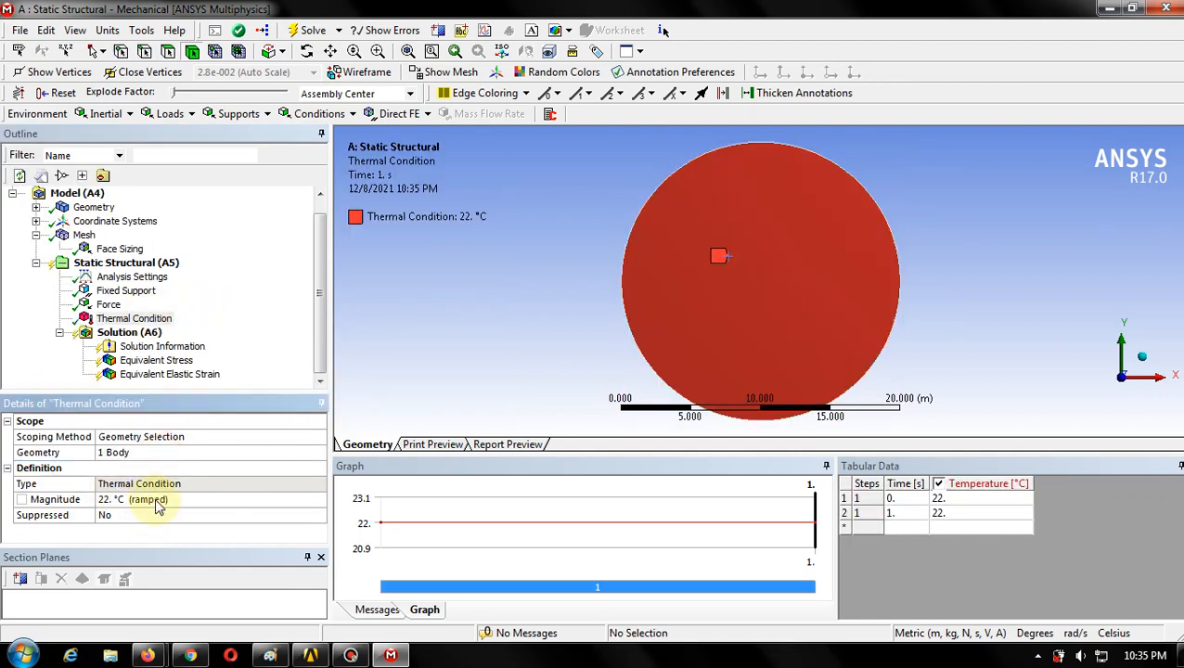
left_click(162, 500)
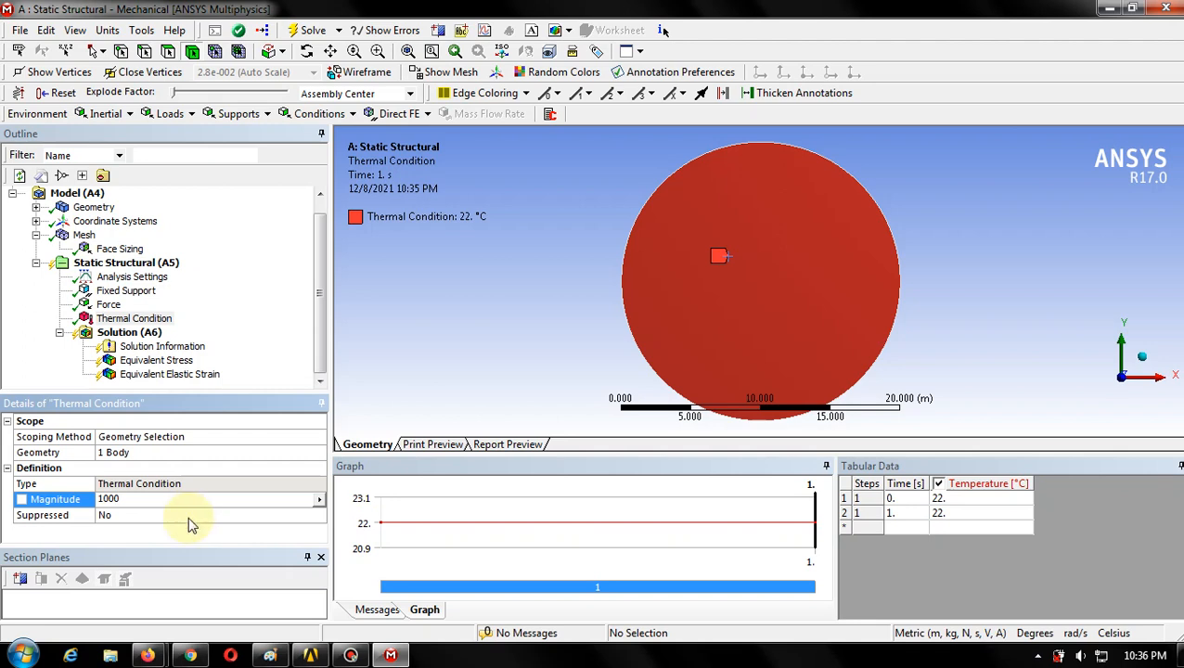
left_click(193, 539)
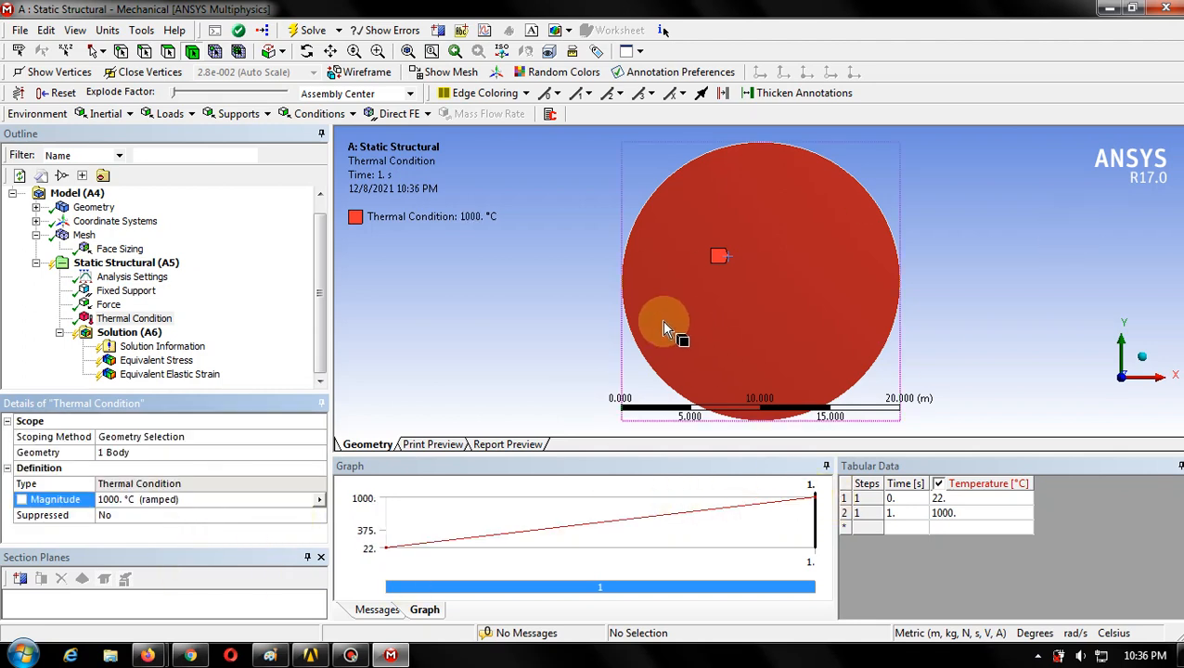
- Try to evaluate all results of the solution, and check the Equivalent Elastic Strain and Equivalent Stress results
left_click(113, 332)
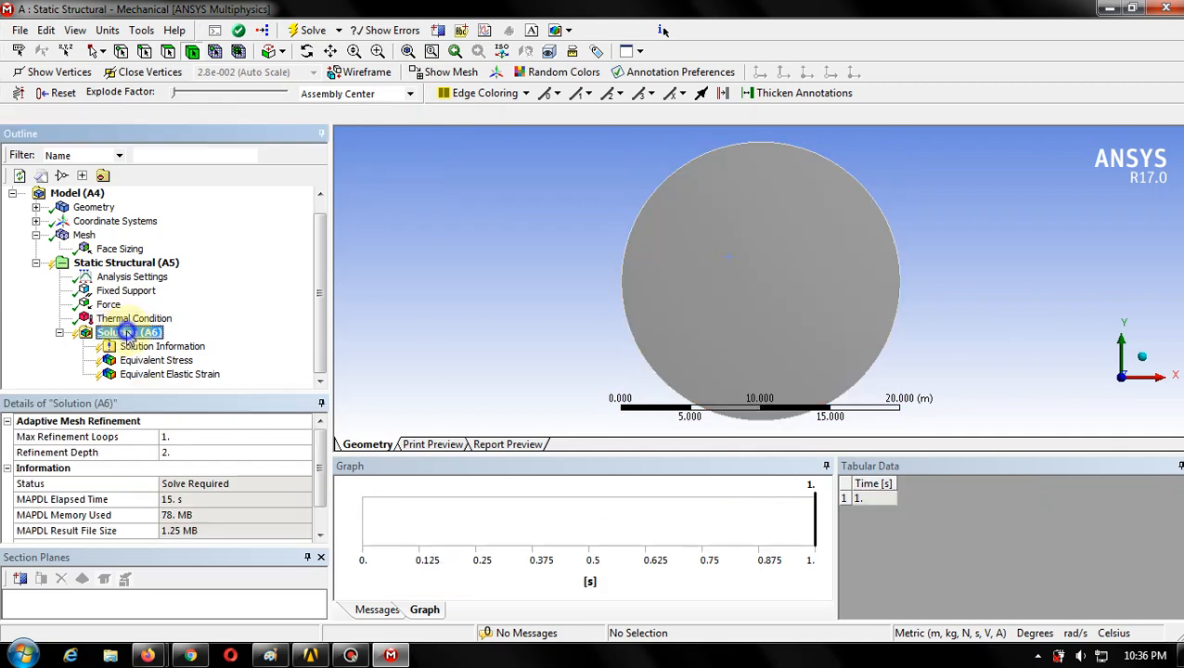
right_click(126, 331)
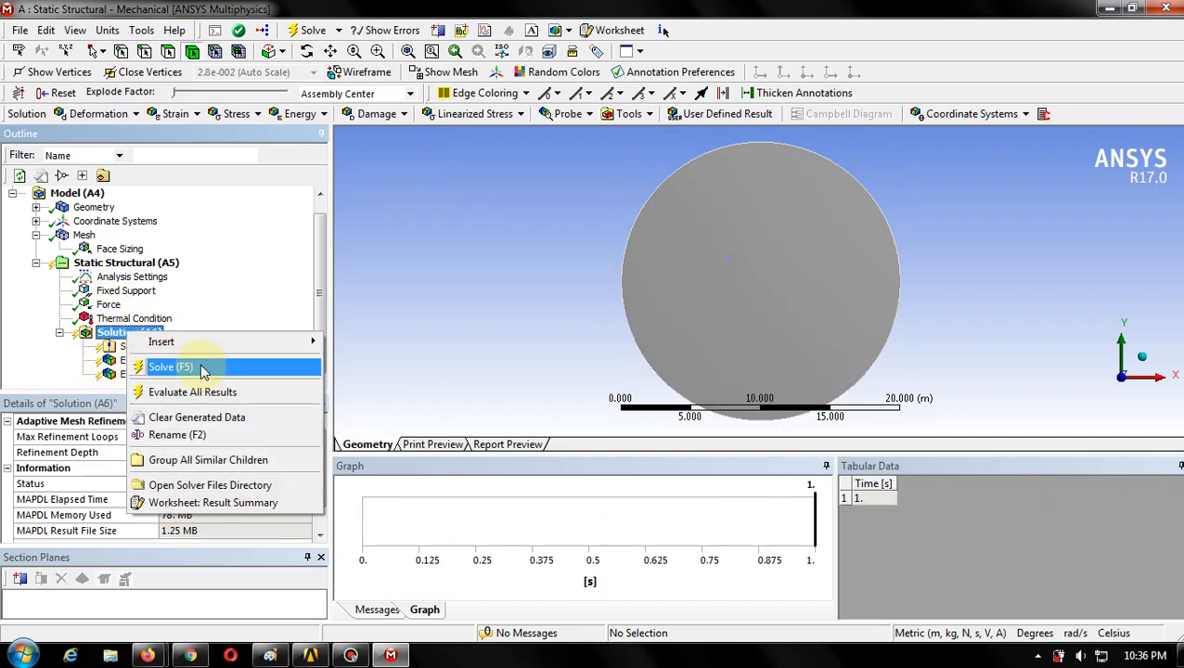
left_click(222, 399)
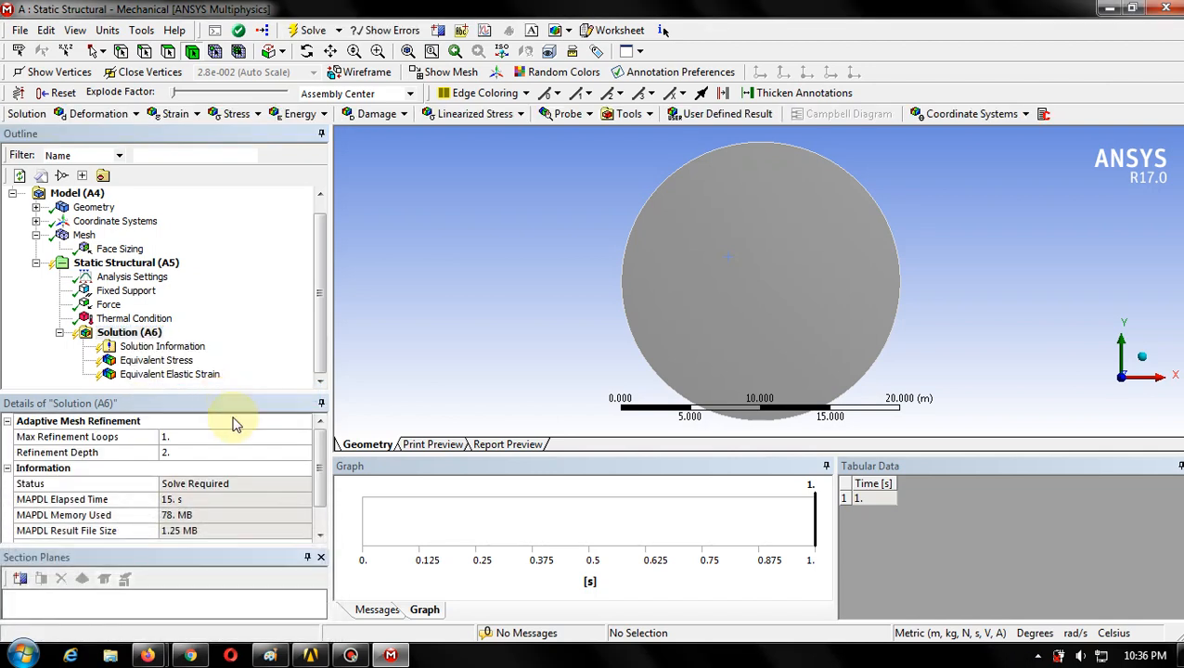
left_click(155, 374)
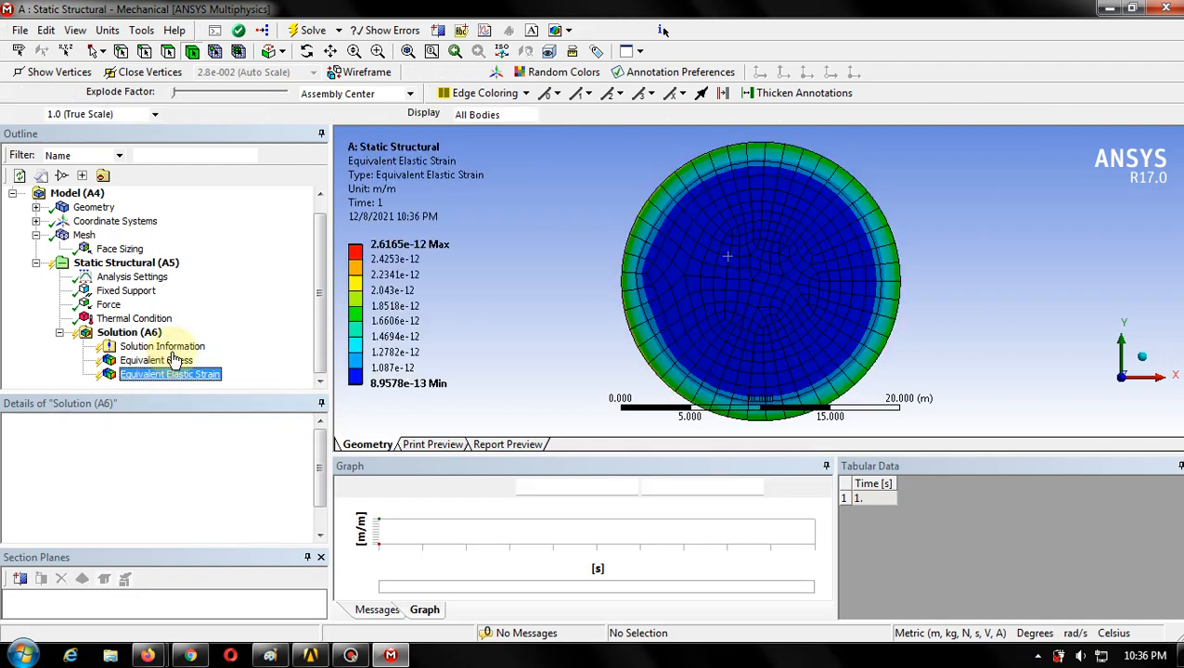
left_click(155, 360)
- Solve the static structural analysis with the thermal condition and check the Equivalent Stress and Equivalent Elastic Strain results
left_click(130, 332)
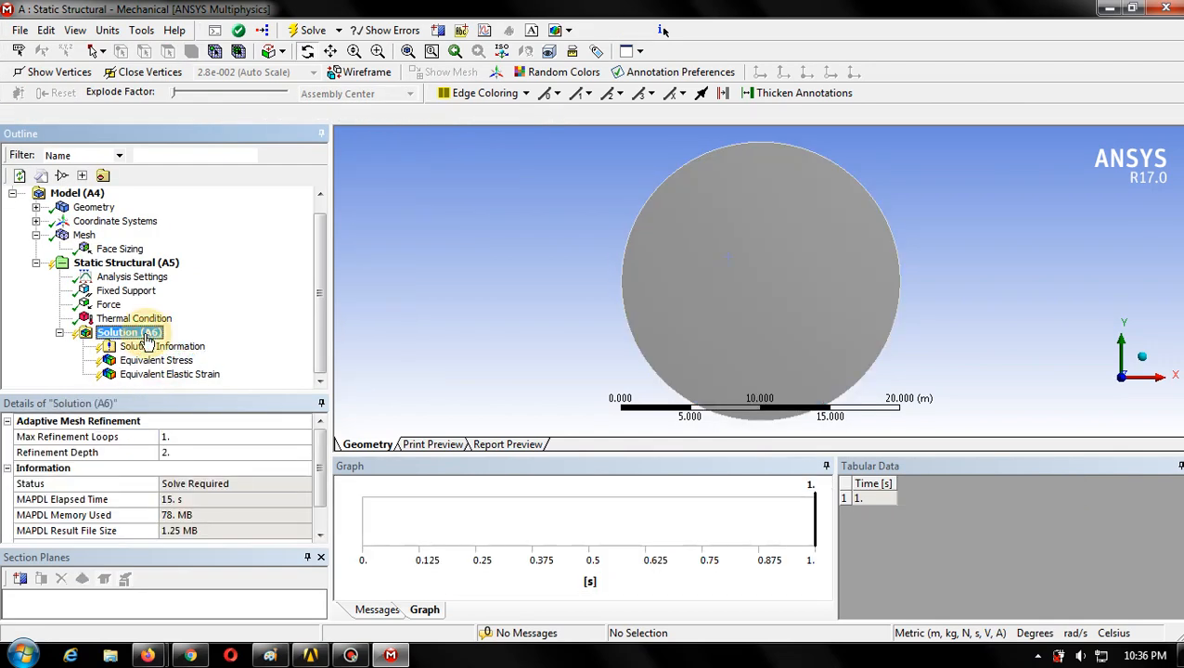
right_click(148, 336)
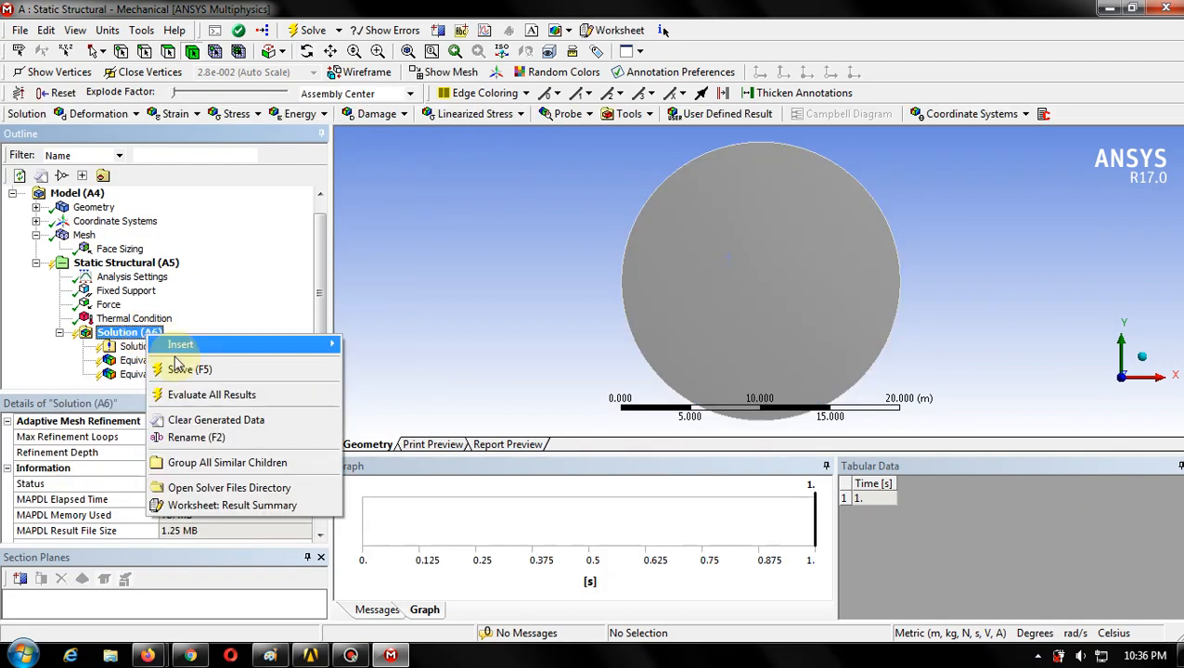
left_click(185, 367)
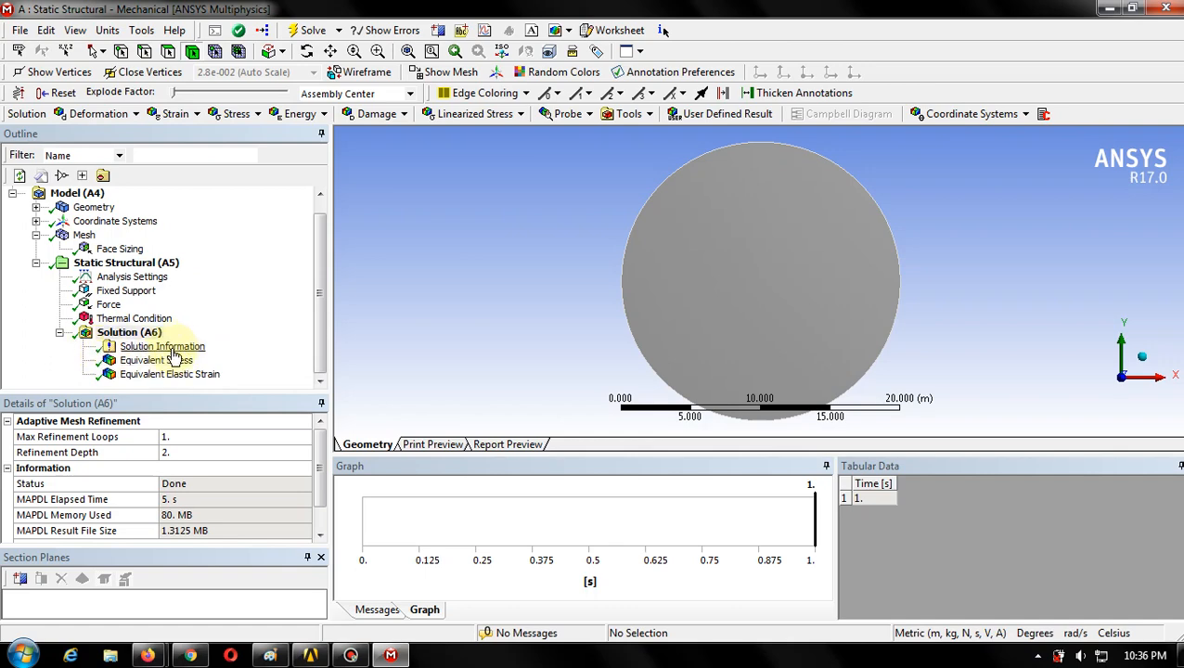
left_click(175, 362)
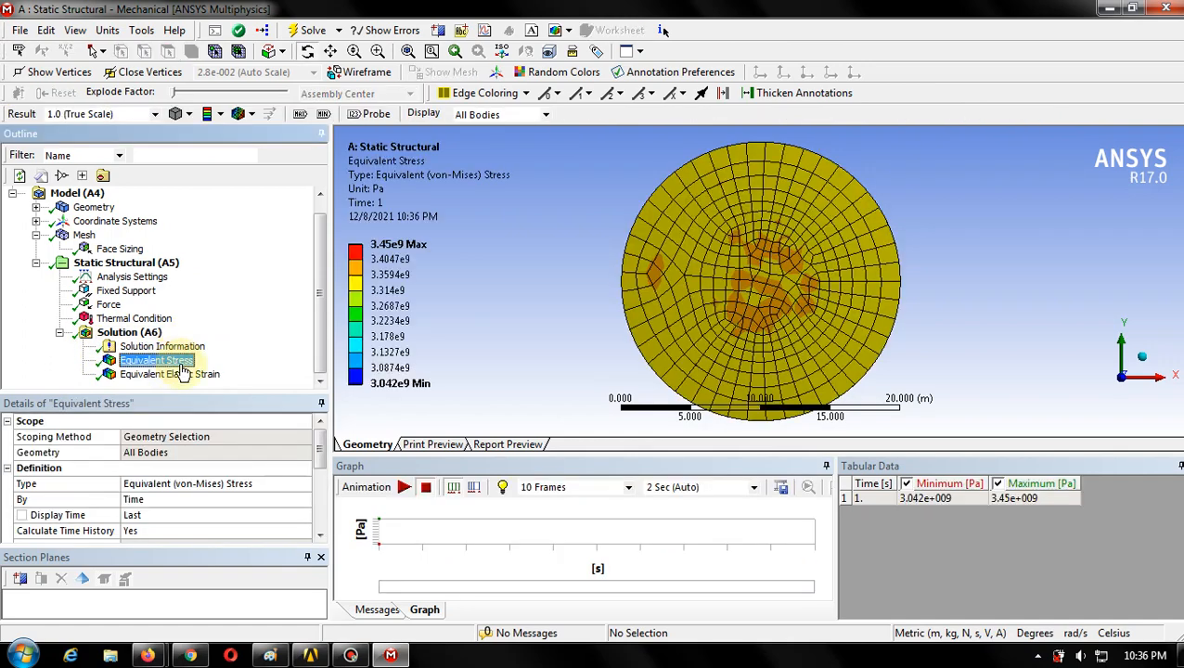
left_click(187, 374)
left_click(170, 360)
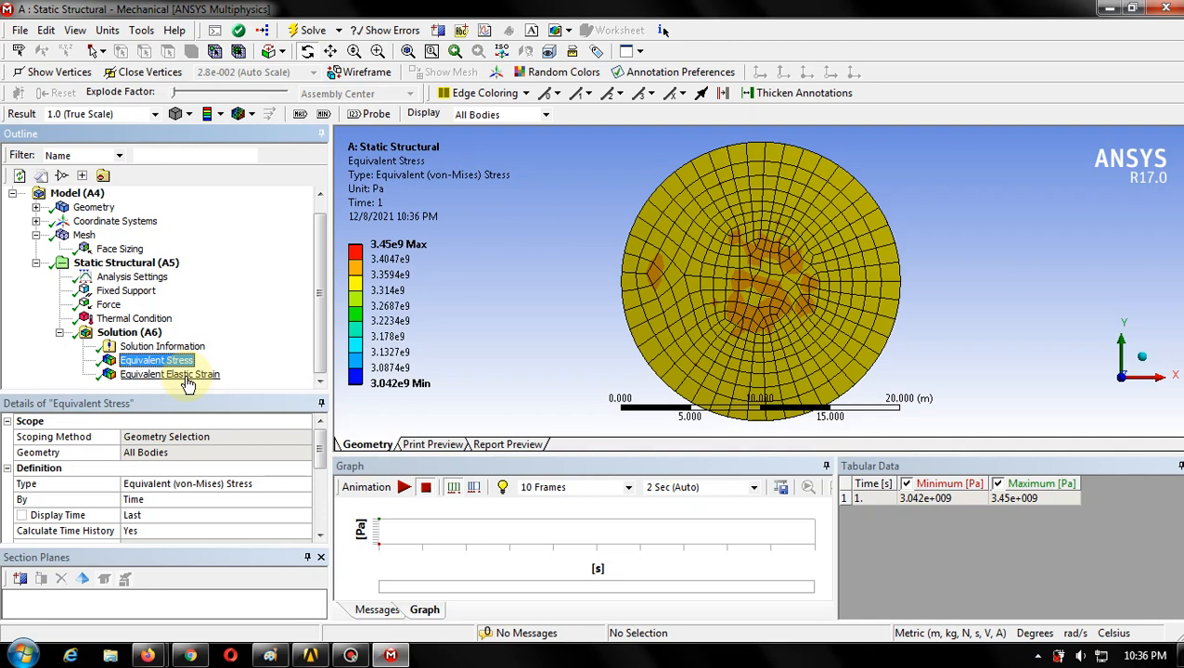
- Insert a Thermal strain result under the solution of the static structural analysis
right_click(131, 334)
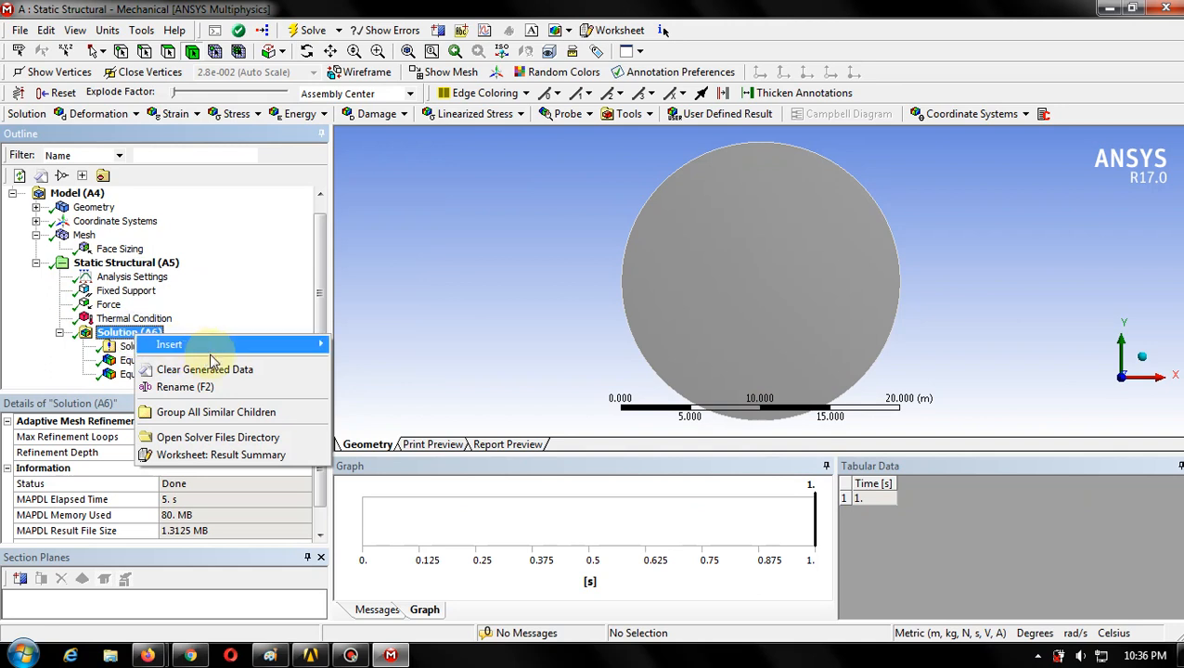
mouse_move(218, 344)
mouse_move(453, 381)
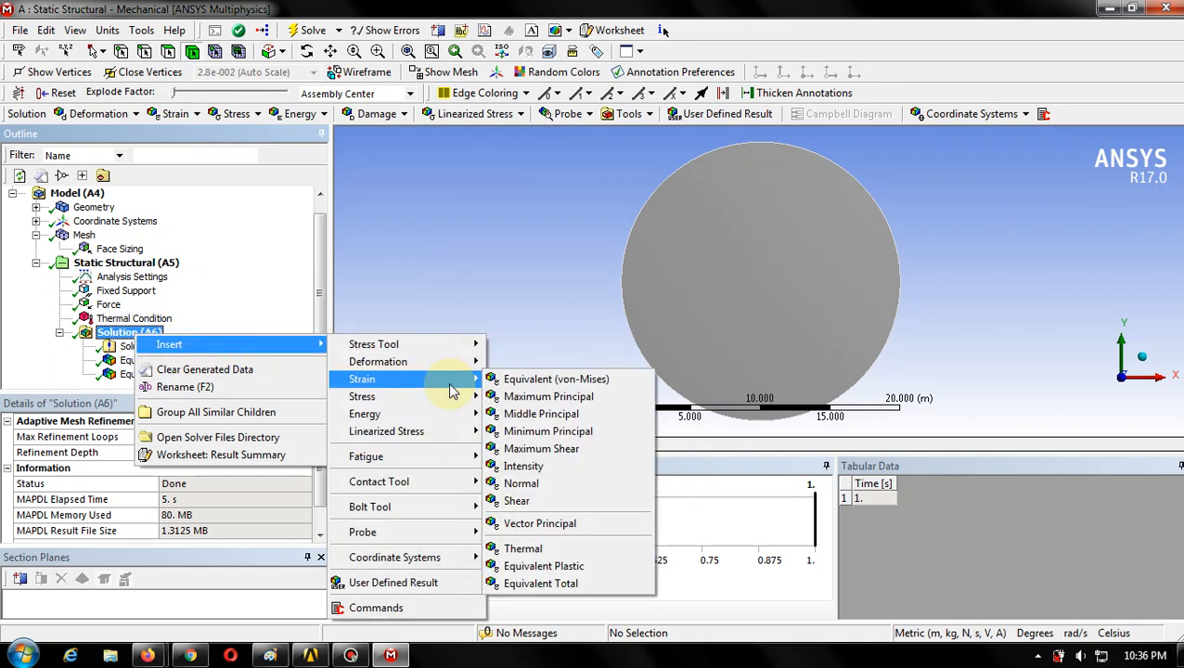
left_click(526, 550)
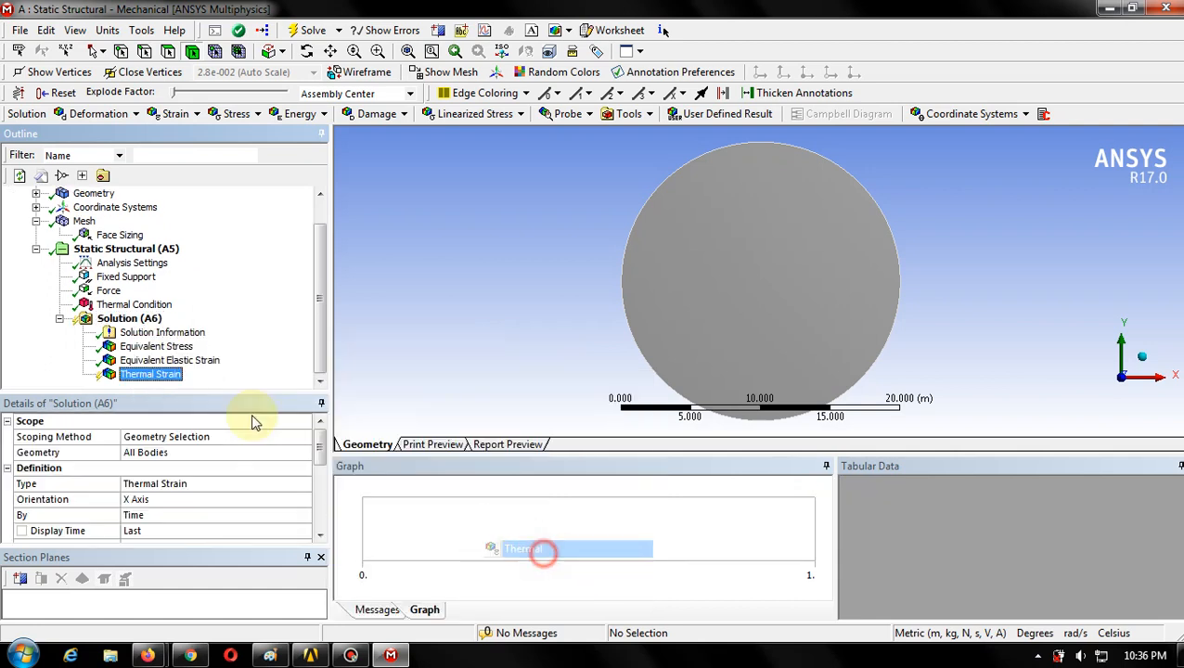
left_click(151, 323)
right_click(155, 322)
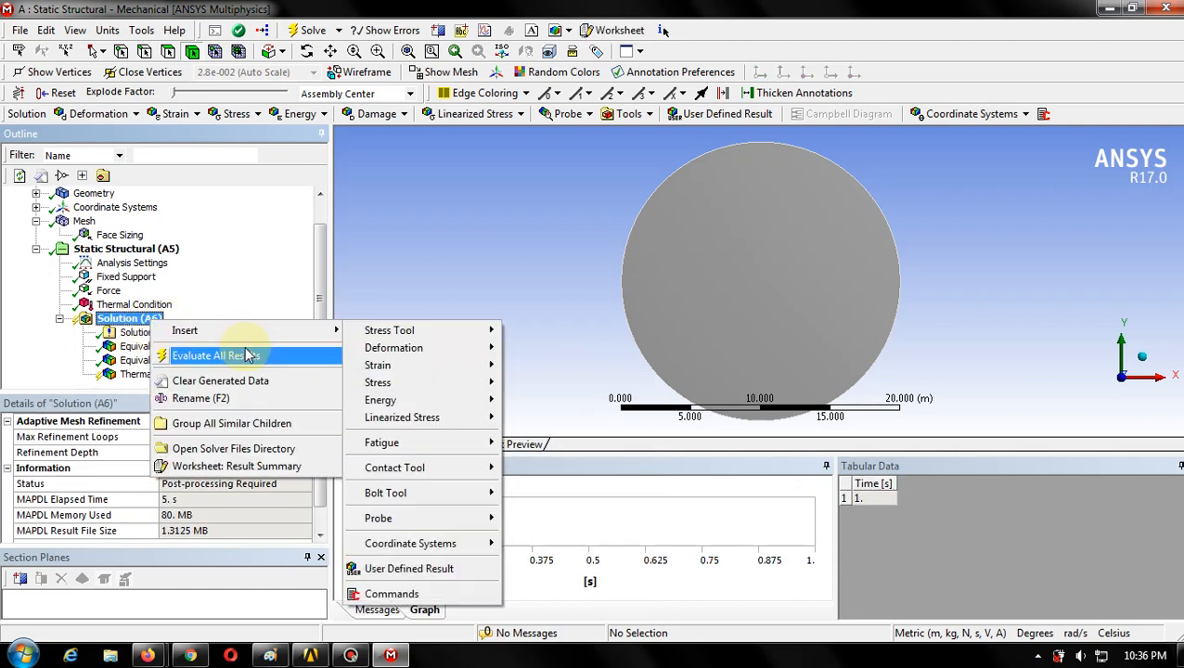
mouse_move(332, 331)
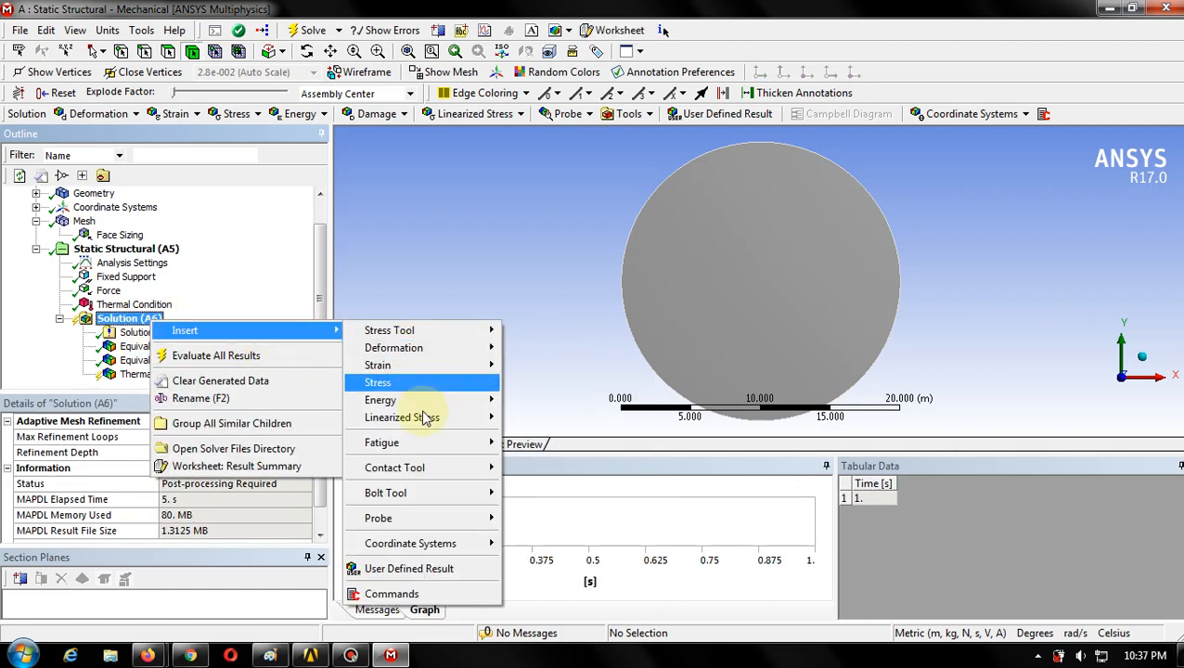
mouse_move(470, 384)
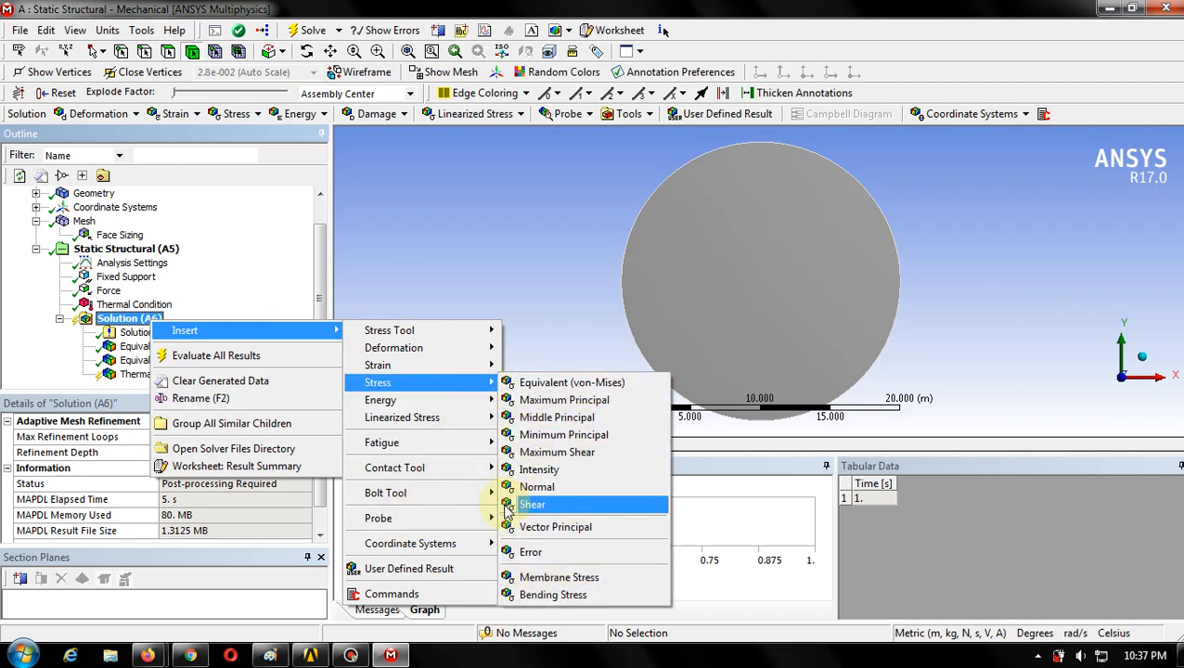
mouse_move(447, 366)
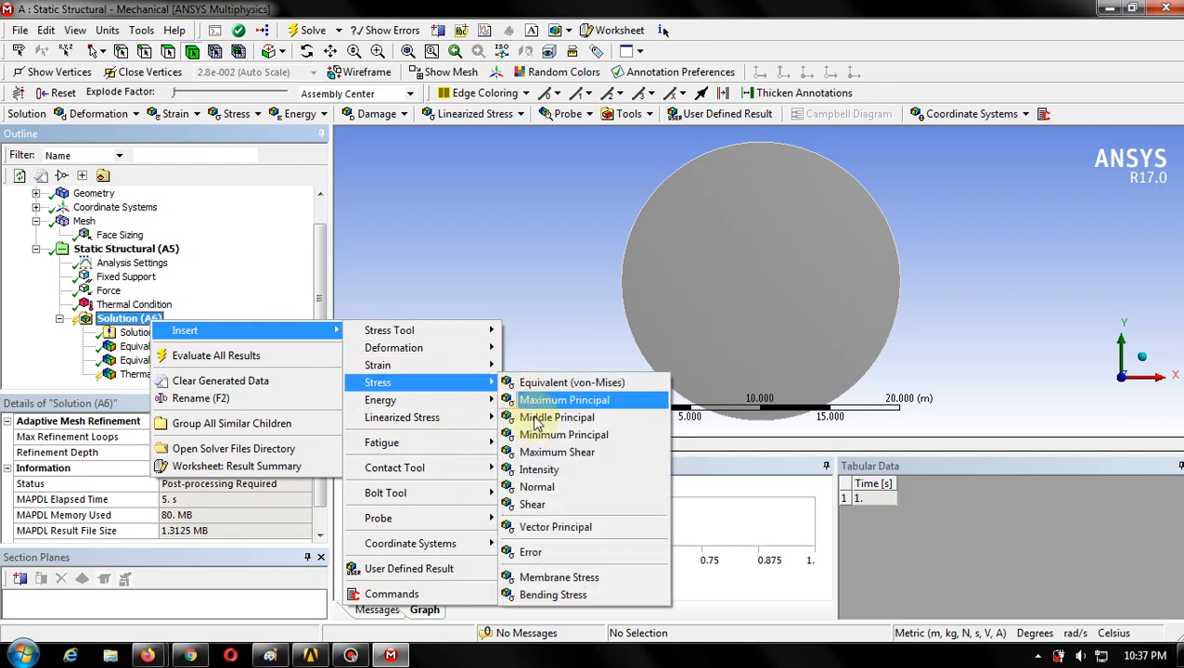
mouse_move(462, 333)
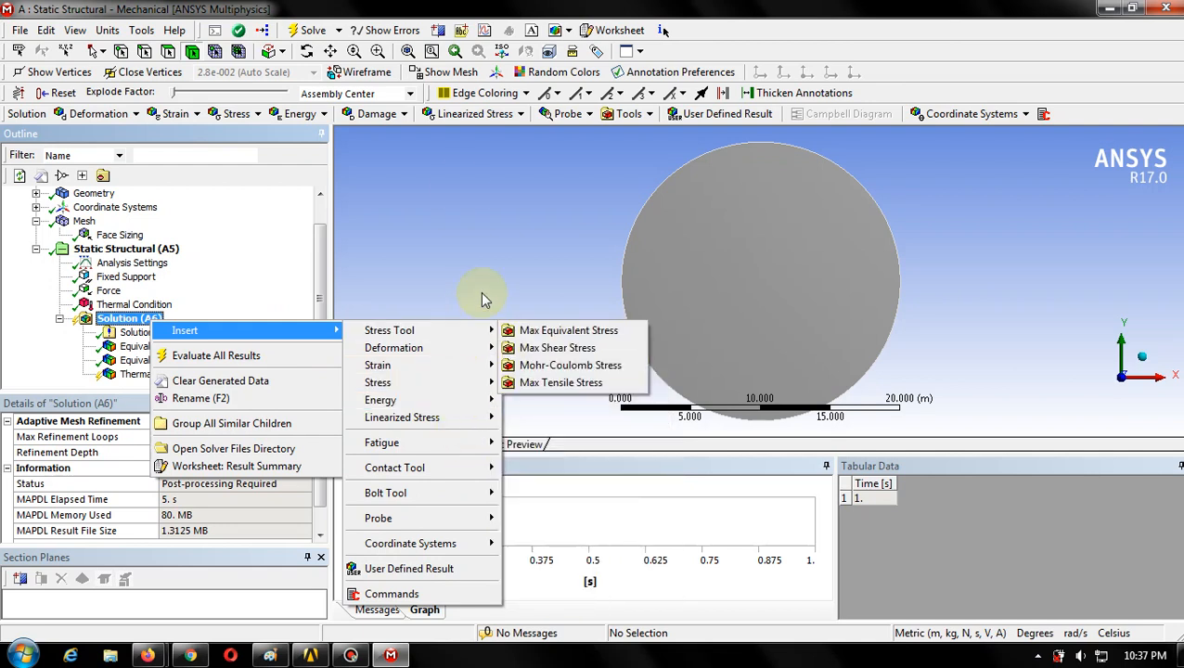
key("Escape")
key("Escape")
- Check the settings of the Thermal Condition applied to the disc
left_click(146, 306)
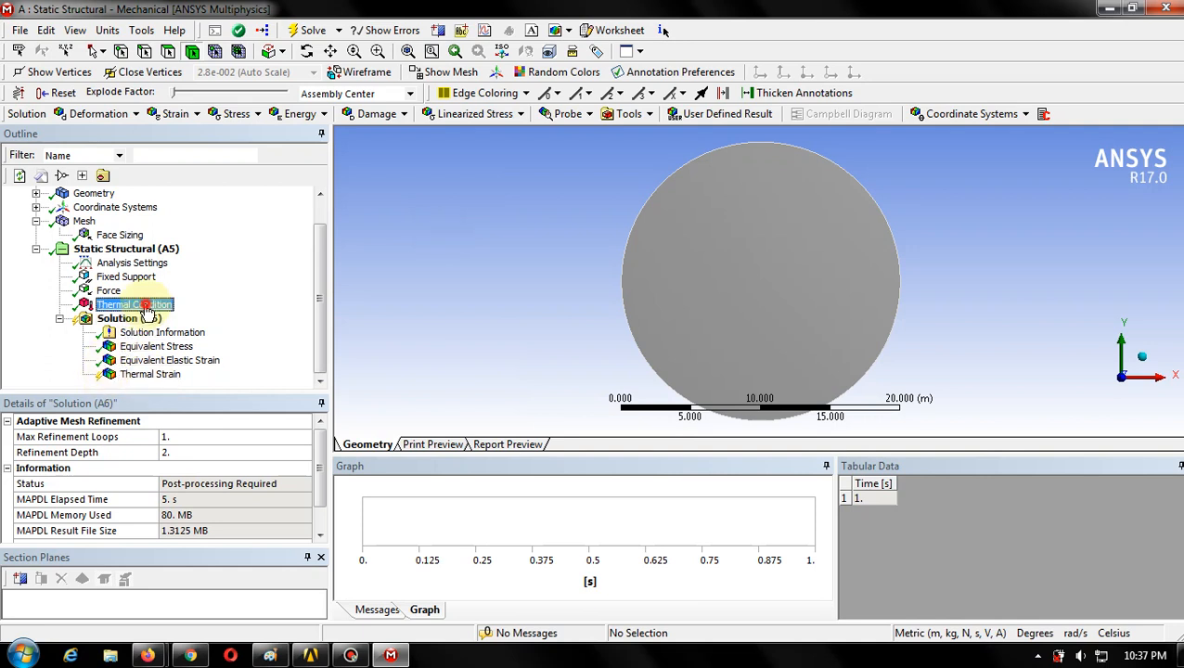
right_click(146, 306)
left_click(14, 360)
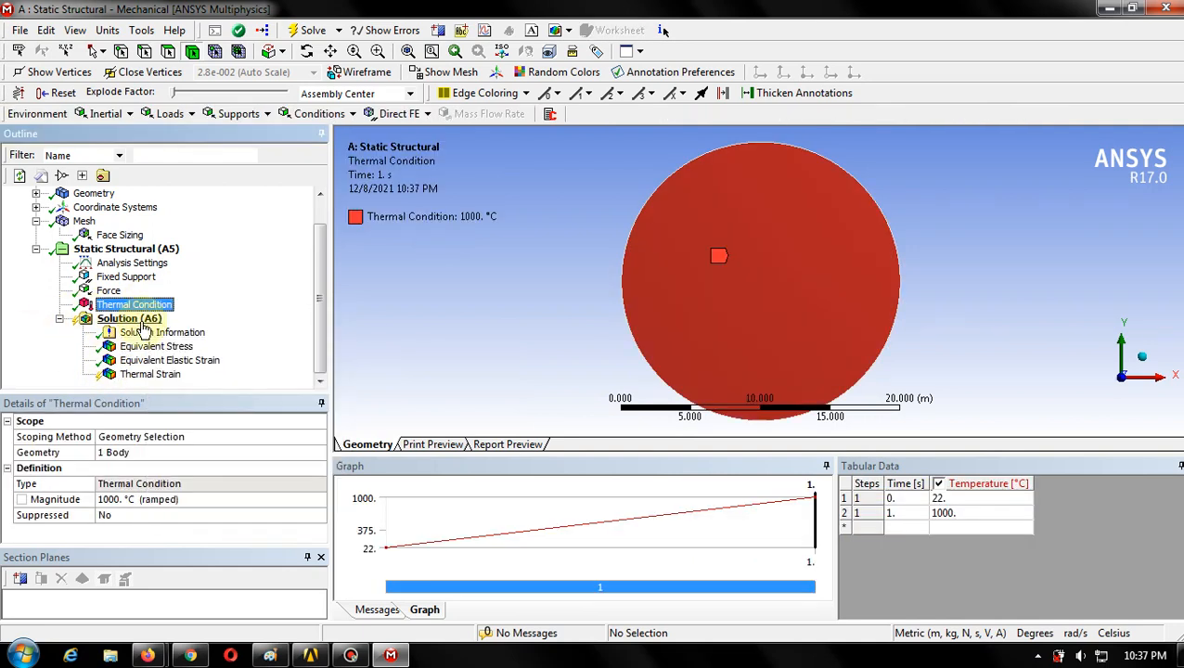
- Evaluate all results of the solution and examine the Thermal Strain result on the tilted disc
left_click(139, 319)
right_click(148, 319)
left_click(193, 353)
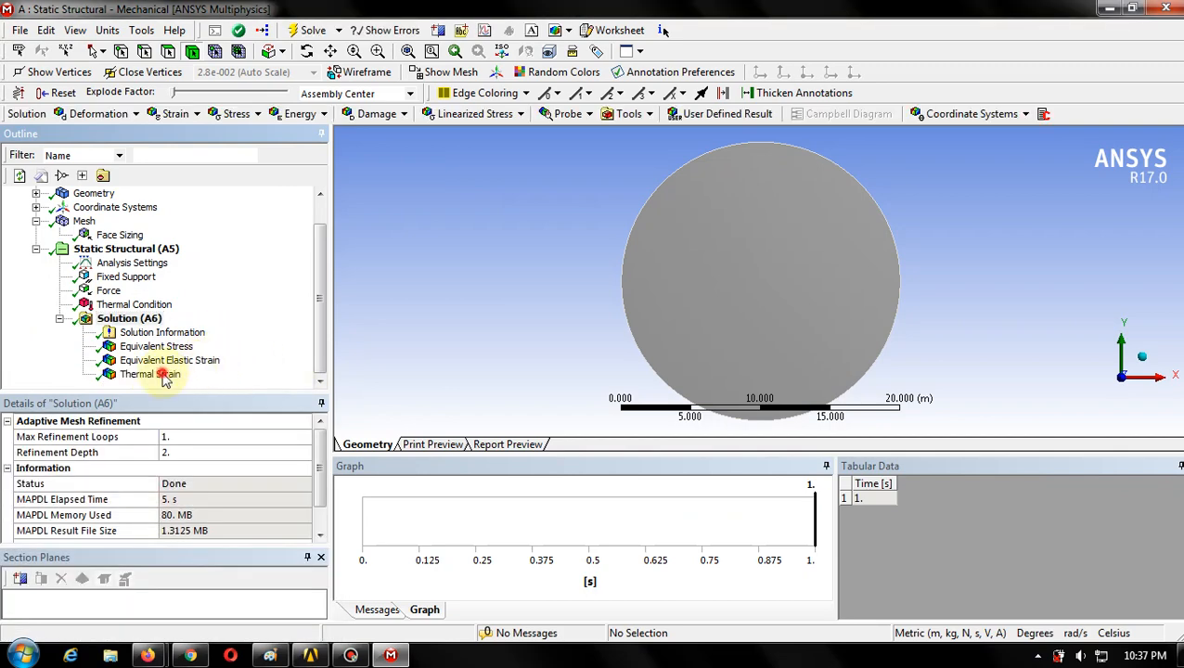
left_click(165, 376)
middle_click_drag(627, 312, 664, 278)
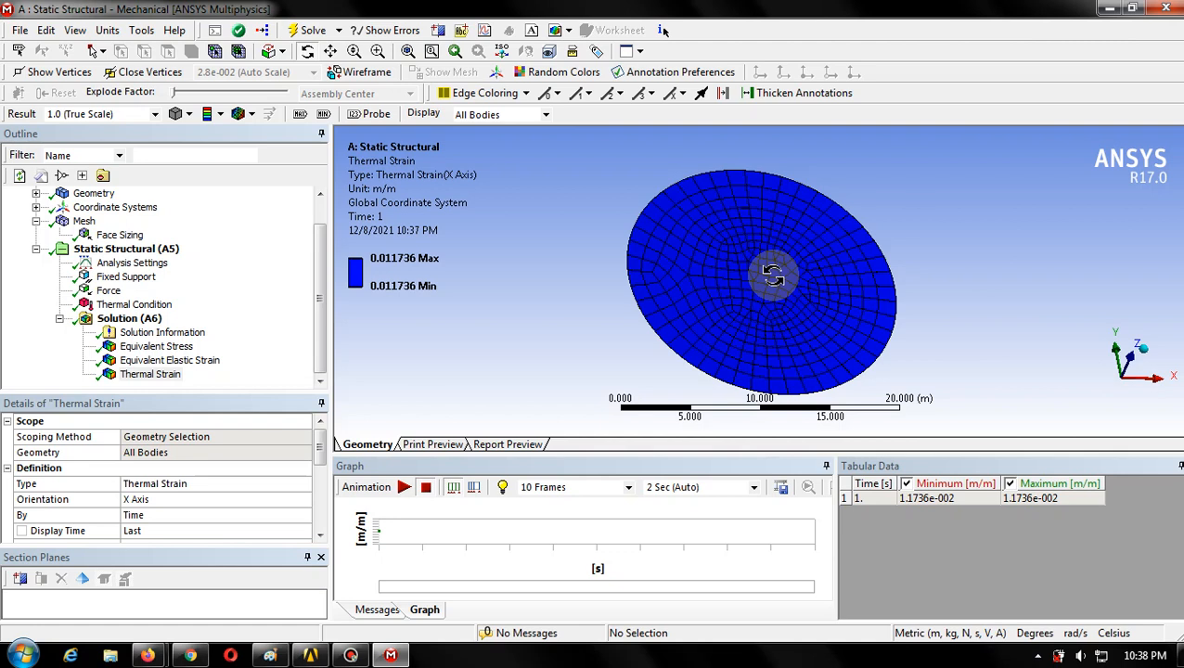
- Compare the Equivalent Stress, Equivalent Elastic Strain and Thermal Strain results of the disc
left_click(155, 346)
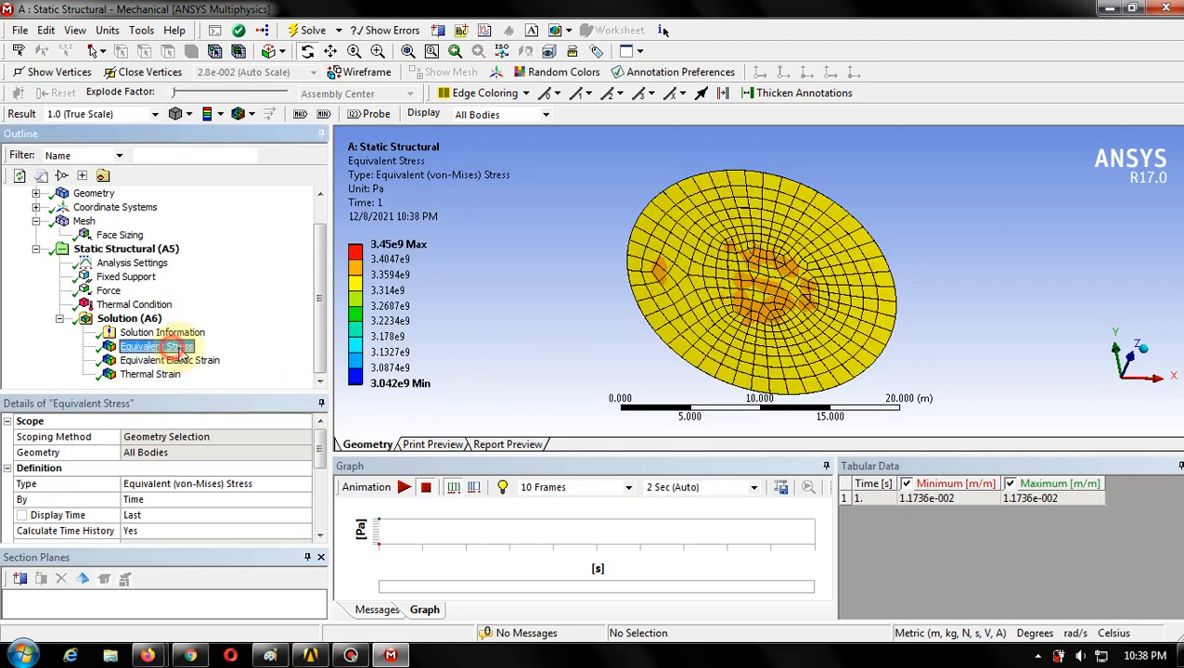
left_click(186, 361)
left_click(167, 375)
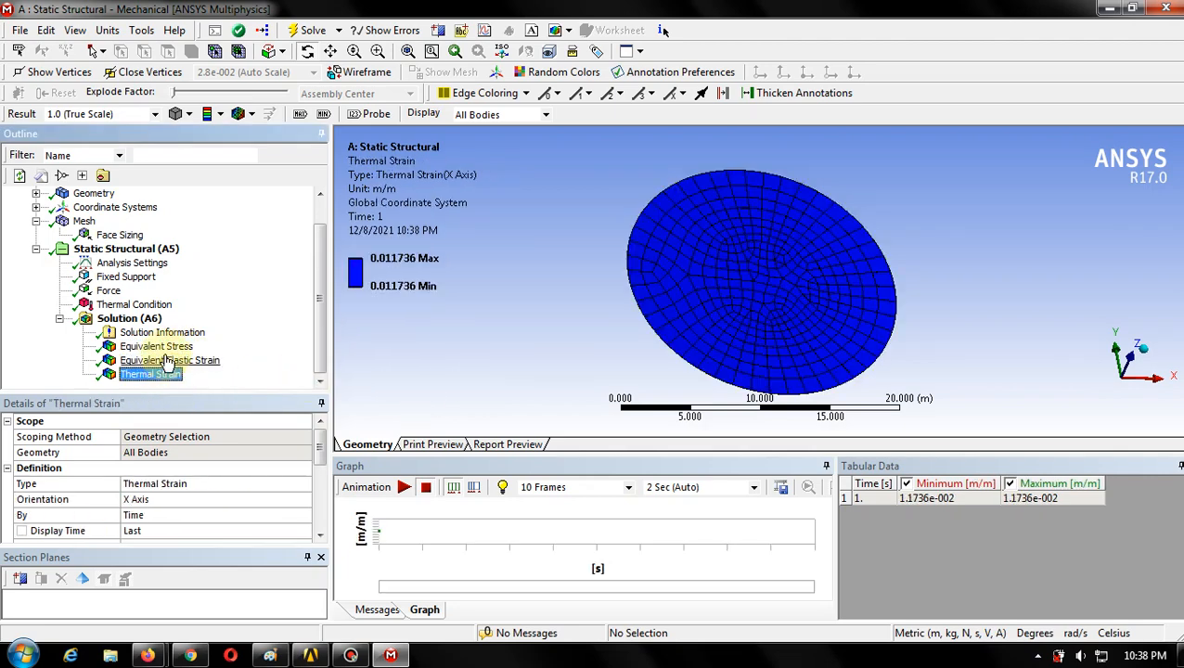
left_click(168, 346)
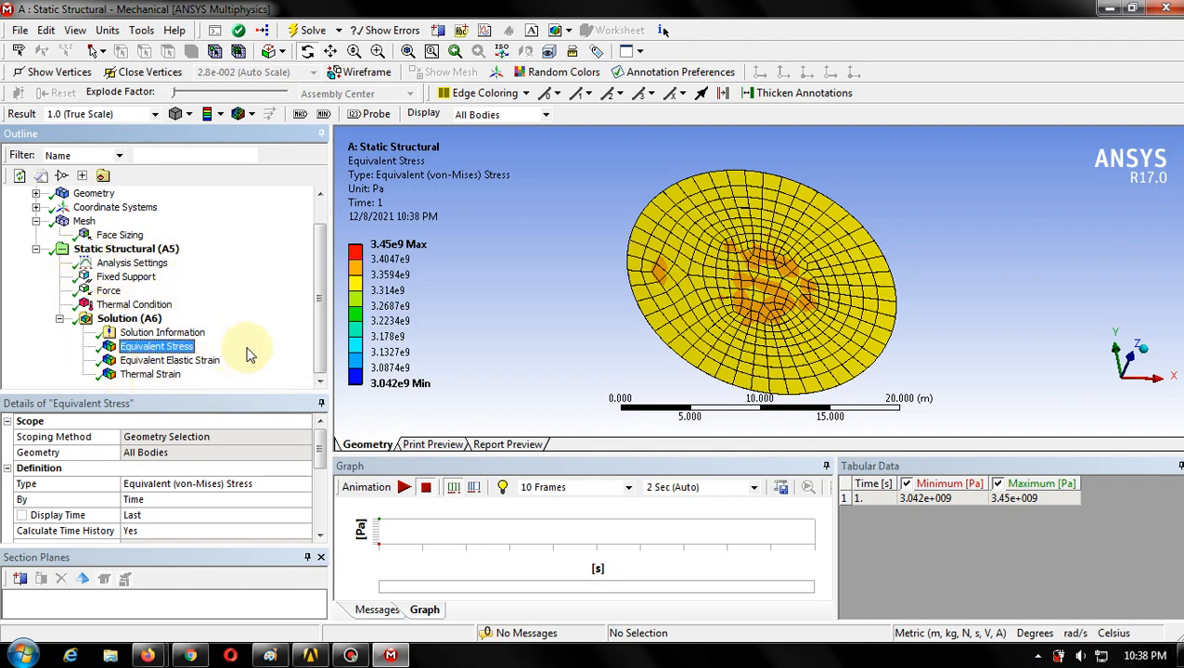
scroll(733, 316, "up", 1)
scroll(186, 325, "down", 1)
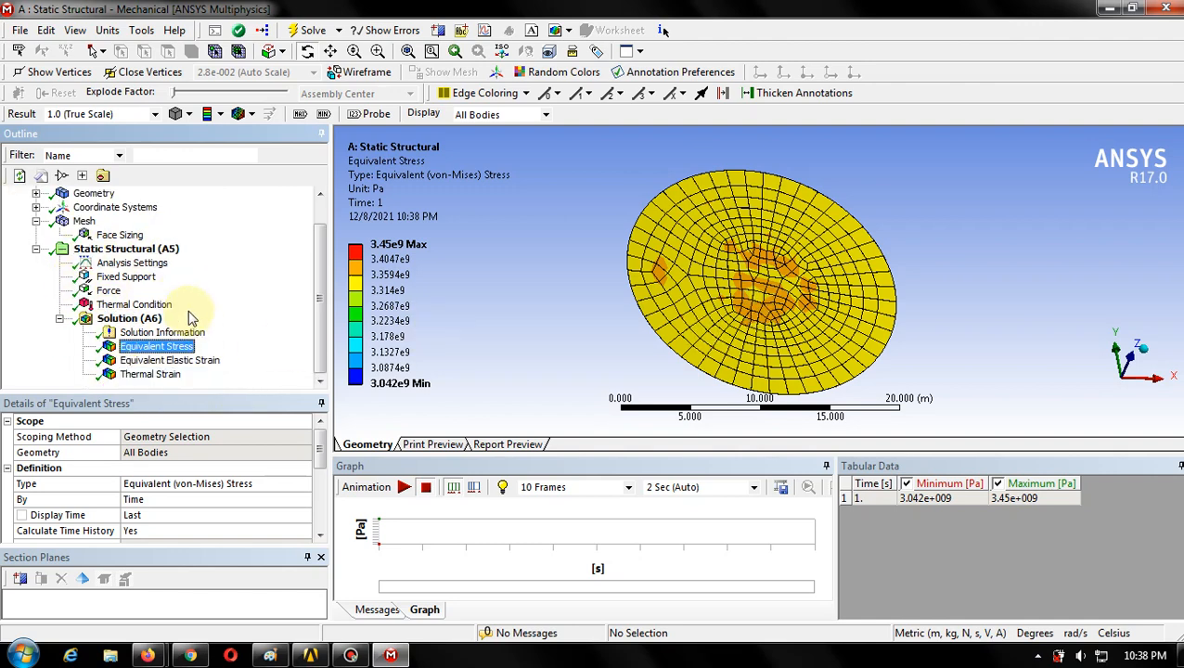
left_click(167, 360)
left_click(163, 374)
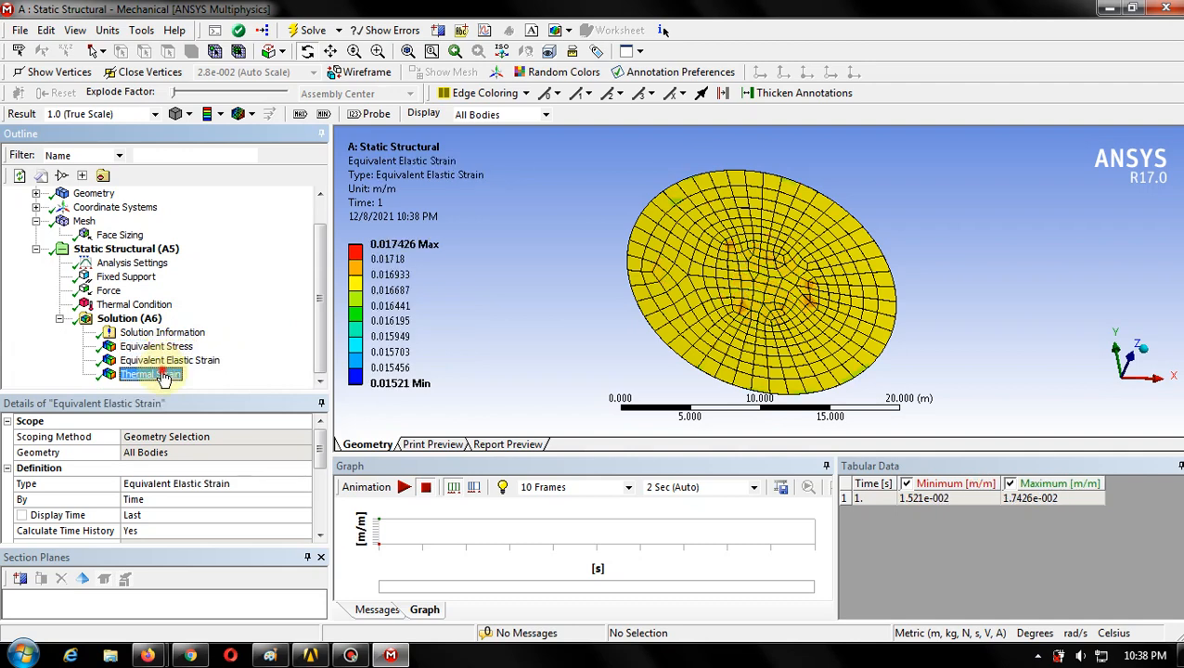
- Close the Mechanical window and return to the project schematic in Workbench
left_click(151, 320)
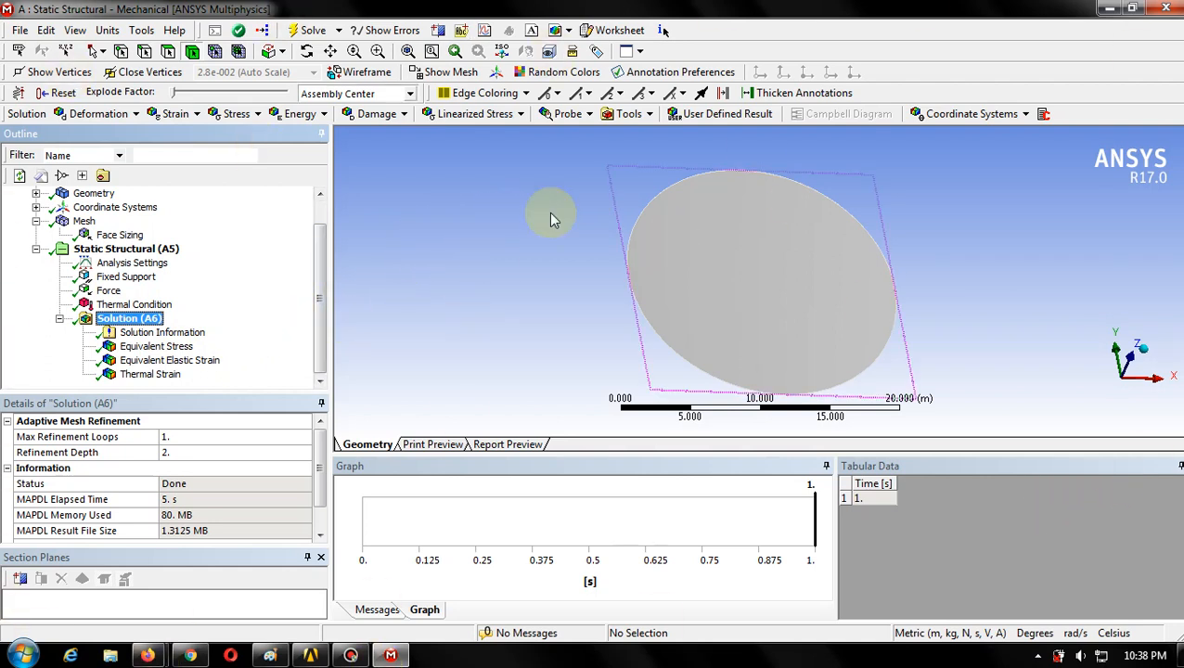
left_click(1163, 7)
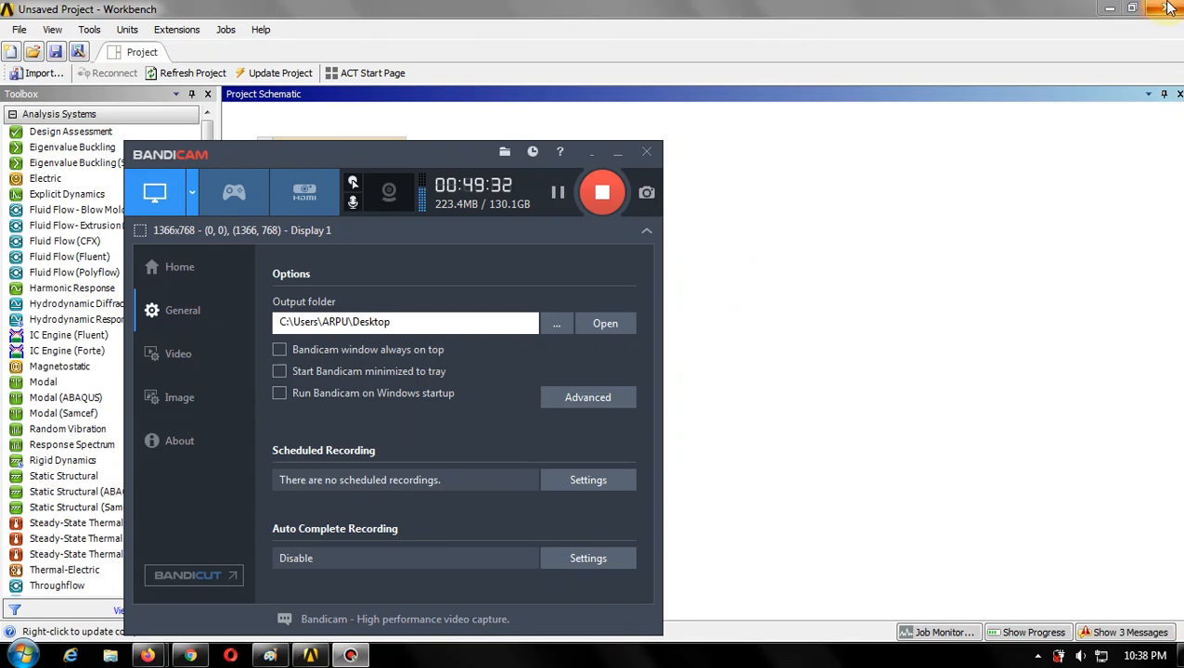
left_click(771, 9)
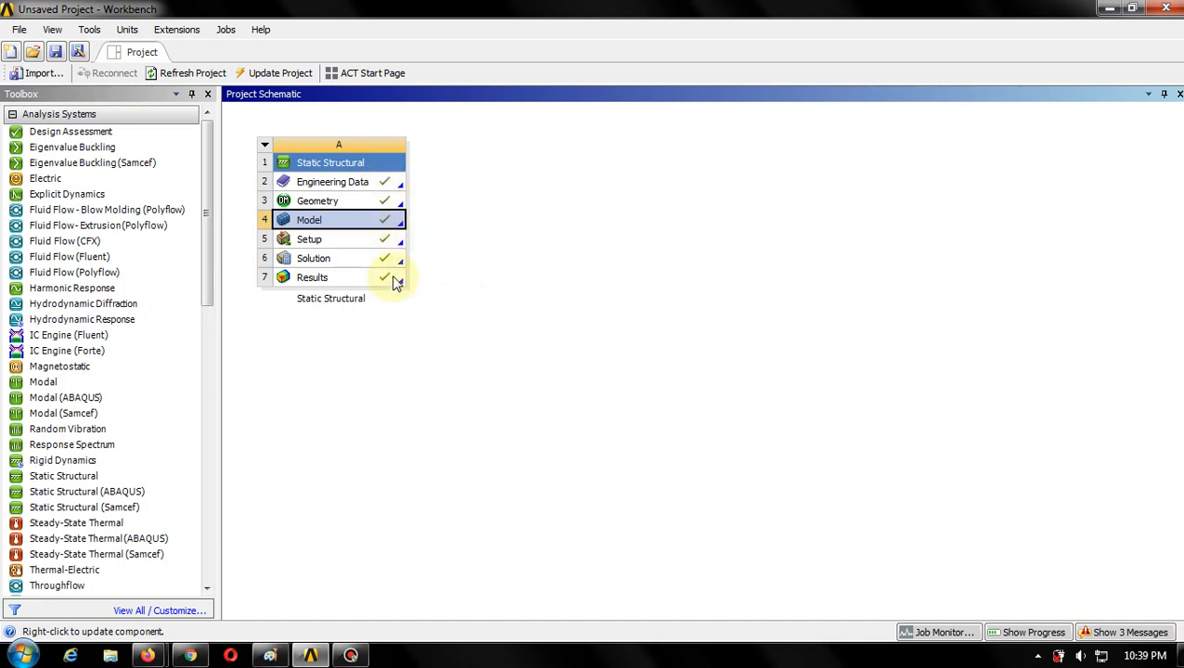
left_click(582, 286)
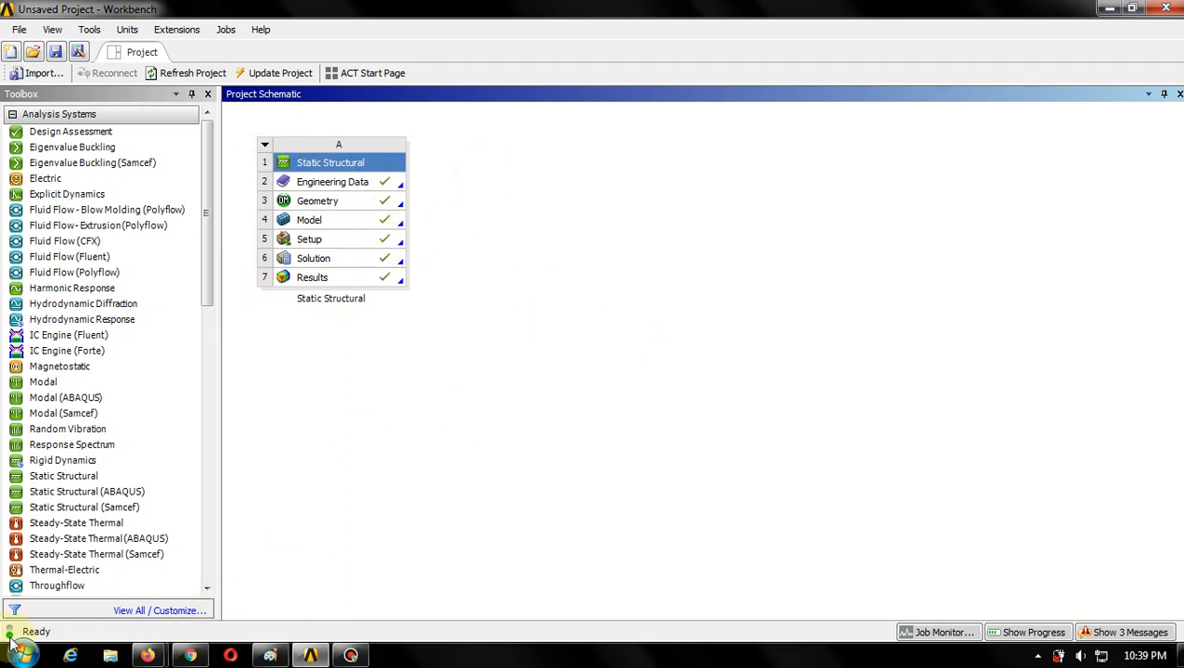
- Start saving the project under a new name and browse to the Research\Practice folder on the Backup (E:) drive
left_click(18, 31)
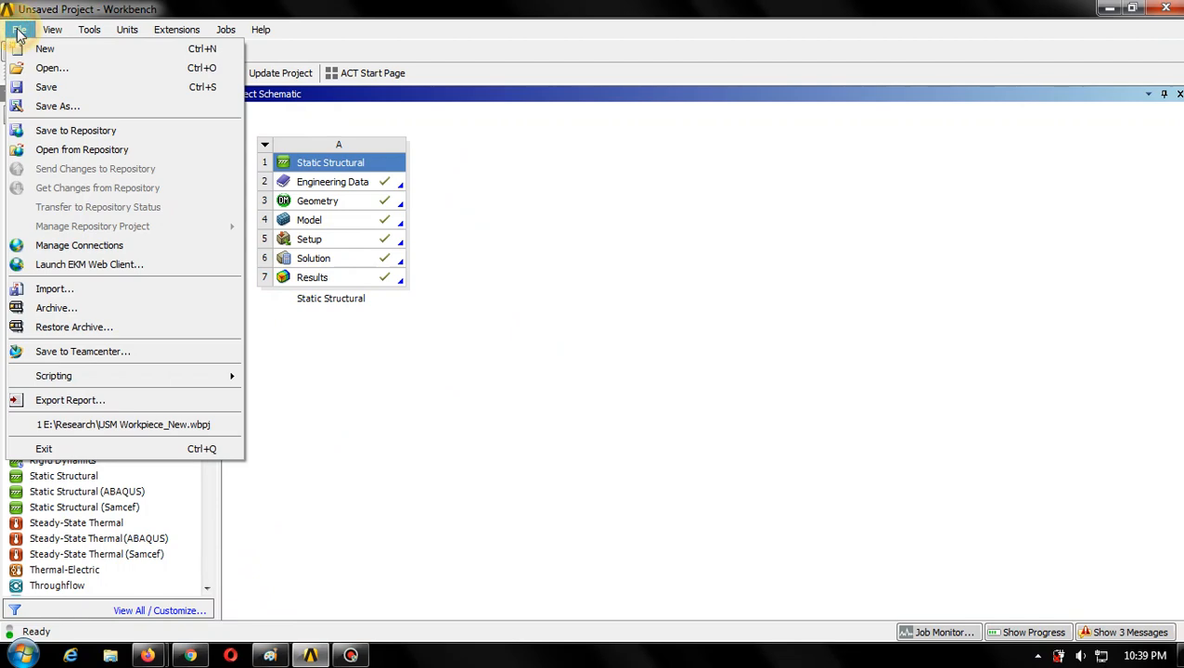
left_click(101, 111)
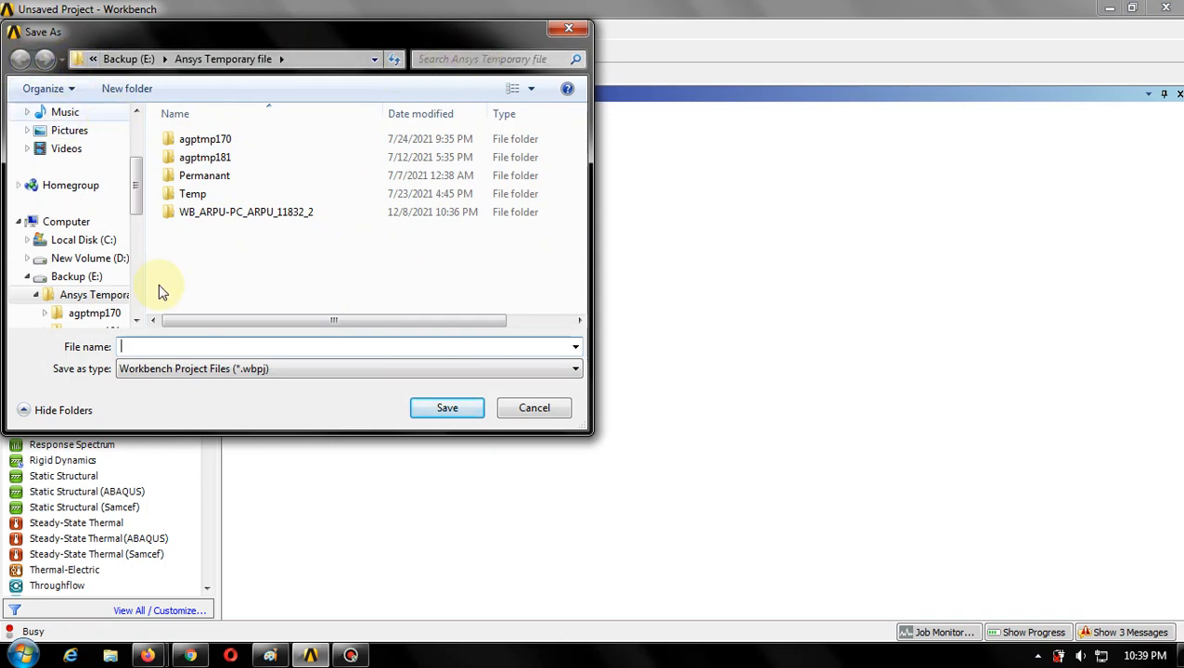
left_click_drag(135, 206, 132, 296)
left_click(83, 239)
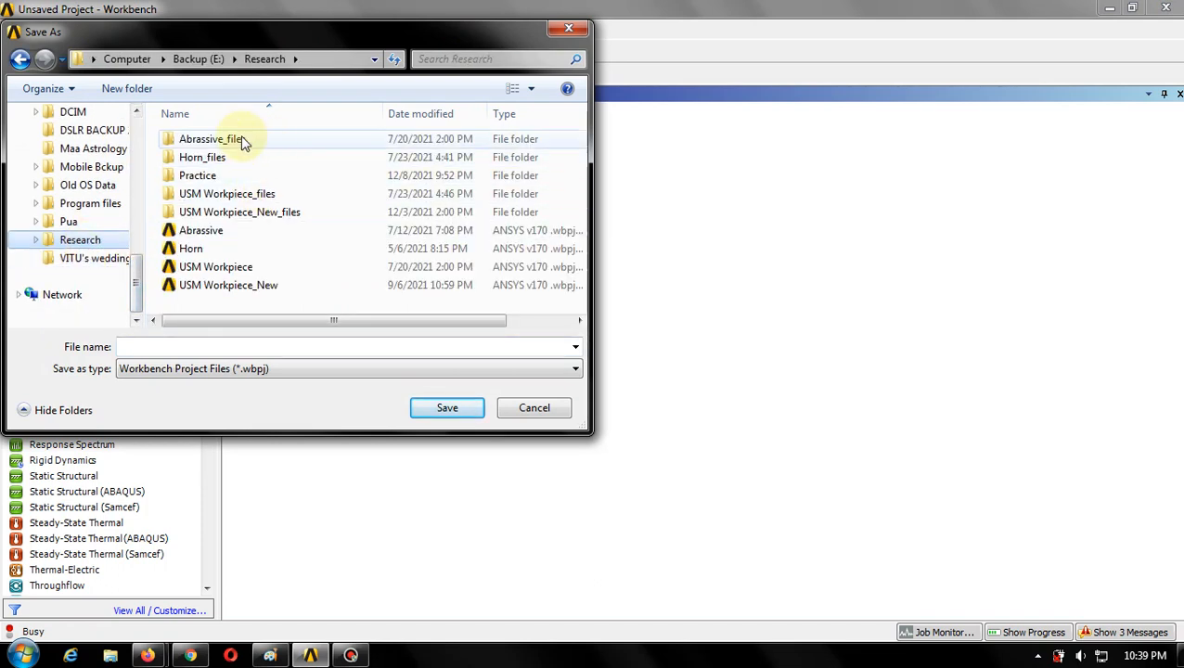
left_click(213, 181)
double_click(216, 183)
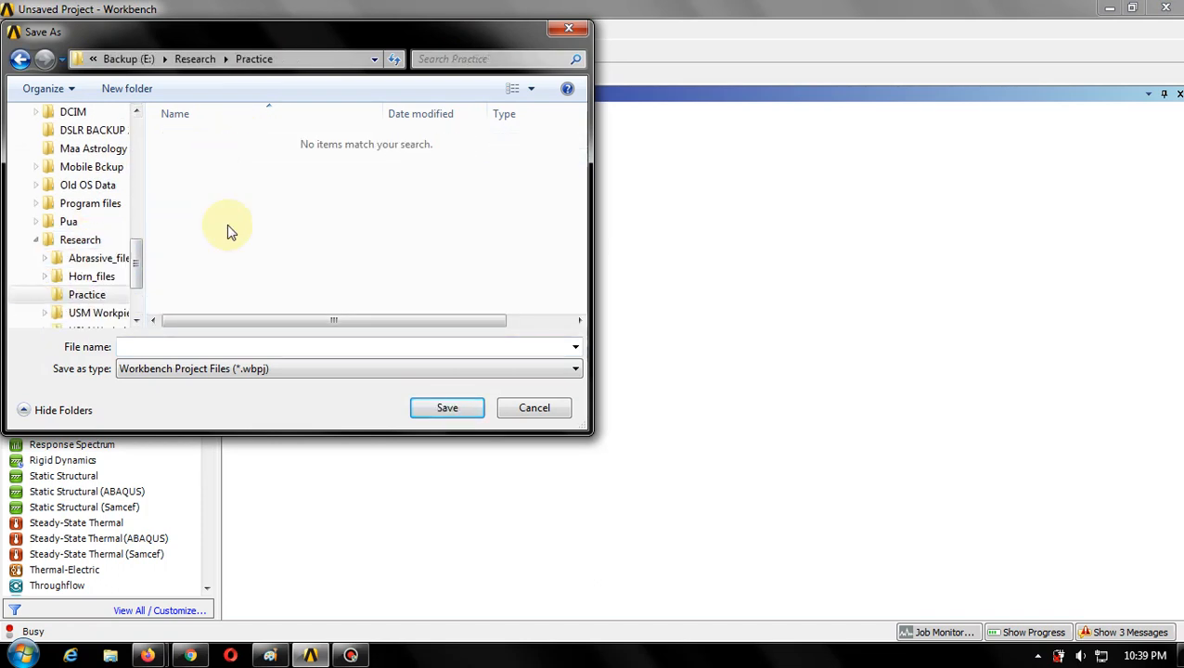
- Save the project with the file name 08.12.2021 and close Workbench
left_click(250, 349)
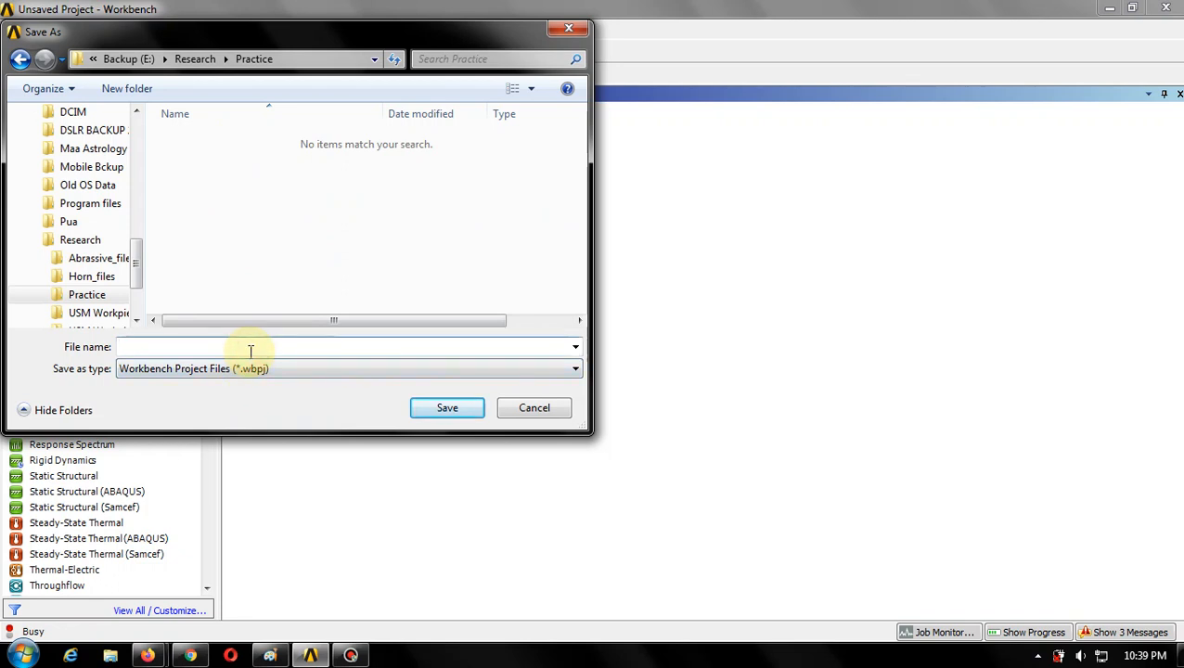
type("08")
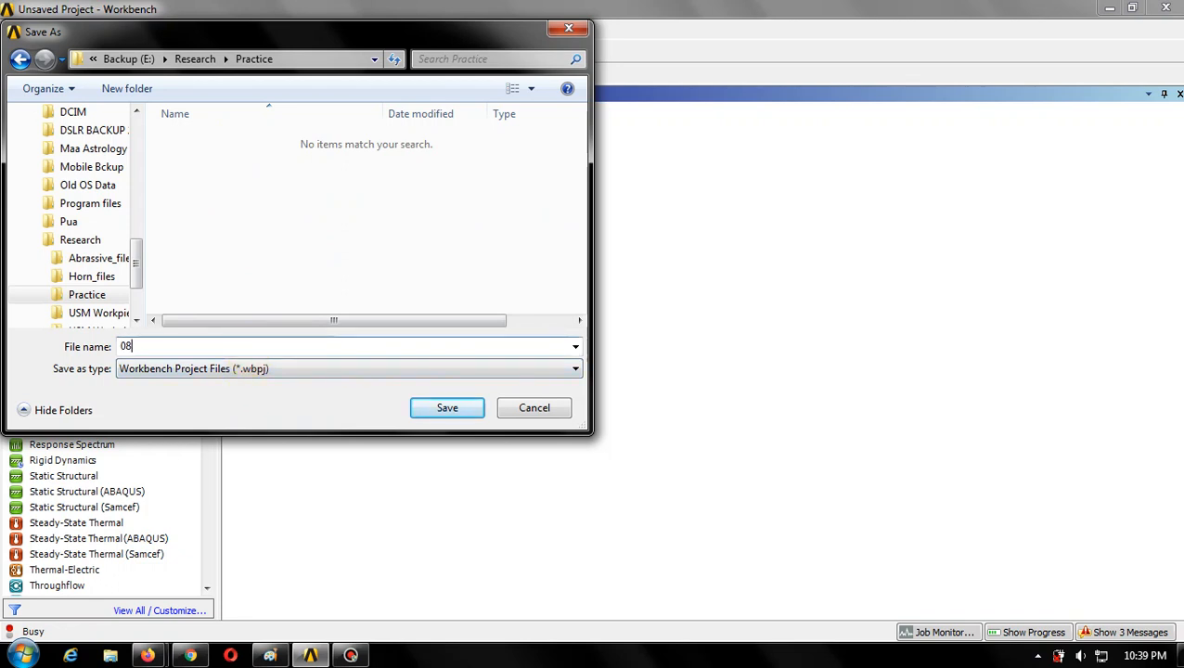
type(".0")
key("BackSpace")
type("08.12.20")
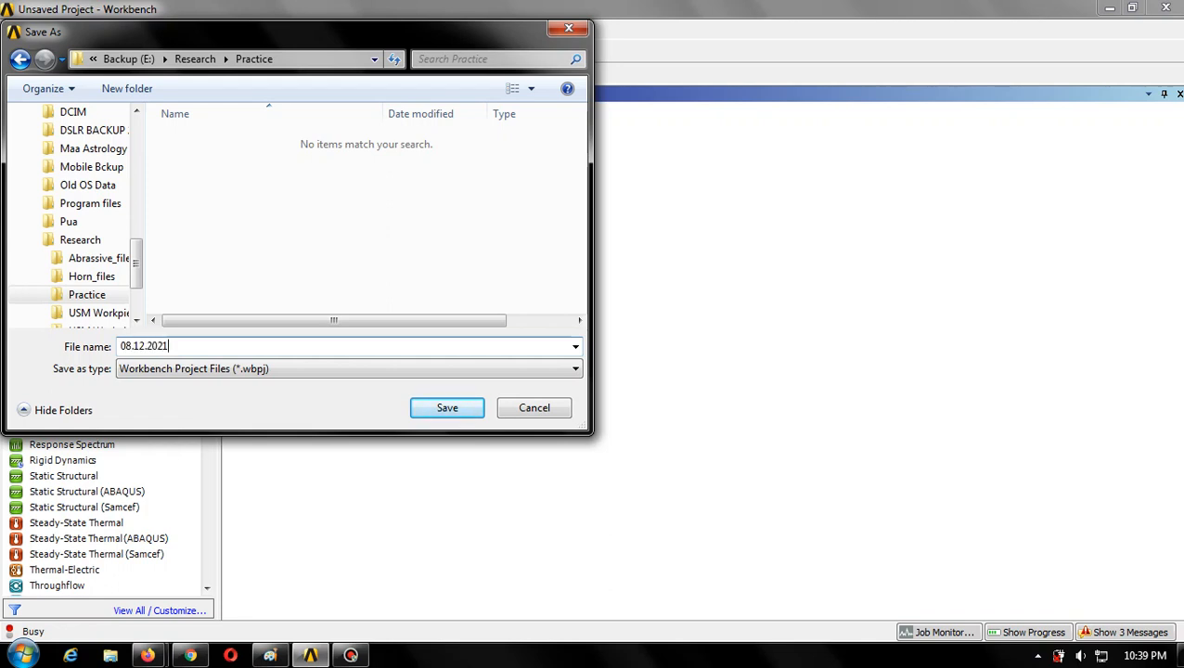
type("21")
key("Return")
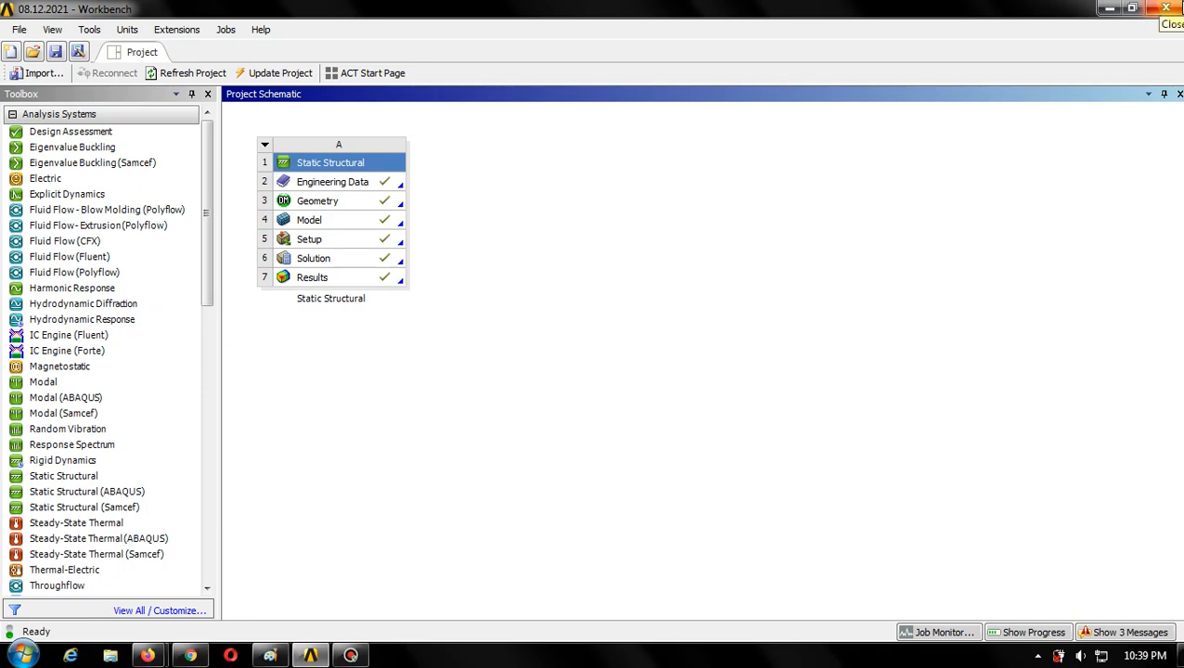
left_click(1167, 8)
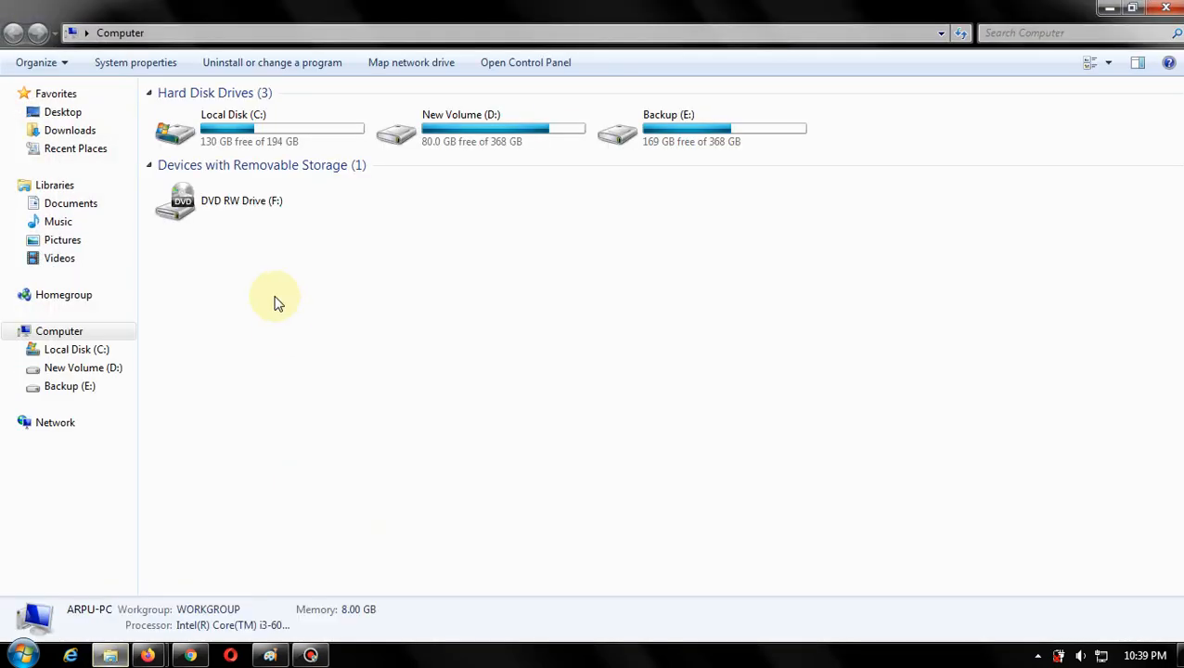
- Open the saved 08.12.2021 project from the Research\Practice folder on the Backup (E:) drive
left_click(673, 149)
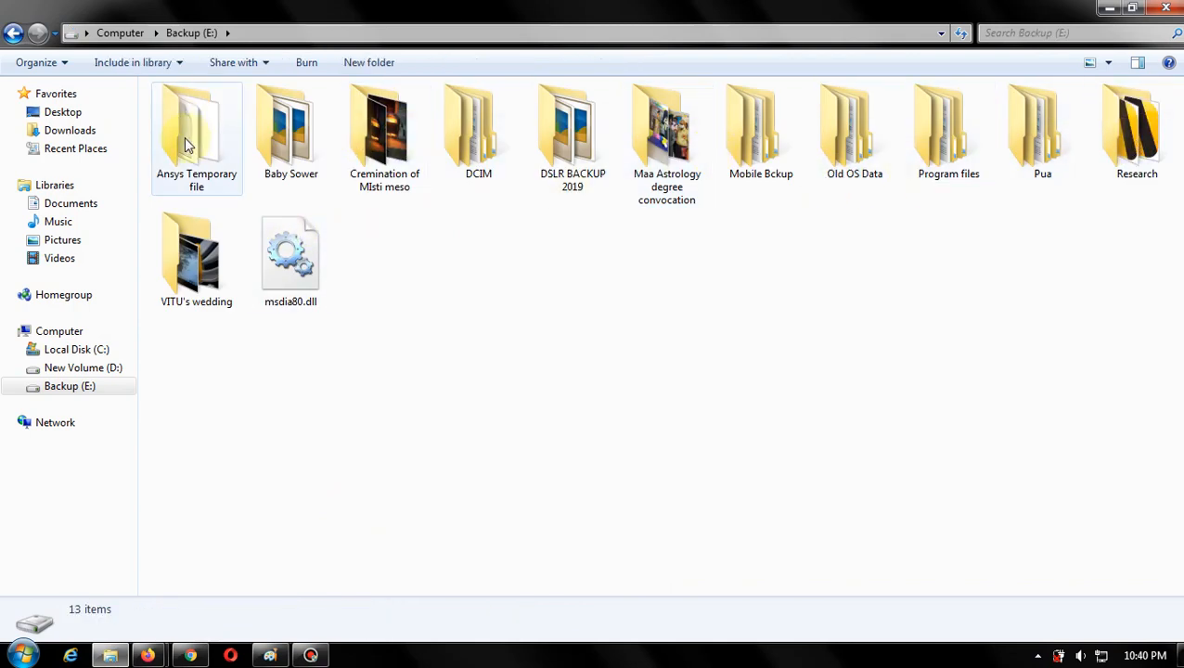
double_click(1109, 125)
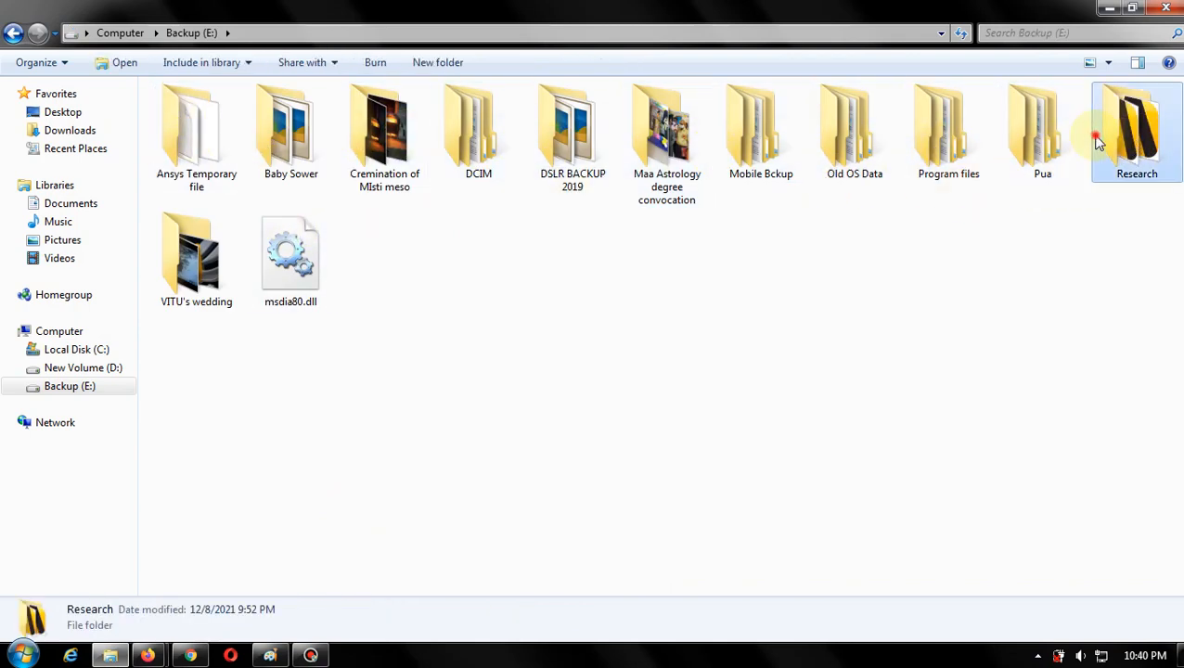
double_click(195, 149)
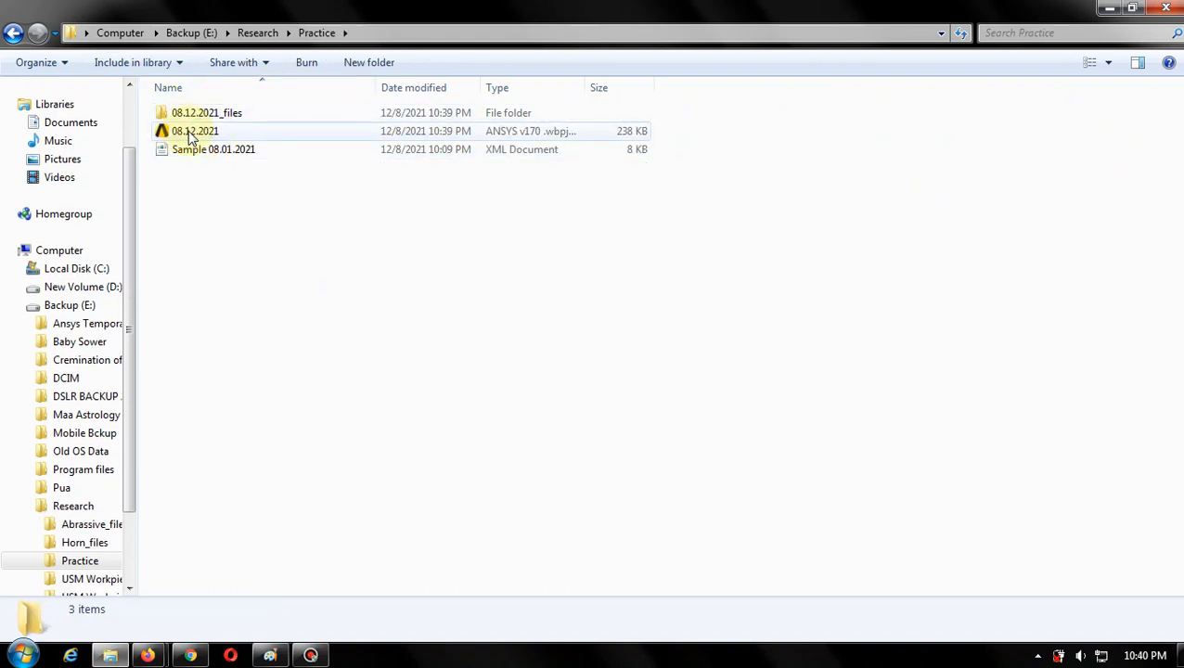
left_click(190, 134)
right_click(191, 134)
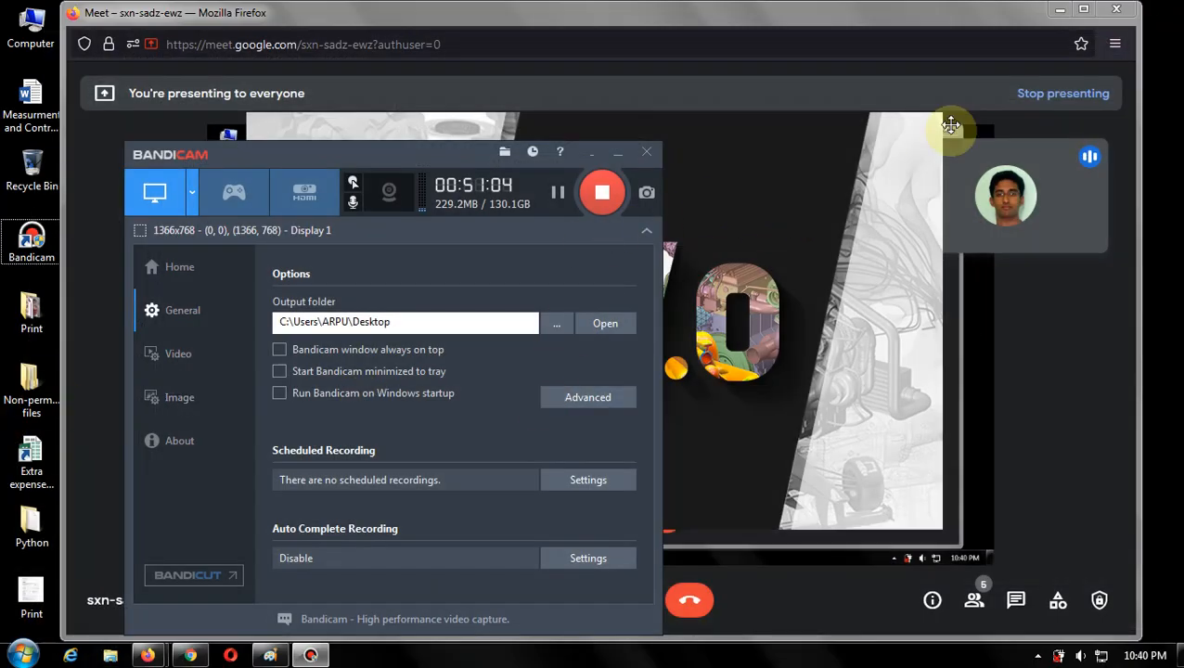
- Switch to the Google Meet call, check its participant list and return to the 08.12.2021 project in Workbench
left_click(856, 17)
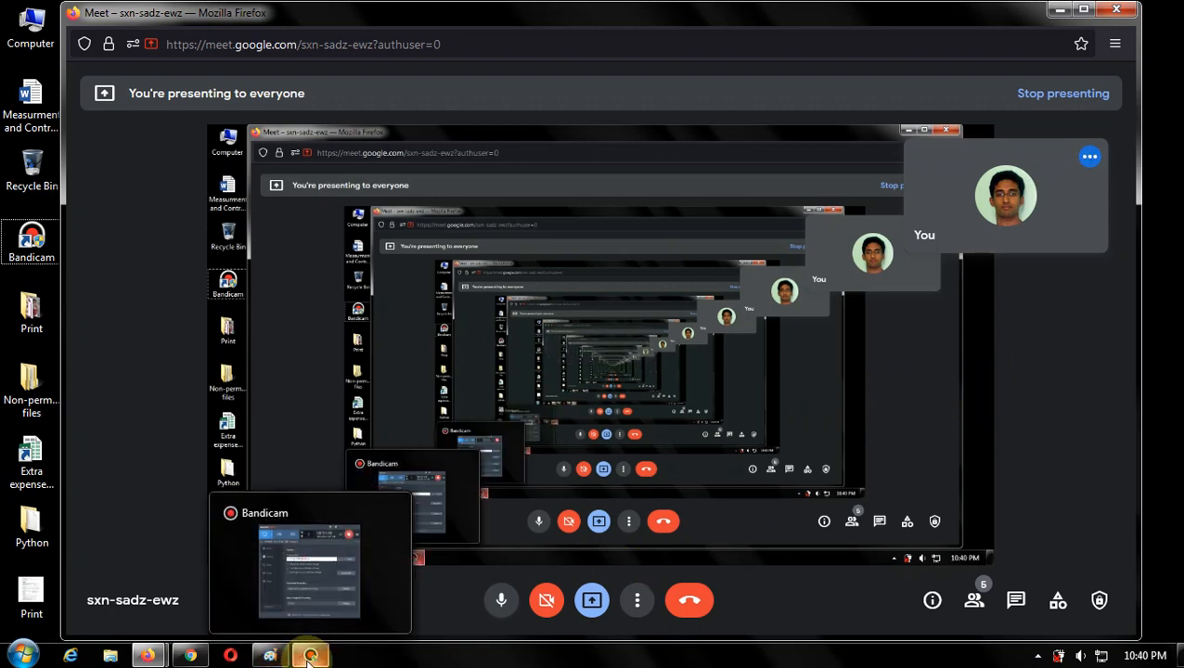
mouse_move(191, 655)
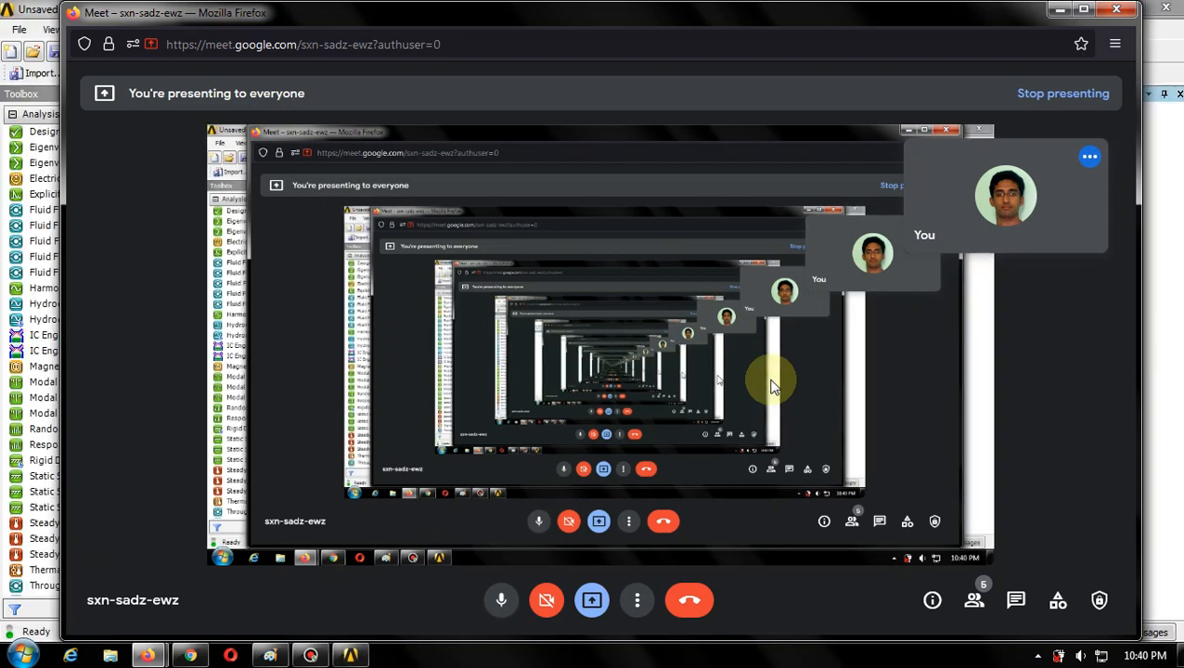
left_click(973, 600)
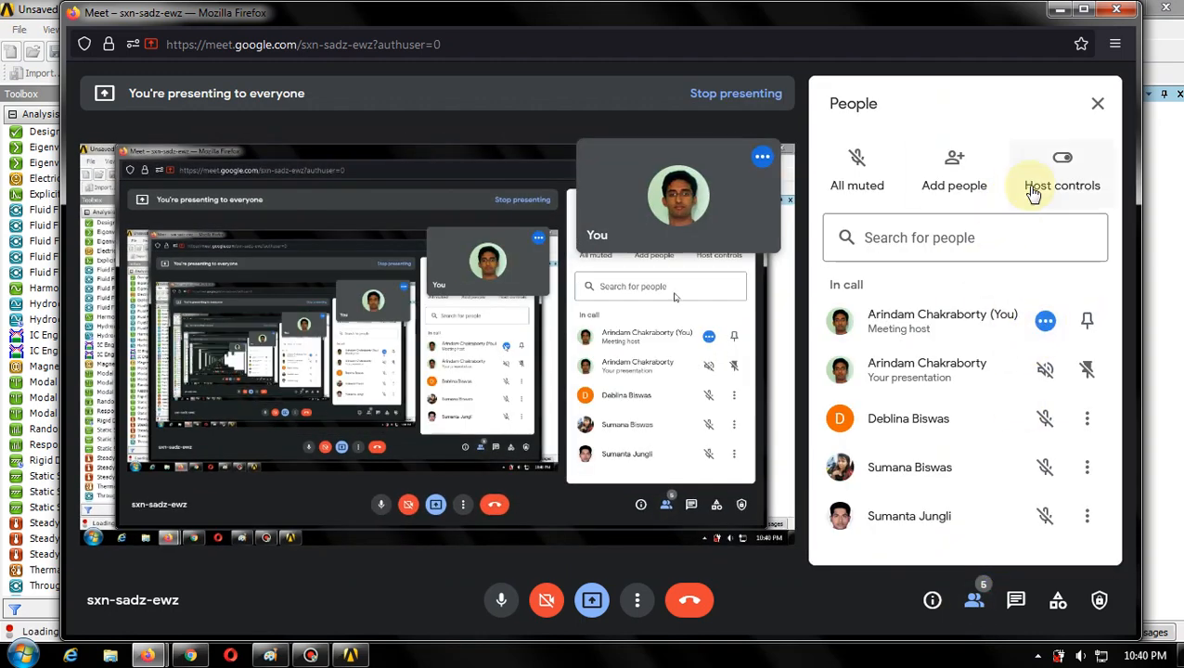
left_click(1096, 106)
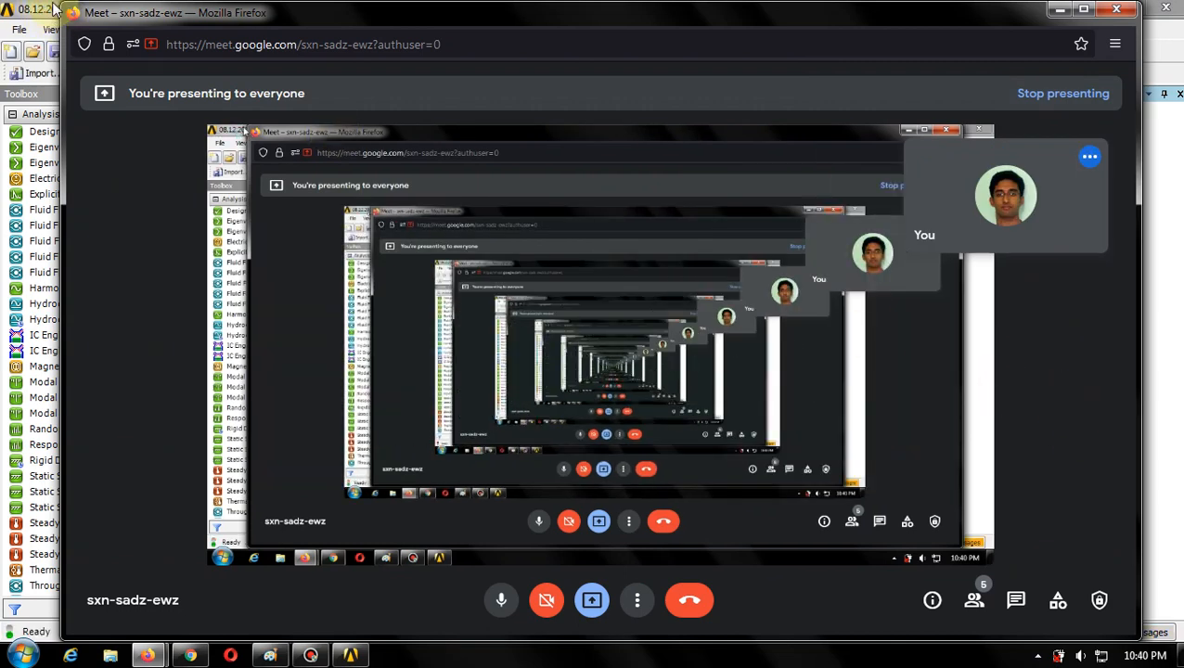
left_click(40, 11)
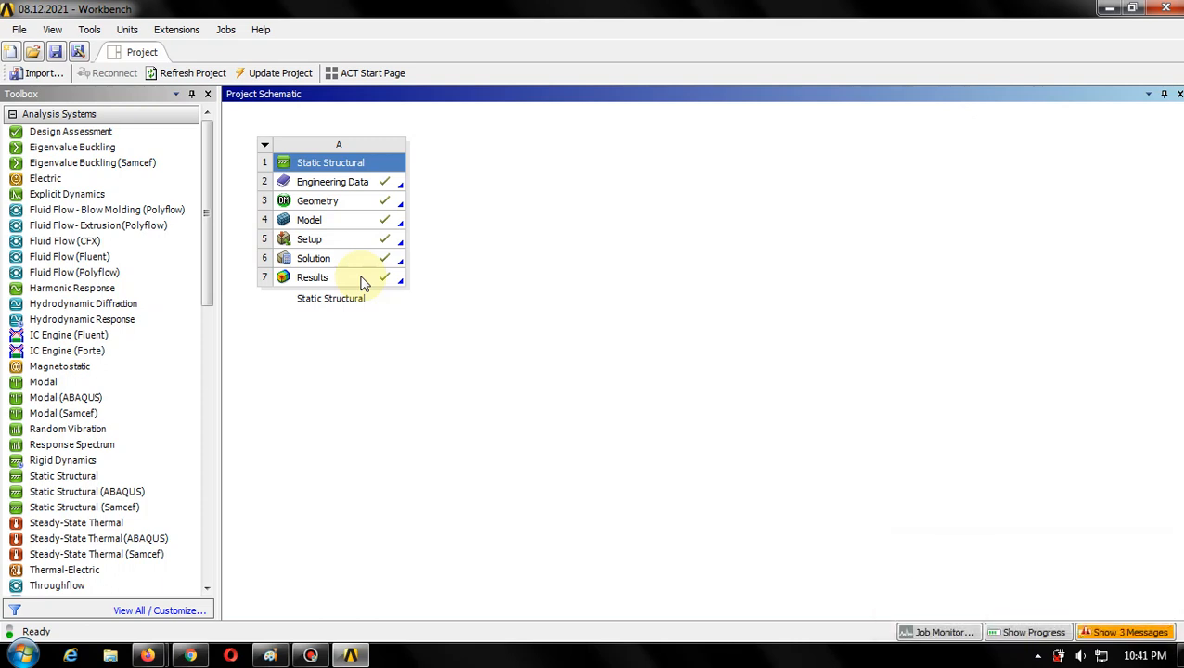
- Switch to Windows Explorer and inspect the properties of the Ansys Temporary file folder on the Backup (E:) drive
left_click(1172, 9)
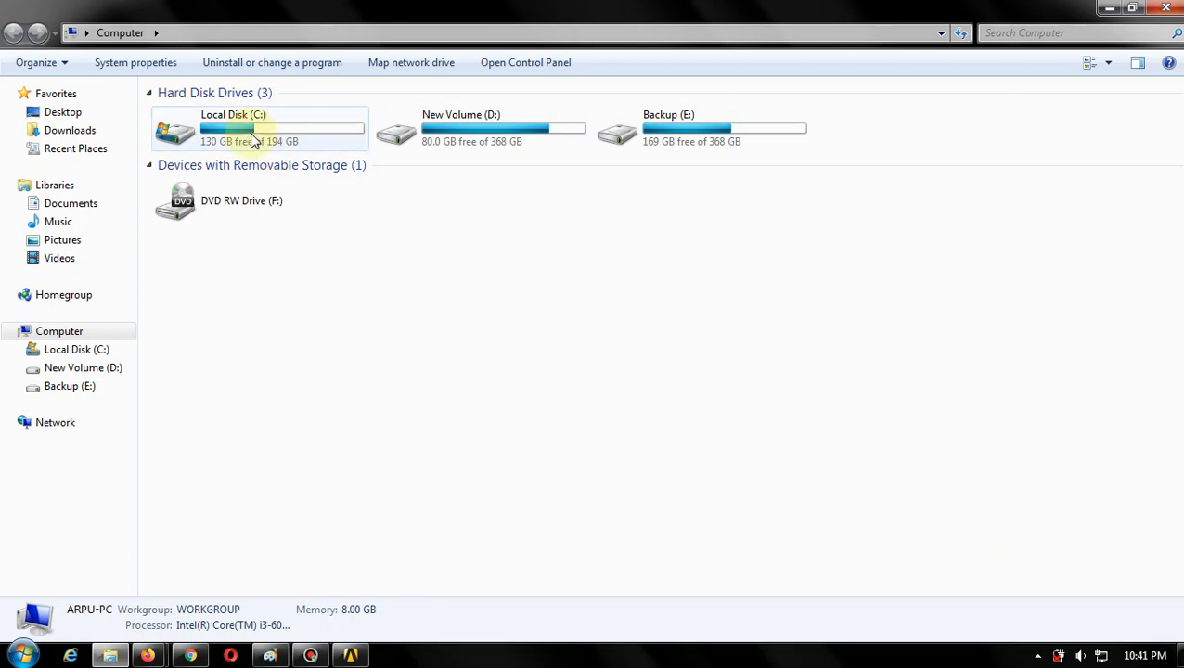
left_click(675, 134)
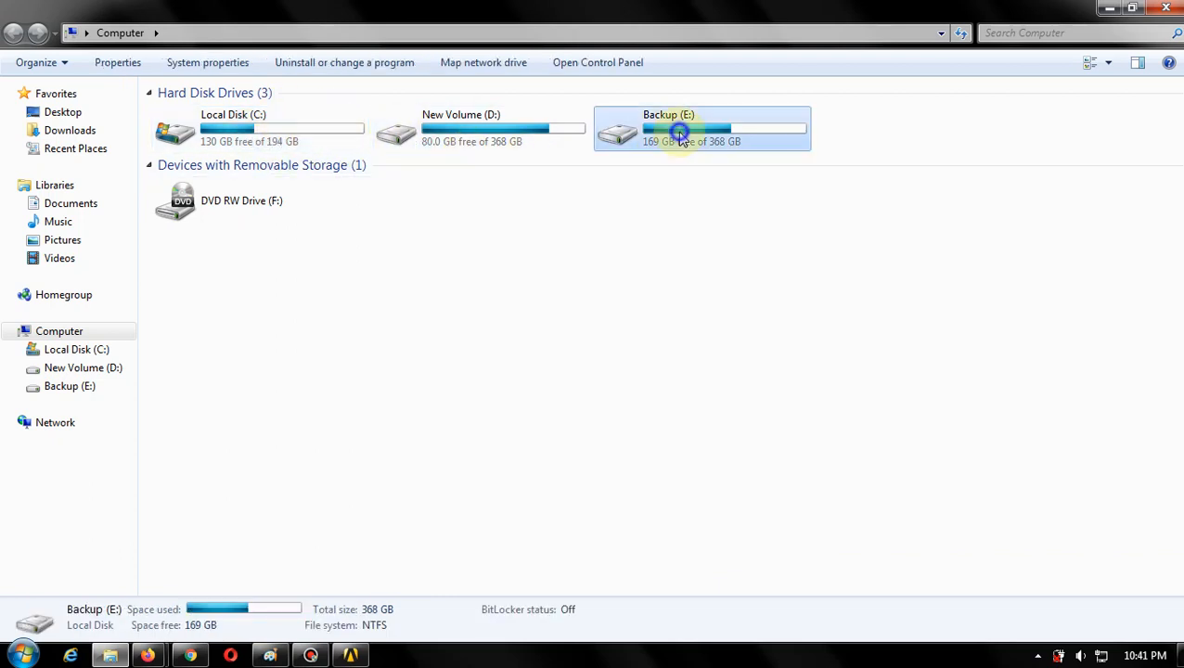
double_click(679, 131)
left_click(200, 168)
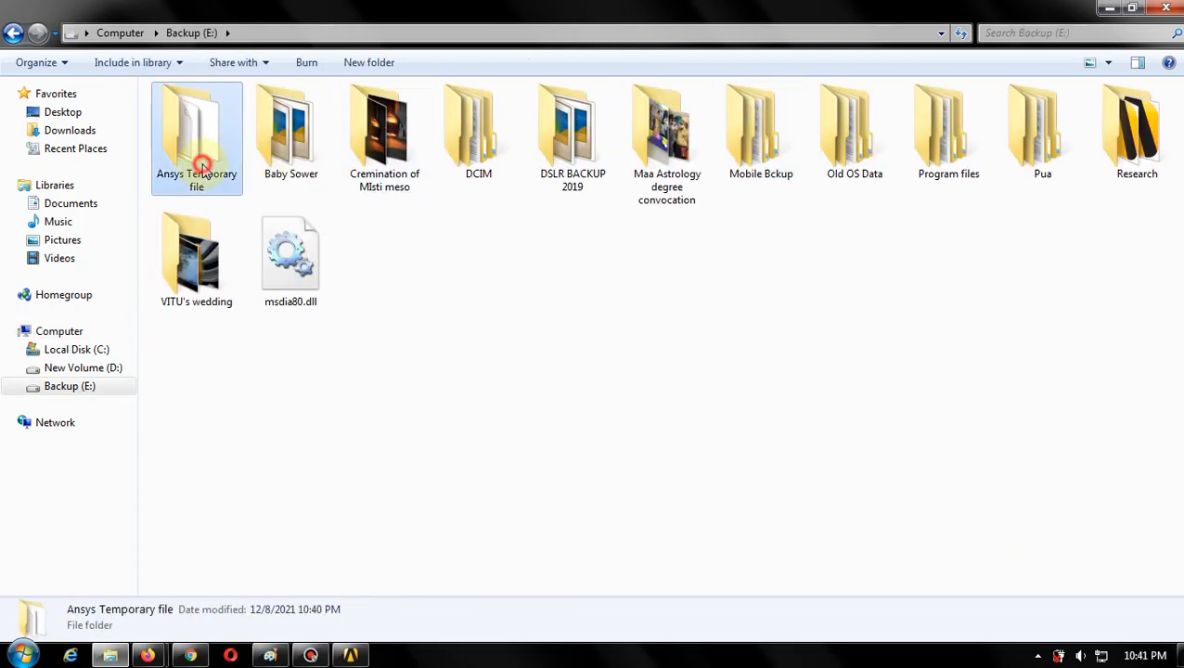
right_click(202, 163)
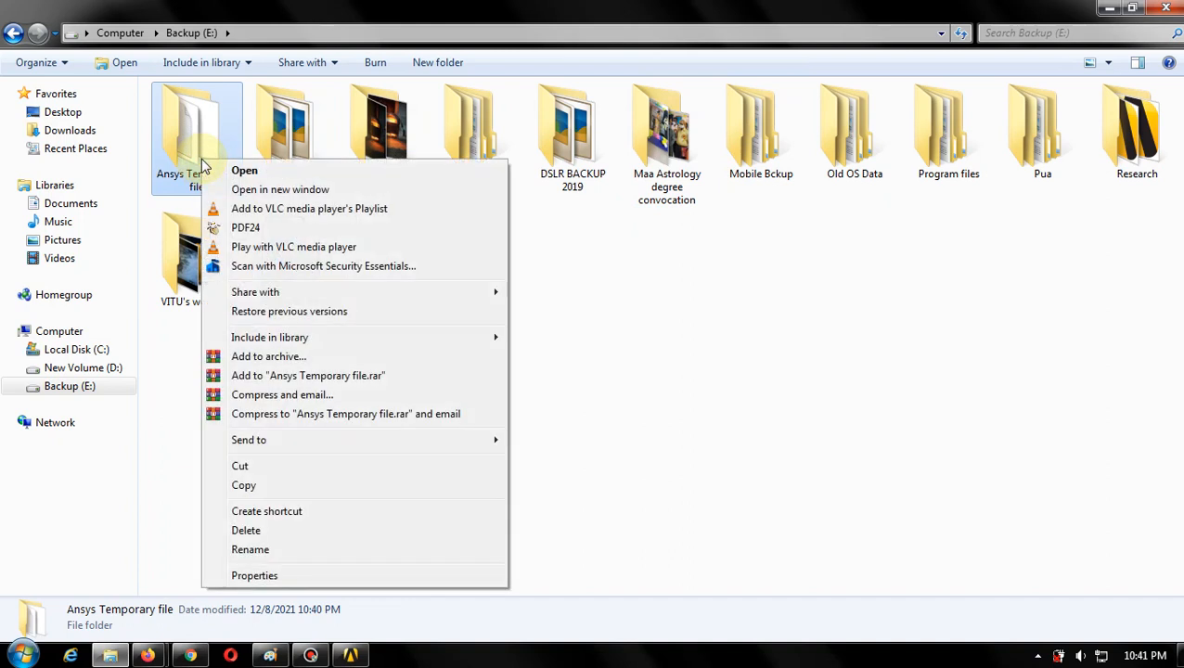
left_click(286, 578)
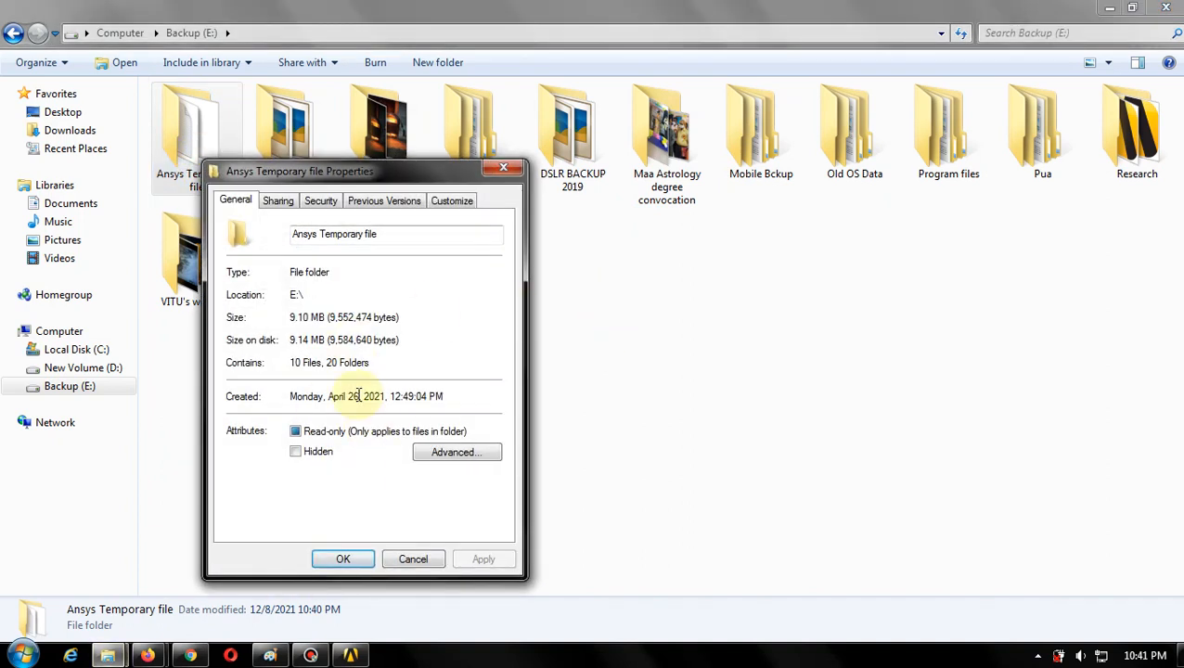
left_click(503, 172)
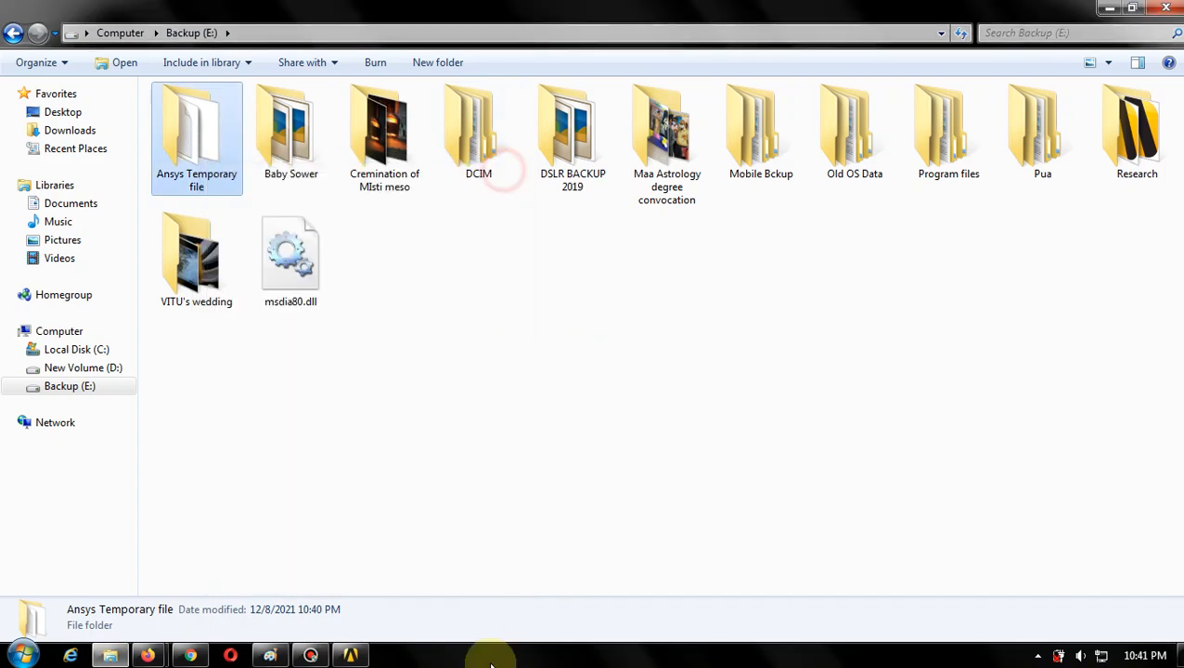
- Examine the 08.12.2021 project file and its 08.12.2021_files folder in Research\Practice, plus the other project folders in Research
left_click(354, 655)
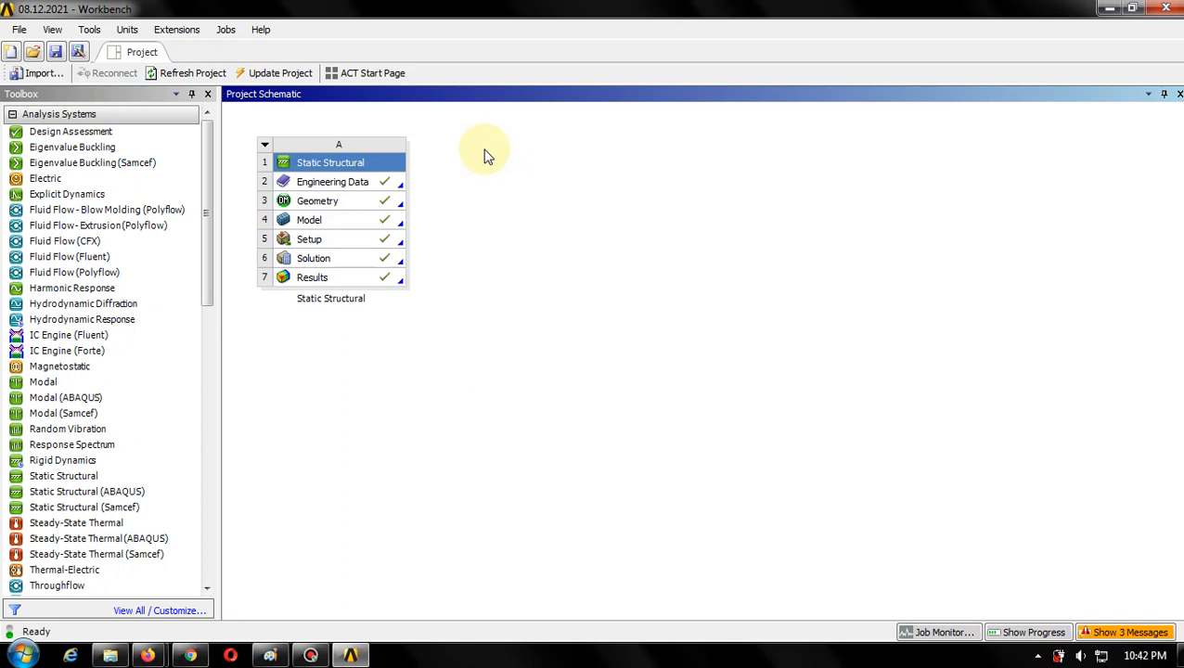
left_click(110, 655)
double_click(1110, 149)
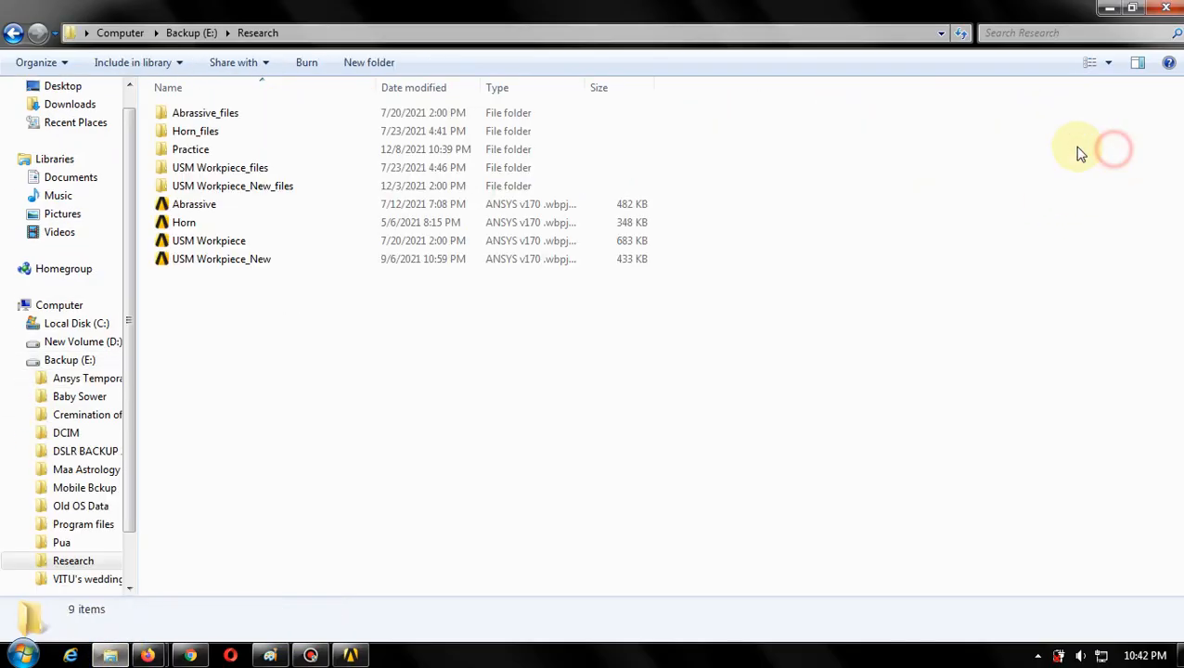
double_click(312, 149)
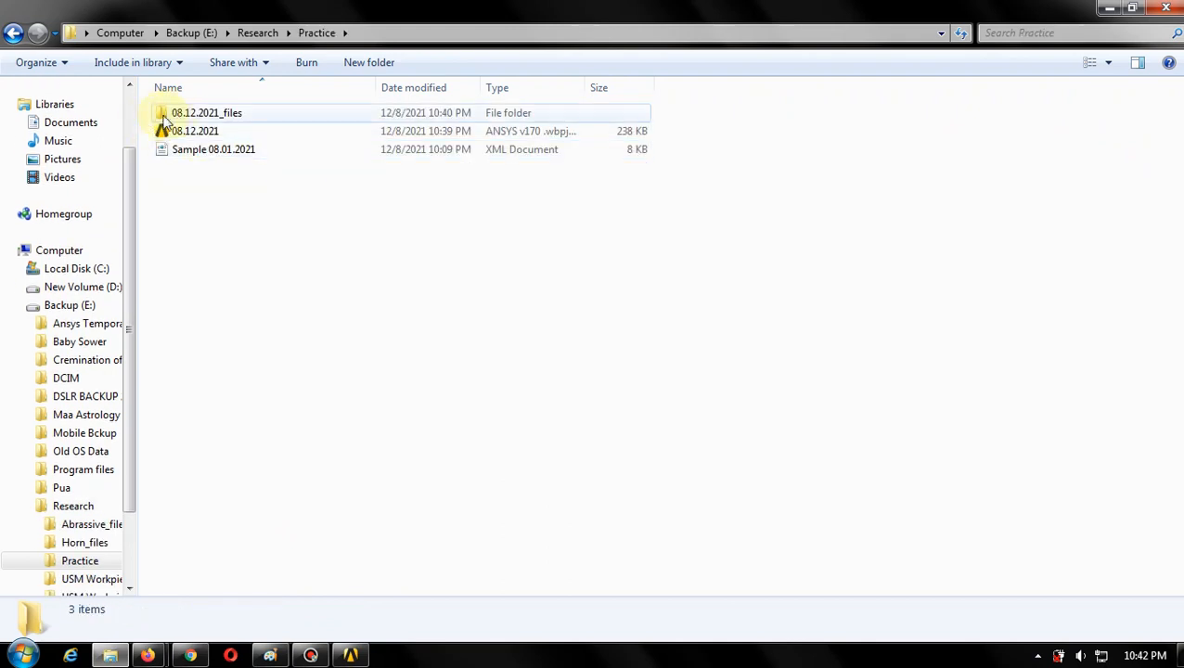
left_click(222, 113)
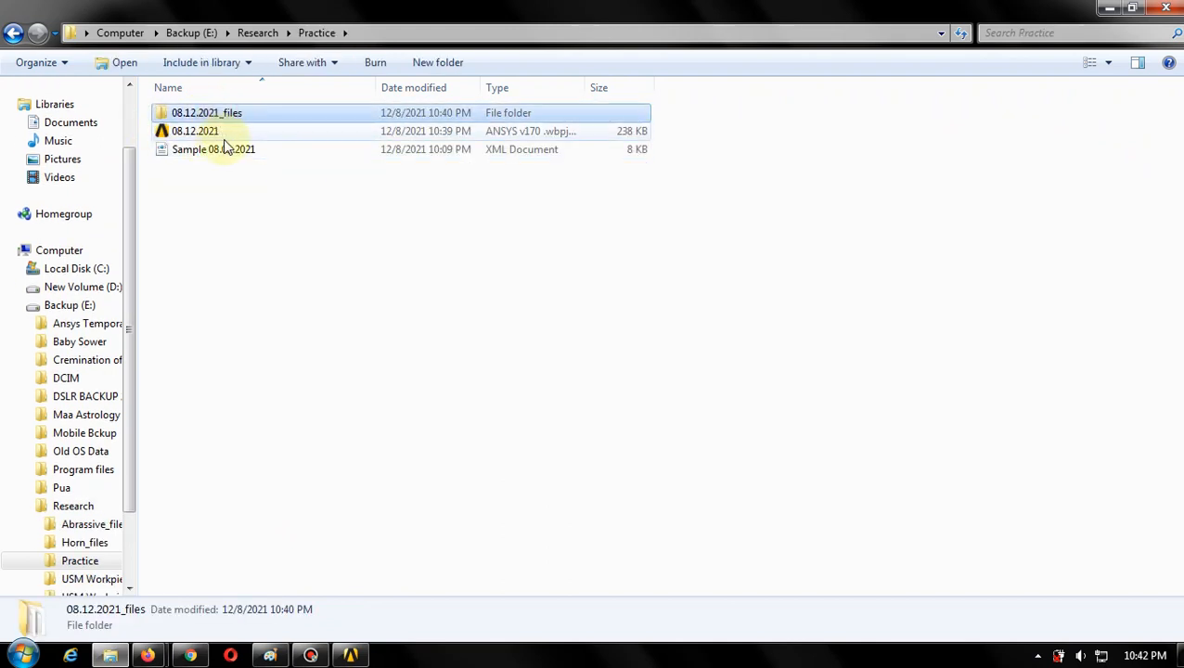
left_click(230, 132, "ctrl")
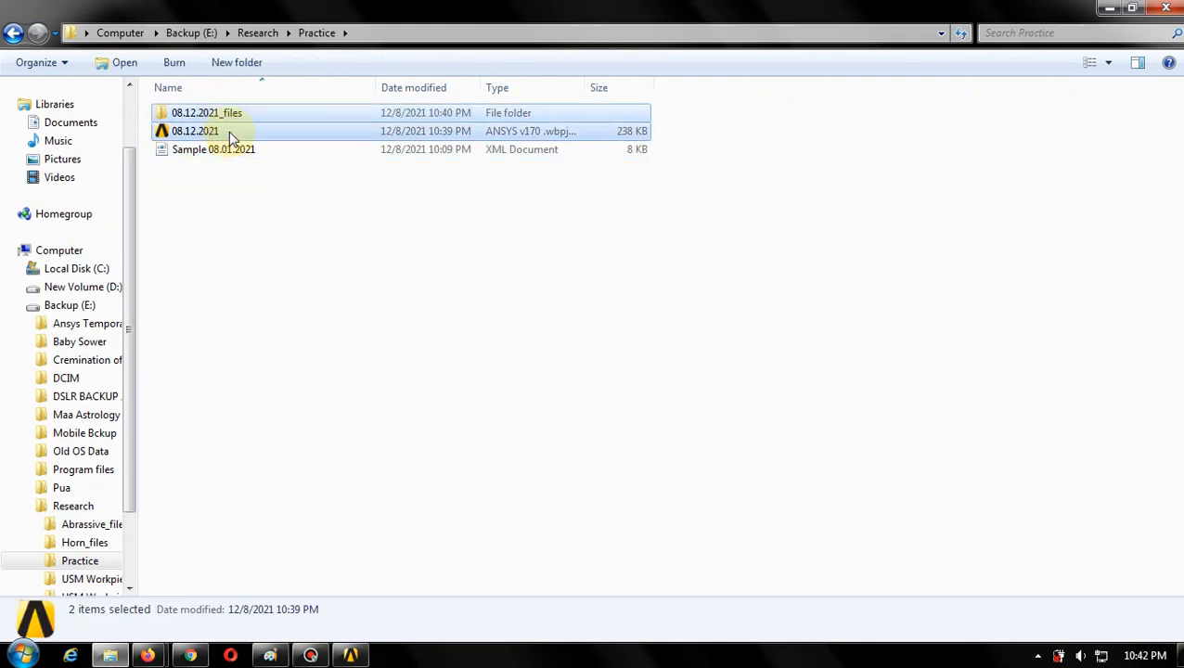
left_click(239, 130)
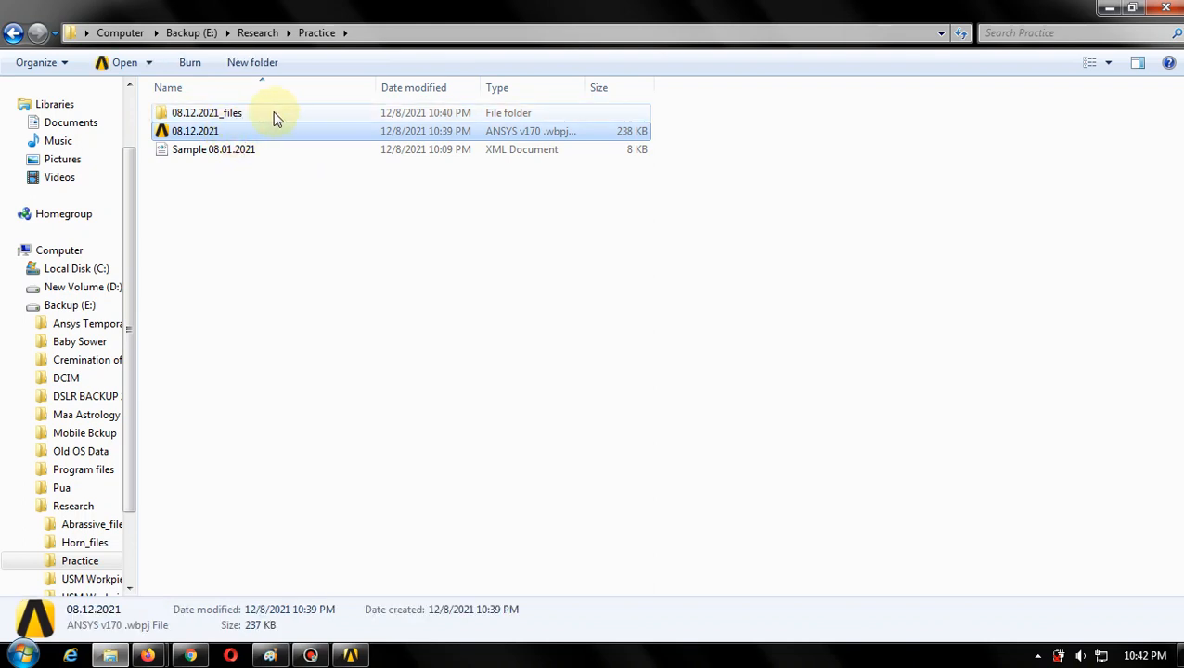
left_click(303, 205)
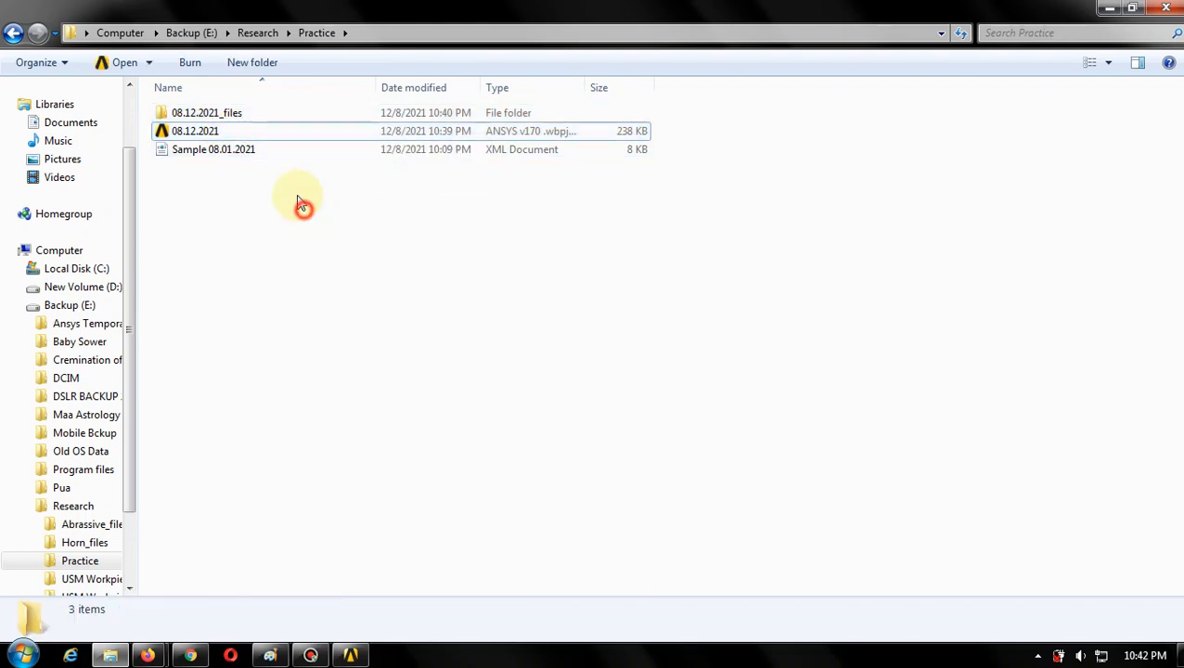
left_click(276, 34)
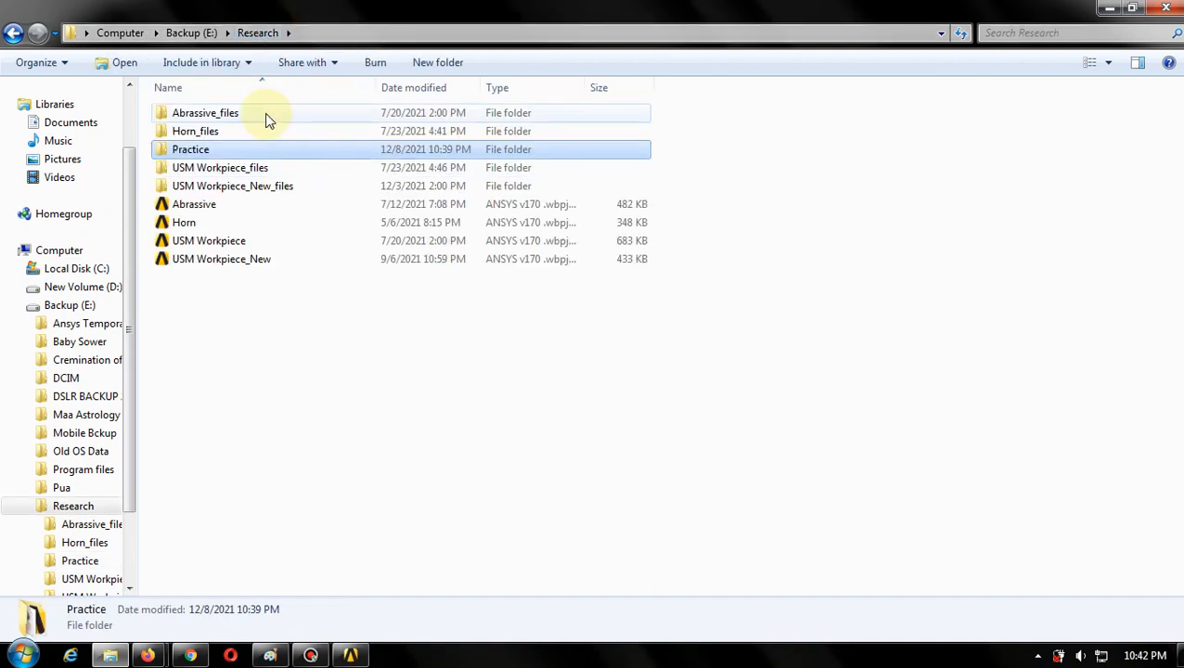
left_click(263, 114)
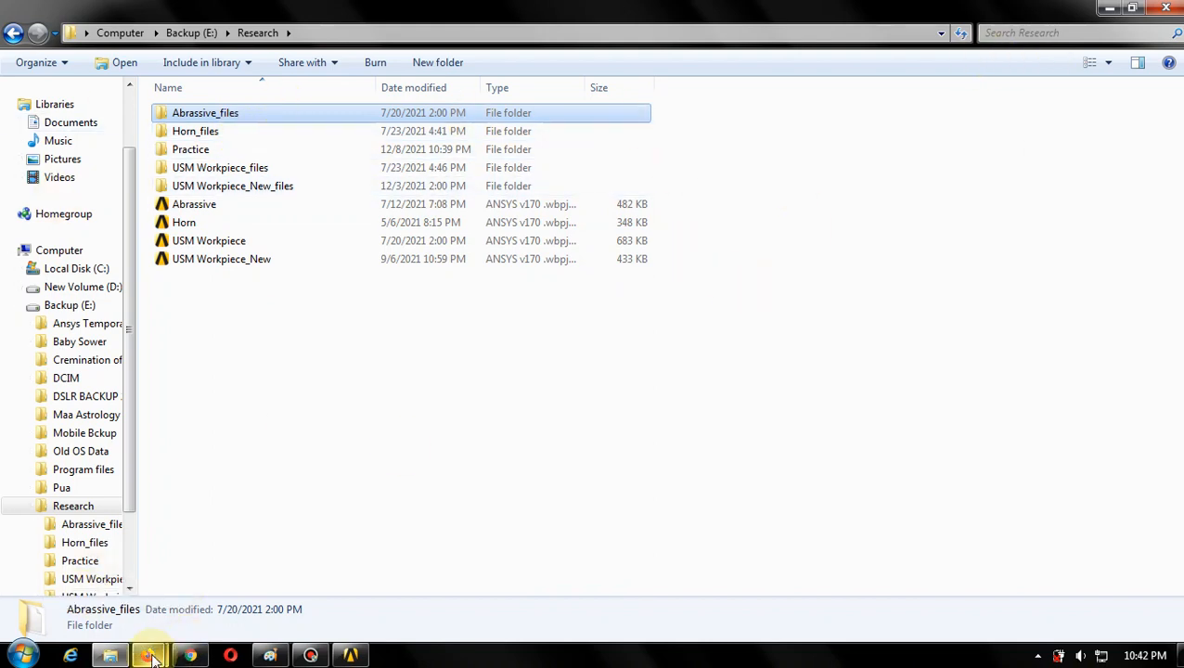
- Switch to the Google Meet call, stop presenting the screen and bring up the Bandicam window
left_click(350, 656)
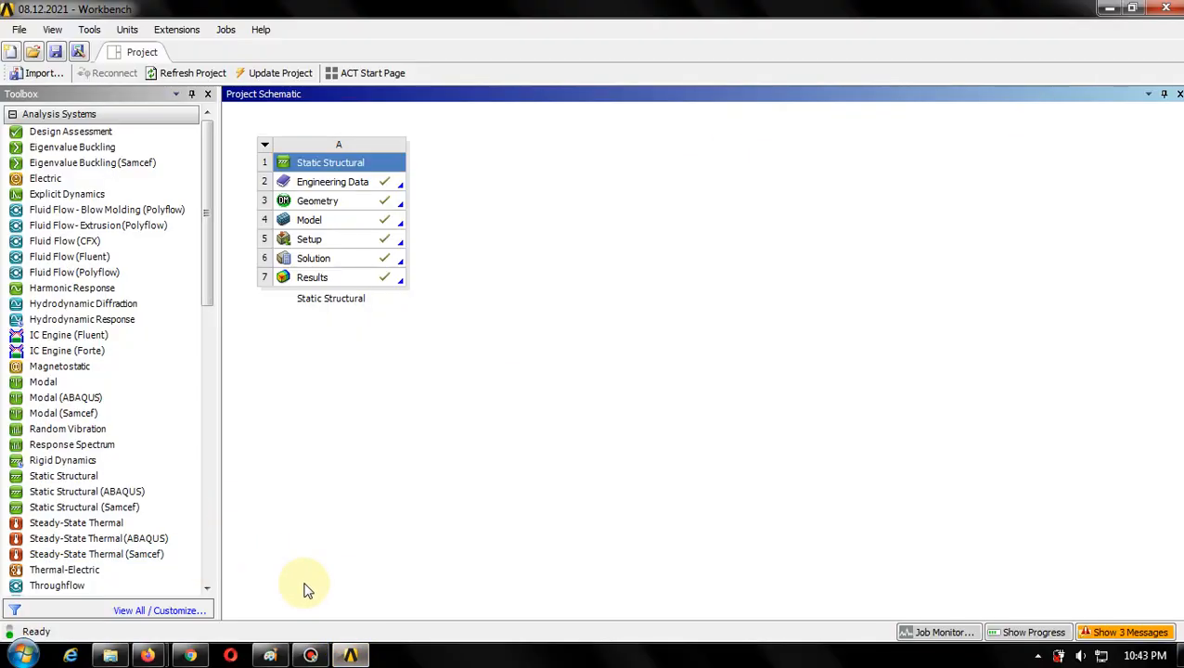
mouse_move(148, 656)
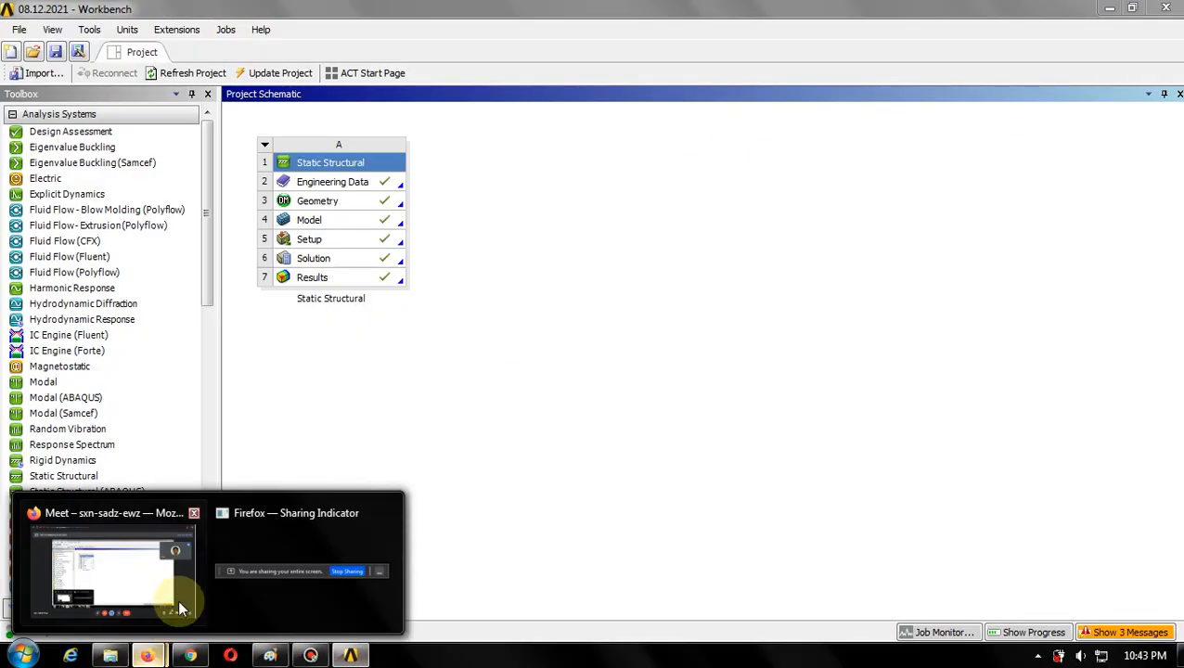
left_click(154, 585)
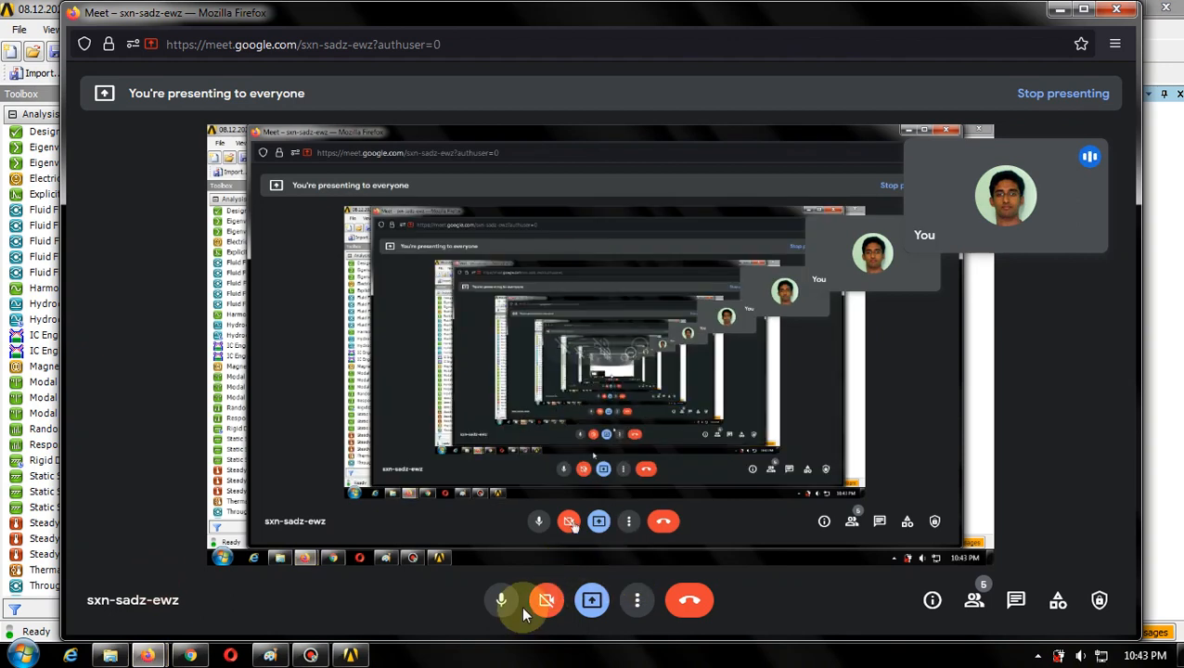
left_click(591, 600)
left_click(692, 551)
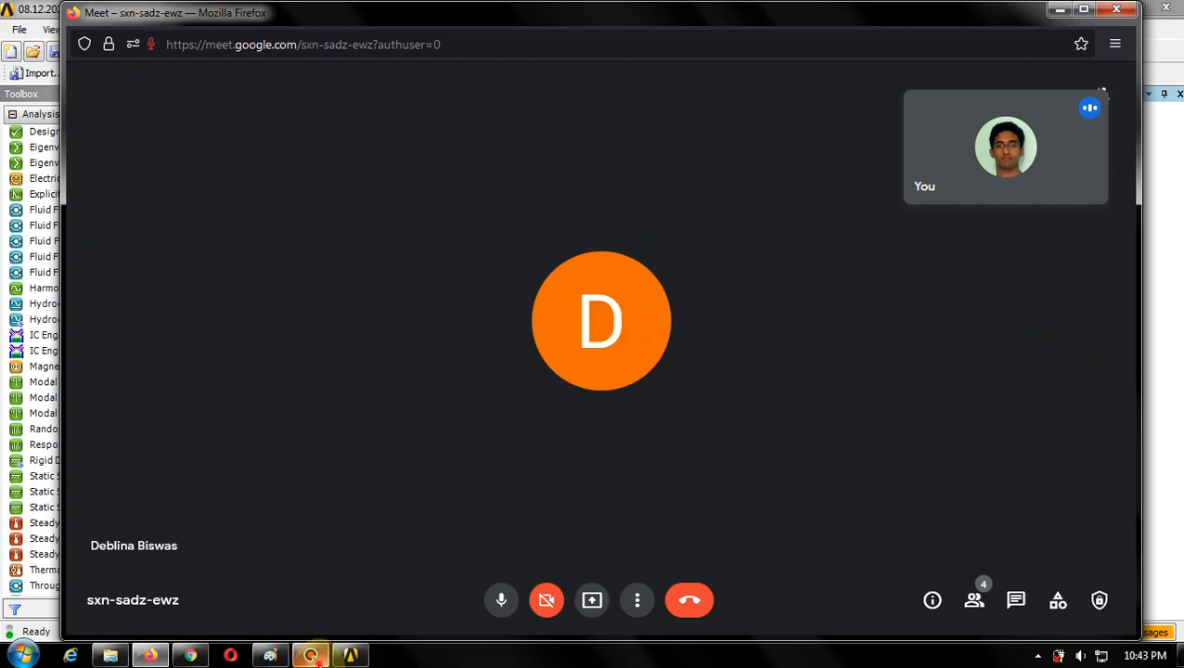
left_click(311, 656)
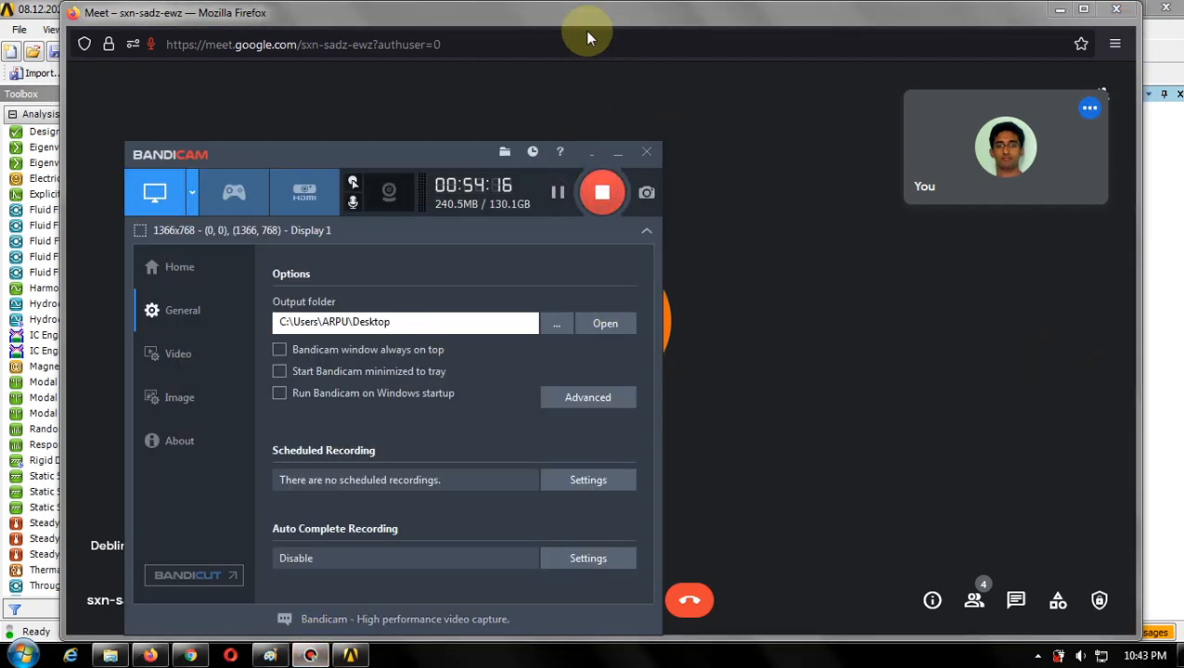